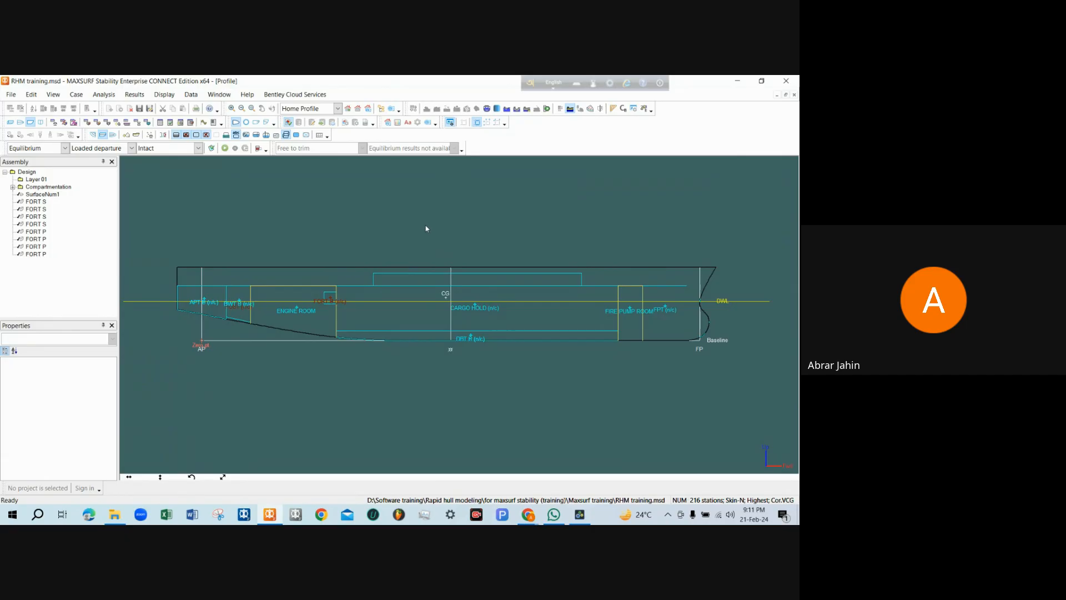
Show the hull model in the perspective view and orbit it to view the deck and compartments from above
left_click(612, 160)
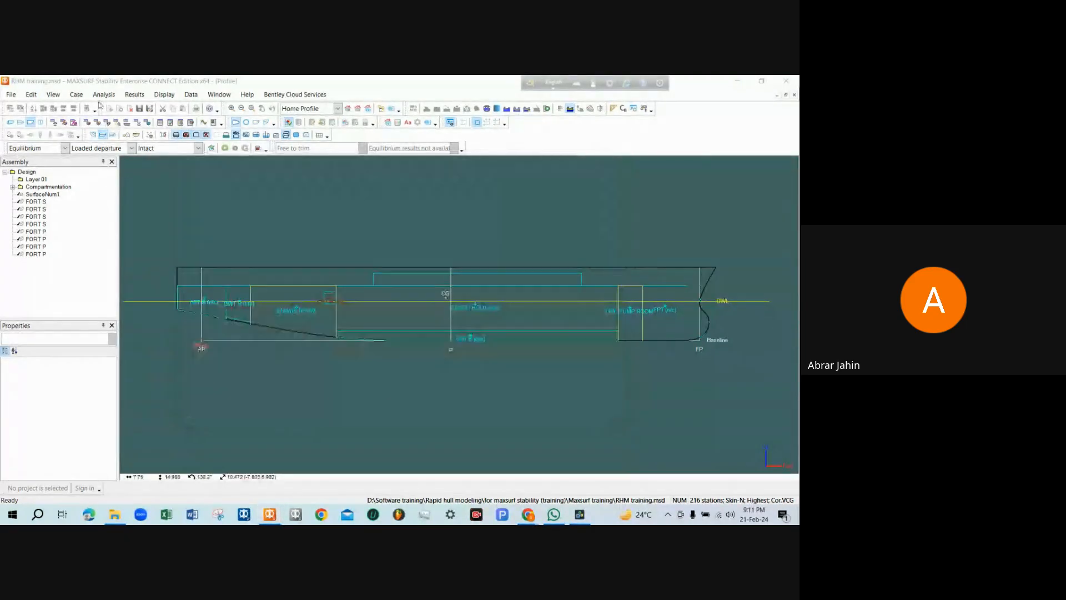
left_click(10, 122)
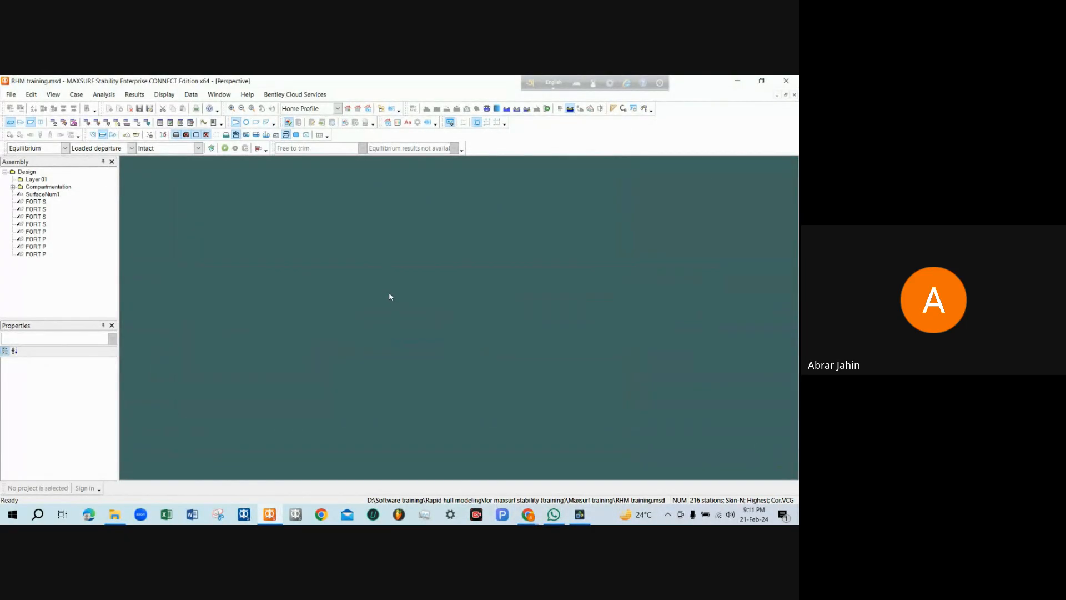
left_click_drag(409, 300, 781, 366)
left_click(792, 358)
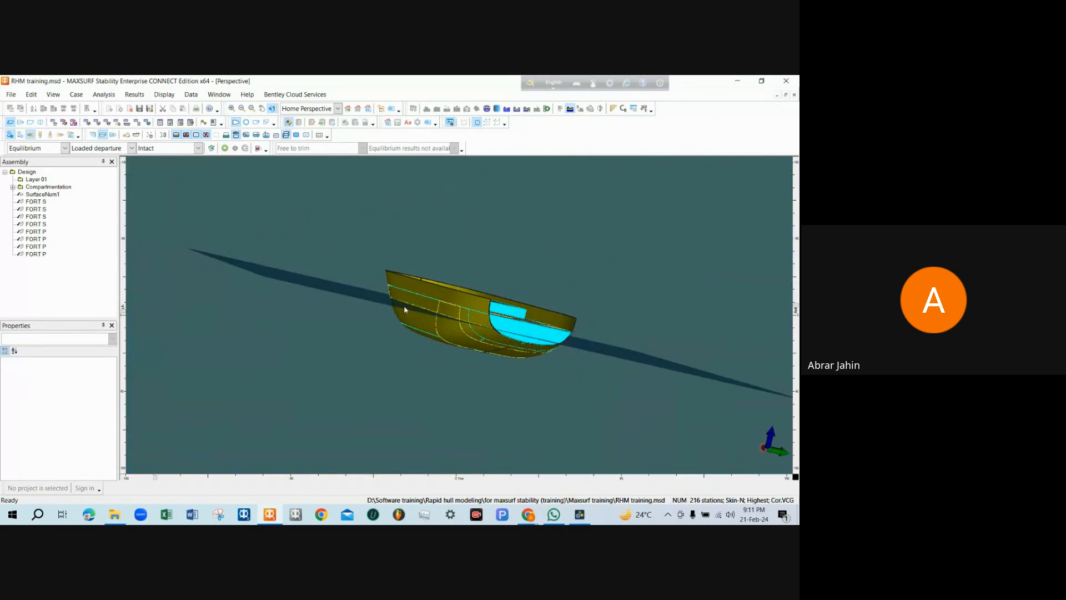
left_click_drag(405, 312, 517, 202)
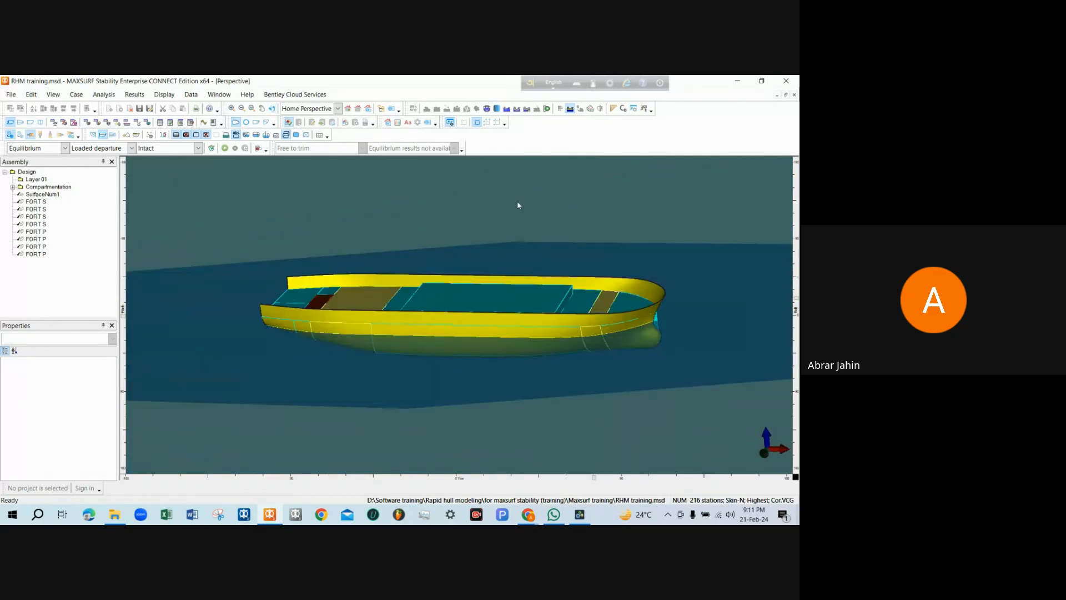
Bring up the Input window with the room definition table and maximize it
left_click(785, 95)
left_click(639, 182)
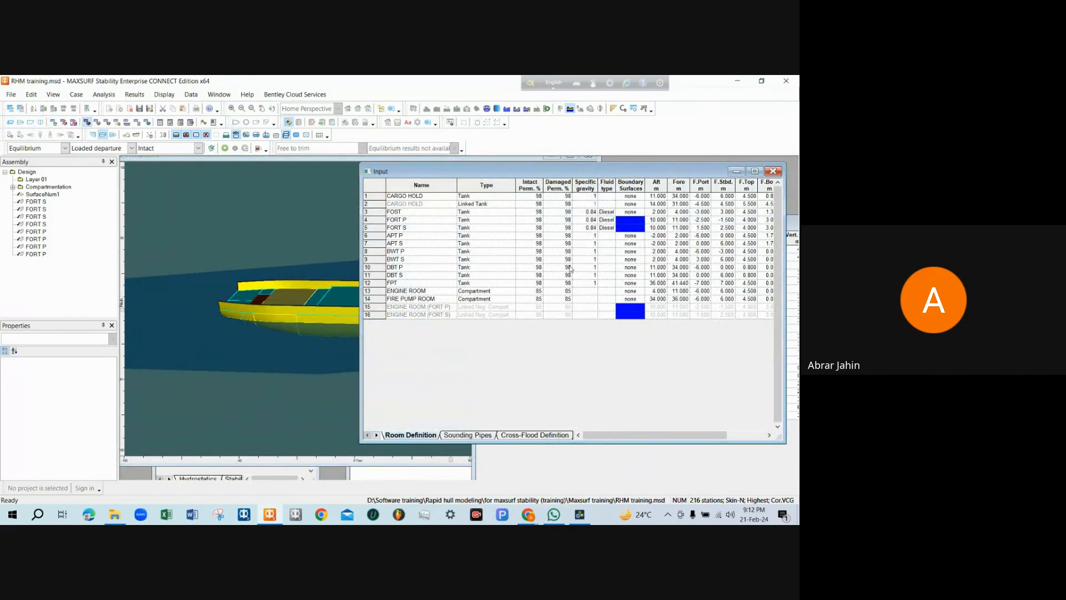
left_click(497, 236)
left_click(251, 225)
left_click(702, 244)
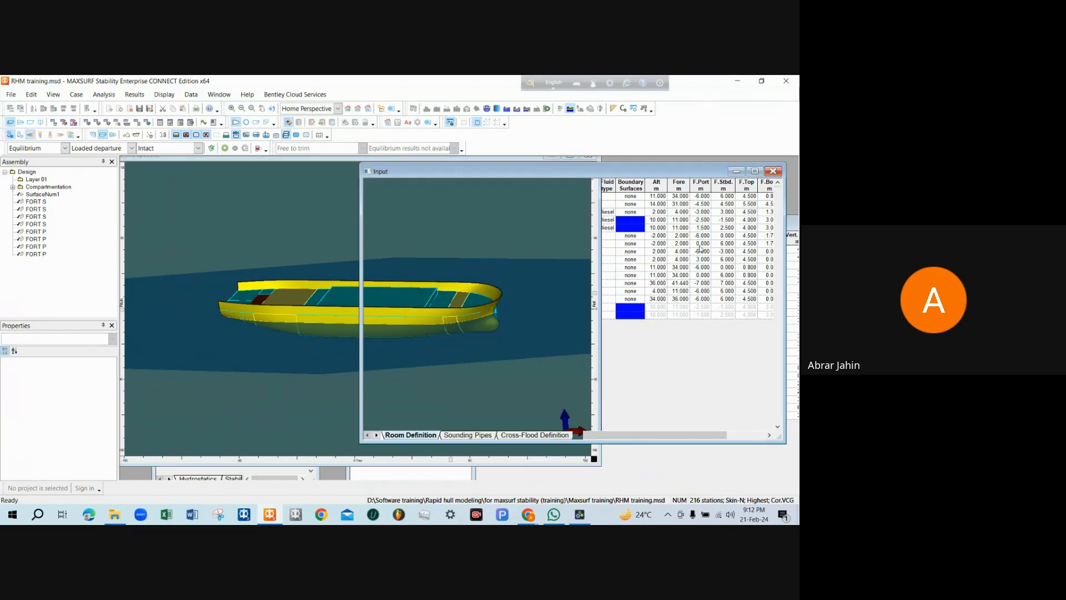
left_click(638, 461)
left_click(436, 243)
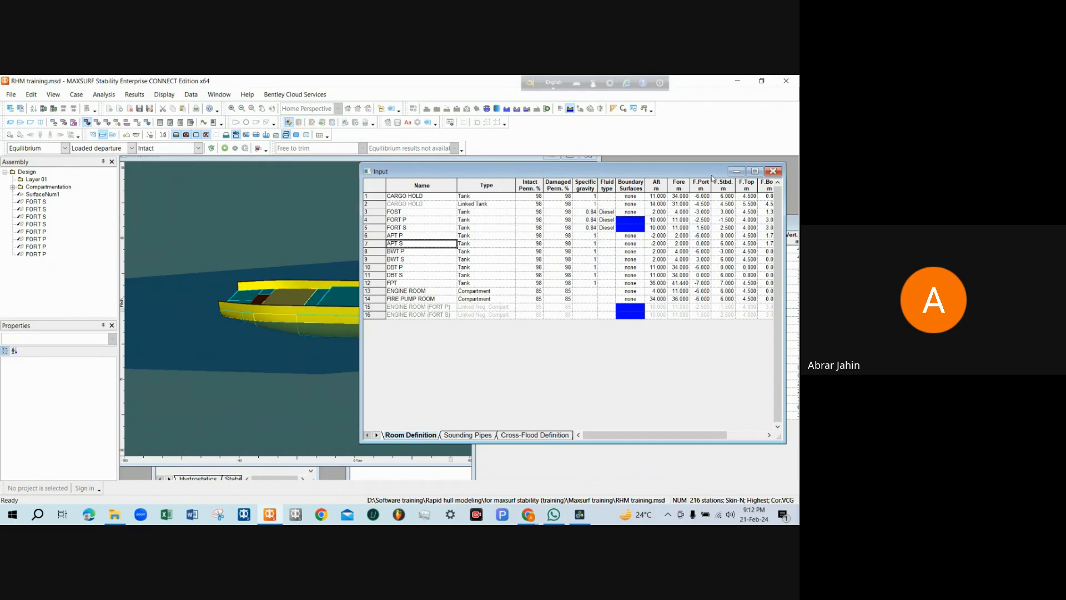
left_click(754, 171)
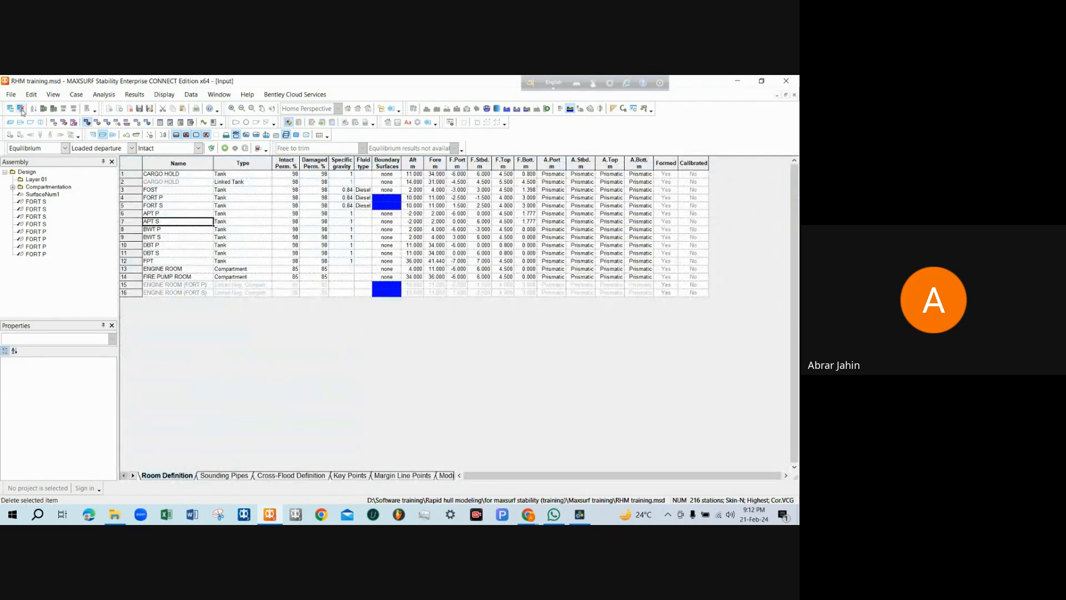
left_click(10, 94)
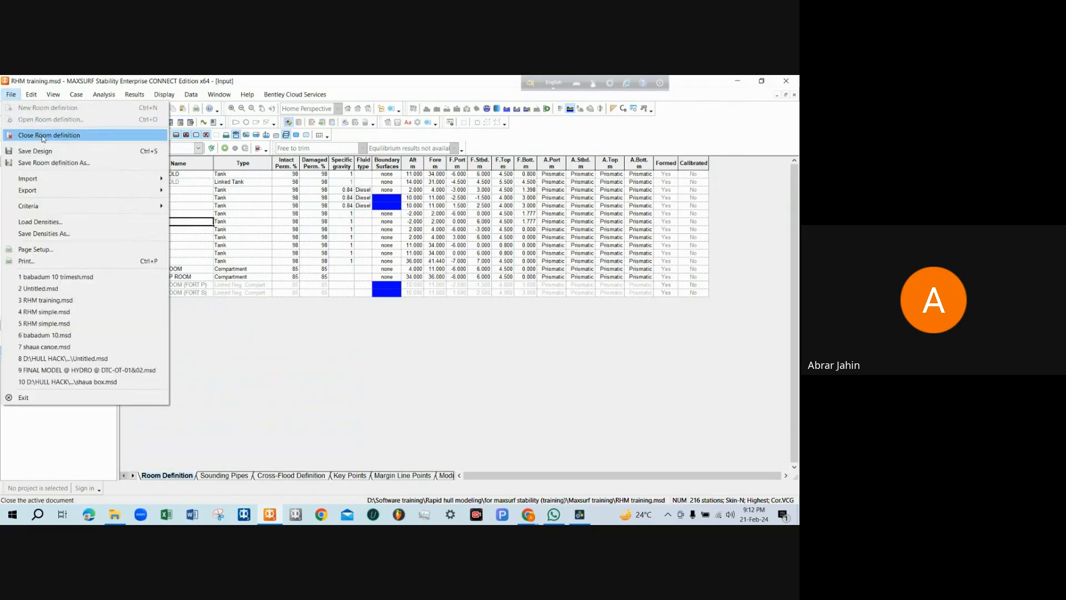
left_click(34, 136)
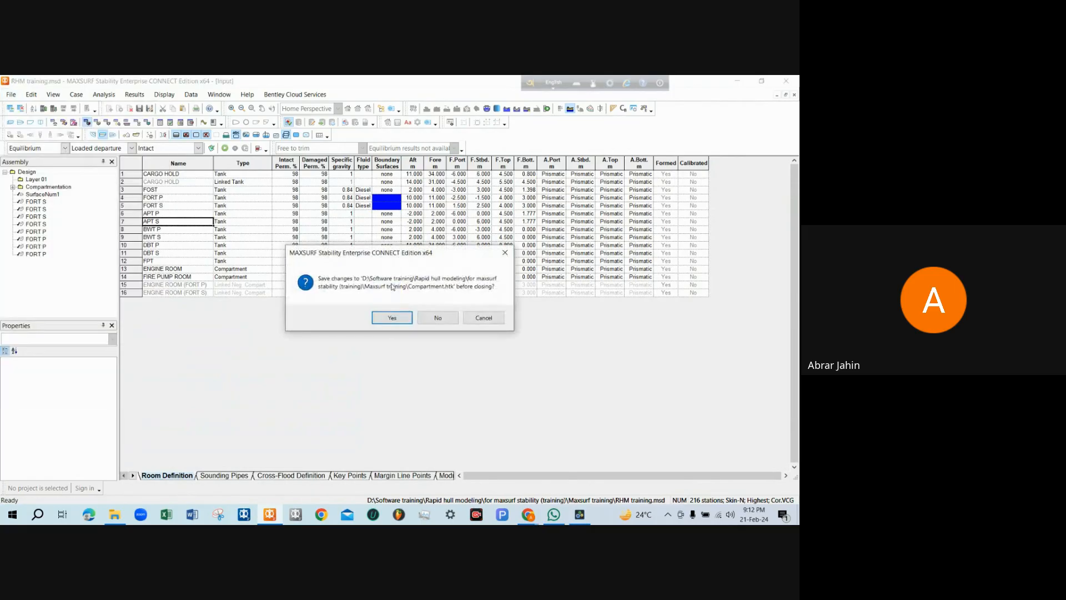
left_click(509, 254)
Save the room definition as Compartment.htk in the Maxsurf training folder, replacing the existing file
left_click(12, 94)
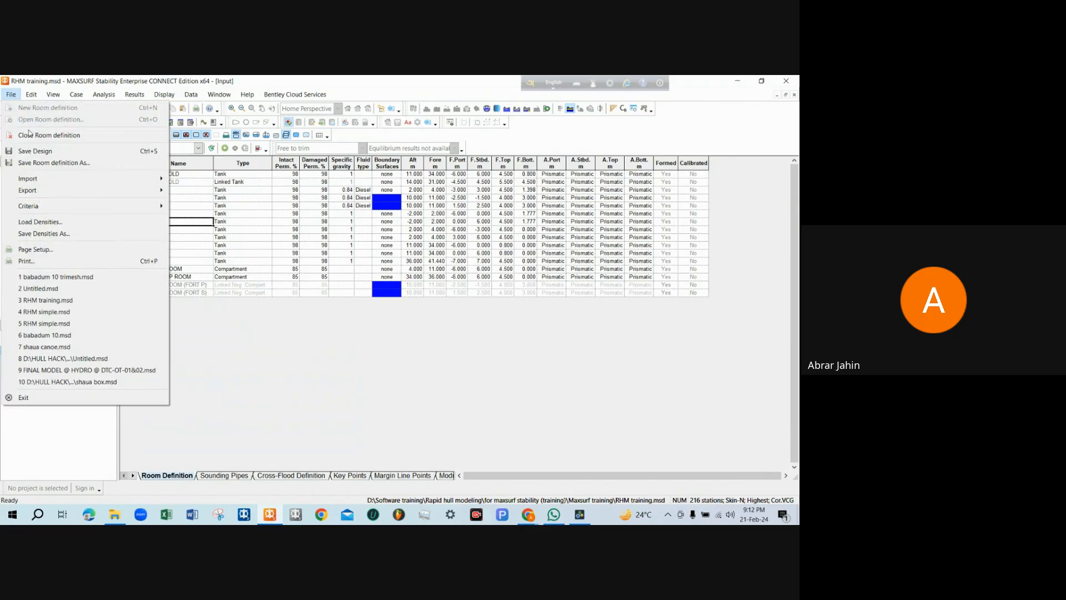
left_click(38, 163)
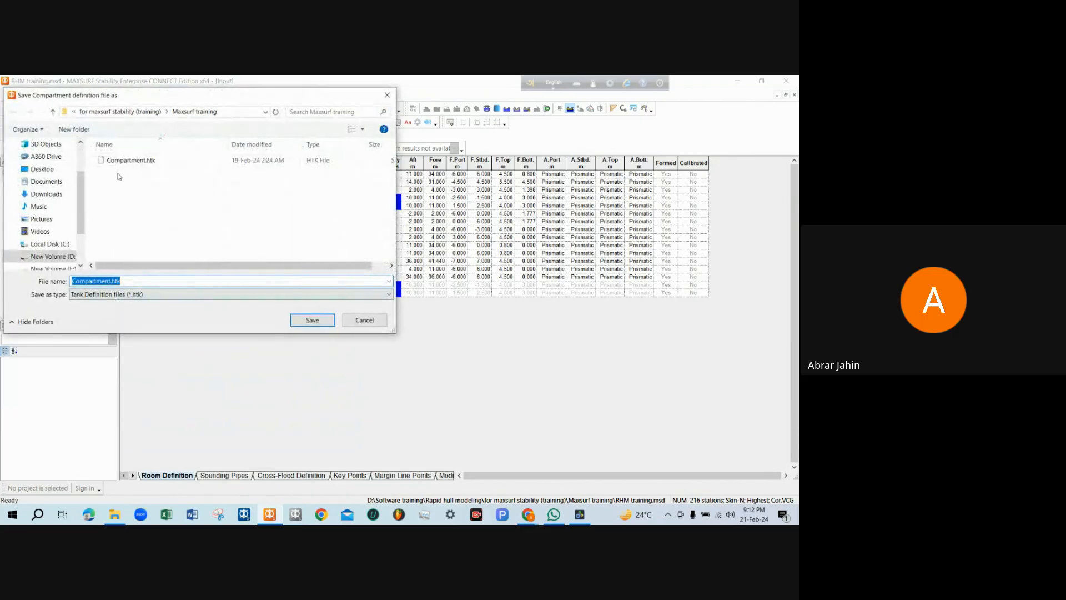
double_click(139, 162)
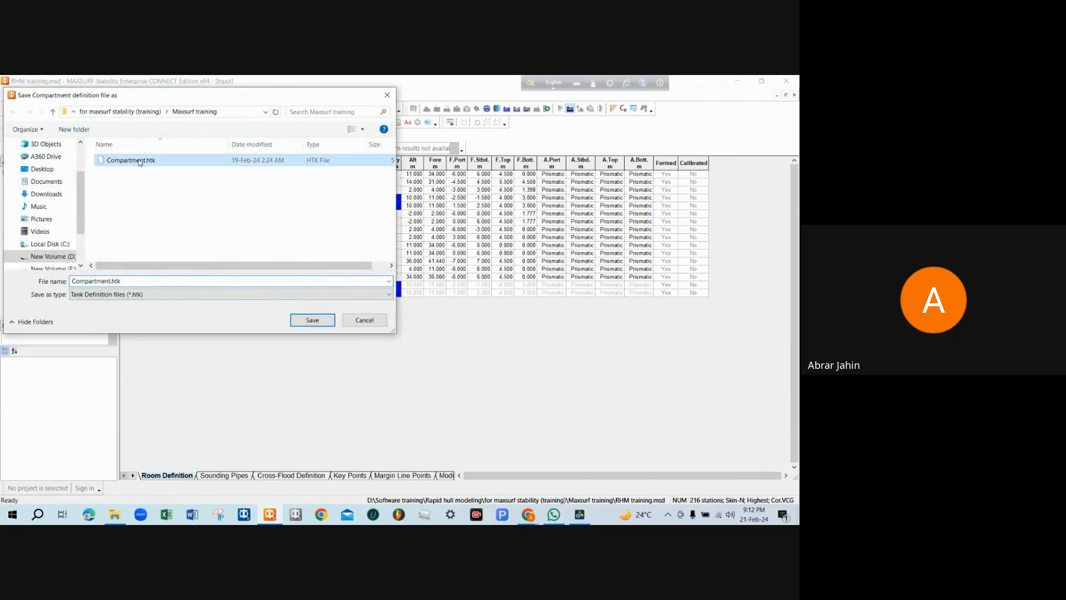
left_click(423, 297)
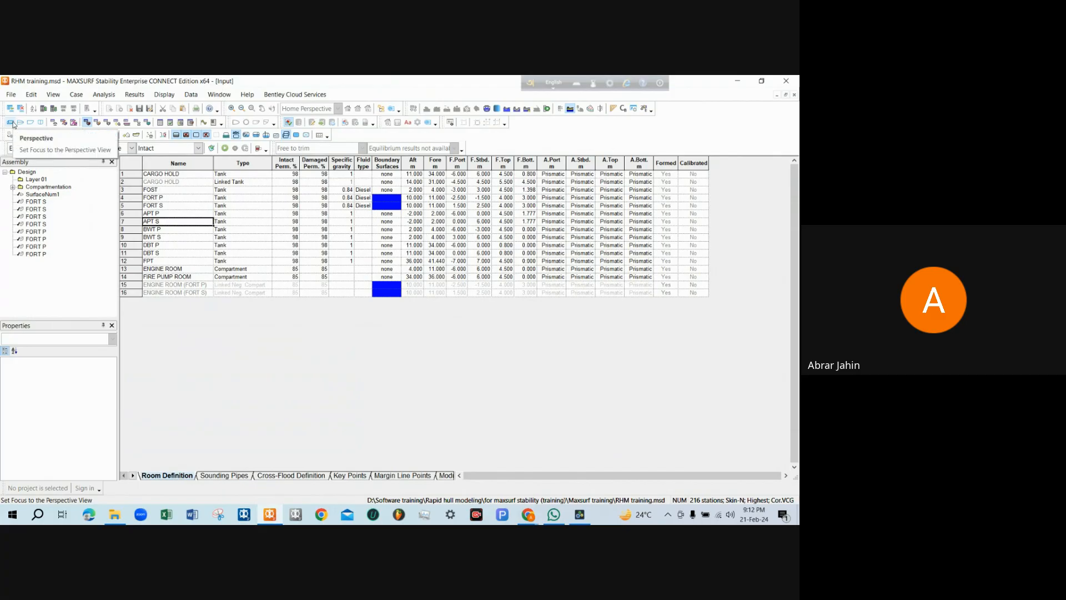
View the compartments in perspective, return to the room definition table, and close the room definition
left_click(12, 123)
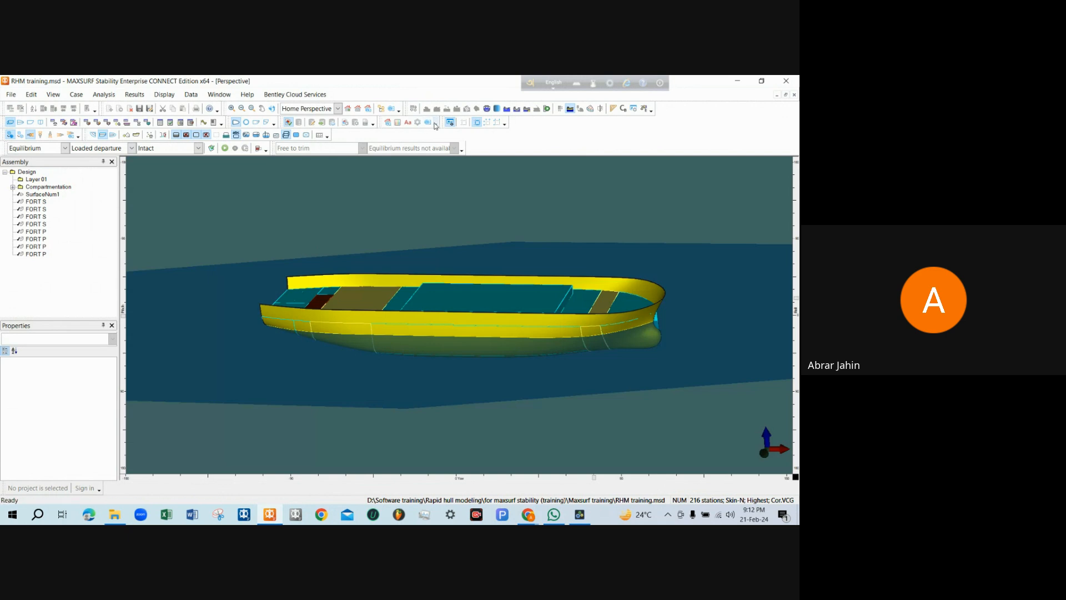
left_click(87, 122)
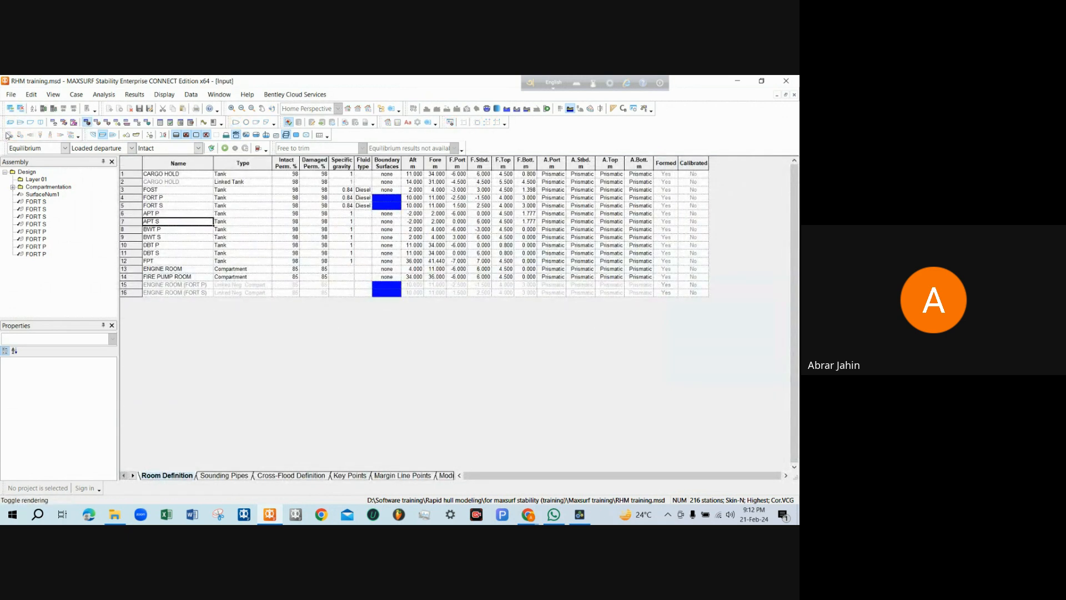
left_click(11, 95)
left_click(42, 136)
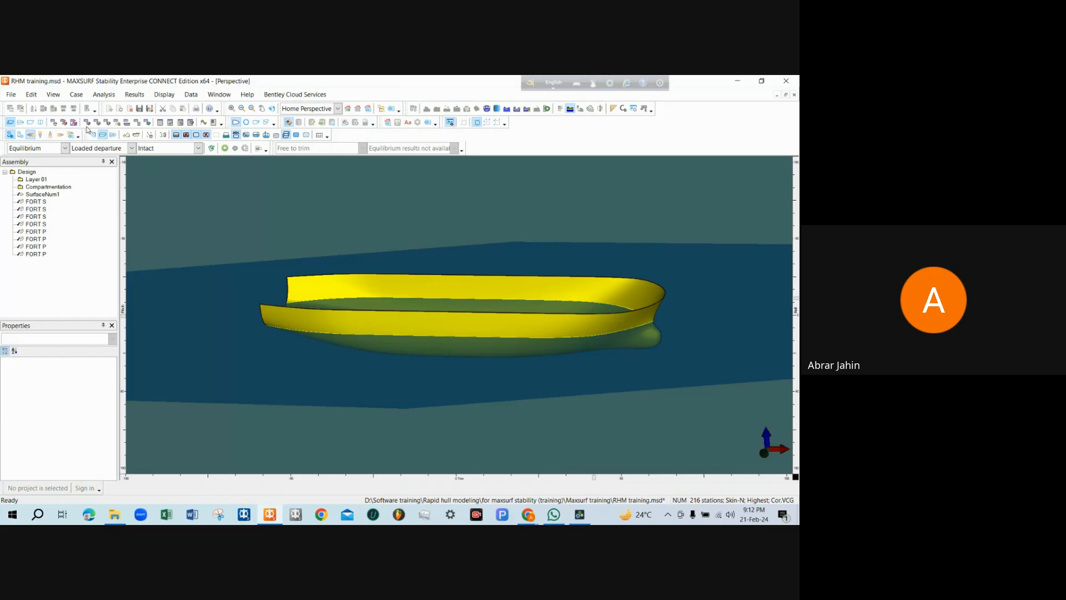
Check the room definition table and the Loaded departure loadcase with no room definition loaded
left_click(87, 123)
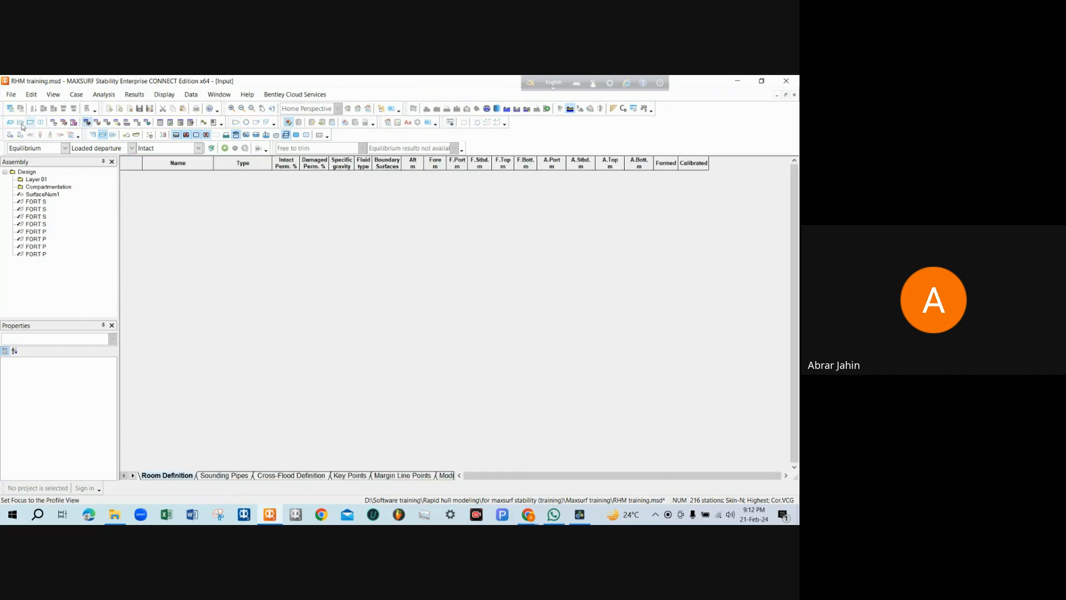
left_click(11, 95)
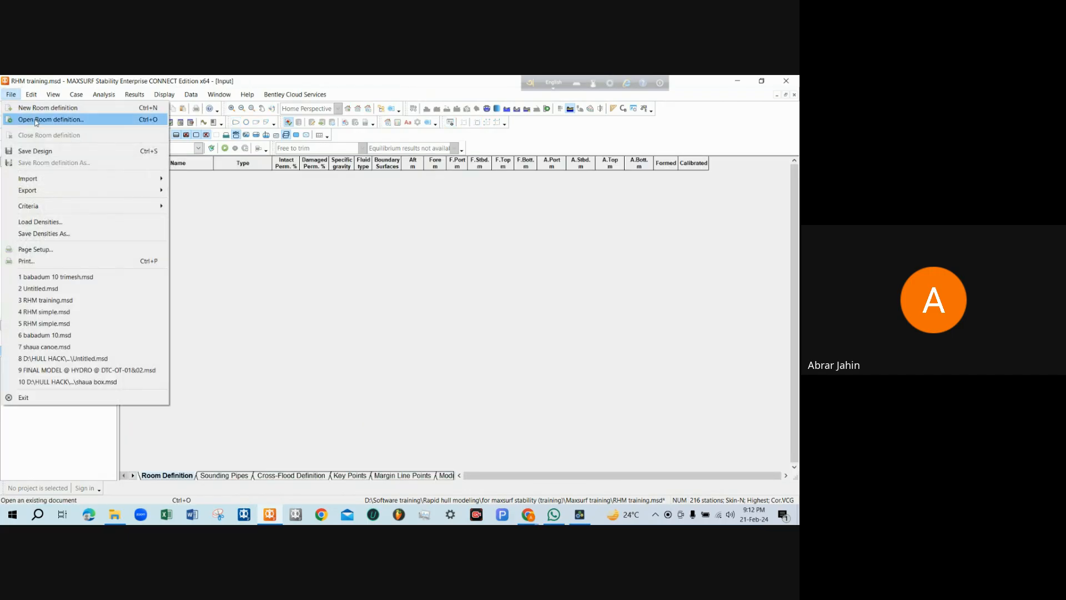
left_click(293, 218)
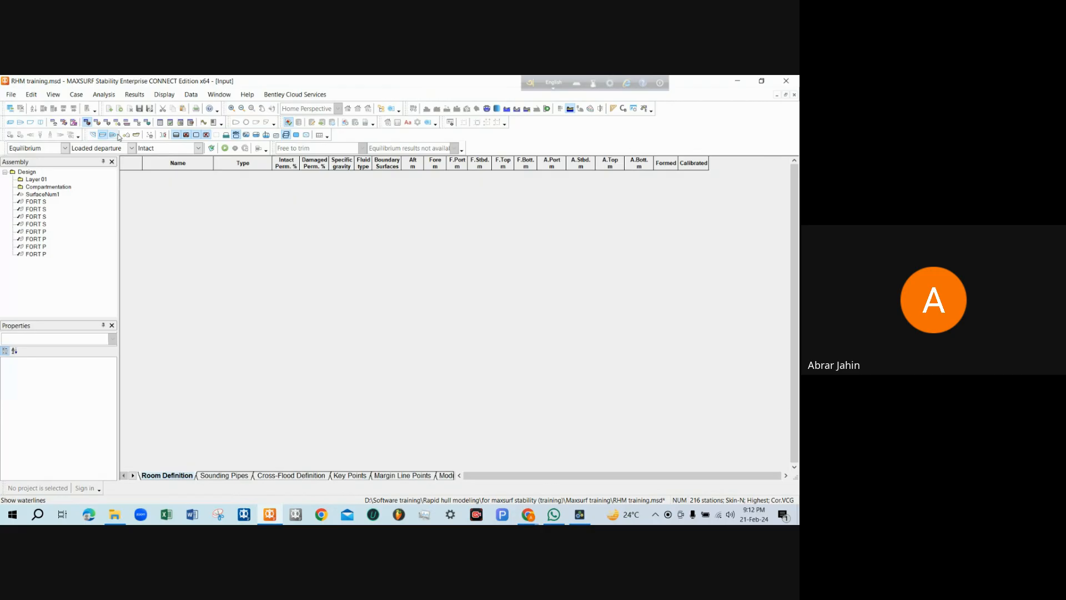
left_click(89, 124)
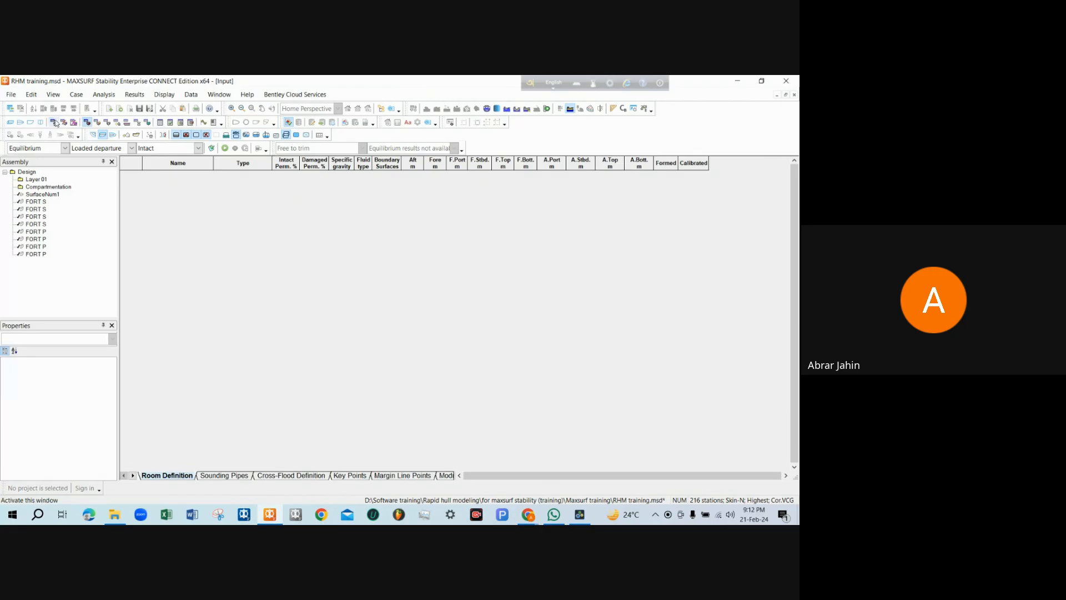
left_click(88, 125)
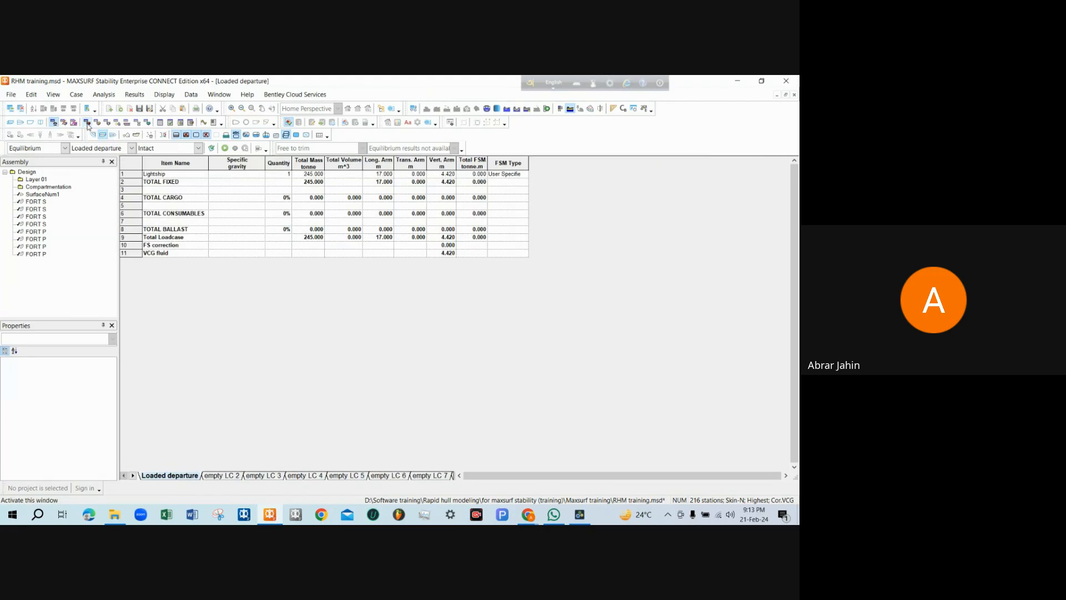
Open the room definition Compartment.htk with its rooms reformed, and update the tank loadings
left_click(11, 94)
left_click(37, 119)
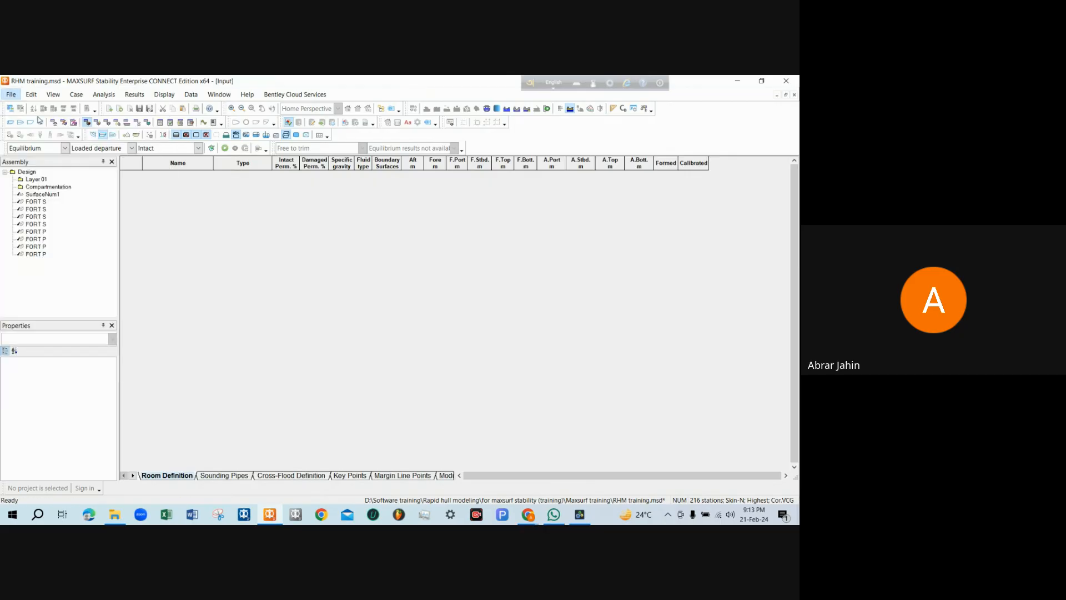
double_click(133, 160)
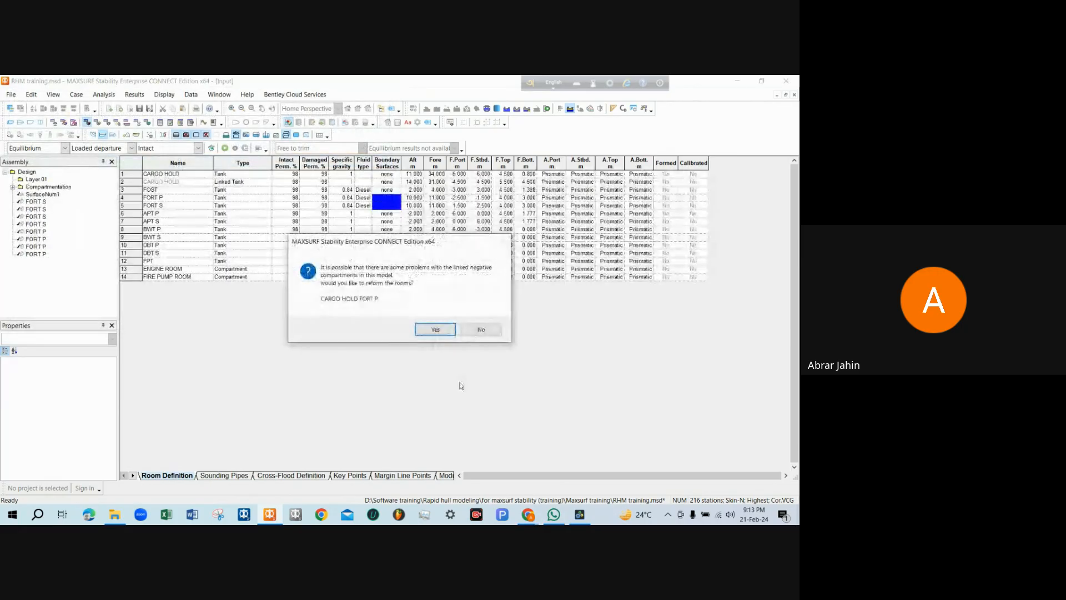
left_click(437, 328)
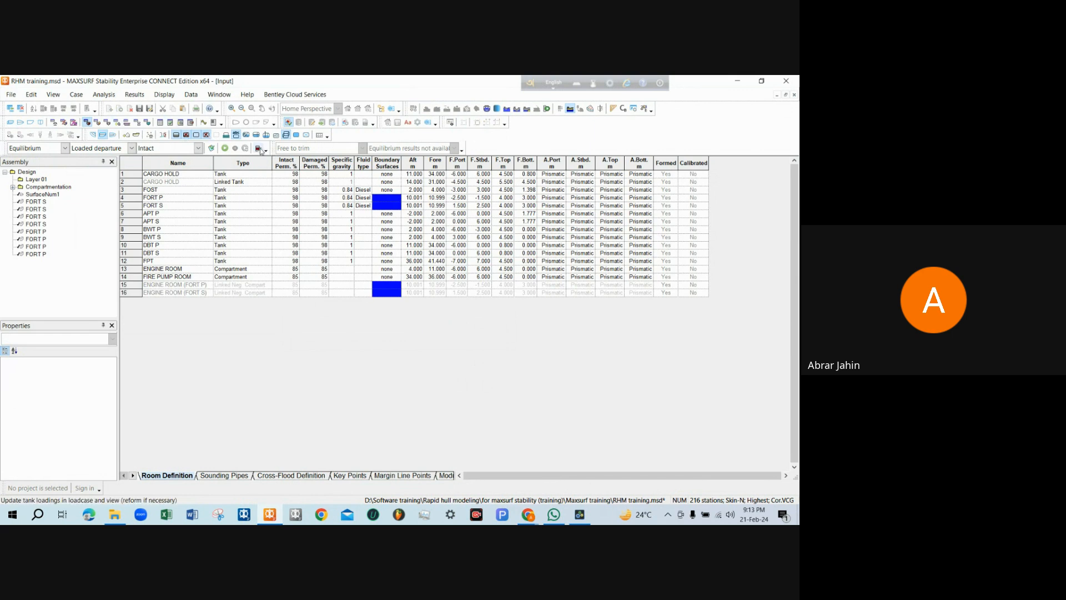
left_click(259, 148)
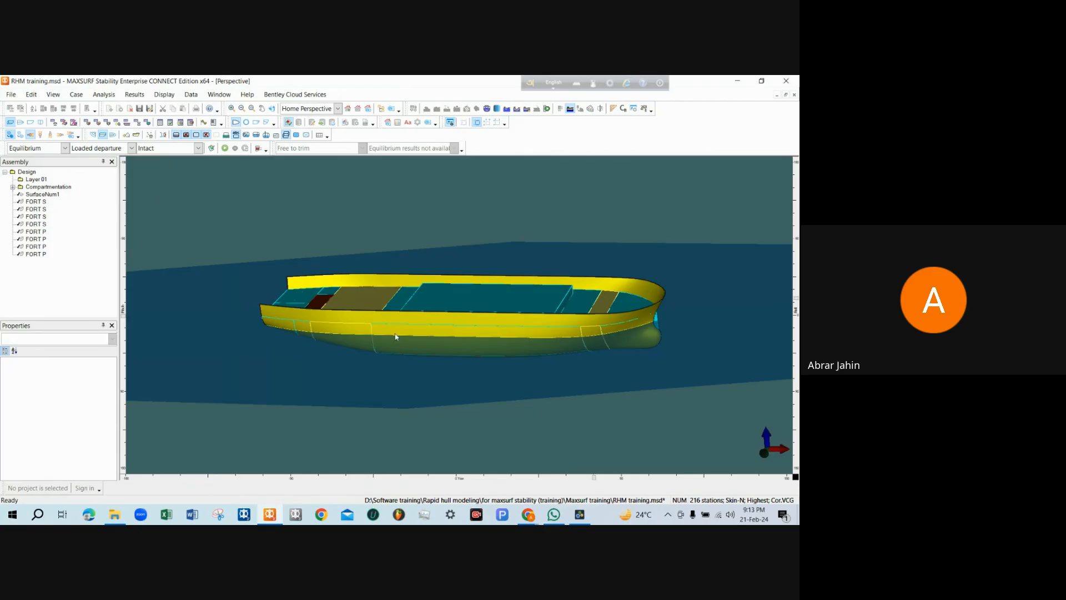
Inspect the reloaded compartments inside the hull in the perspective view
left_click_drag(396, 337, 414, 209)
scroll(570, 288, "up", 2)
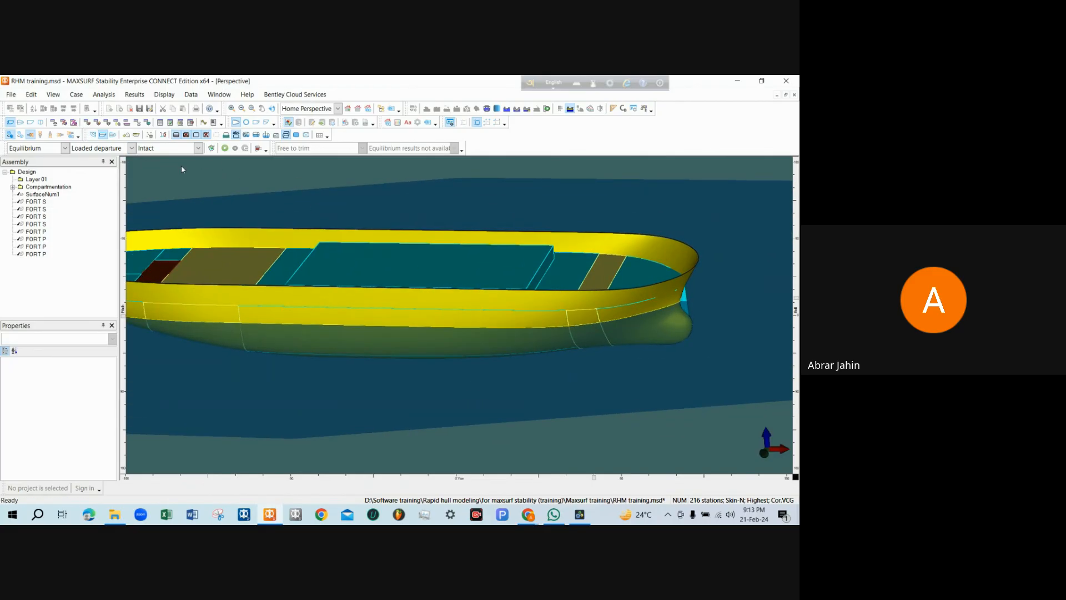
scroll(496, 266, "down", 3)
scroll(496, 265, "up", 2)
scroll(496, 265, "down", 1)
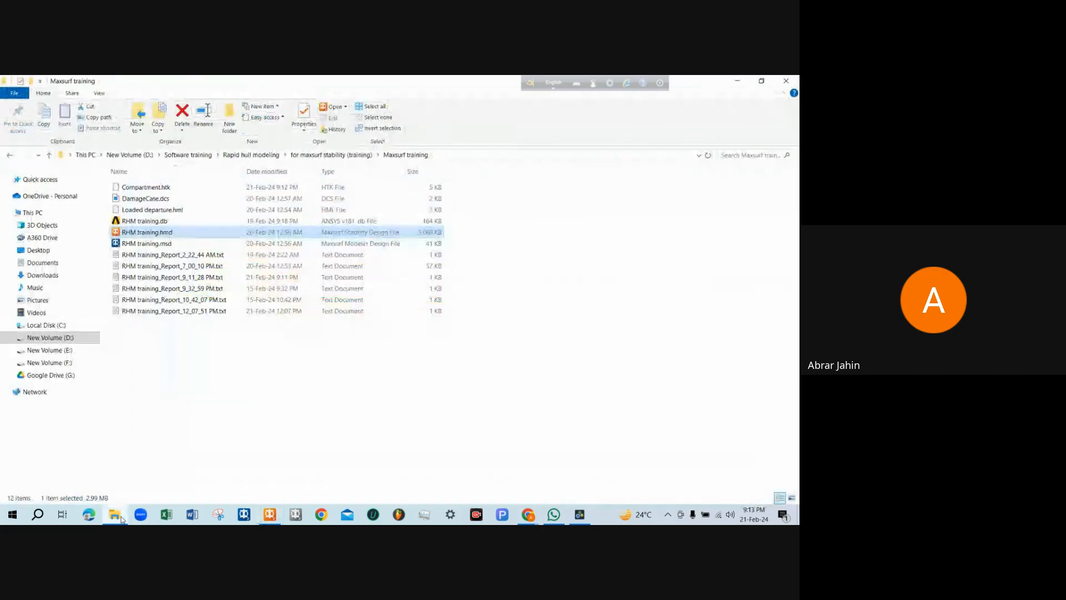
Open SAMPLE INTACT STABILITY BOOKLET.pdf from the "for maxsurf stability (training)" folder in Acrobat and fit whole pages to the window
left_click(115, 514)
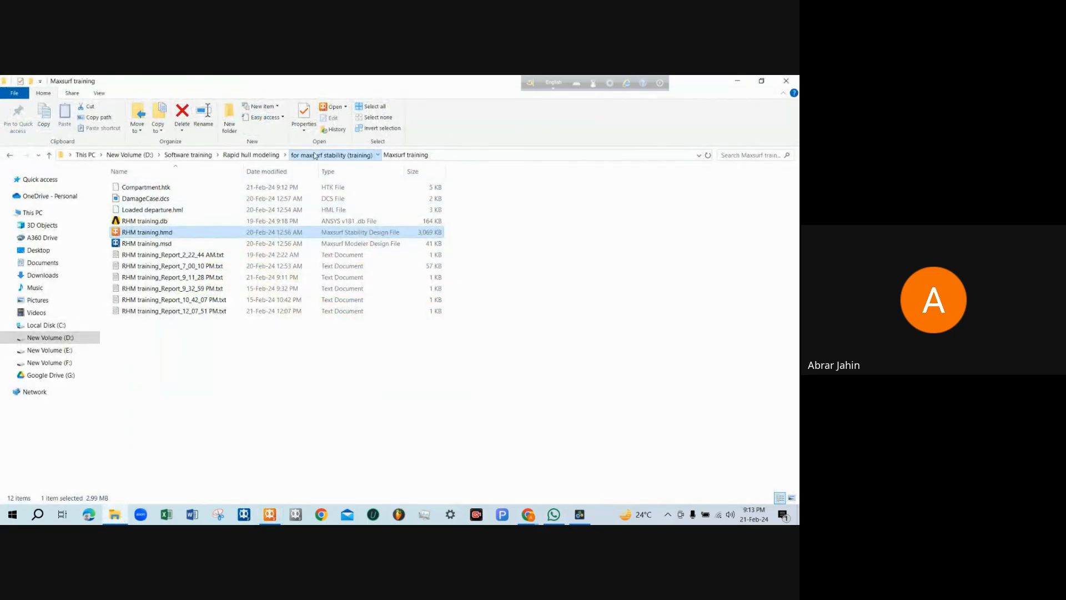
left_click(311, 155)
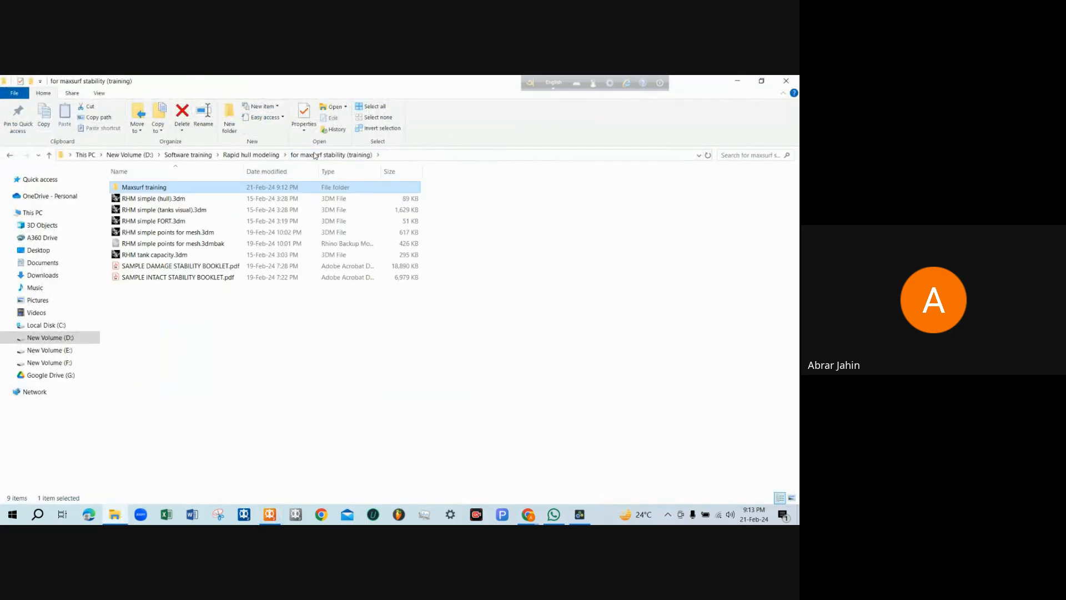
double_click(229, 277)
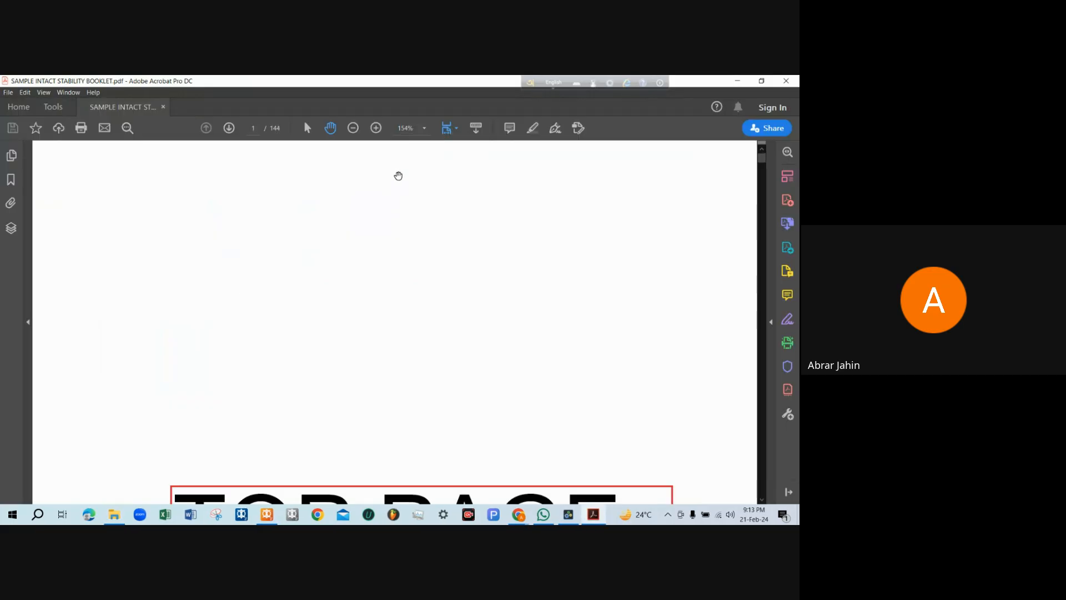
left_click(447, 128)
left_click(444, 159)
Browse the booklet from its top page to the Vessel Description section with the lightship table
scroll(444, 181, "down", 10)
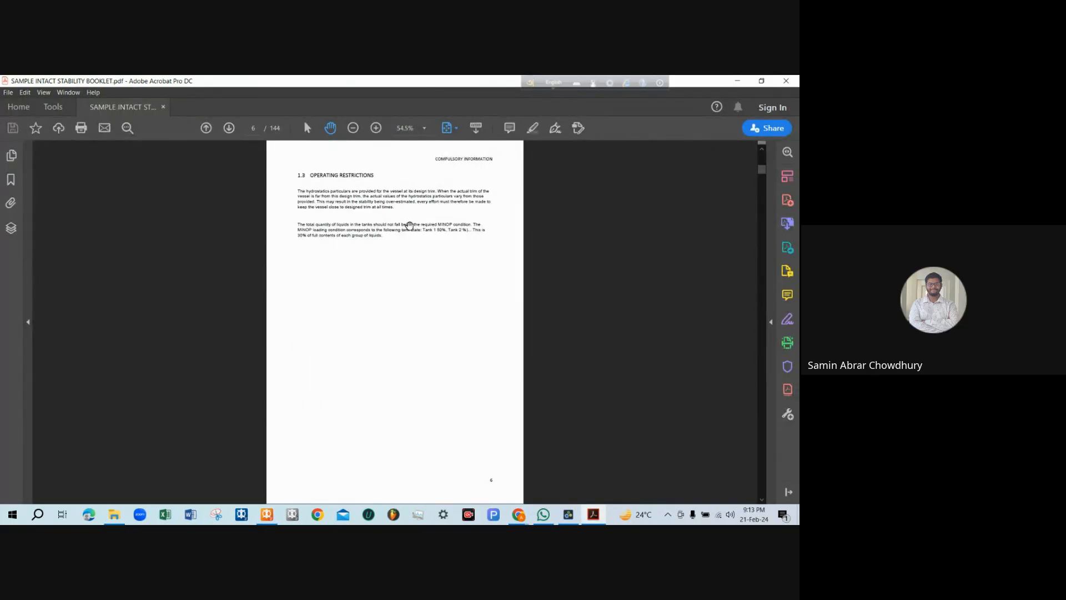
scroll(409, 225, "up", 10)
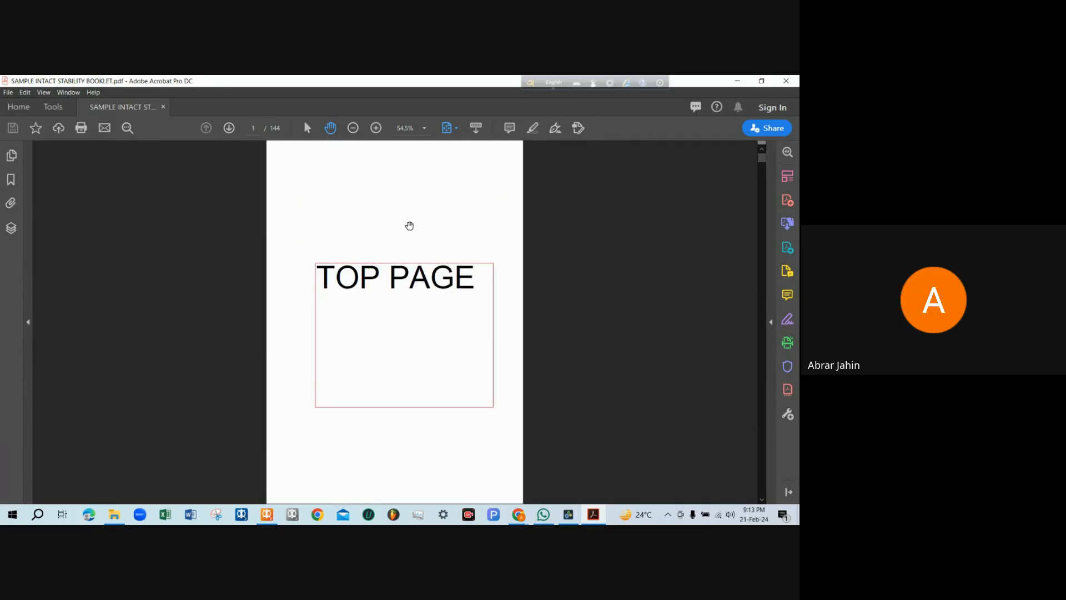
scroll(410, 226, "down", 10)
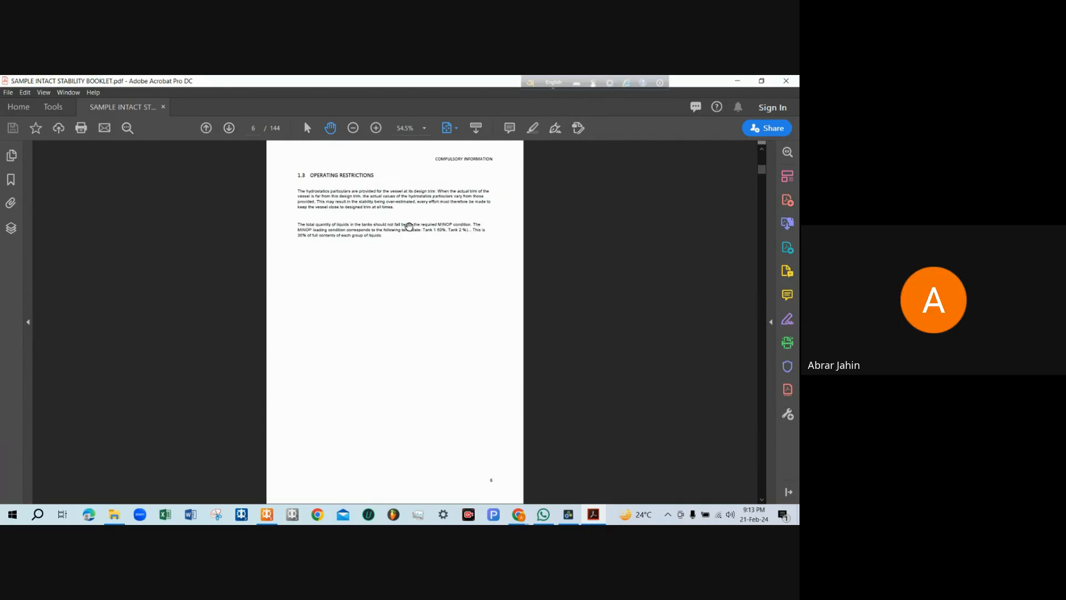
scroll(410, 226, "down", 12)
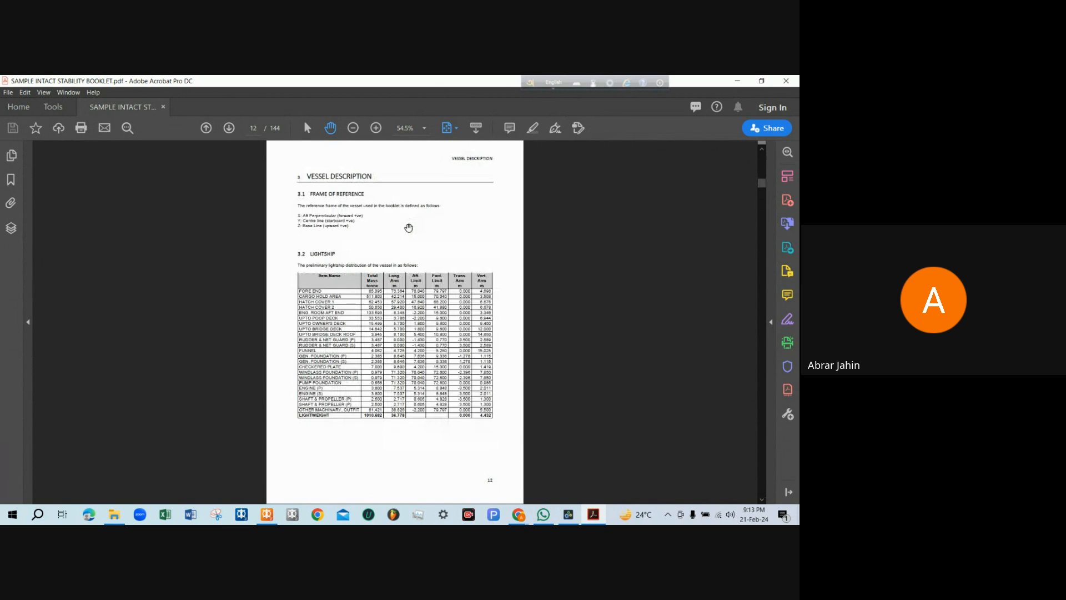
Browse the booklet's Stability Criteria and Limiting KG sections, and return to its opening pages
scroll(409, 228, "down", 4)
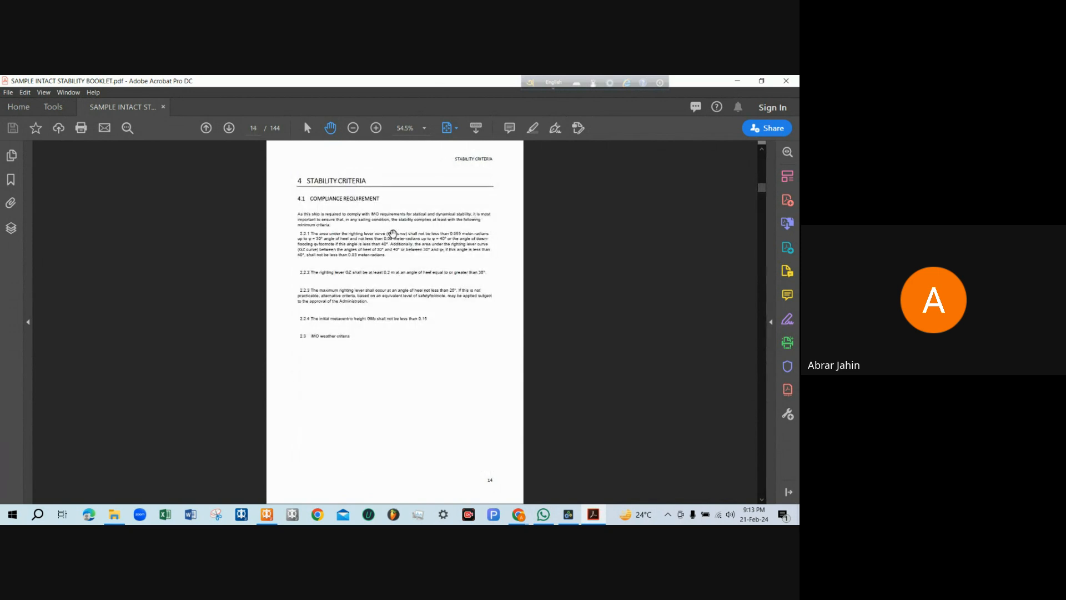
scroll(393, 234, "down", 6)
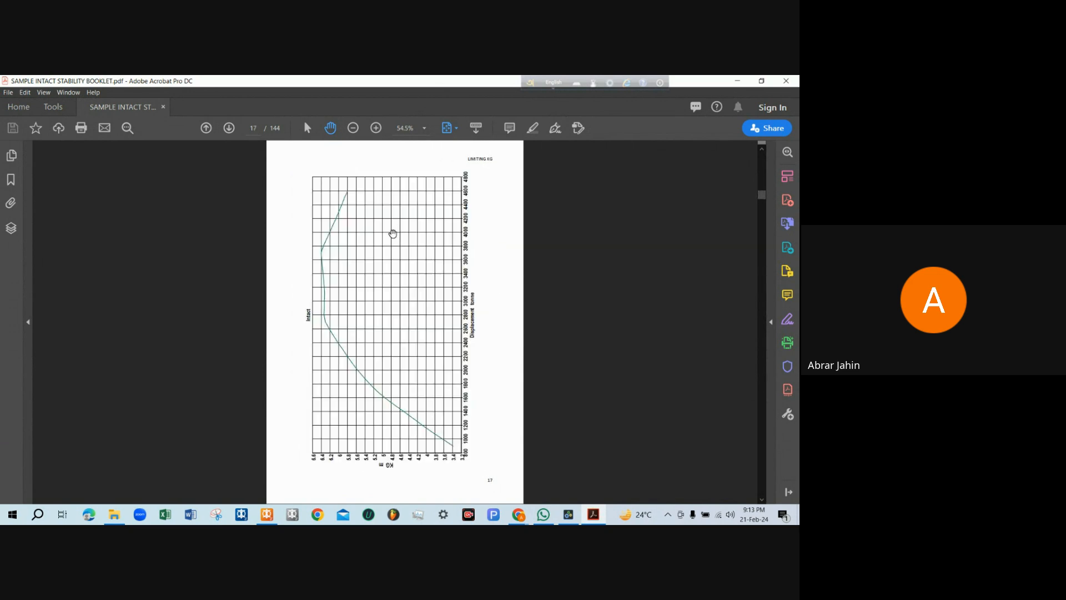
scroll(392, 233, "down", 2)
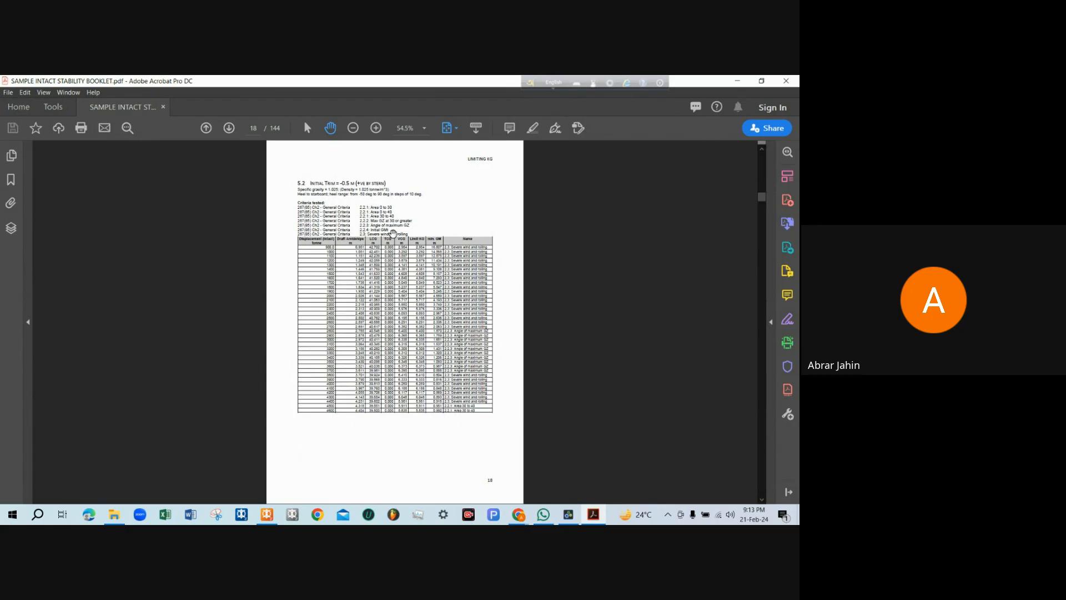
scroll(392, 233, "down", 3)
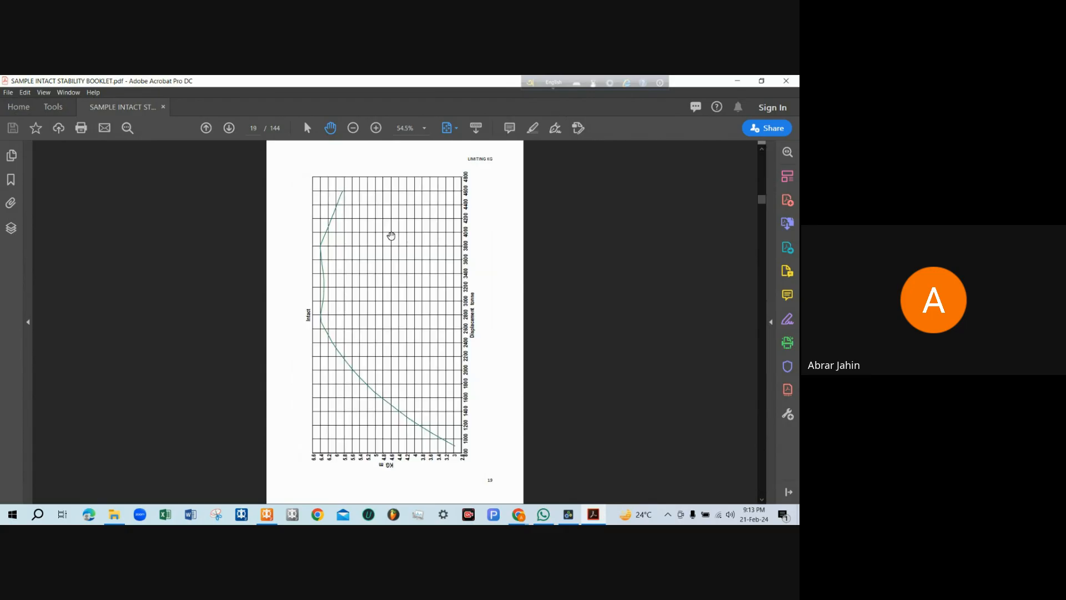
scroll(390, 243, "up", 8)
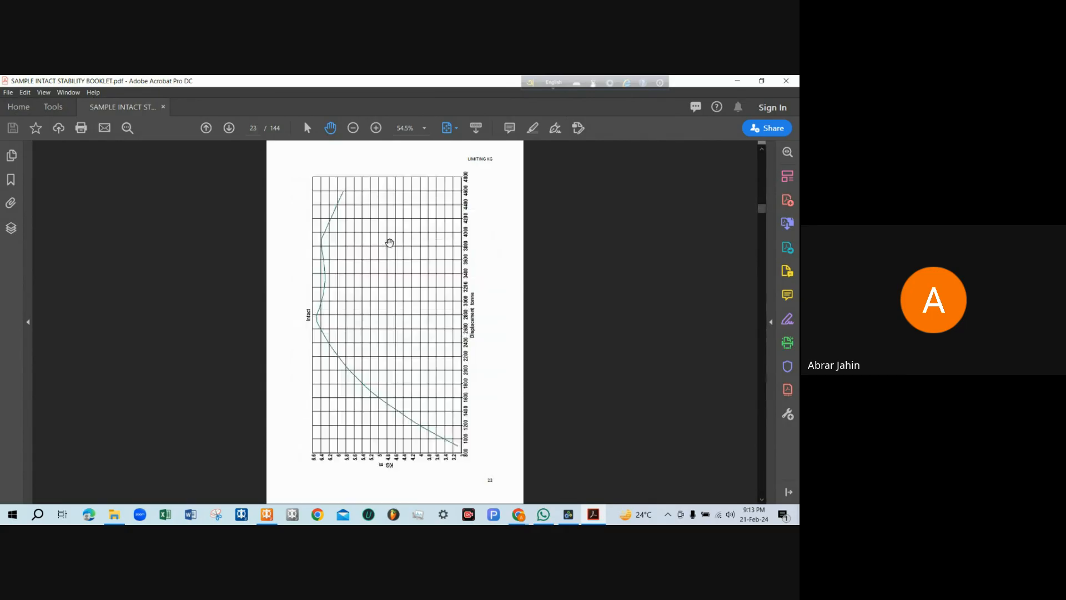
scroll(389, 243, "up", 12)
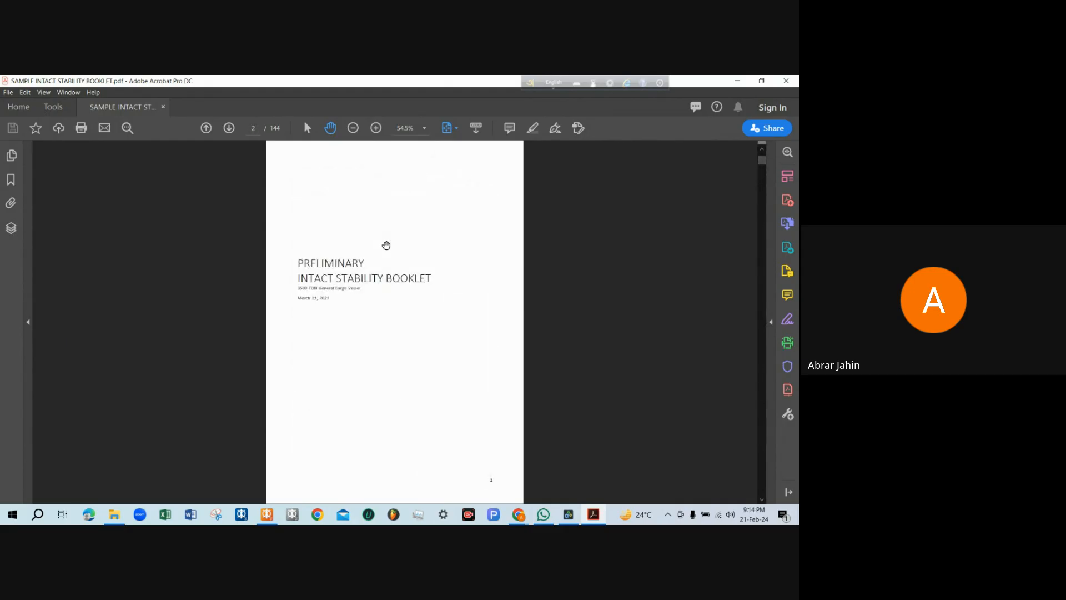
Jump from the table of contents to the Hydrostatics section and examine its fixed-trim tables on pages 54 to 60
scroll(386, 245, "down", 2)
left_click(339, 366)
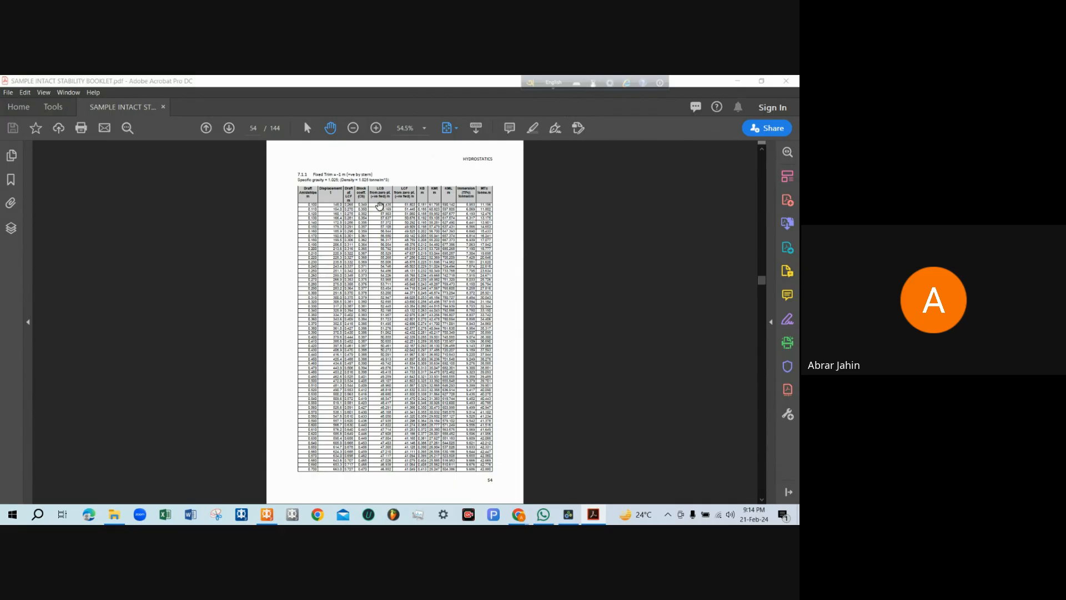
left_click(370, 202)
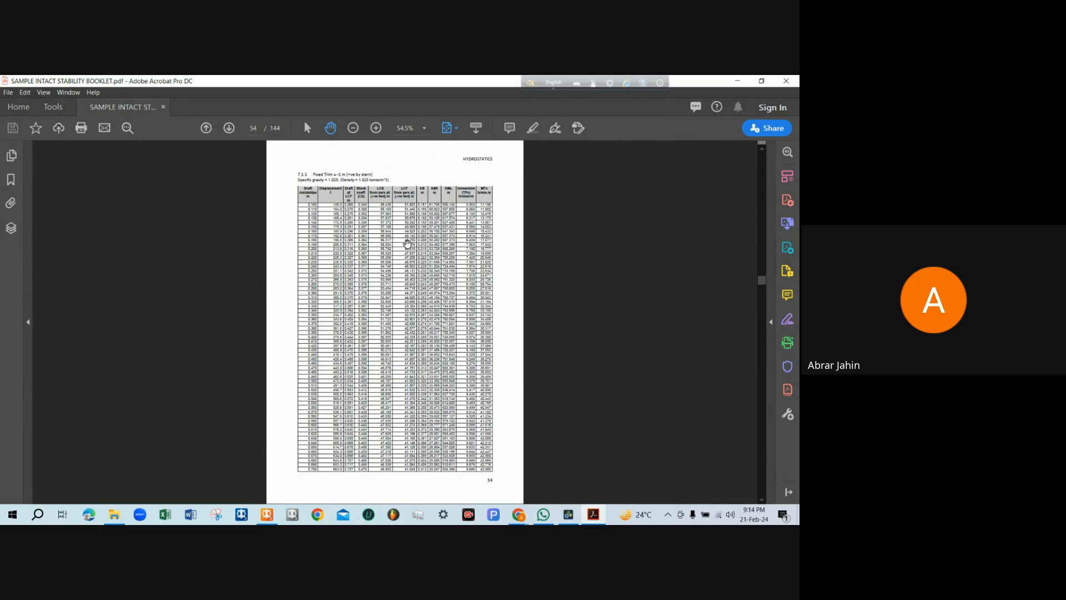
scroll(406, 244, "down", 3)
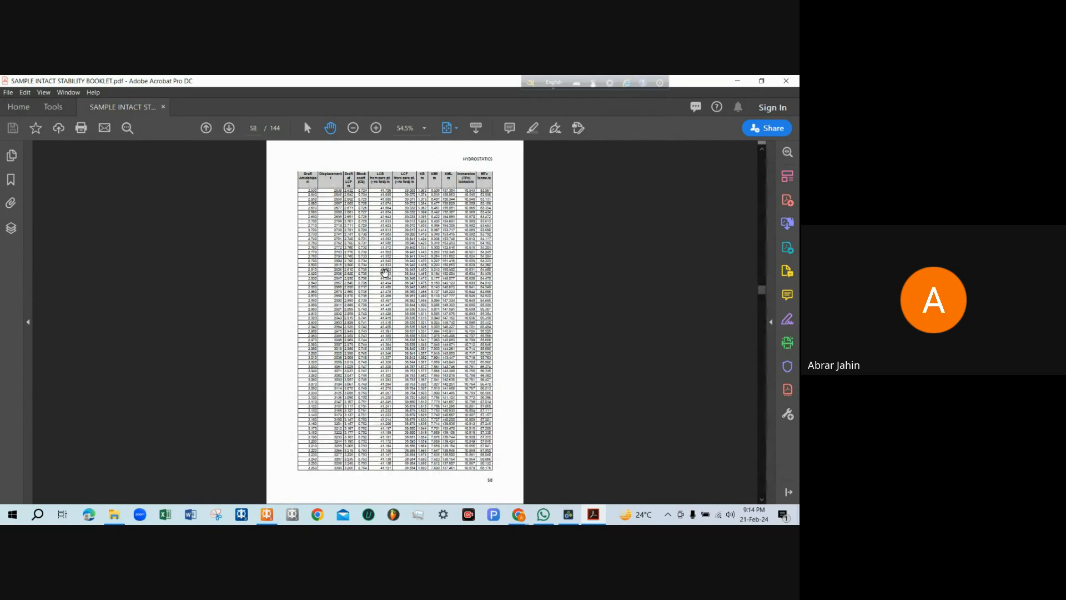
scroll(385, 273, "up", 3)
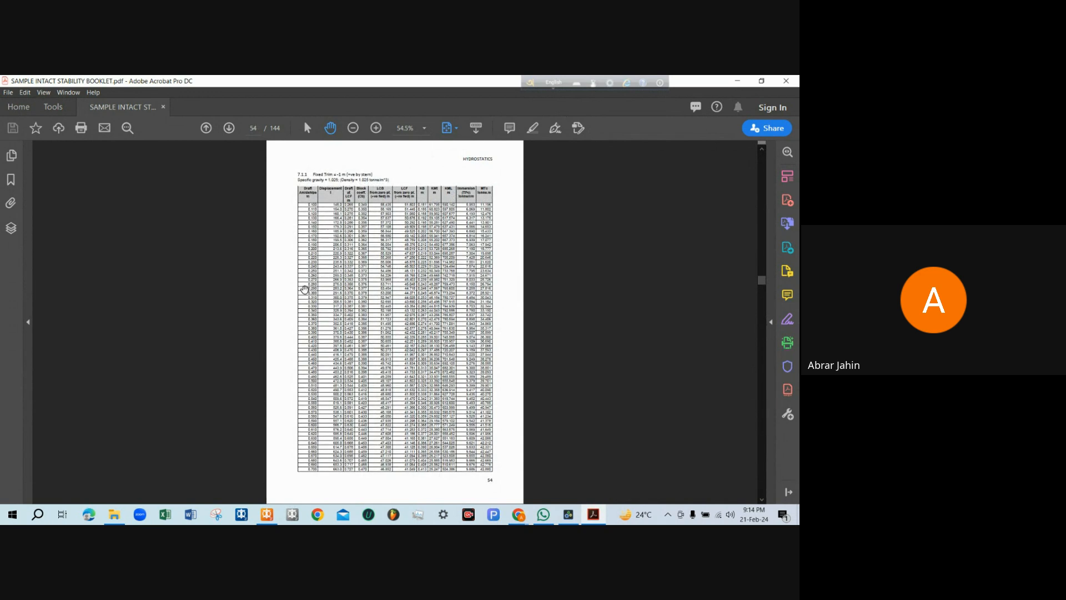
scroll(346, 301, "down", 3)
scroll(351, 258, "down", 6)
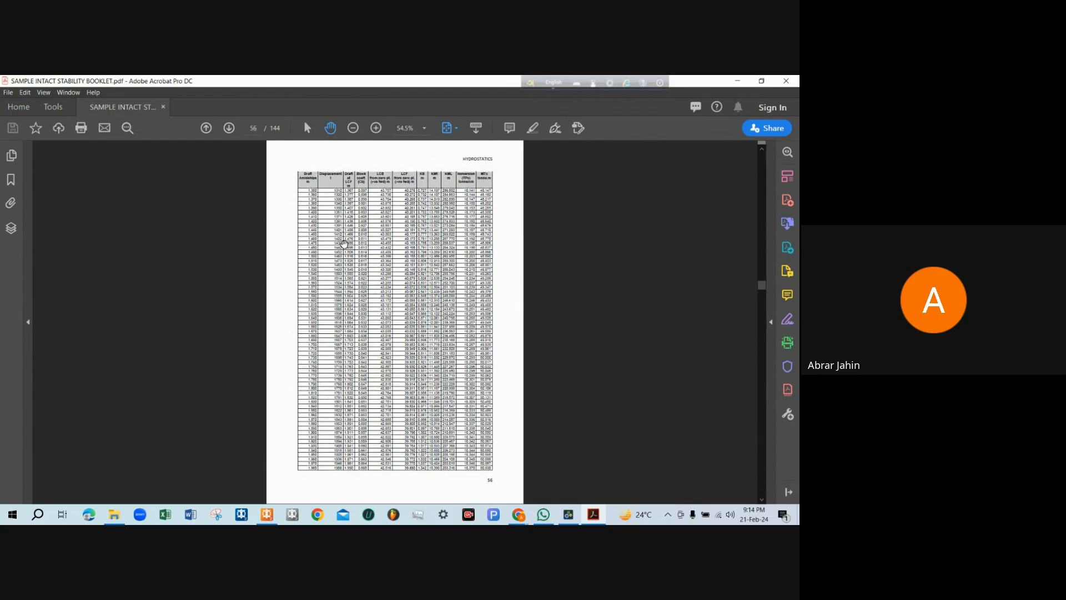
scroll(344, 242, "down", 9)
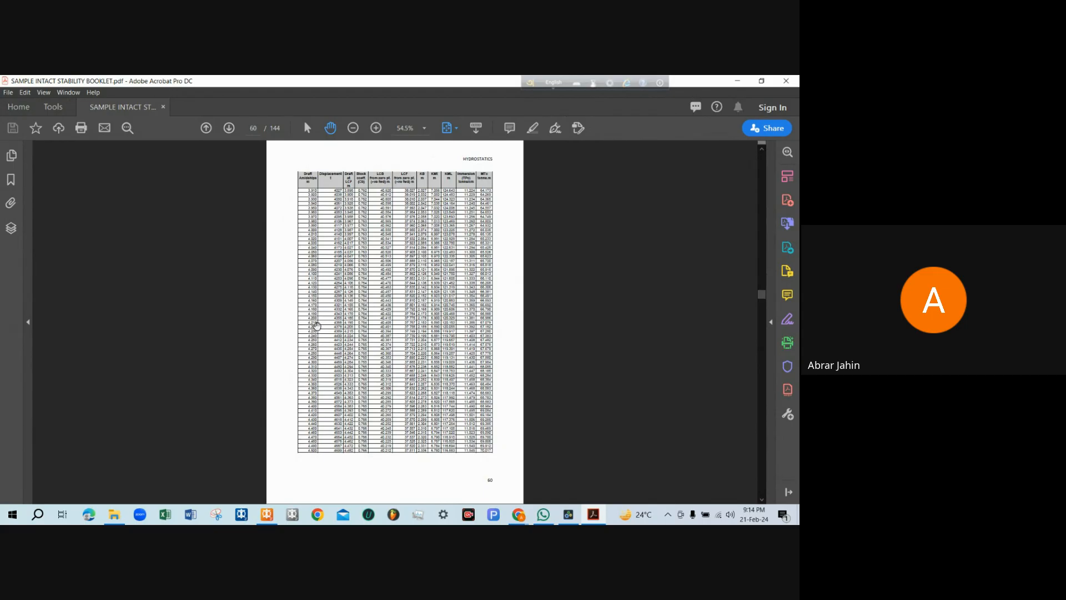
scroll(317, 324, "down", 3)
scroll(316, 361, "up", 3)
scroll(429, 320, "up", 12)
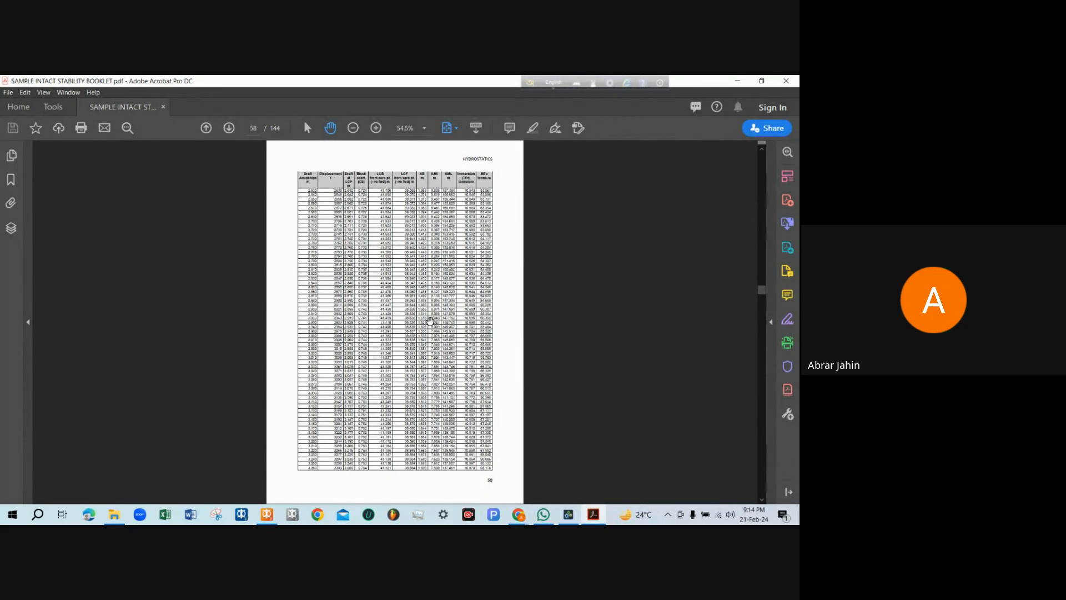
scroll(429, 320, "up", 6)
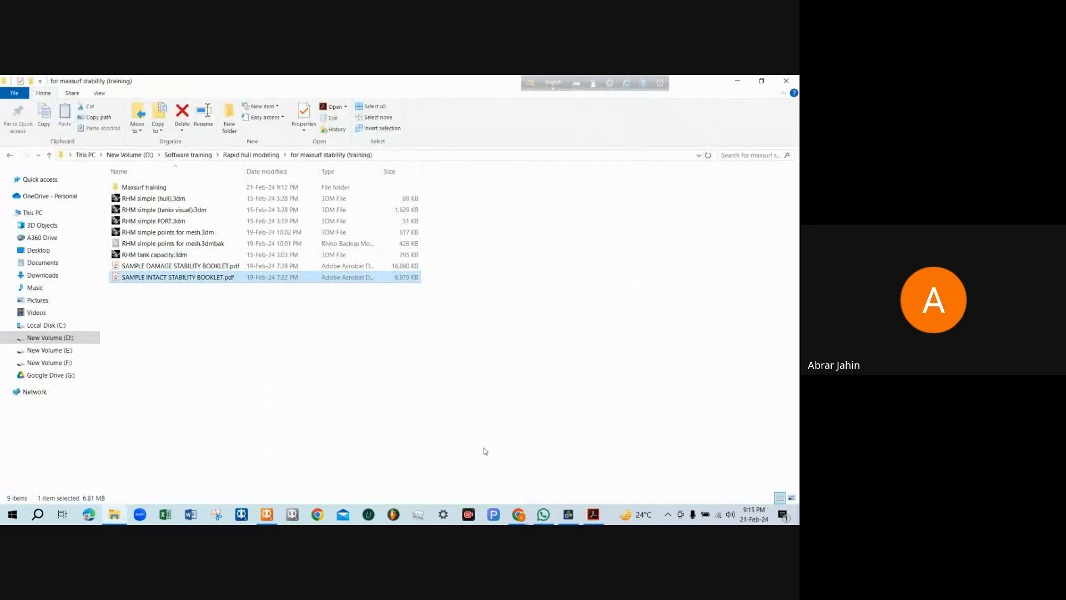
Switch to MAXSURF Stability, set the analysis type to Upright Hydrostatics, and show the Upright Hydrostatics results table
left_click(267, 514)
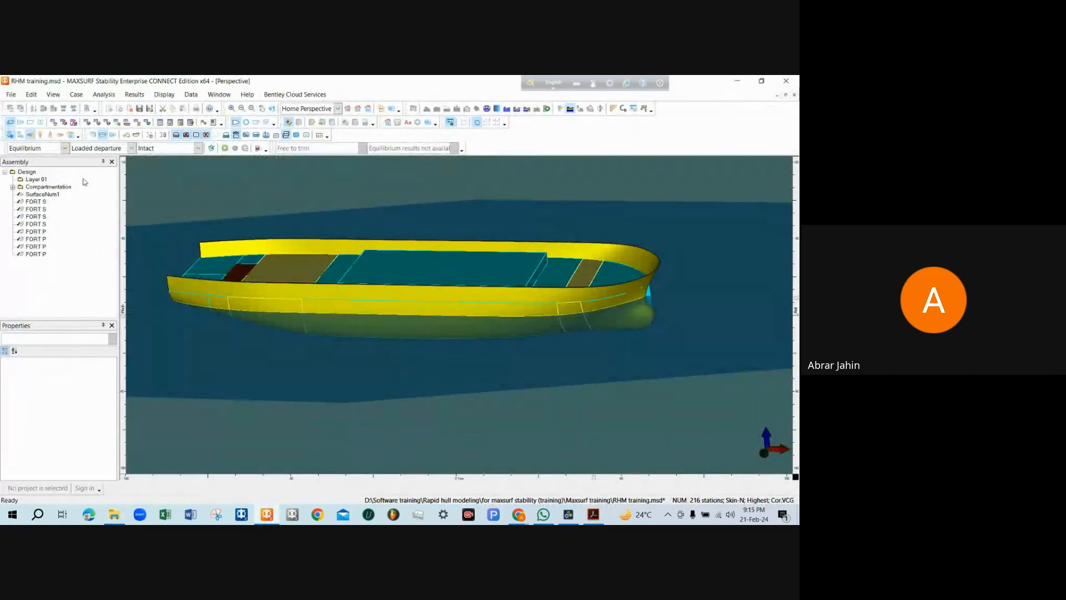
left_click(43, 148)
left_click(38, 160)
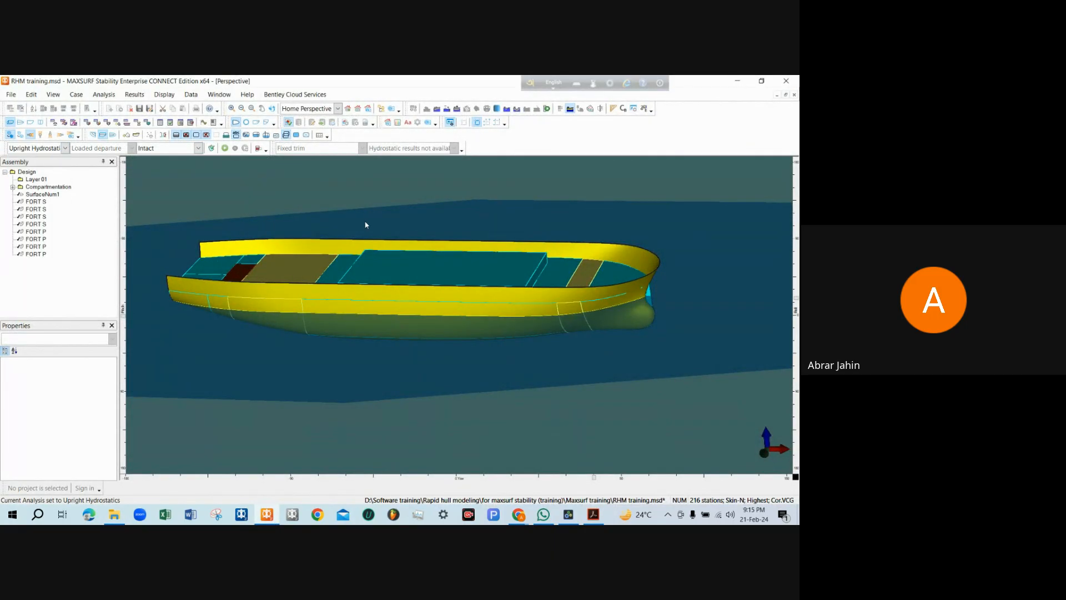
left_click(231, 95)
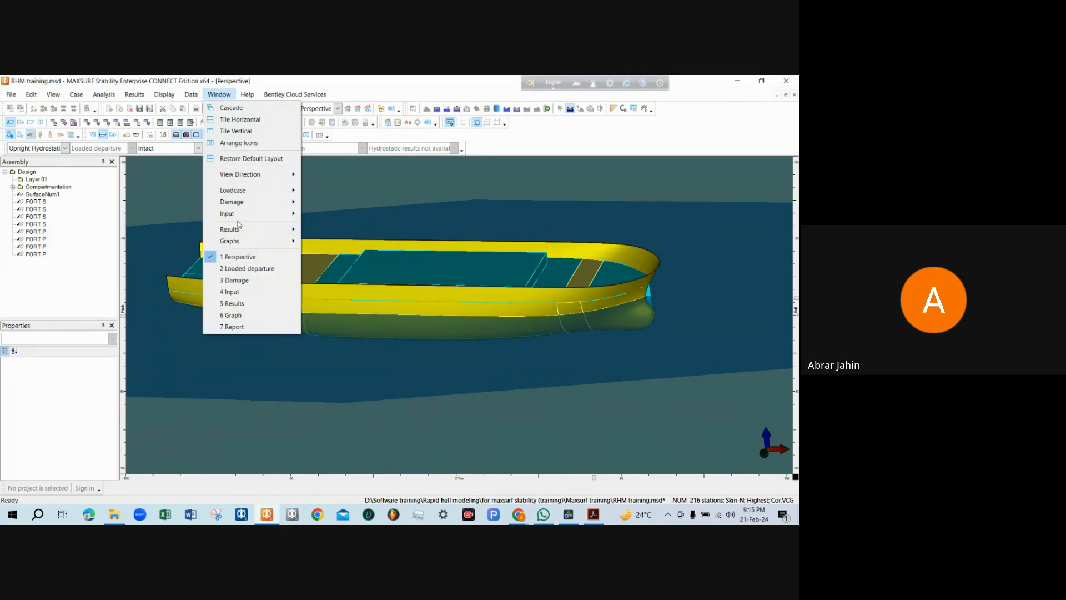
mouse_move(240, 233)
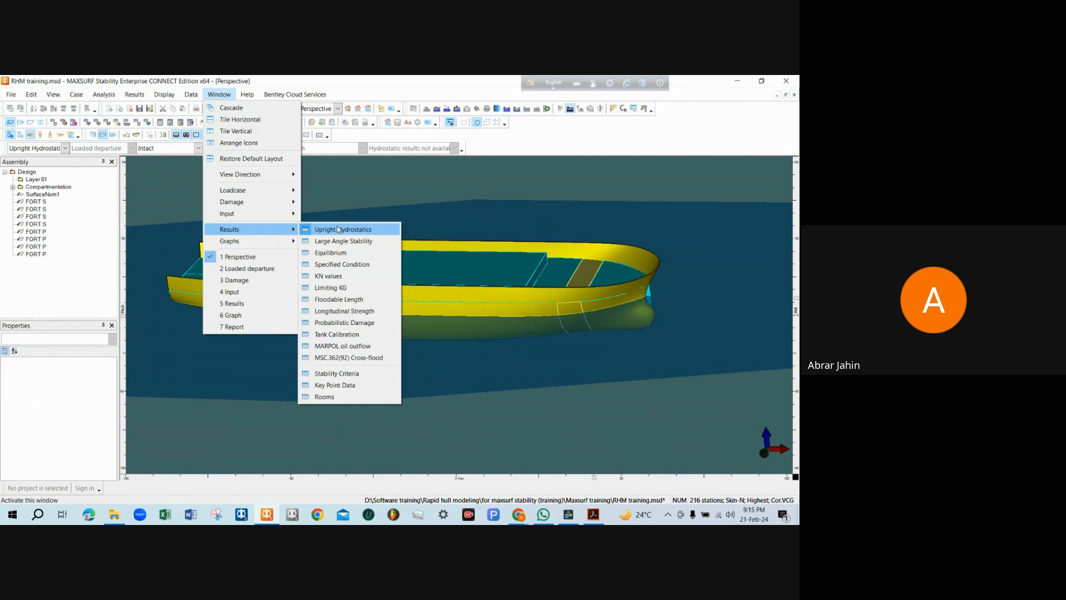
left_click(338, 230)
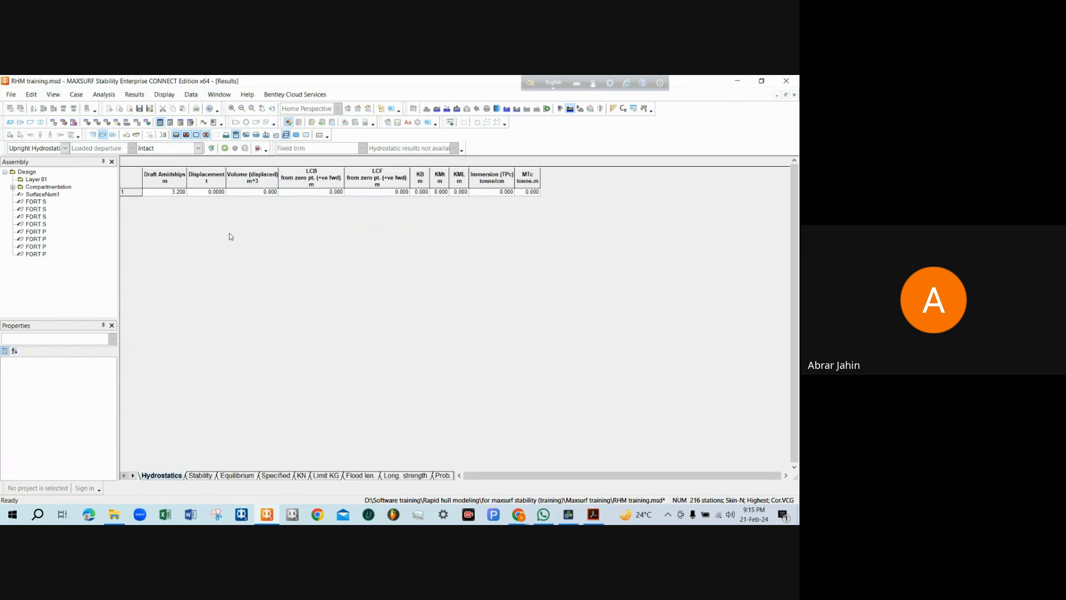
Review the draft, displacement, volume, LCB and LCF columns, and run the upright hydrostatics analysis for the intact case
left_click(181, 193)
left_click(202, 194)
left_click(245, 195)
left_click(309, 194)
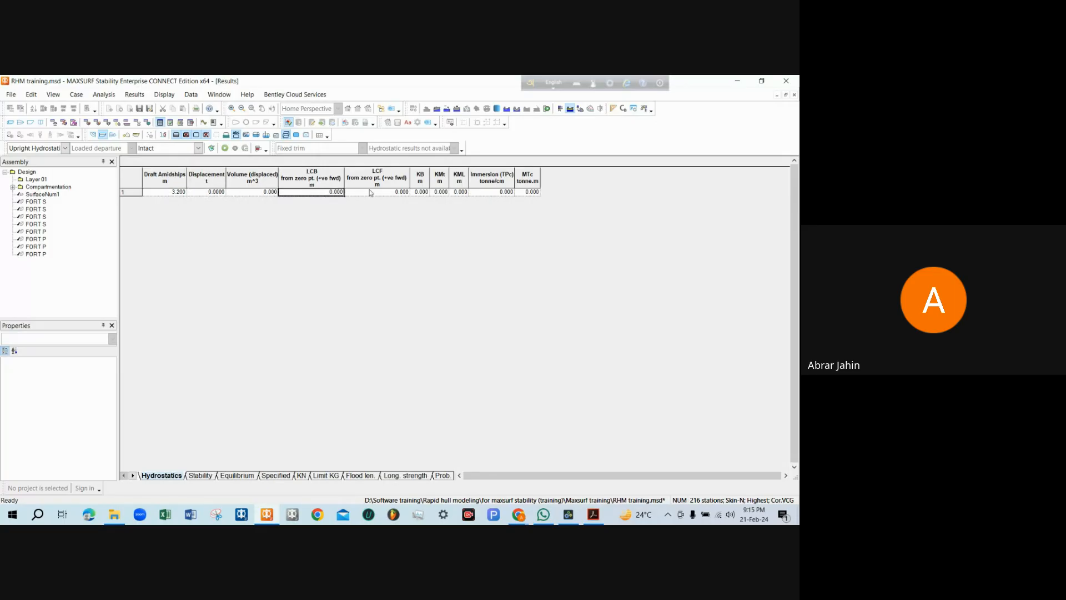
left_click(371, 193)
left_click(238, 195)
left_click(170, 194)
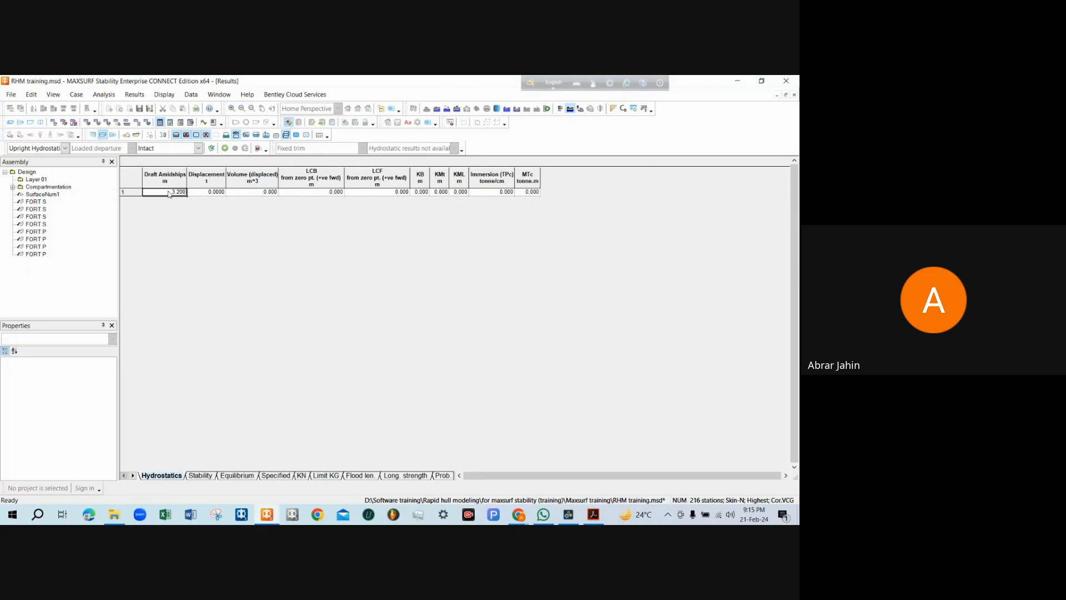
left_click(201, 194)
left_click(180, 196)
left_click(208, 196)
left_click(173, 196)
left_click(226, 148)
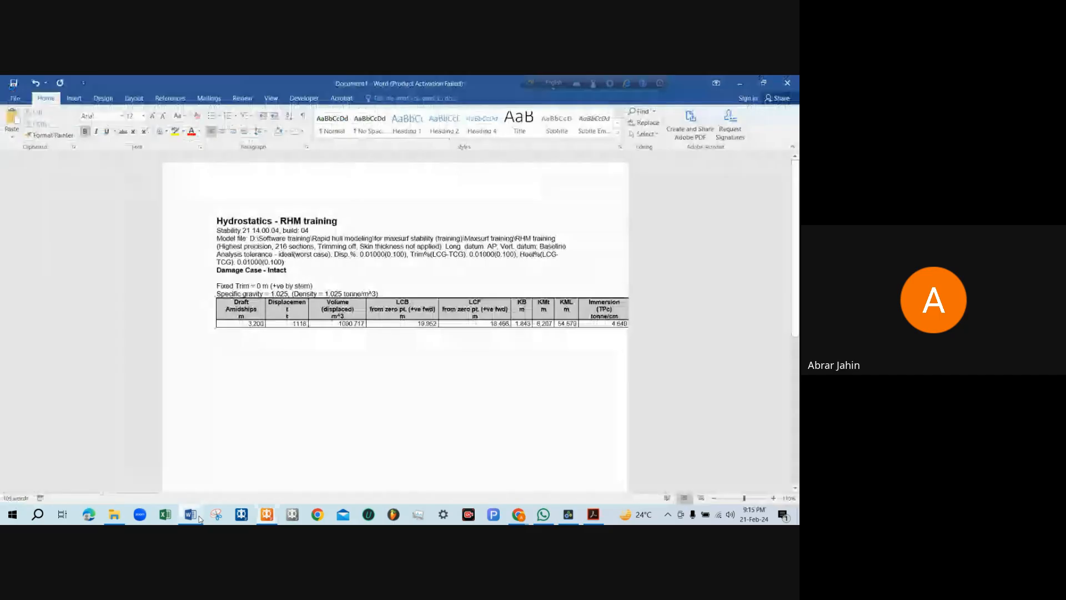
In the Word hydrostatics report, AutoFit the results table to the page and check its LCF column heading
left_click(508, 397)
scroll(395, 357, "down", 2)
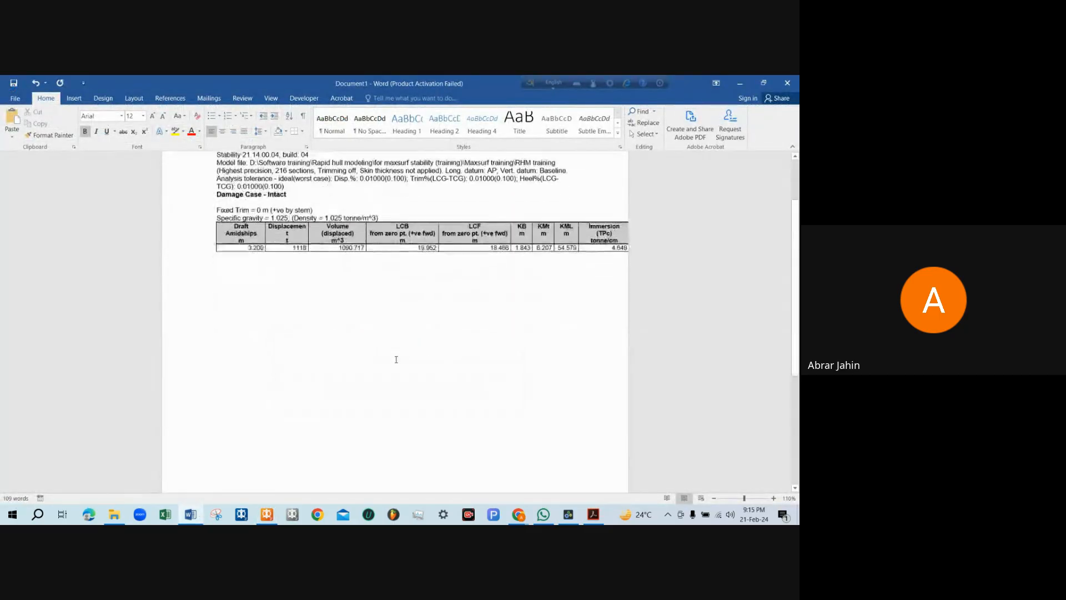
scroll(375, 352, "up", 1)
left_click(211, 265)
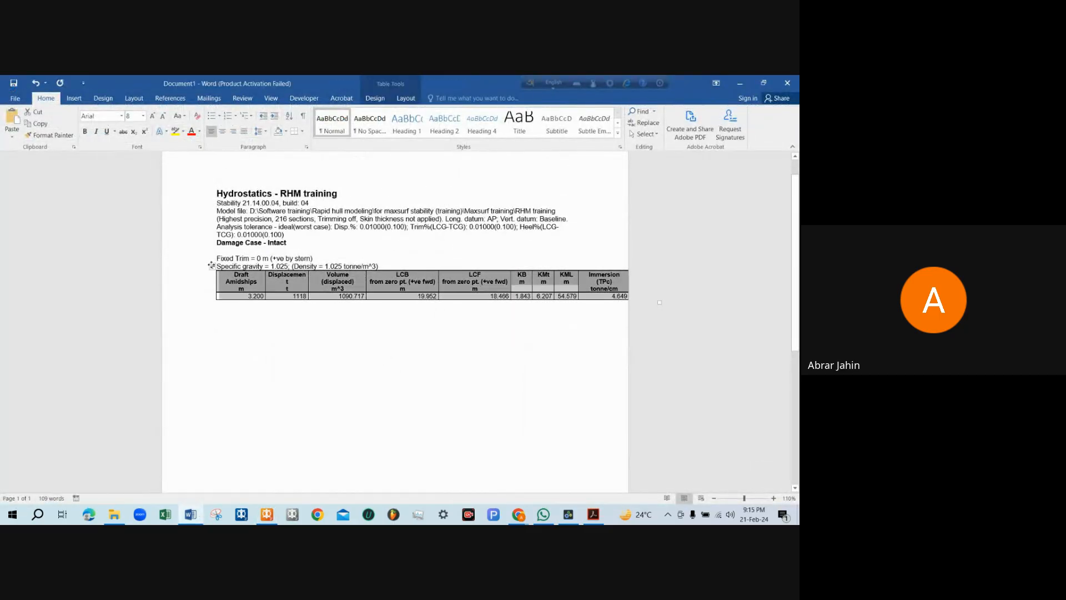
right_click(211, 265)
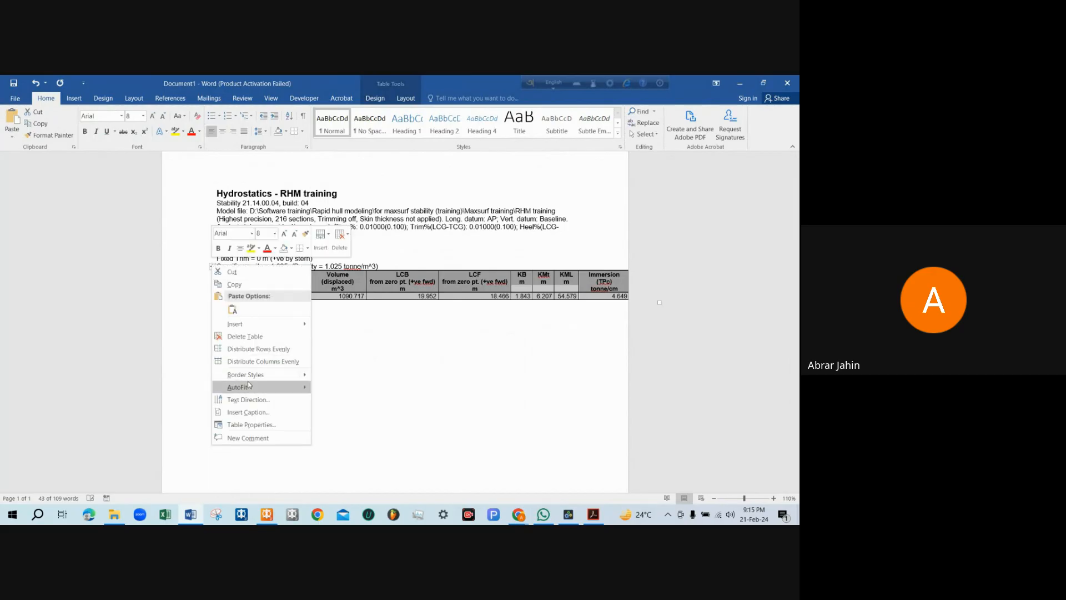
mouse_move(277, 387)
left_click(345, 388)
left_click(428, 376)
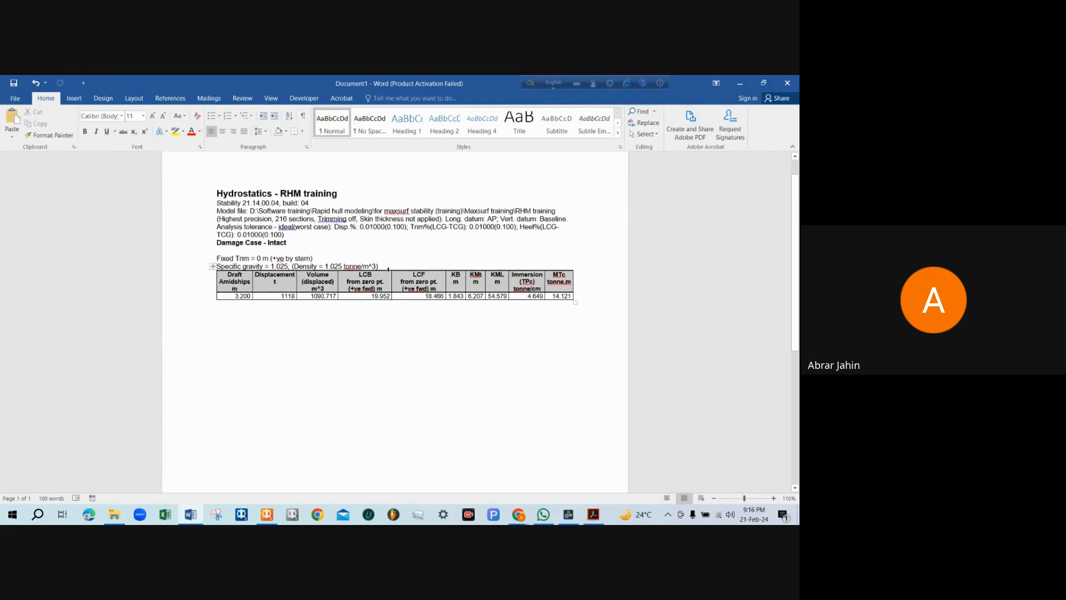
mouse_move(407, 280)
left_mouse_down()
mouse_move(440, 281)
mouse_move(401, 282)
mouse_move(414, 275)
left_mouse_up()
left_click(439, 282)
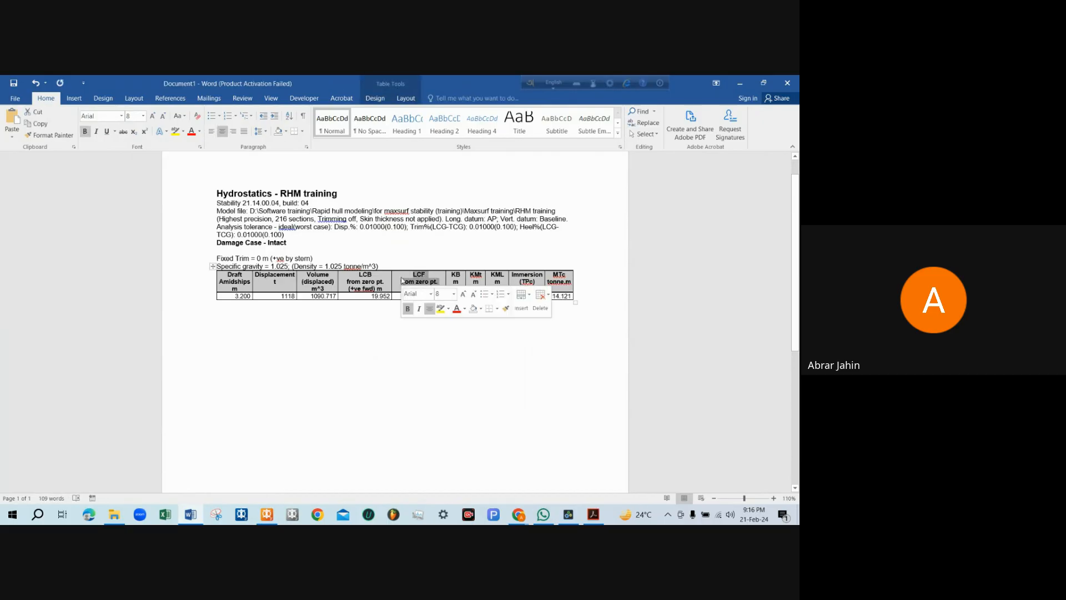
Return to MAXSURF Stability and examine which values the Upright Hydrostatics data format offers for the table and graph
left_click(789, 81)
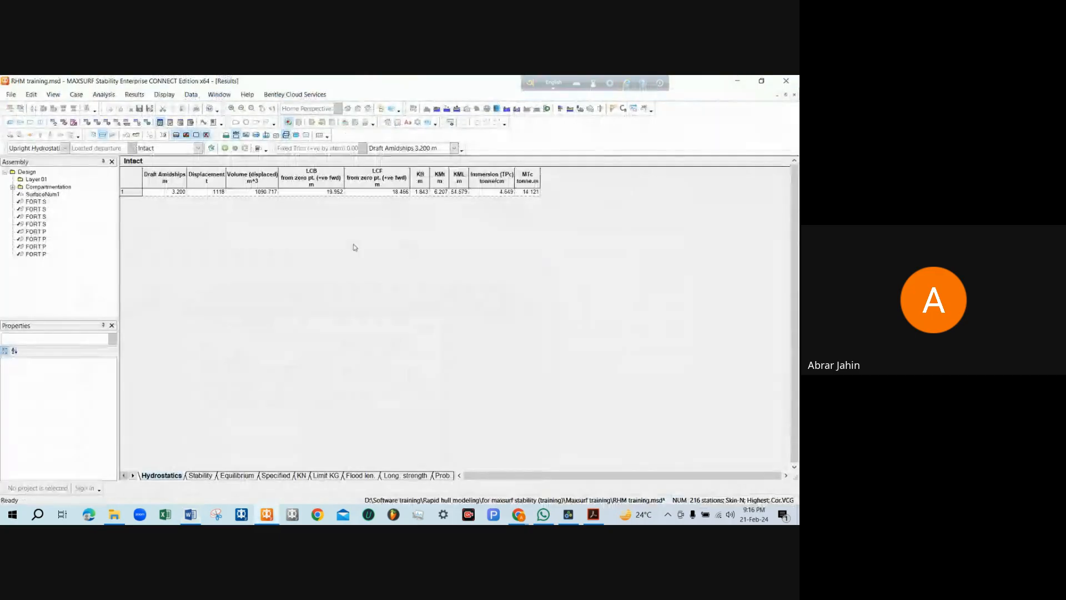
left_click(560, 110)
left_click(562, 109)
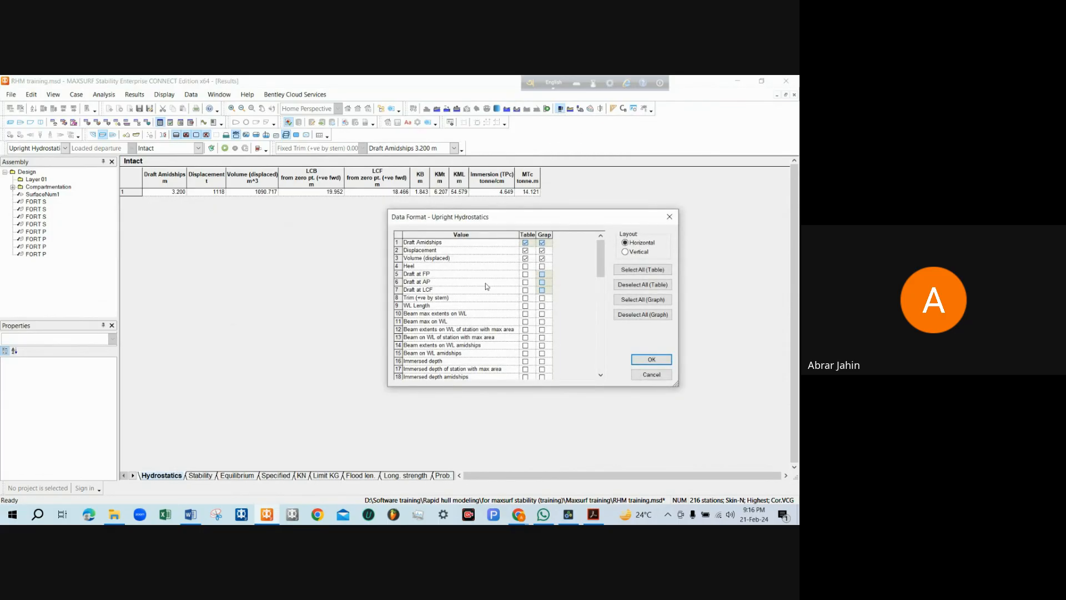
scroll(502, 289, "down", 2)
scroll(502, 289, "down", 10)
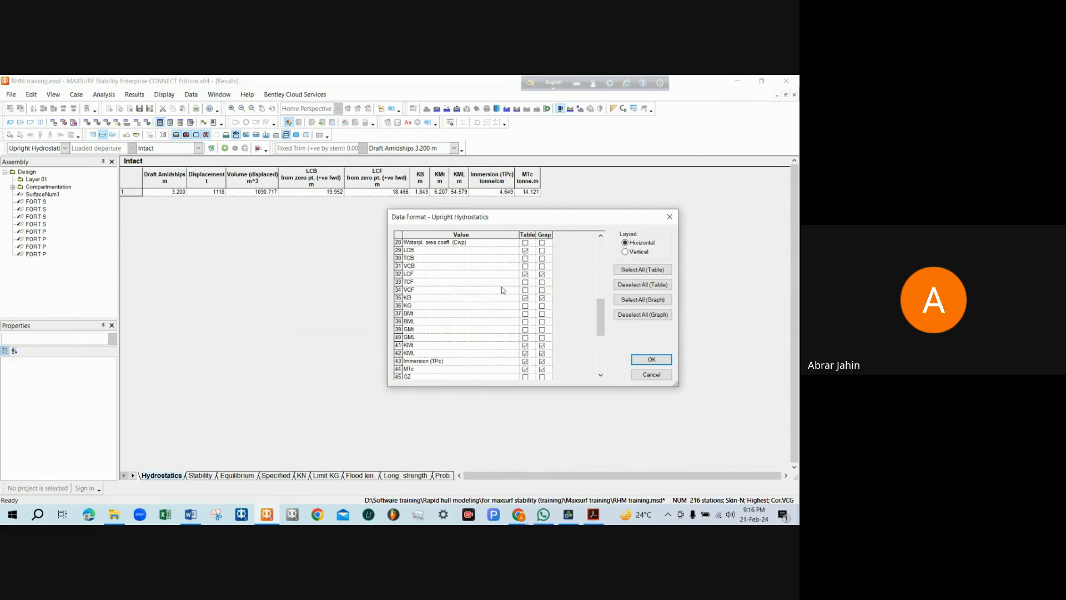
scroll(503, 287, "up", 12)
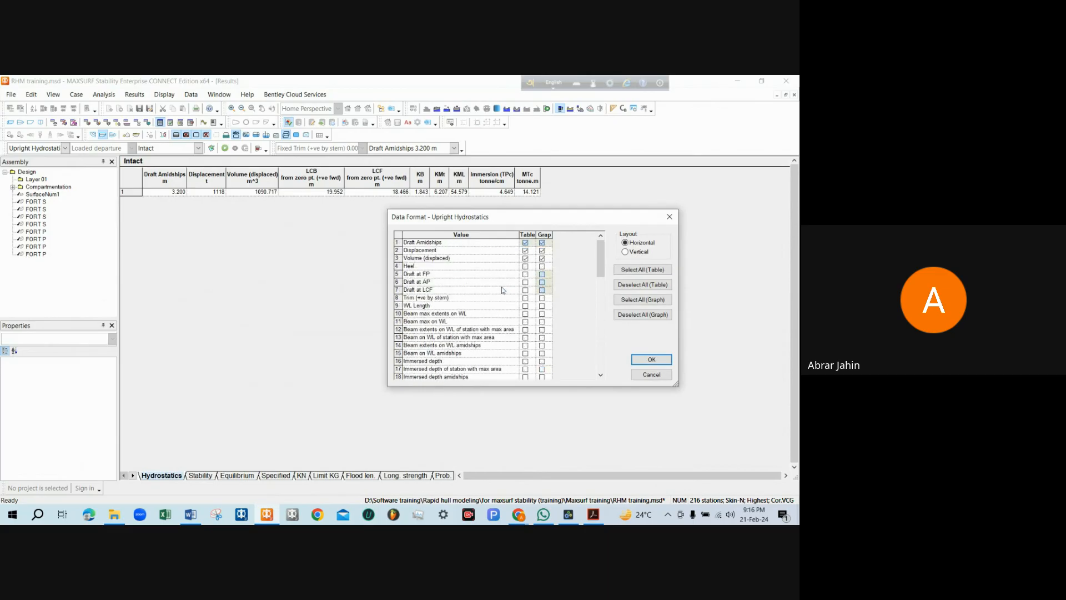
scroll(507, 284, "down", 1)
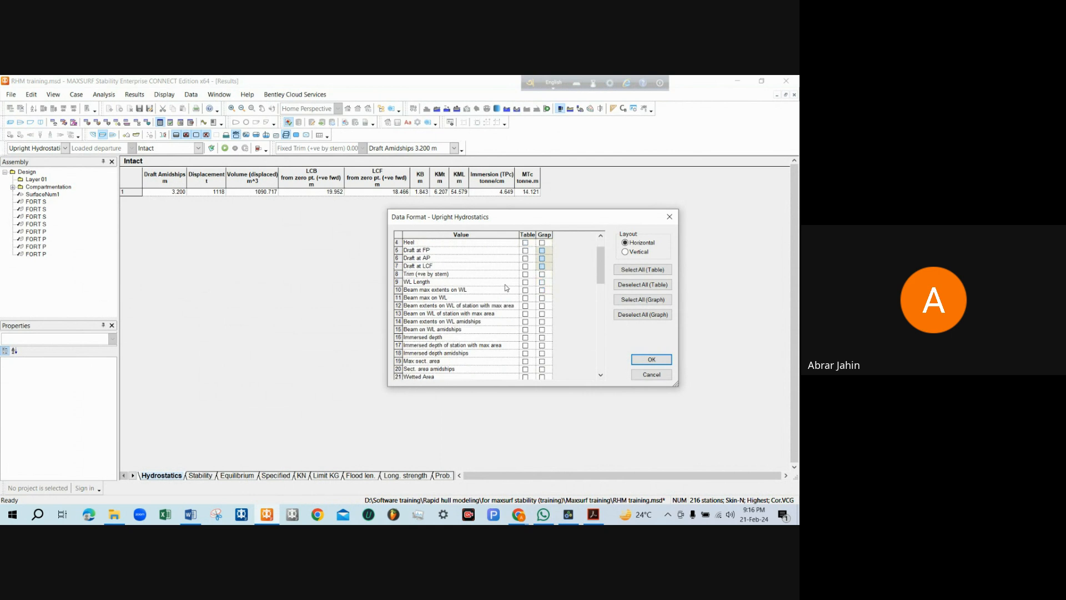
scroll(506, 287, "up", 1)
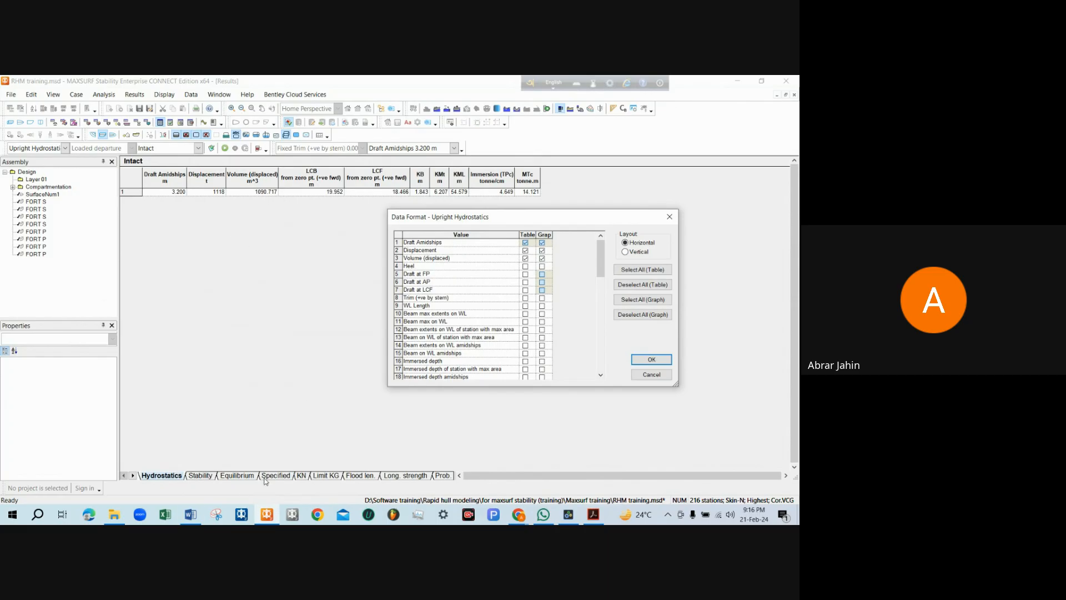
Switch to the Word hydrostatics report and check the fixed trim line above the table
left_click(191, 515)
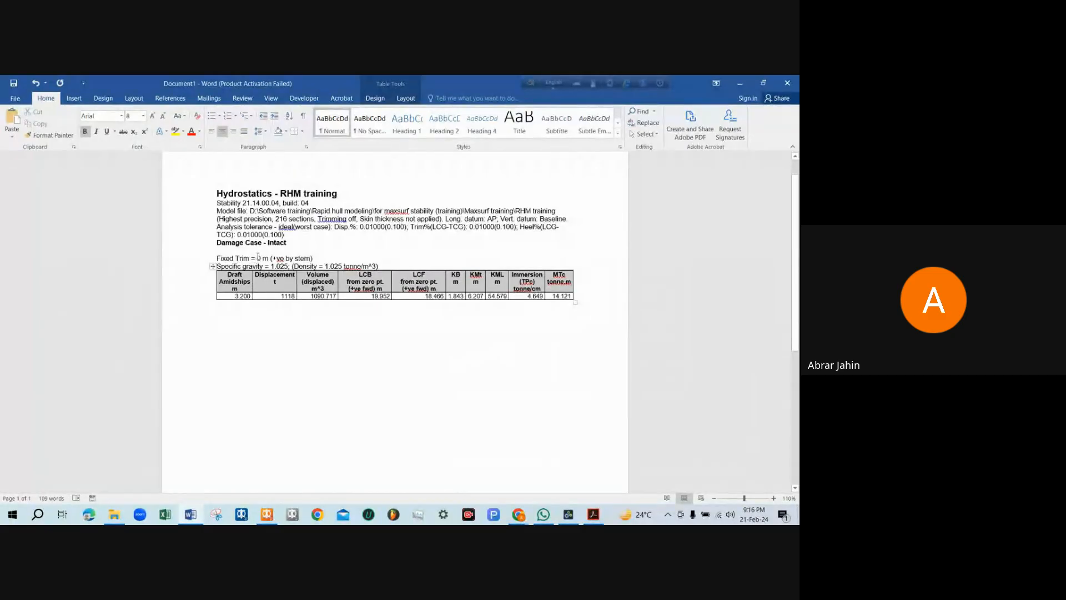
left_click_drag(257, 259, 313, 258)
left_click(265, 258)
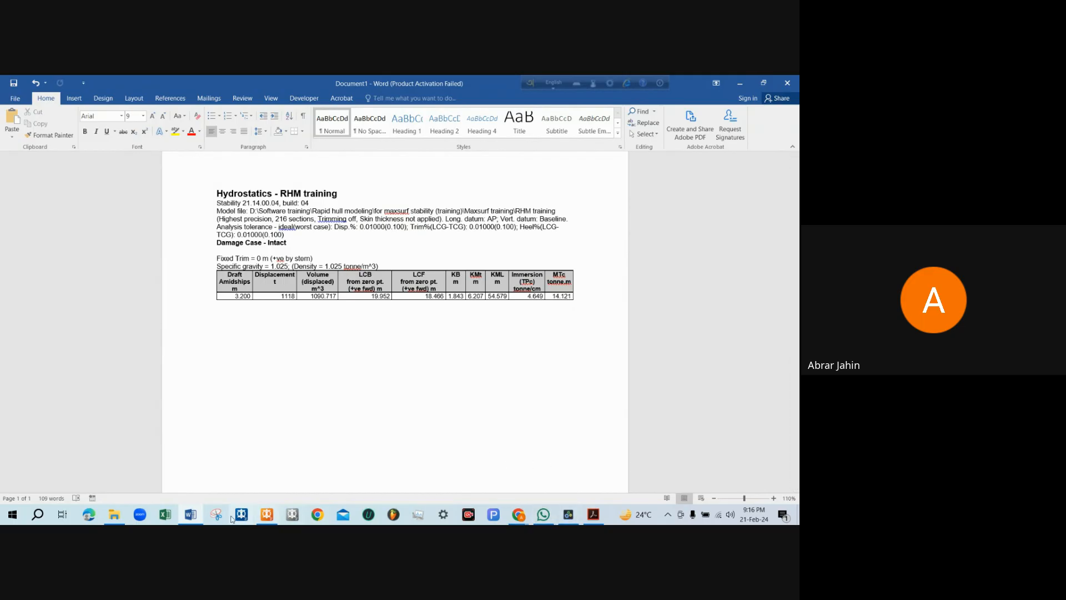
Switch to MAXSURF Stability and display the profile view of the ship
left_click(267, 514)
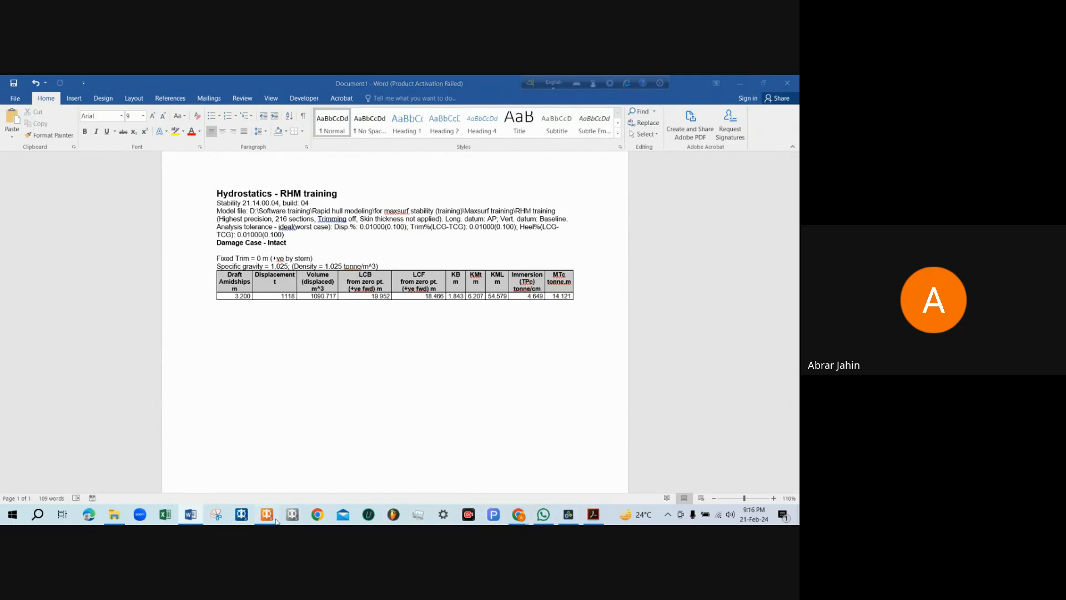
left_click(669, 216)
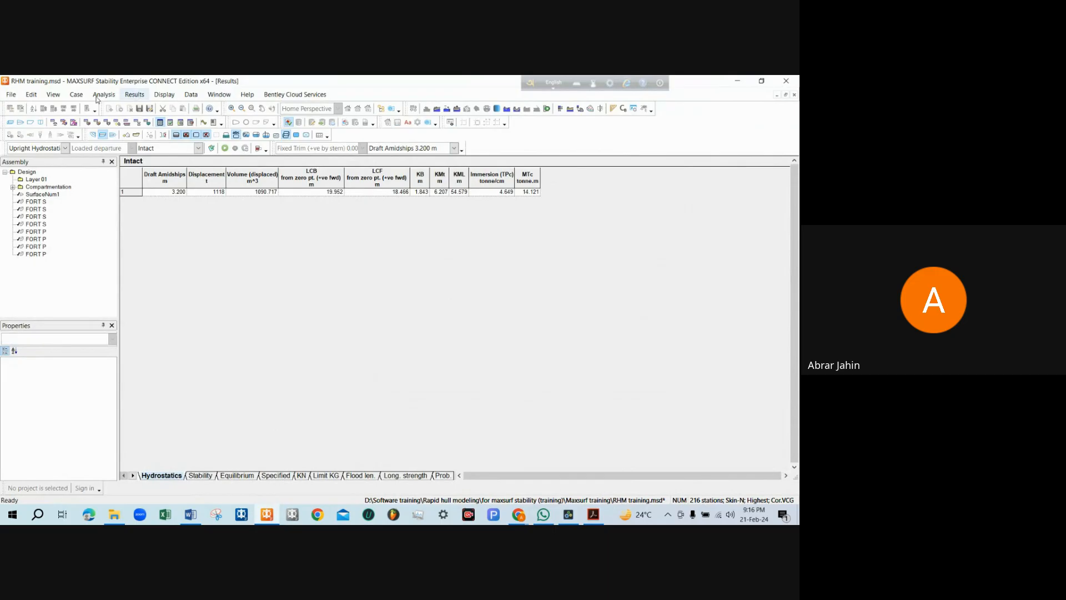
left_click(30, 123)
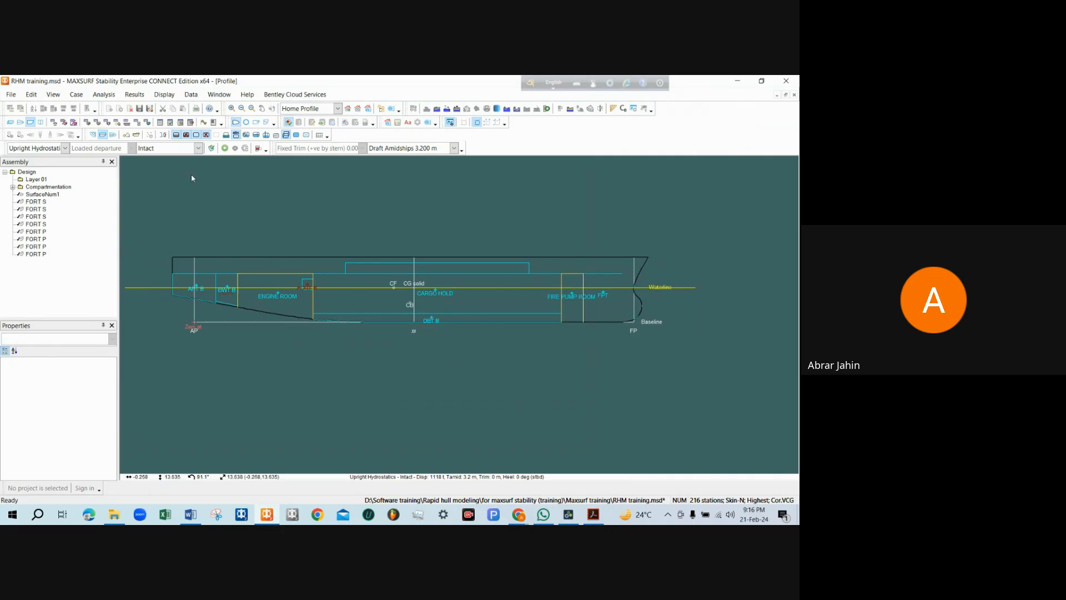
Set the draft range to run from 0.1 m to 4 m amidships in 0.05 m increments
left_click(106, 95)
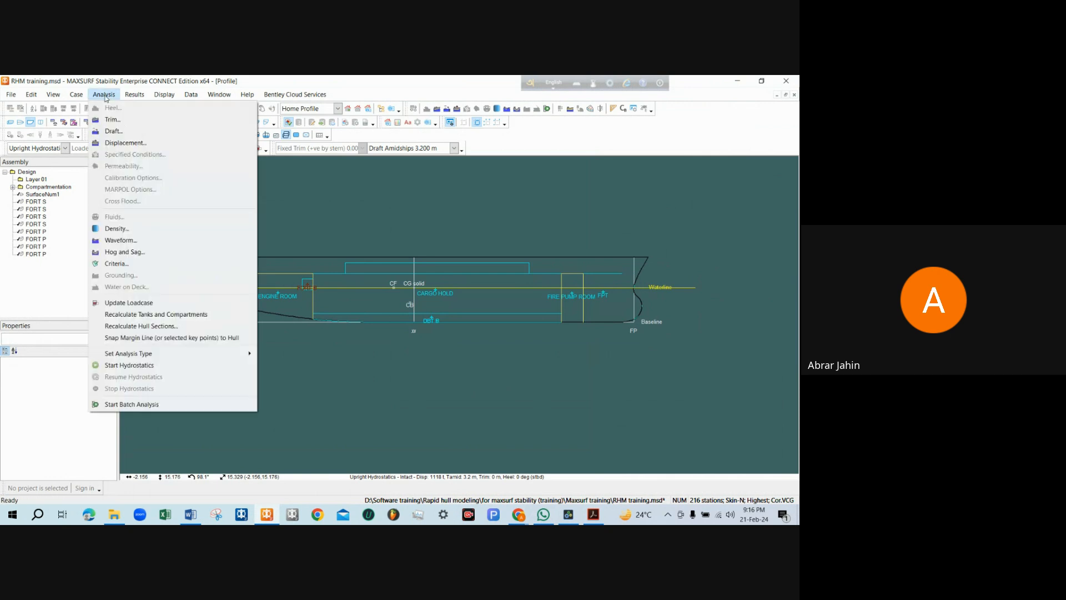
left_click(126, 132)
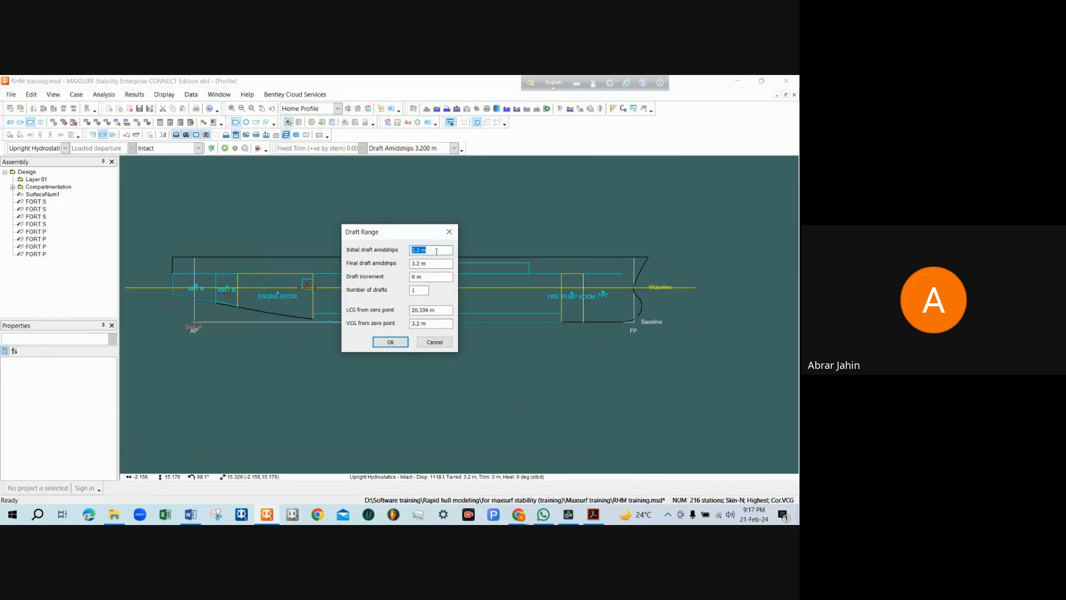
type(".")
double_click(430, 262)
type("4")
double_click(414, 277)
left_click(428, 263)
Set both LCG and VCG from the zero point to 0 m and apply the draft range
left_click_drag(440, 311, 393, 310)
type("0")
key("Tab")
type("0")
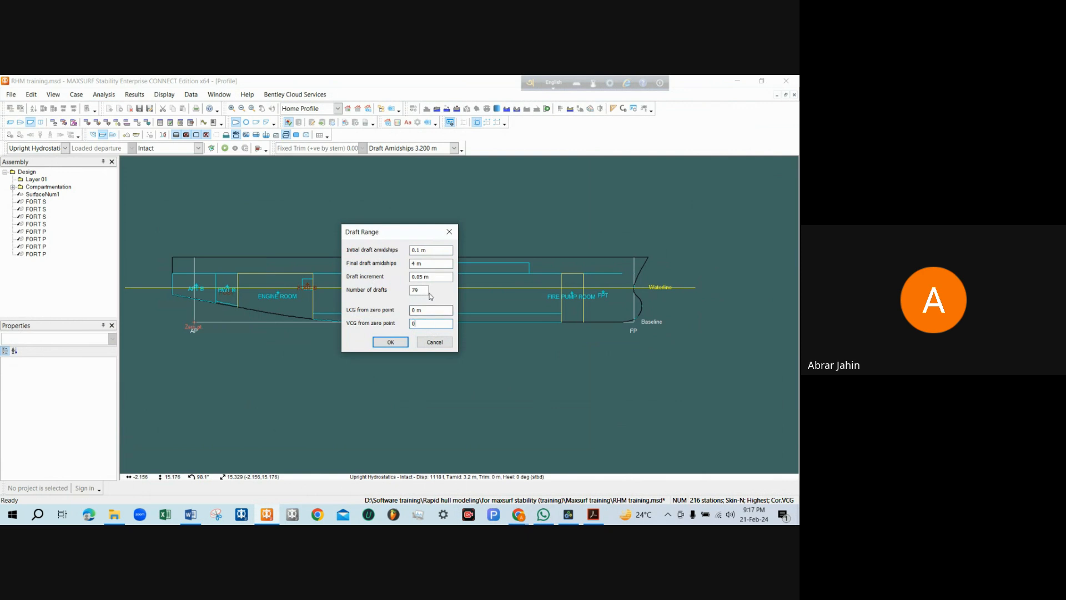
left_click(394, 343)
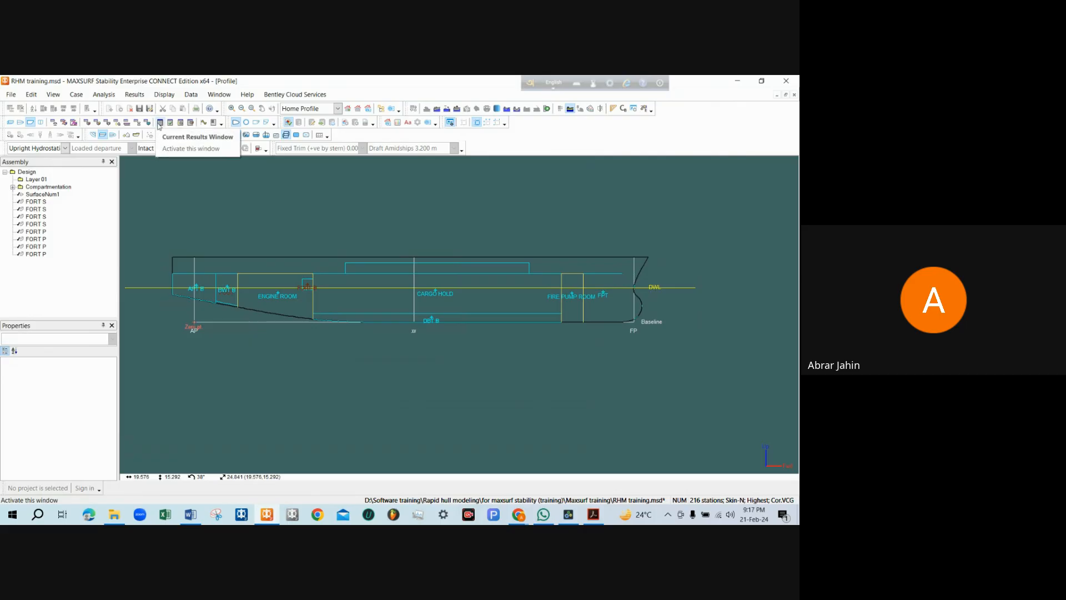
Open the Upright Hydrostatics results table and review the listed draft rows for the intact case
left_click(219, 94)
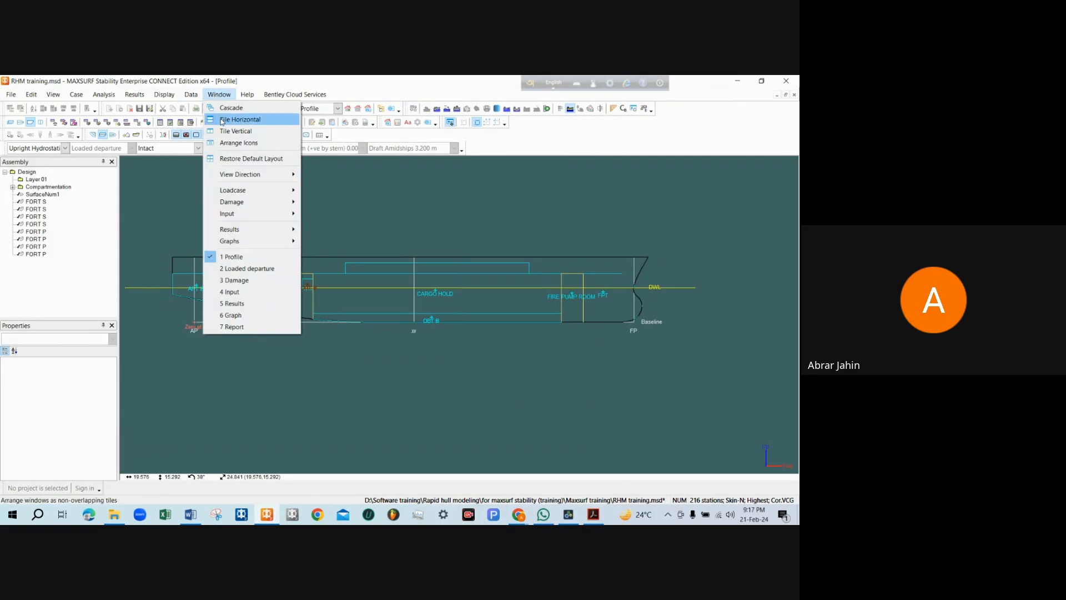
mouse_move(240, 228)
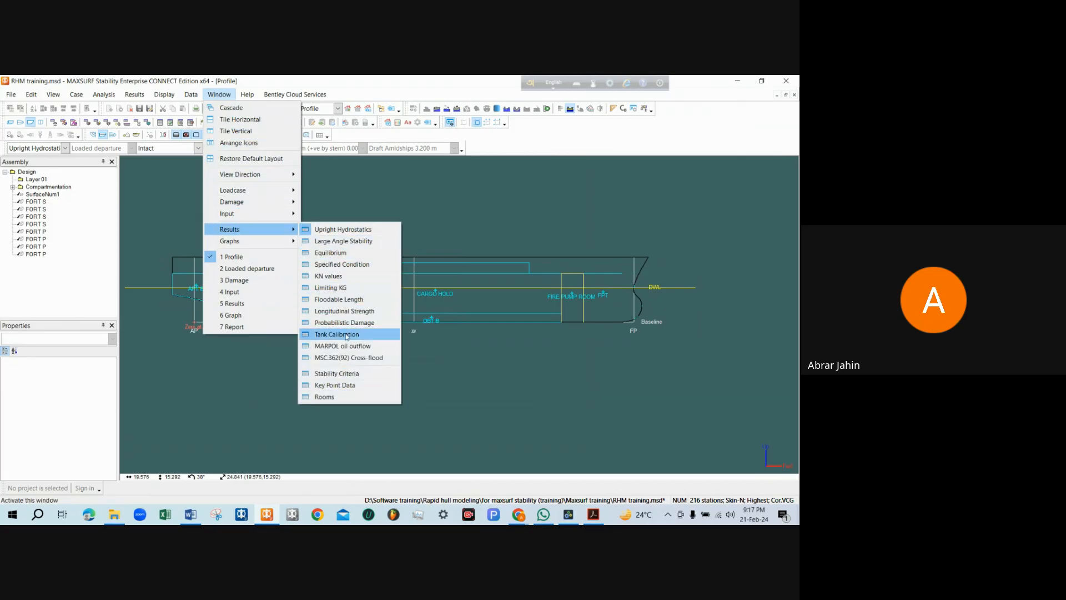
left_click(363, 233)
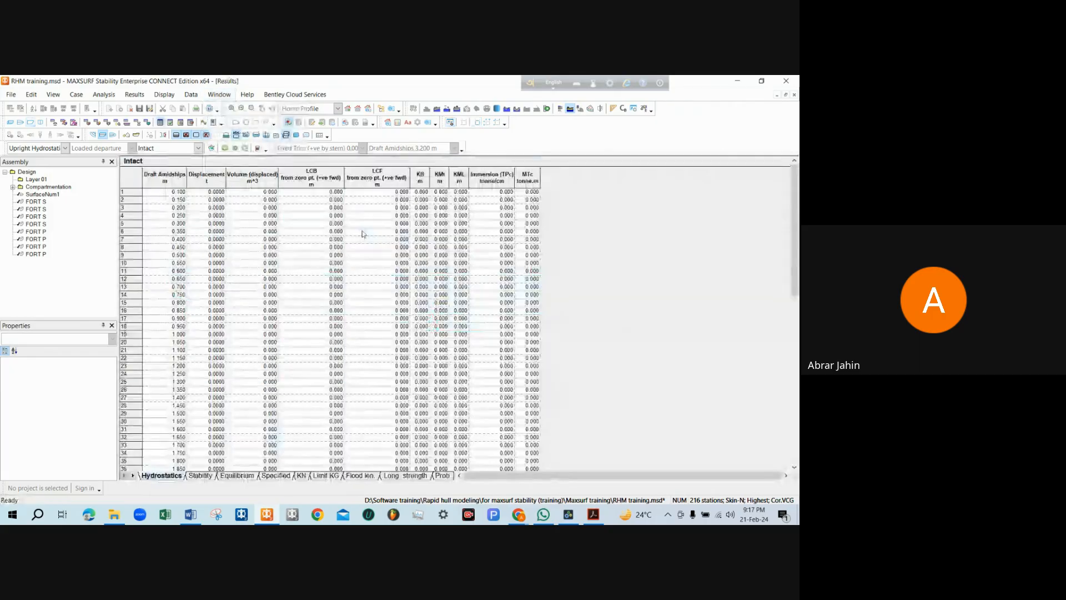
scroll(339, 221, "down", 7)
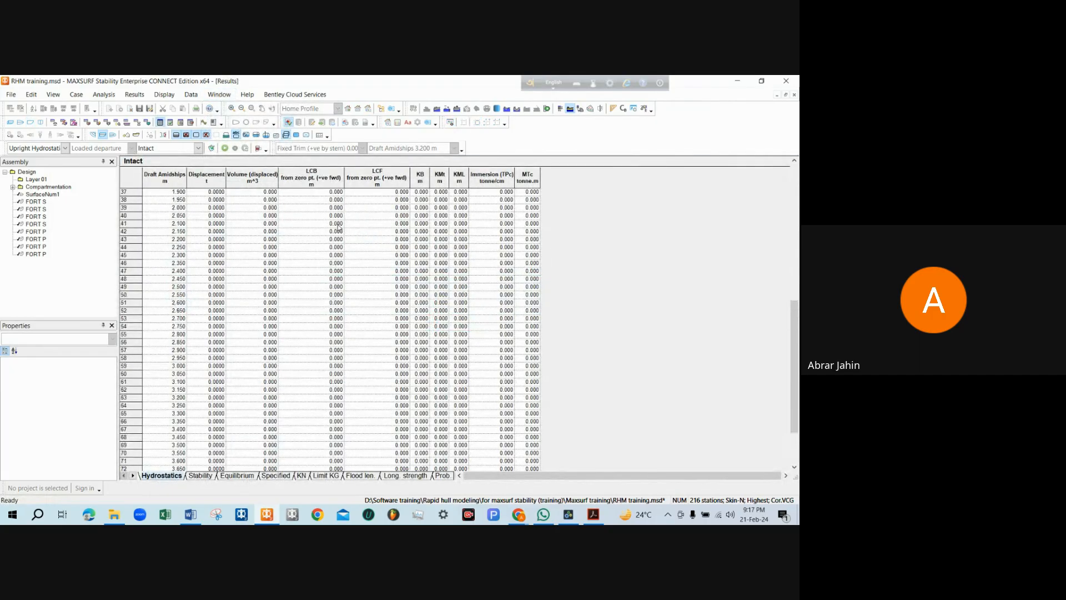
scroll(338, 221, "up", 7)
left_click(335, 224)
scroll(332, 228, "up", 2)
scroll(332, 230, "up", 3)
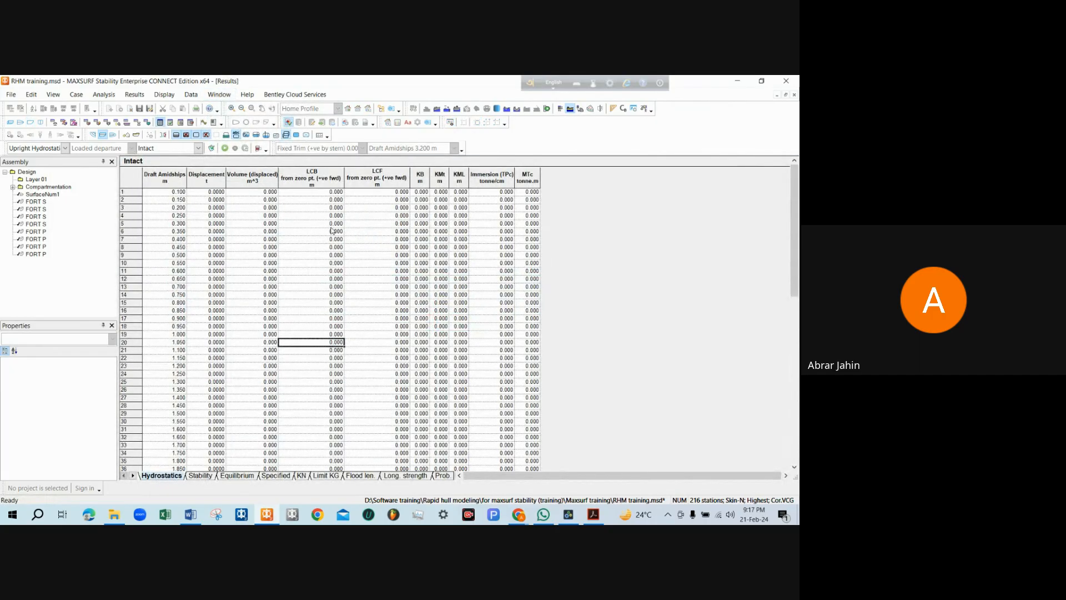
left_click(327, 233)
left_click(314, 199)
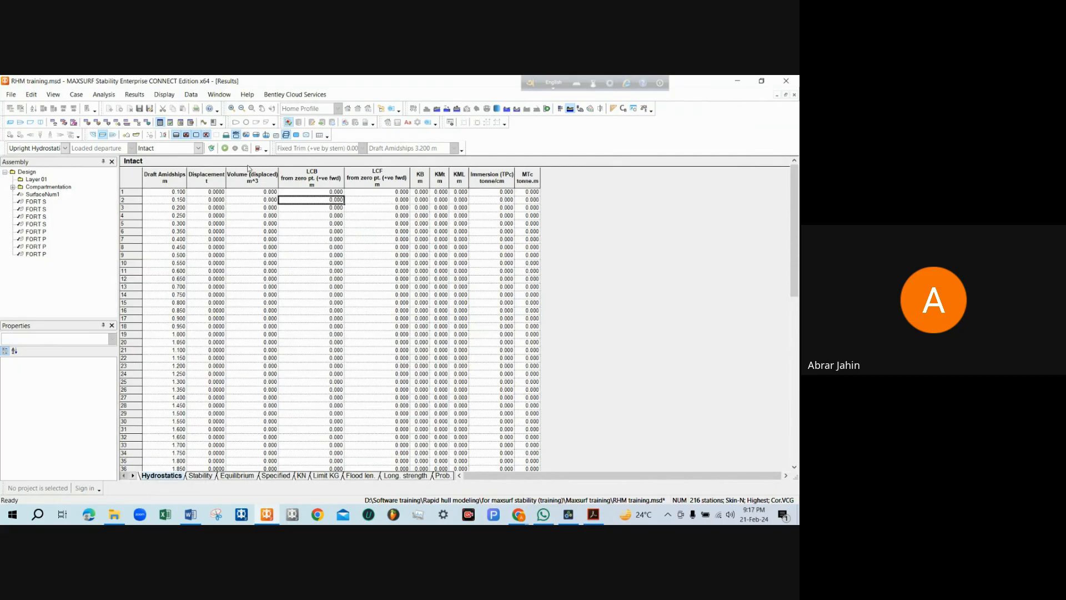
Add the block coefficient (Cb) to the upright hydrostatics results table through its data format
left_click(561, 109)
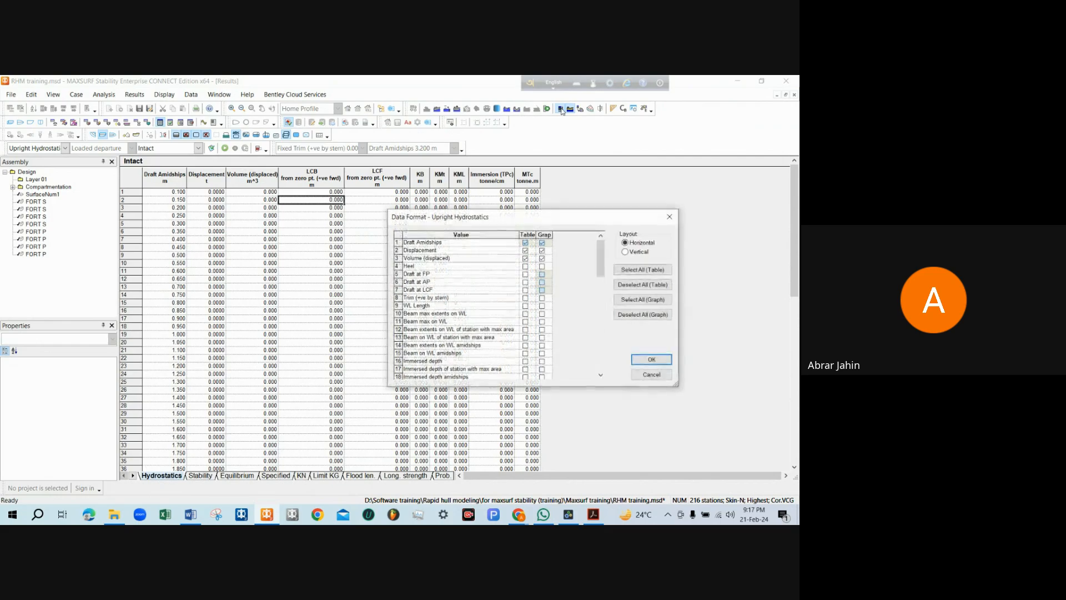
scroll(452, 315, "down", 2)
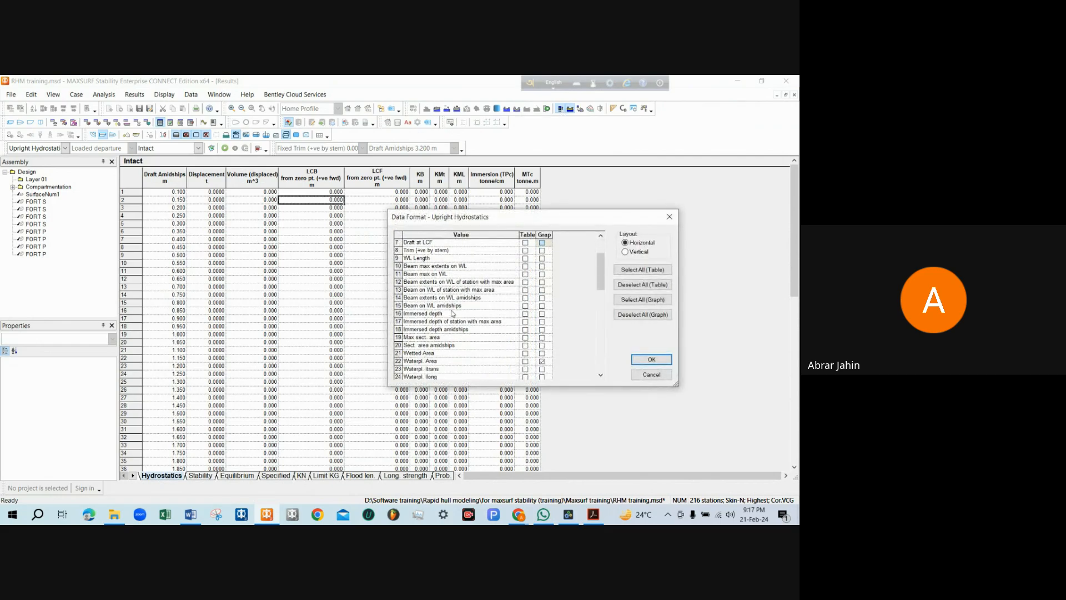
scroll(453, 314, "down", 2)
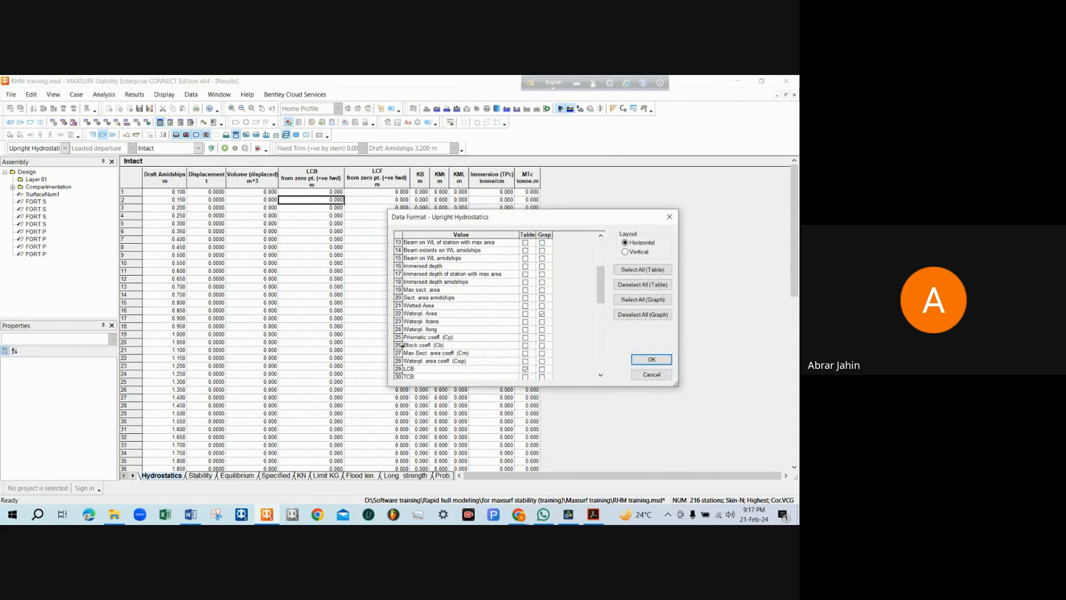
left_click(525, 346)
left_click(652, 360)
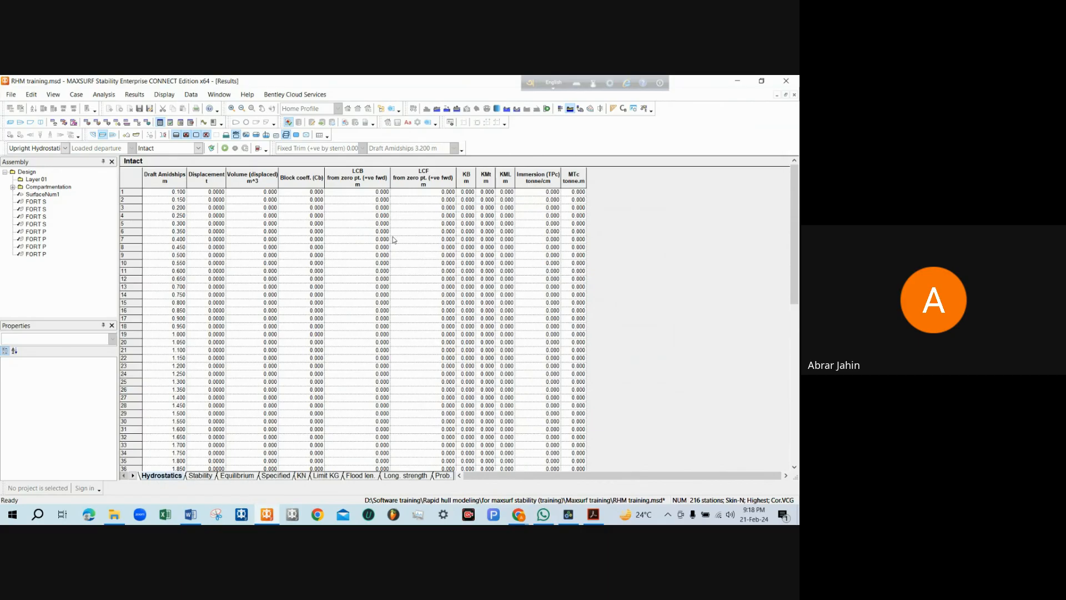
Run the upright hydrostatics analysis over the draft range and display the hydrostatics graph
left_click(225, 148)
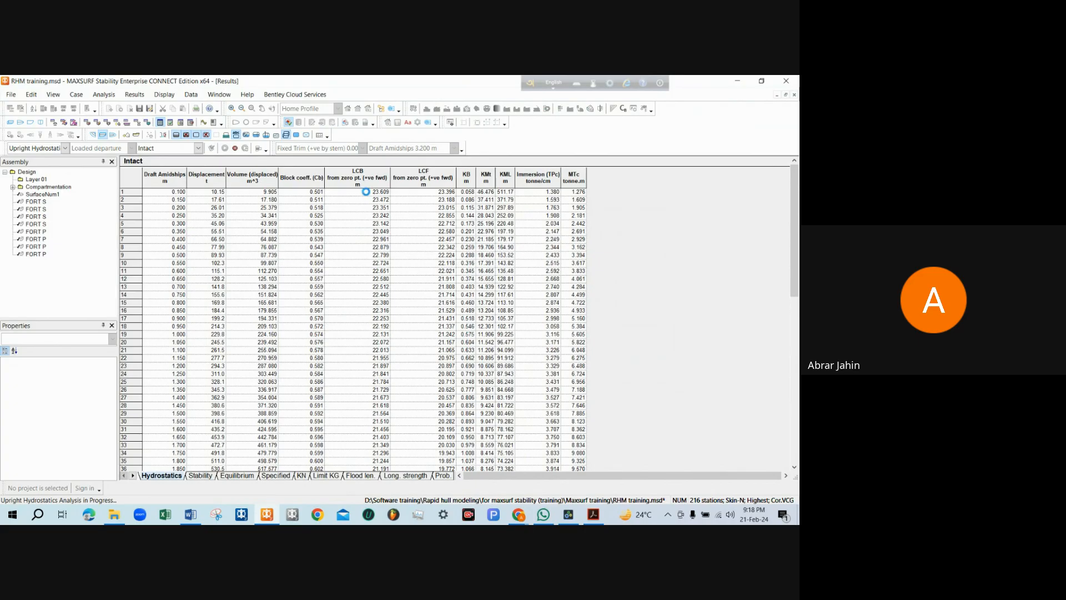
scroll(351, 271, "down", 14)
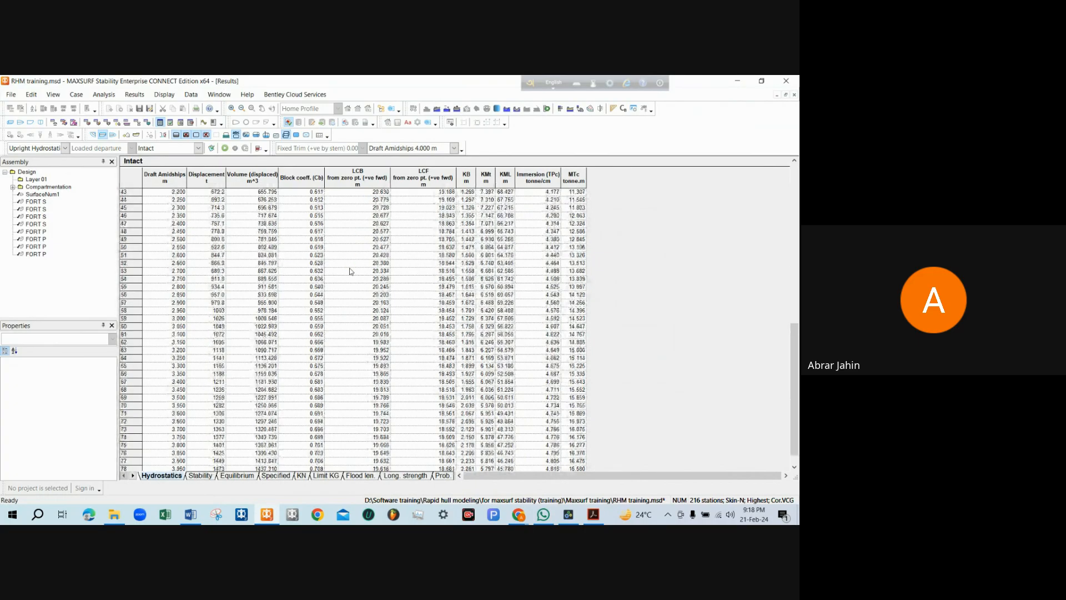
scroll(350, 271, "up", 14)
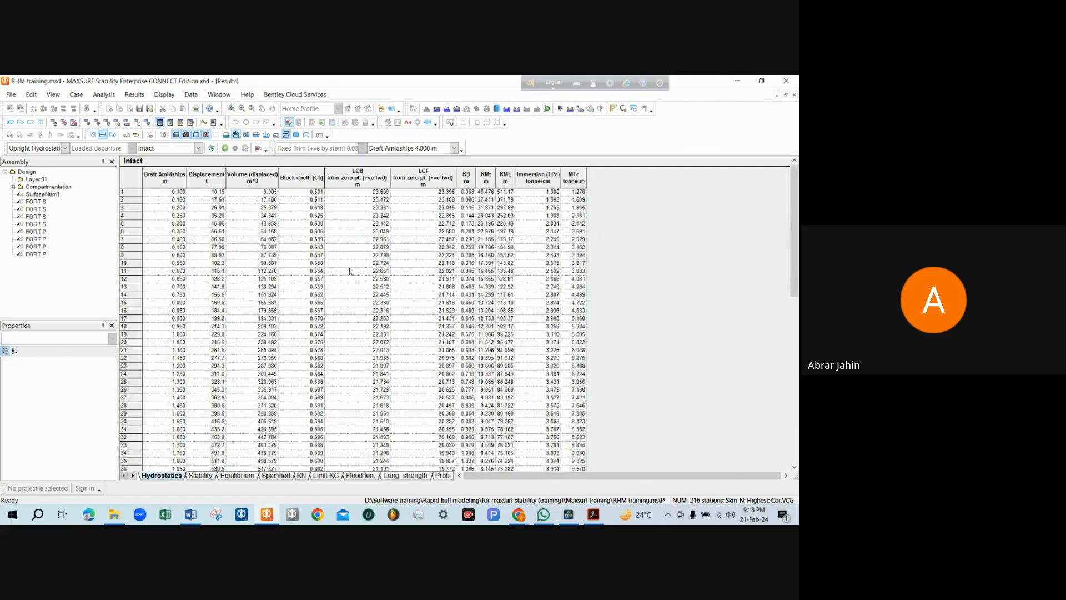
left_click(215, 94)
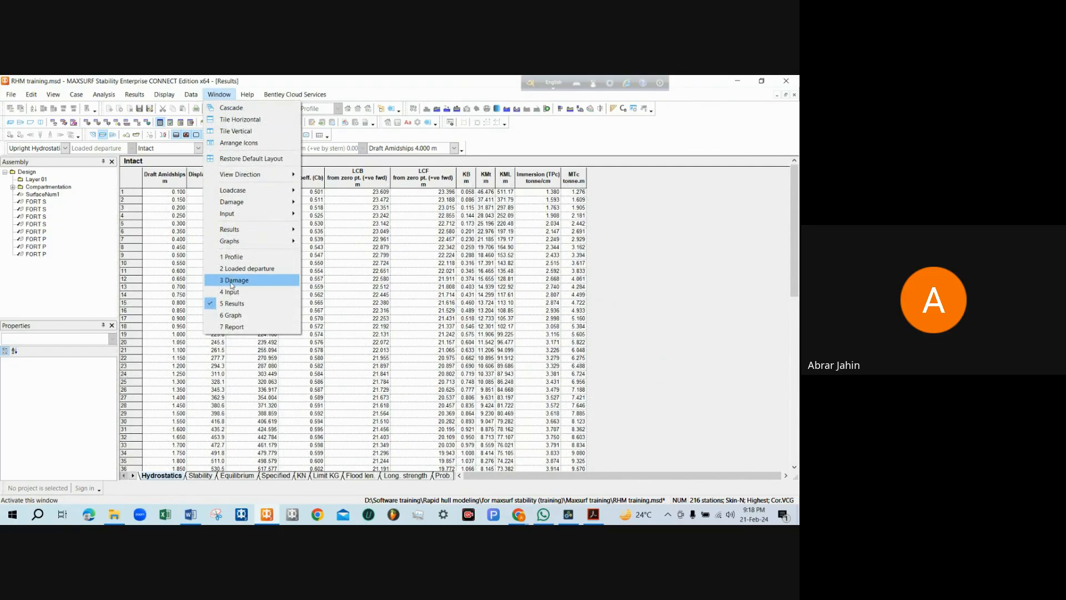
left_click(236, 314)
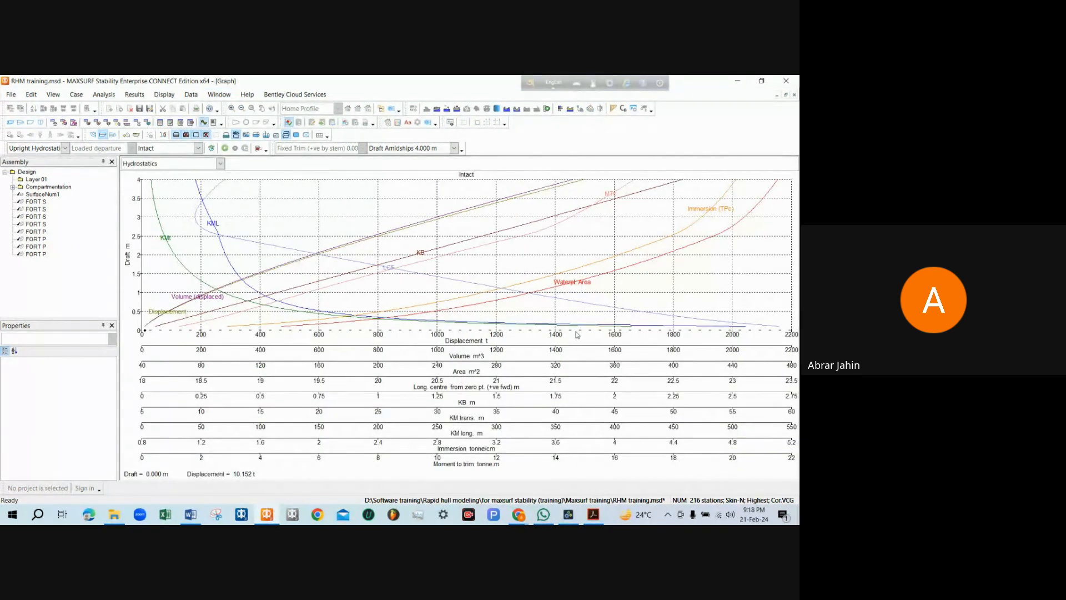
Switch to the Word report and AutoFit the second, multi-draft hydrostatics table to the page width
left_click(190, 514)
scroll(330, 342, "down", 3)
scroll(329, 342, "down", 5)
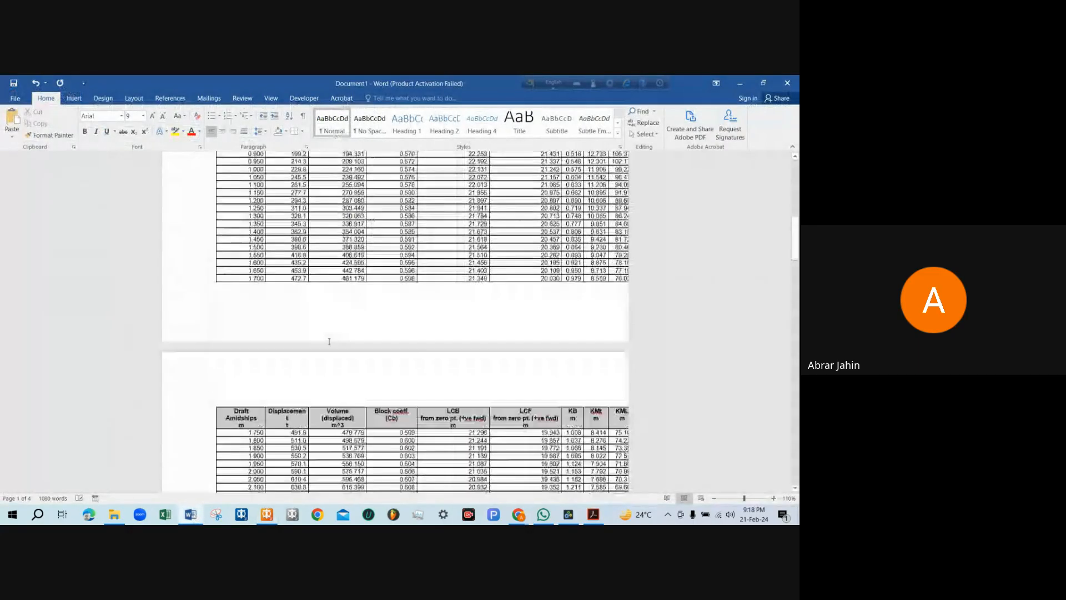
scroll(329, 343, "up", 8)
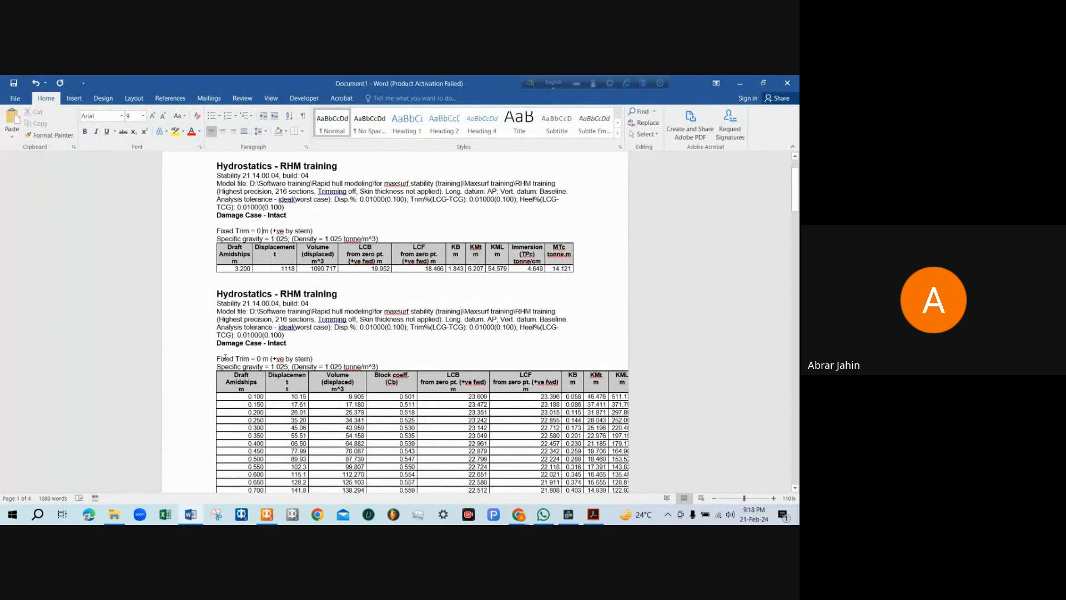
scroll(296, 195, "down", 3)
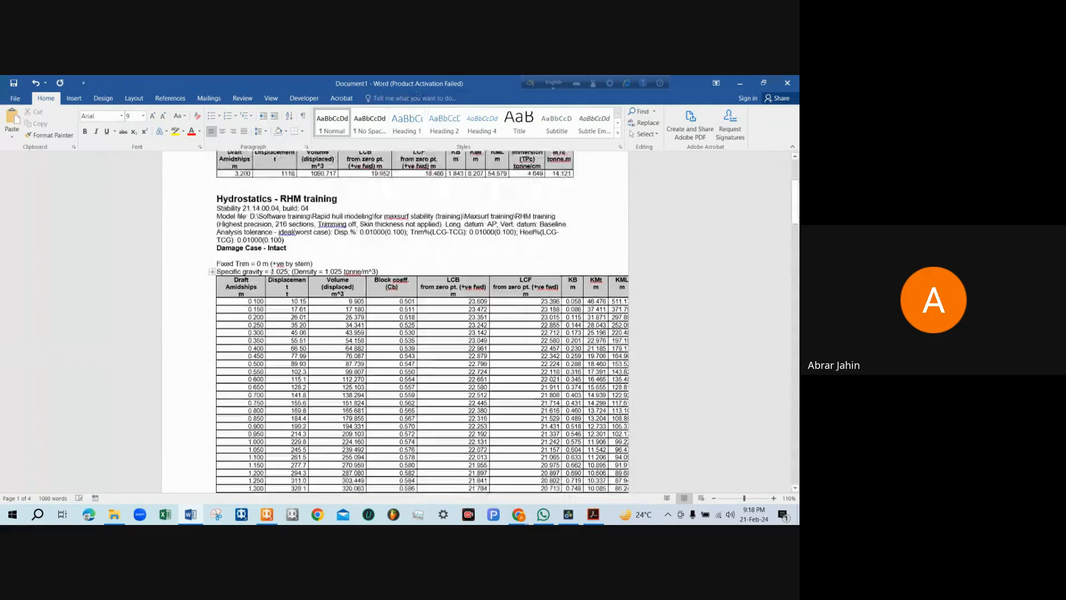
scroll(296, 195, "up", 3)
scroll(213, 314, "down", 1)
left_click(212, 313)
right_click(213, 313)
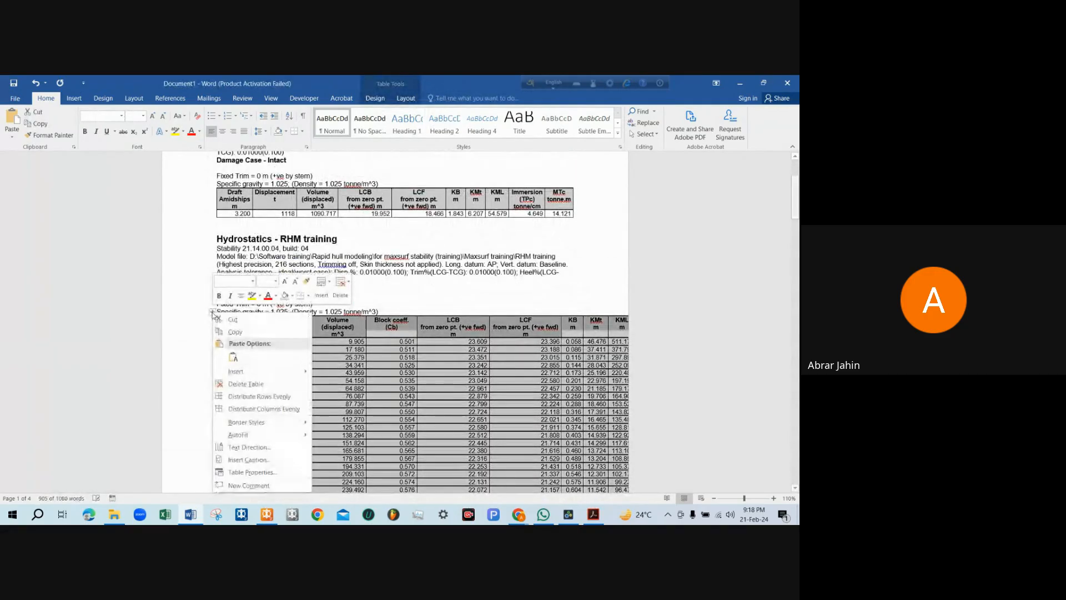
left_click(319, 448)
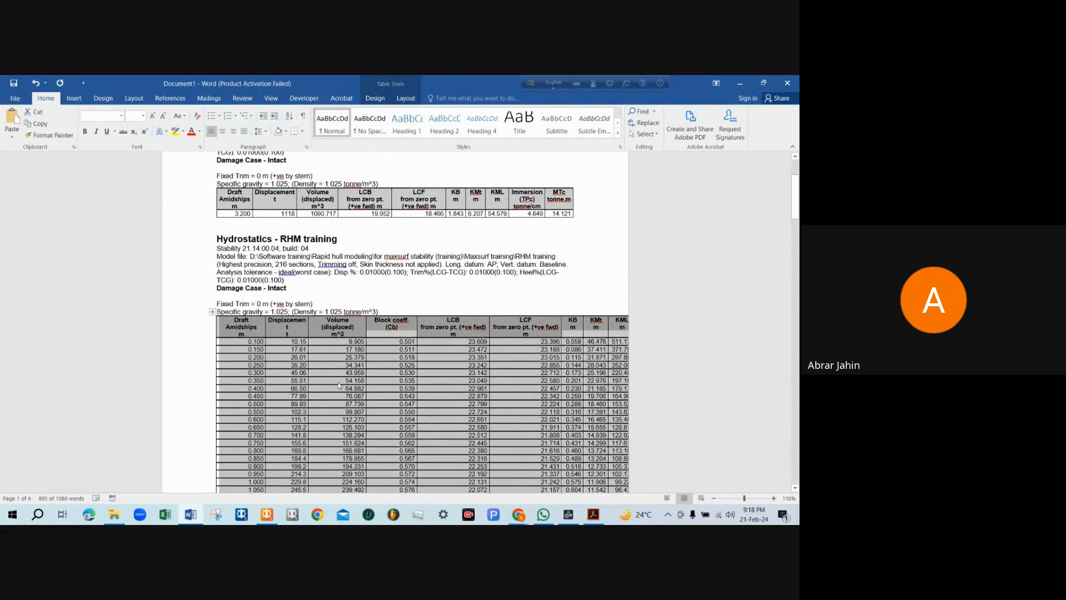
Review the fitted hydrostatics table down to its last draft row and the graph that follows it
scroll(382, 300, "down", 15)
scroll(382, 300, "down", 10)
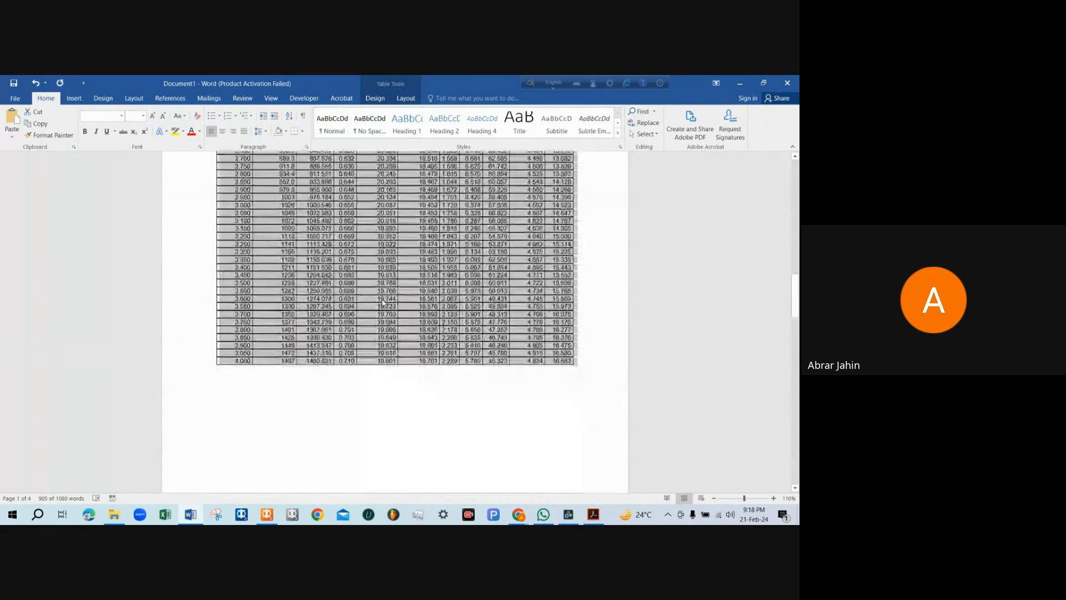
scroll(379, 301, "up", 12)
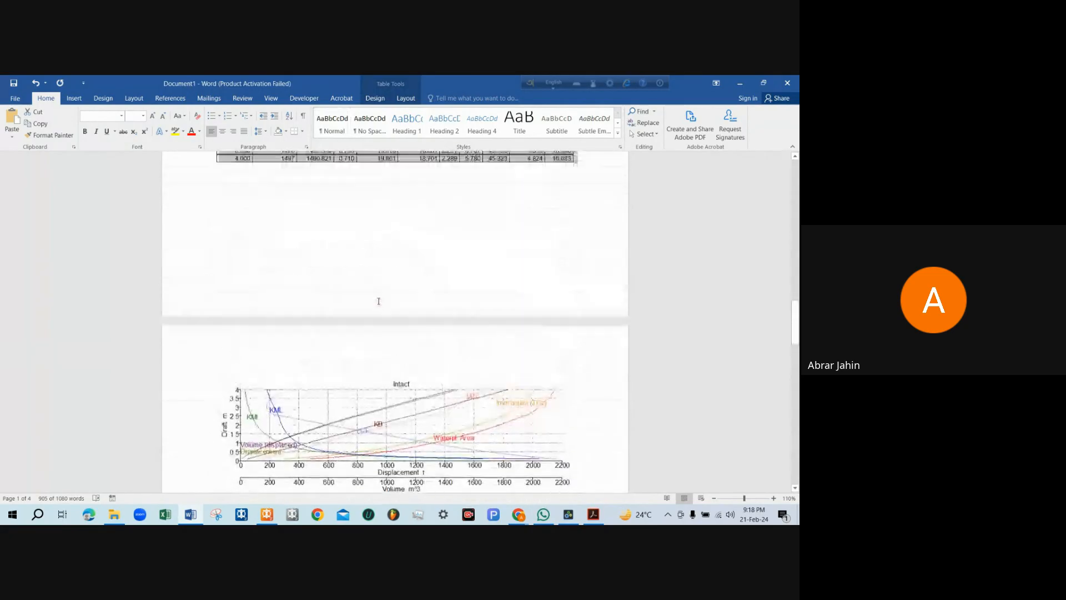
scroll(372, 275, "down", 7)
scroll(372, 274, "down", 6)
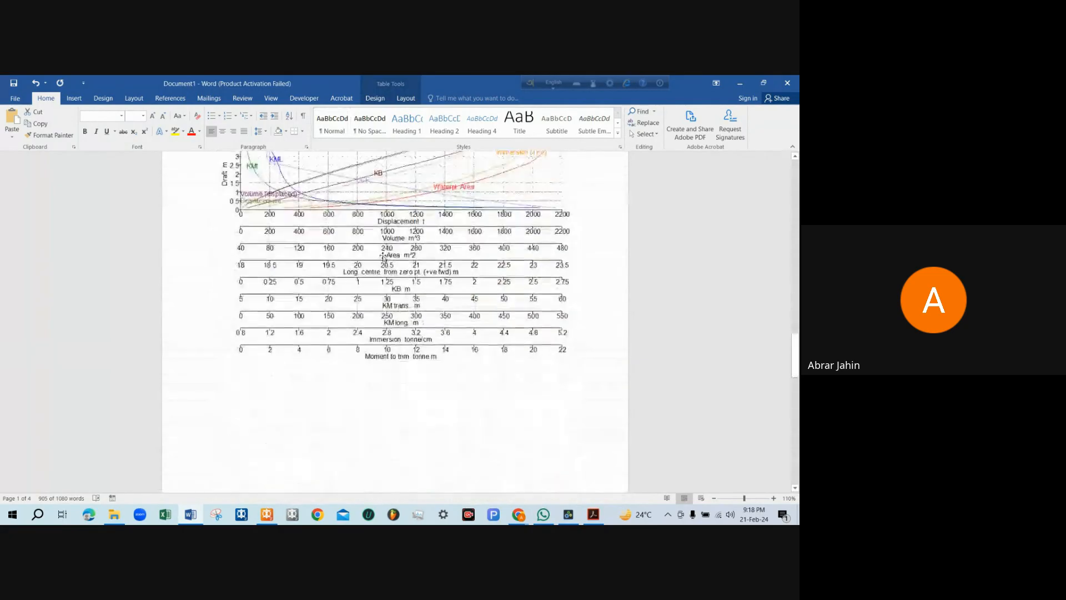
Try enlarging the hydrostatics graph picture in the report, and undo the resizing
left_click(372, 274)
scroll(372, 274, "down", 3)
scroll(328, 291, "up", 6)
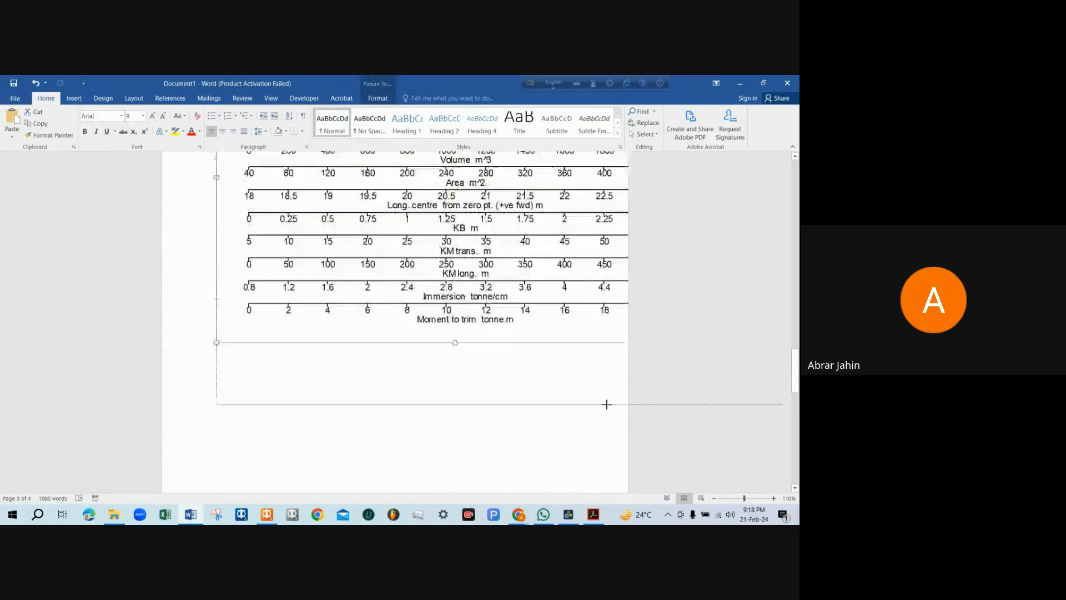
scroll(328, 290, "down", 1)
key("ctrl+z")
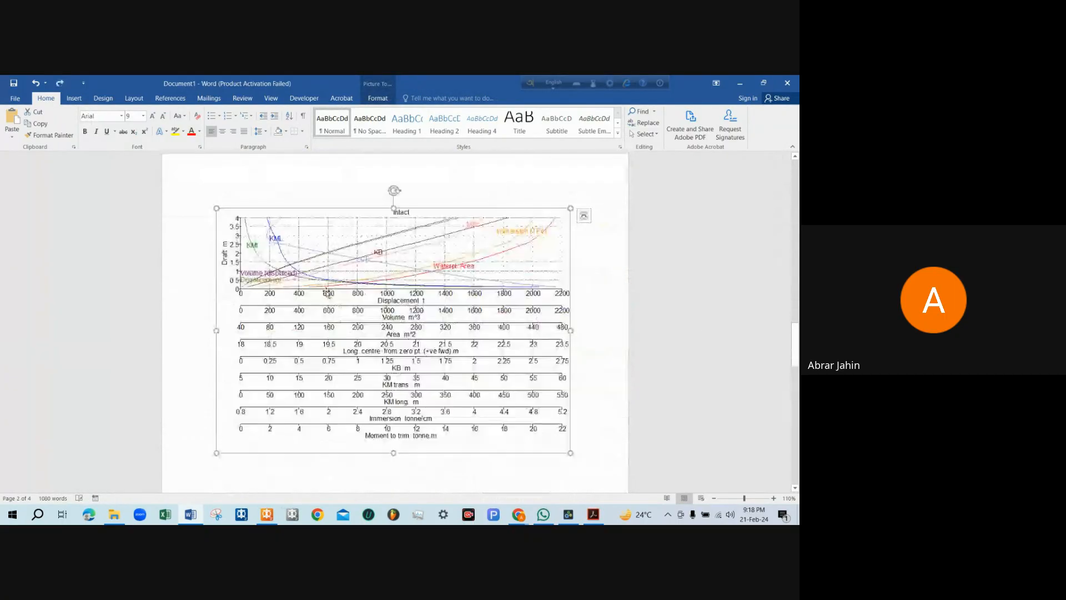
scroll(399, 286, "up", 2)
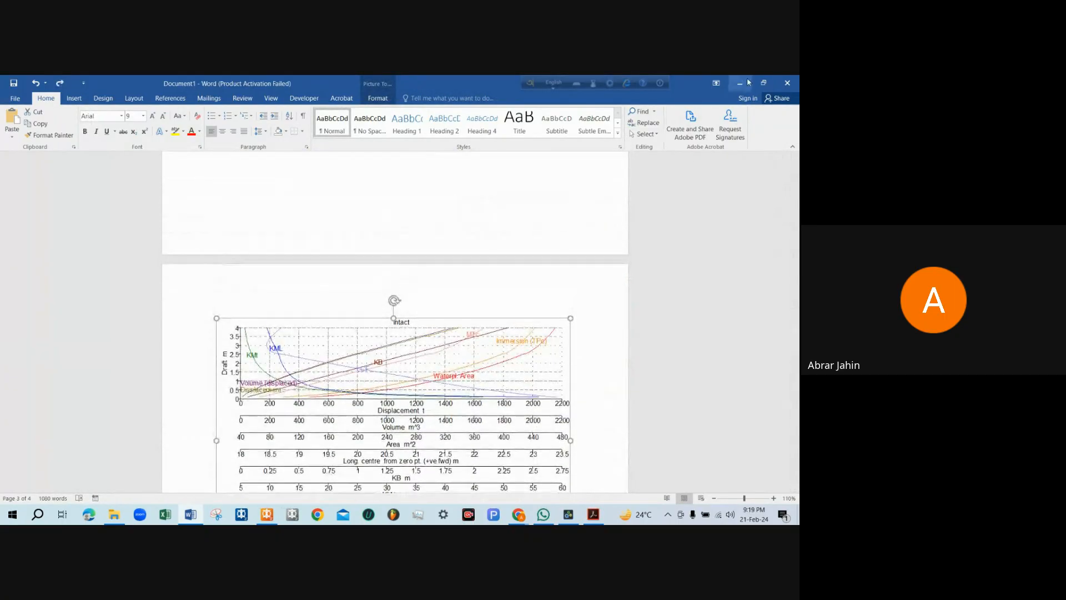
Return to MAXSURF Stability and display the body plan view of the hull
key("alt+Tab")
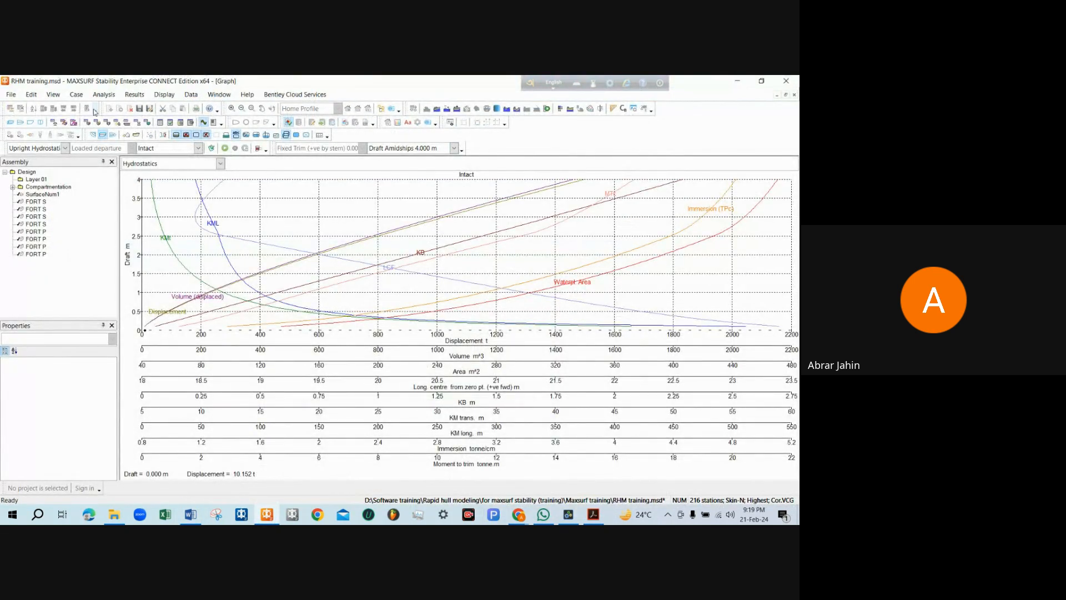
left_click(40, 123)
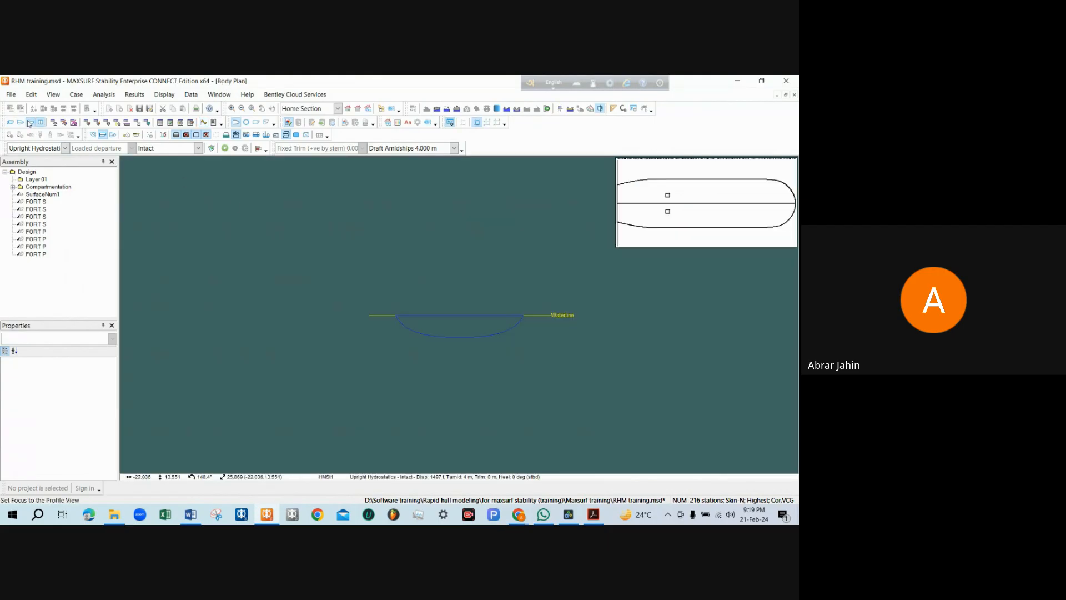
Rerun the upright hydrostatics analysis with the hull in profile view, and display the hydrostatics results table
left_click(30, 122)
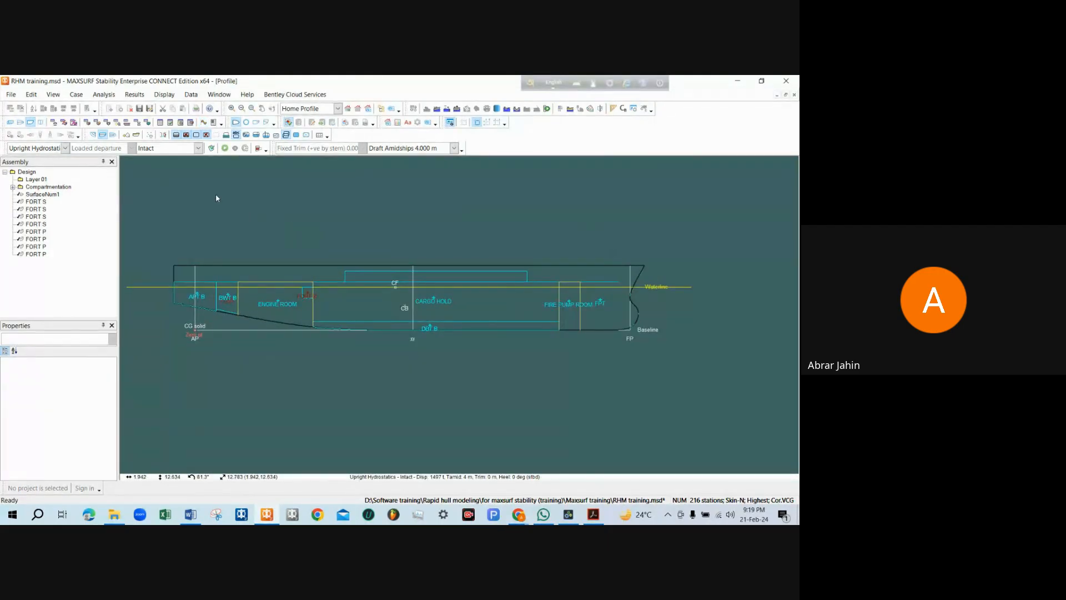
left_click(225, 149)
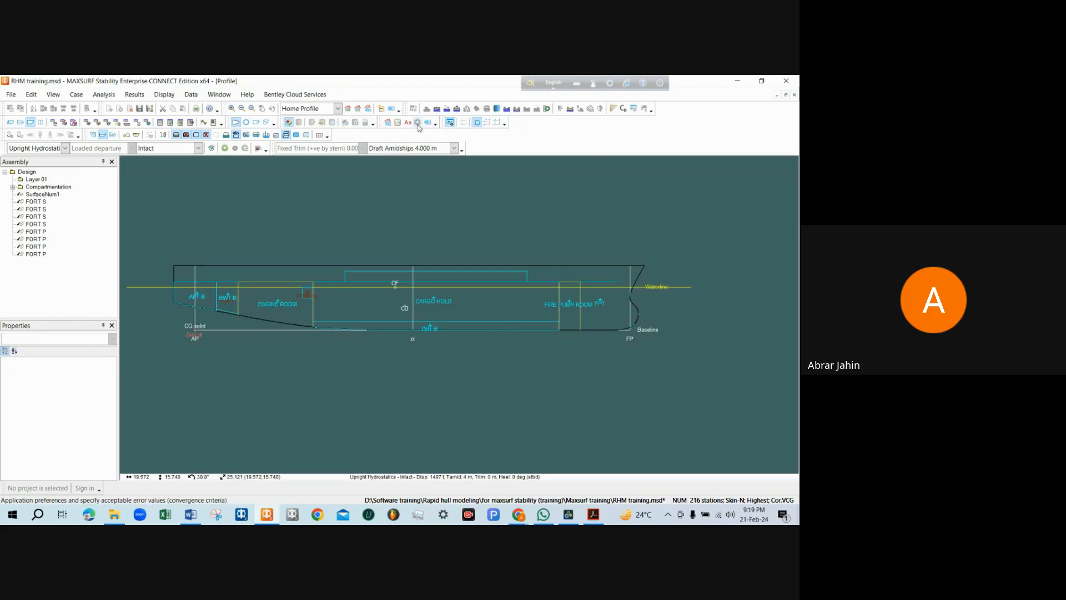
left_click(160, 123)
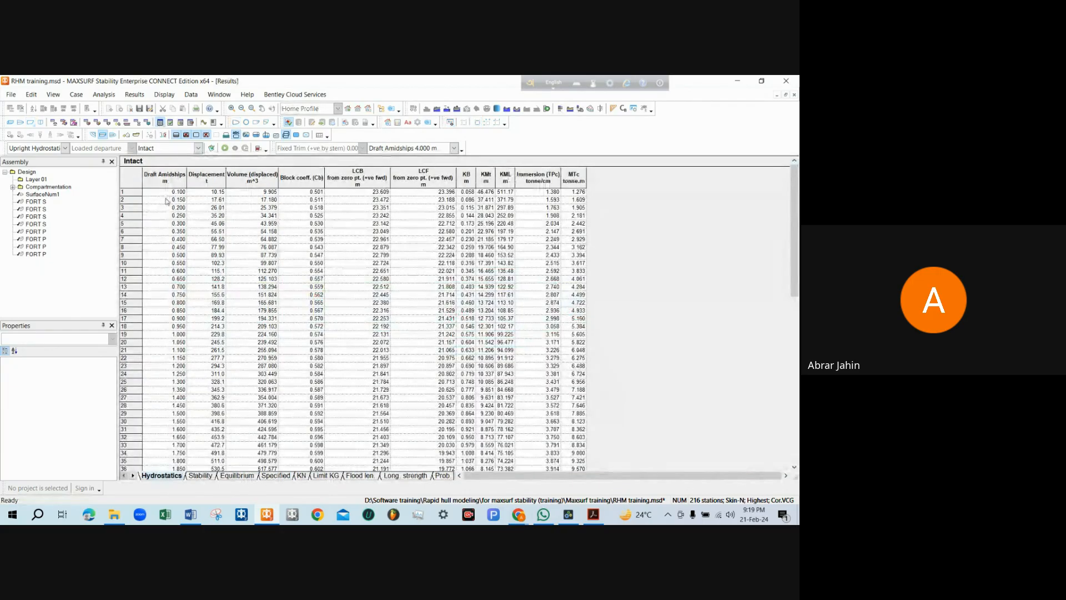
Review the hydrostatics results from the first to the last draft row, referring back to the waterline in the hull's profile view
left_click(177, 193)
scroll(177, 193, "down", 15)
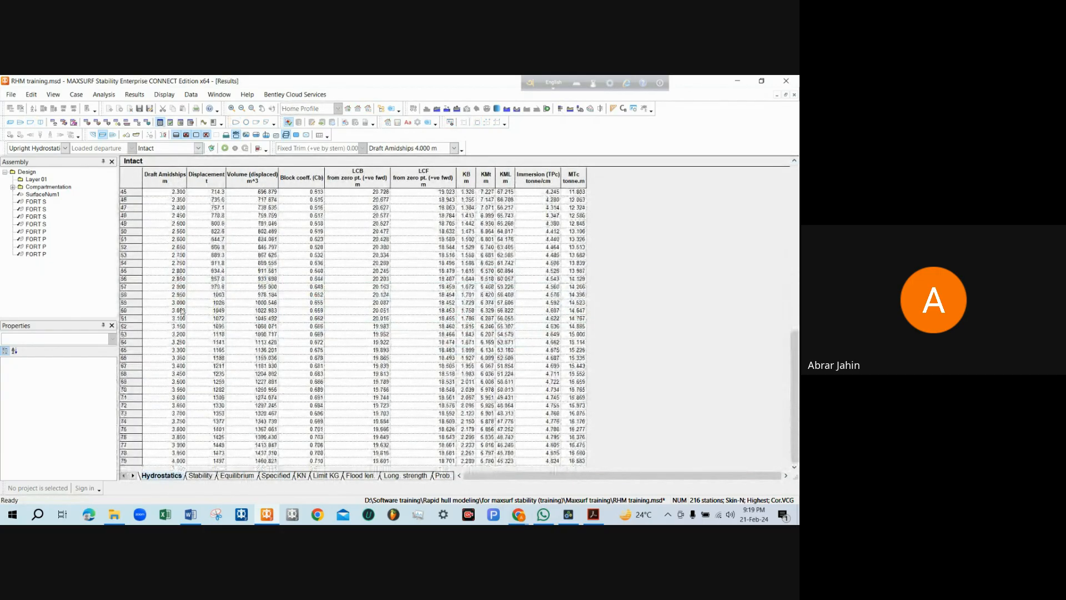
scroll(176, 461, "up", 13)
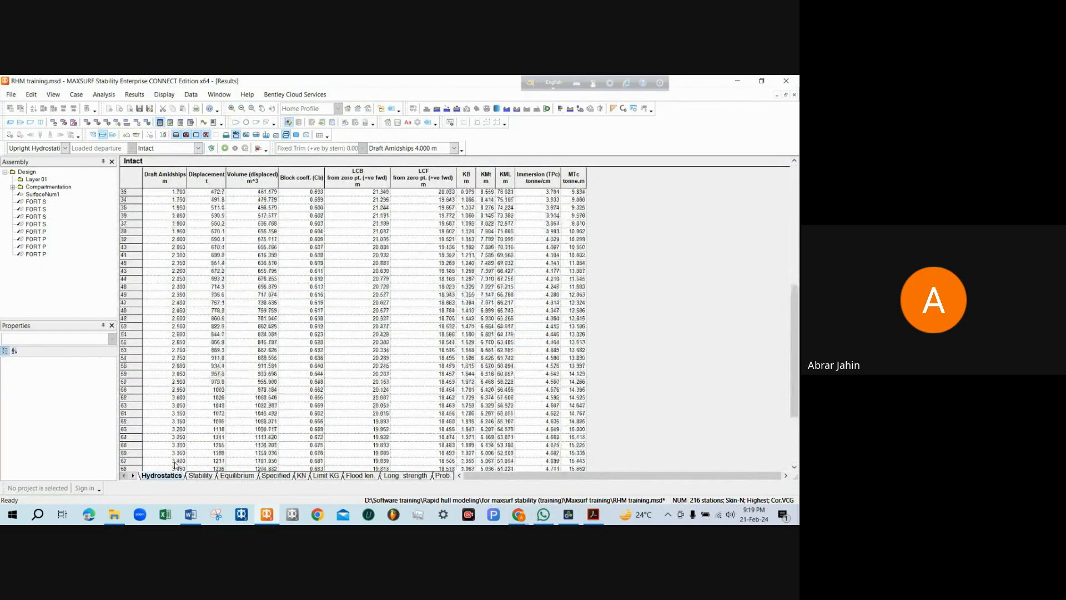
left_click(31, 122)
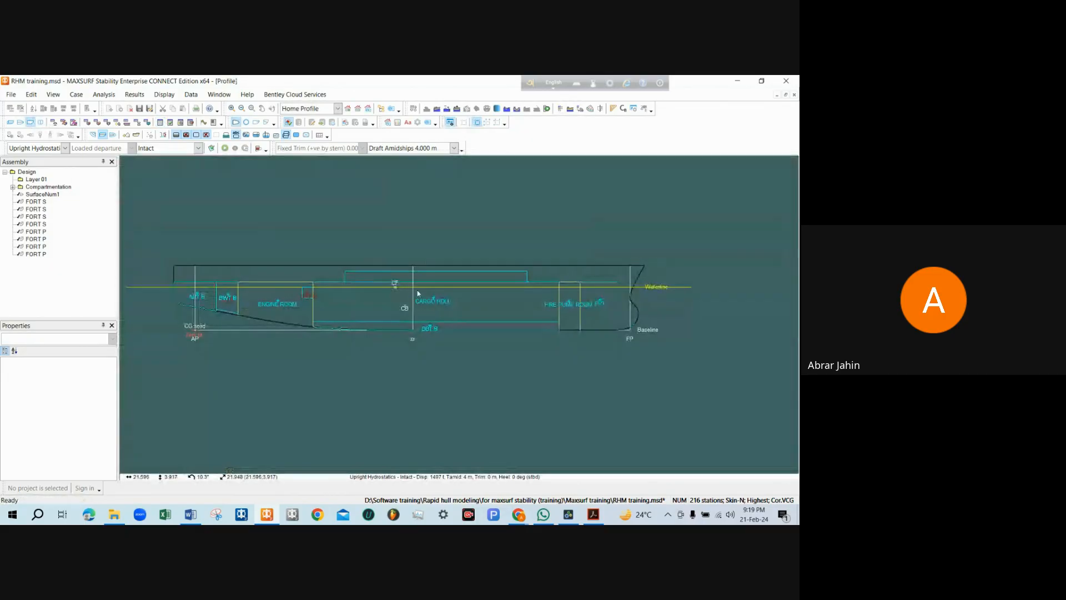
left_click(160, 122)
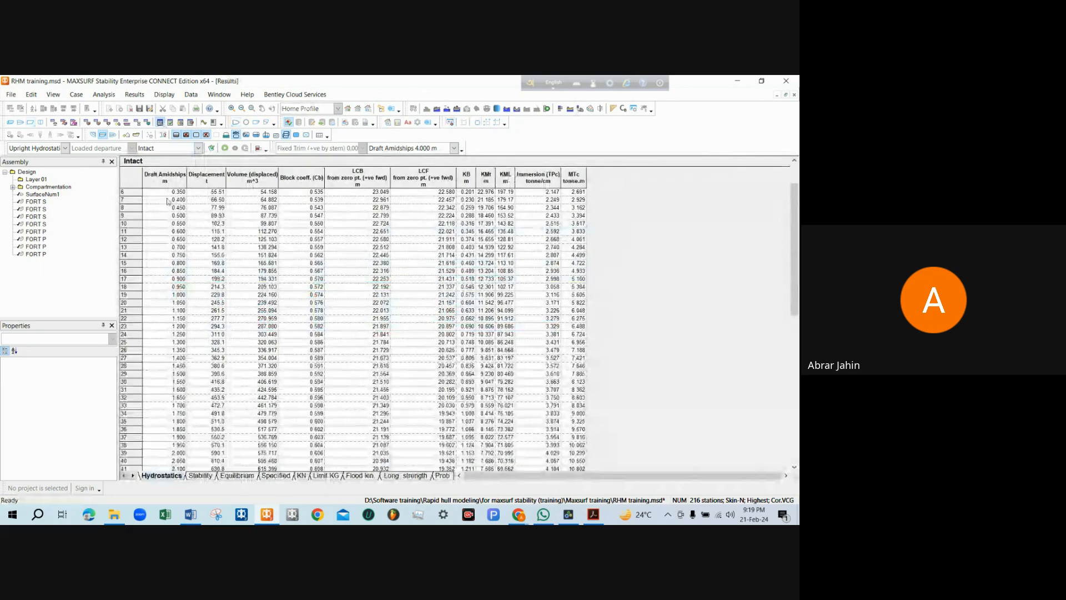
scroll(260, 297, "down", 3)
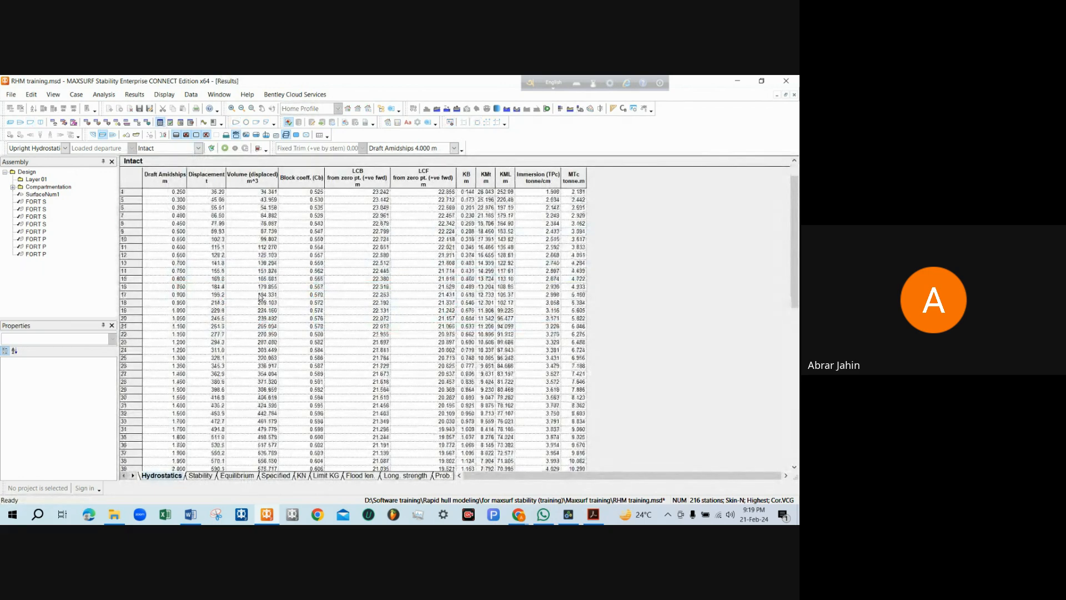
scroll(260, 297, "up", 3)
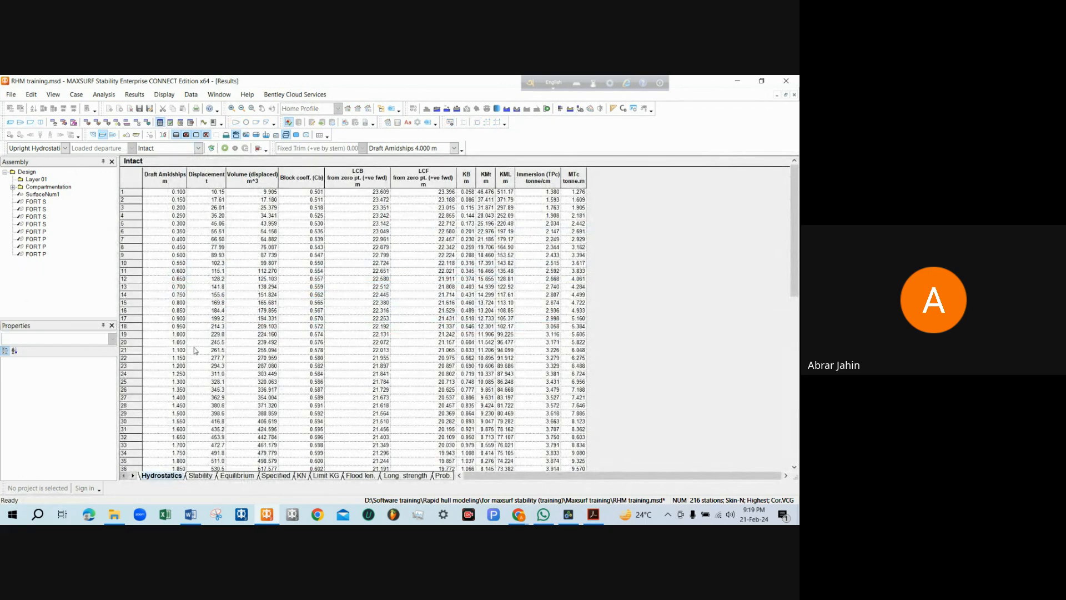
scroll(202, 340, "down", 9)
scroll(204, 339, "down", 6)
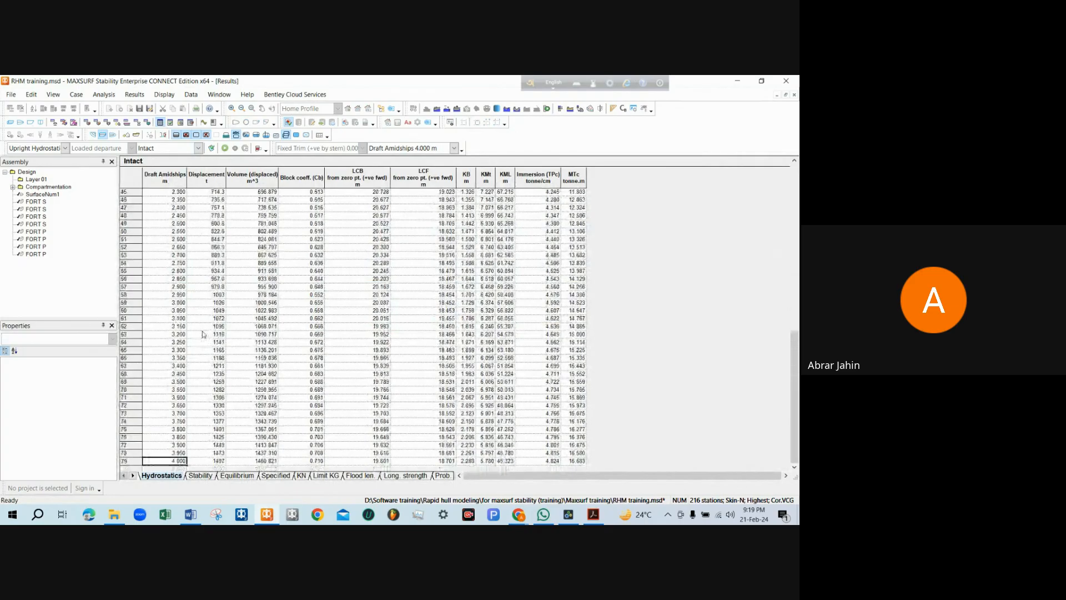
scroll(204, 334, "up", 1)
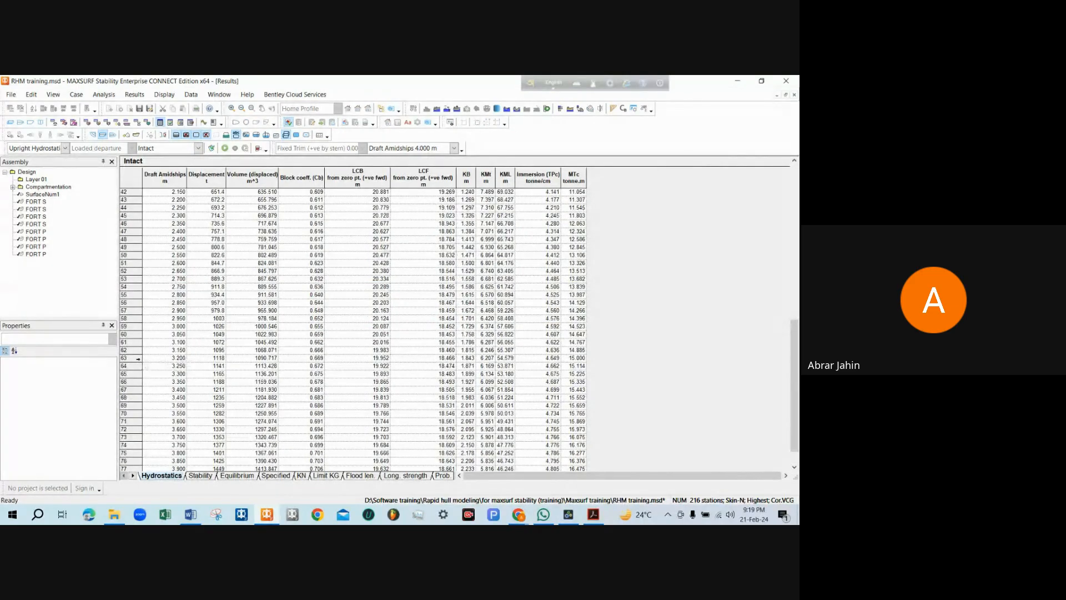
Examine the draft and displacement values in the 3.200 m draft row of the hydrostatics table
left_click(135, 357)
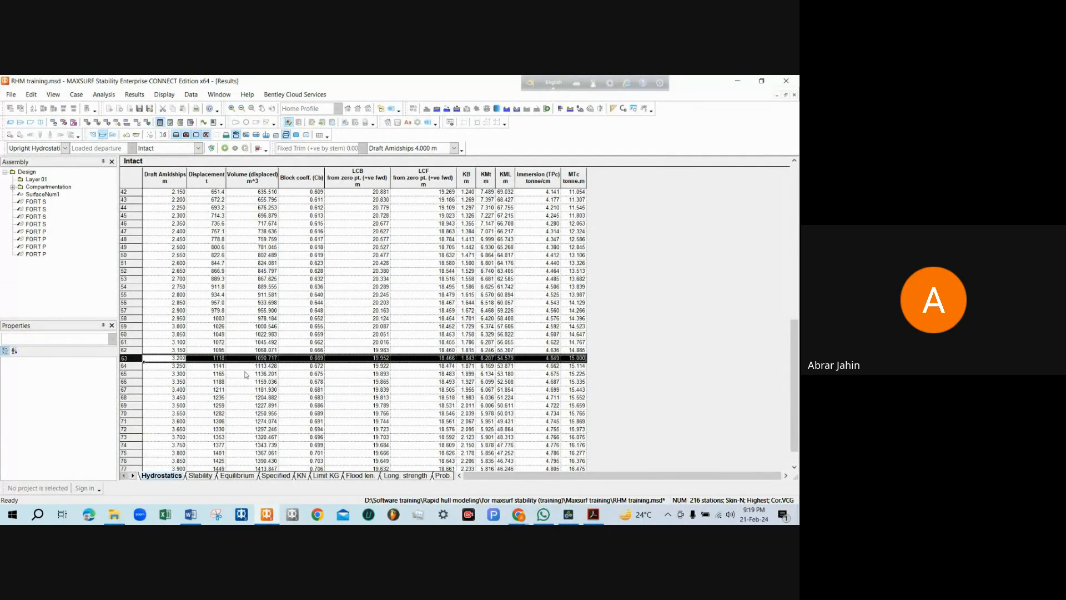
left_click(223, 359)
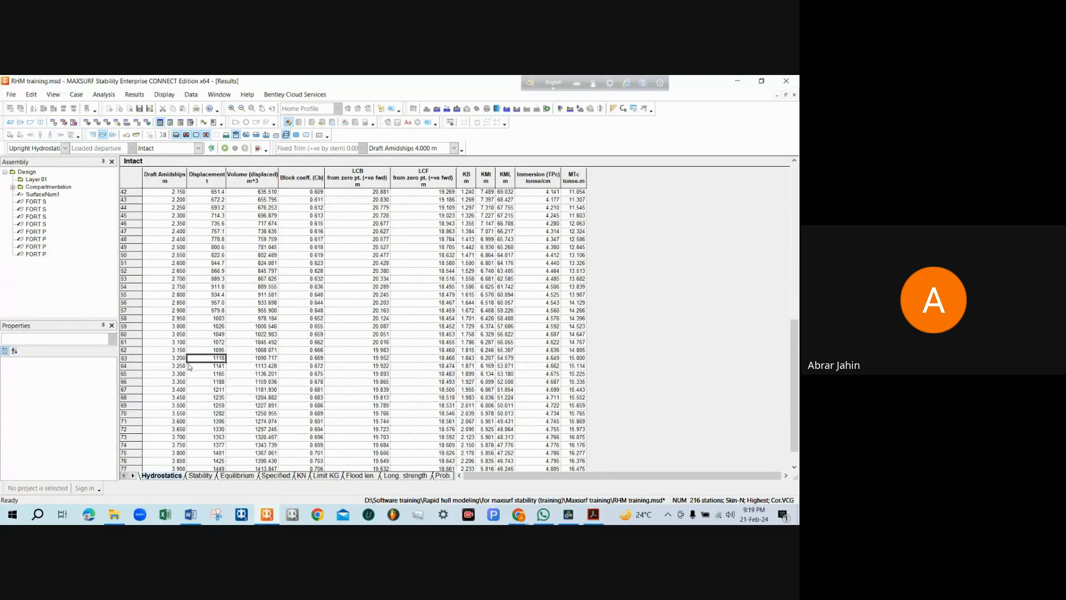
left_click(183, 361)
left_click(214, 361)
left_click(179, 358)
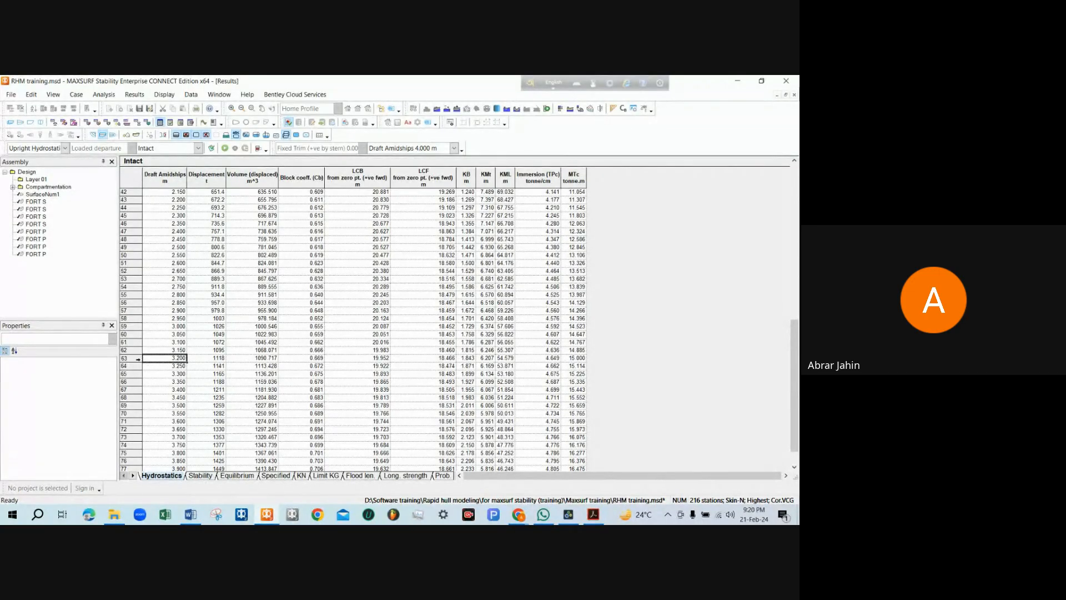
left_click(215, 361)
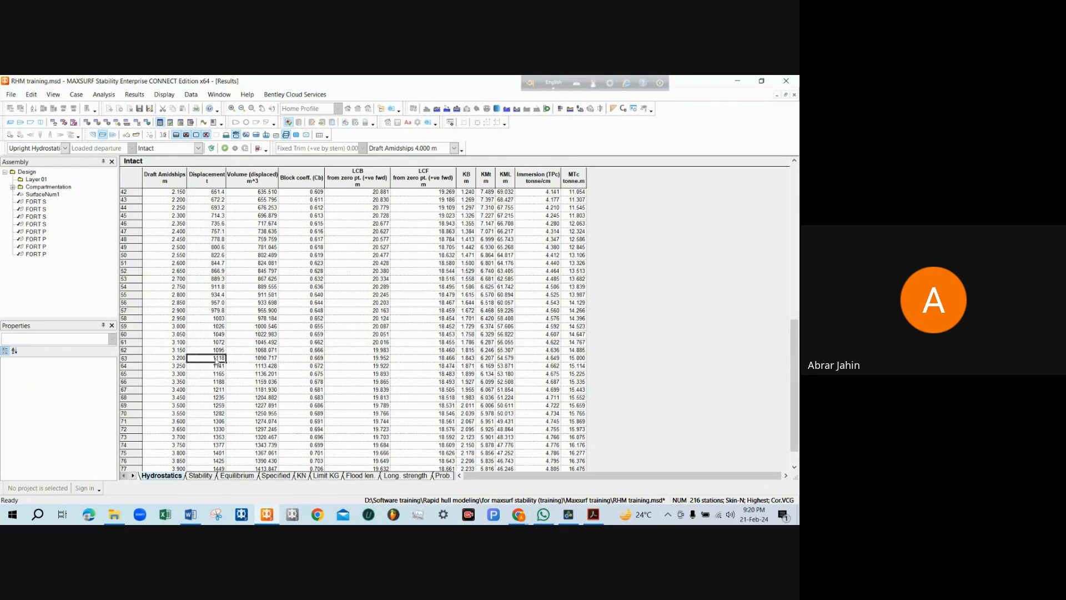
left_click(176, 361)
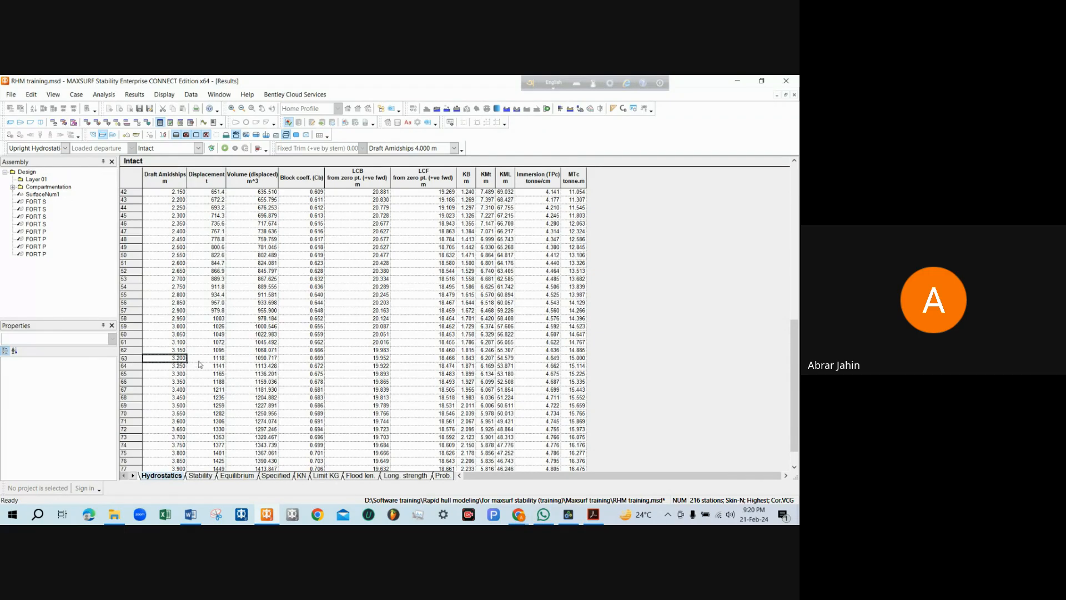
left_click(208, 362)
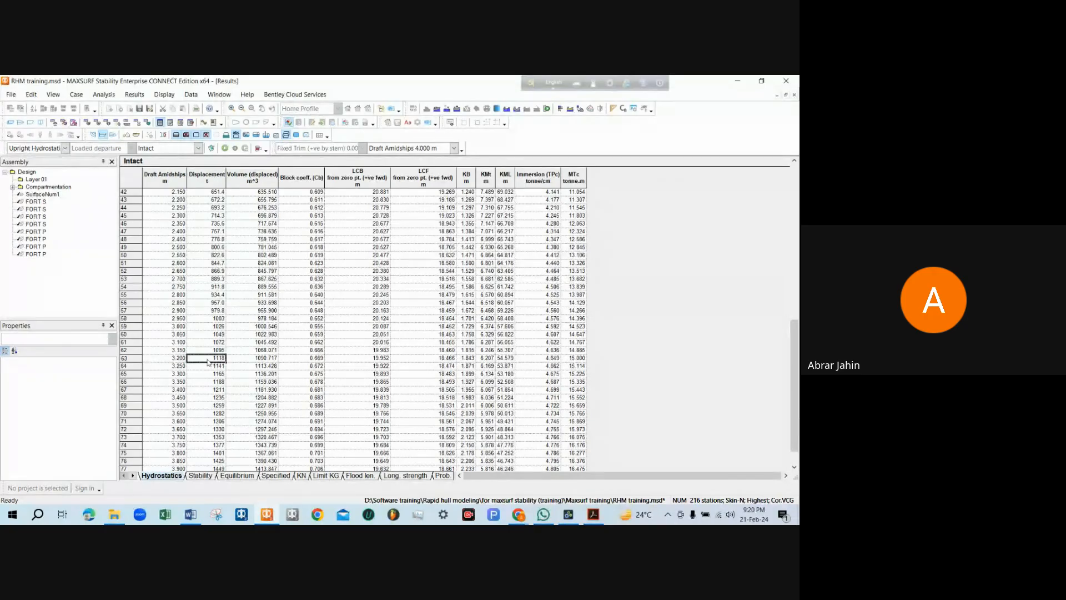
left_click(179, 362)
left_click(218, 362)
scroll(254, 361, "up", 4)
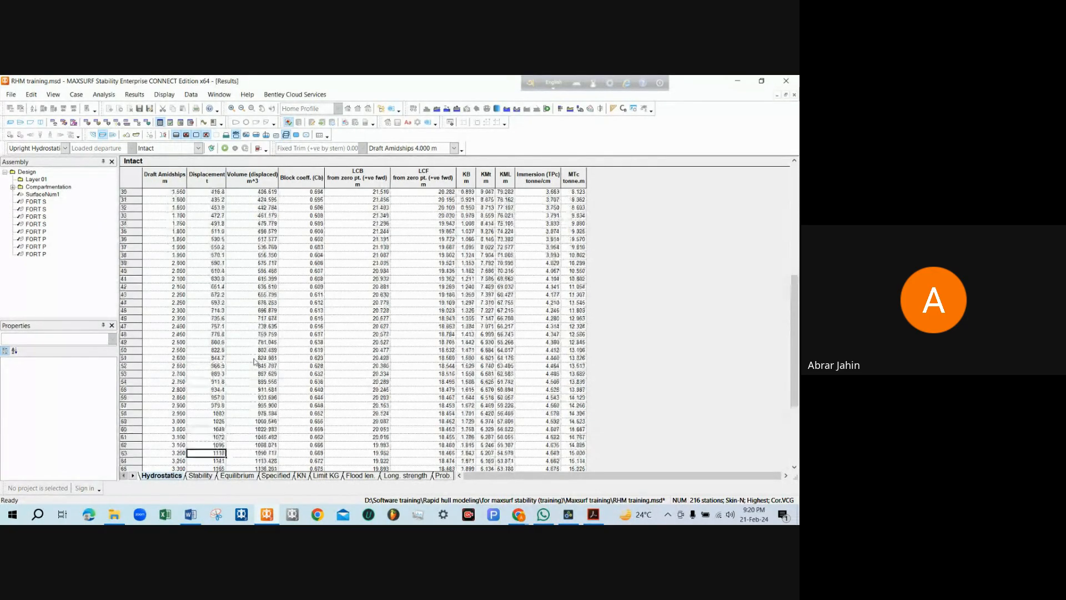
scroll(278, 360, "down", 4)
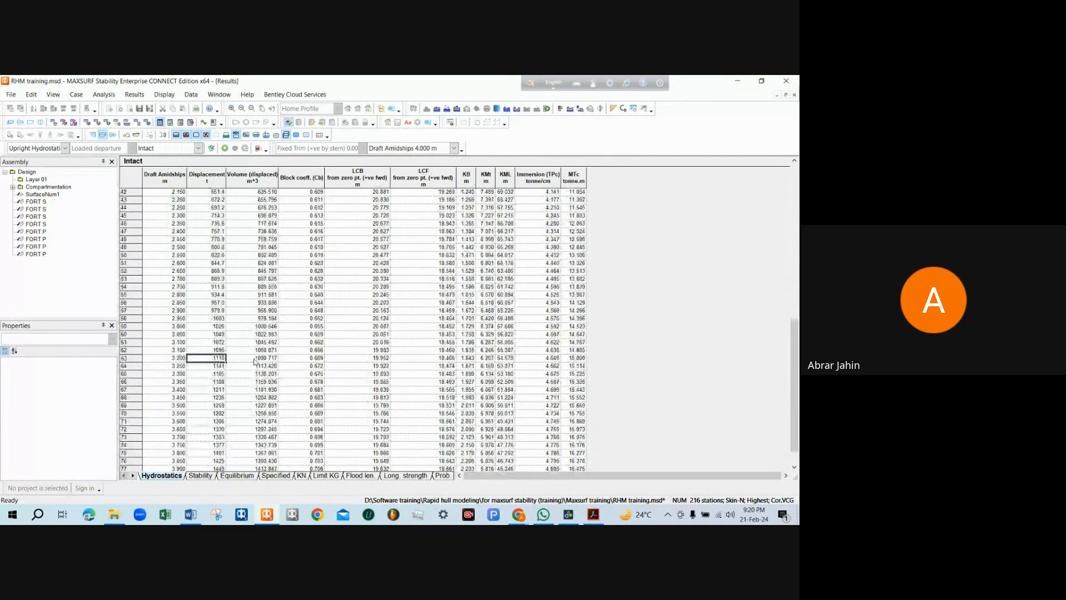
Check the block coefficient at the 3.200 m draft and look over the neighbouring draft rows
left_click(315, 360)
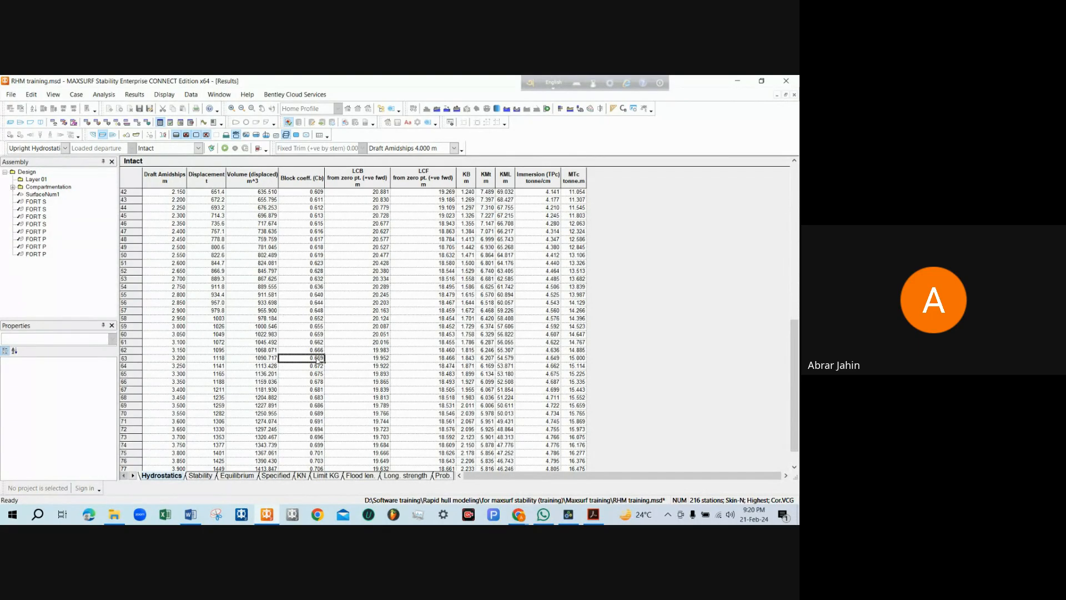
scroll(318, 360, "down", 1)
scroll(319, 356, "up", 2)
scroll(322, 344, "down", 2)
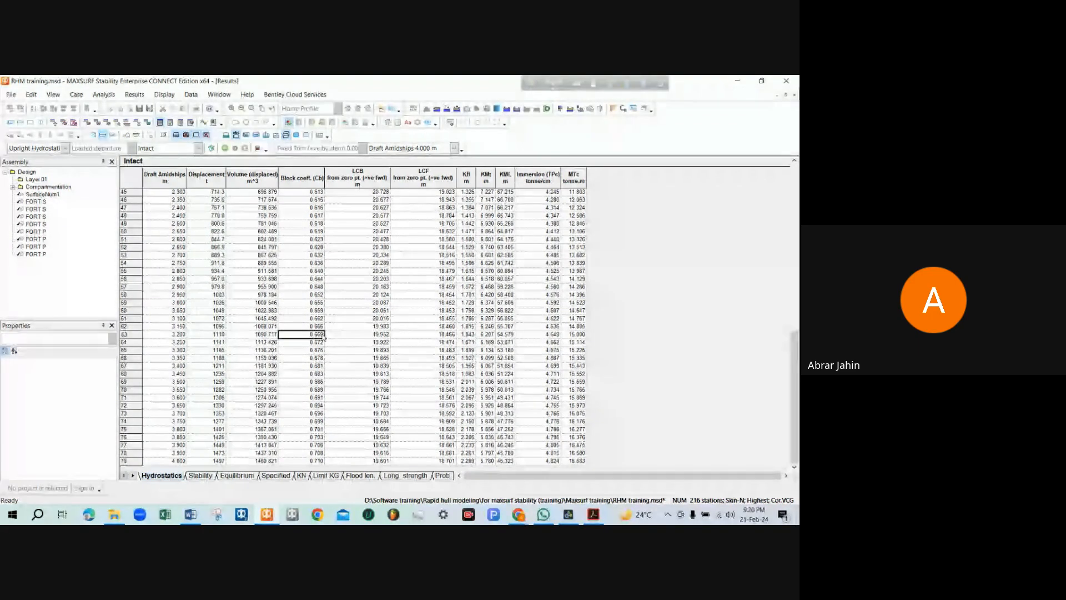
scroll(278, 455, "up", 2)
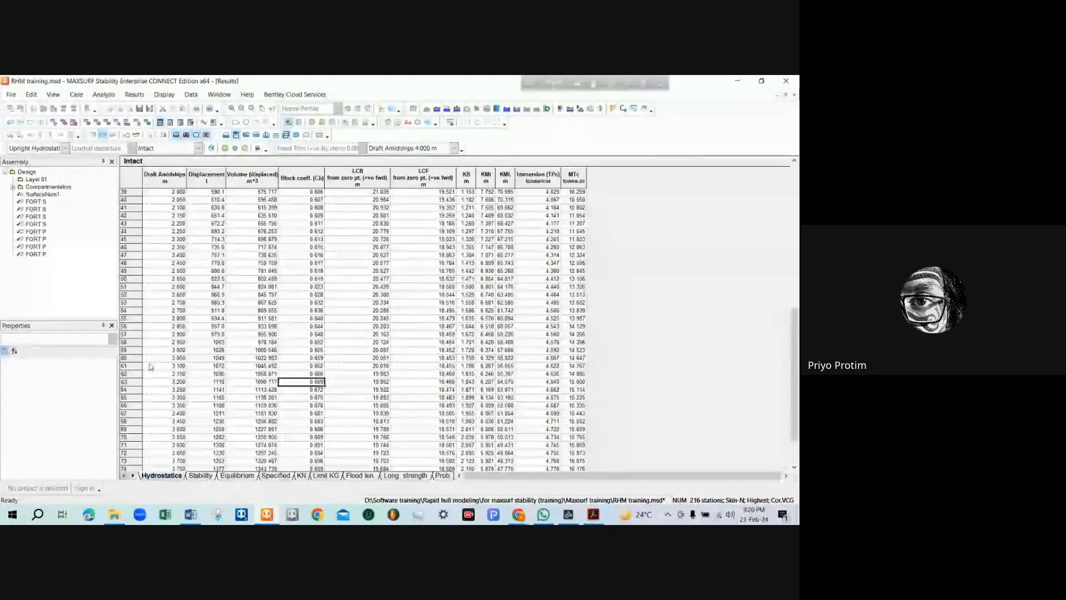
Highlight the 3.200 m draft row and match its draft to the corresponding displacement
left_click(135, 382)
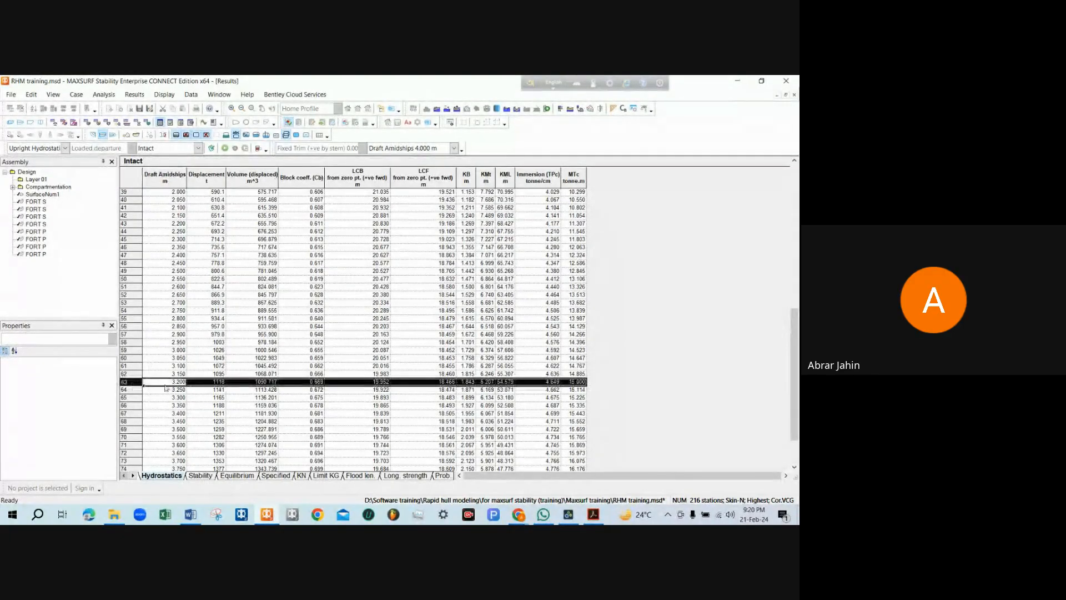
left_click(179, 382)
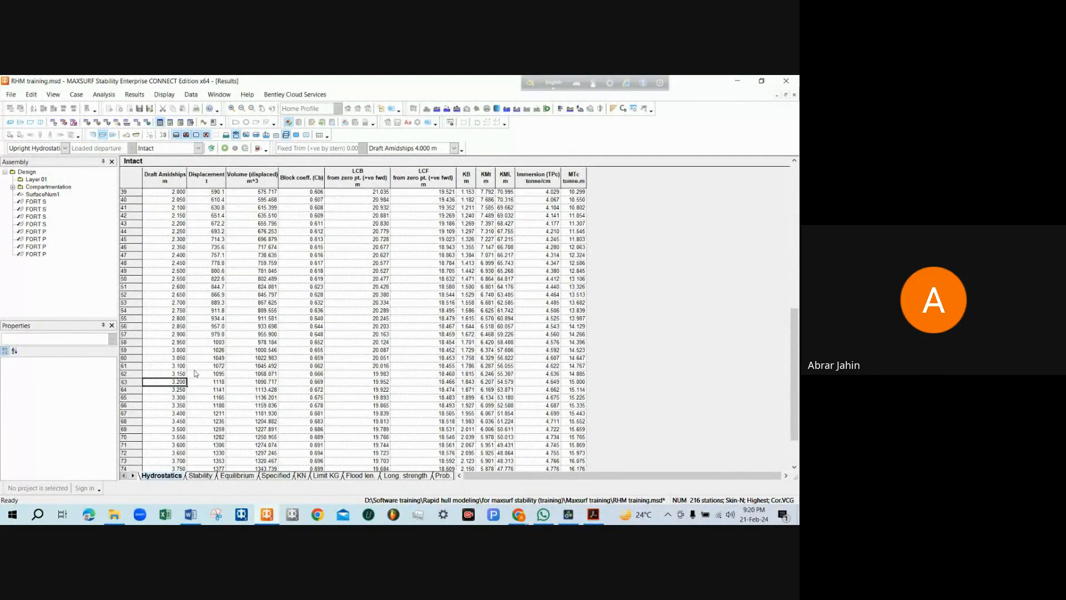
left_click(219, 384)
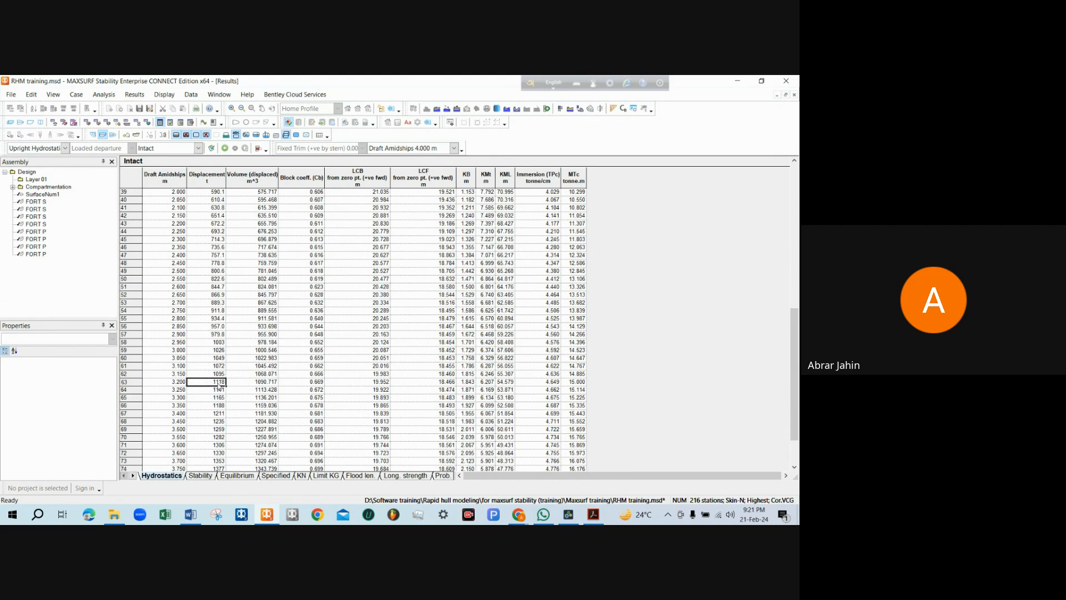
left_click(178, 384)
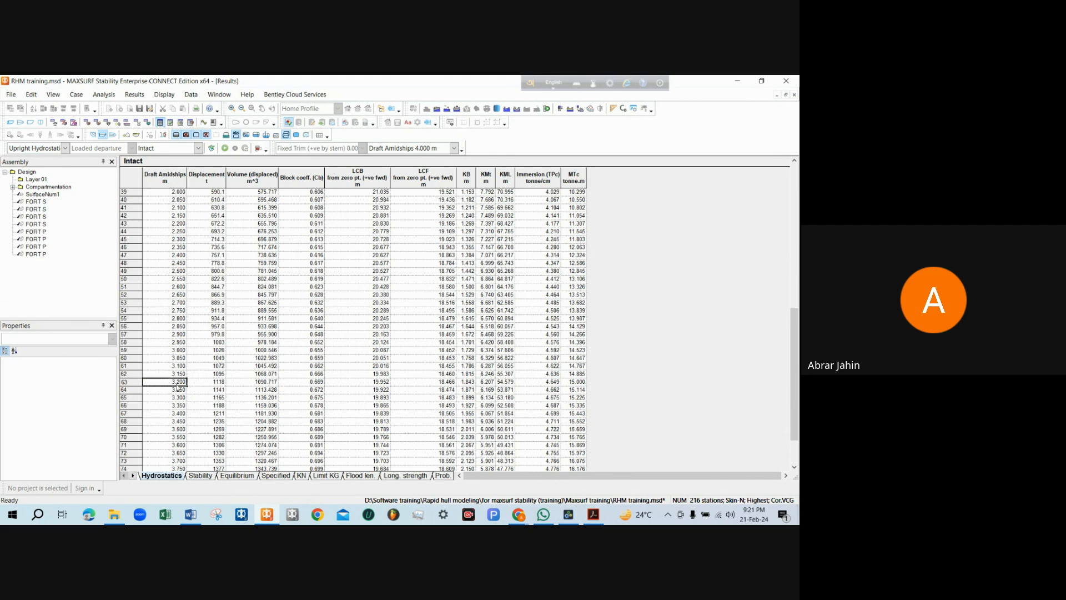
left_click(206, 385)
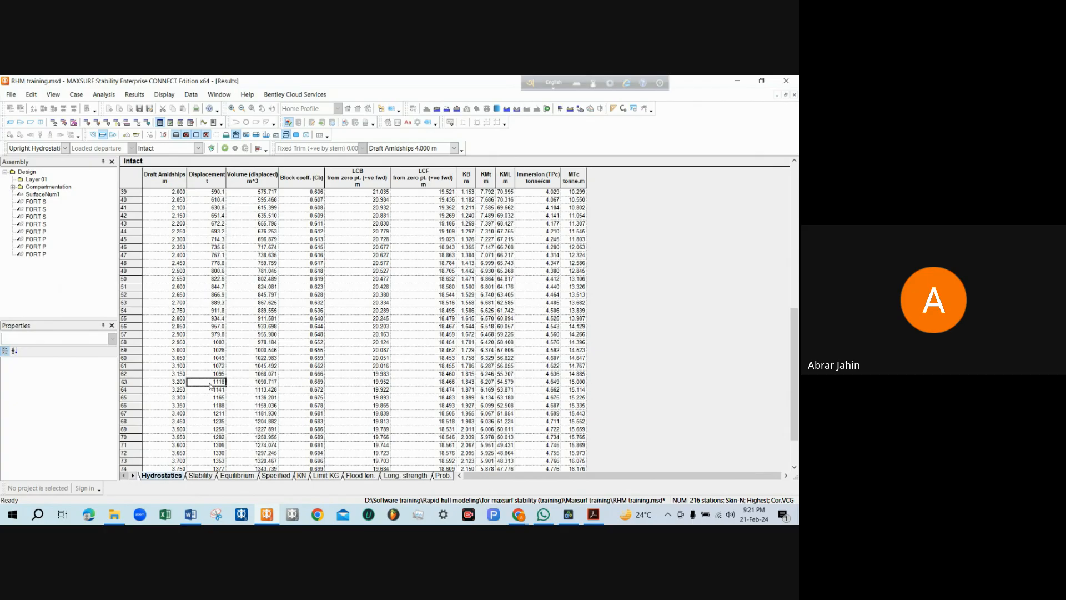
Compare the 3.250 m draft row's draft and displacement cells with the adjacent 3.200 m row
left_click(216, 391)
key("Up")
key("Down")
left_click(177, 391)
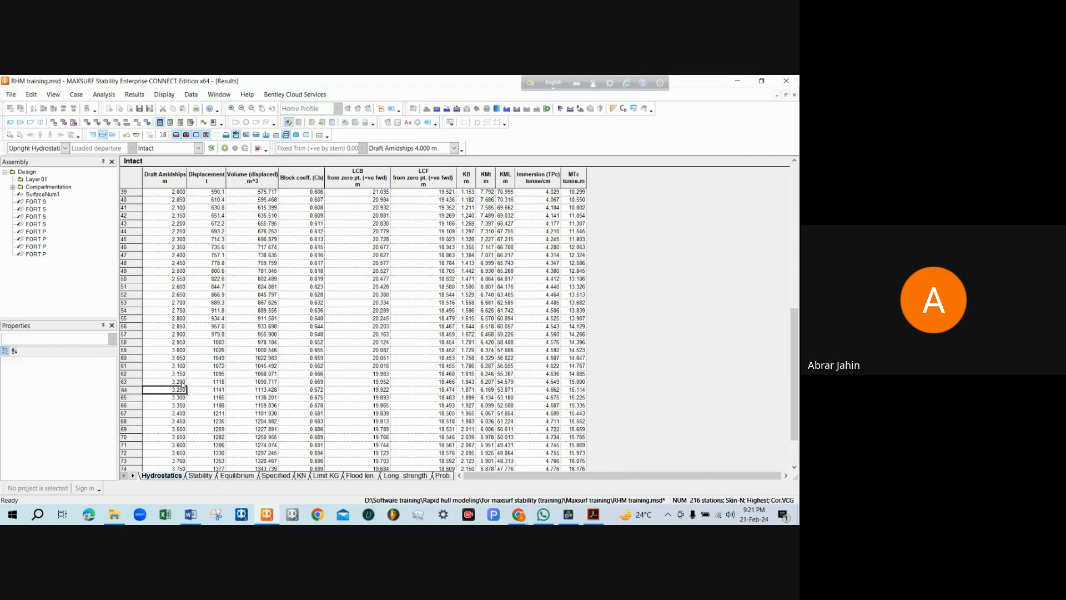
left_click(182, 382)
left_click(127, 382)
left_click(182, 383)
key("Up")
left_click(185, 390)
Select the entire 3.200 m draft row and examine its hydrostatic values across all columns
left_click(126, 382)
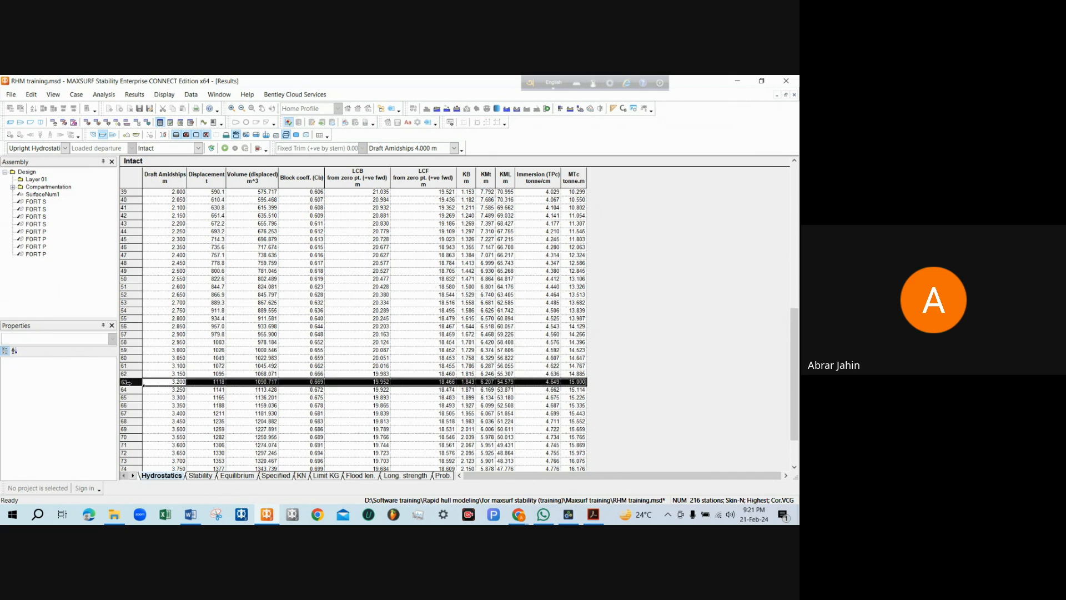
left_click(179, 383)
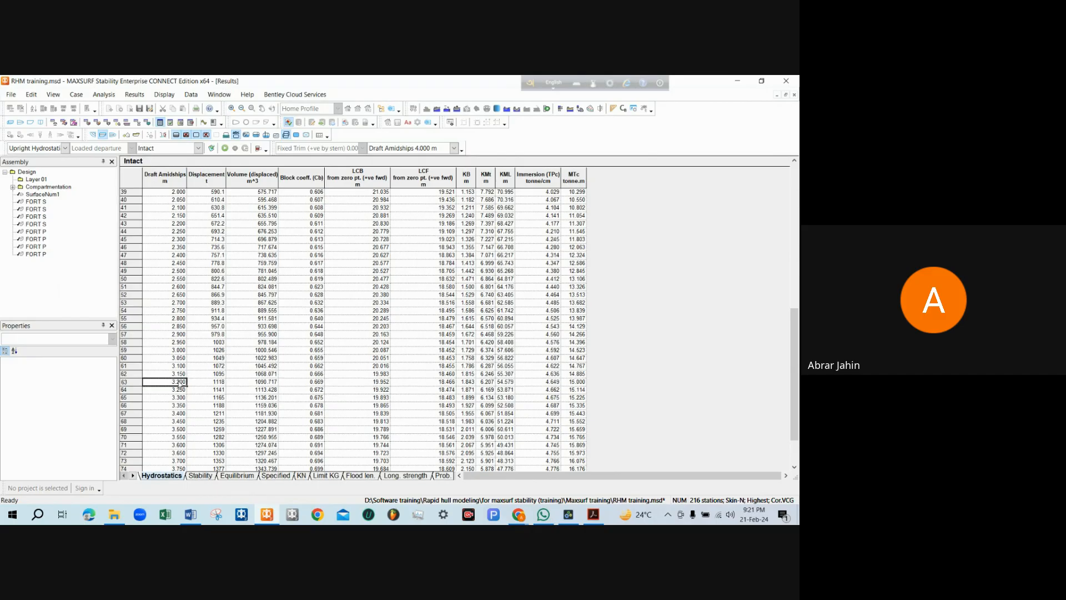
left_click(138, 381)
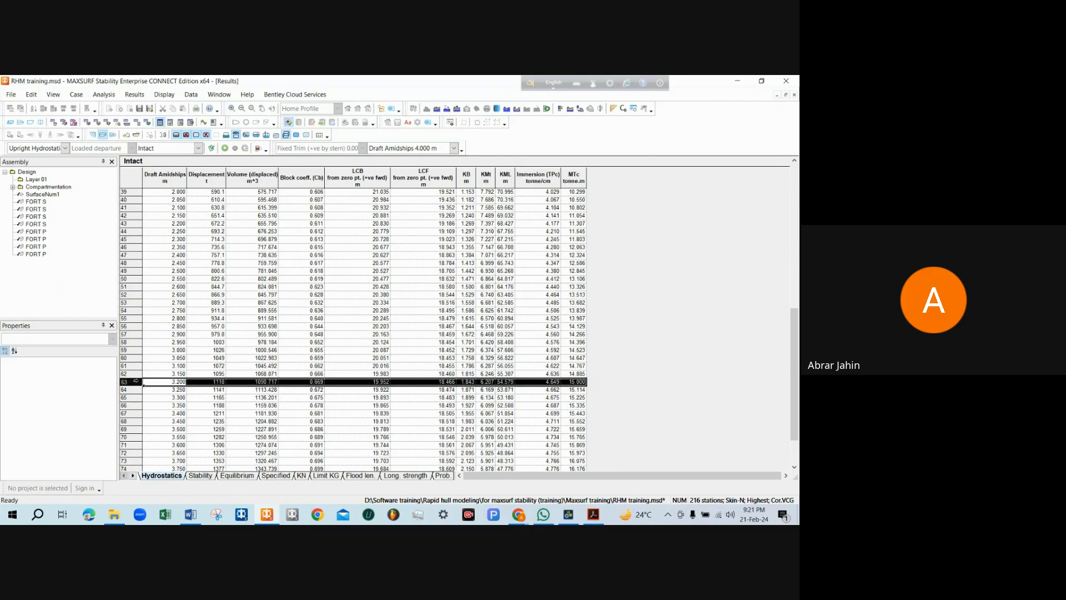
left_click(161, 384)
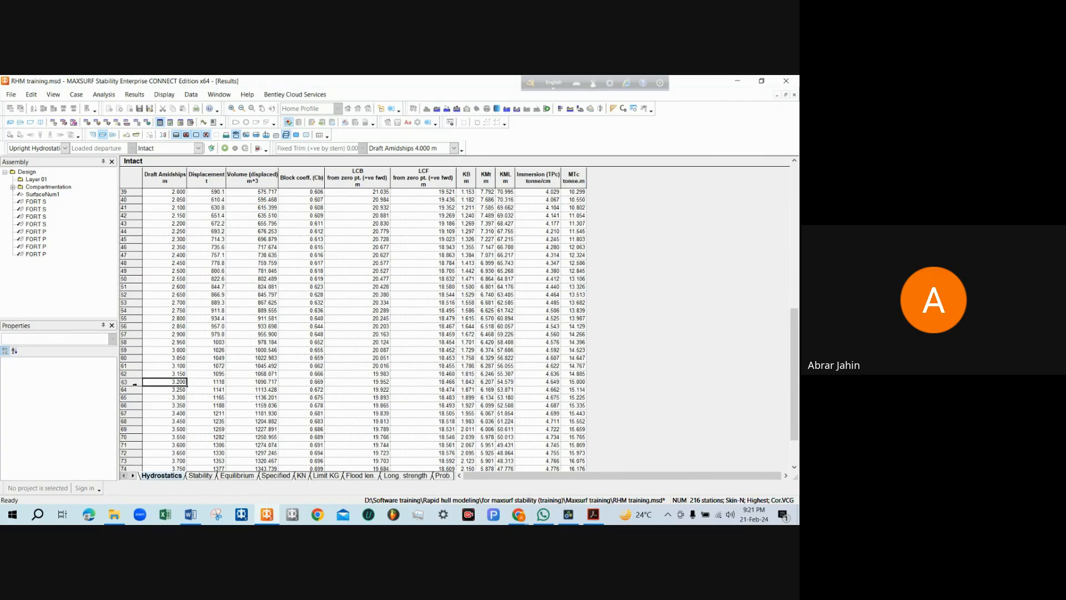
left_click(134, 383)
left_click(168, 383)
left_click(124, 382)
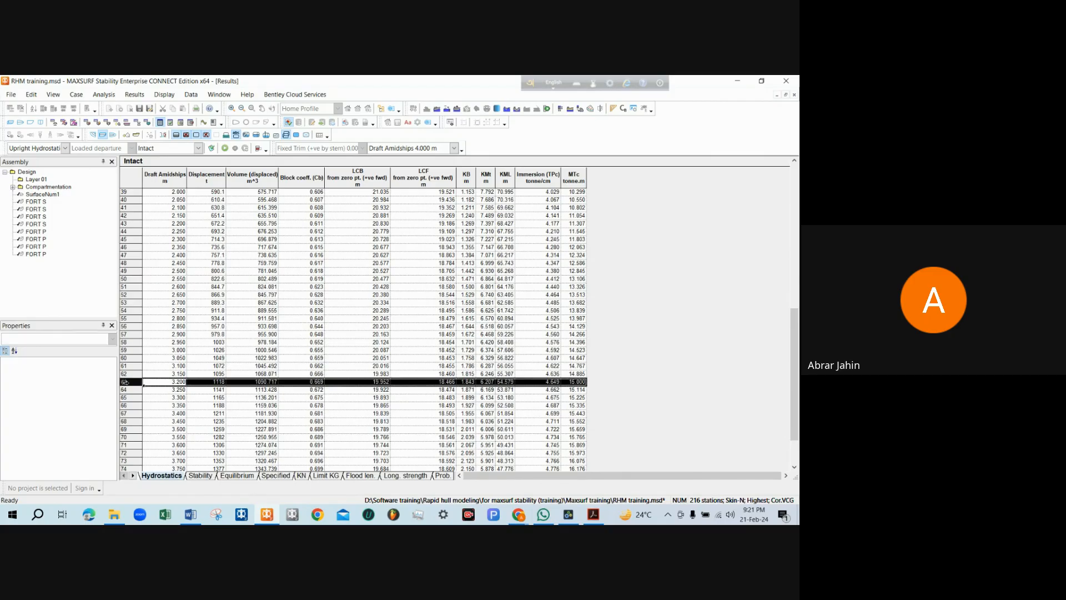
left_click(177, 382)
left_click(133, 383)
left_click(169, 383)
left_click(132, 383)
left_click(161, 382)
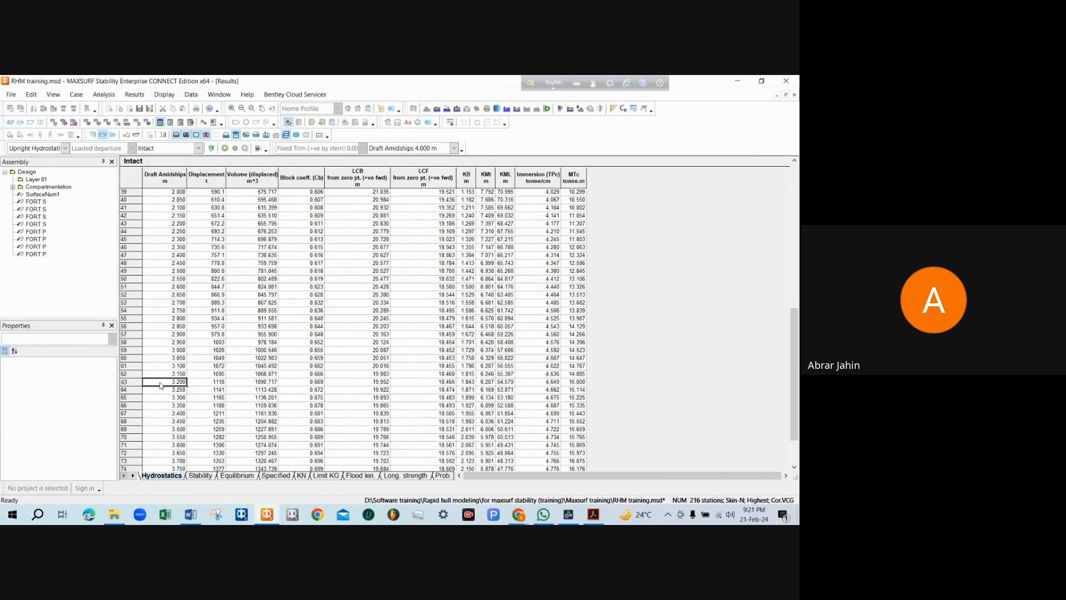
left_click(136, 382)
left_click(167, 383)
left_click(142, 384)
left_click(165, 383)
left_click(132, 383)
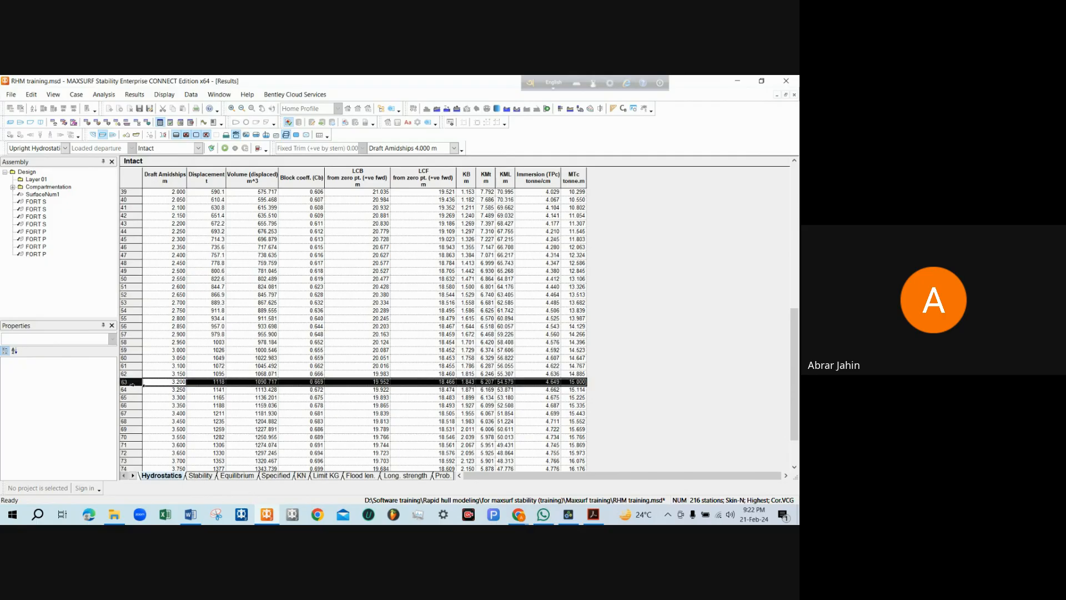
Look through the hydrostatics table between the 3.200 m and 4.000 m drafts, checking both draft cells
left_click(162, 383)
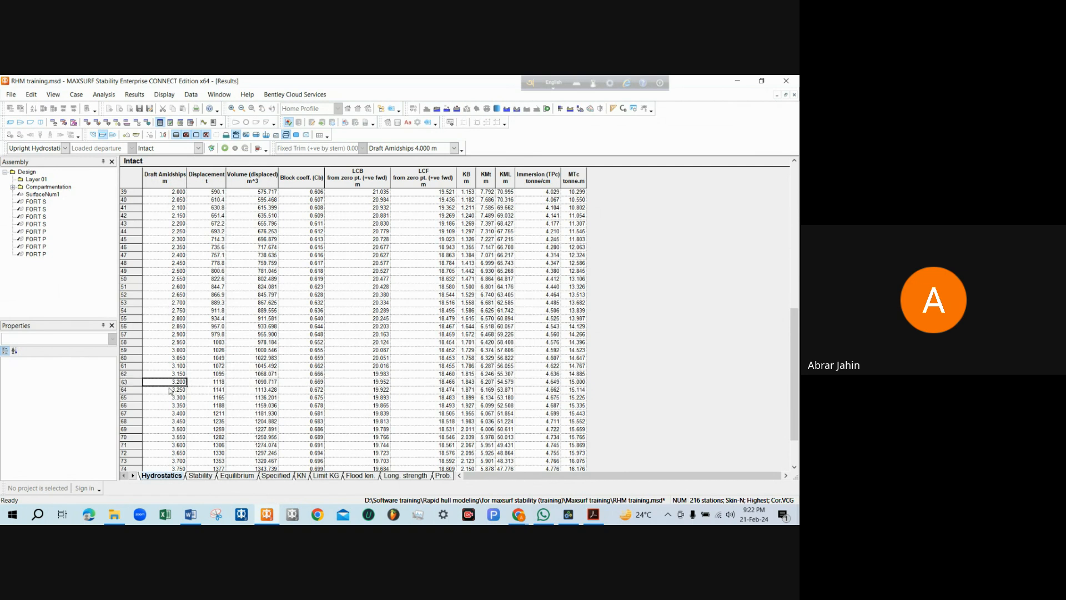
scroll(170, 390, "down", 1)
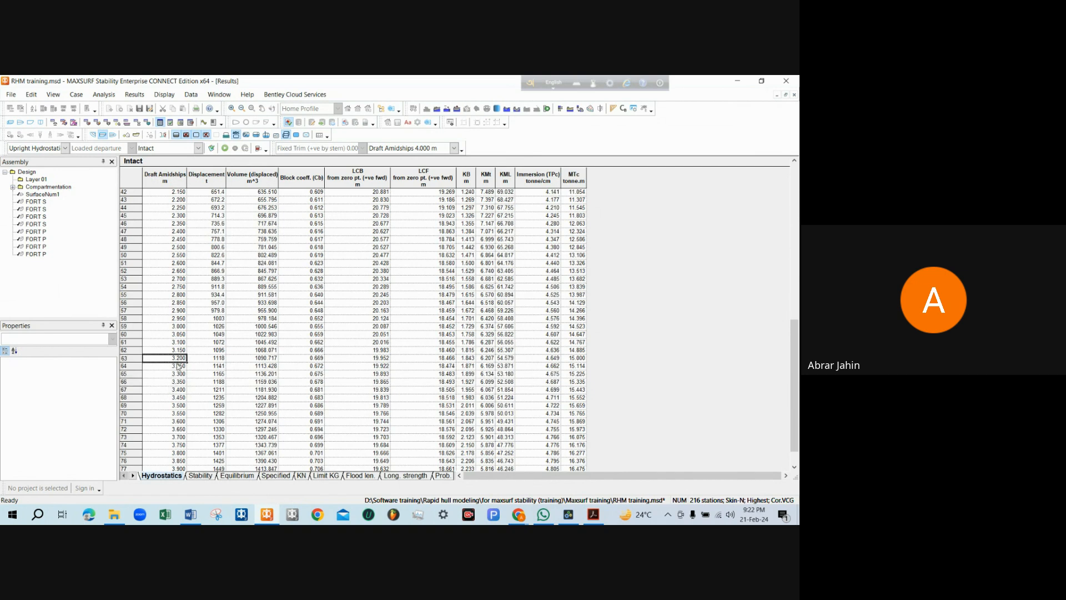
scroll(179, 365, "down", 1)
left_click(176, 461)
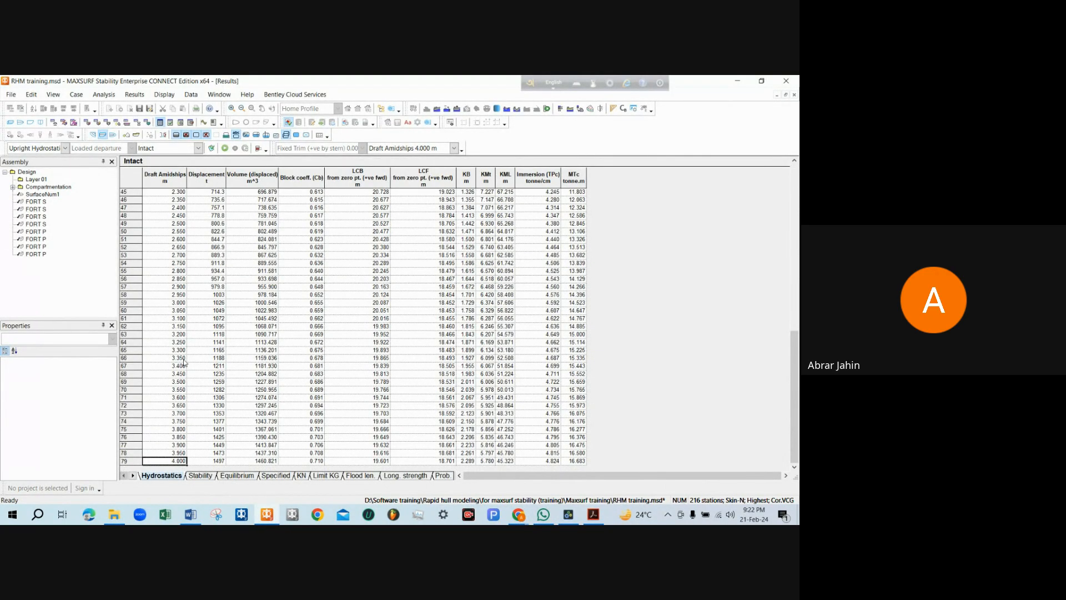
left_click(165, 333)
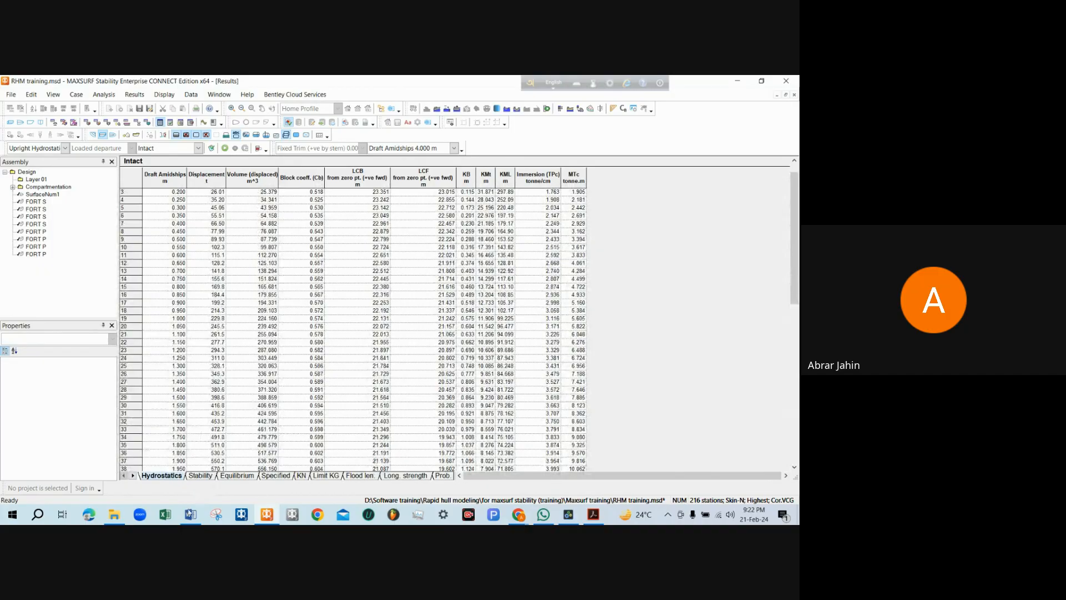
Switch to the Word report, review its curves and hydrostatics table against the results, and return to MAXSURF Stability
key("alt+Tab")
scroll(309, 322, "down", 10)
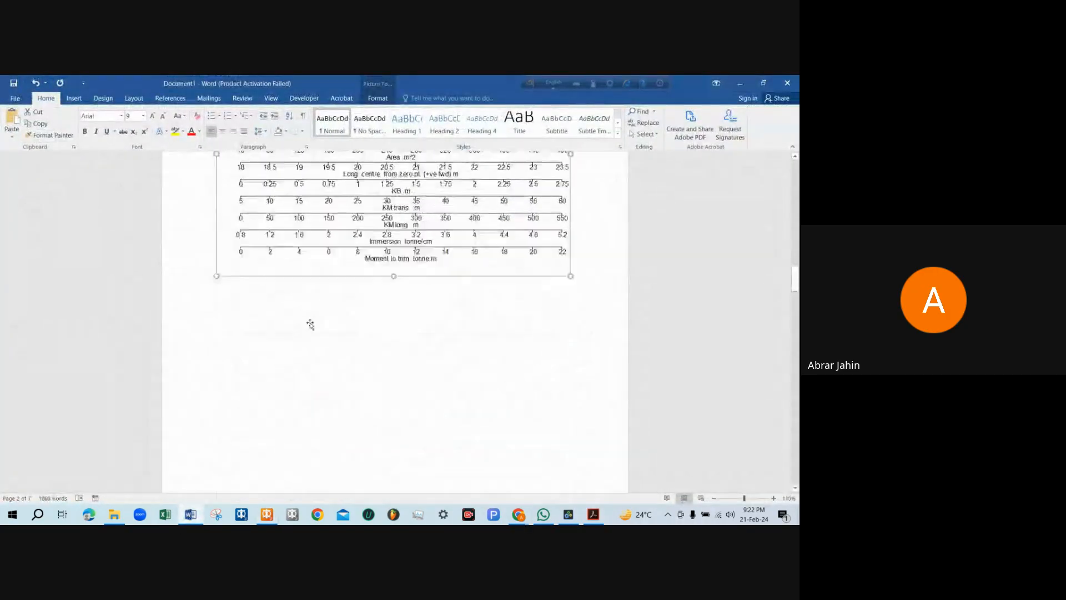
scroll(310, 323, "up", 10)
scroll(310, 323, "up", 15)
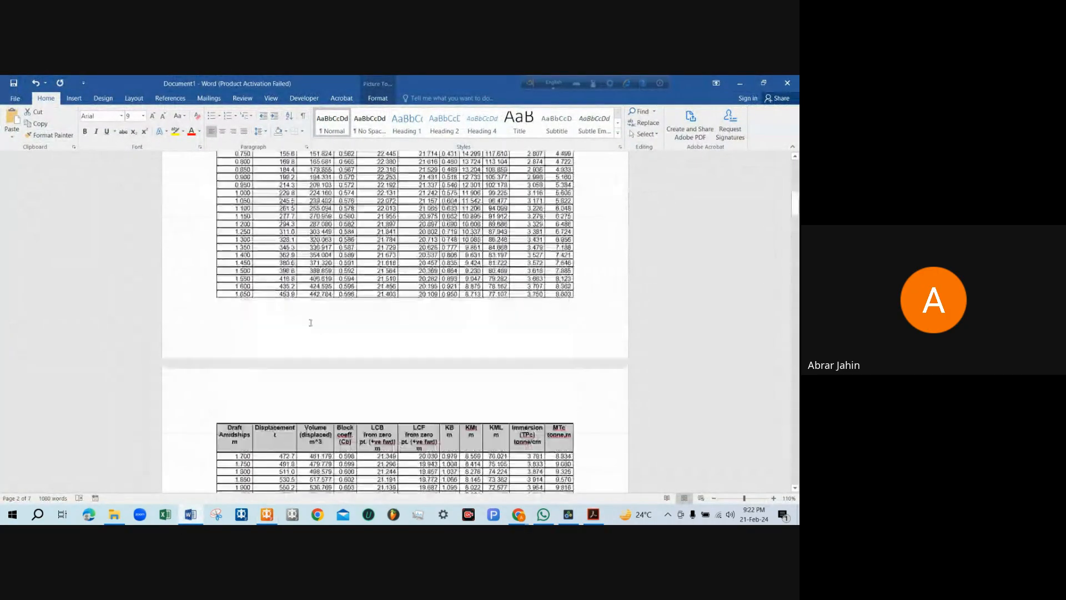
scroll(310, 322, "down", 6)
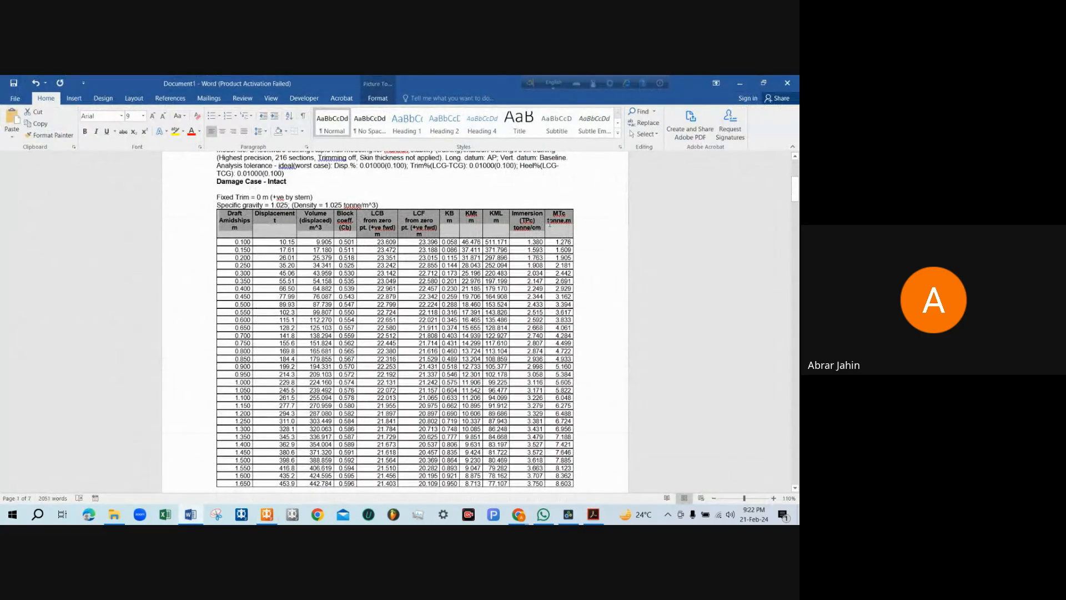
left_click(280, 225)
left_click(740, 83)
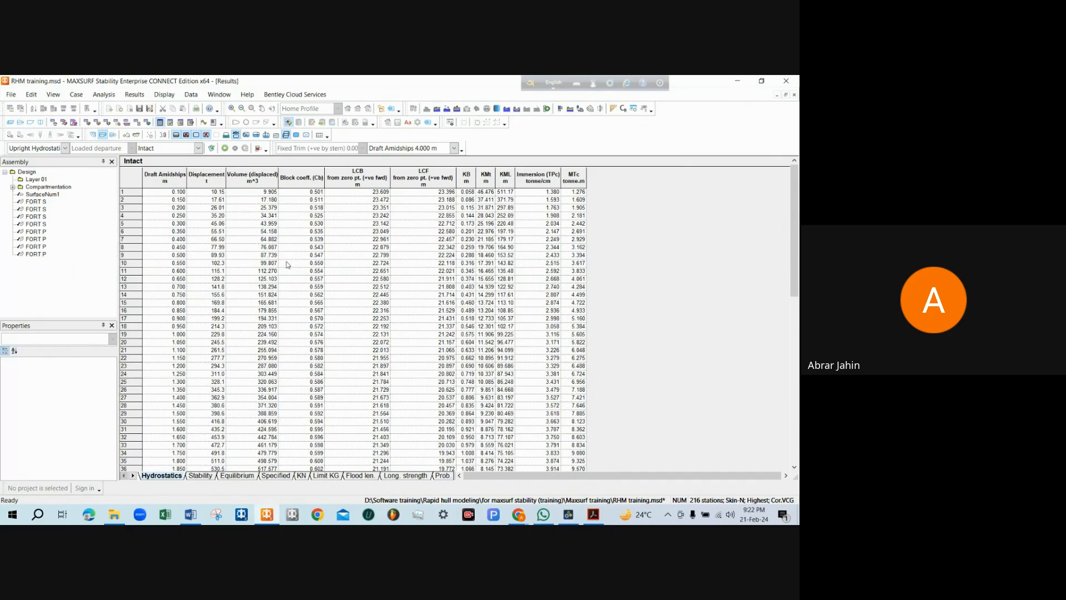
Show the load case window and inspect the Loaded departure and empty LC 2 loadcases
left_click(55, 126)
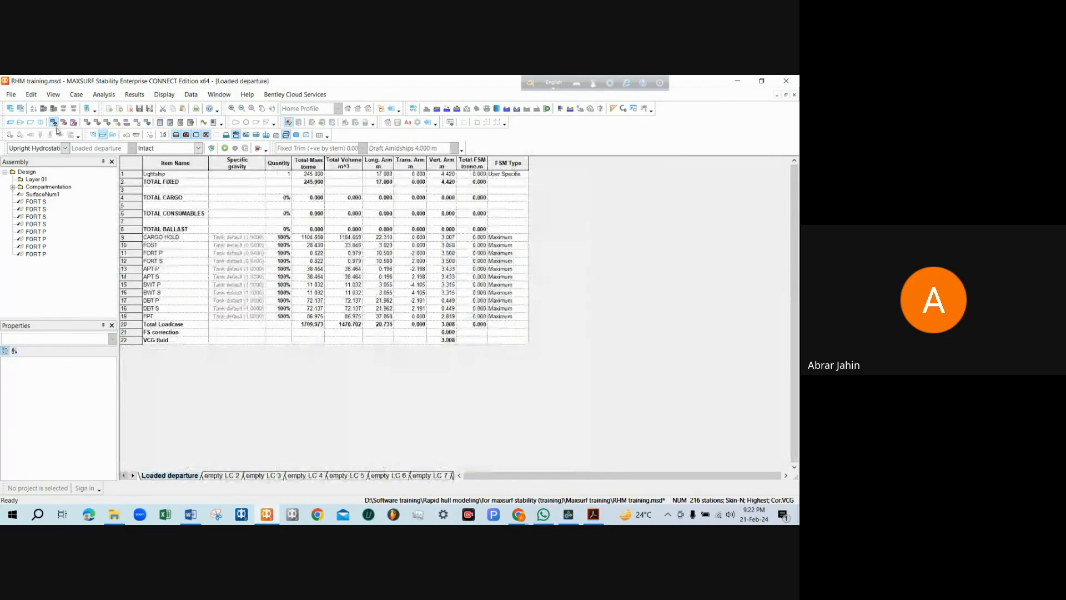
left_click(222, 476)
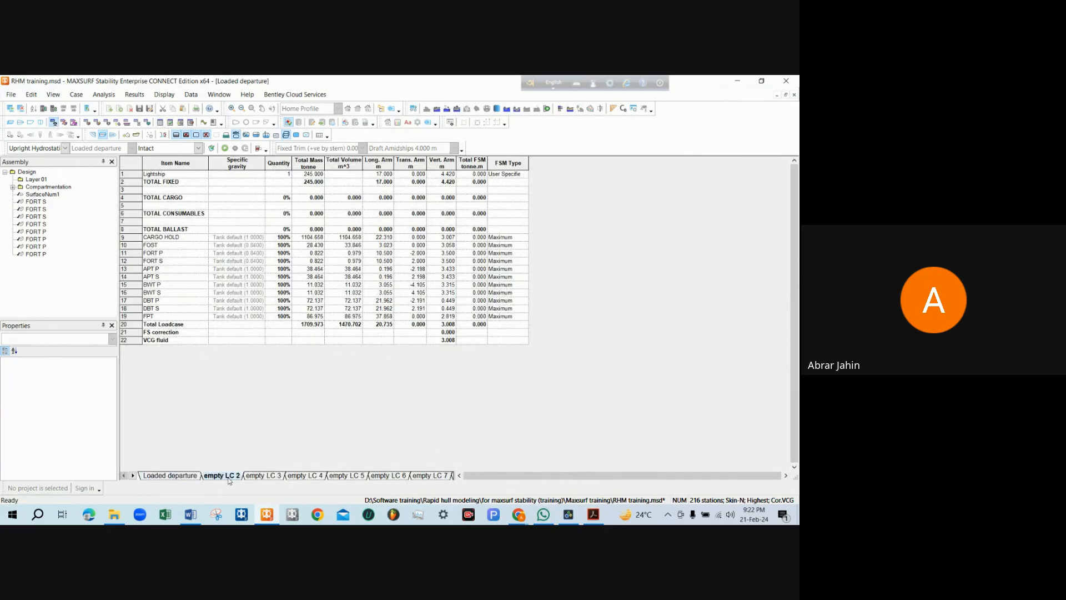
left_click(189, 476)
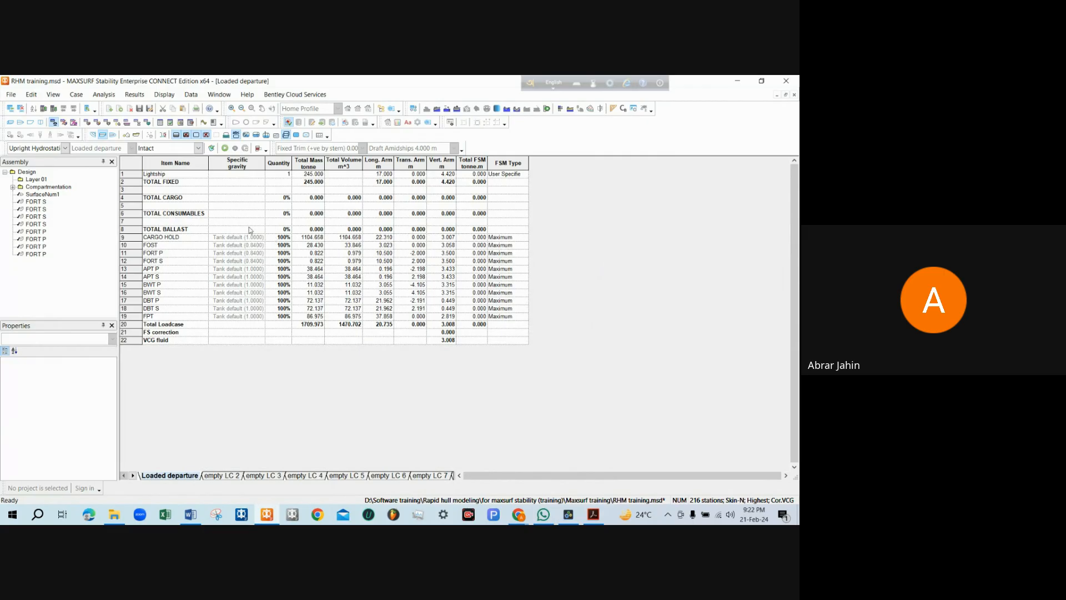
left_click(11, 94)
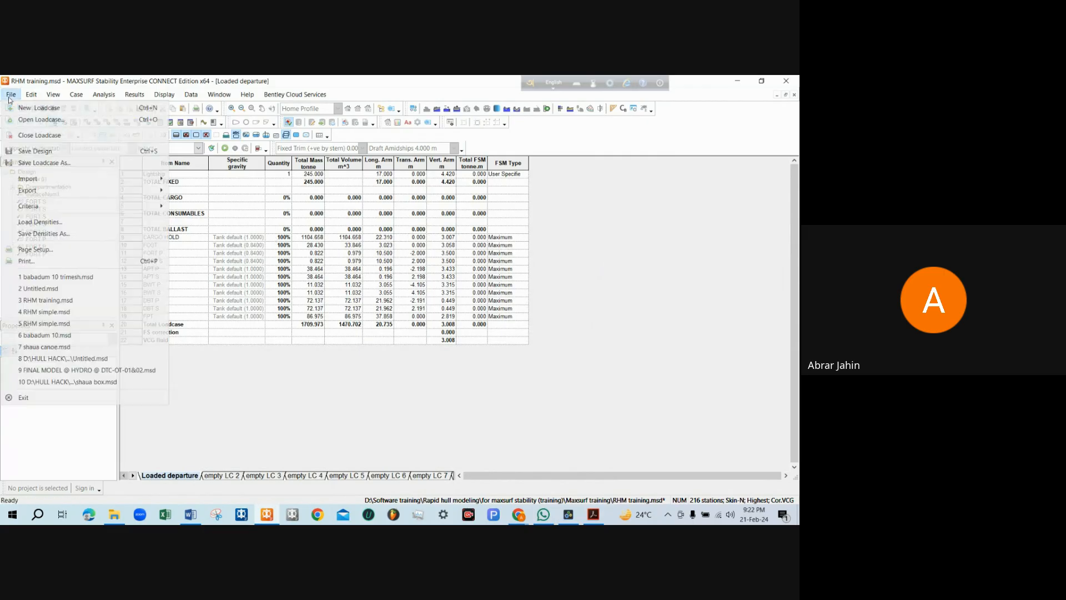
left_click(32, 135)
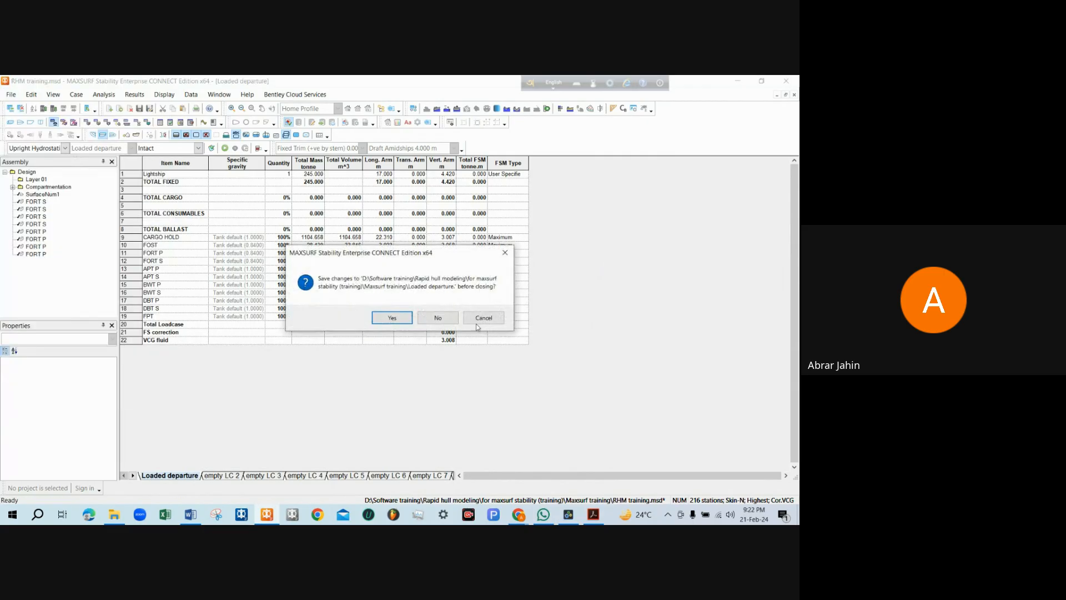
left_click(505, 248)
Save the Loaded departure loadcase over its existing file and close the loadcase
left_click(11, 95)
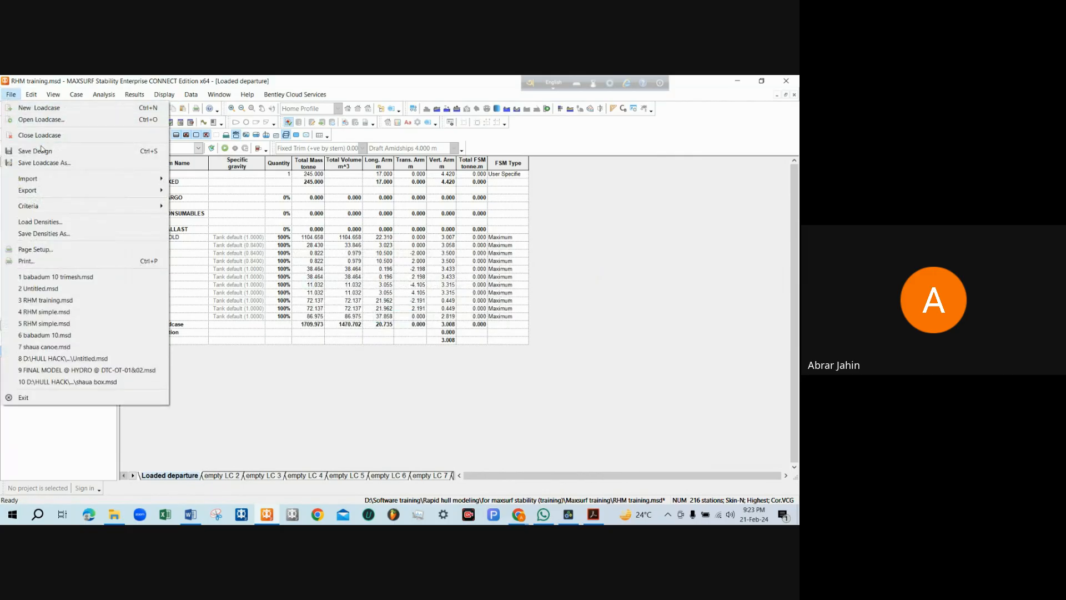
left_click(33, 160)
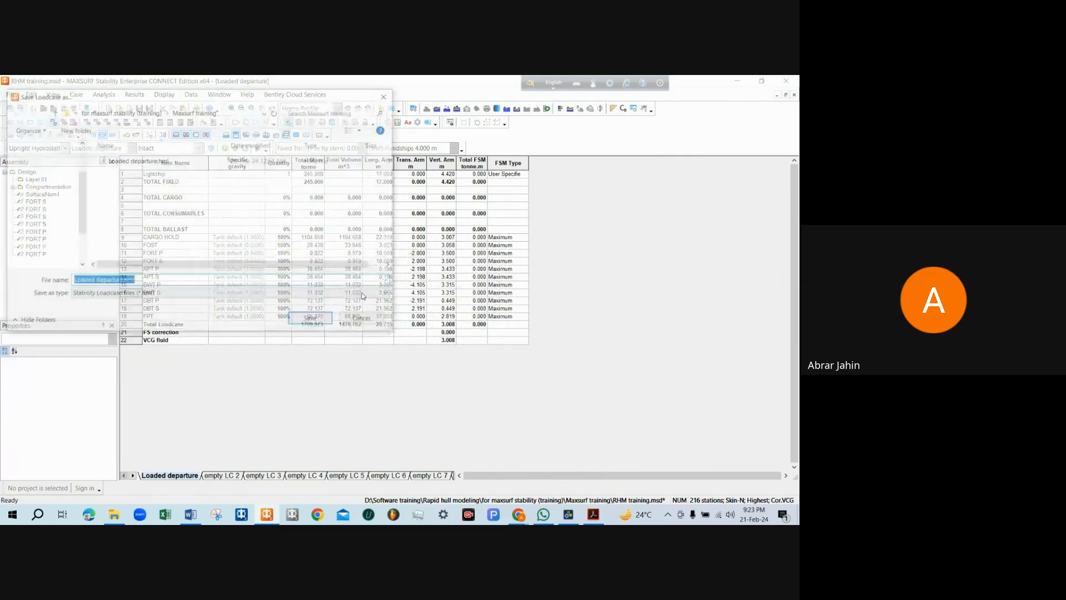
left_click(314, 320)
left_click(413, 297)
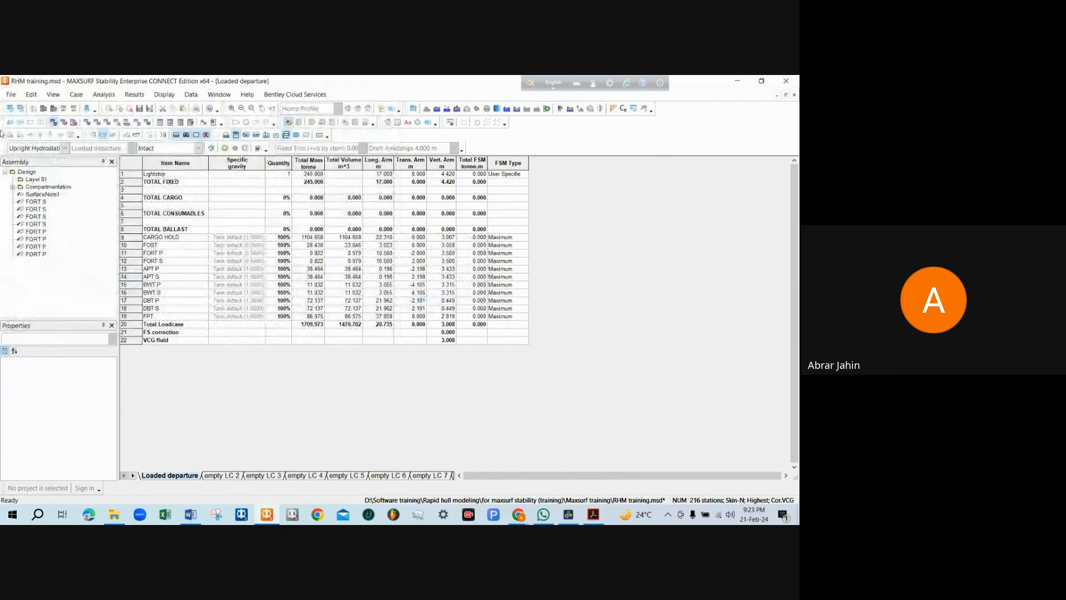
left_click(11, 95)
left_click(35, 136)
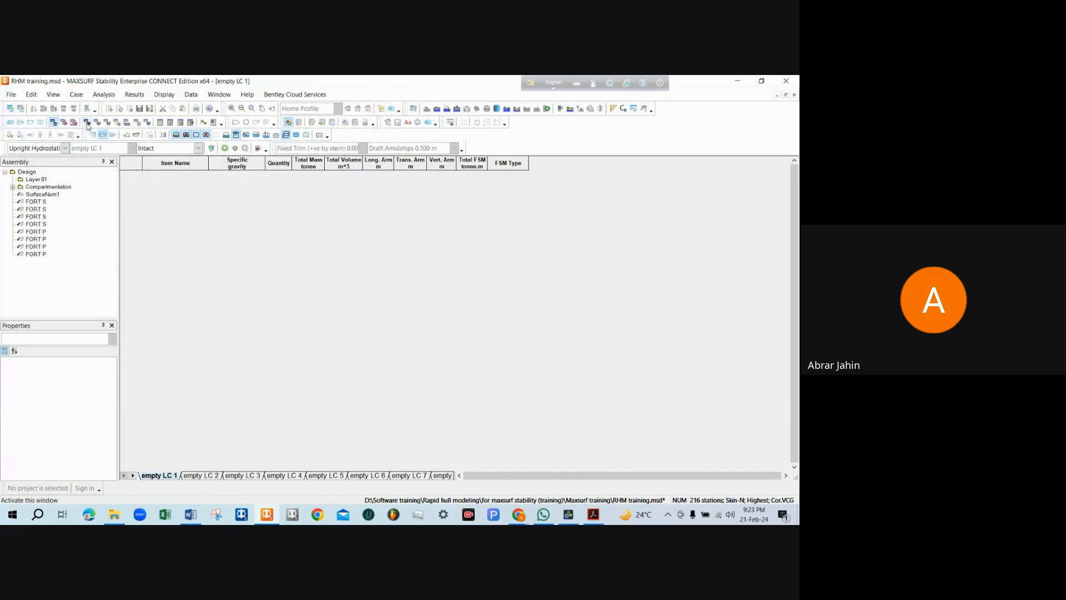
Show the room definition table and highlight the FOST, FORT P and FORT S tank rows
left_click(87, 124)
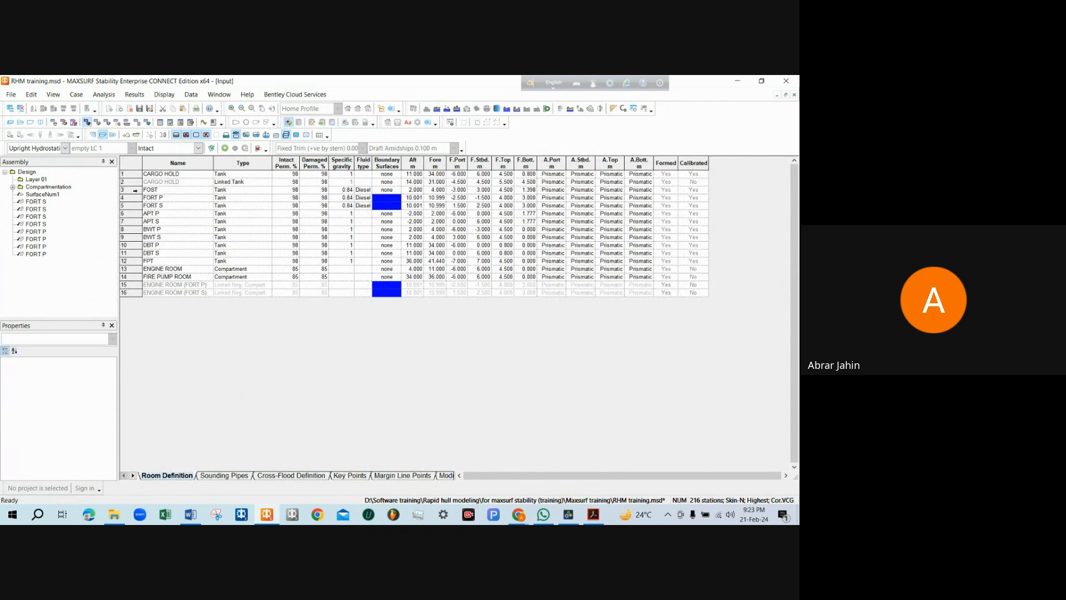
left_click_drag(135, 191, 135, 205)
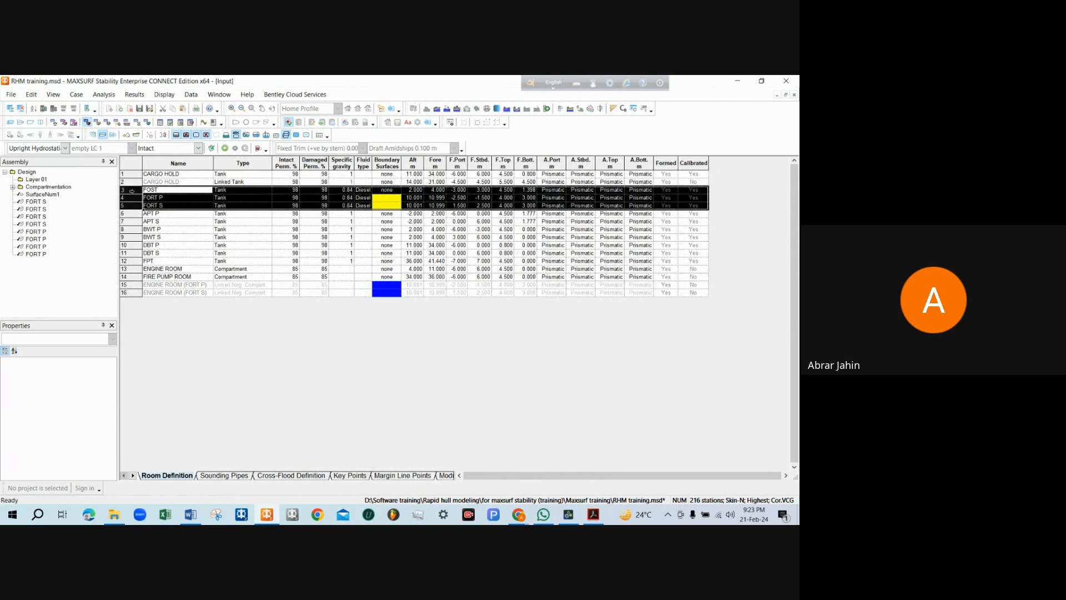
left_click(125, 206)
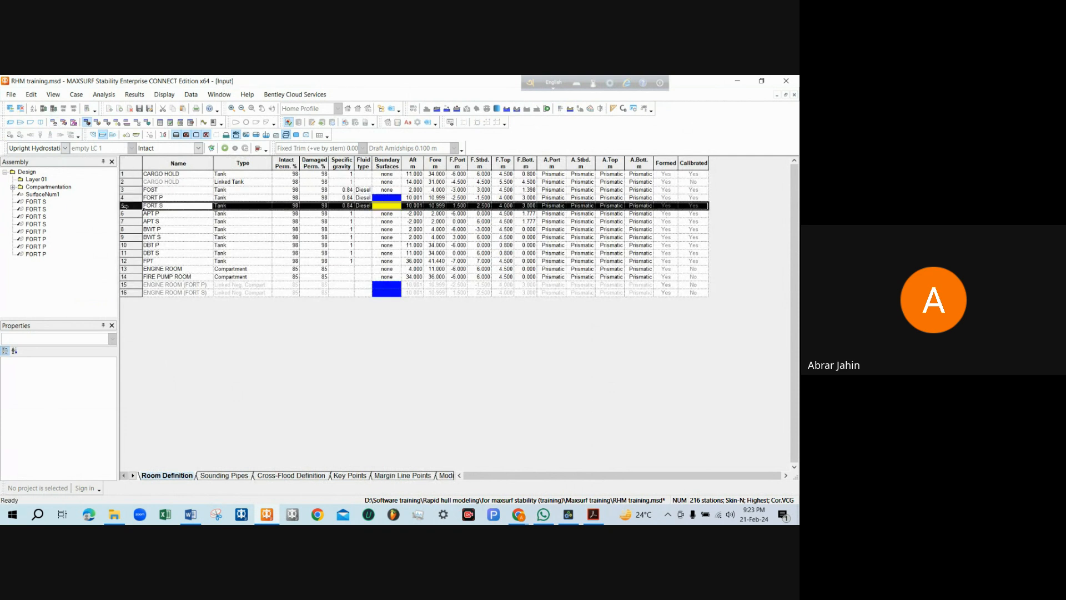
left_click(44, 109)
left_click(54, 109)
left_click_drag(142, 191, 139, 206)
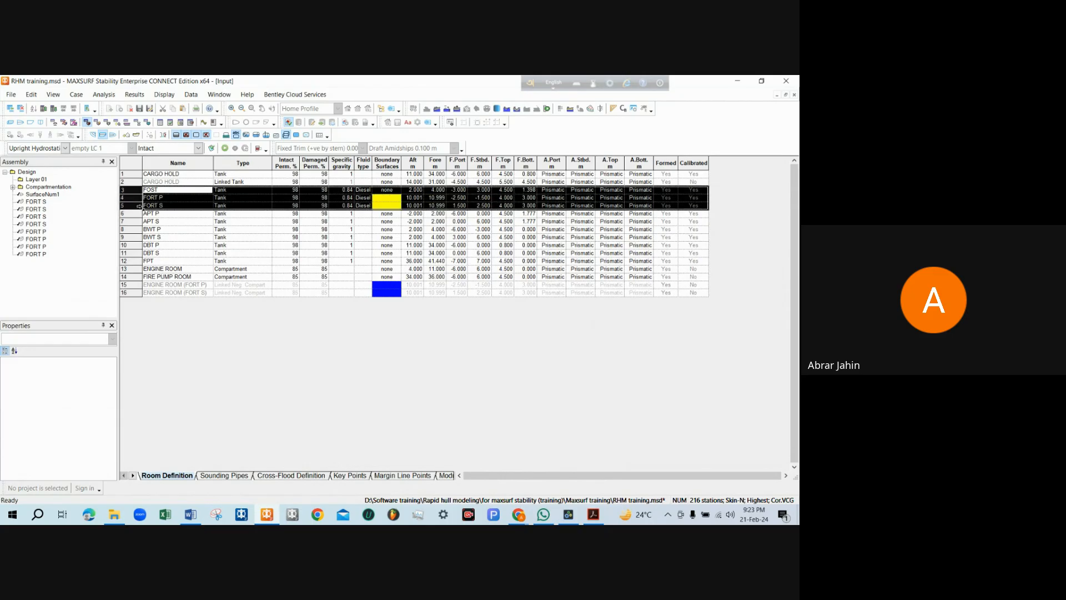
Examine the FOST, FORT P and FORT S names individually and as a group in the room definition table
left_click(157, 192)
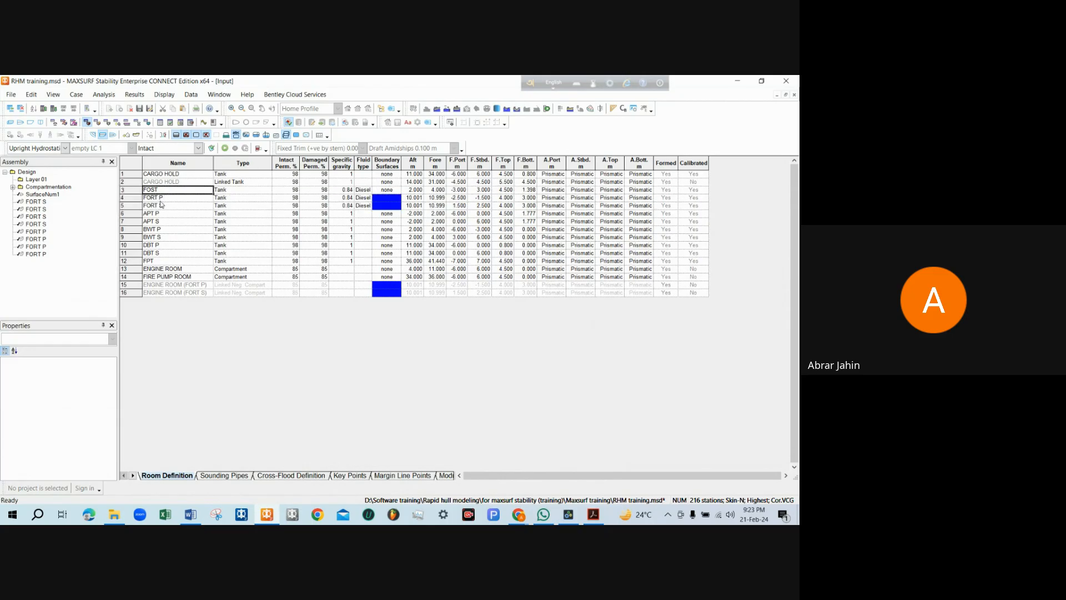
key("Down")
left_click(167, 207)
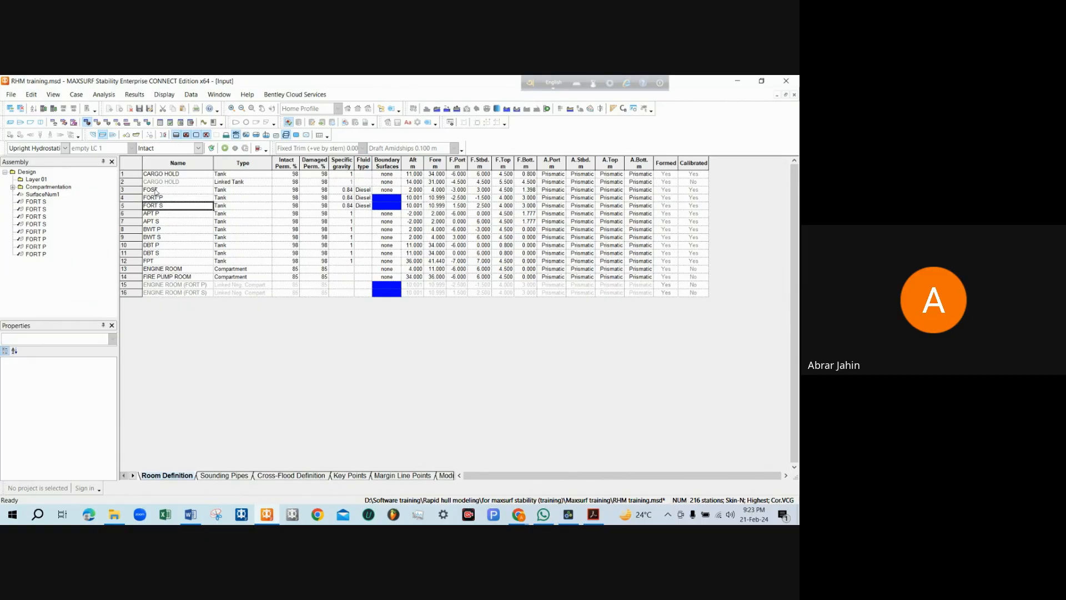
mouse_move(156, 193)
left_mouse_down()
mouse_move(159, 207)
mouse_move(134, 204)
mouse_move(151, 194)
mouse_move(156, 208)
mouse_move(139, 202)
left_mouse_up()
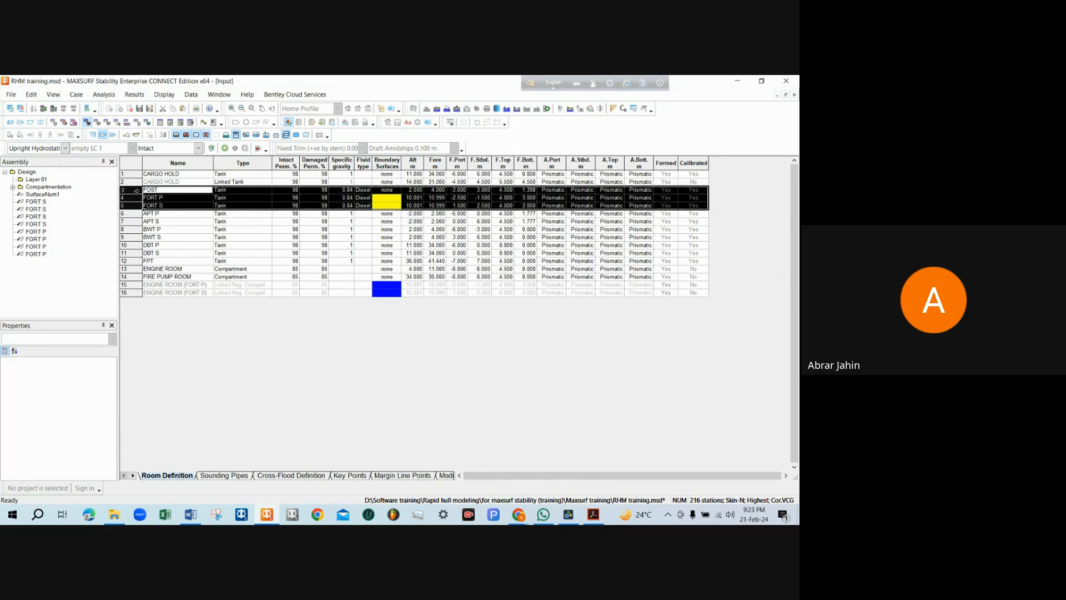
left_click_drag(136, 191, 136, 205)
left_click(171, 207)
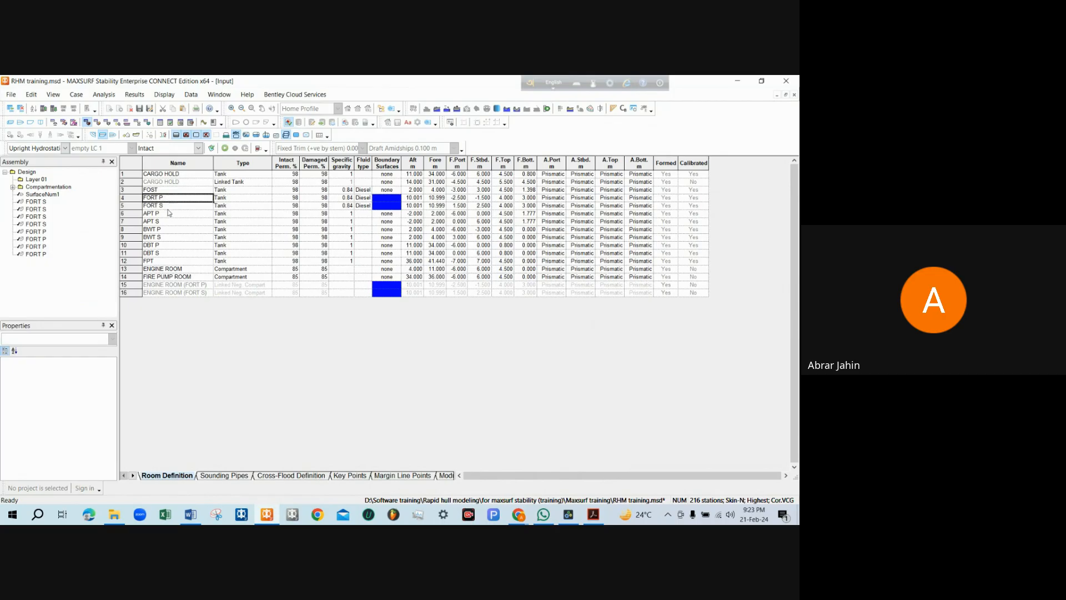
left_click(169, 196)
left_click(172, 192)
left_click_drag(176, 193, 178, 207)
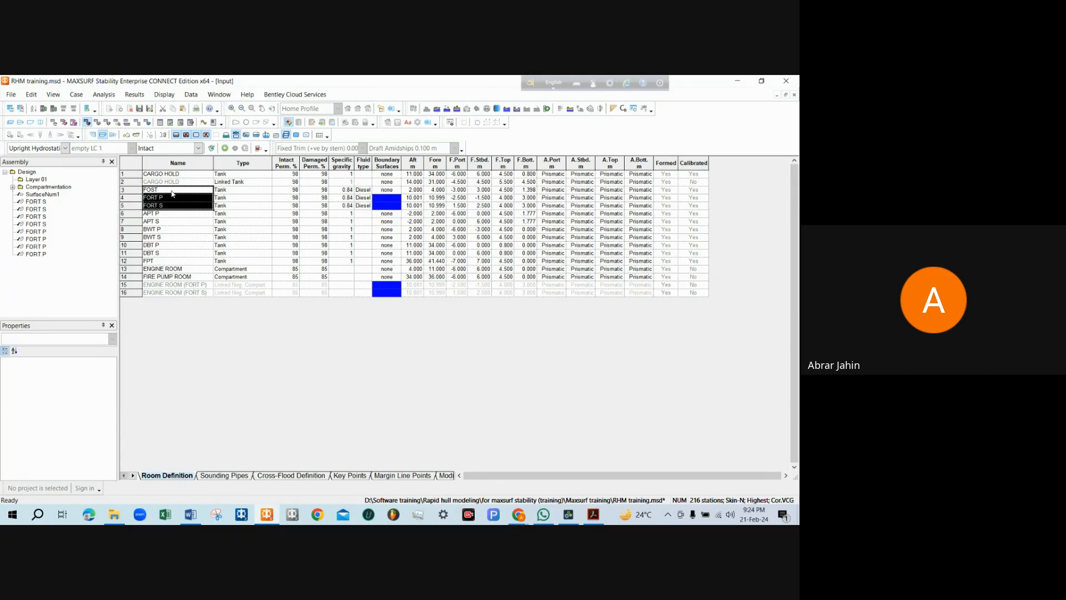
Browse the list of available loadcase slots from the load case window and view the damage cases table
left_click(53, 121)
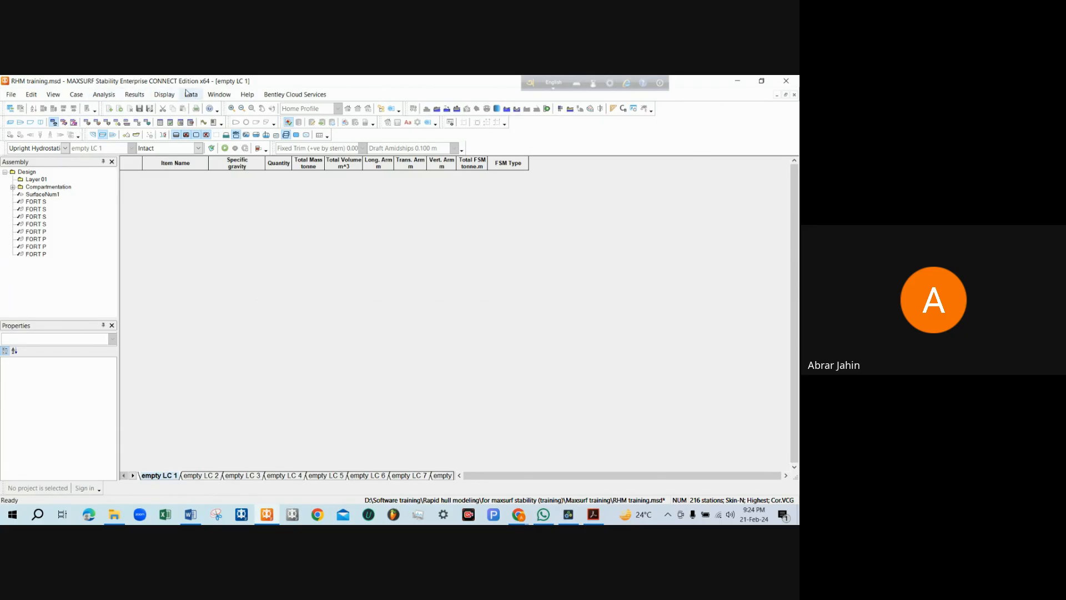
left_click(216, 94)
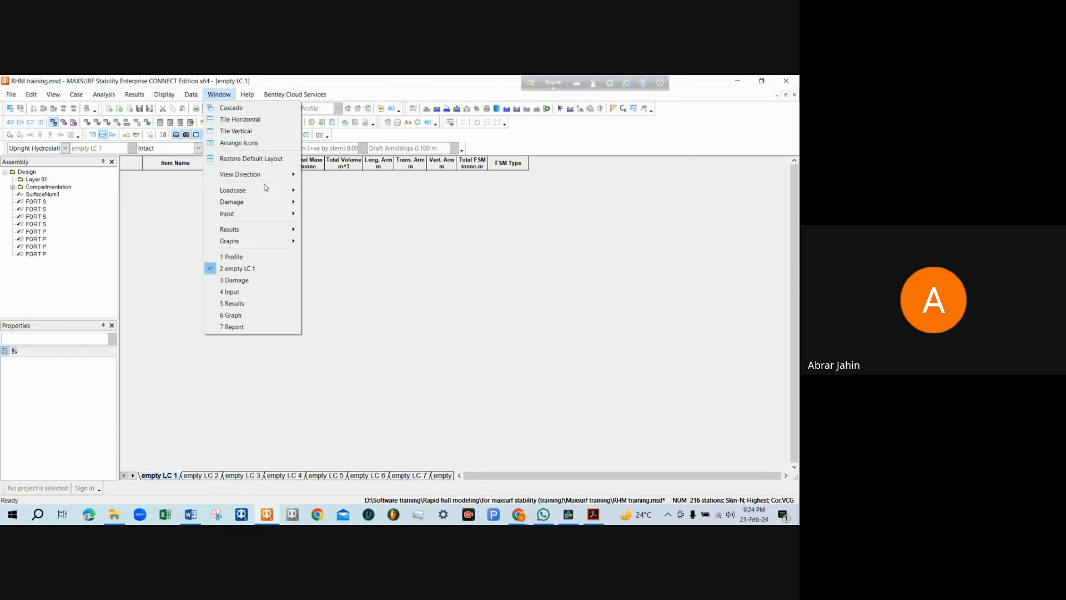
mouse_move(267, 191)
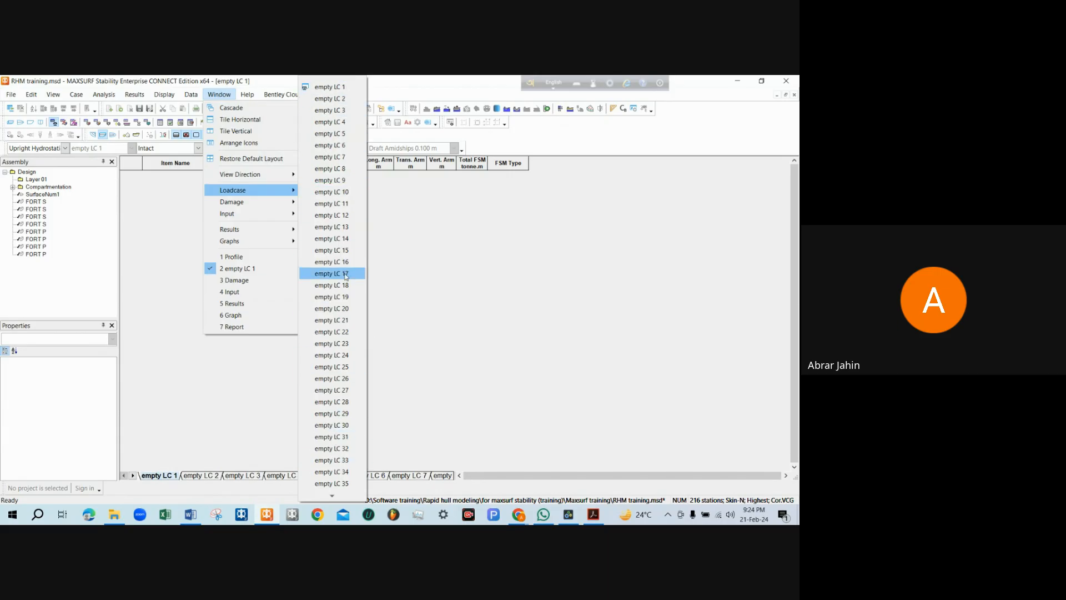
left_click(194, 185)
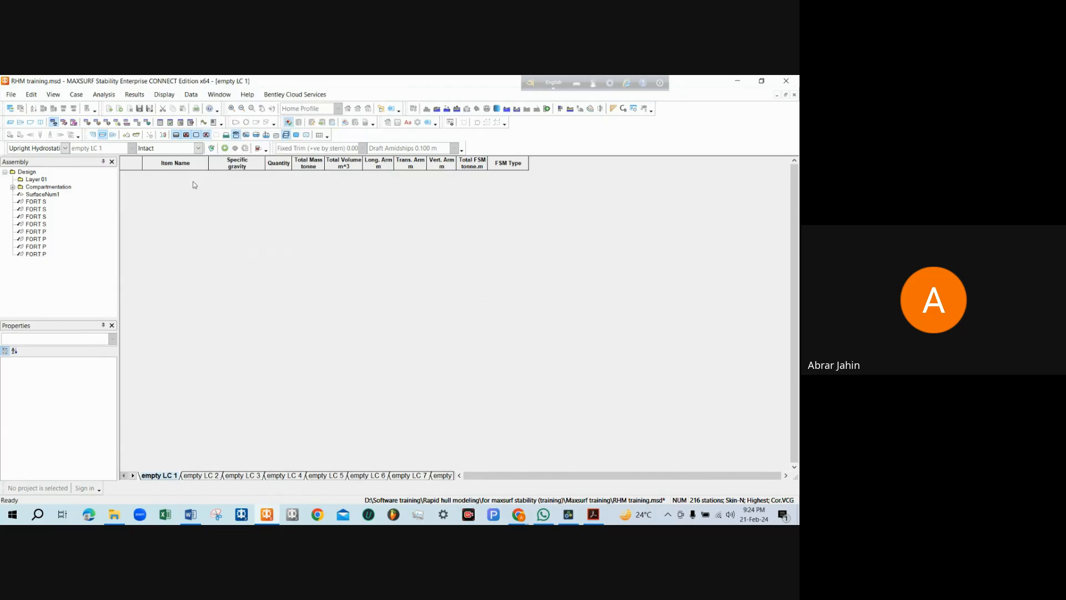
left_click(219, 95)
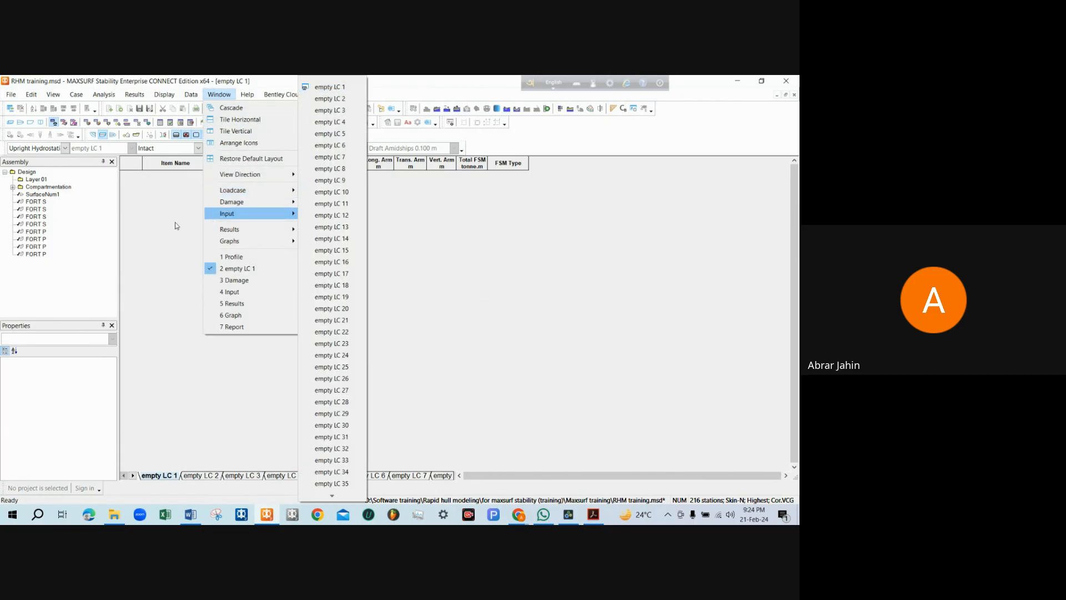
left_click(229, 202)
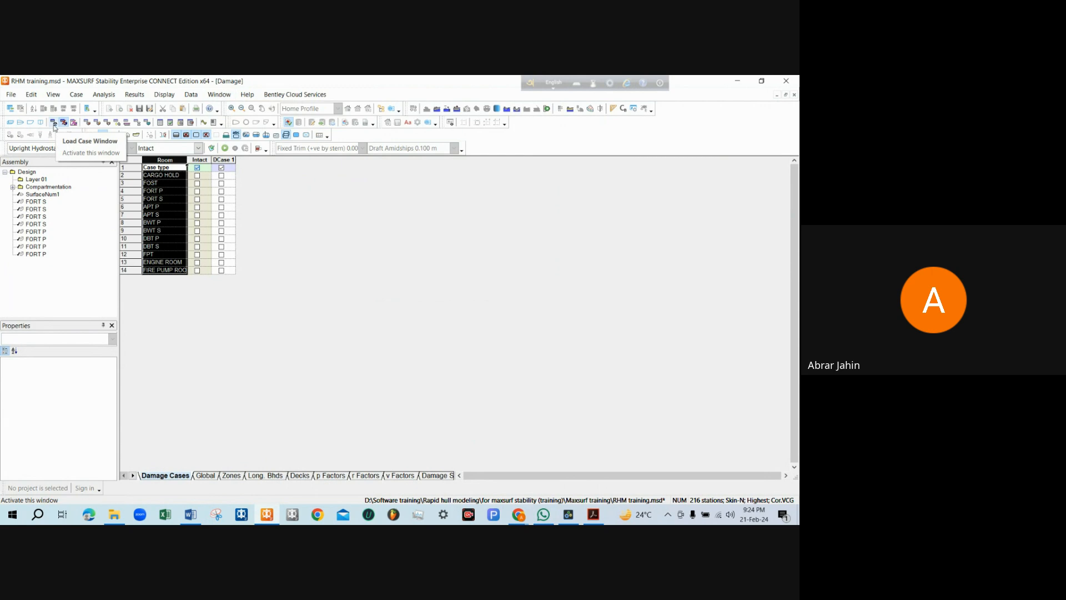
Create a new loadcase named Loaded departure with the default tank loading of 100% full
left_click(55, 123)
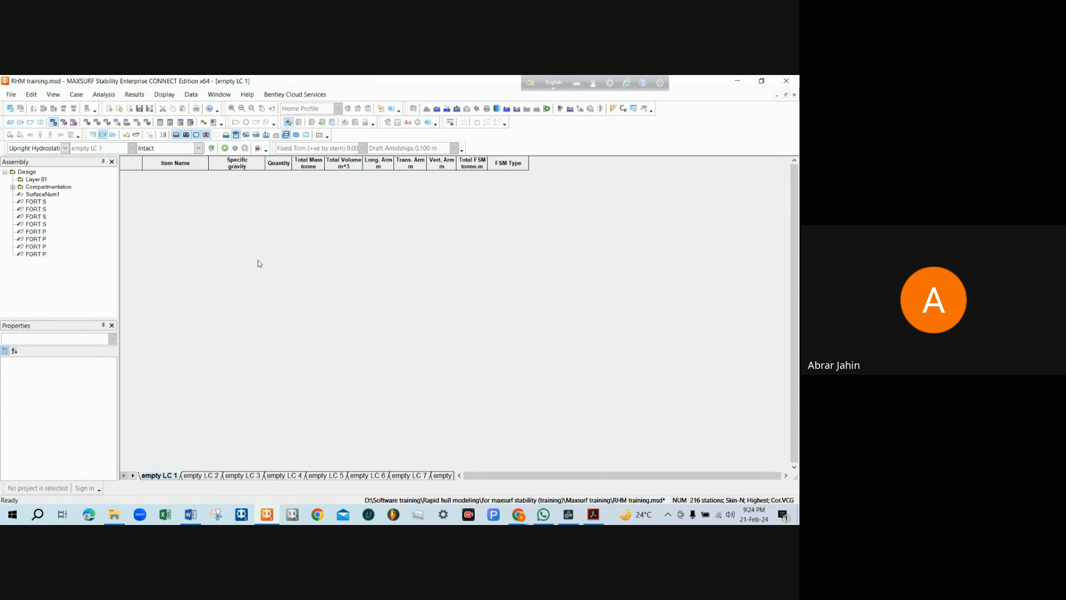
left_click(11, 95)
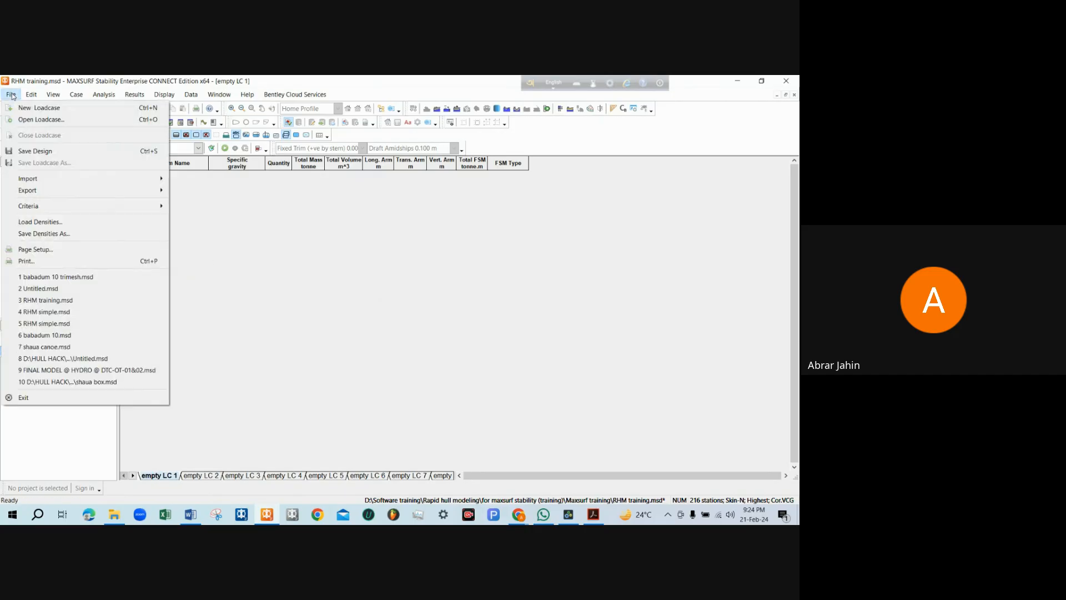
left_click(34, 105)
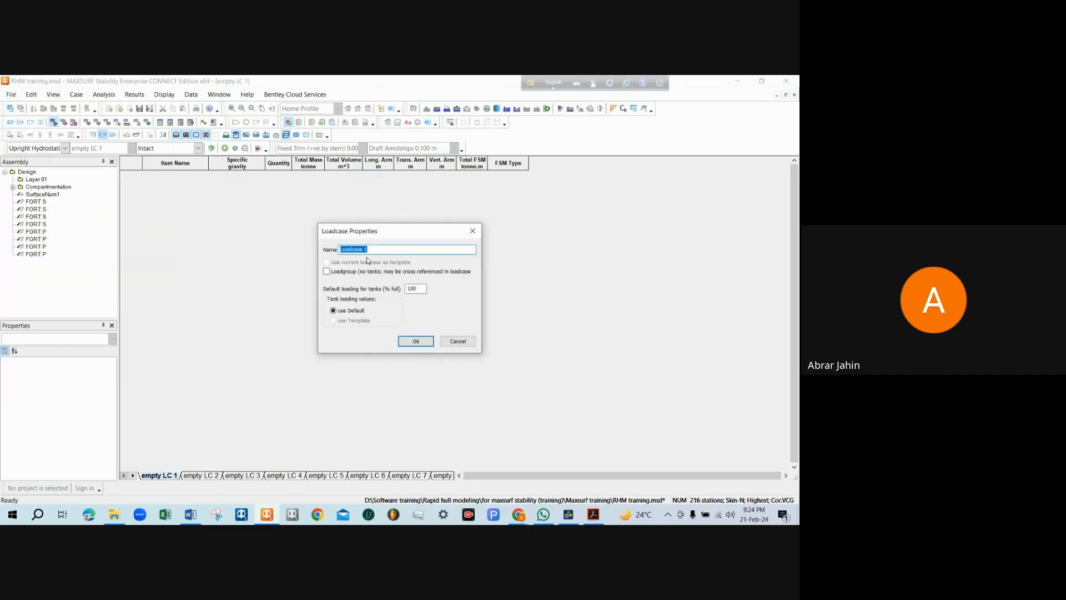
type("Loaded departur")
left_click(416, 341)
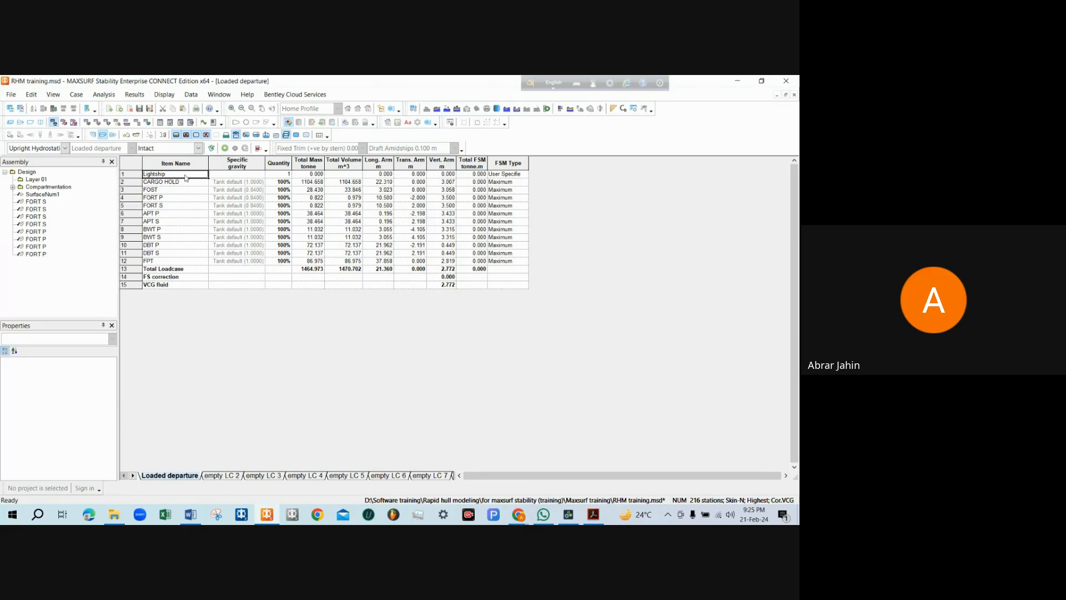
Examine the mass, volume and arm values from CARGO HOLD to FPT, plus the Lightship mass, in the Loaded departure loadcase
left_click(319, 175)
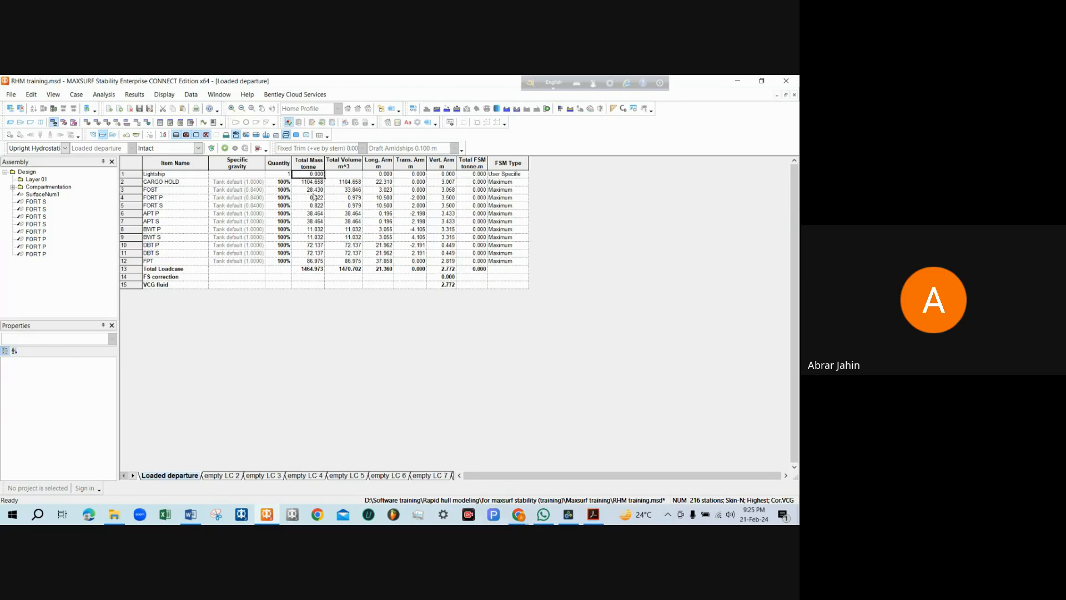
left_click_drag(311, 182, 449, 261)
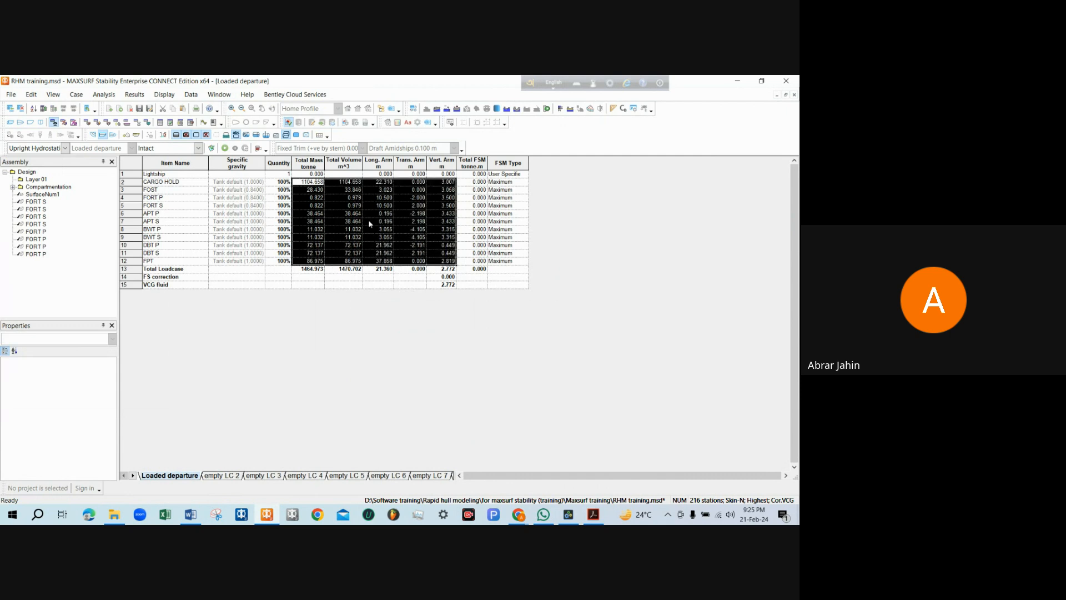
left_click(321, 175)
key("Home")
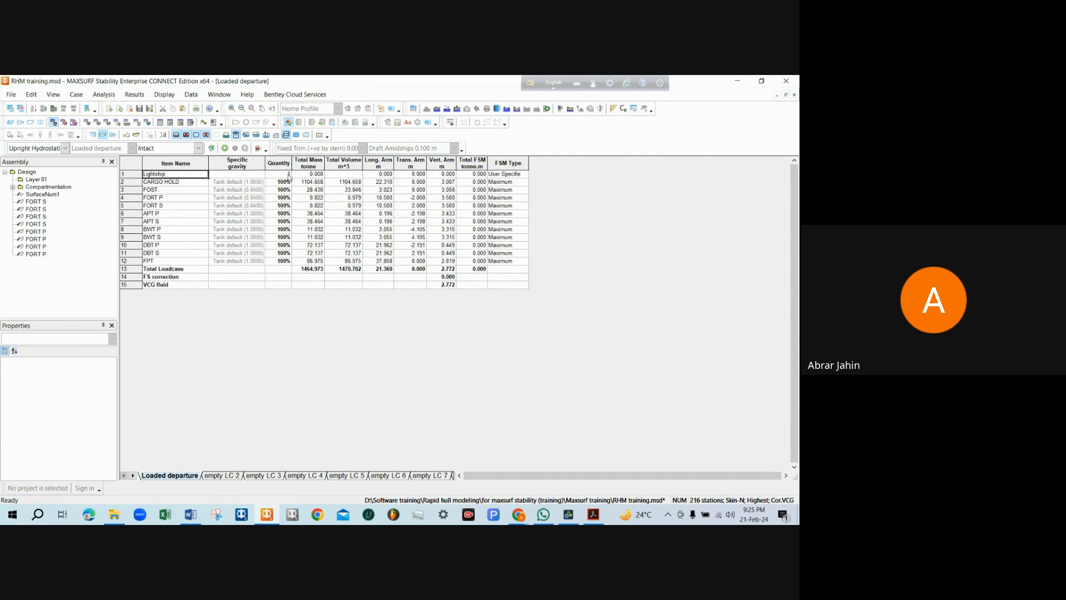
Check which Lightship cells hold the total mass and the longitudinal, transverse and vertical arms
left_click(308, 175)
left_click(373, 175)
left_click(419, 177)
left_click(441, 176)
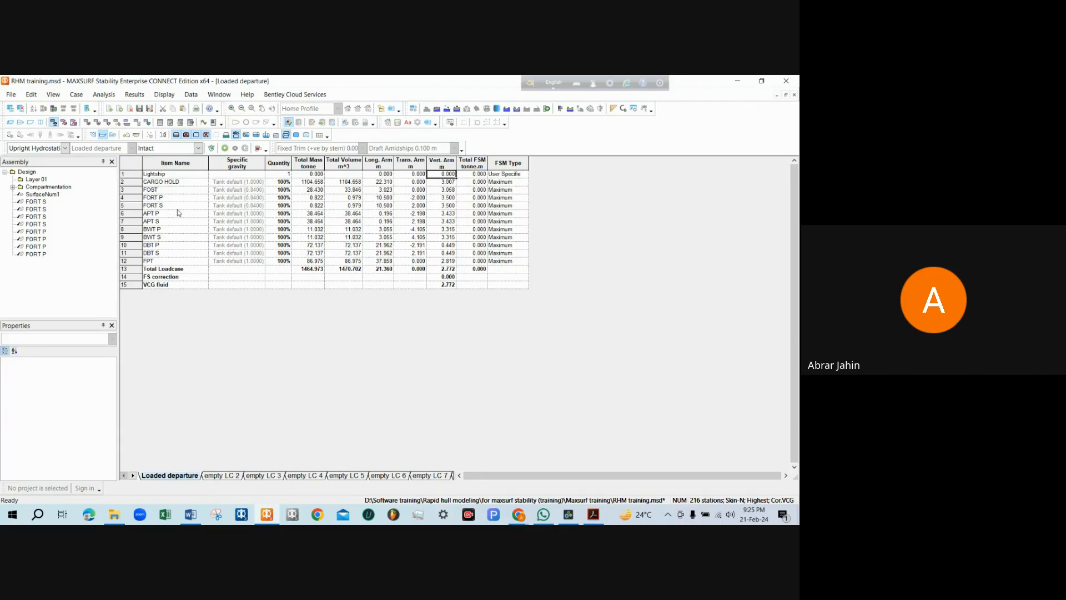
left_click(154, 177)
left_click(156, 177)
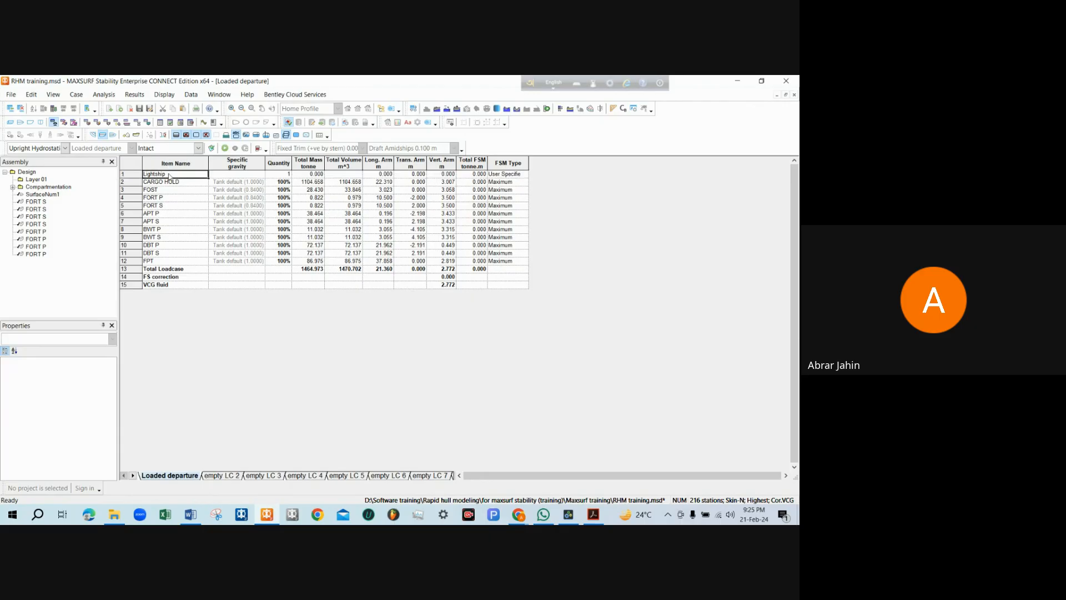
Examine the Lightship entry across its total mass, three arms, free surface moment and FSM type cells
left_click(312, 175)
left_click(390, 175)
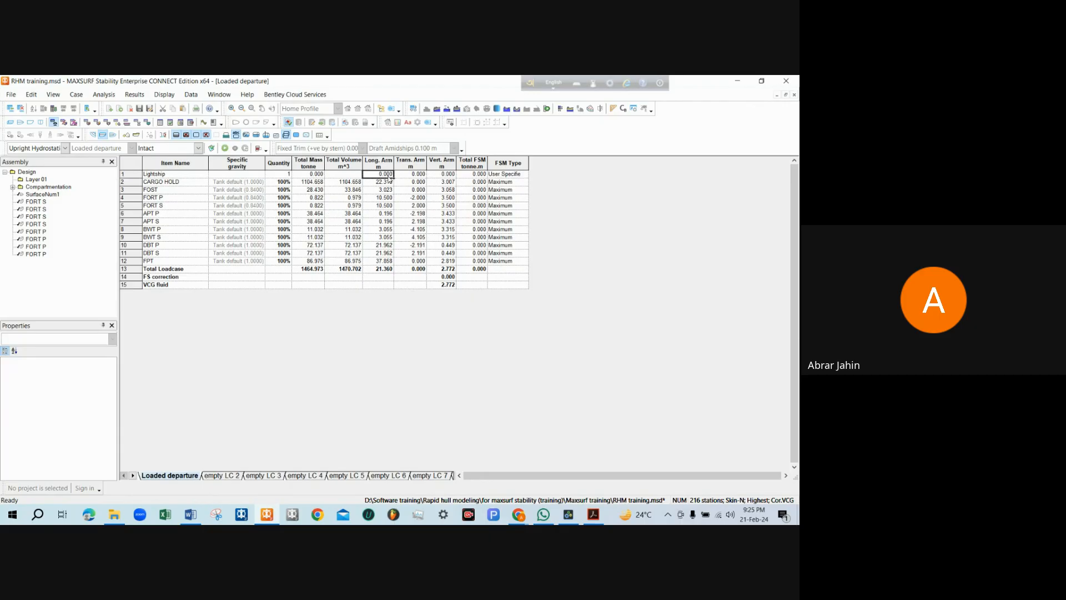
left_click(414, 176)
left_click(440, 176)
left_click(473, 175)
left_click(498, 175)
left_click(320, 177)
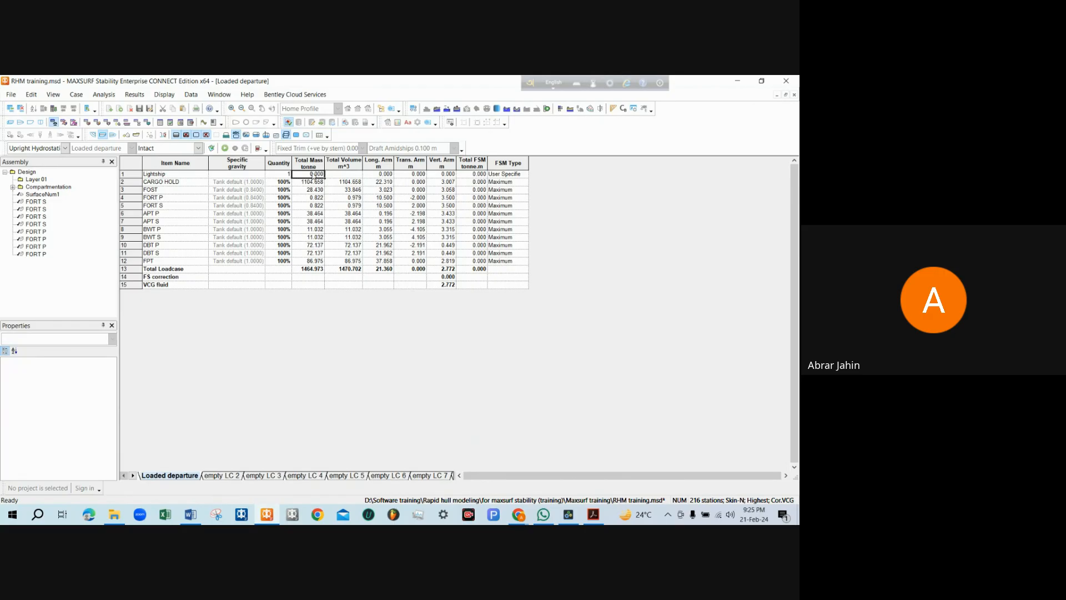
left_click(386, 176)
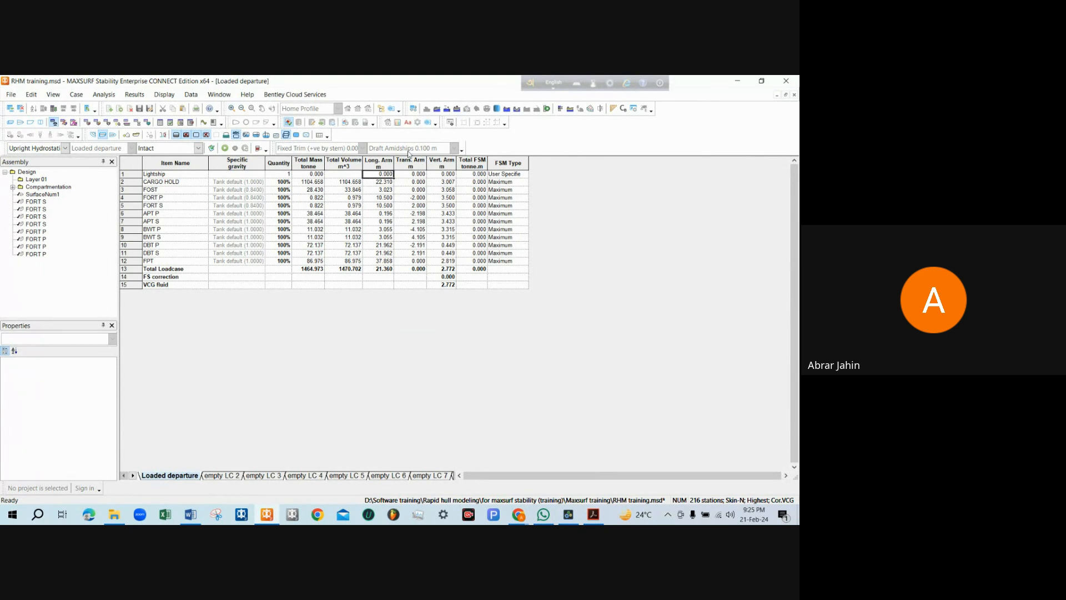
left_click(307, 177)
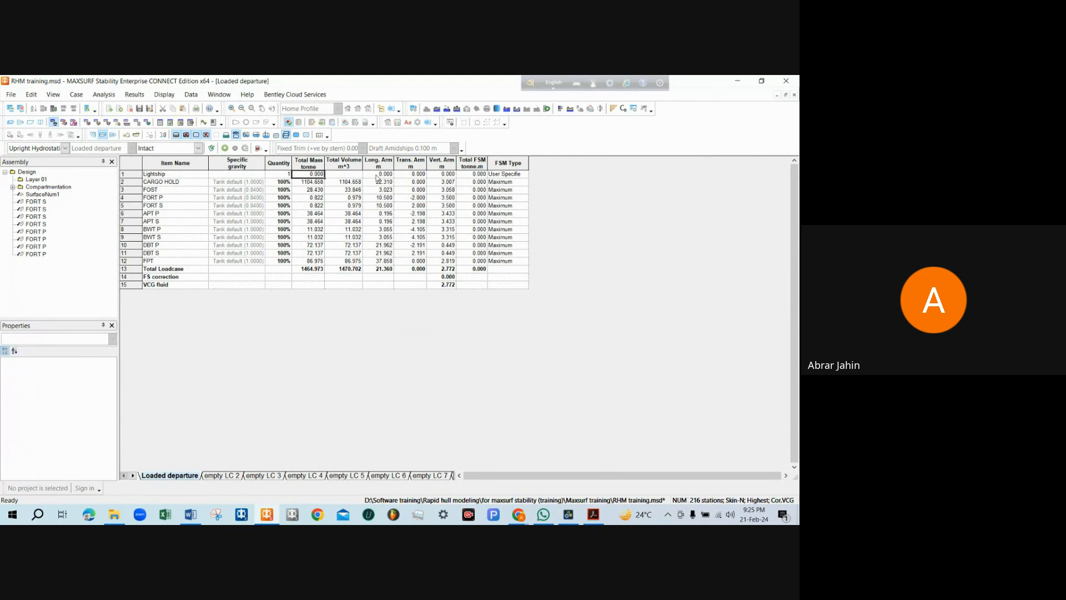
left_click(389, 176)
left_click(414, 176)
left_click(449, 175)
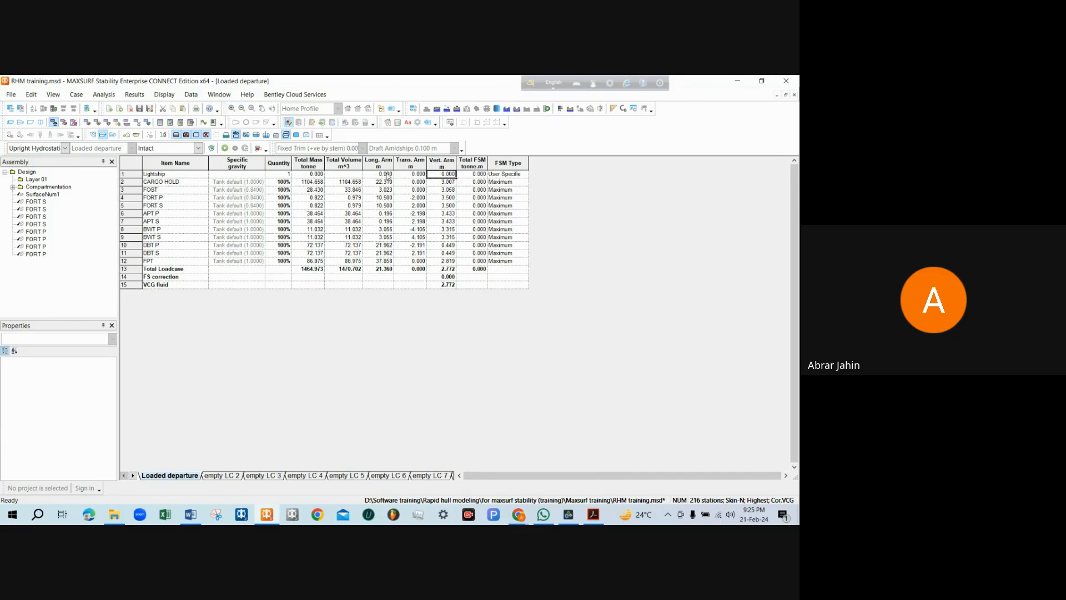
Highlight the whole Lightship row and review its mass and centre-of-gravity arm cells
left_click(132, 173)
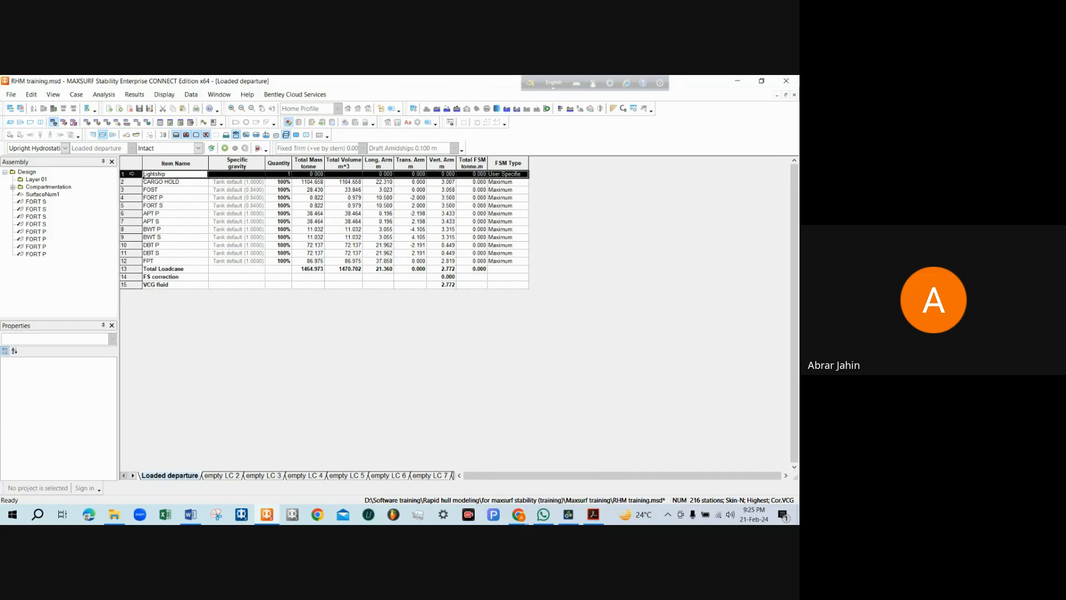
left_click(320, 177)
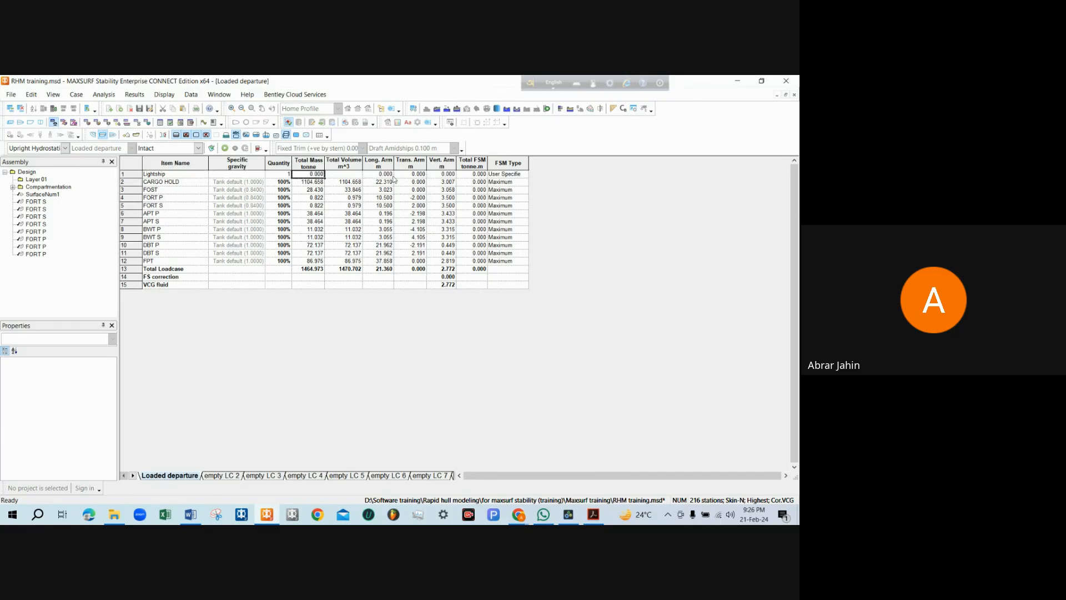
key("Right")
key("Right")
key("Right")
left_click(385, 178)
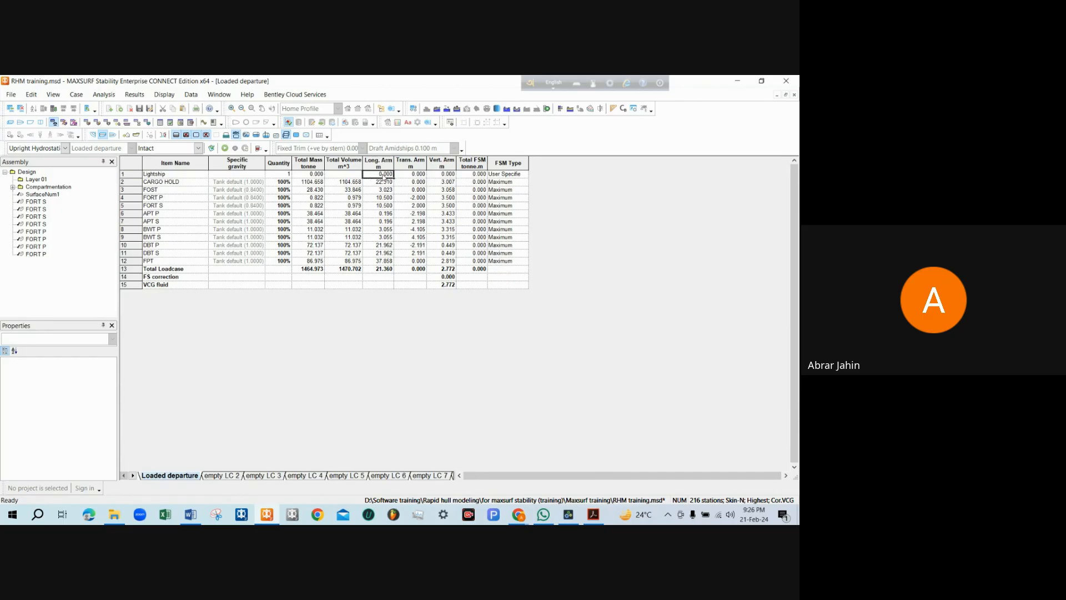
left_click(403, 178)
left_click(444, 176)
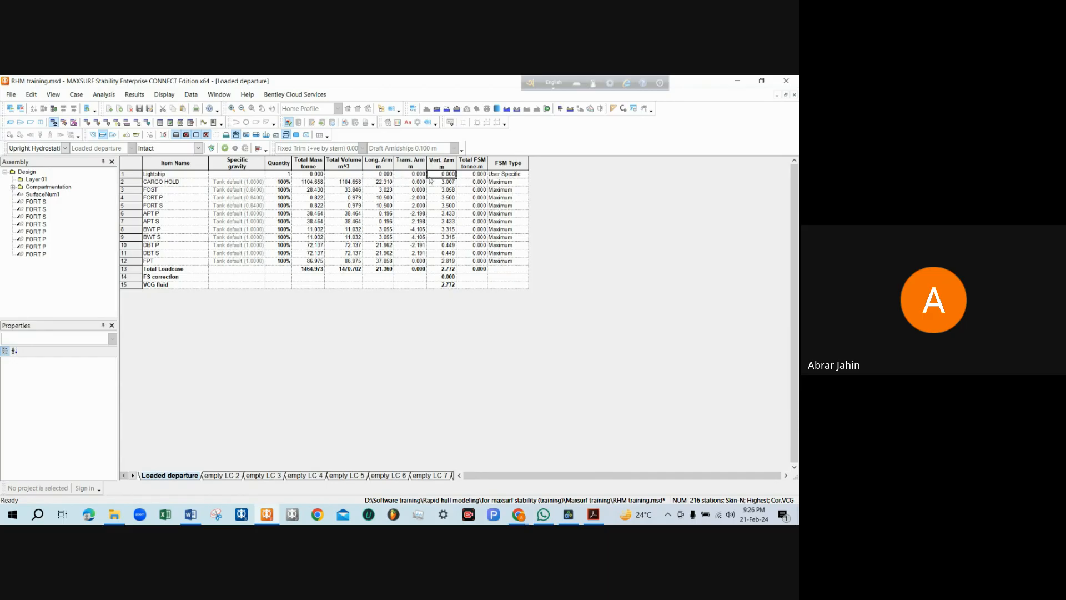
left_click(383, 177)
left_click(130, 175)
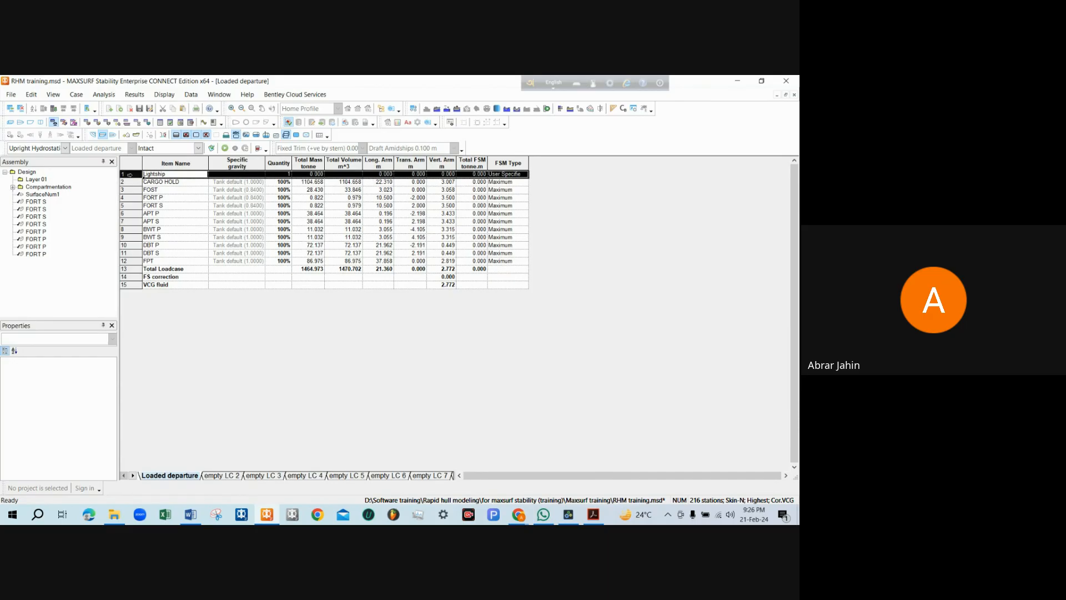
left_click(317, 175)
left_click(378, 177)
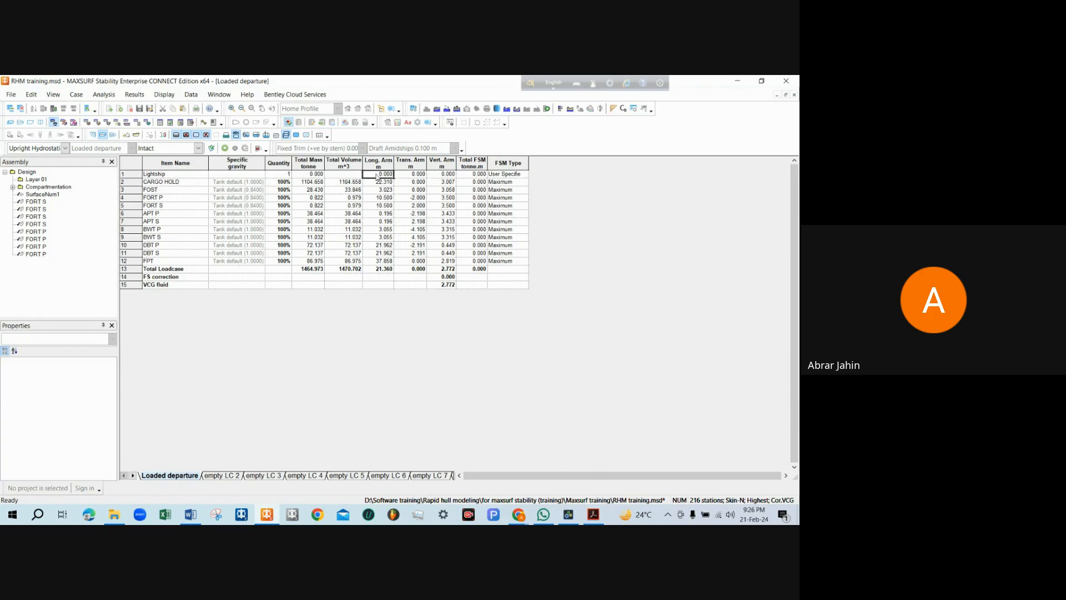
left_click(410, 176)
left_click(452, 176)
Switch to the Word hydrostatics table and highlight the row for the 3.200 m draft in yellow
left_click(192, 514)
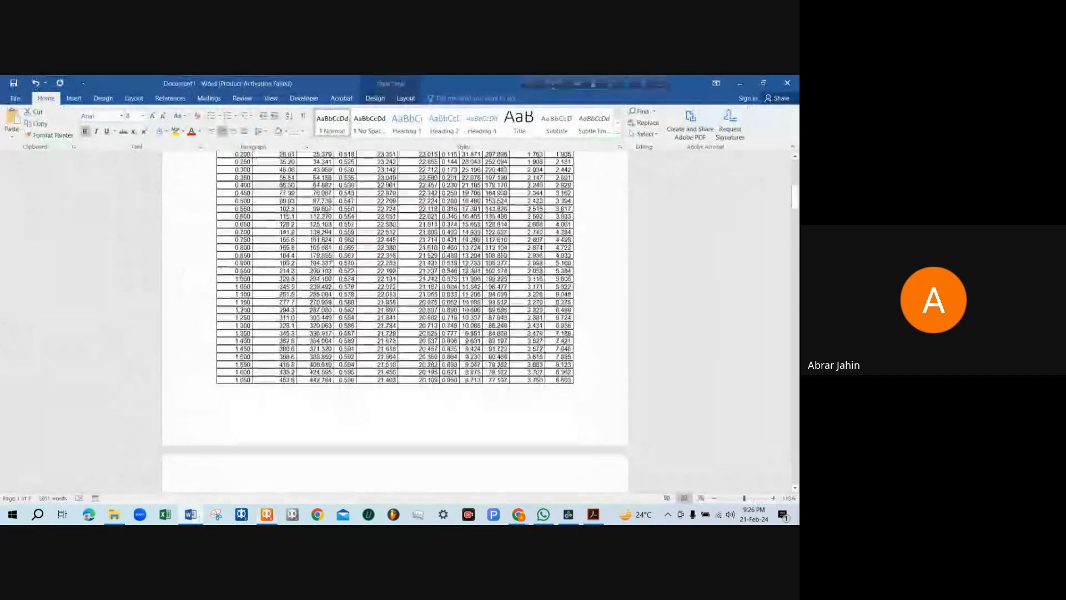
scroll(287, 322, "down", 15)
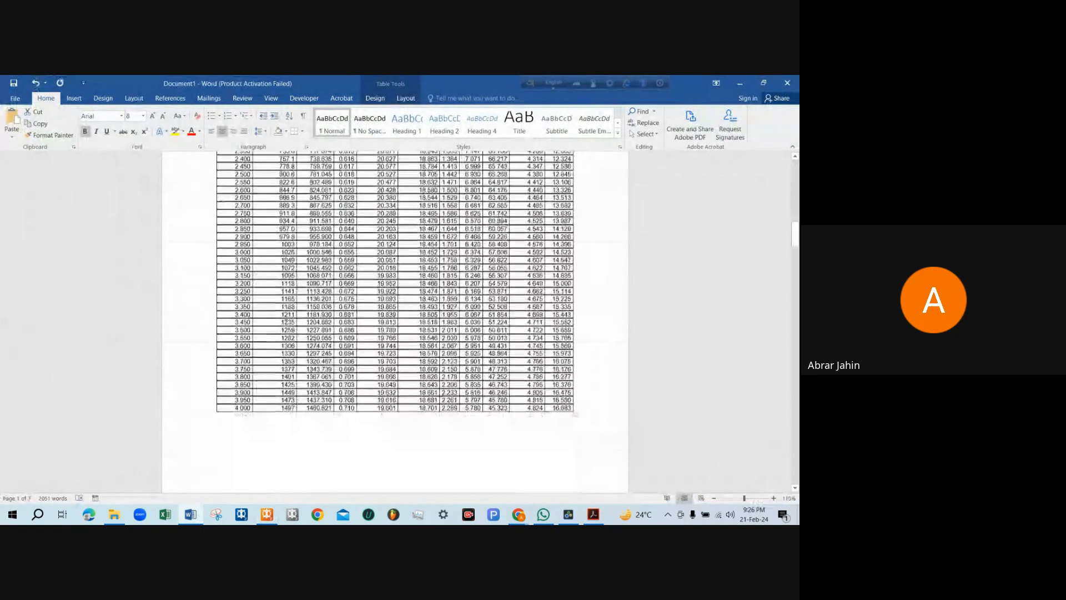
scroll(286, 322, "down", 5)
scroll(287, 322, "up", 5)
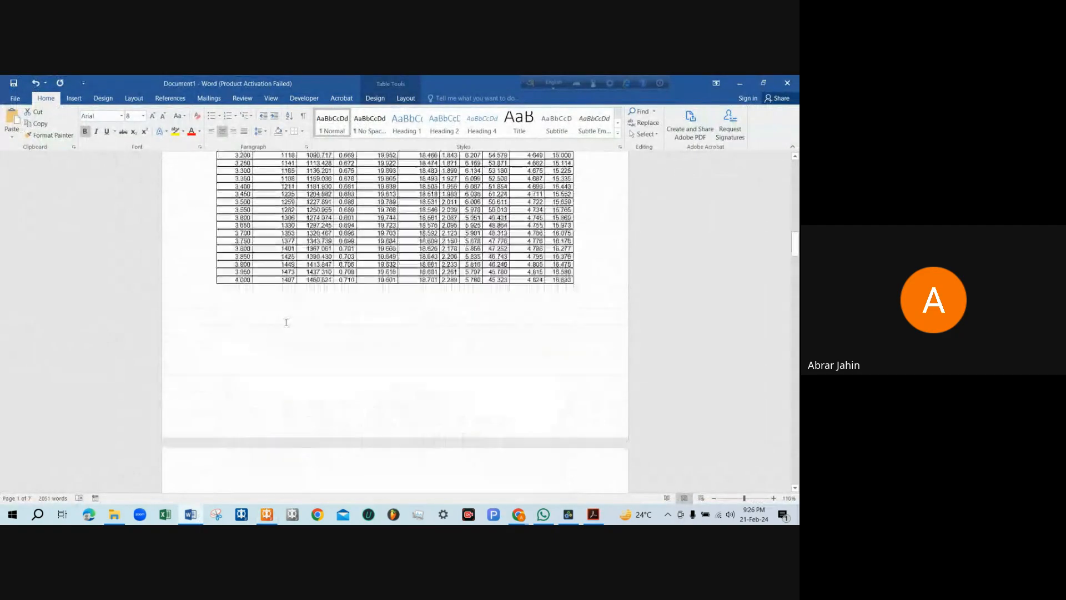
scroll(286, 322, "up", 8)
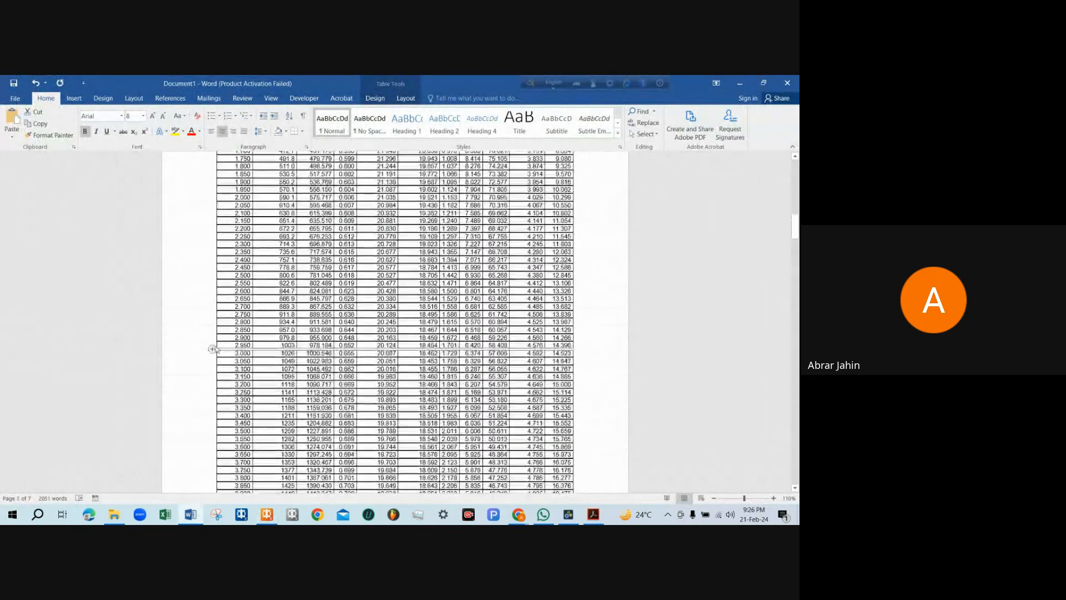
scroll(177, 340, "down", 1)
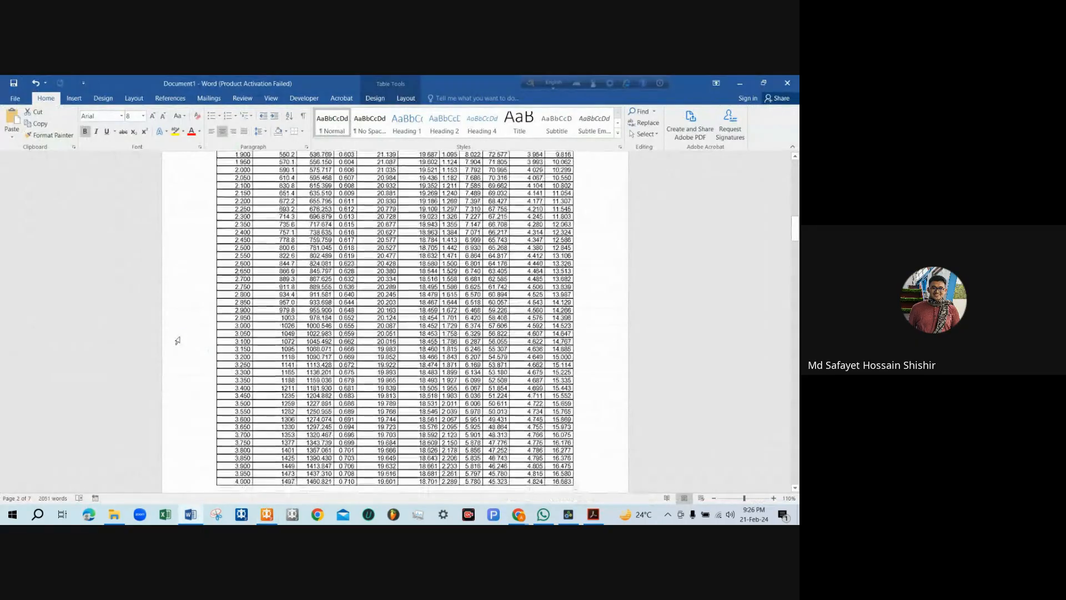
left_click(183, 360)
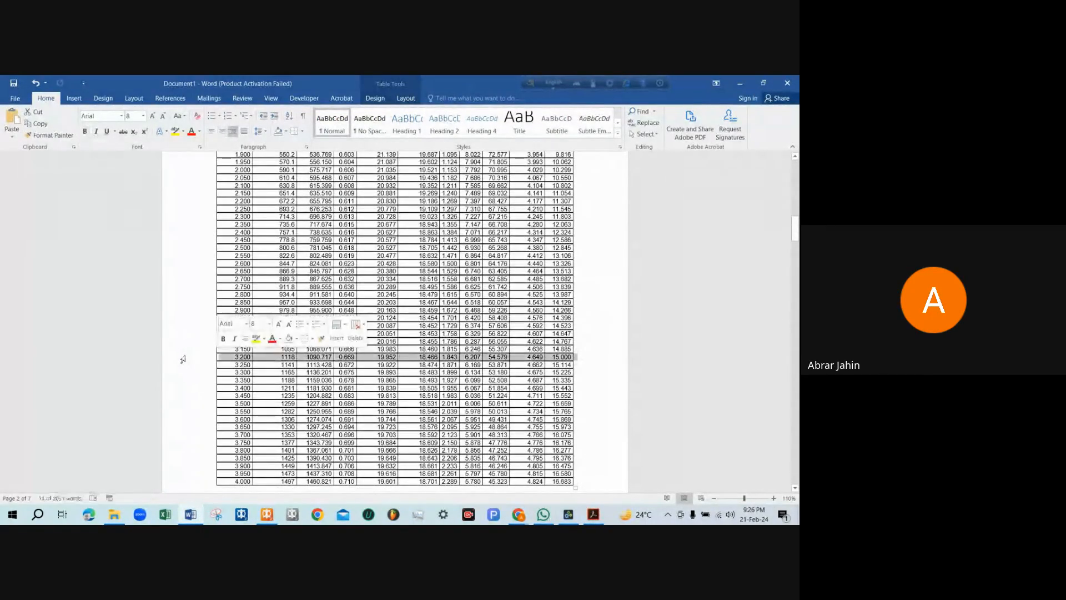
left_click(175, 131)
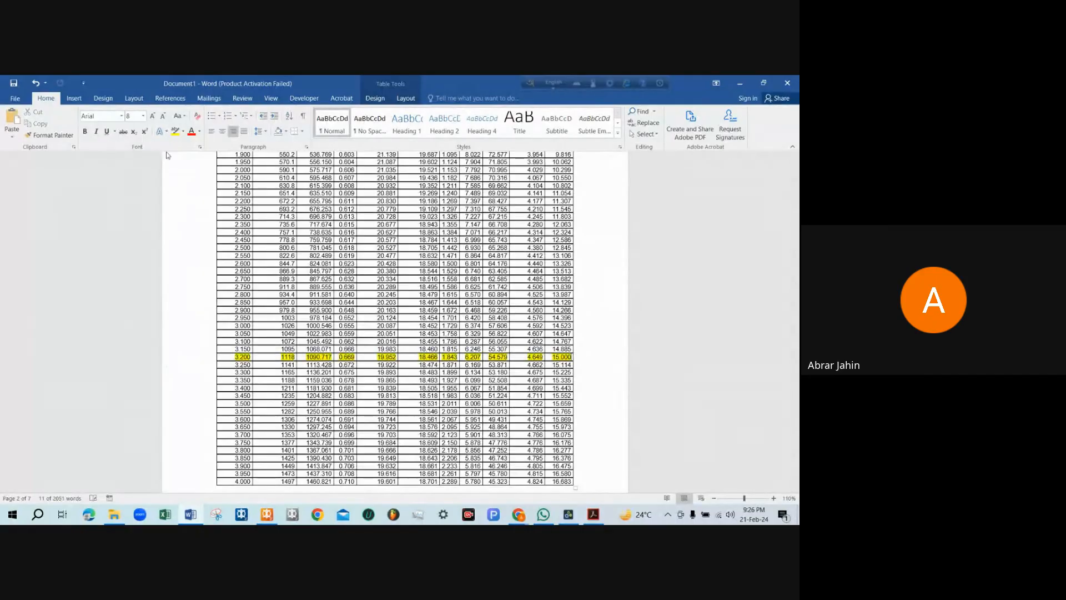
scroll(273, 250, "up", 2)
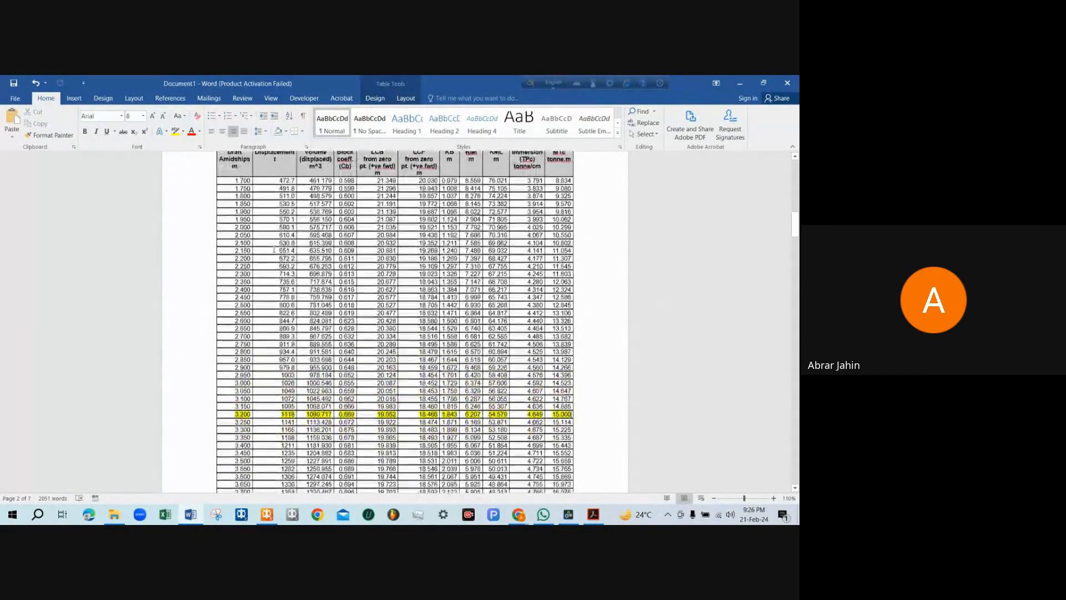
scroll(274, 250, "up", 1)
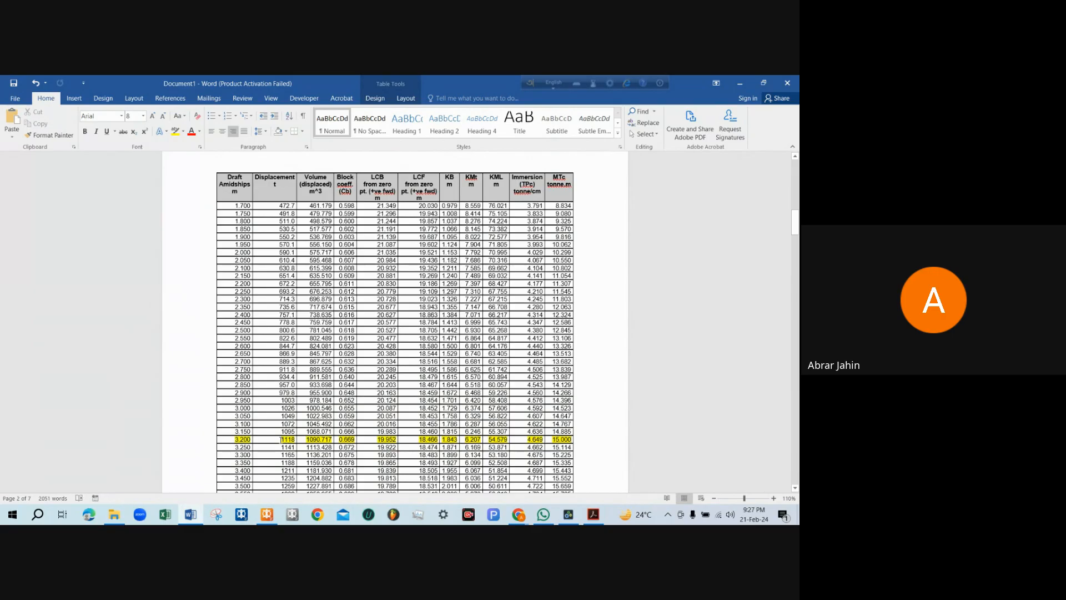
Open Calculator and multiply the 1118 t displacement by 0.22 to estimate the lightship mass
left_click(10, 516)
type("cal")
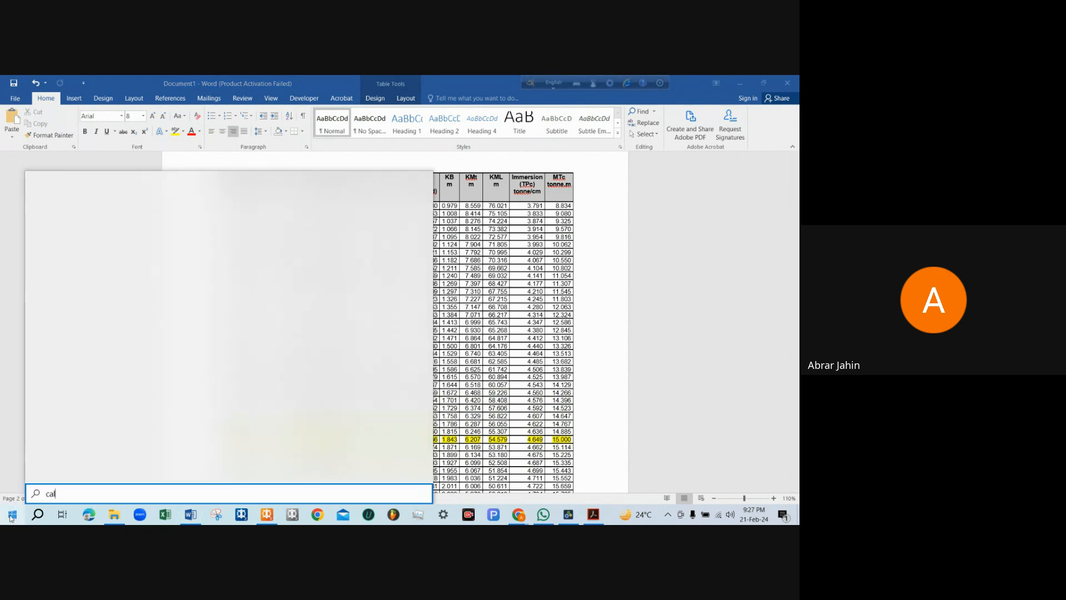
key("Return")
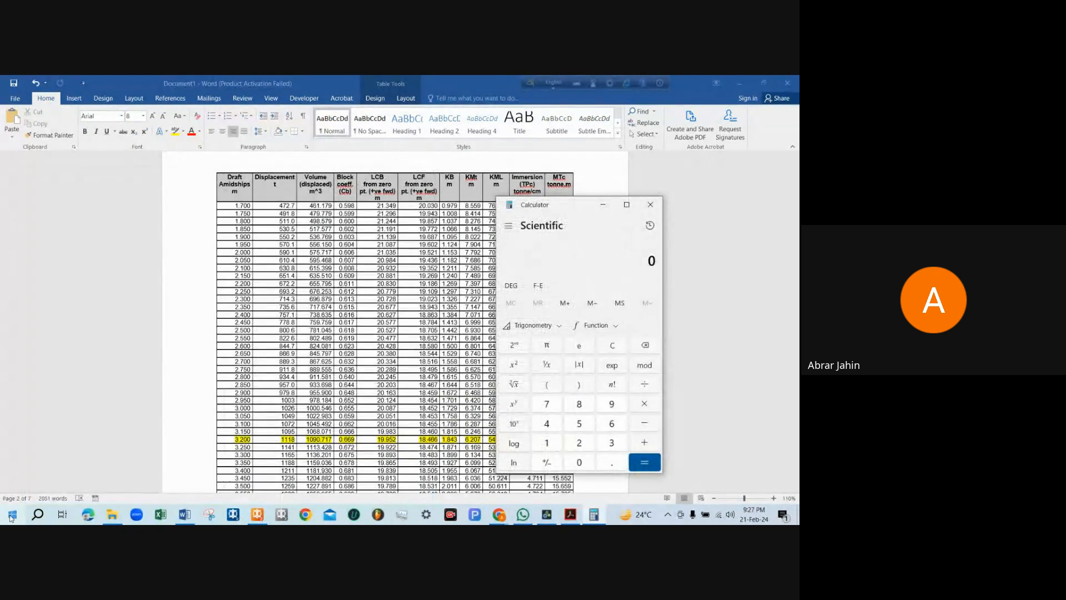
type("1118 ×*0.22")
key("Return")
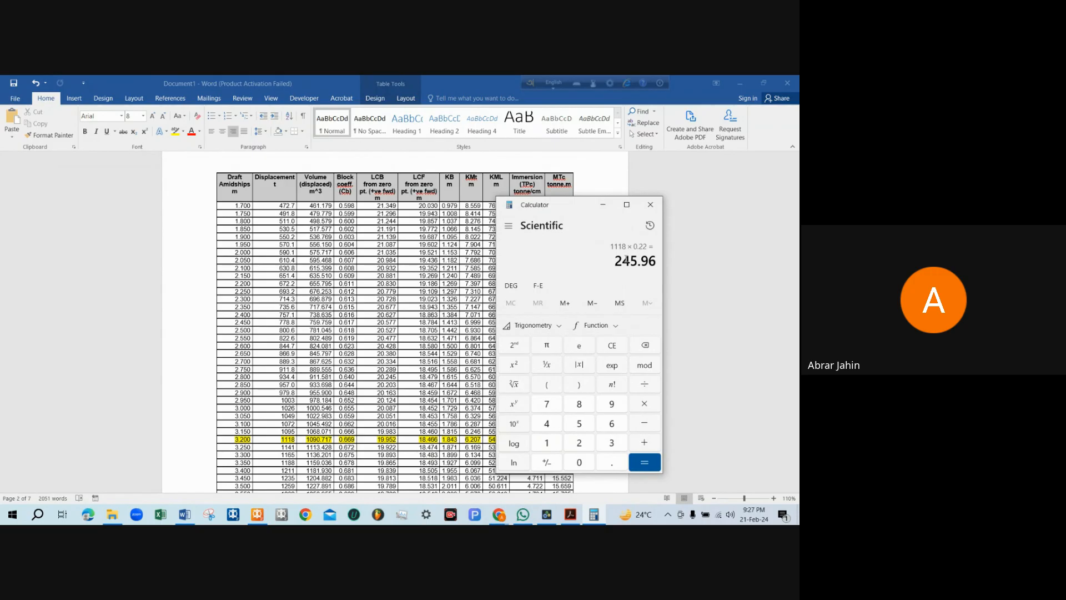
Switch to MAXSURF Stability, set the Lightship total mass to 246 tonne in the Loaded departure loadcase, and save the design
left_click_drag(615, 261, 657, 261)
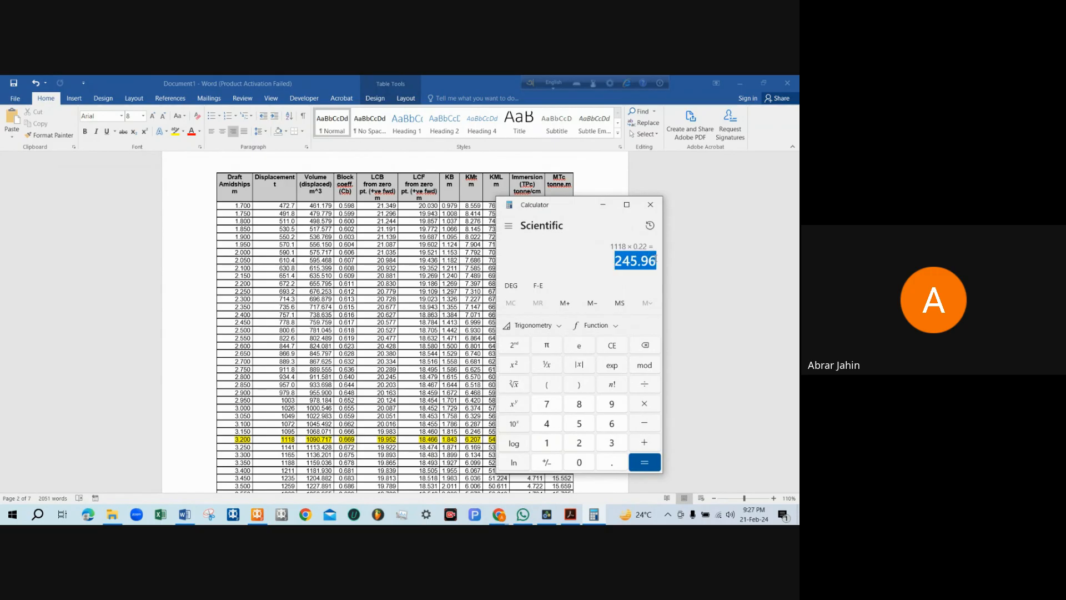
left_click(632, 286)
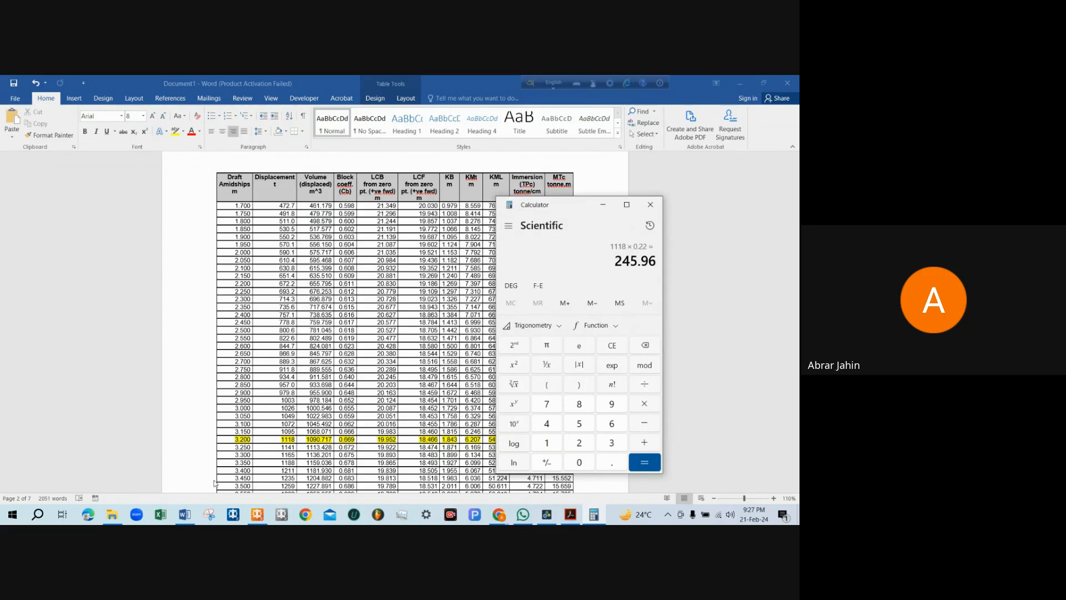
mouse_move(188, 513)
left_click_drag(618, 262, 658, 261)
left_click(257, 514)
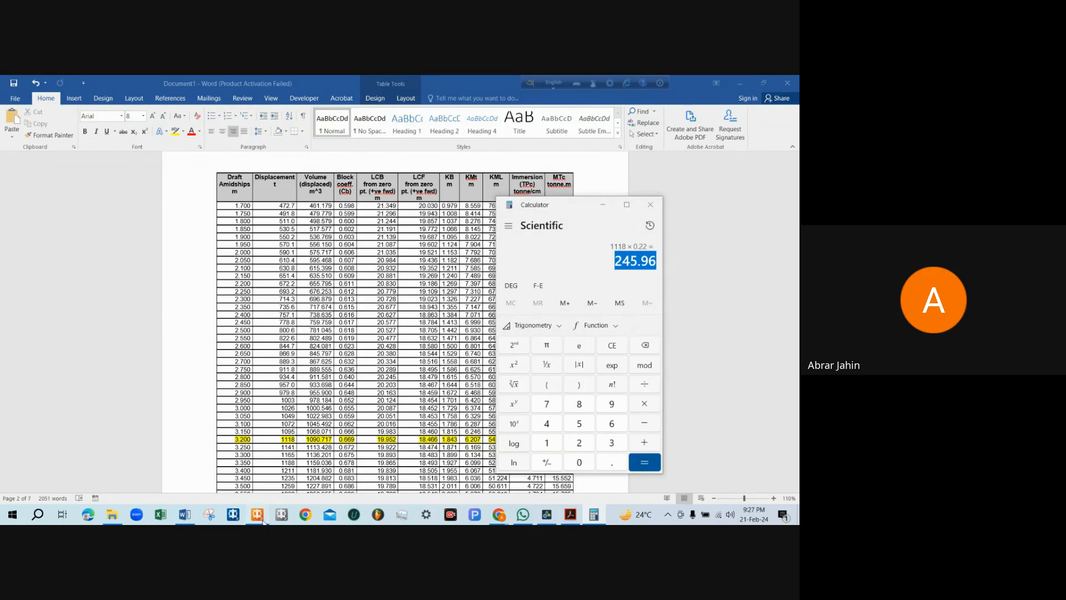
left_click(317, 177)
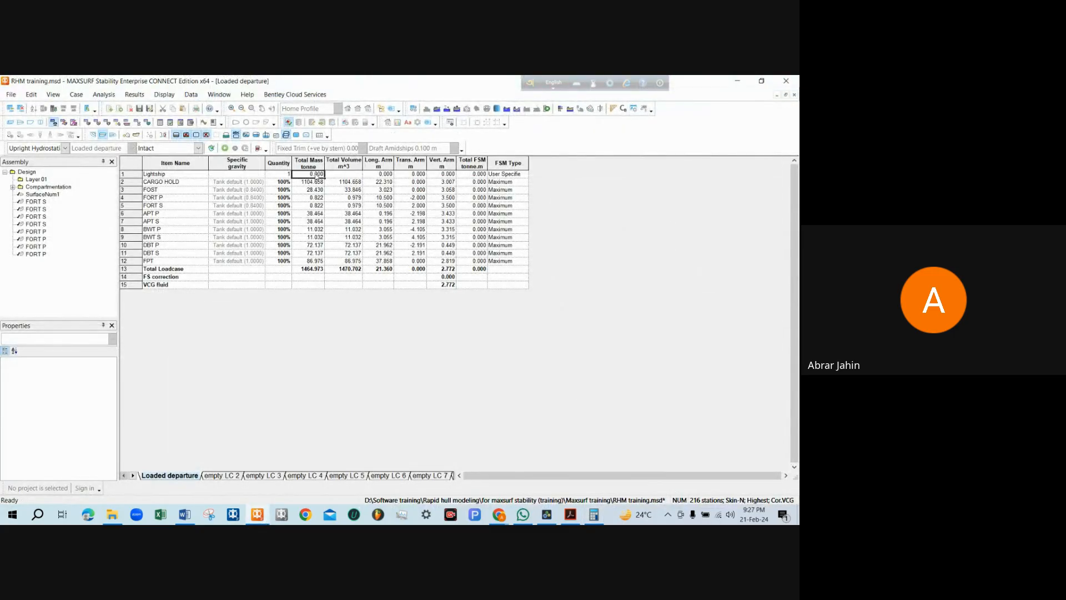
type("246")
left_click(390, 176)
key("ctrl+s")
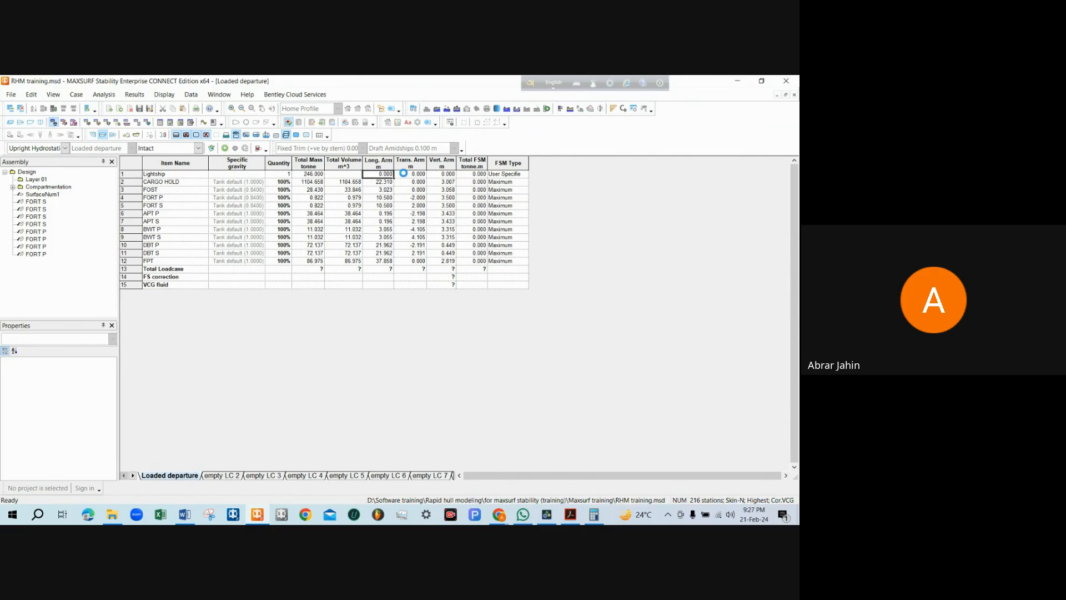
left_click(403, 177)
left_click(440, 178)
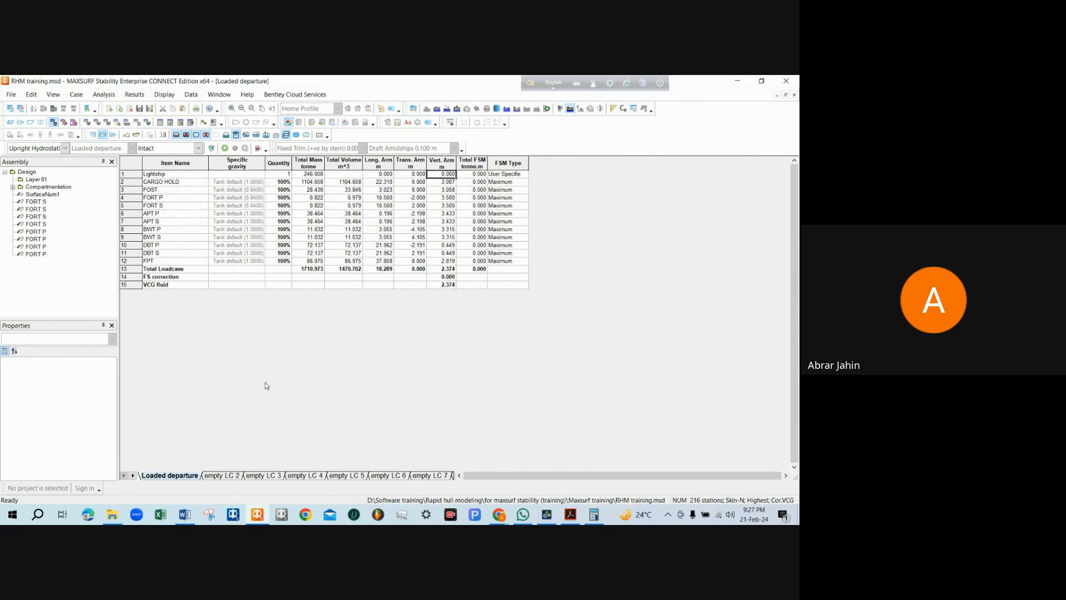
Open RHM simple (tanks visual).3dm from the for maxsurf stability (training) folder in Rhinoceros and view the ship from the bow
mouse_move(112, 515)
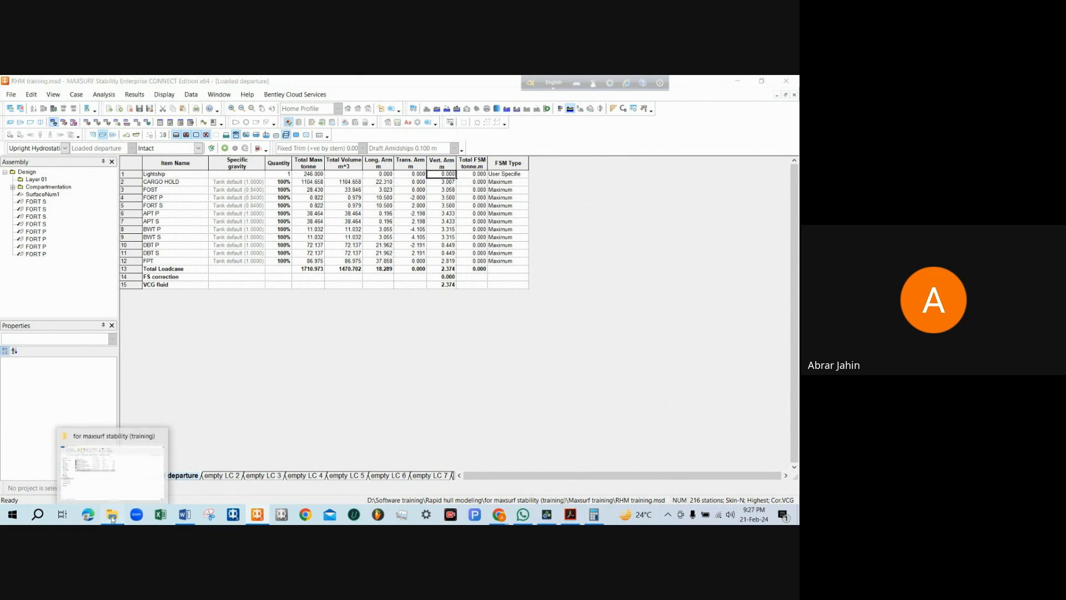
left_click(139, 472)
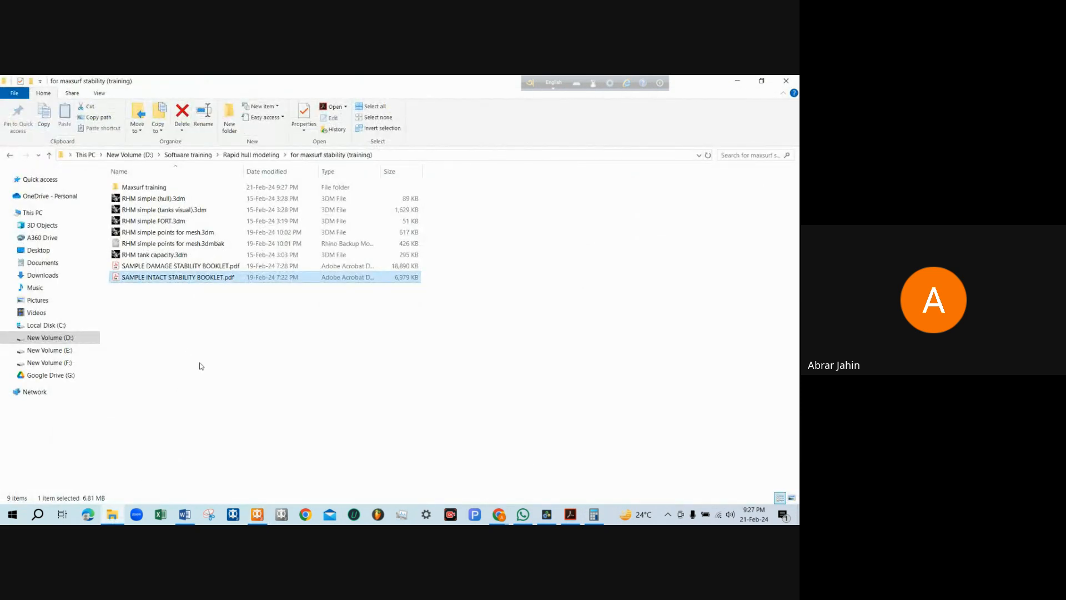
double_click(190, 211)
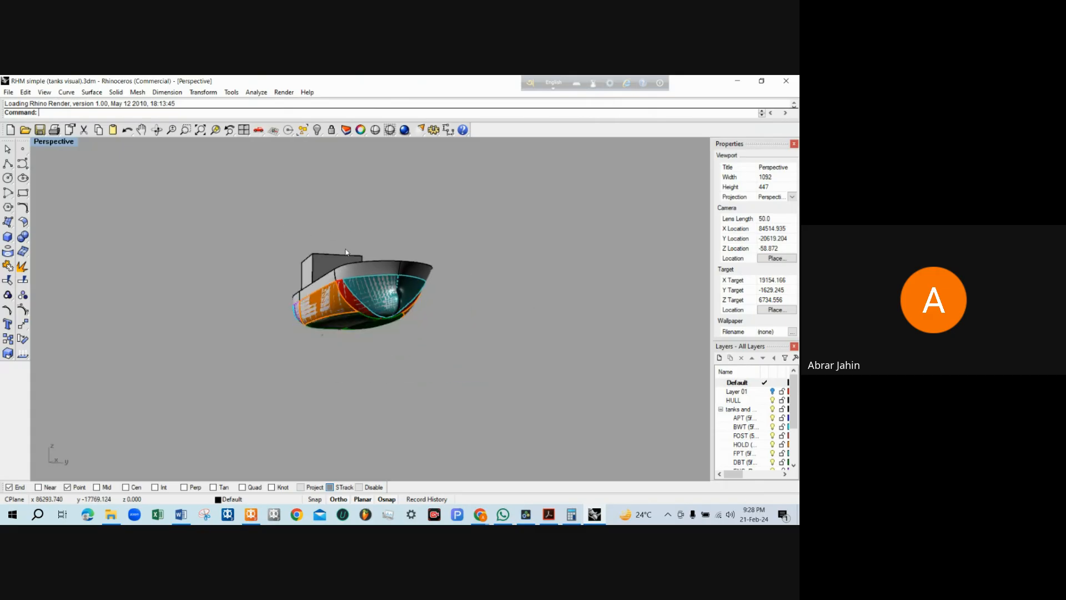
left_click_drag(346, 251, 356, 311)
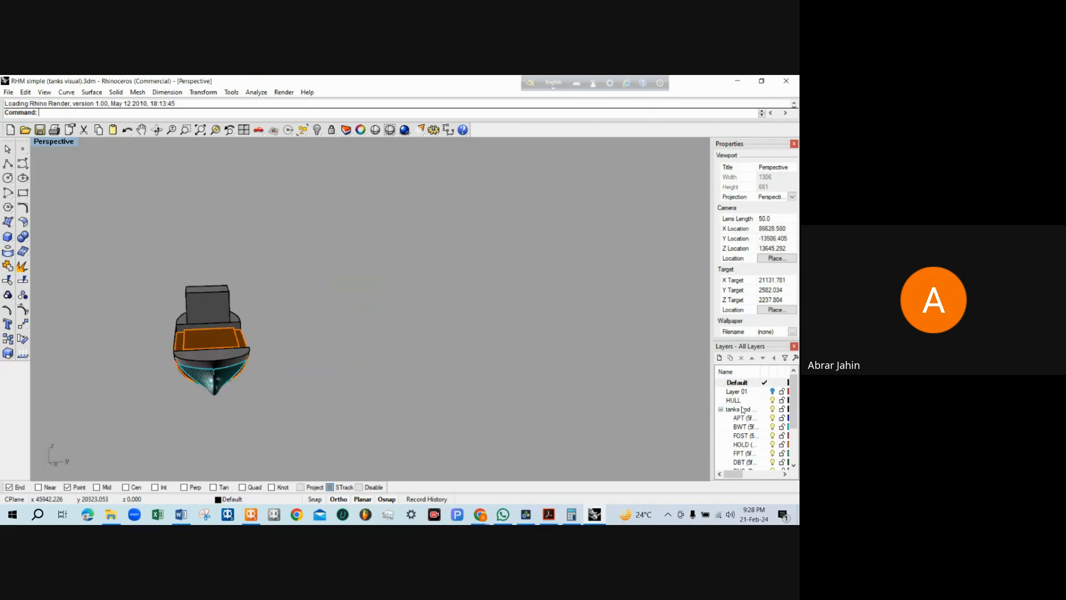
Enlarge the layer list and move the SUPER layer out of the tanks group, placing it between Layer 01 and HULL
left_click_drag(794, 408, 798, 442)
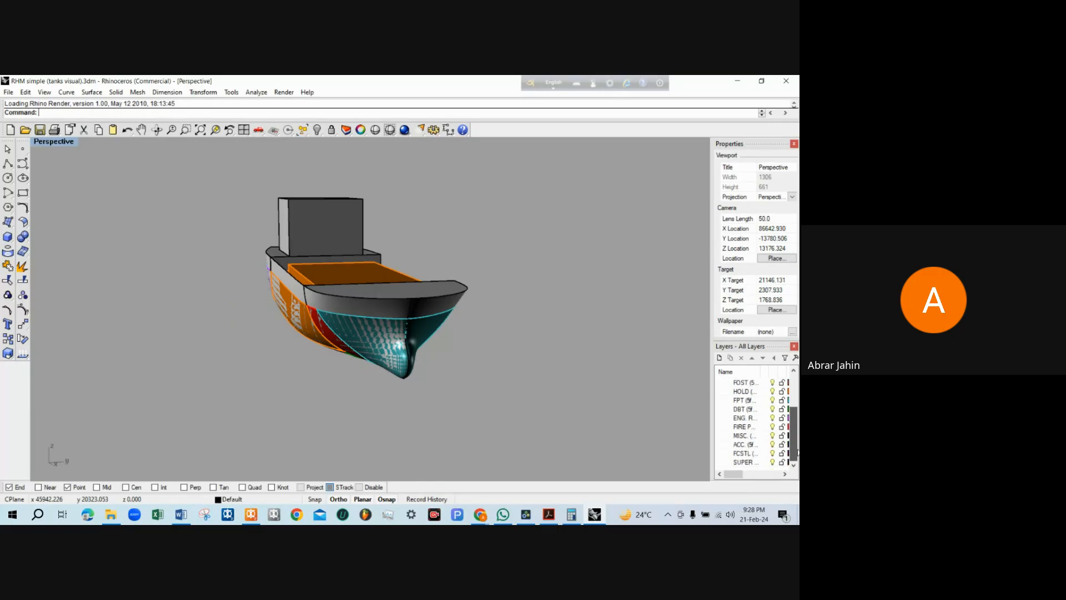
left_click(761, 464)
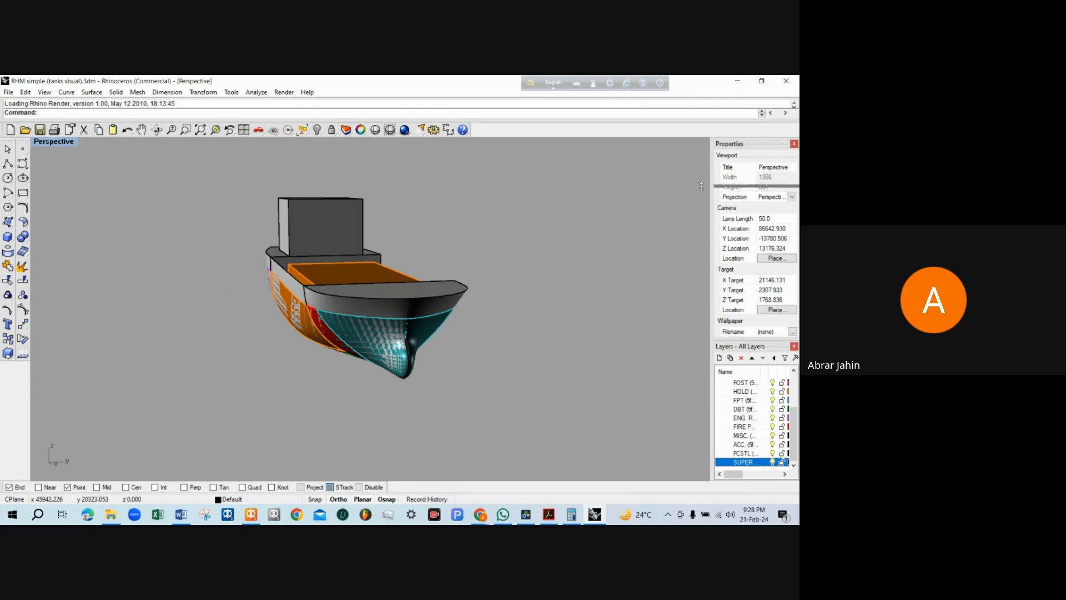
left_click(728, 143)
left_click_drag(743, 362, 744, 407)
left_click(752, 205)
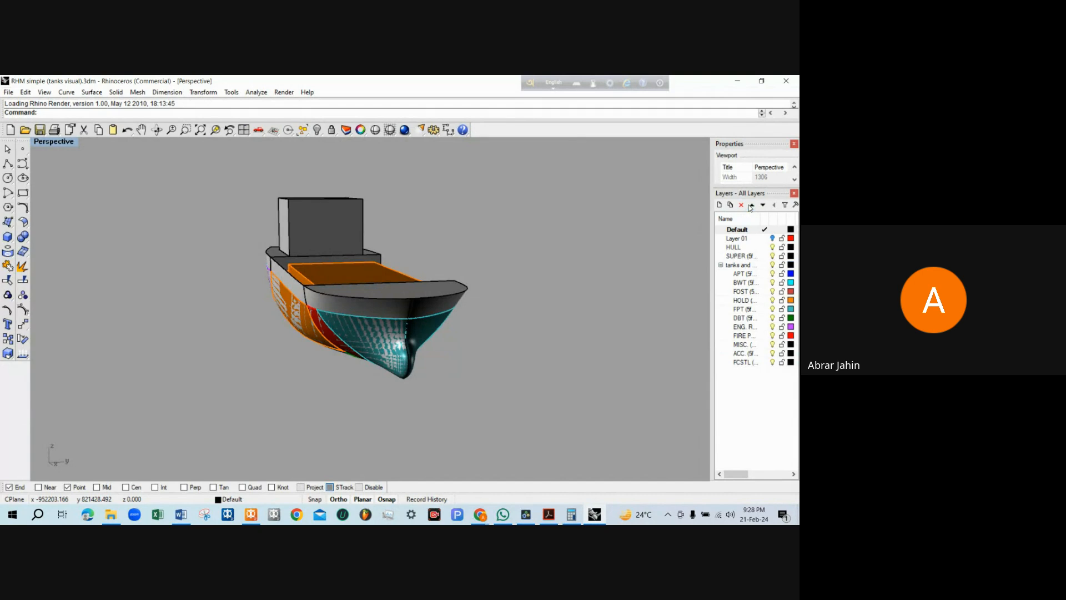
left_click(752, 205)
left_click(752, 205)
left_click(752, 205)
left_click(763, 205)
left_click(763, 205)
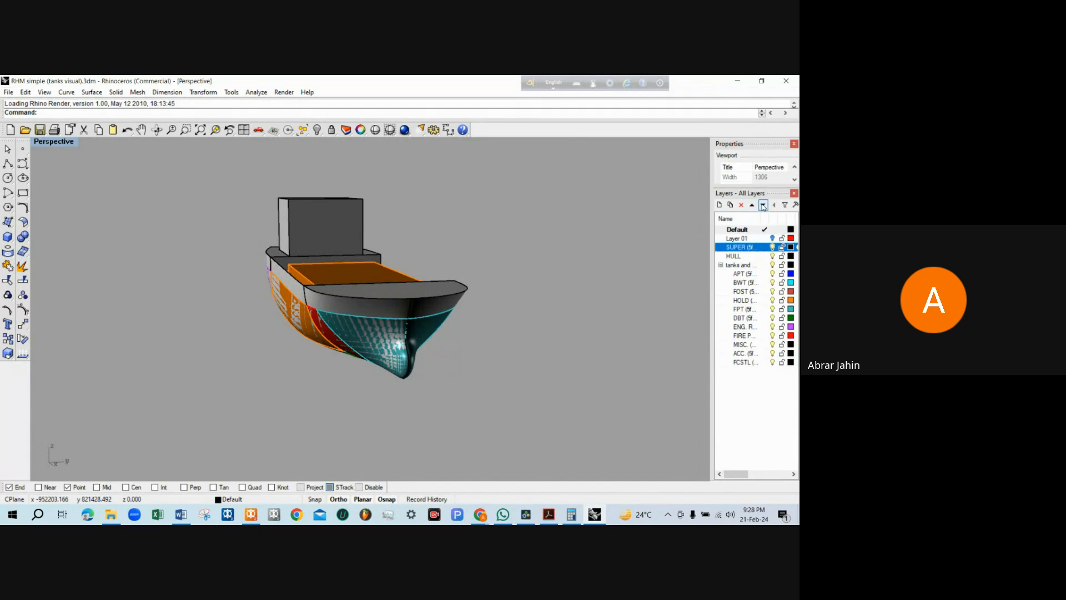
left_click(774, 265, "ctrl")
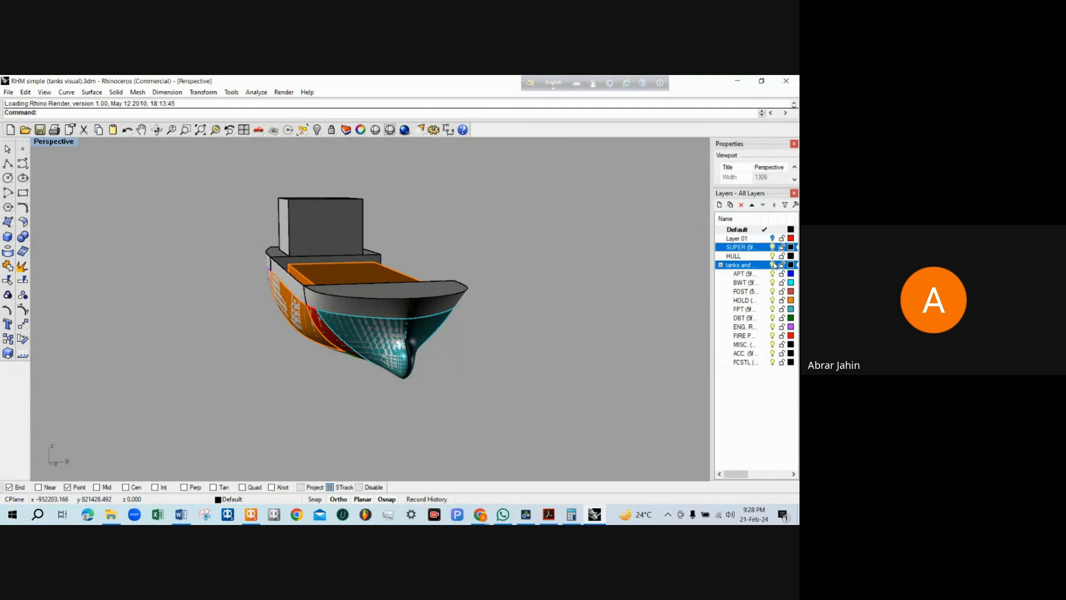
left_click(772, 266)
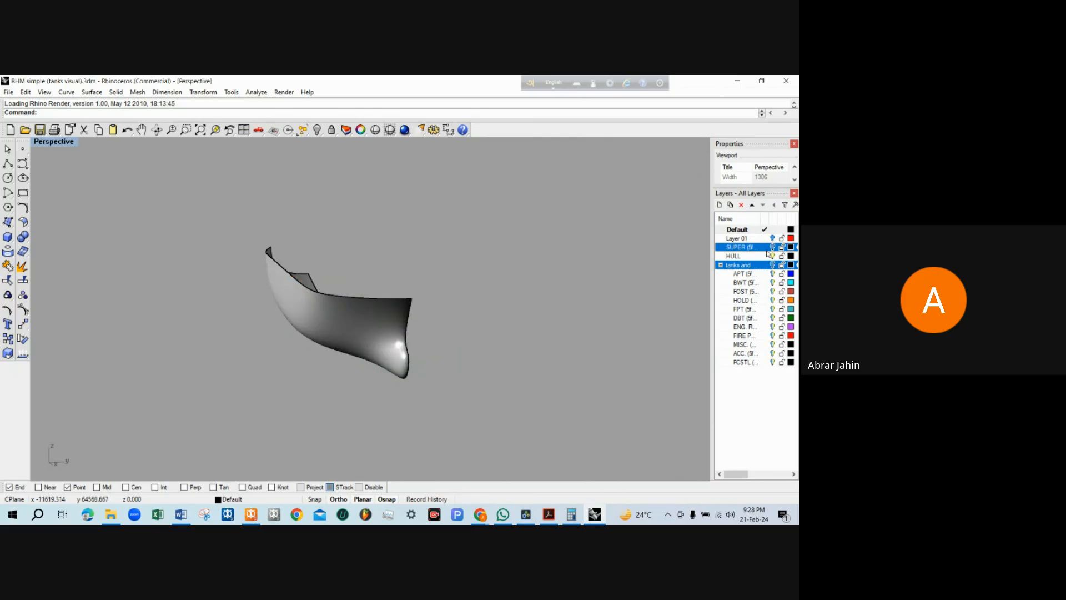
left_click(772, 248)
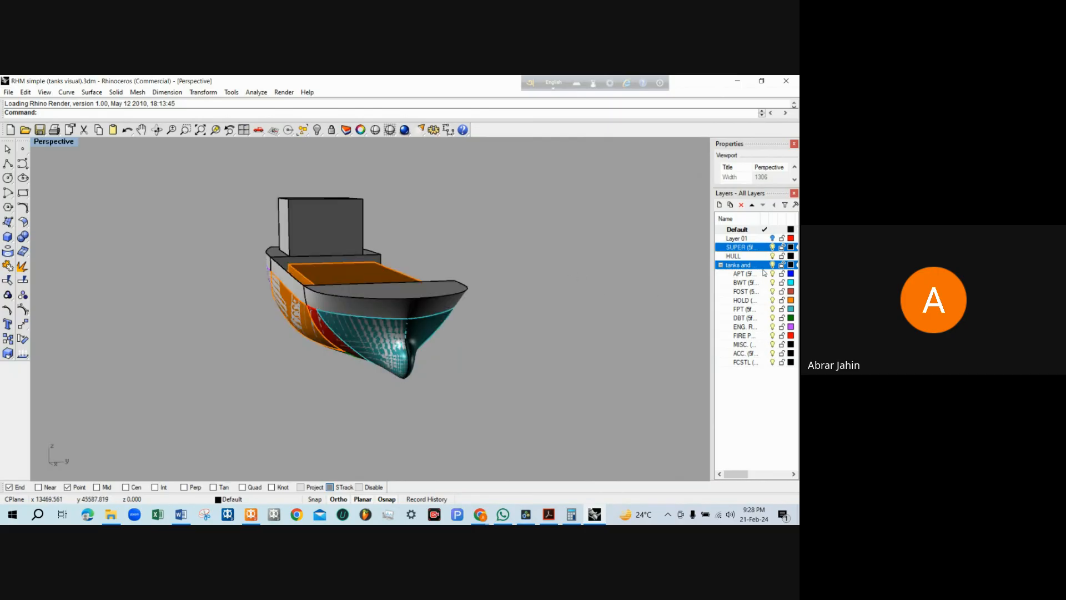
left_click(734, 397)
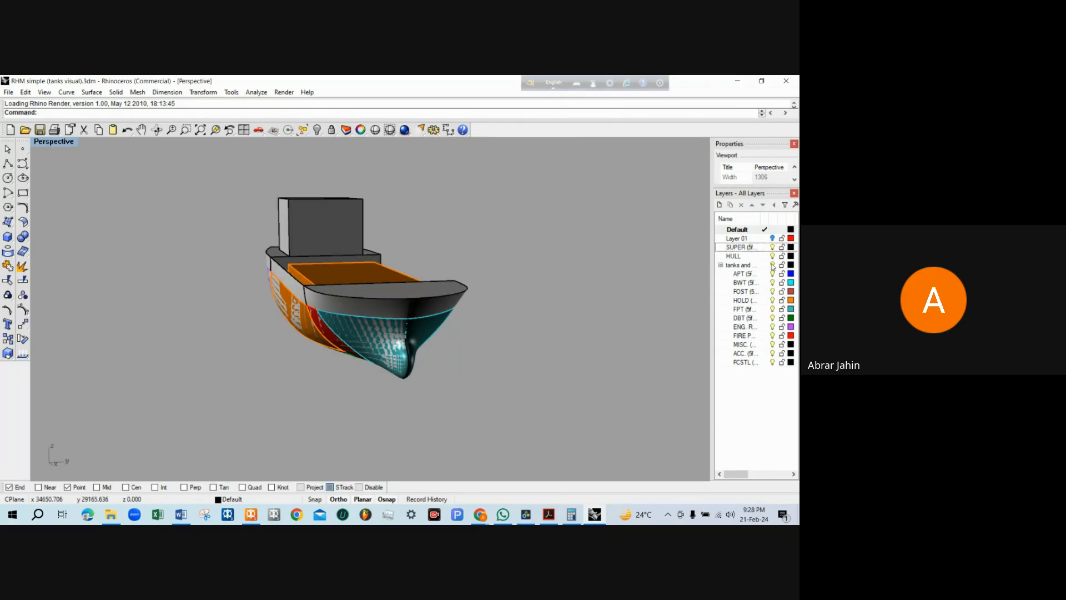
Turn off the tanks layer group so only the half hull and superstructure are displayed
left_click(772, 265)
left_click_drag(519, 297, 337, 318)
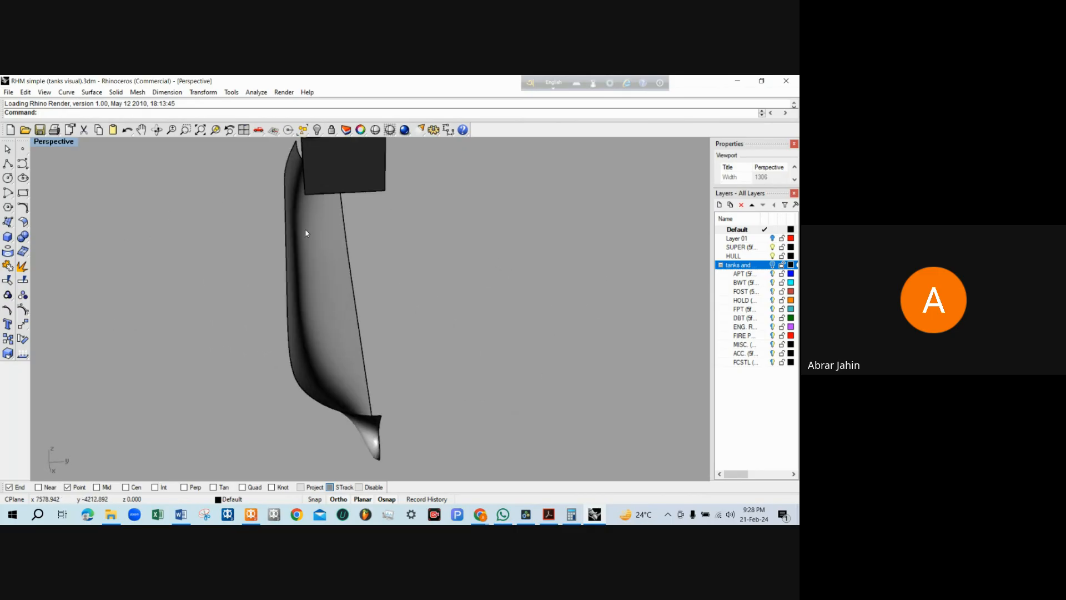
left_click_drag(305, 233, 374, 253)
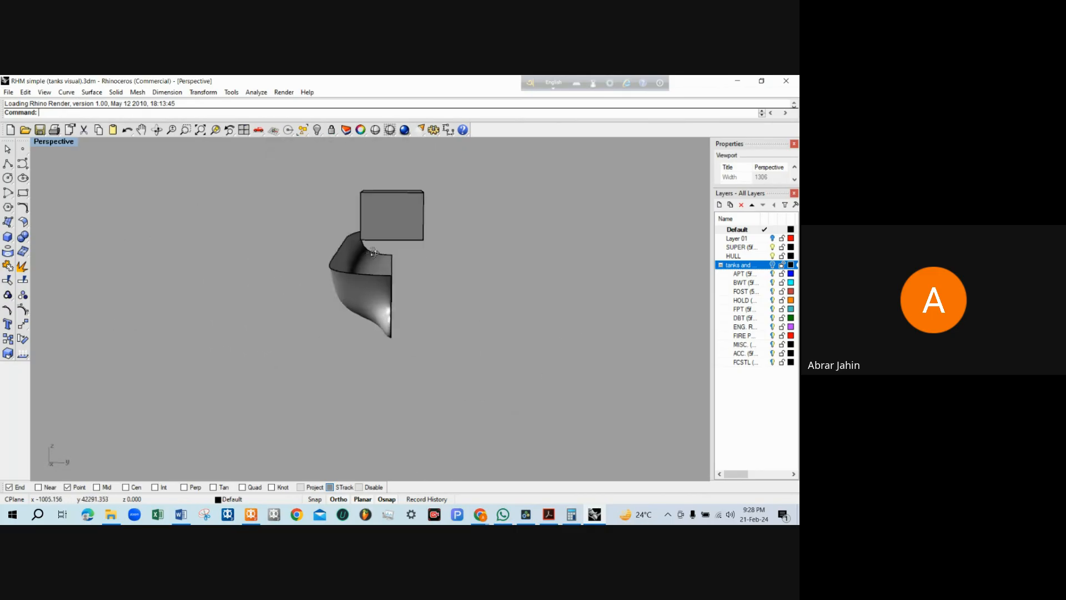
Mirror the half-hull surface across the centreline, keeping the original, to complete the hull
scroll(374, 253, "up", 2)
left_click(374, 253)
scroll(388, 306, "down", 2)
scroll(422, 279, "up", 3)
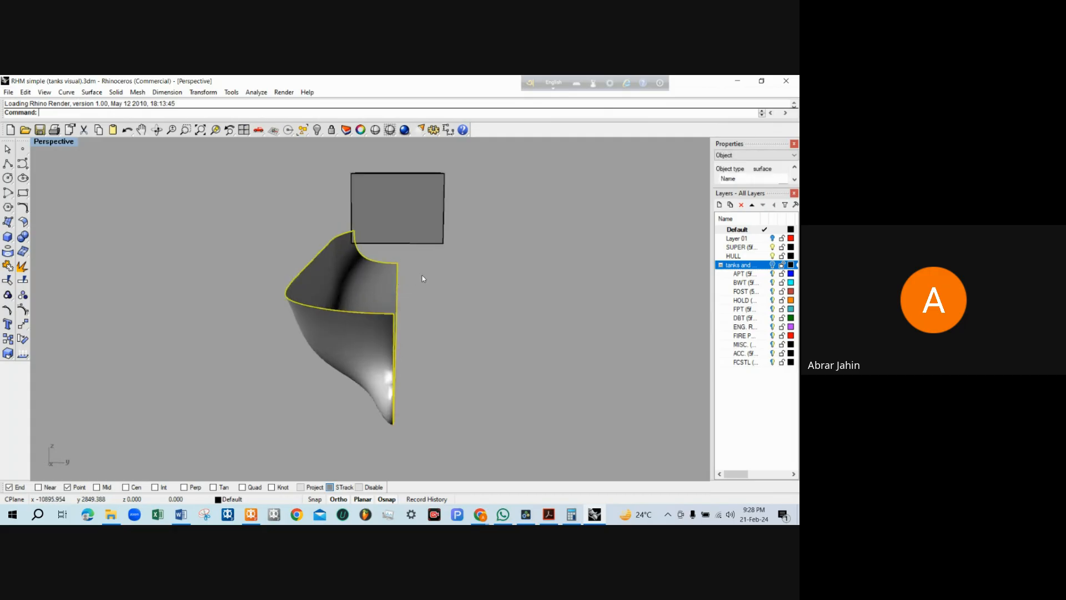
left_click_drag(432, 281, 406, 280)
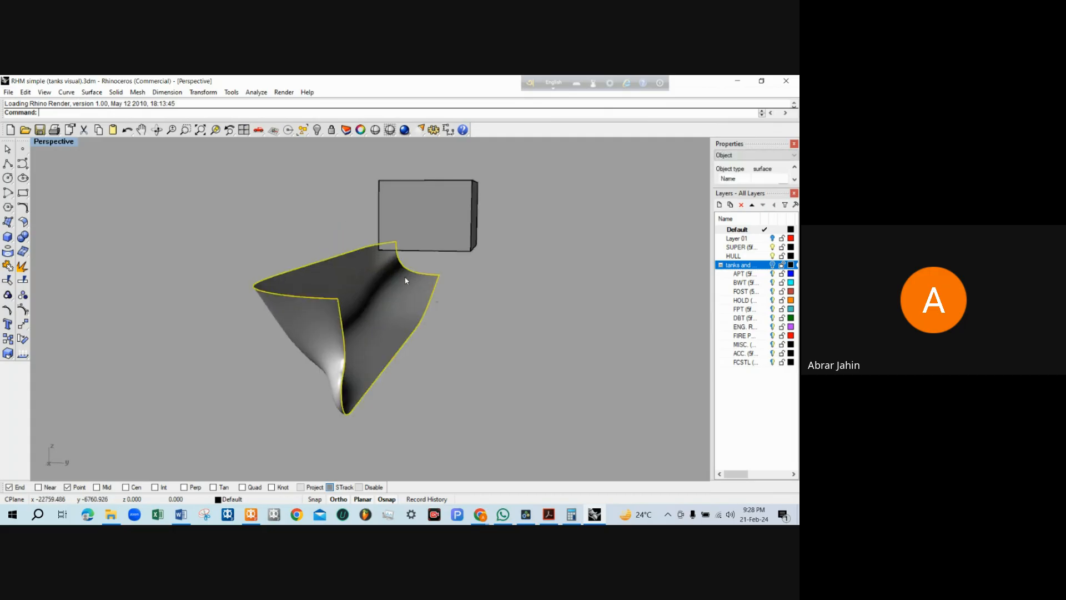
type("Mirror")
key("Return")
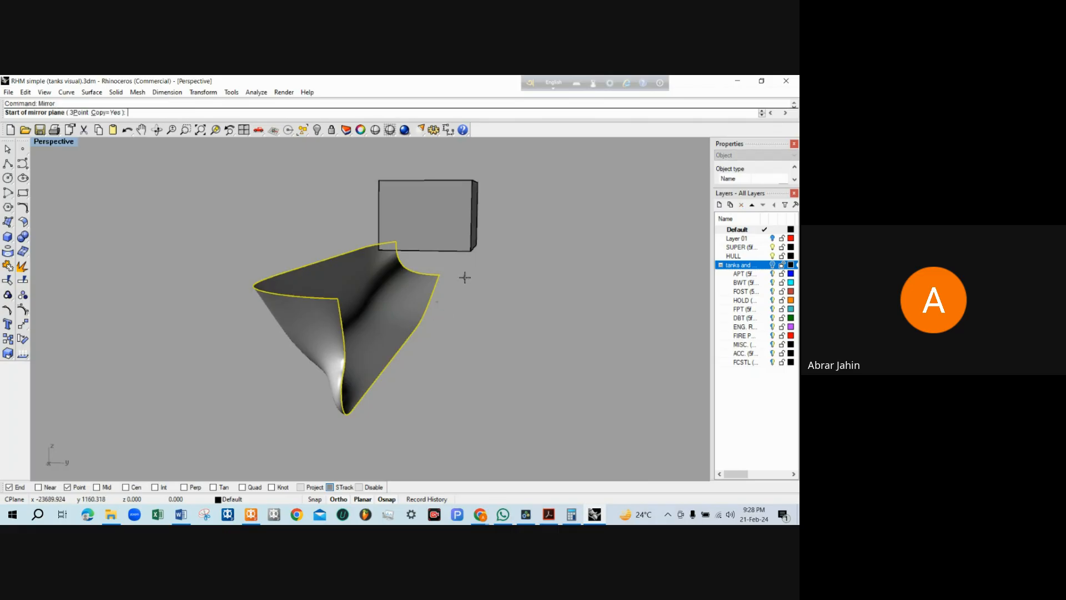
left_click(439, 274)
left_click(518, 208)
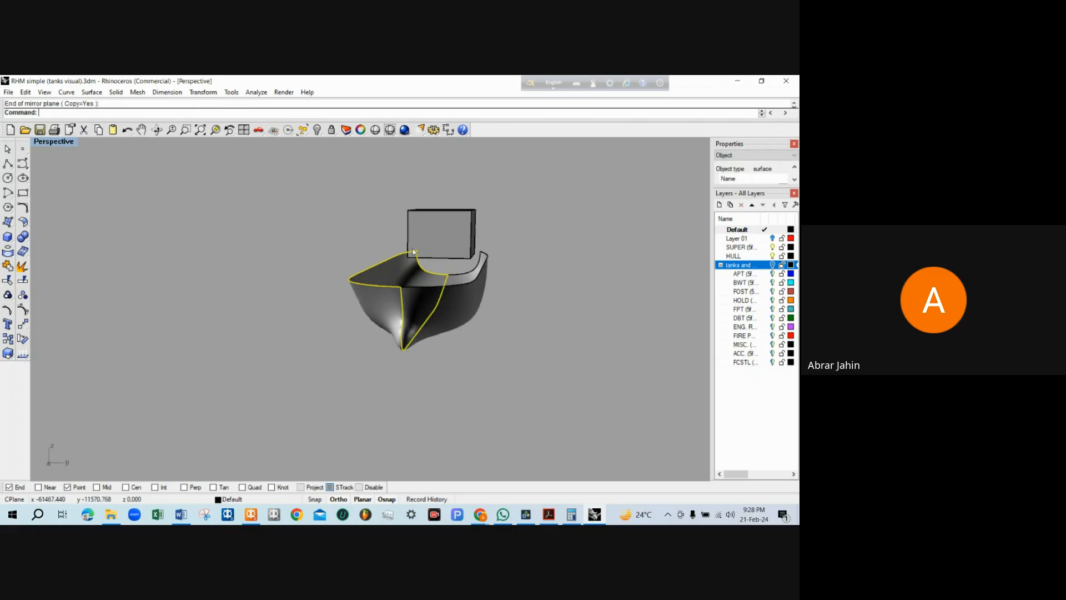
Create a horizontal rectangular plane surface in the Top view that extends beyond the hull outline on all sides
left_click(8, 221)
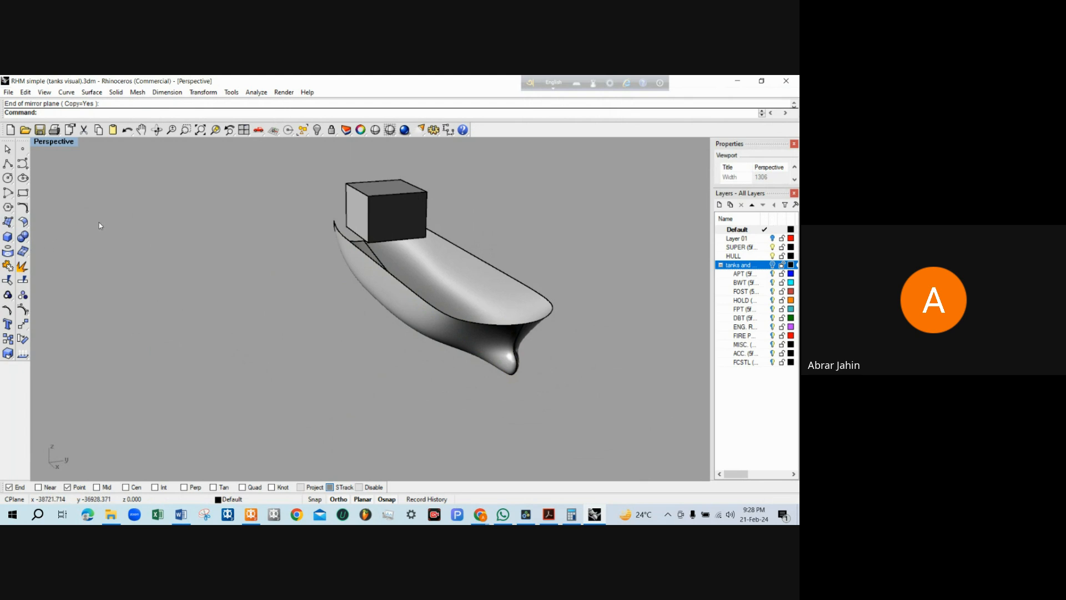
left_click(9, 223)
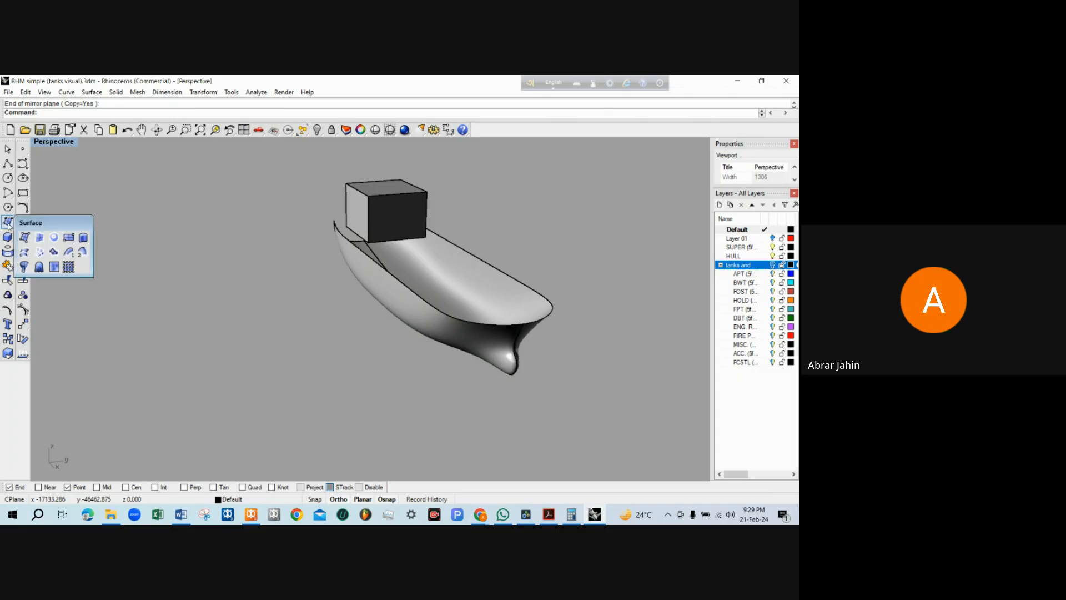
left_click(69, 238)
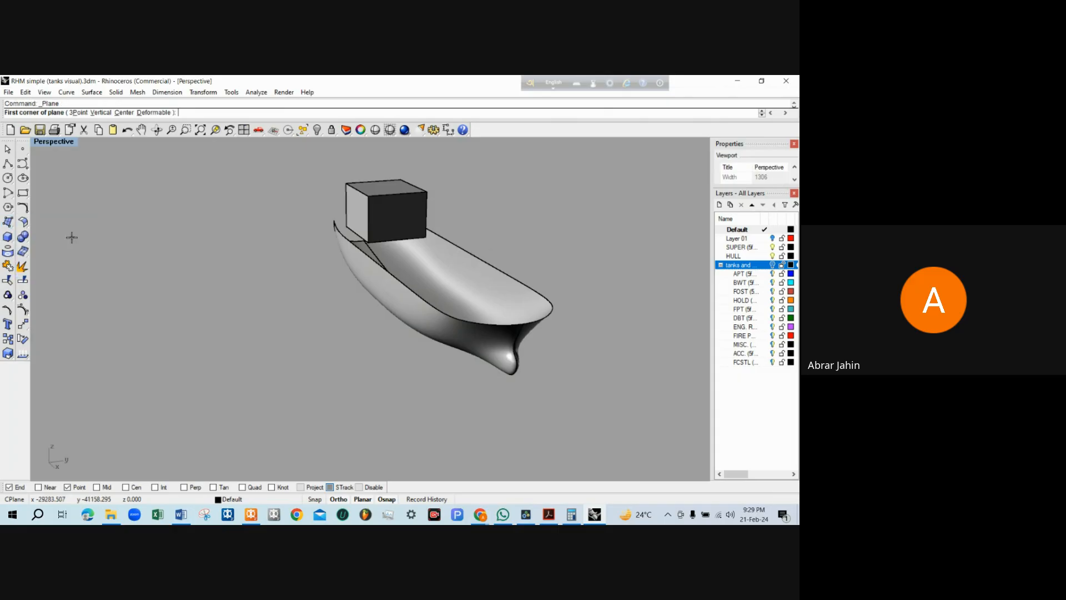
double_click(53, 142)
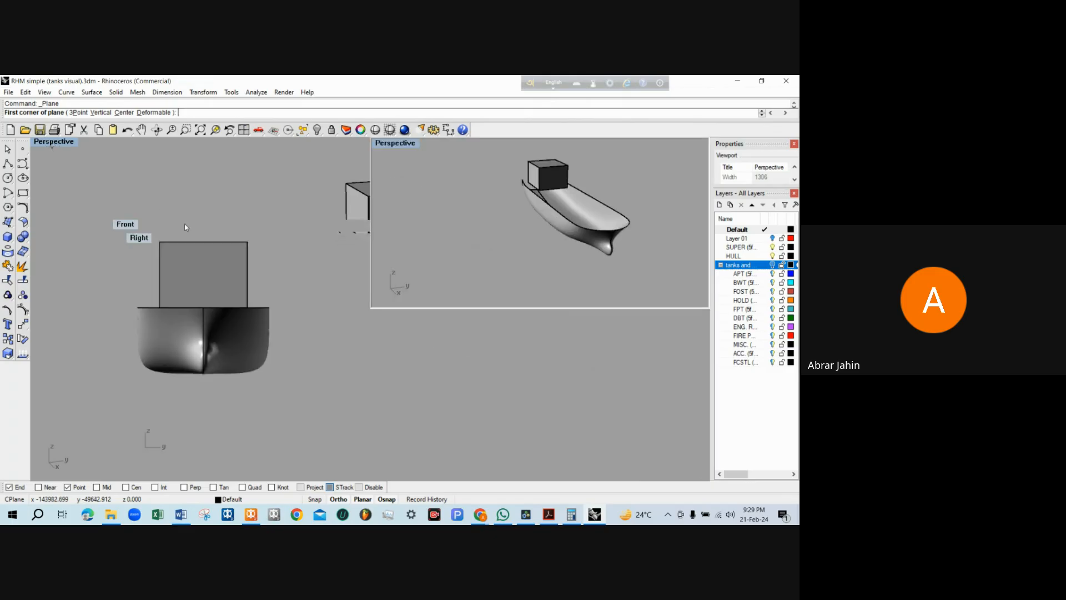
left_click(158, 194)
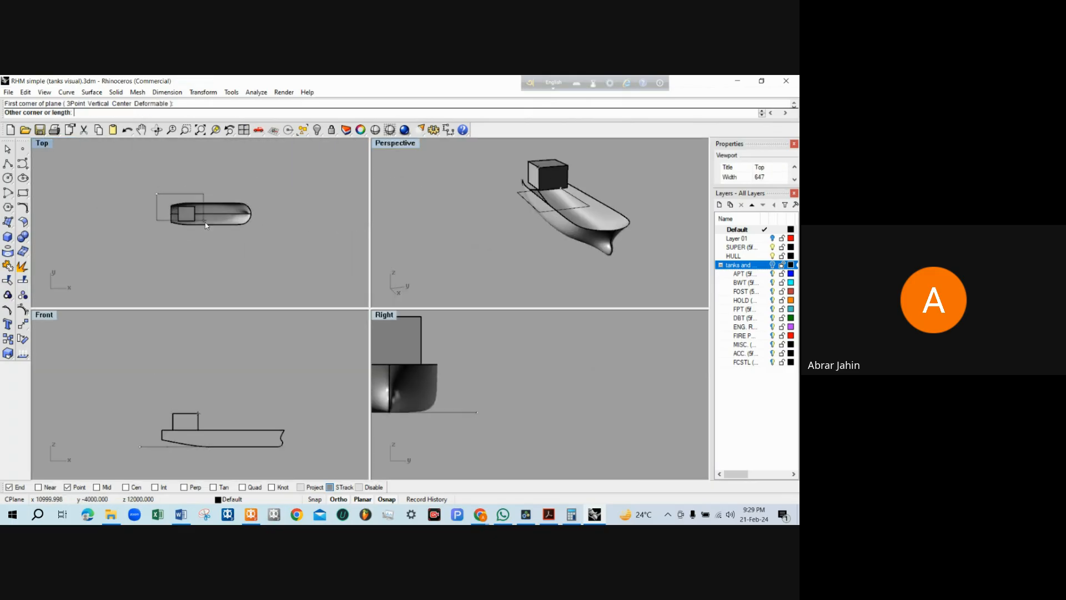
left_click(265, 233)
Examine the hull, bulbous bow and superstructure against the horizontal base plane from several perspective angles
left_click_drag(533, 210, 624, 236)
left_click(558, 231)
scroll(559, 231, "up", 5)
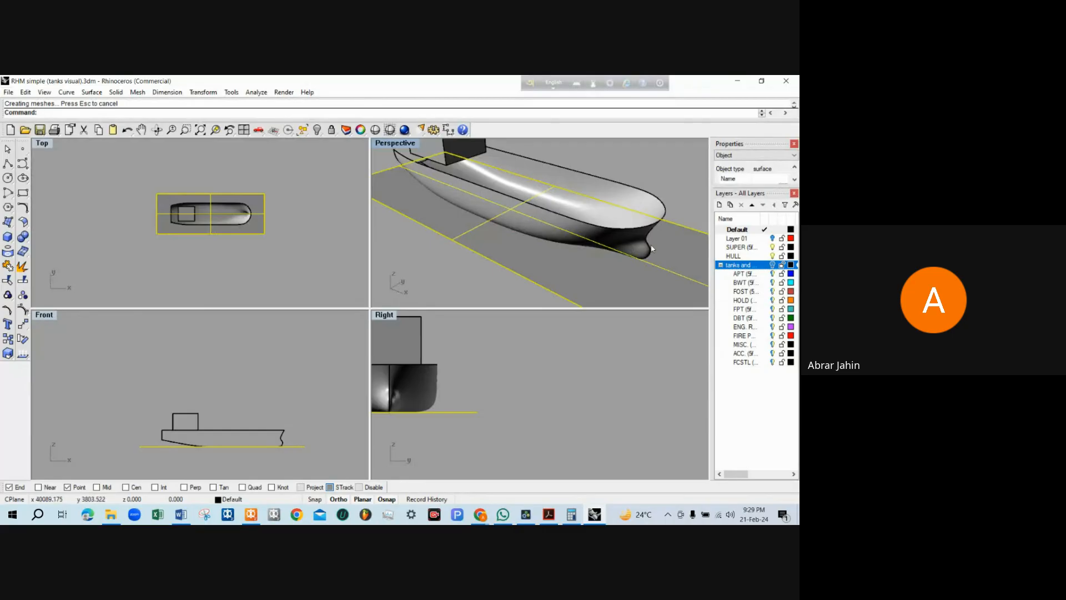
left_click_drag(651, 248, 548, 191)
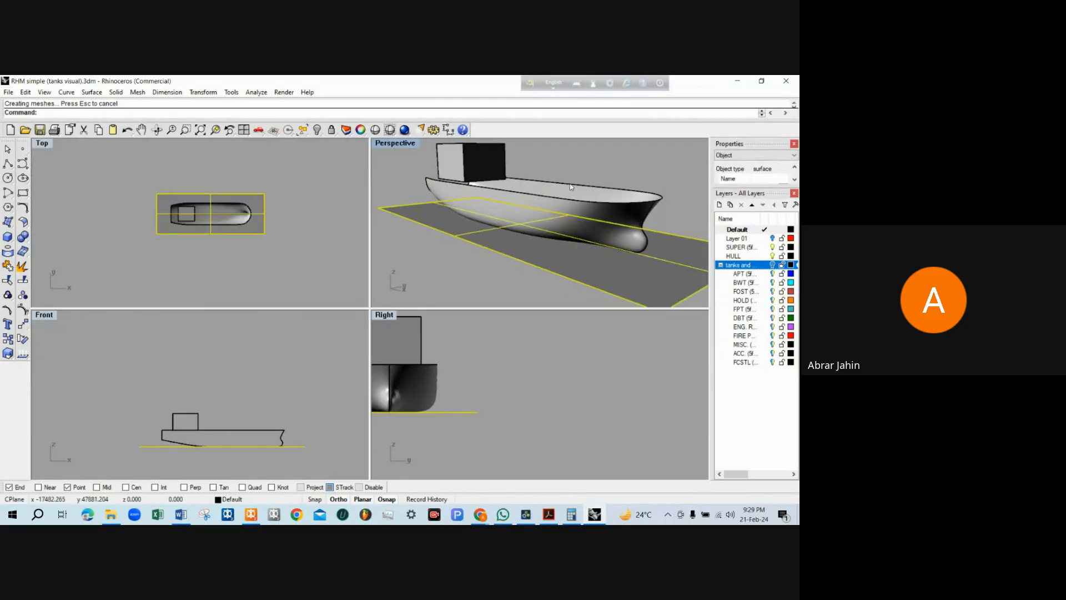
scroll(572, 186, "up", 5)
scroll(571, 177, "down", 4)
scroll(586, 190, "up", 3)
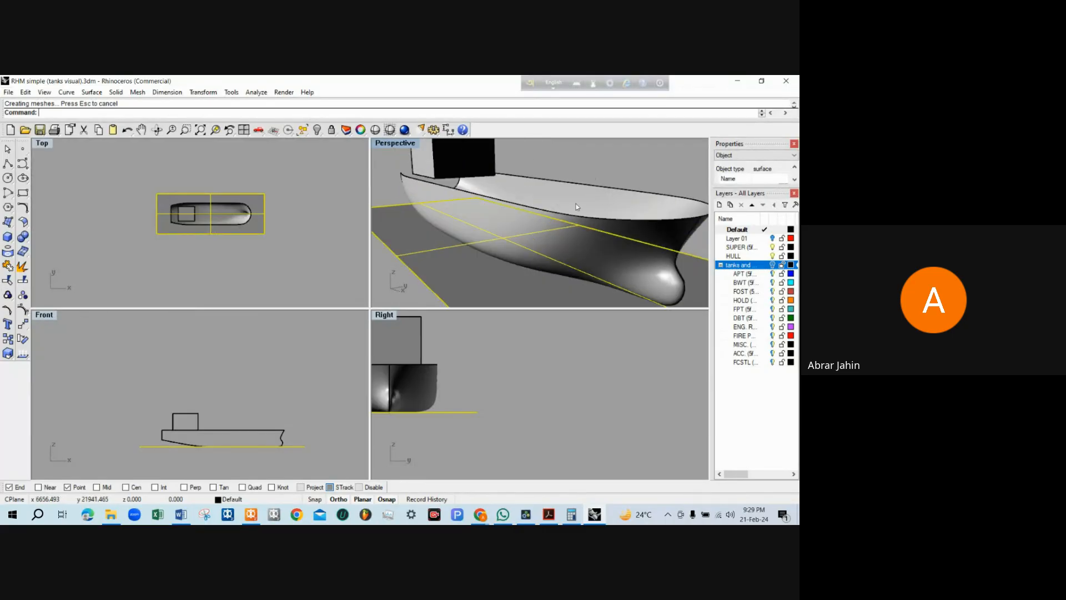
scroll(558, 188, "down", 3)
left_click_drag(558, 188, 517, 185)
scroll(435, 212, "down", 3)
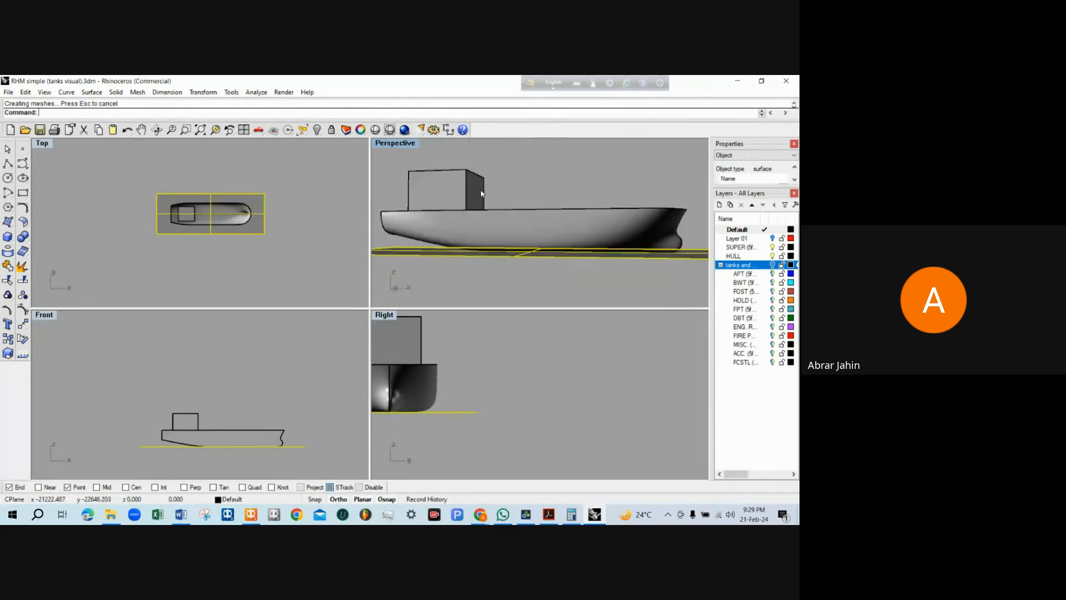
left_click_drag(435, 212, 642, 171)
scroll(556, 174, "up", 2)
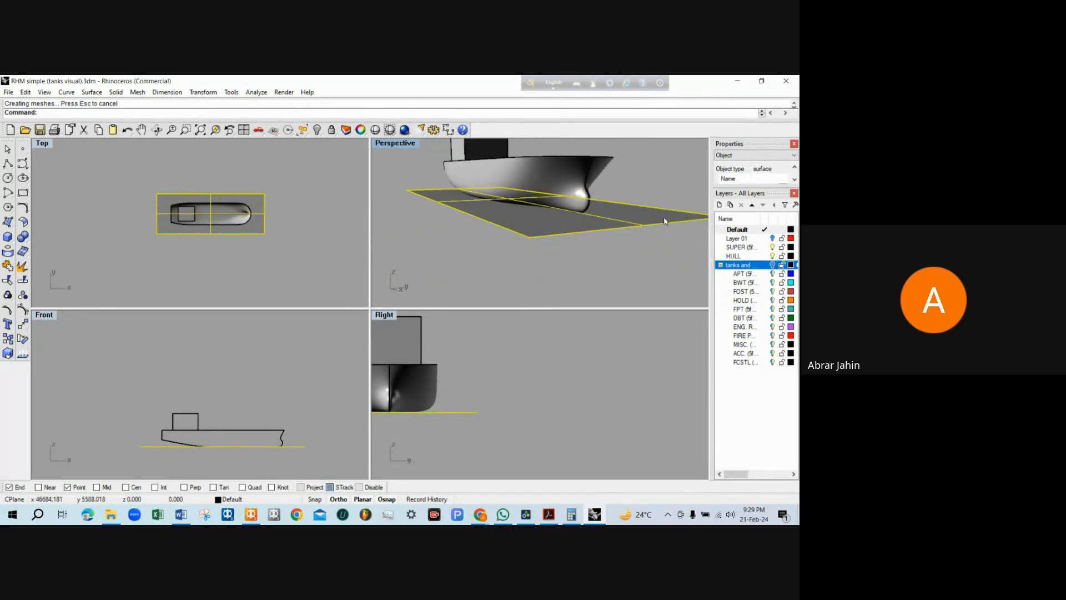
mouse_move(665, 221)
left_mouse_down()
mouse_move(601, 230)
mouse_move(579, 250)
mouse_move(644, 256)
mouse_move(649, 231)
left_mouse_up()
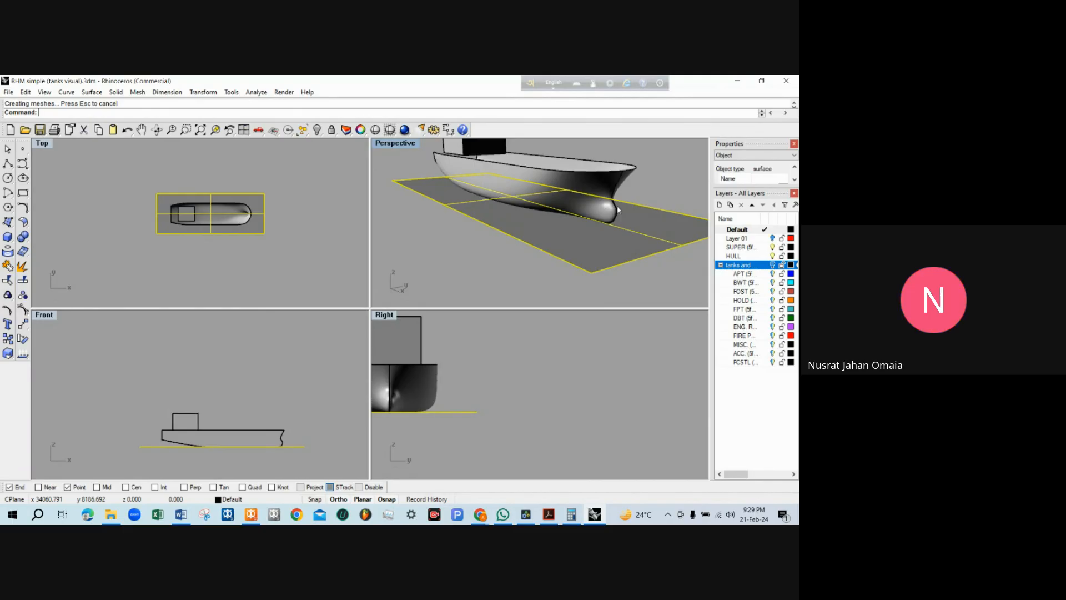
left_click_drag(605, 218, 653, 235)
scroll(653, 236, "down", 3)
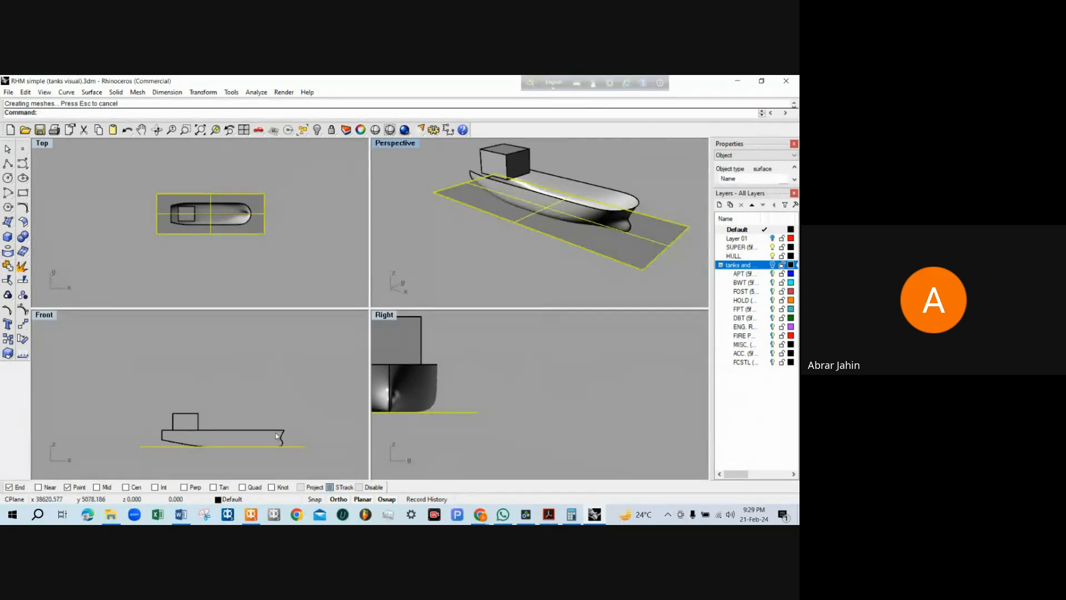
scroll(303, 460, "up", 5)
type("m")
key("Return")
left_click(327, 435)
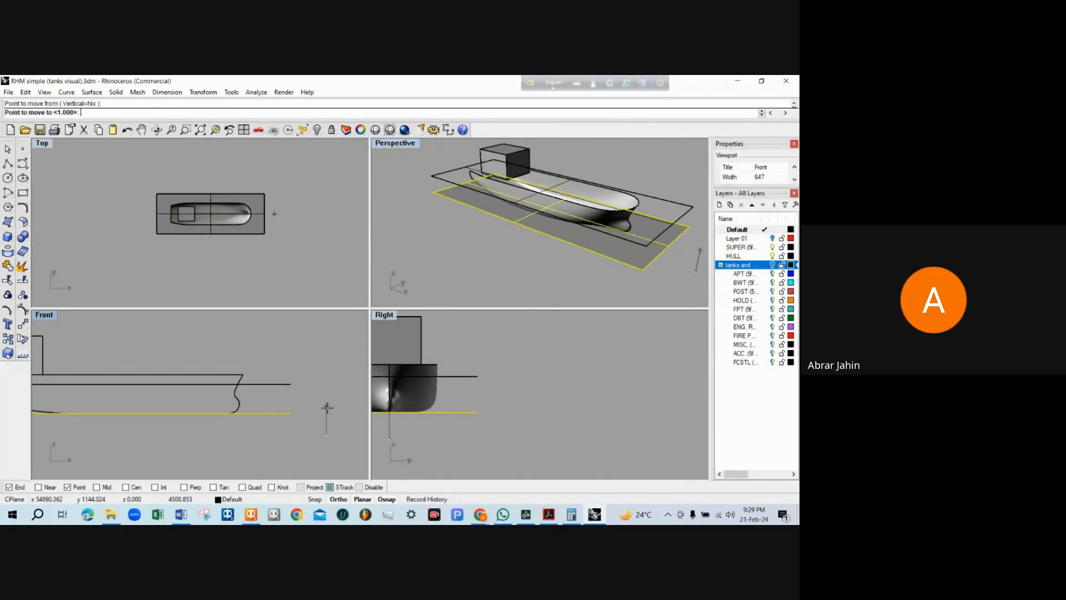
key("Escape")
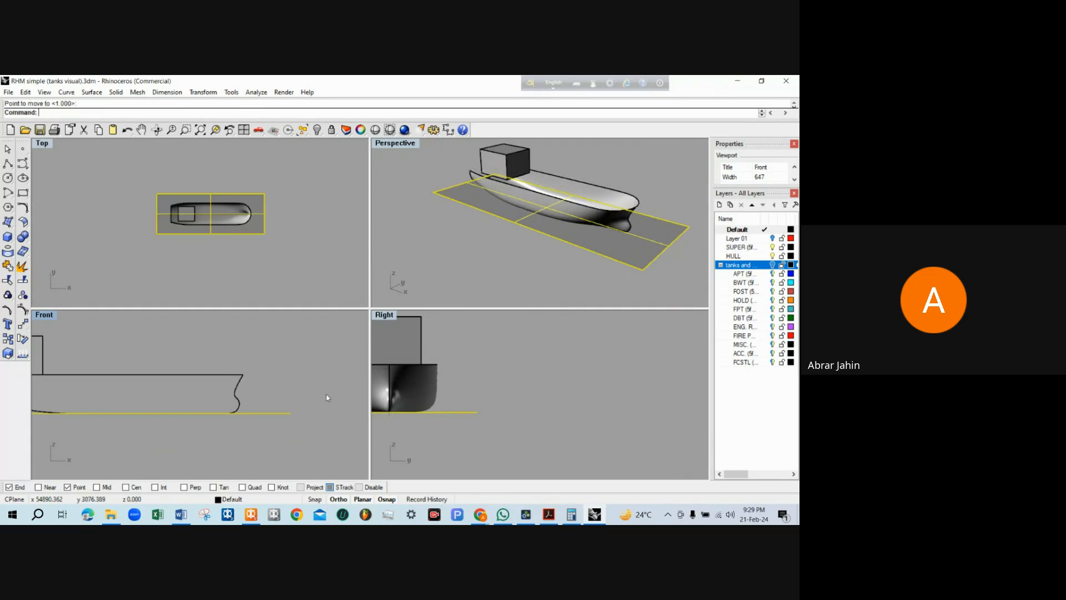
type("SetPathAnimation")
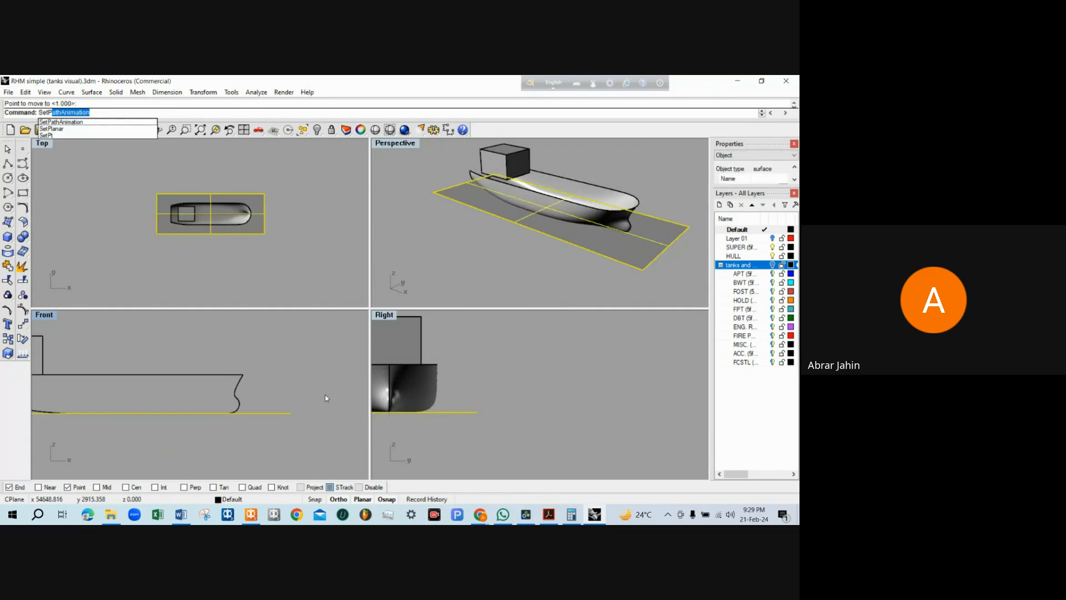
key("Return")
key("Escape")
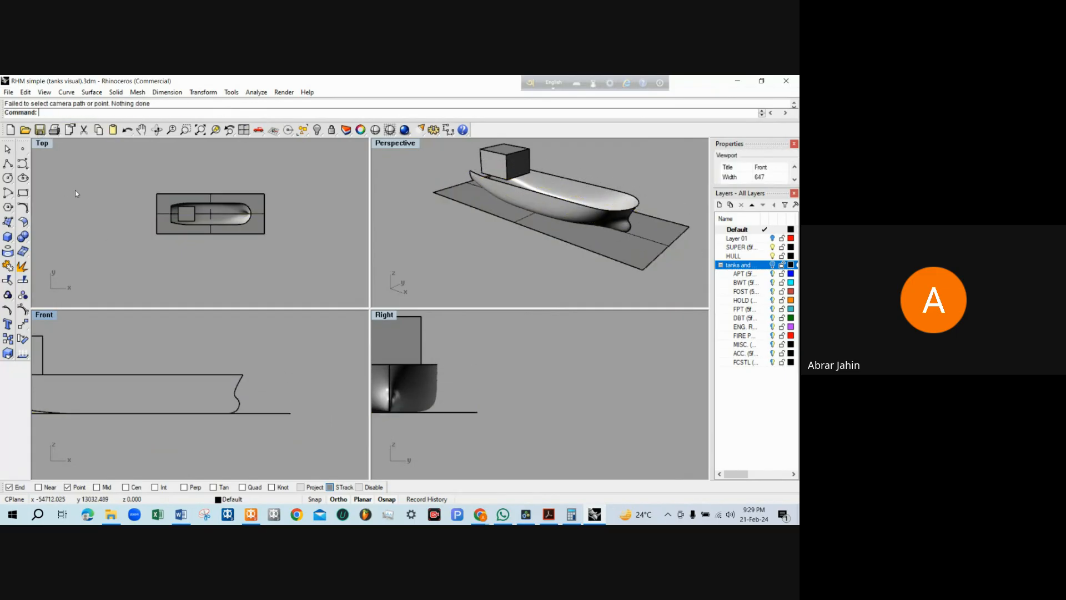
Use SetPt on the plane surface, with only Z enabled and aligned to World, to raise it to the deck edge at the bow
left_click(275, 414)
type("SetPt")
key("Return")
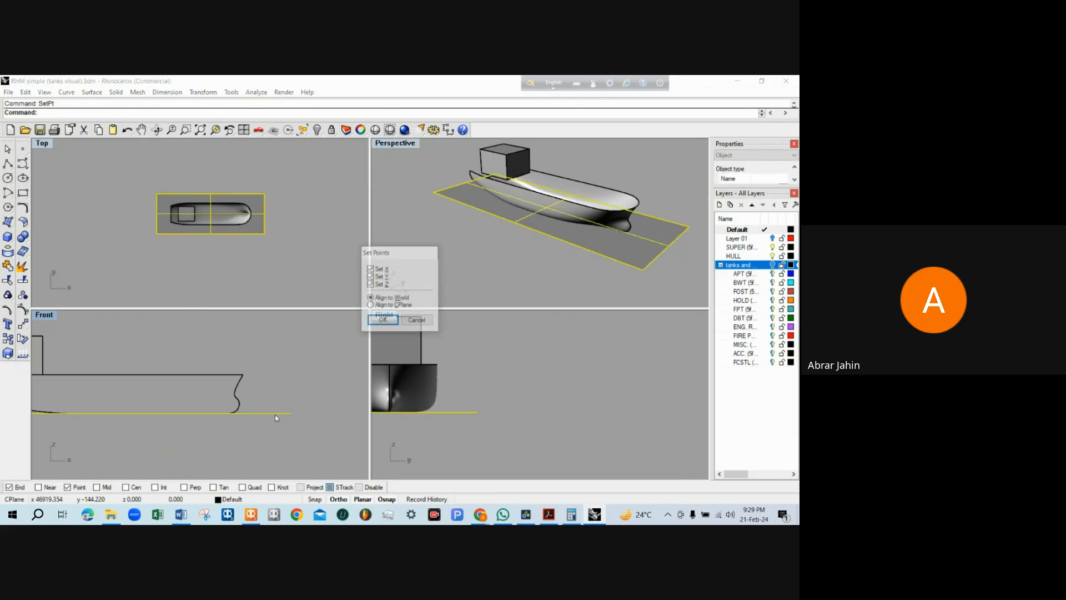
left_click(385, 276)
left_click(382, 269)
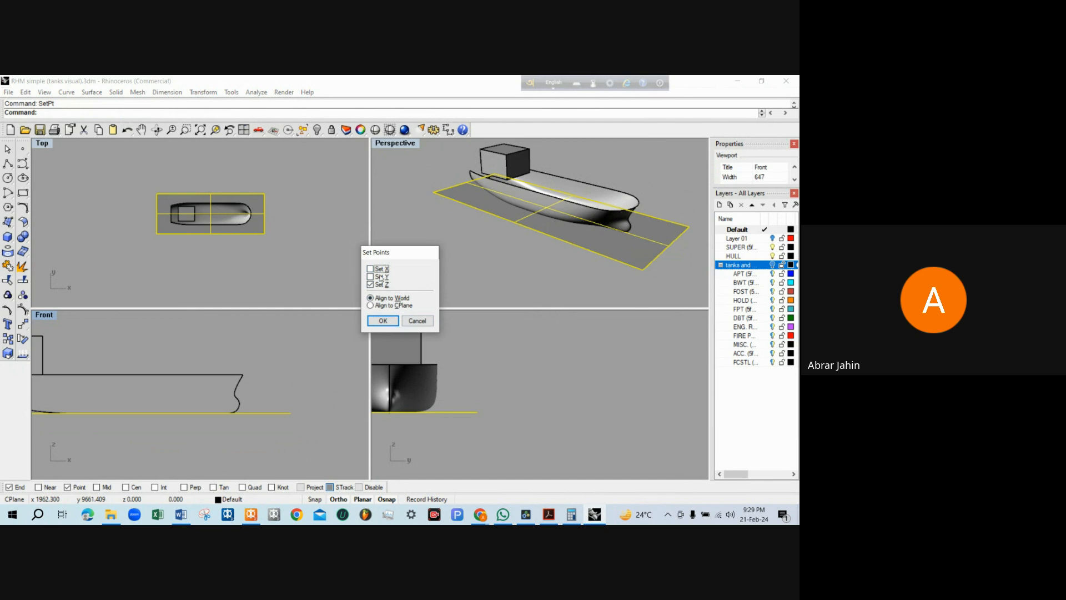
left_click(382, 321)
scroll(499, 267, "up", 3)
scroll(243, 375, "up", 1)
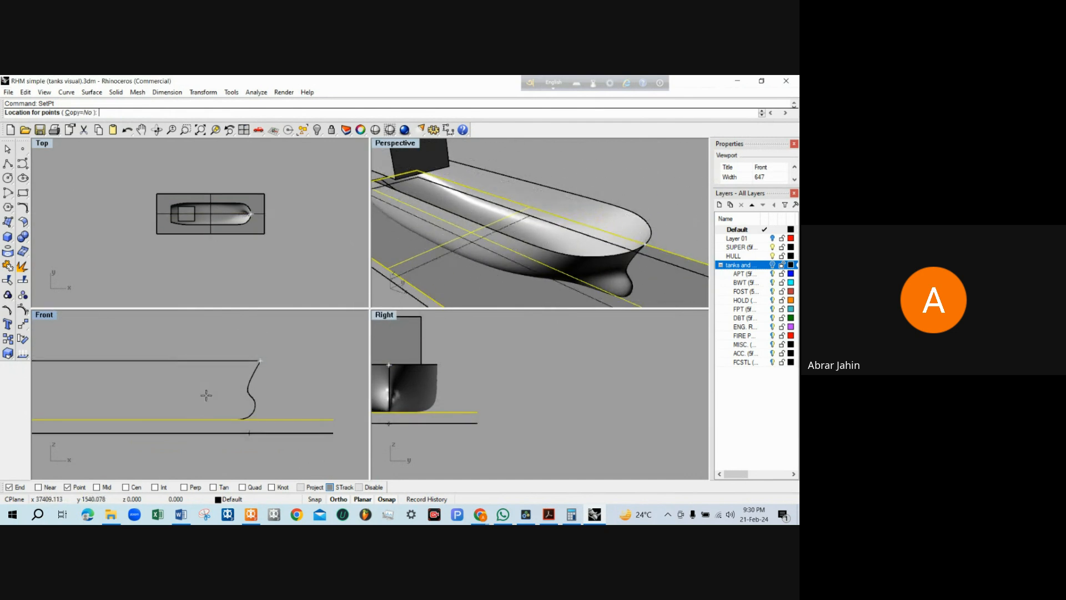
scroll(206, 395, "down", 5)
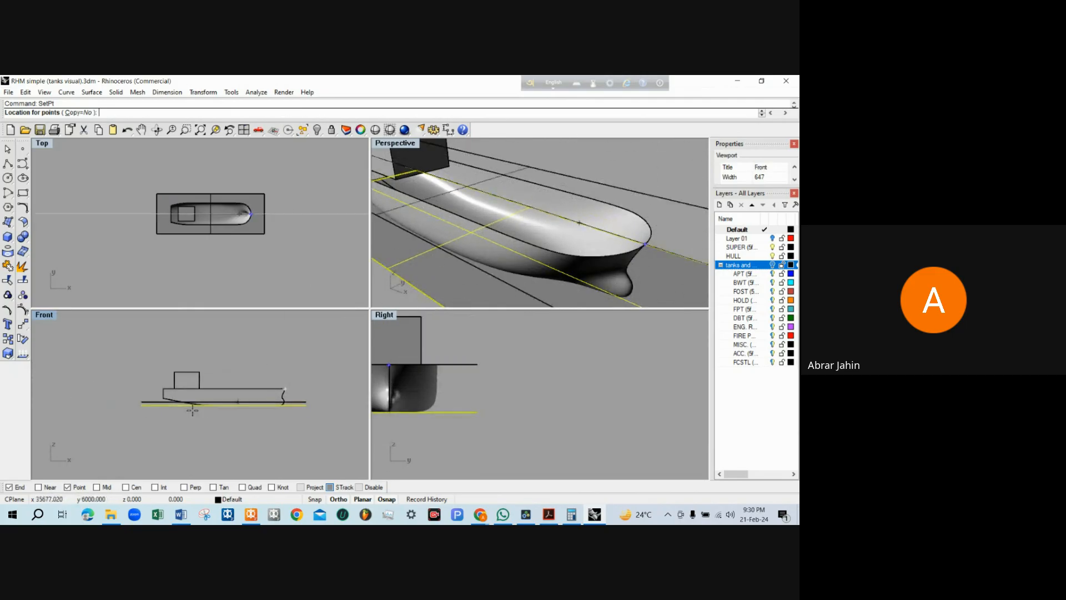
scroll(233, 411, "up", 3)
scroll(272, 411, "down", 1)
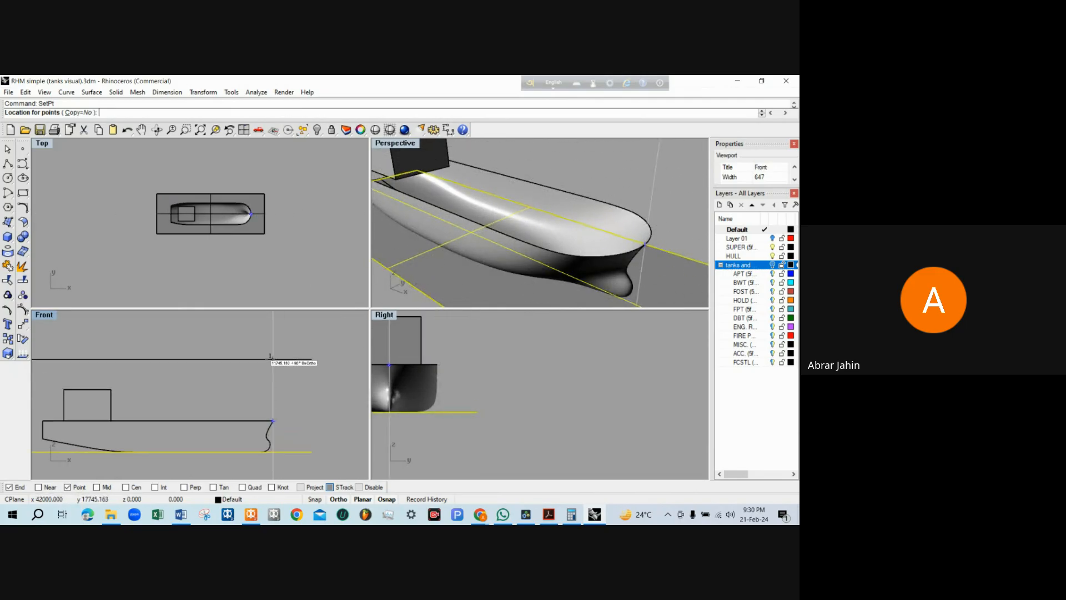
left_click(272, 421)
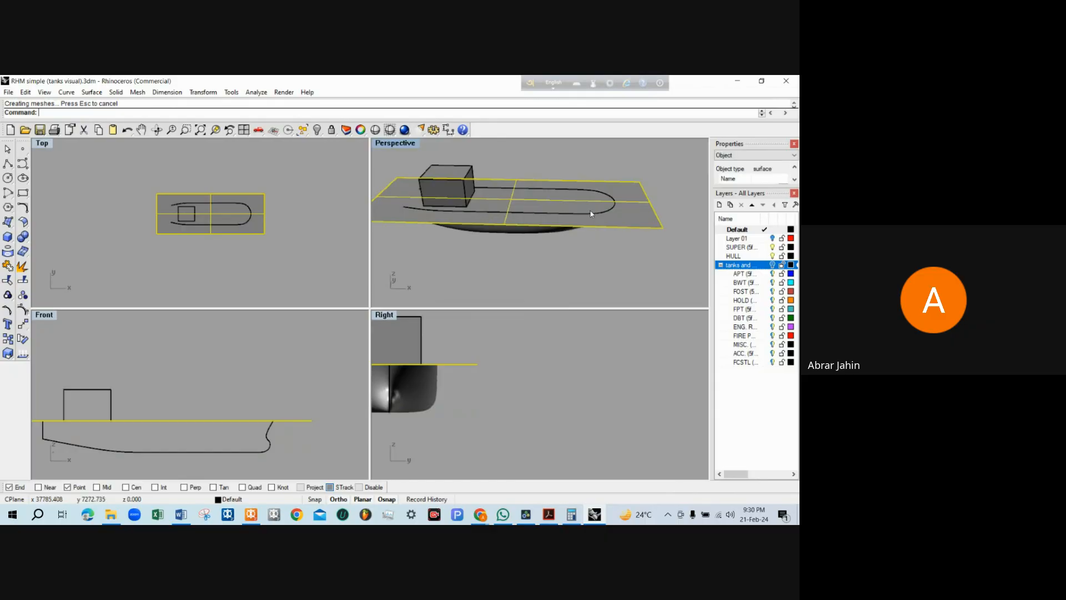
key("Escape")
Turn on the control points of the raised plane surface
left_click_drag(591, 214, 433, 219)
scroll(423, 220, "up", 5)
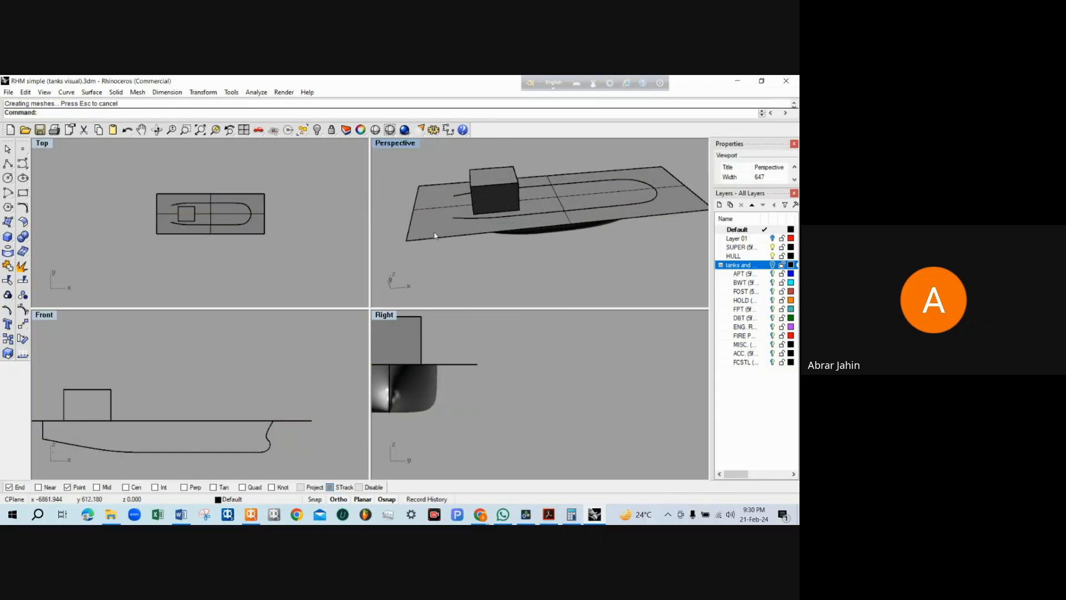
scroll(191, 217, "up", 5)
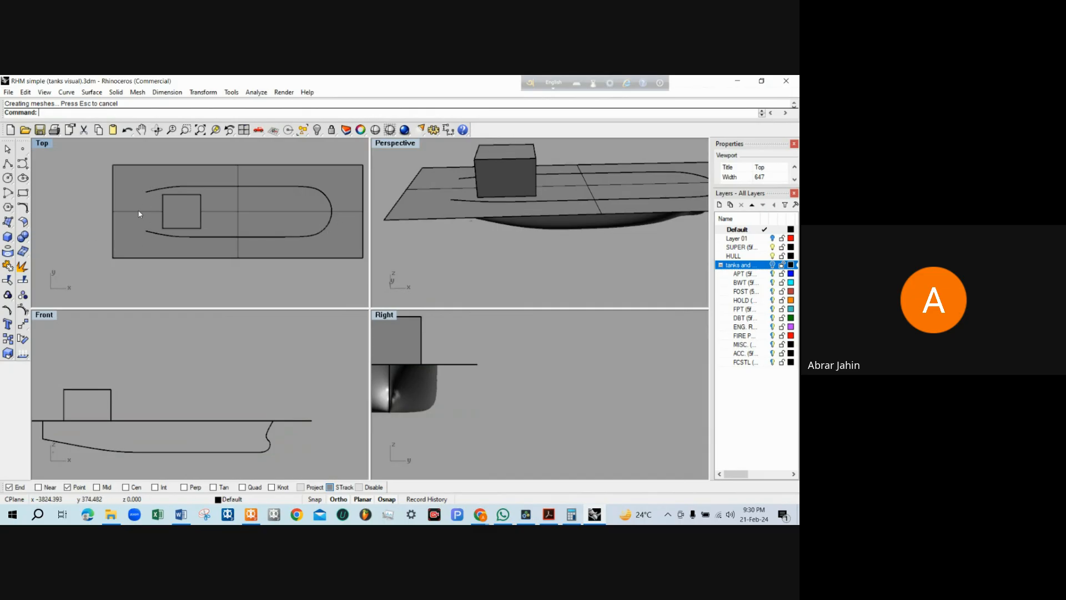
key("ctrl+a")
key("Escape")
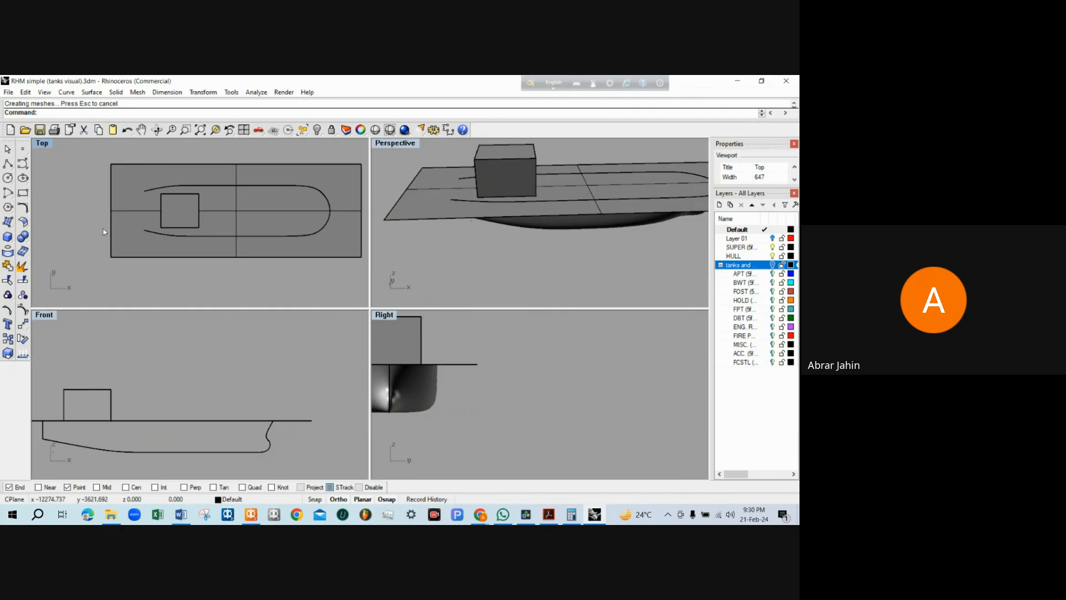
key("ctrl+a")
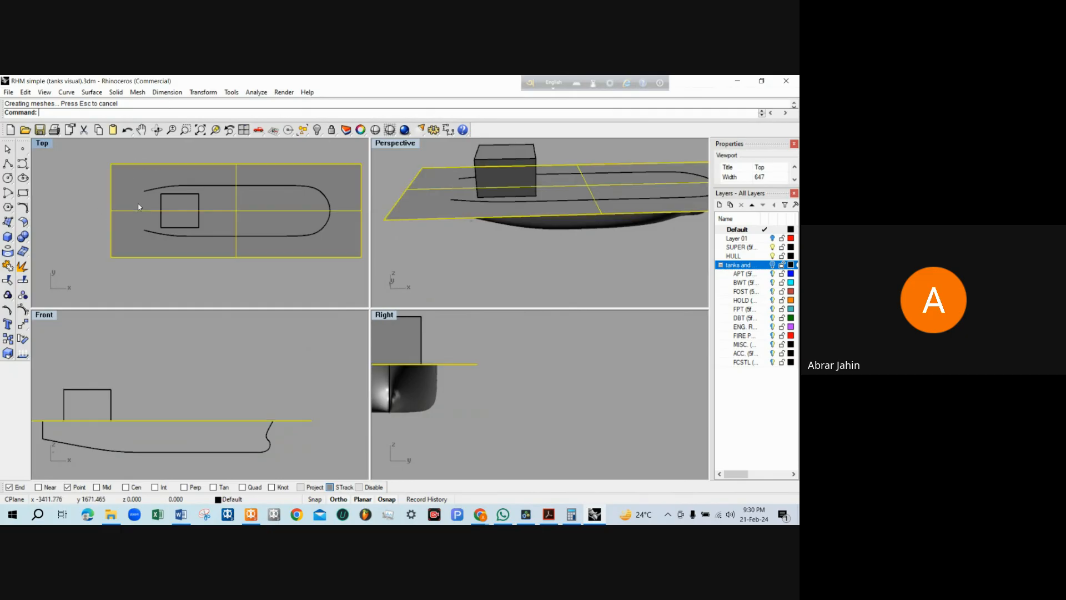
left_click(23, 309)
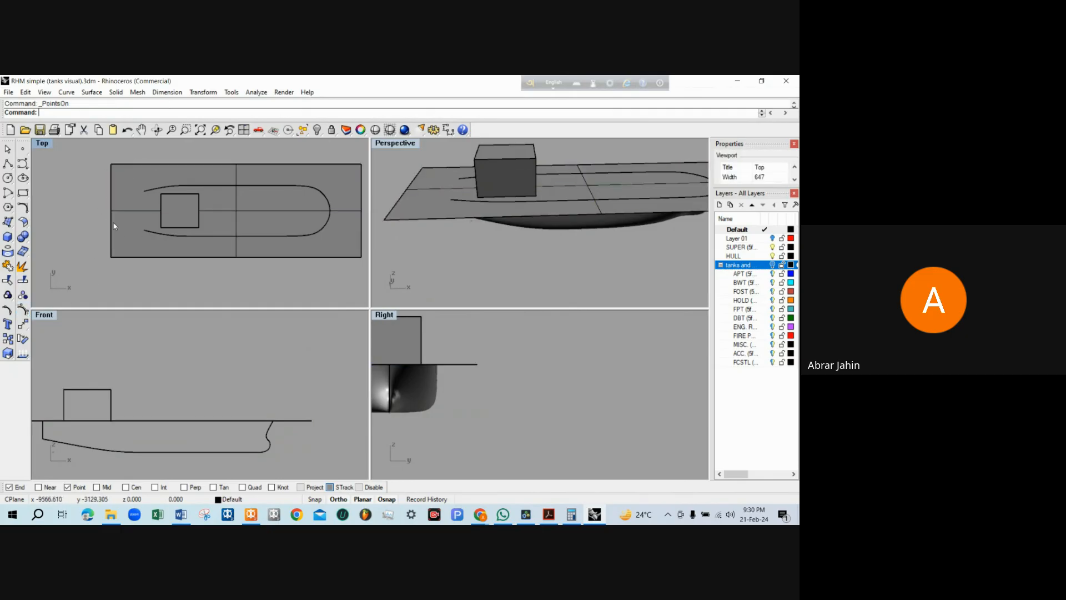
key("ctrl+a")
left_click(23, 309)
Align the plane's two aft control points in X only with the stern end of the hull, using SetPt
left_click_drag(127, 279, 128, 281)
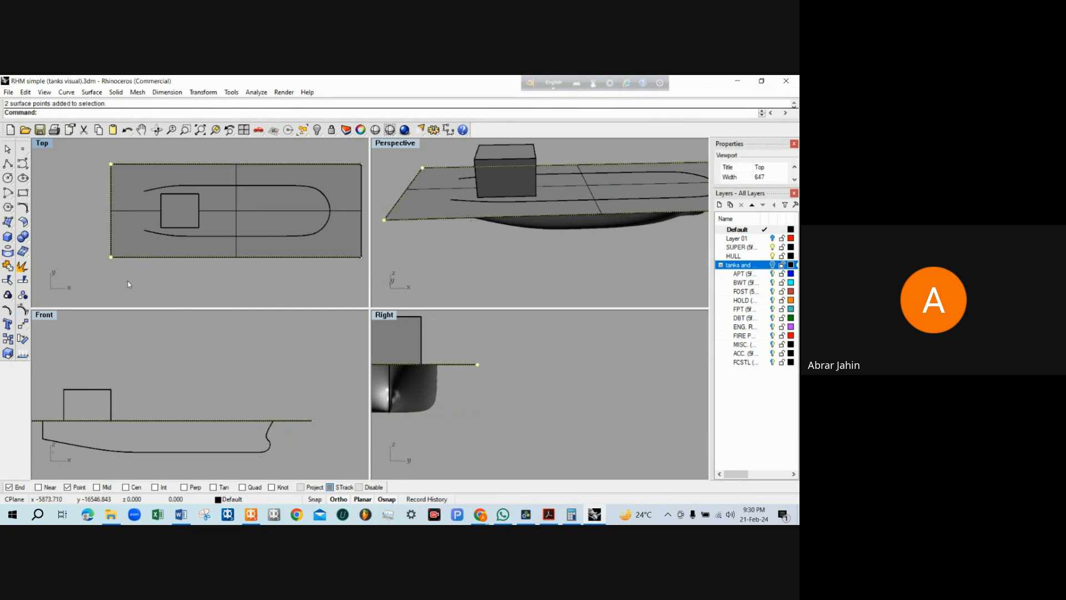
type("etPt")
key("Return")
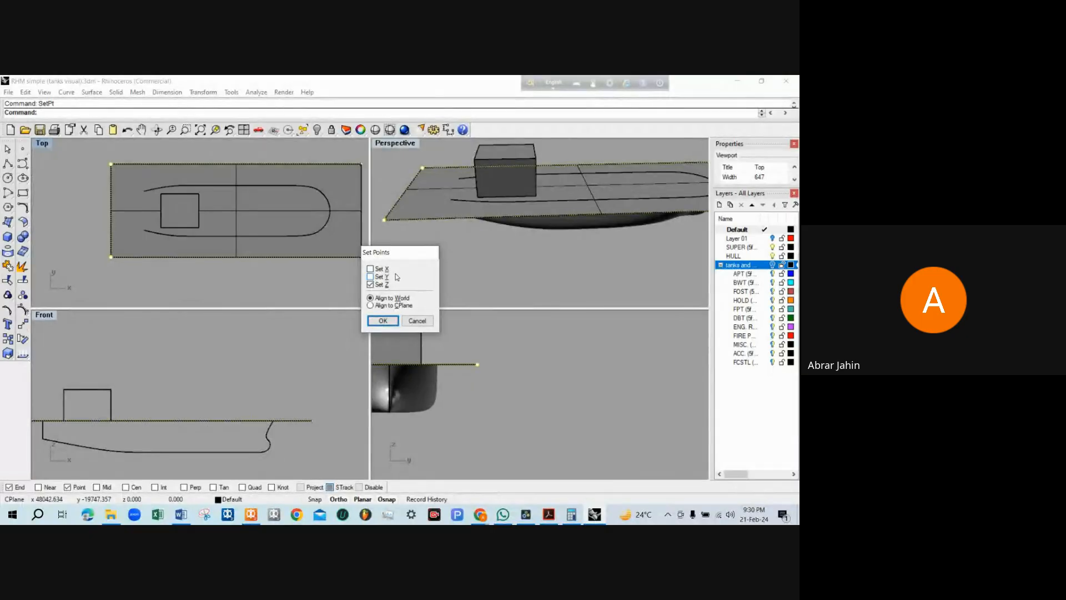
left_click(383, 321)
scroll(182, 228, "down", 4)
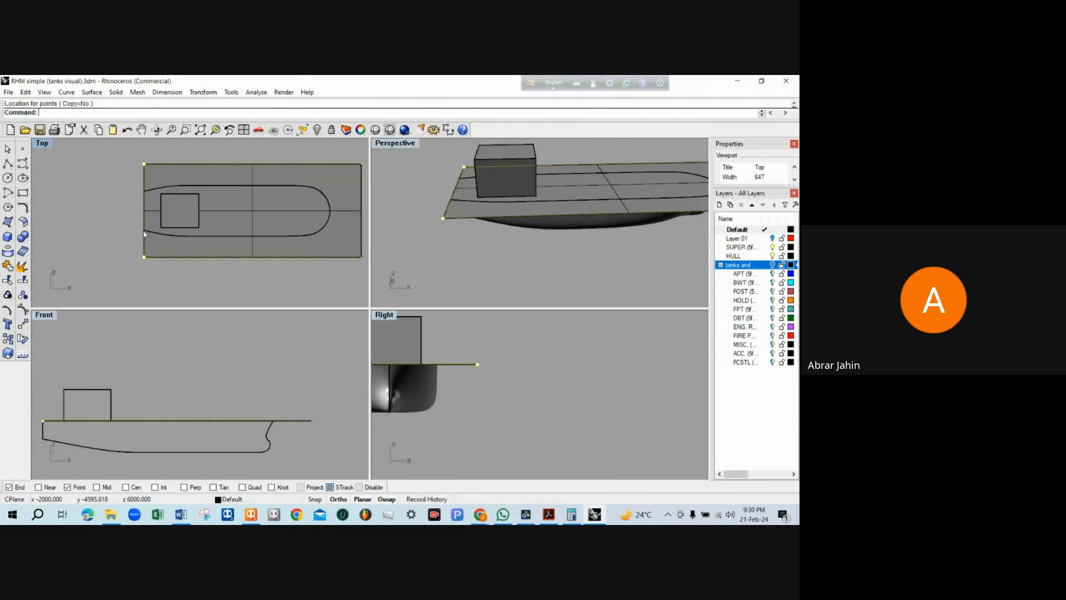
scroll(454, 177, "up", 3)
key("Escape")
Trim away the part of the plane outside the deck outline, using both hull halves as cutting objects
scroll(455, 177, "down", 4)
left_click_drag(455, 177, 473, 333)
scroll(510, 196, "up", 3)
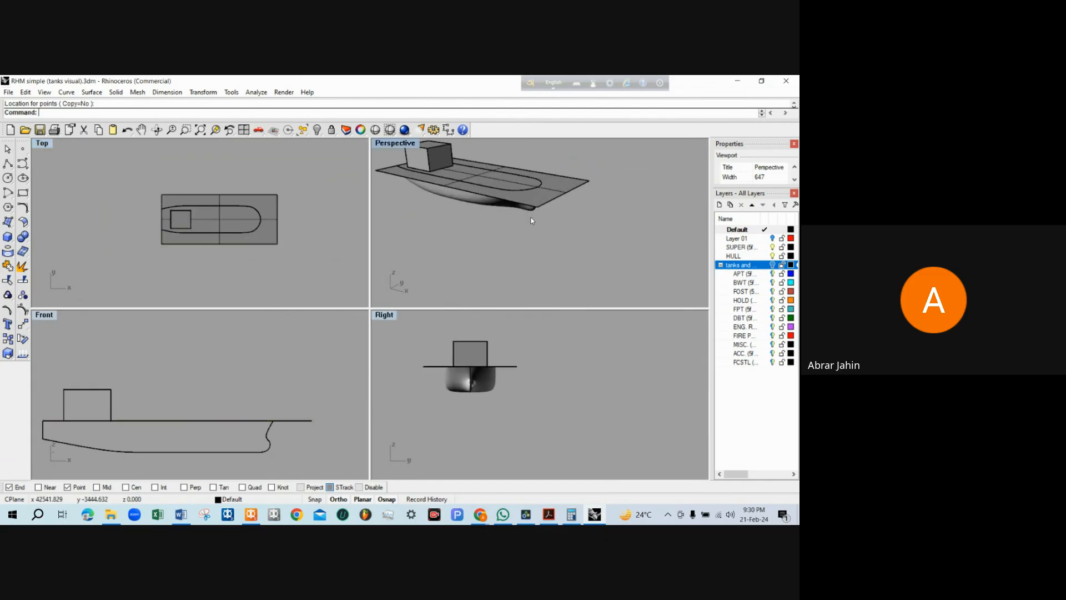
left_click(558, 178)
key("Escape")
left_click(487, 205)
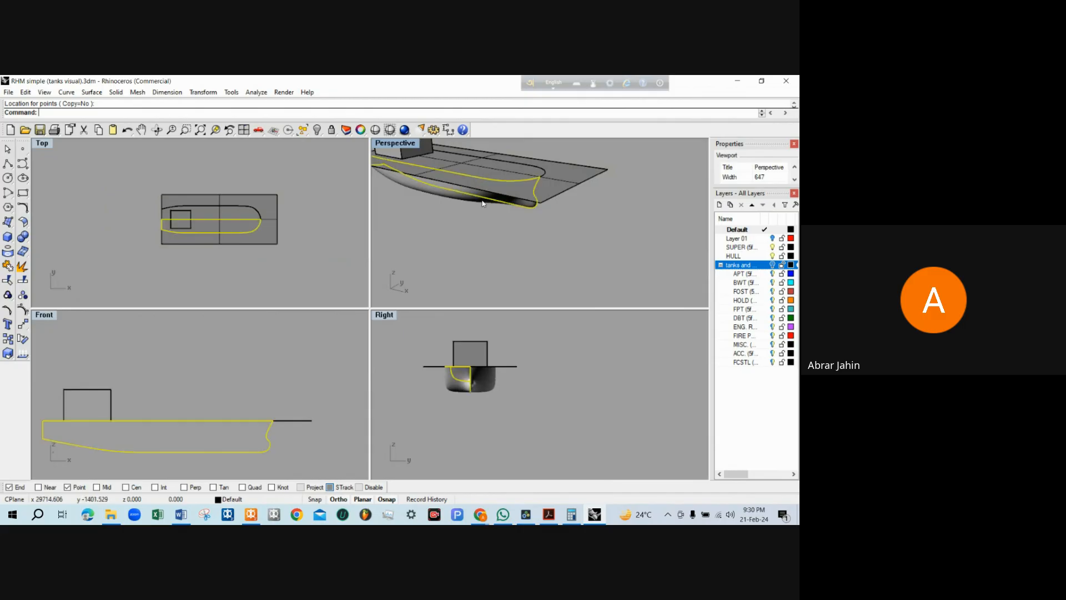
left_click(474, 225)
scroll(455, 390, "up", 1)
type("Tr")
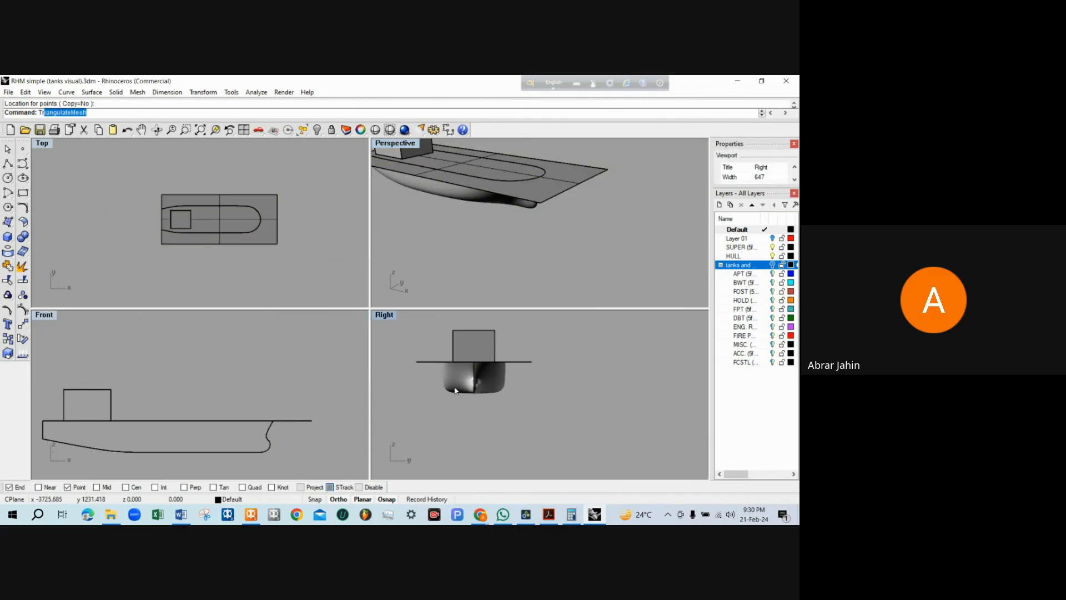
type("im")
key("Return")
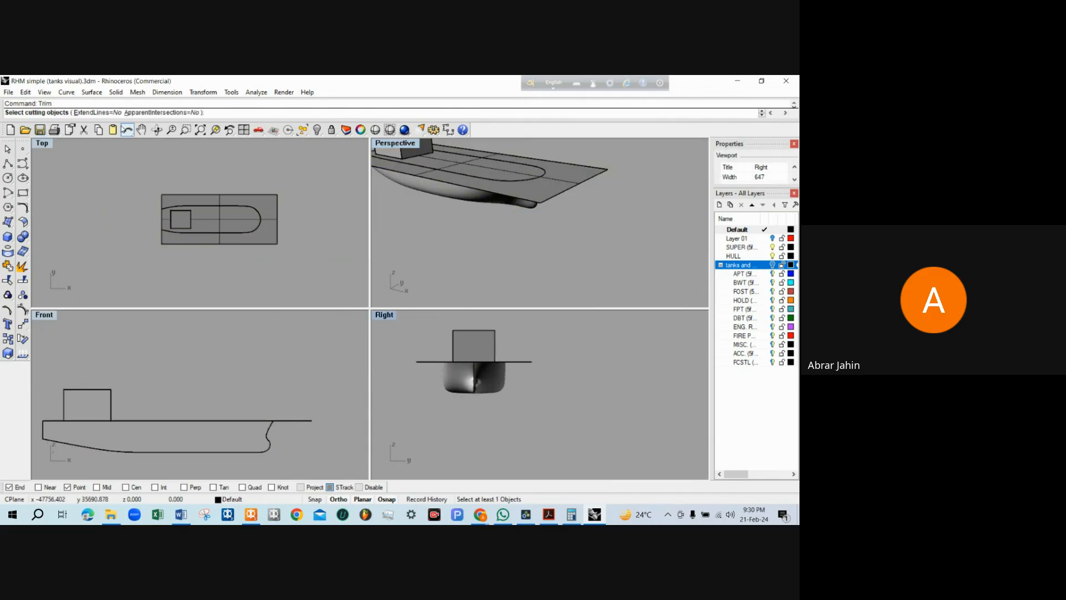
scroll(462, 375, "up", 2)
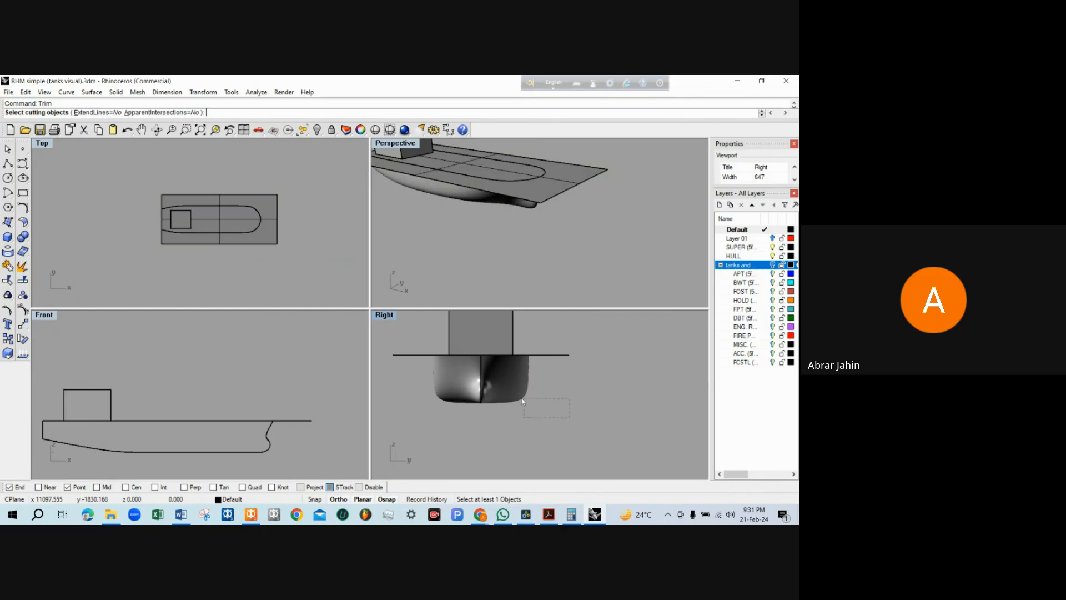
left_click_drag(522, 401, 424, 375)
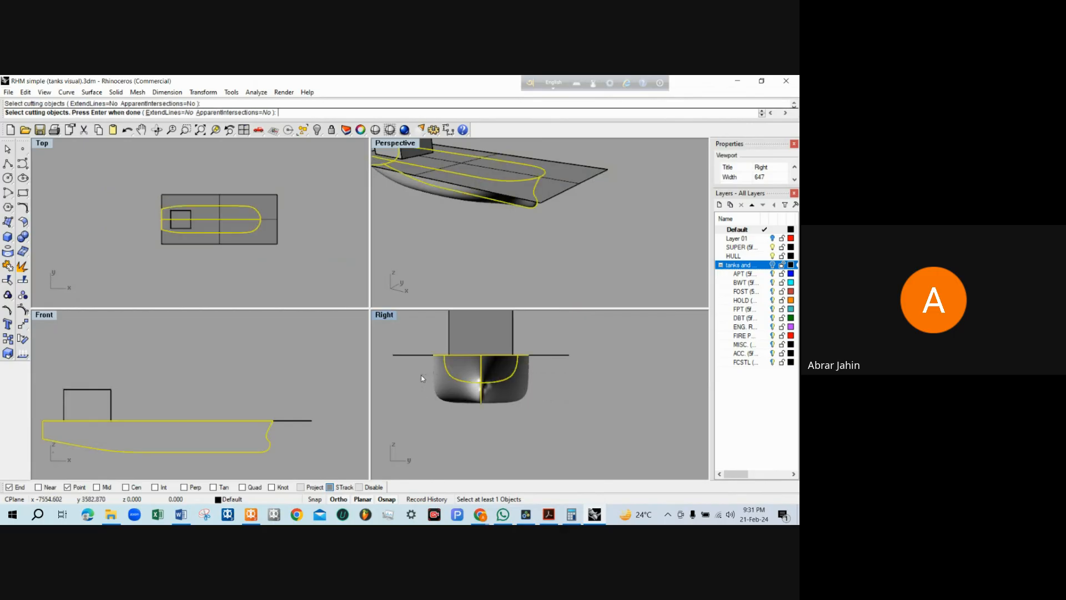
key("Return")
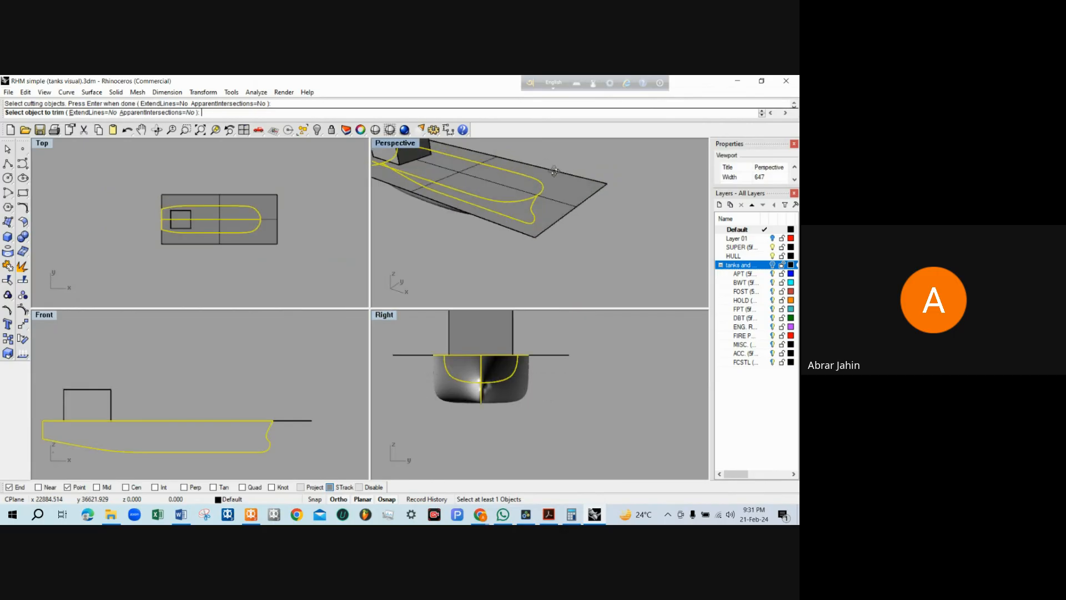
left_click(573, 204)
Maximize the Perspective view and examine the trimmed deck with the hull and superstructure from the bow and stern
left_click_drag(571, 211, 503, 215)
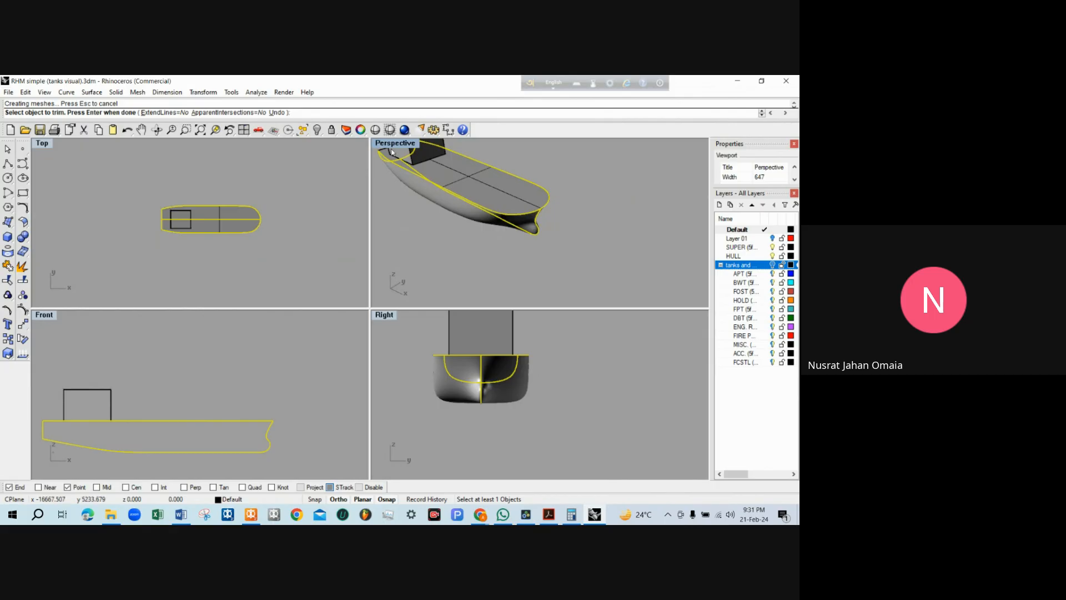
left_click_drag(391, 151, 424, 160)
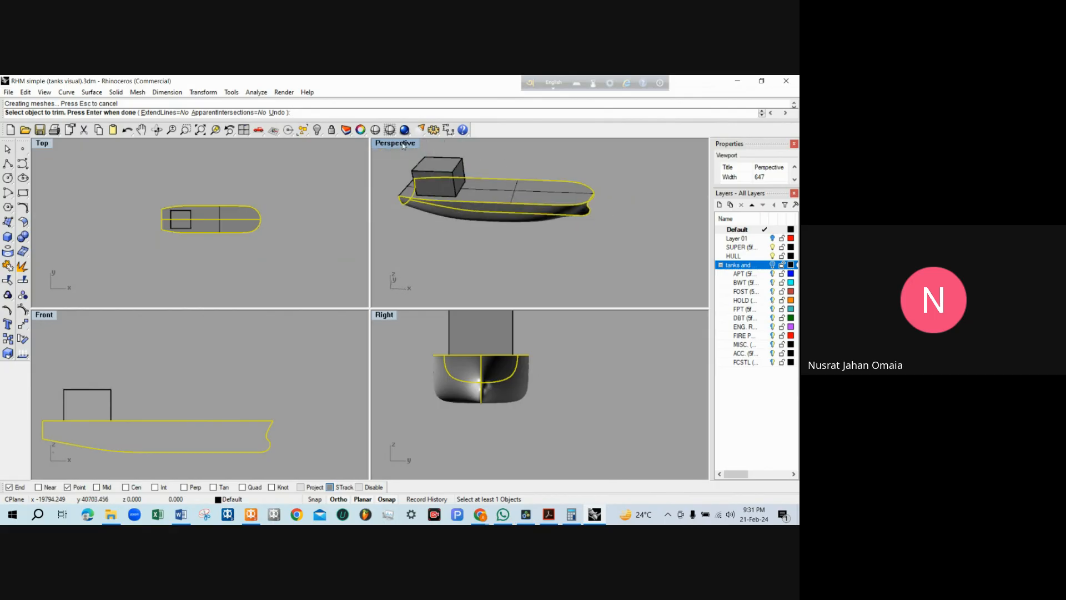
double_click(404, 146)
scroll(422, 217, "down", 1)
scroll(507, 305, "up", 3)
scroll(391, 228, "down", 2)
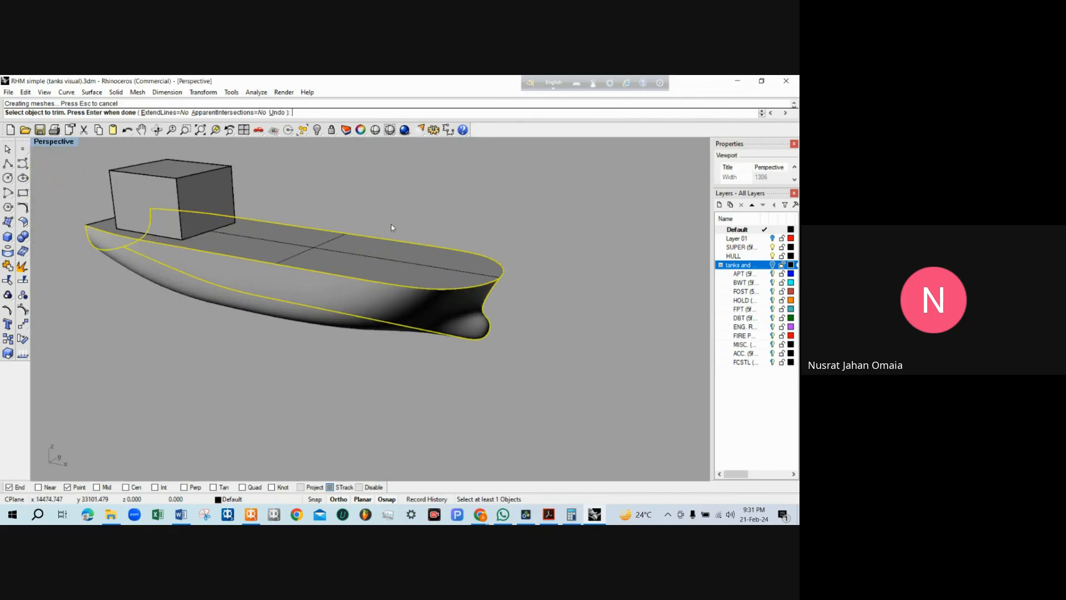
scroll(431, 228, "up", 1)
scroll(474, 257, "down", 1)
scroll(474, 250, "up", 2)
scroll(449, 257, "down", 2)
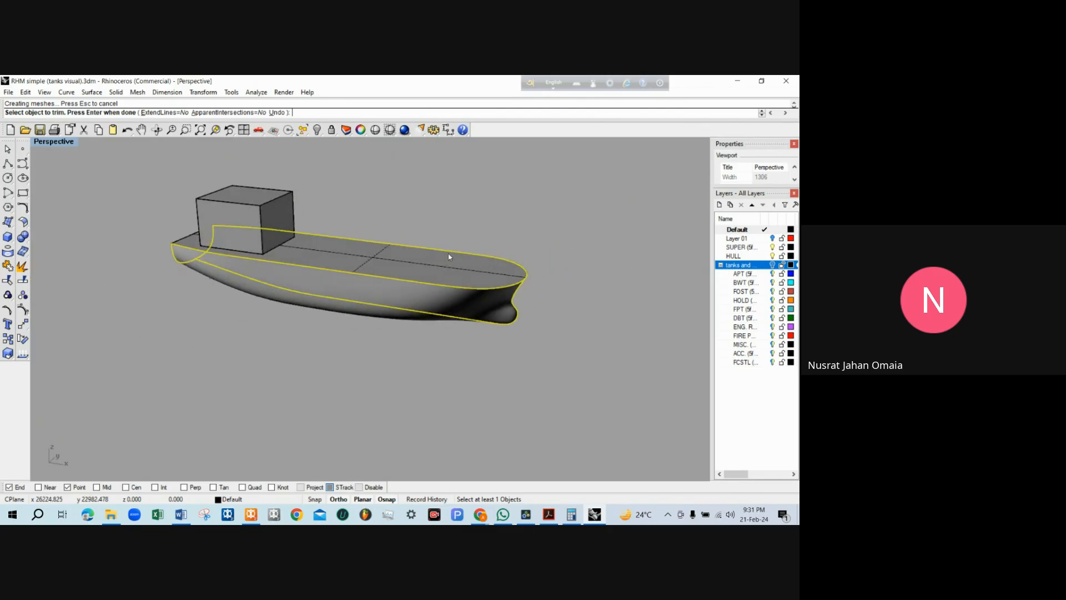
scroll(460, 259, "up", 2)
scroll(424, 270, "down", 3)
scroll(399, 272, "up", 2)
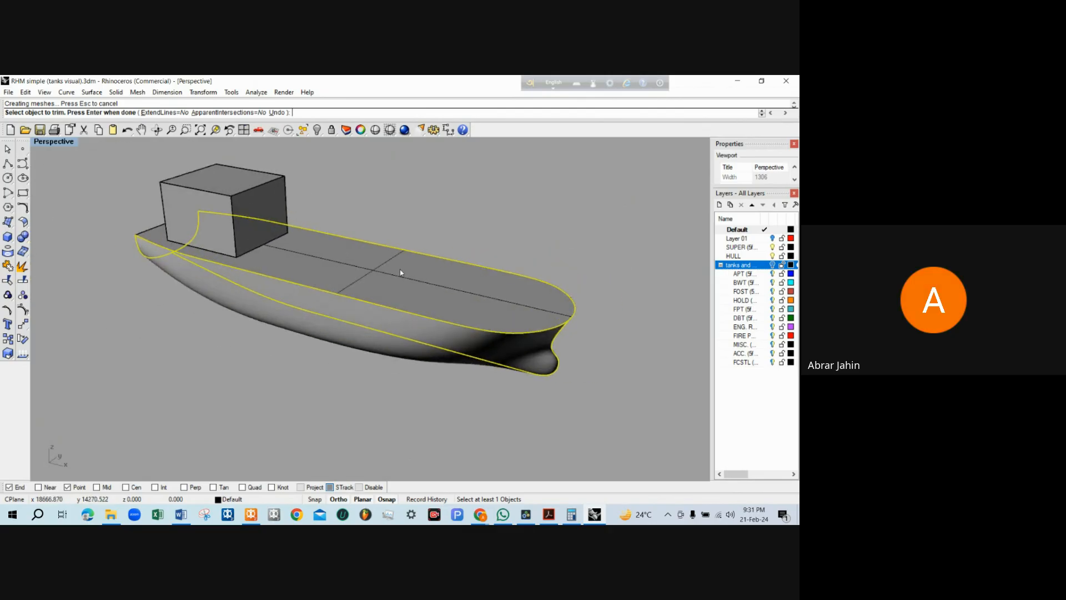
scroll(461, 275, "down", 1)
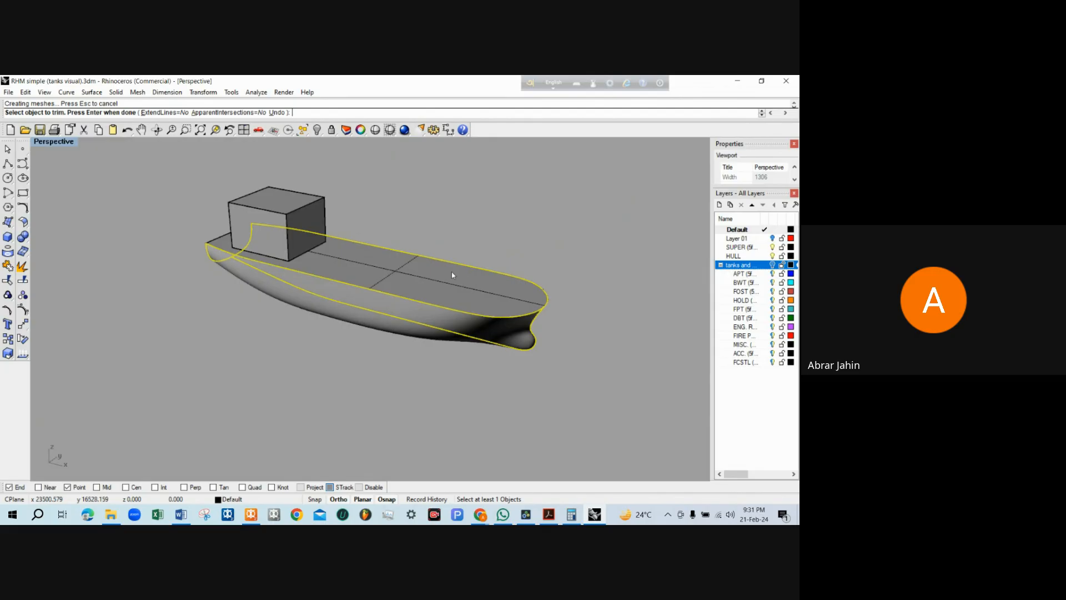
scroll(339, 253, "up", 2)
left_click_drag(340, 253, 358, 295)
scroll(358, 295, "up", 2)
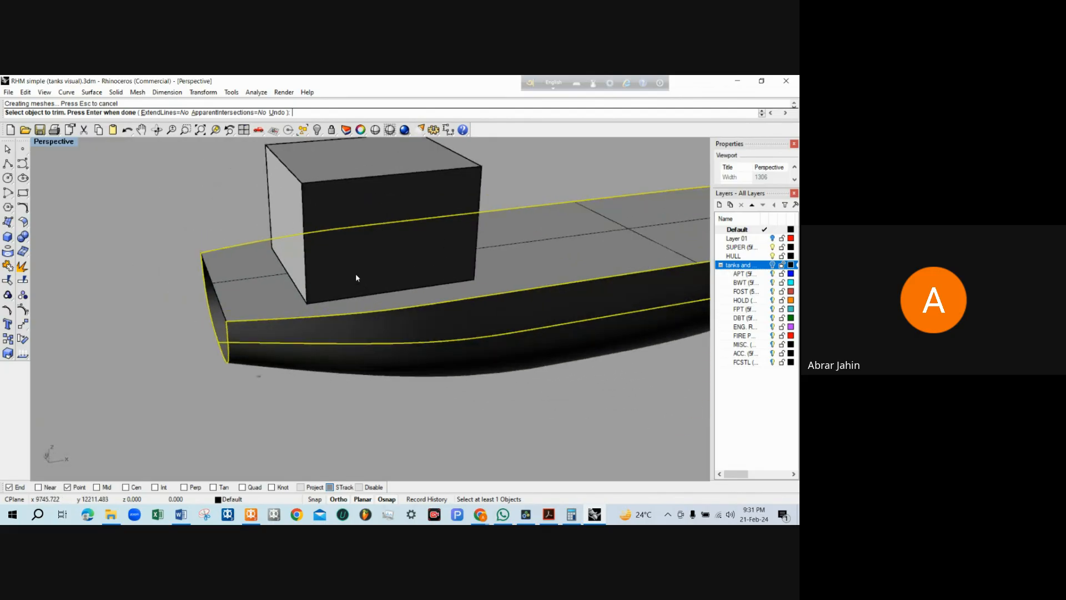
scroll(357, 279, "down", 2)
Browse on drive D: to the render folder inside the model folder of Khulna consultant
left_click(111, 514)
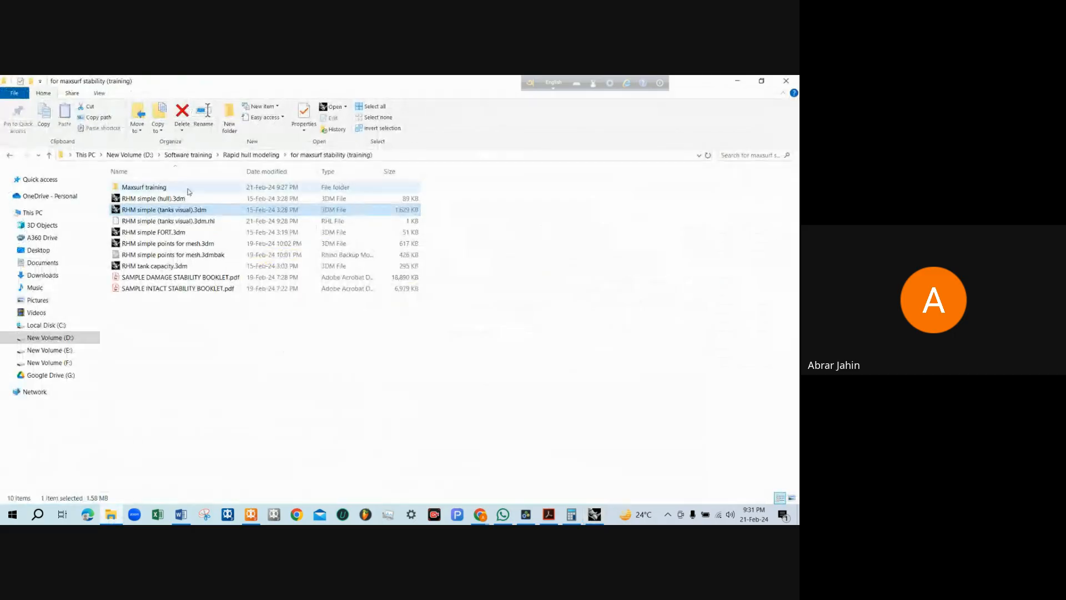
left_click(188, 154)
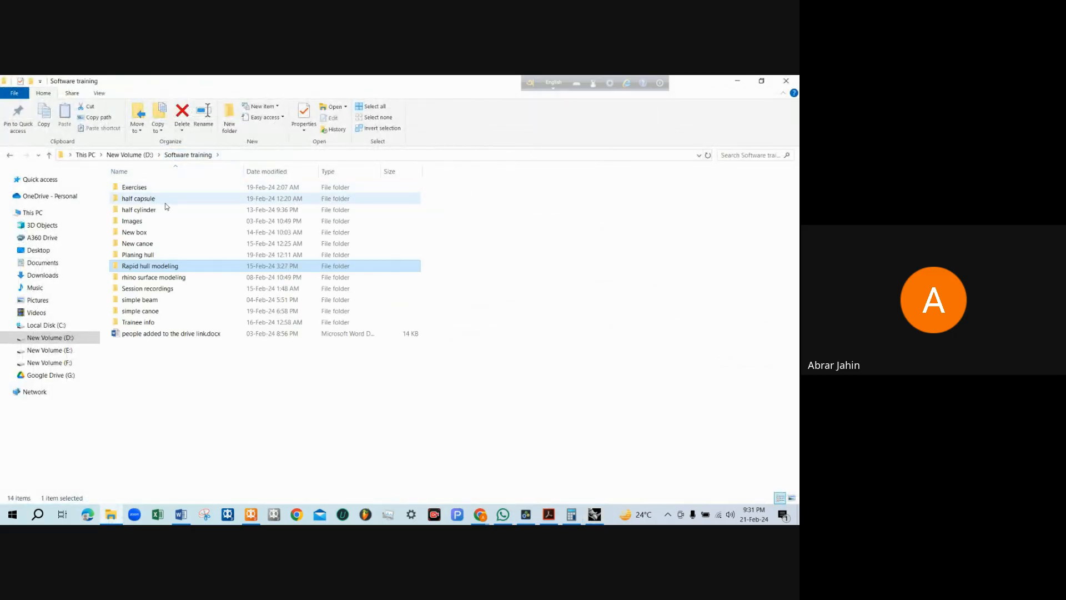
left_click(134, 155)
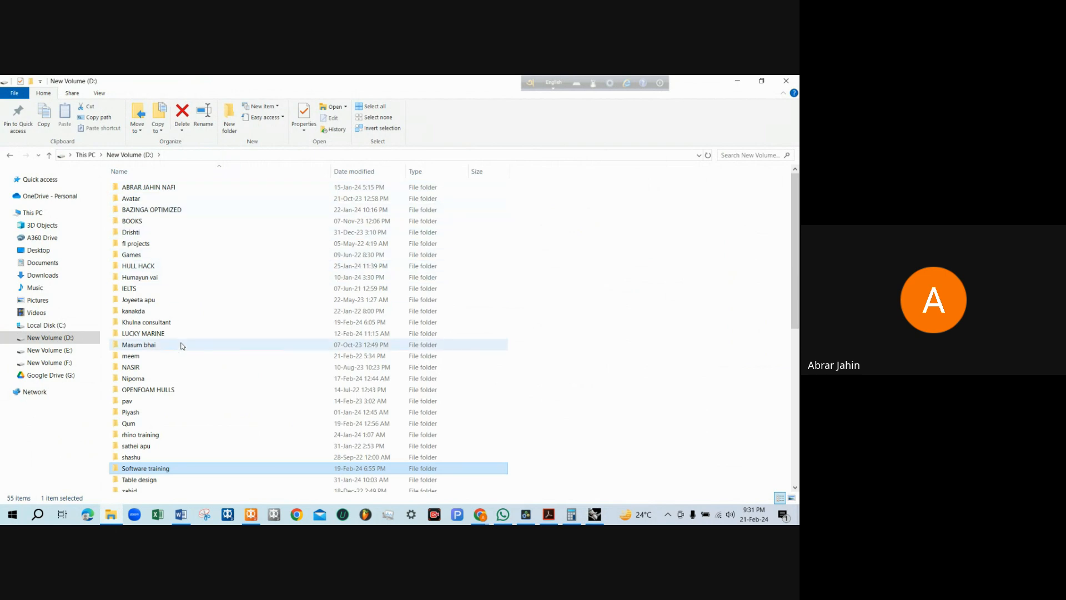
scroll(177, 346, "down", 1)
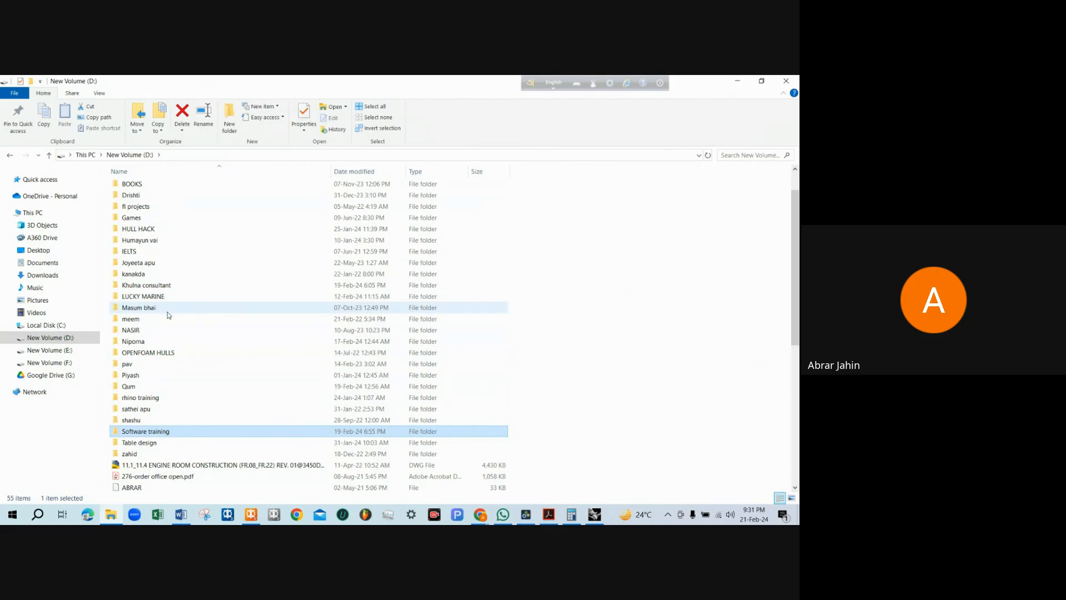
double_click(169, 285)
left_click(149, 209)
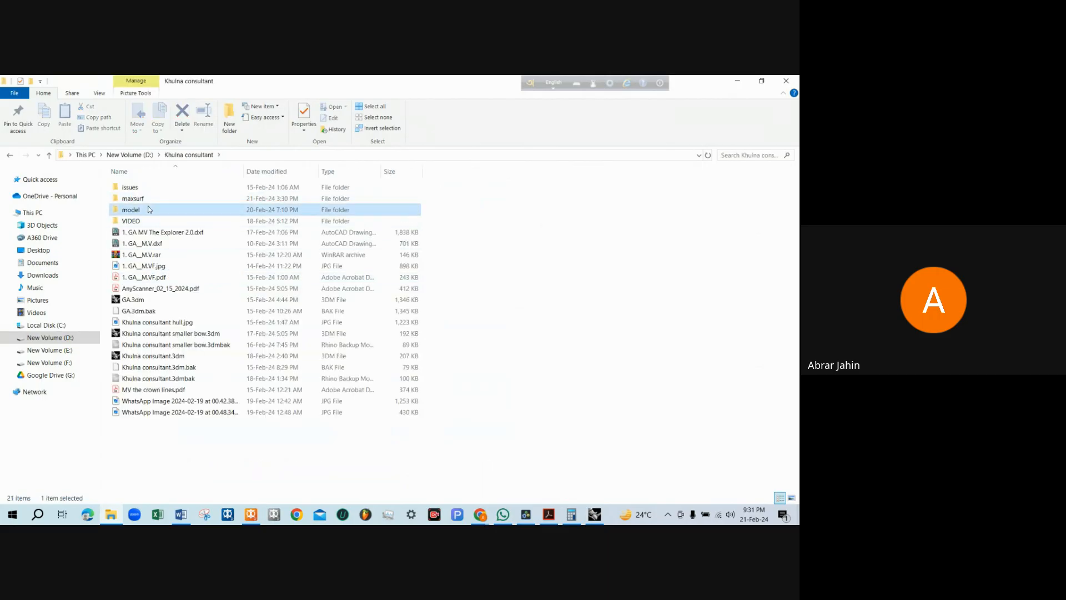
double_click(149, 209)
double_click(153, 189)
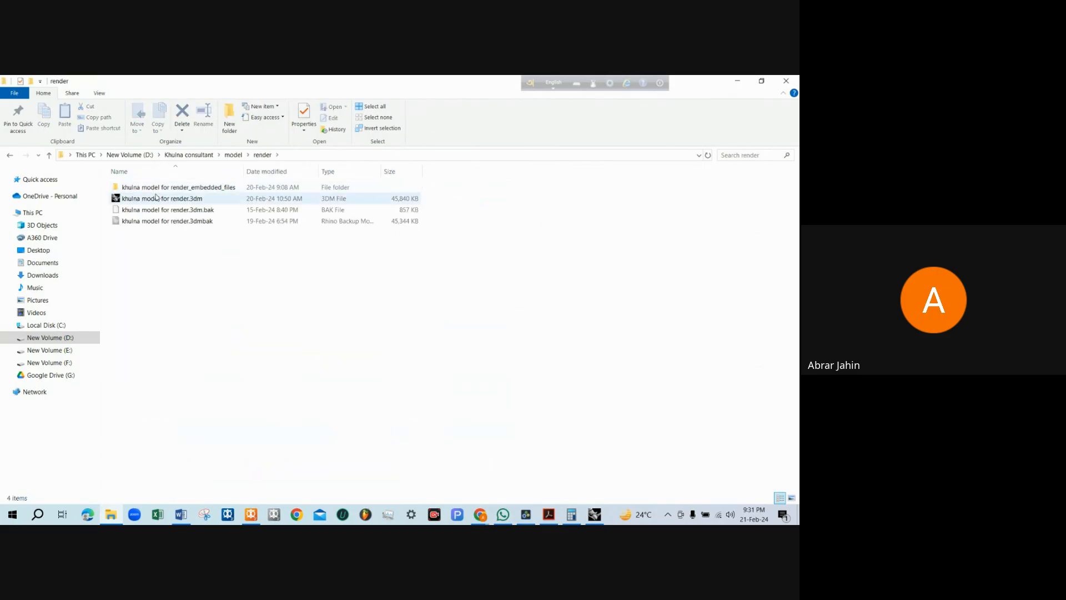
Try to open khulna model for render.3dm in Rhino 4.0
right_click(157, 198)
key("Return")
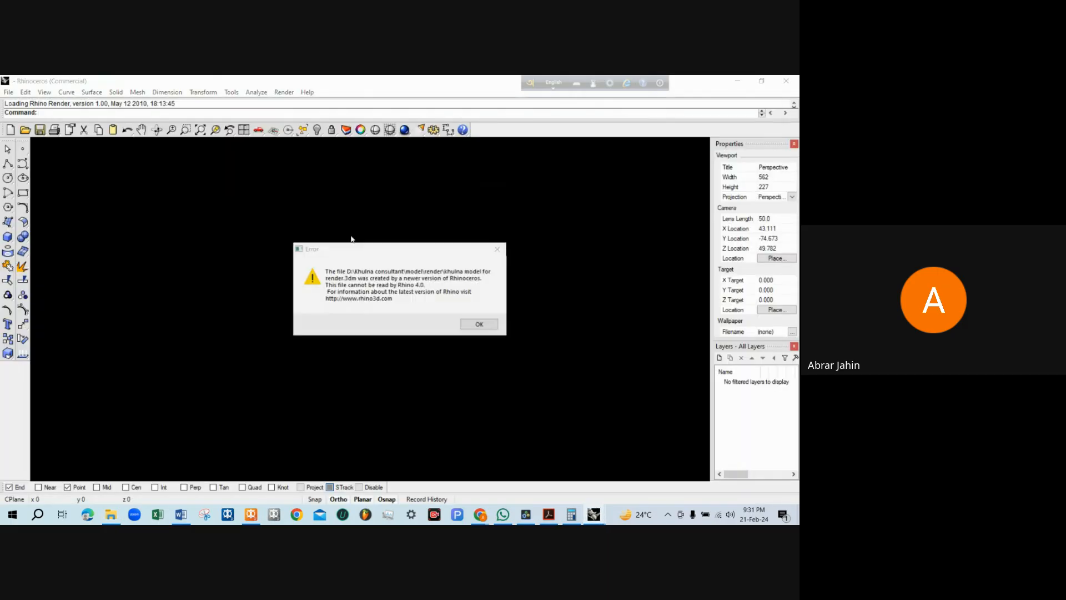
left_click(476, 324)
left_click(787, 81)
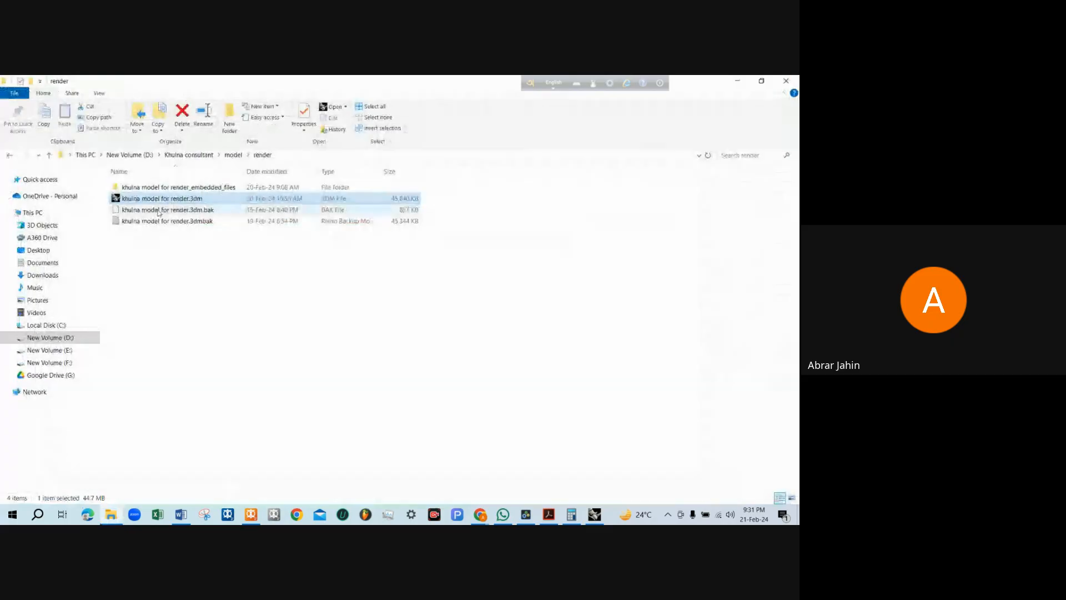
Open khulna model for render.3dm with Rhino 7 and examine the rendered passenger ship from the bow and from above
right_click(149, 200)
mouse_move(185, 296)
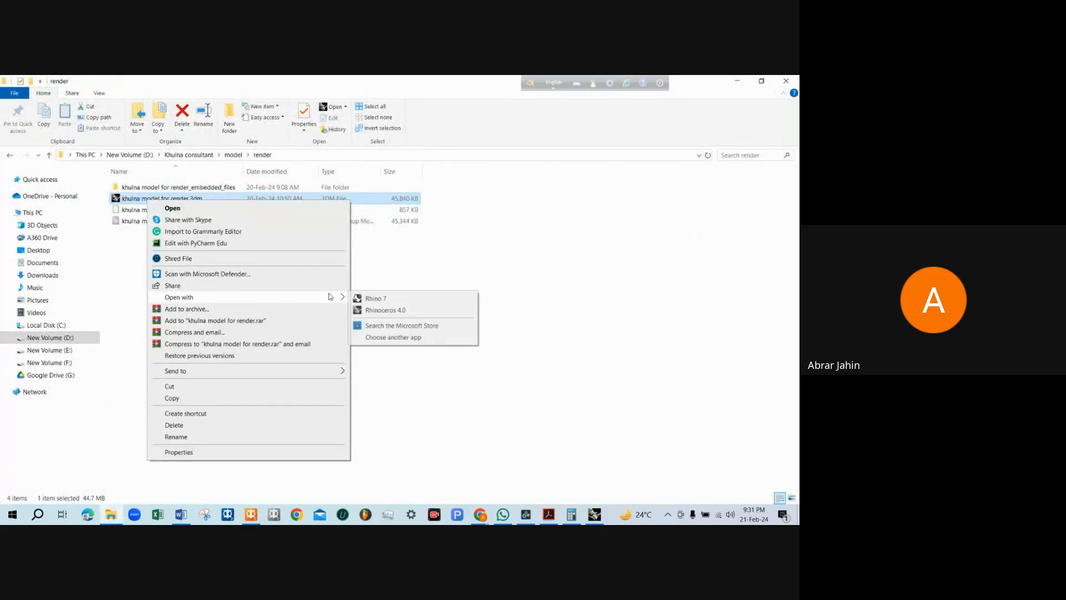
left_click(351, 298)
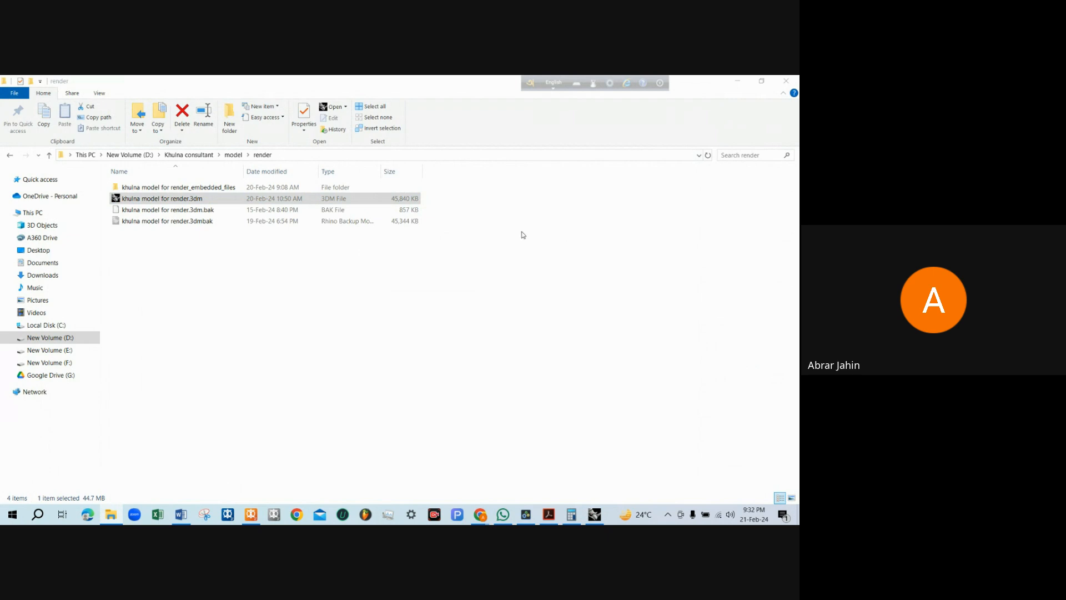
left_click(737, 81)
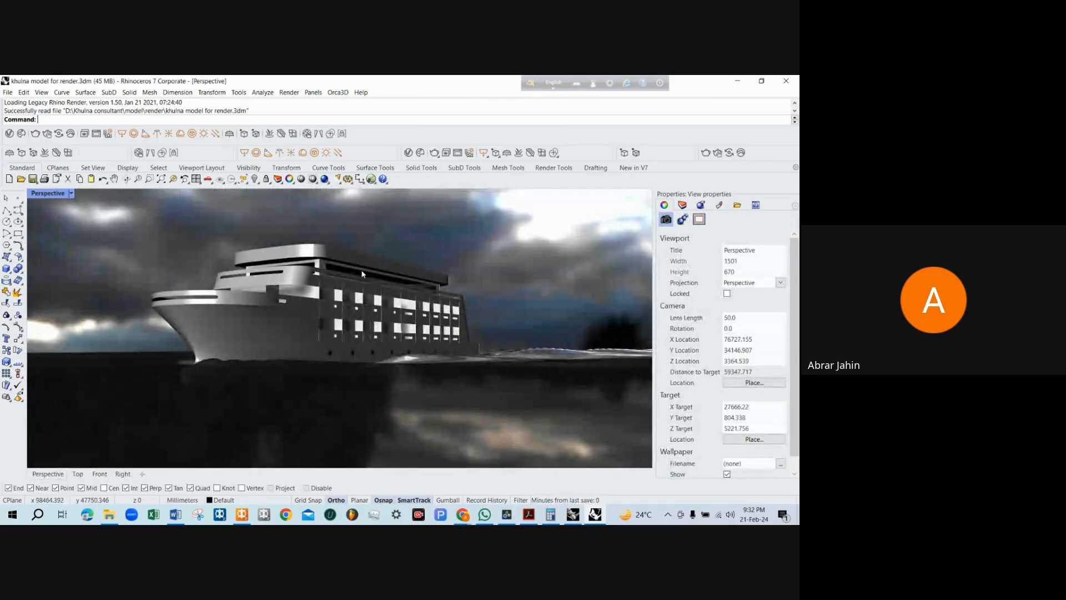
left_click_drag(429, 305, 386, 327)
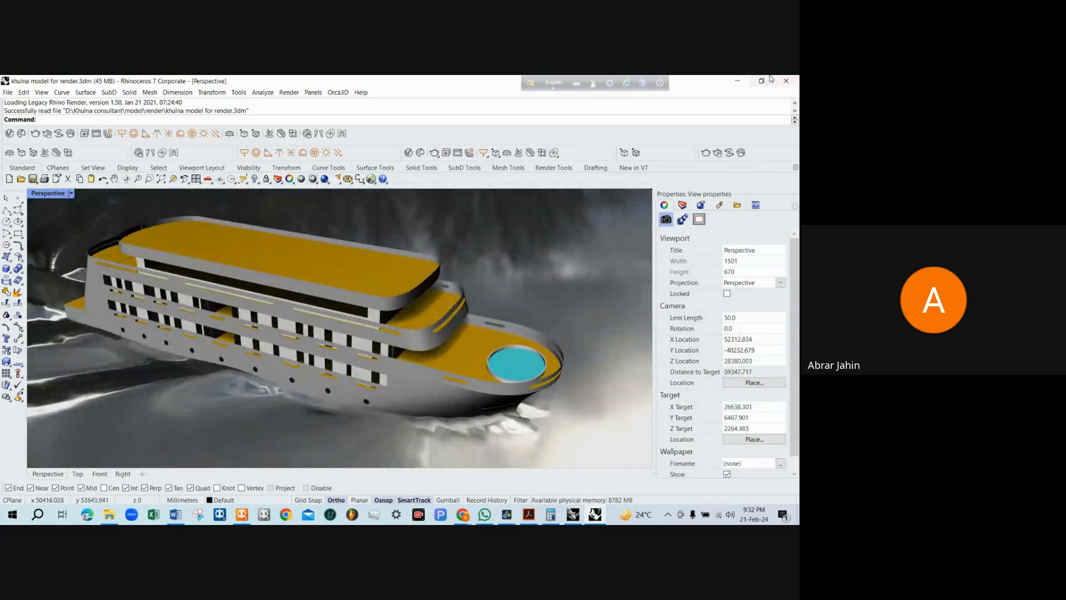
left_click(737, 80)
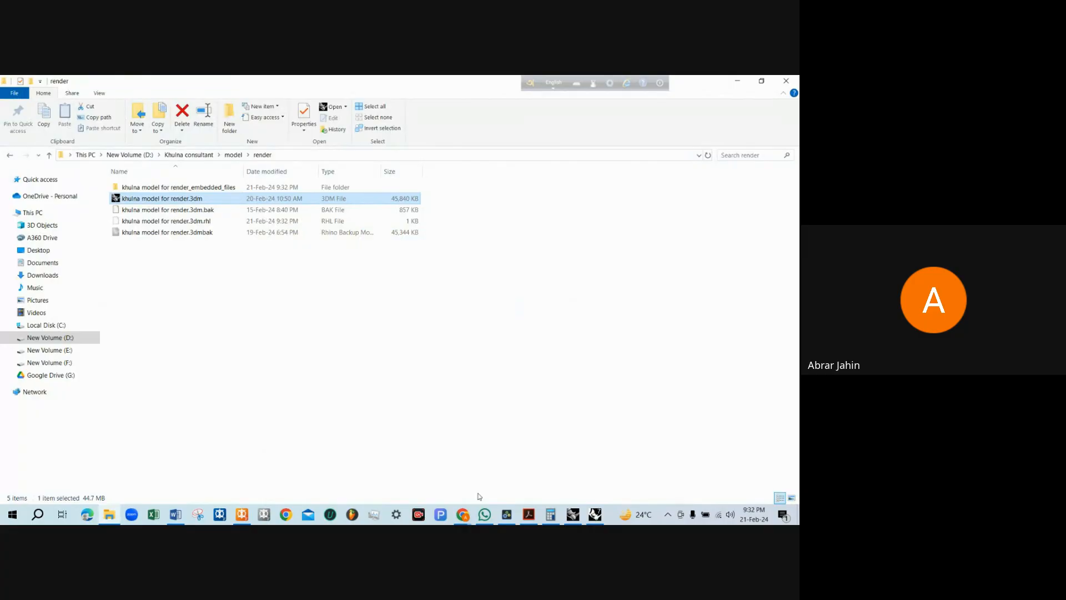
Switch back to the RHM simple (tanks visual) model in Rhino 4 and end the running Trim command
mouse_move(466, 514)
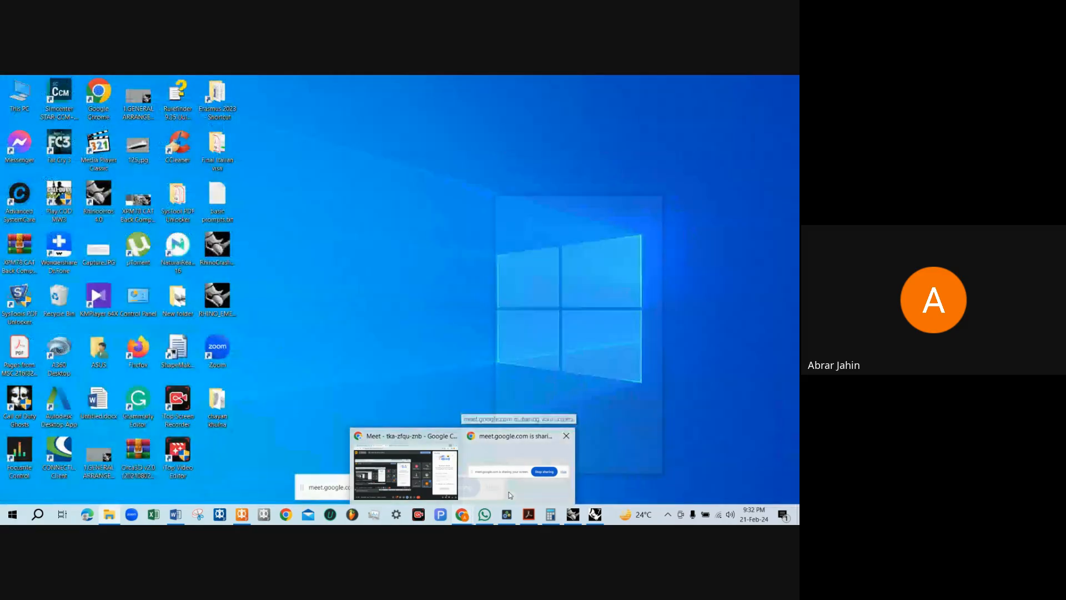
left_click(508, 491)
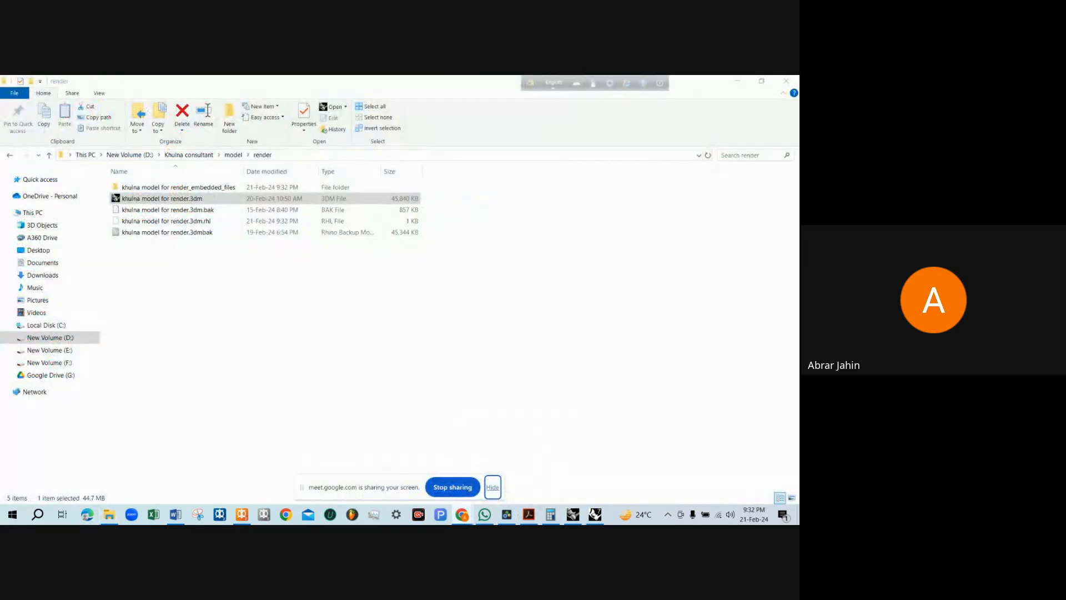
left_click(573, 514)
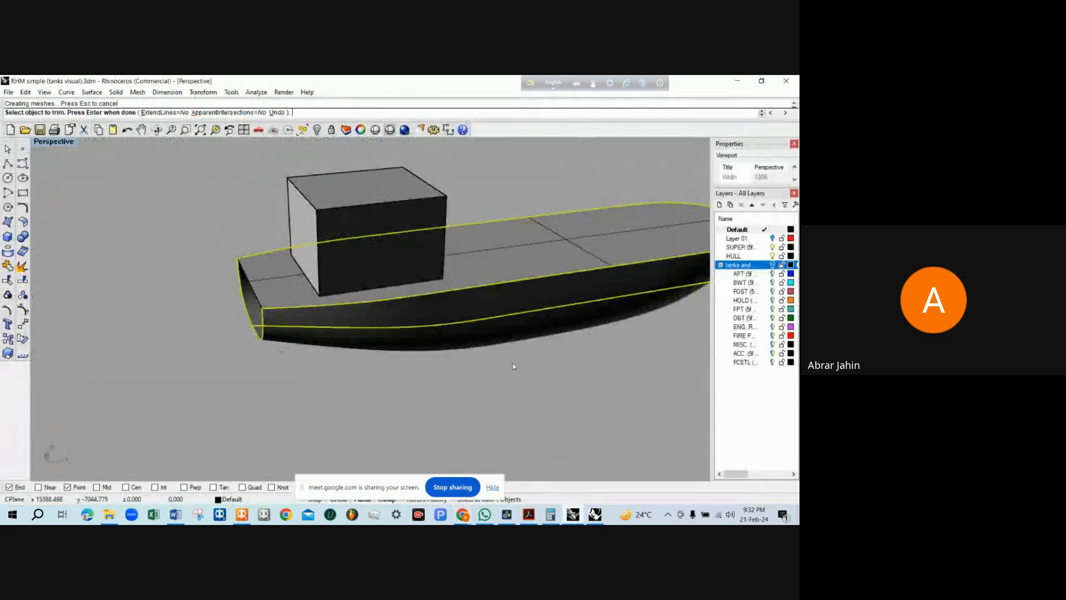
scroll(602, 230, "up", 5)
key("Escape")
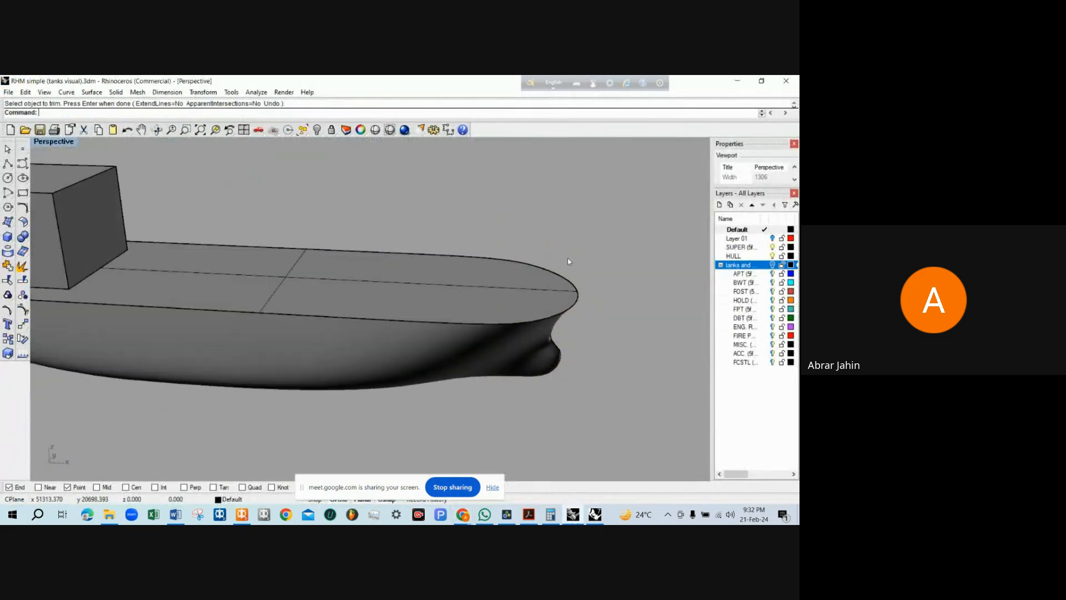
Examine the decked hull at the bow and at the open stern in the Perspective view
scroll(570, 261, "down", 5)
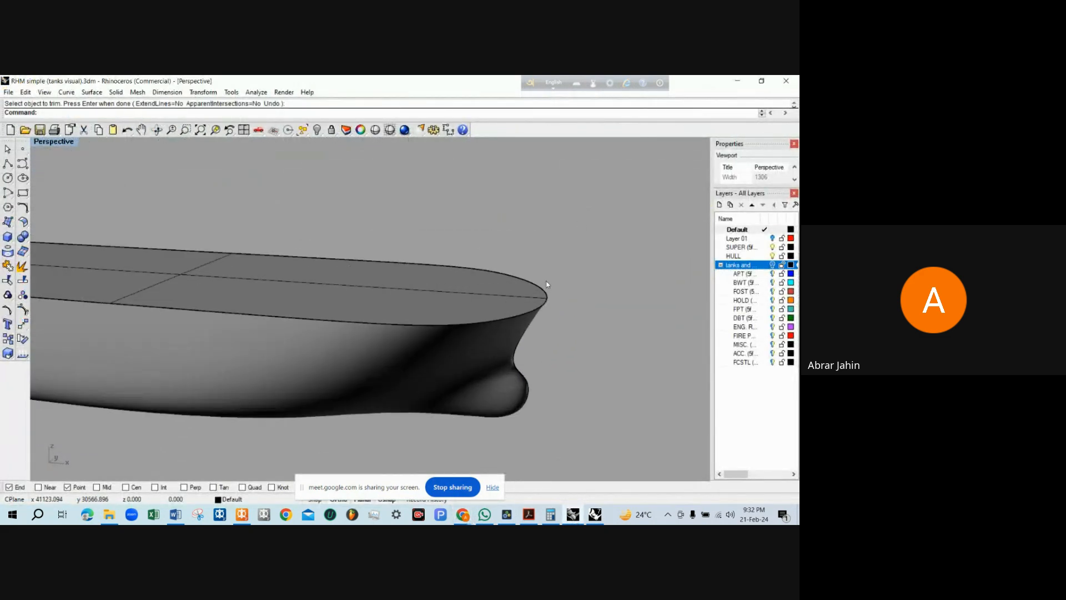
left_click_drag(548, 297, 165, 309)
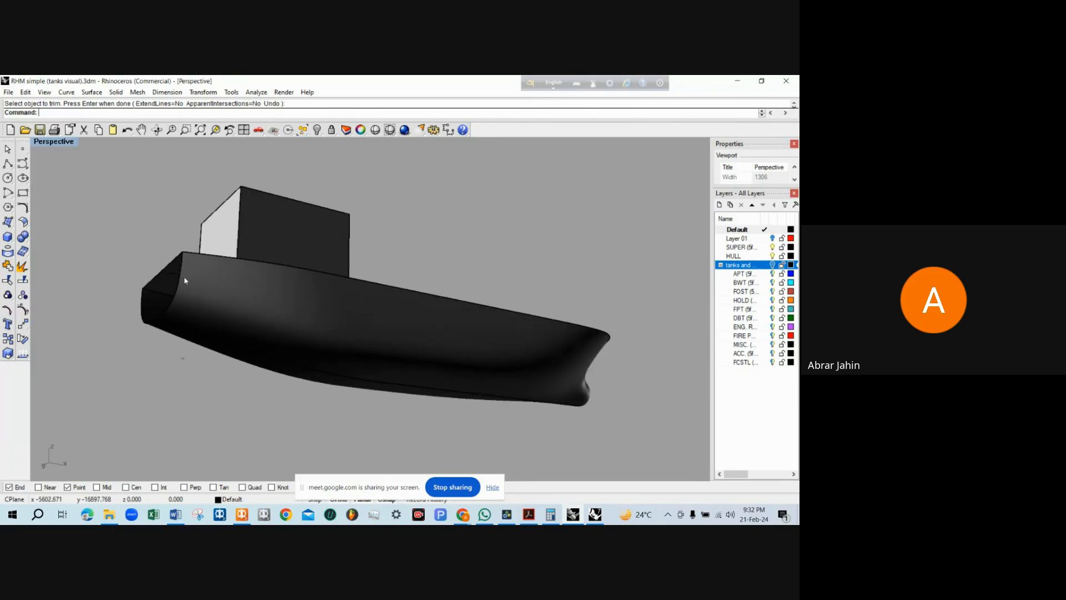
scroll(166, 300, "up", 3)
scroll(261, 316, "down", 5)
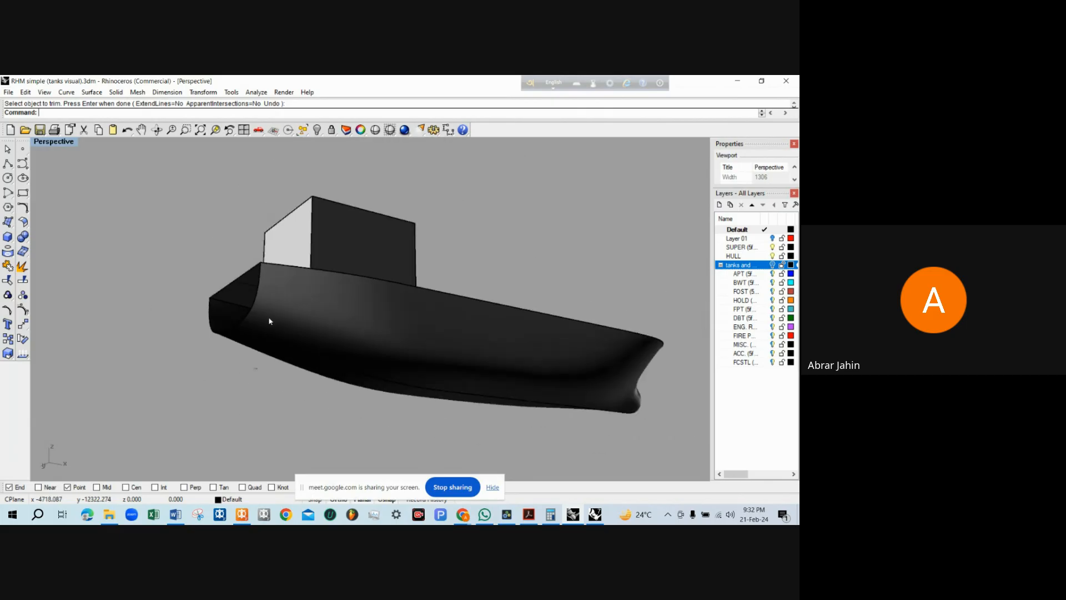
scroll(222, 322, "up", 5)
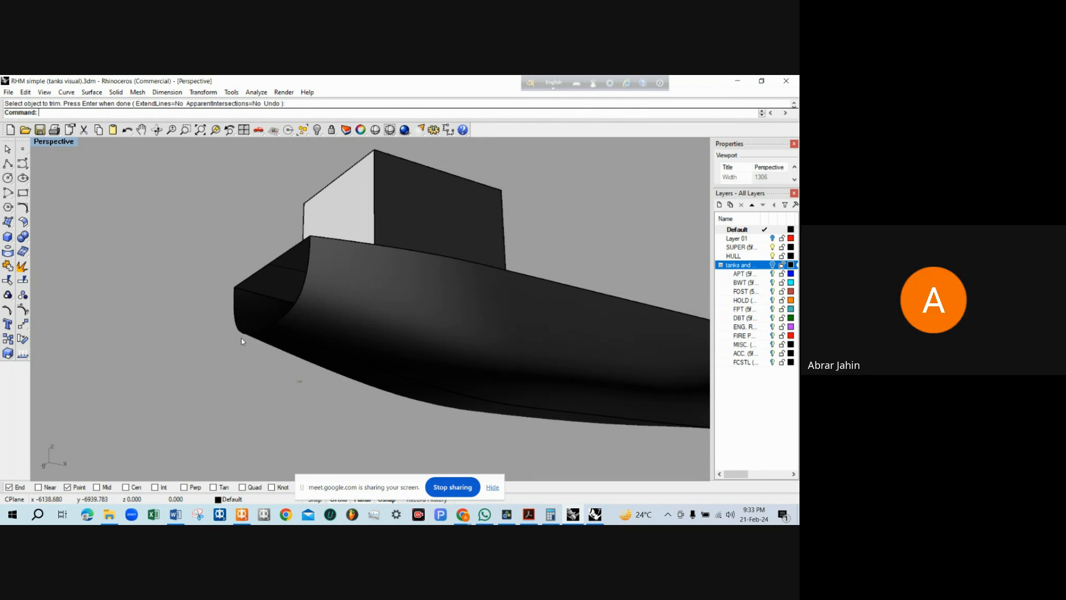
scroll(281, 325, "down", 5)
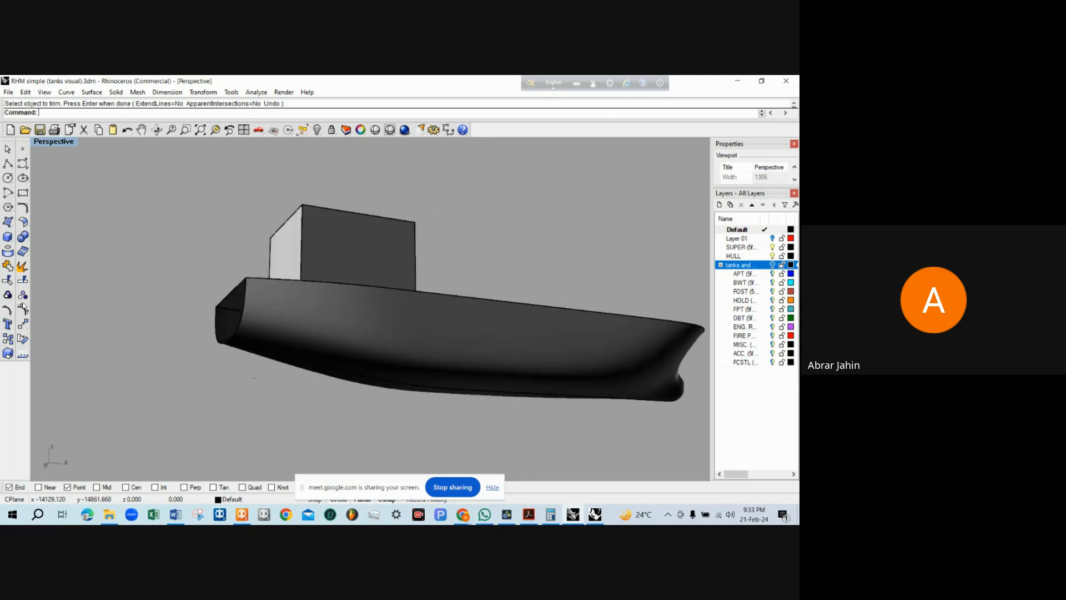
Restore the four-view layout and maximize the Right view
double_click(56, 142)
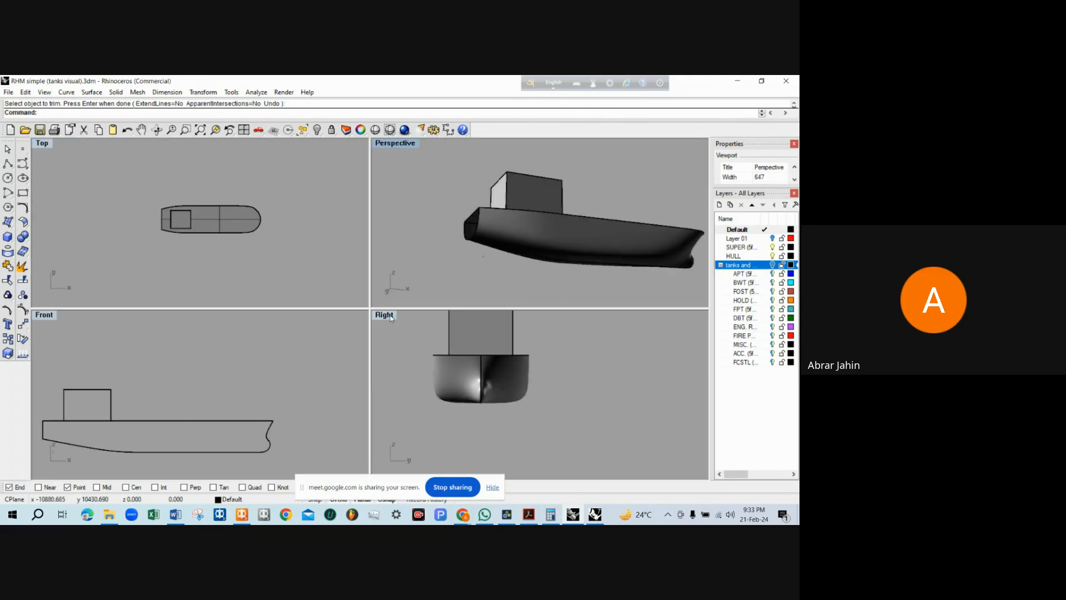
double_click(385, 315)
left_click(15, 225)
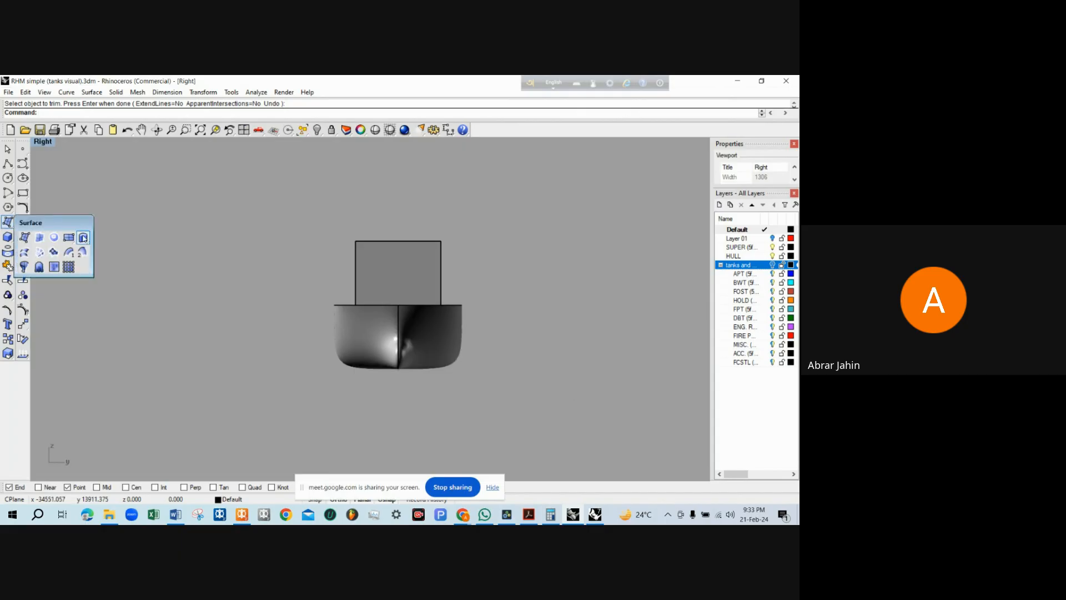
left_click(66, 237)
scroll(365, 311, "up", 2)
key("Escape")
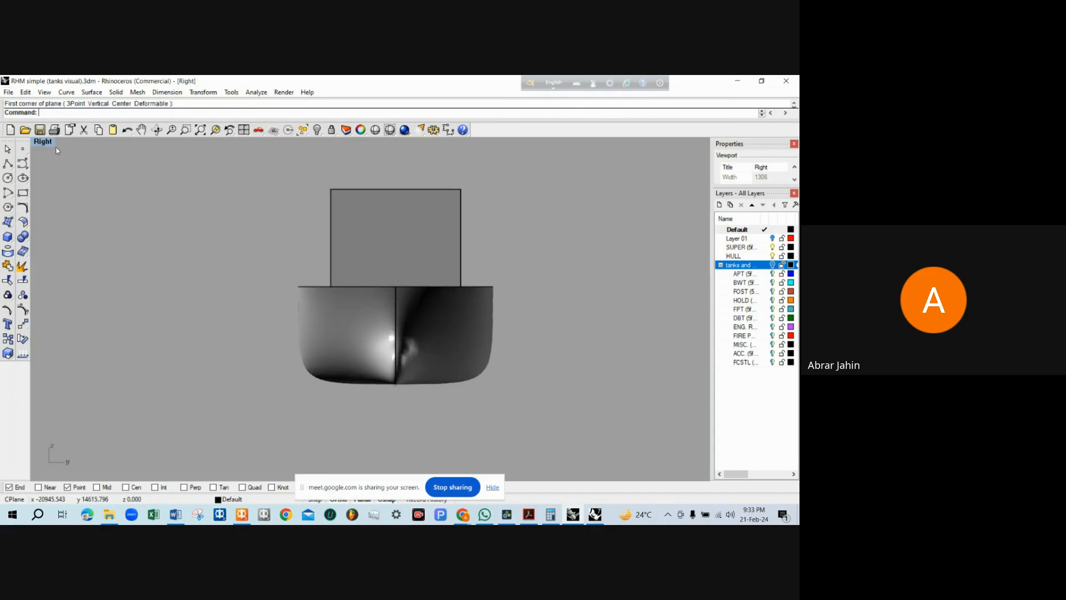
Set the Right view to wireframe display
left_click(48, 143)
left_click(55, 164)
scroll(285, 270, "up", 2)
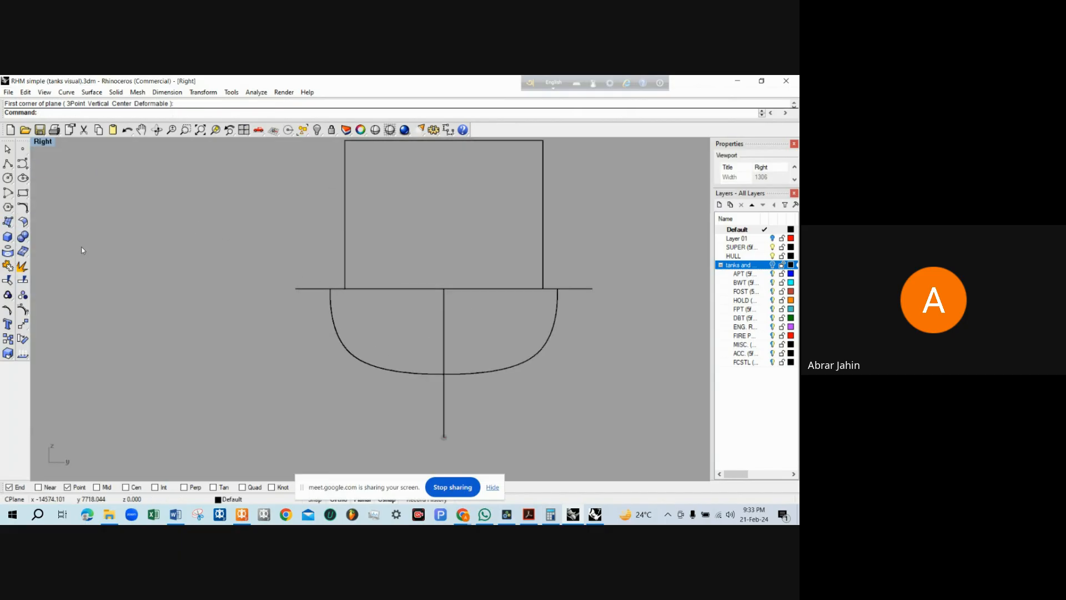
Draw a rectangular plane over the open stern in the Right view, spanning the transom width from deck level to below the keel, and restore the four views
left_click(12, 223)
left_click(68, 239)
scroll(274, 319, "down", 2)
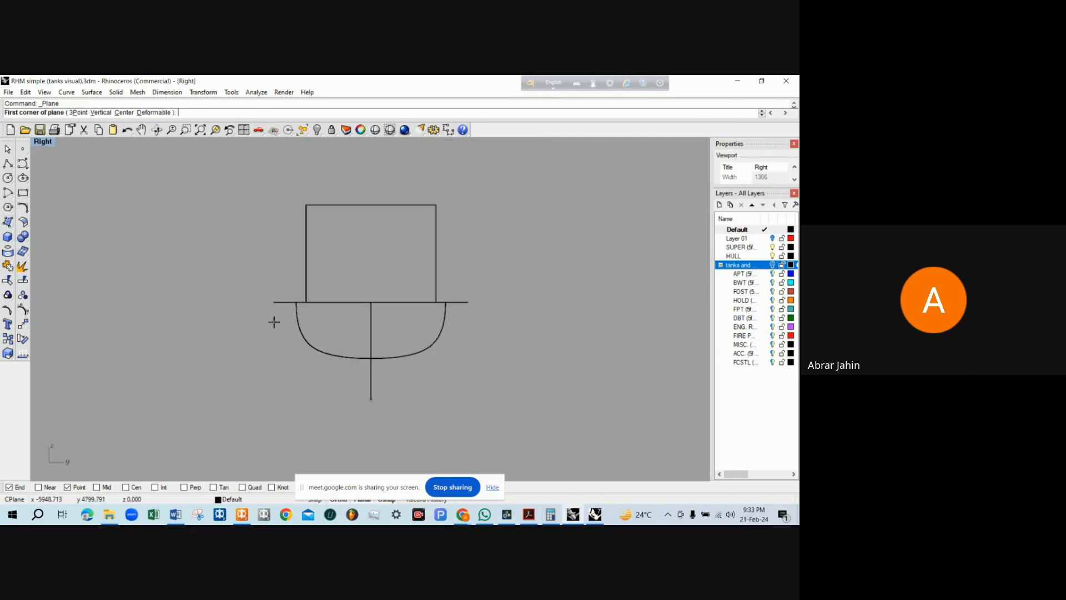
scroll(272, 319, "up", 2)
scroll(309, 289, "down", 3)
left_click(308, 290)
scroll(308, 290, "down", 1)
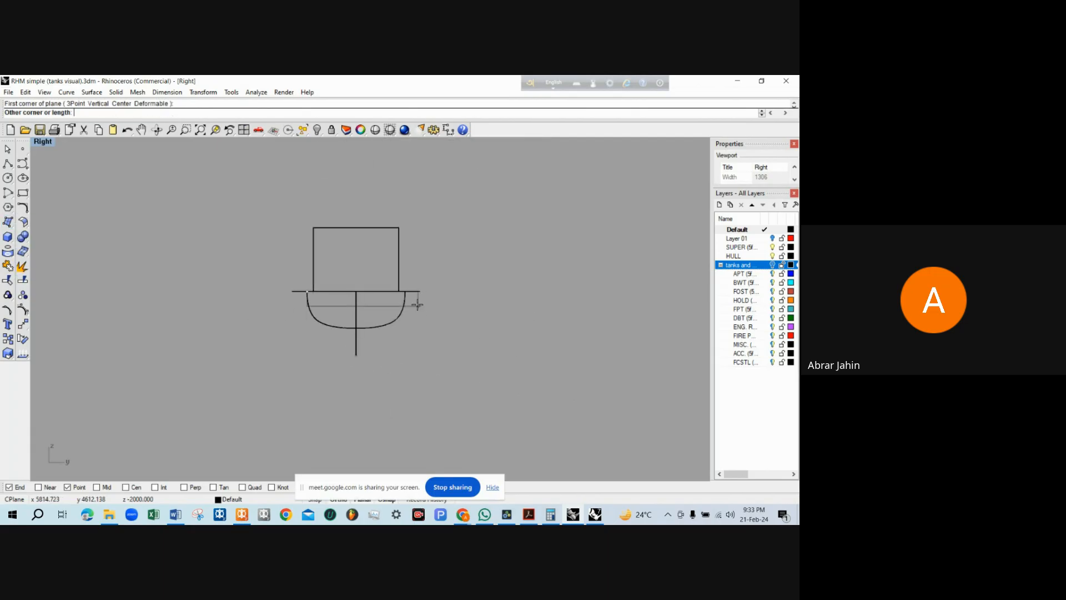
left_click(405, 368)
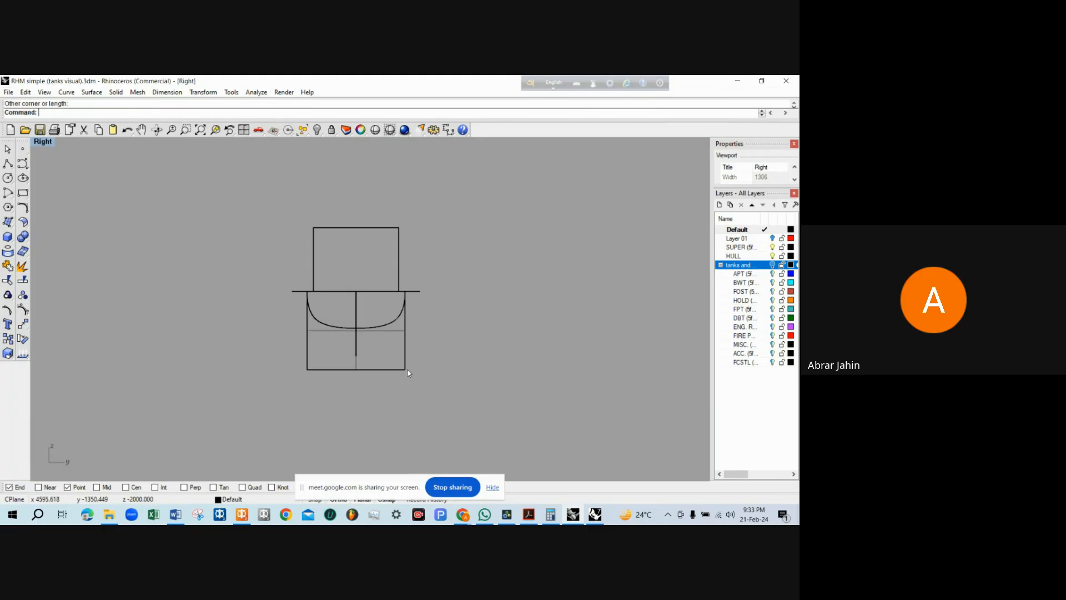
double_click(44, 142)
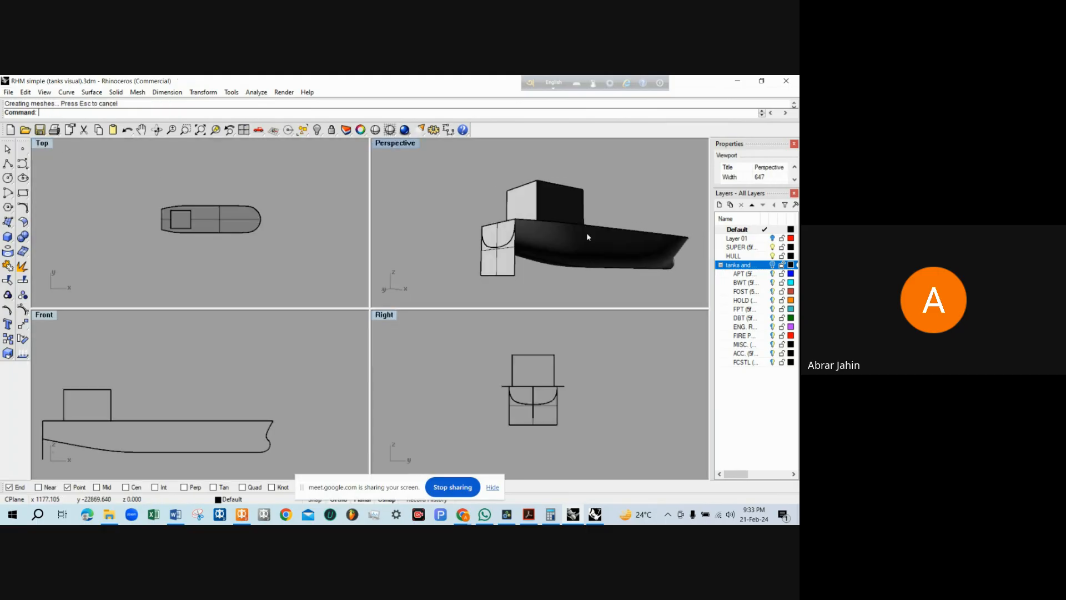
left_click_drag(486, 245, 487, 253)
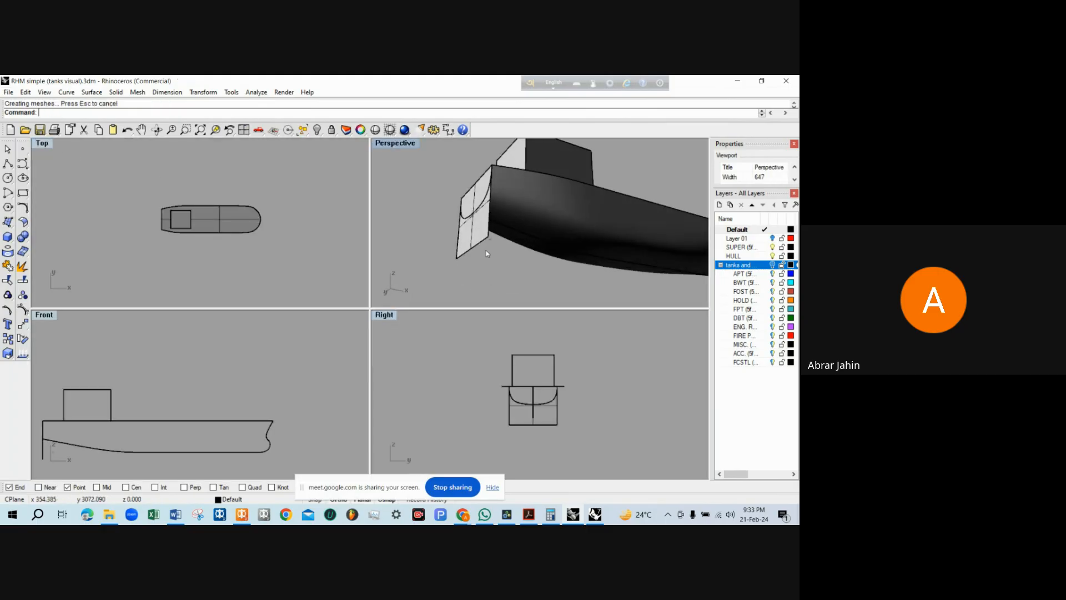
Try to trim the stern plane using the hull halves, deck and superstructure together as cutting objects
key("ctrl+a")
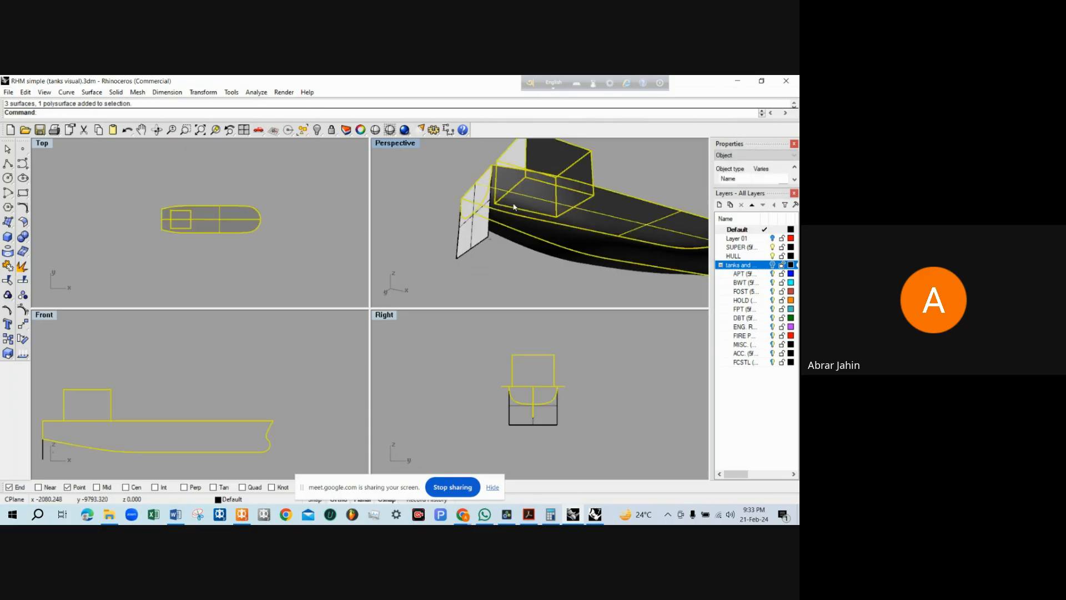
type("trim")
key("Return")
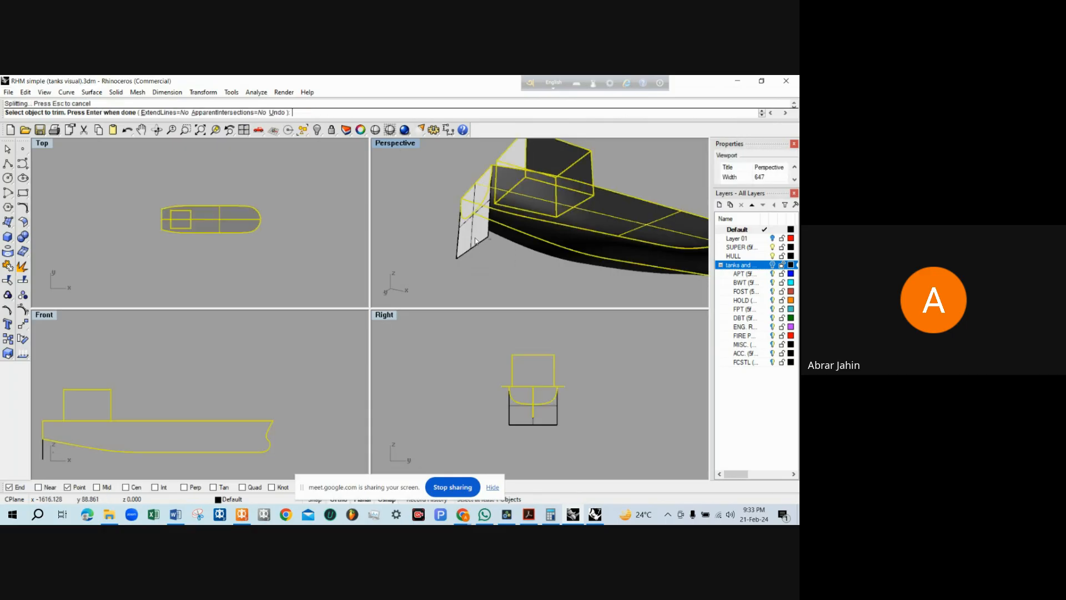
left_click(496, 217)
key("Return")
scroll(486, 220, "up", 4)
left_click(499, 229)
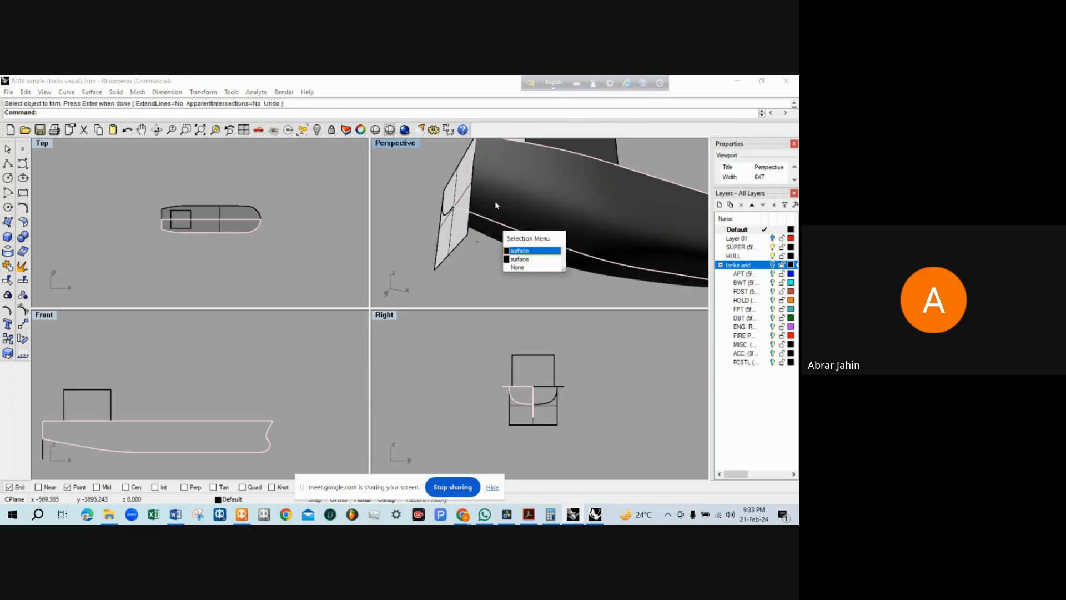
left_click(519, 257)
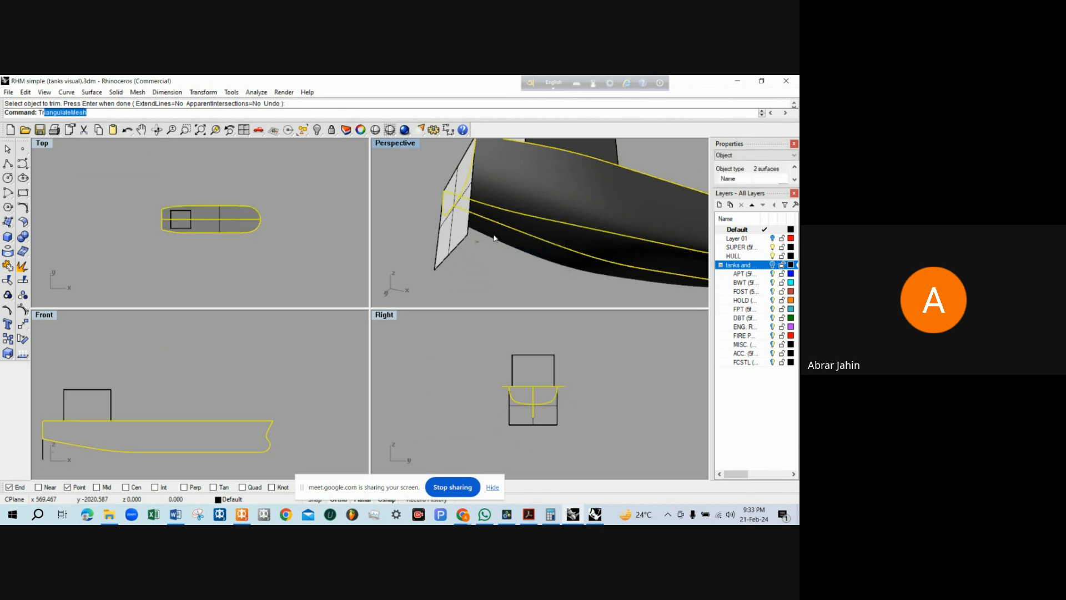
key("Escape")
scroll(449, 202, "down", 4)
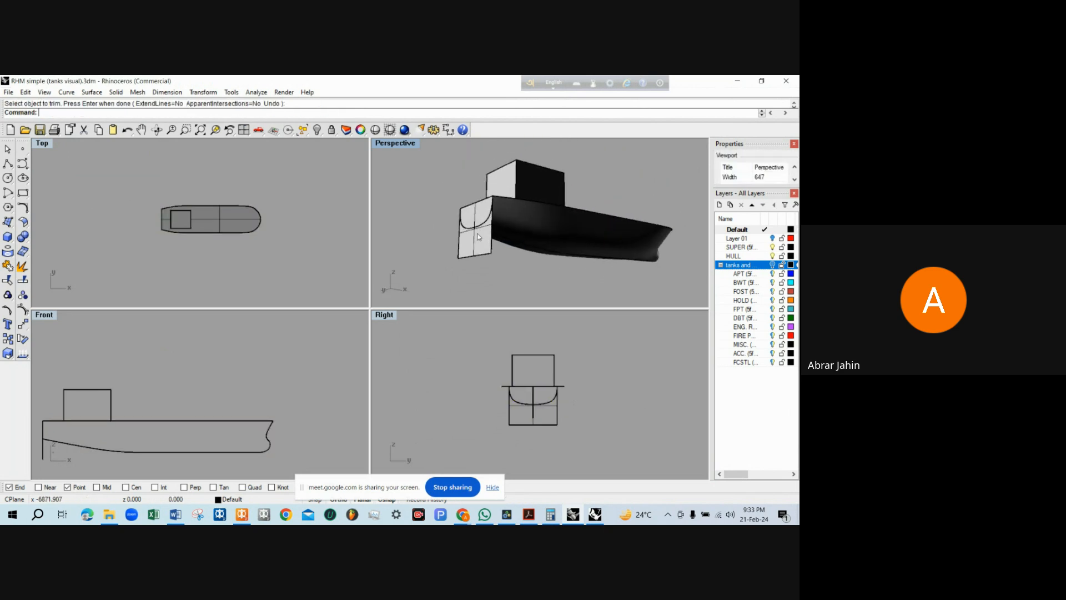
Widen the stern plane in the Right view with Scale1D from its bottom-edge midpoint so it extends past both hull sides
scroll(472, 223, "up", 4)
scroll(490, 241, "down", 3)
scroll(468, 242, "up", 3)
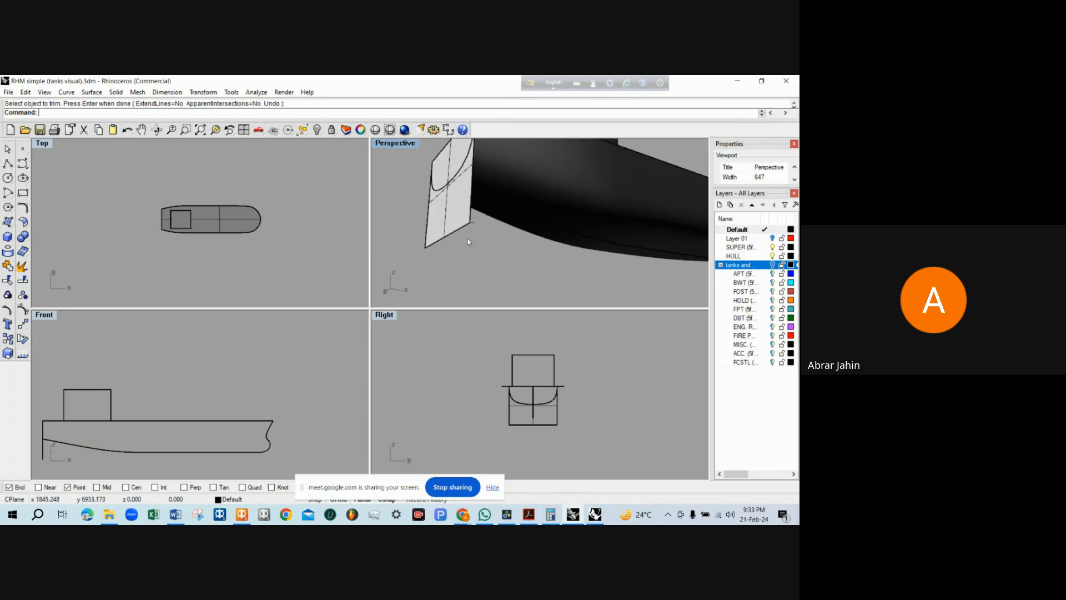
left_click(542, 424)
scroll(541, 425, "up", 1)
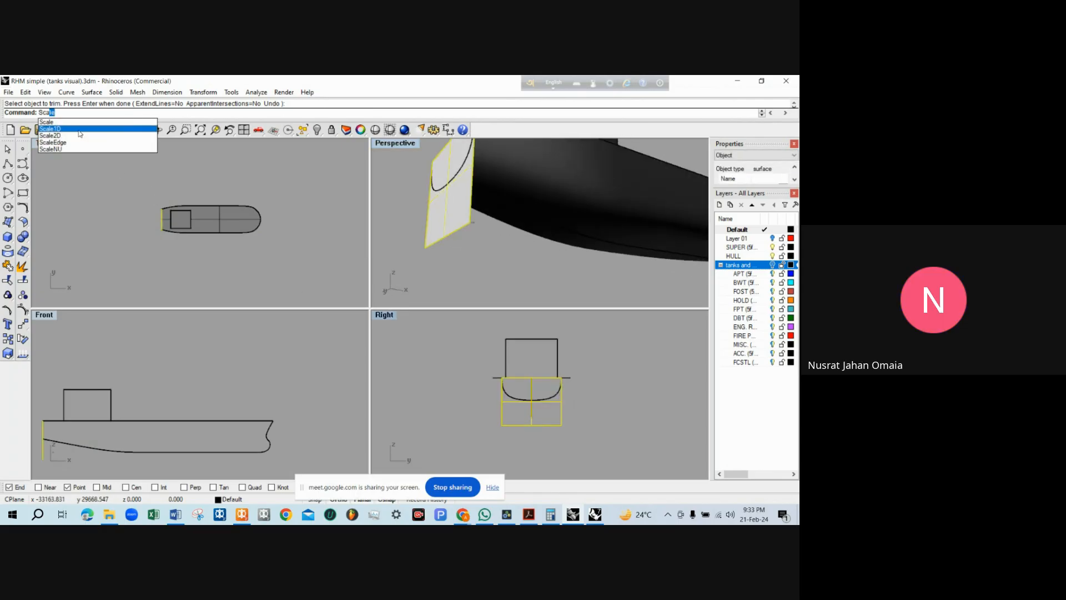
left_click(79, 130)
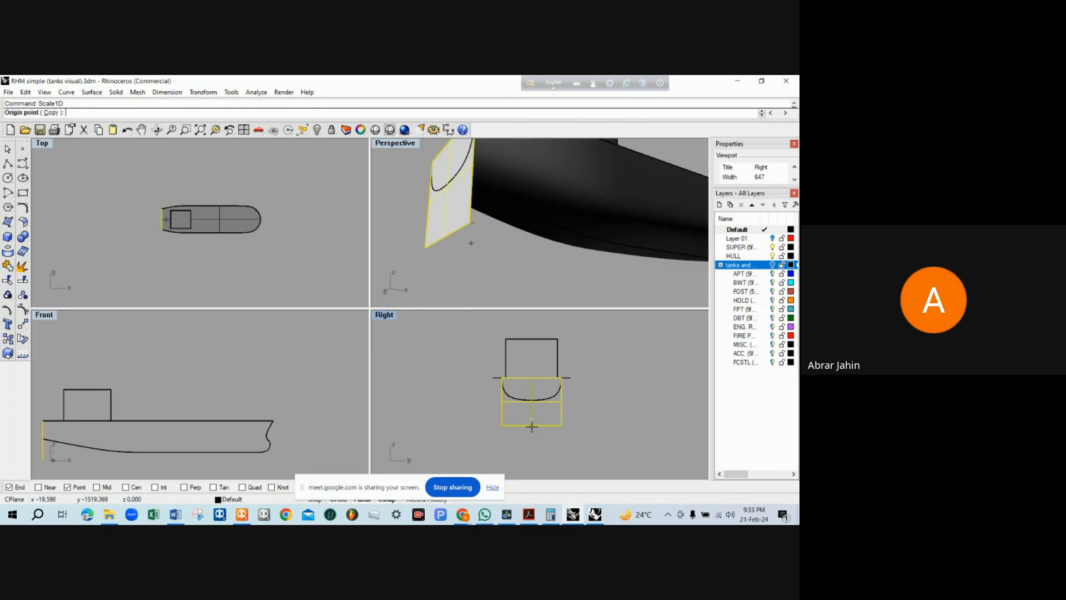
scroll(531, 426, "up", 3)
left_click(98, 487)
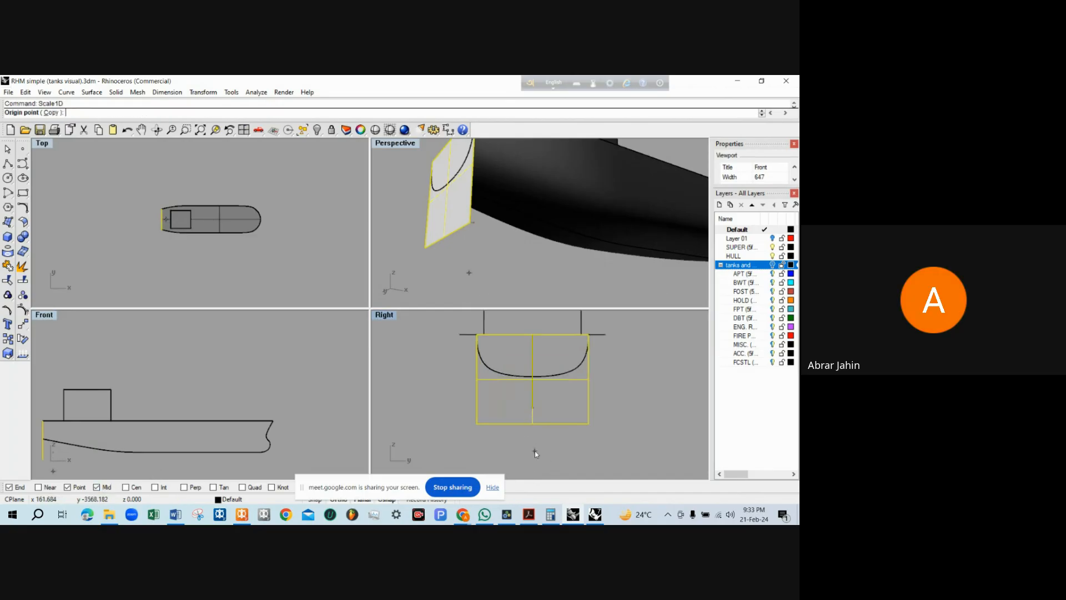
left_click(534, 425)
left_click(586, 426)
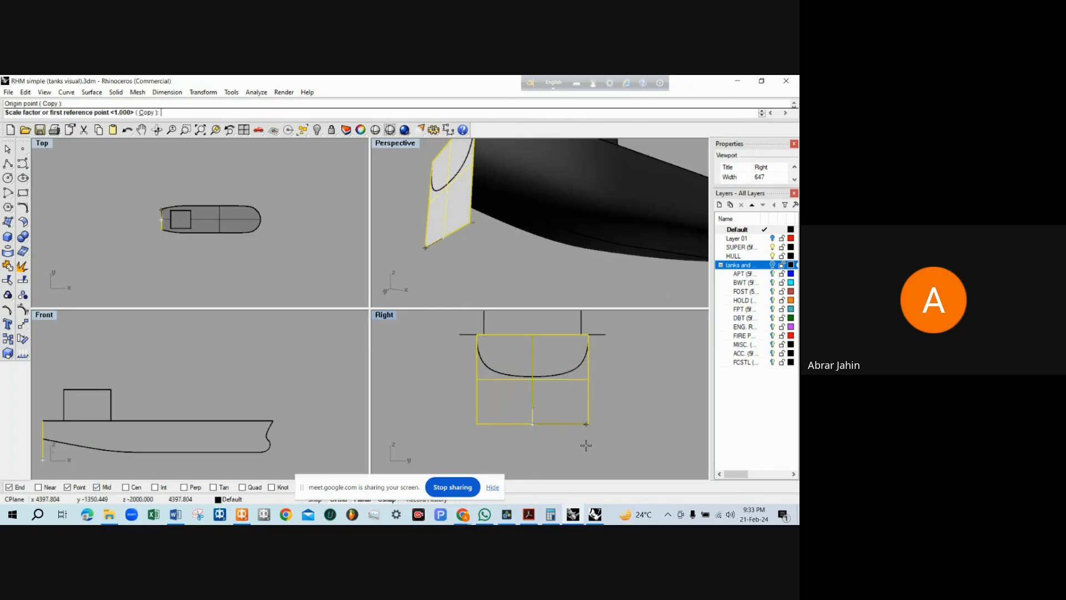
left_click(619, 431)
Trim the stern plane outside the hull using the two hull halves as cutting objects, and maximize the Perspective view
scroll(579, 257, "down", 3)
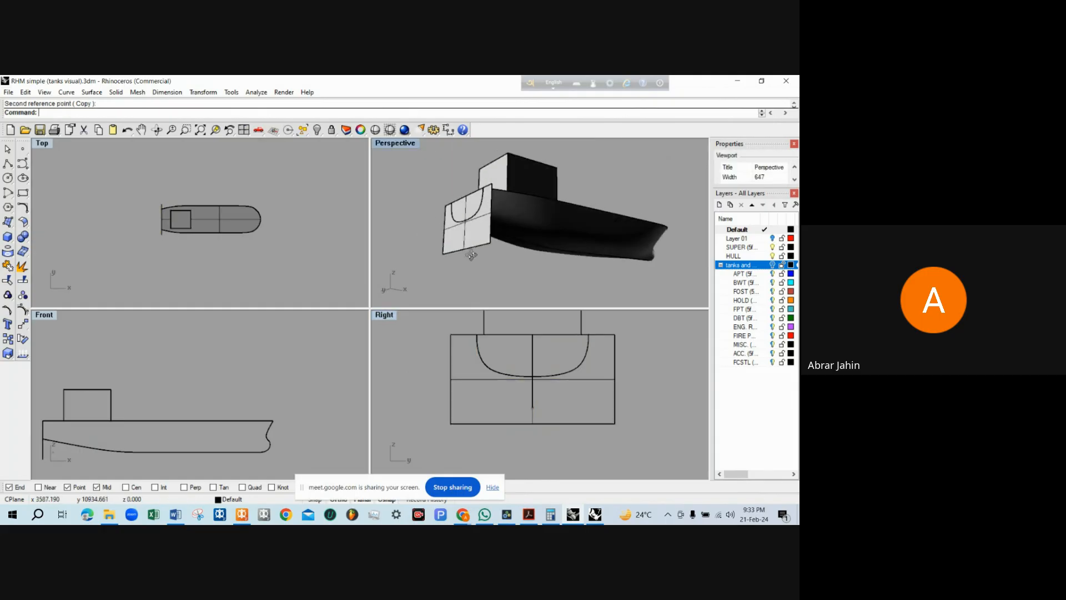
left_click(579, 257)
left_click(548, 261, "shift")
type("Trim")
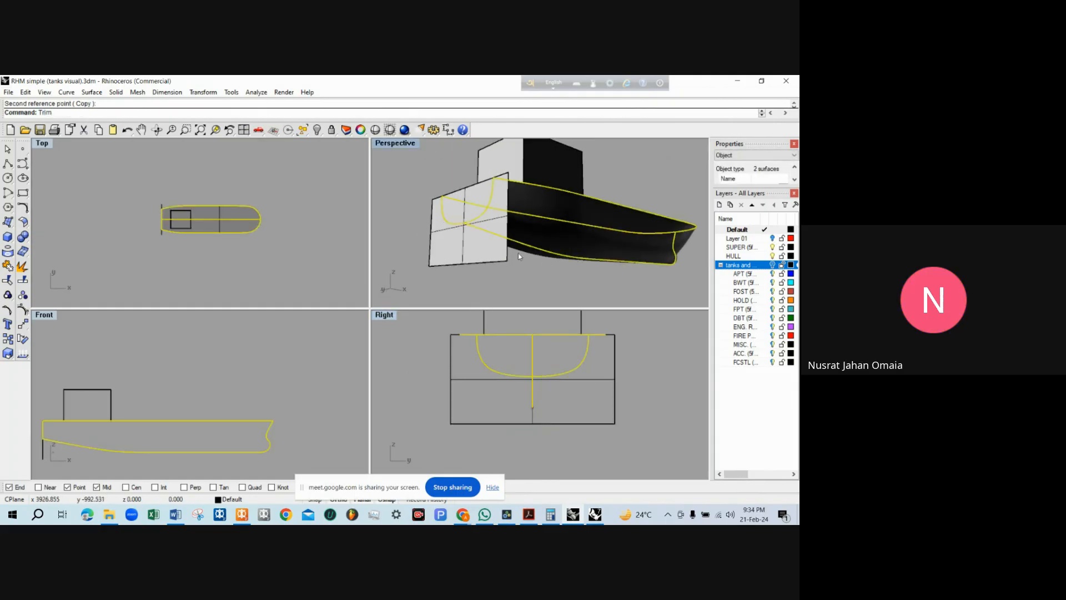
key("Return")
left_click(472, 261)
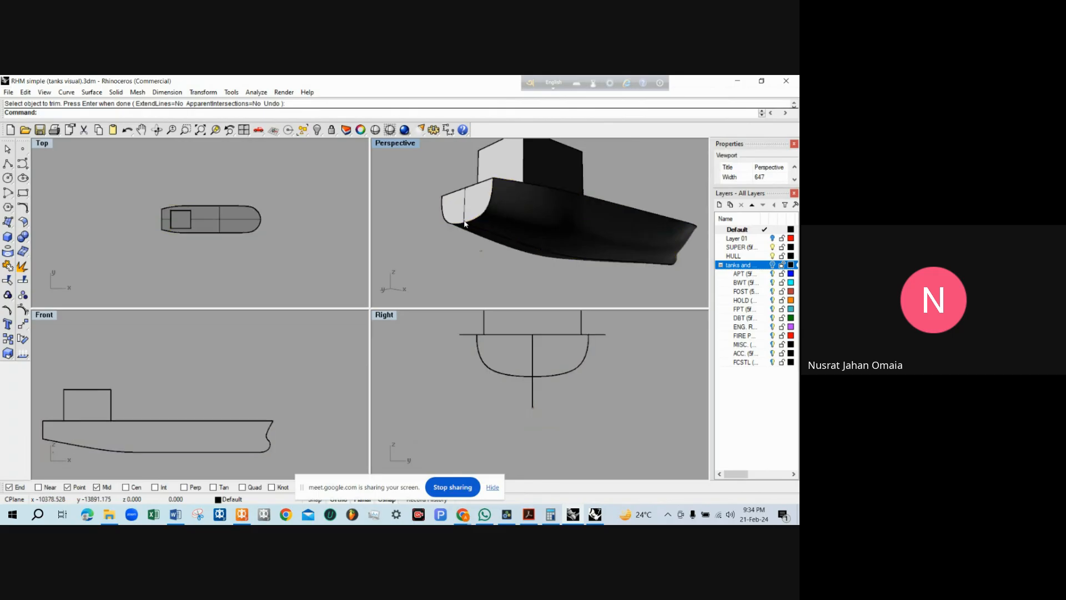
double_click(392, 144)
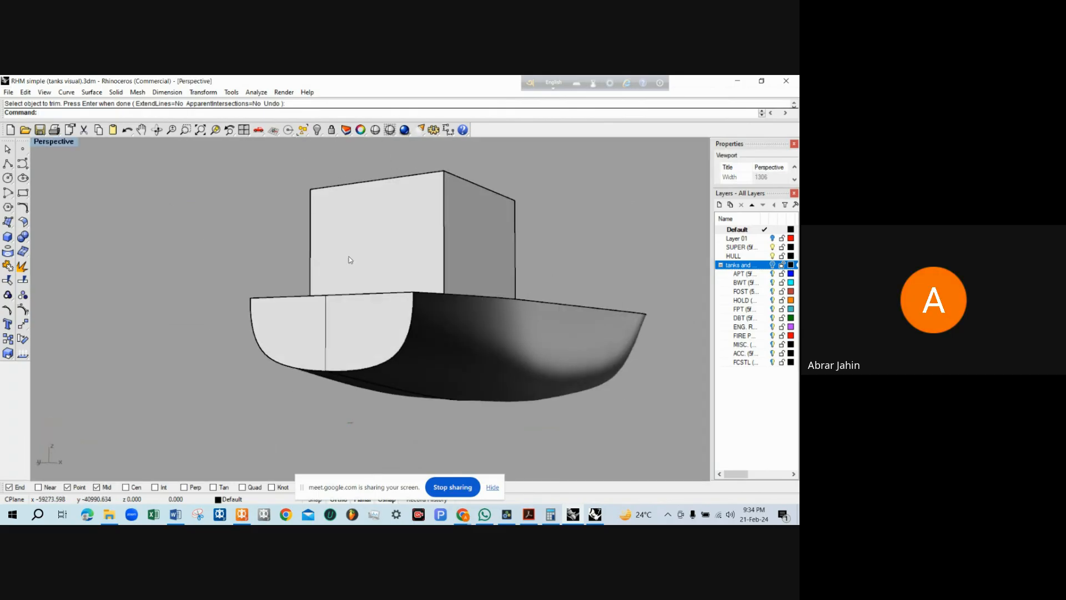
Move the trimmed transom surface 20000 sideways, clear of the hull's stern
left_click(344, 332)
scroll(388, 356, "down", 5)
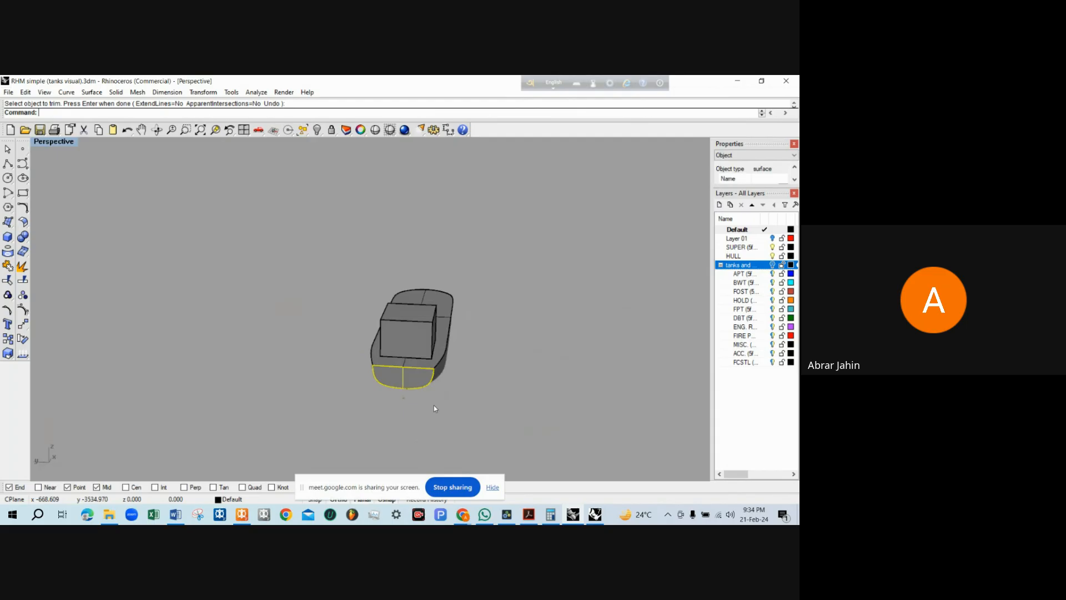
type("Move")
key("Return")
left_click(448, 381)
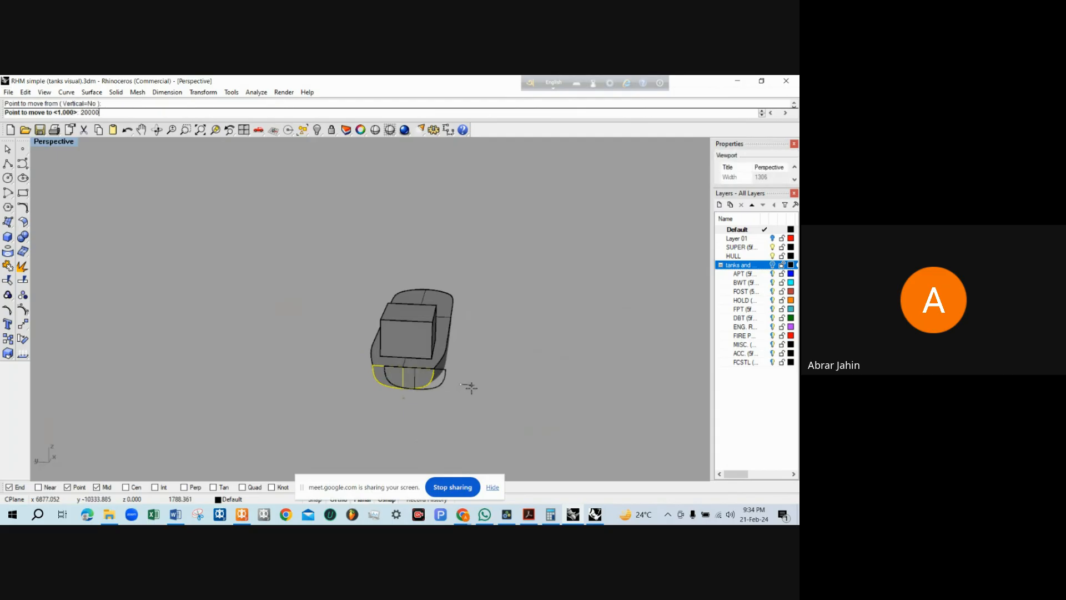
type("20000")
key("Return")
scroll(419, 386, "up", 5)
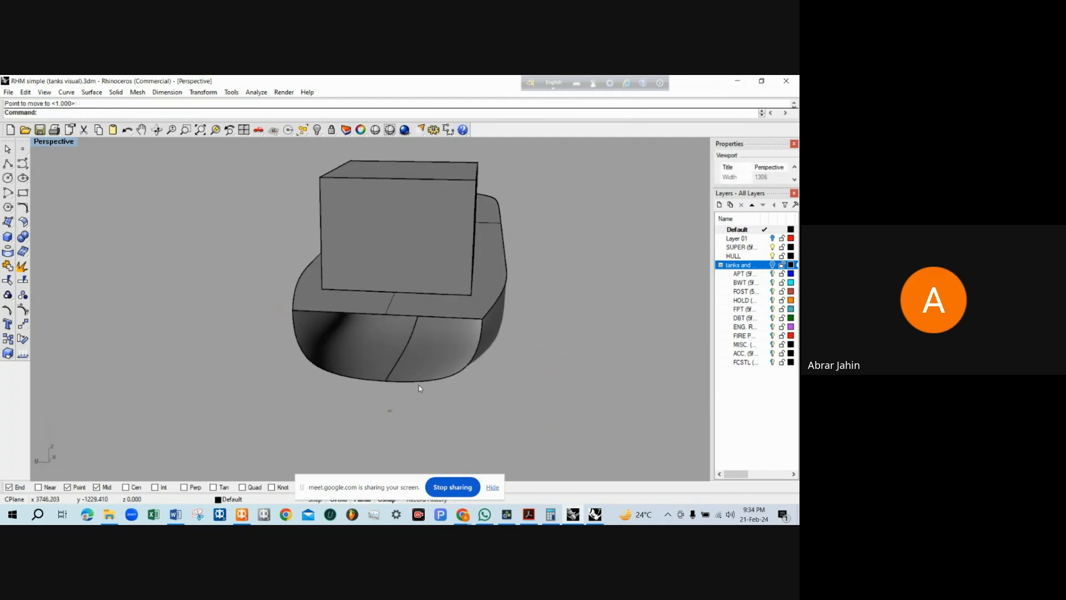
Create an EdgeSrf surface over the open stern from the two curved aft edges of the hull halves
type("EdgeSrf")
key("Return")
left_click(312, 362)
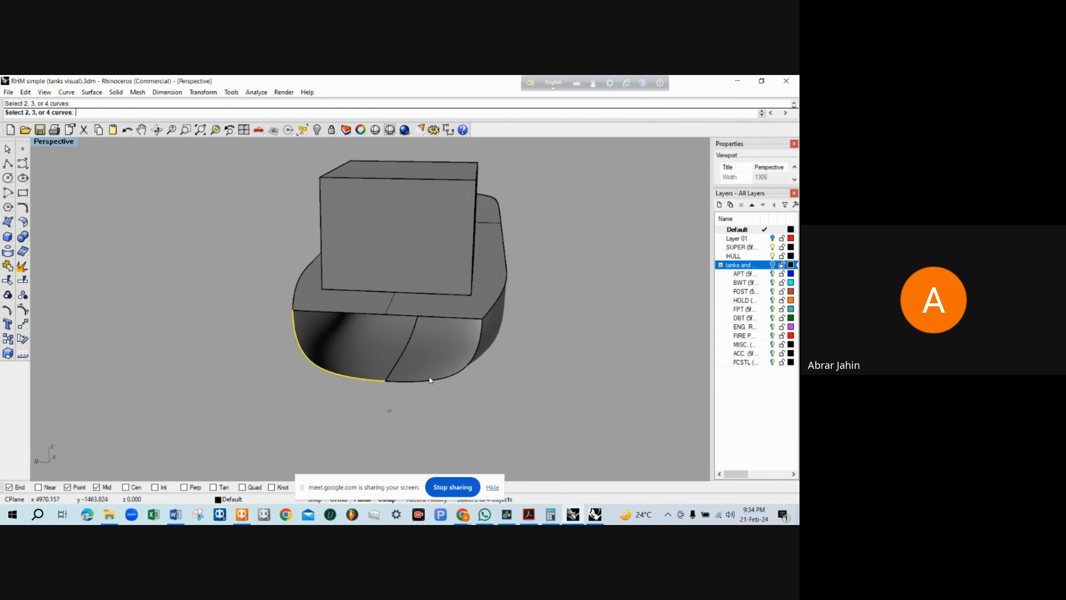
left_click(435, 380)
key("Return")
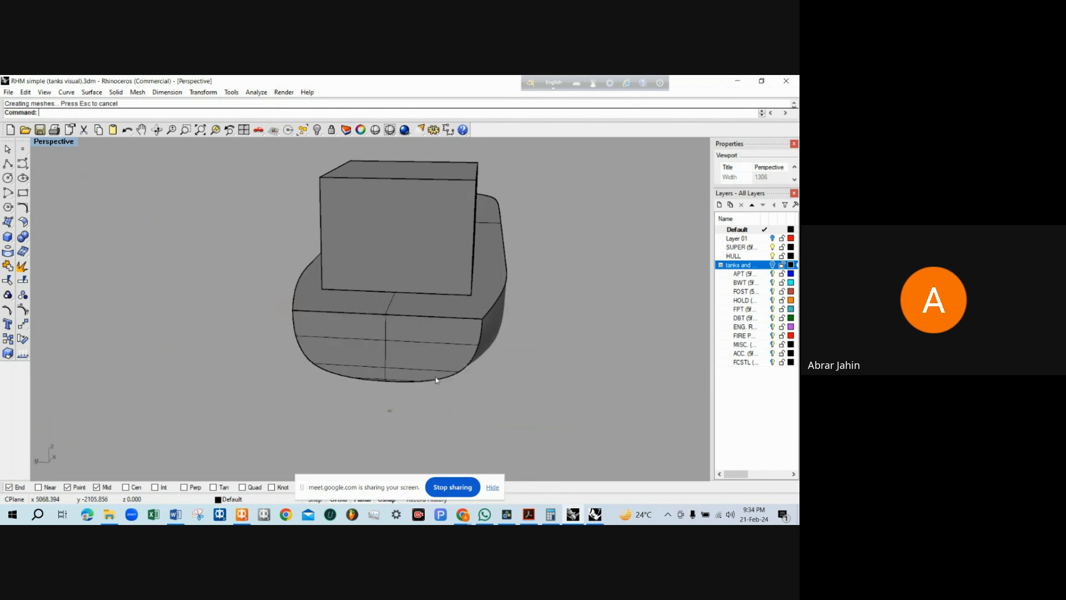
Undo the stern edge surface and the sideways move of the transom
scroll(360, 343, "down", 3)
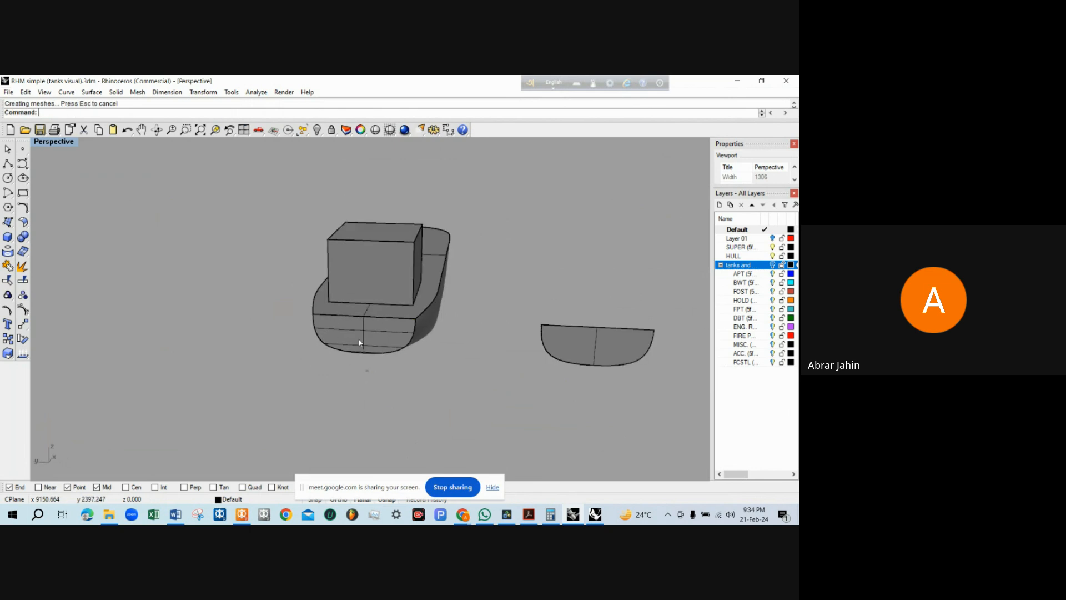
scroll(382, 341, "up", 4)
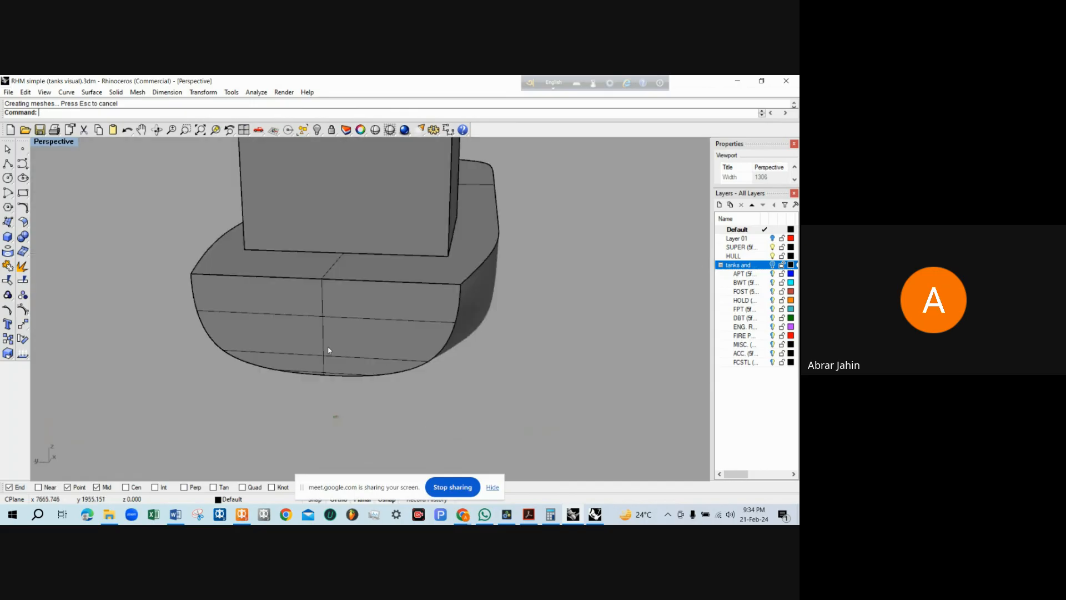
scroll(338, 336, "down", 3)
key("ctrl+z")
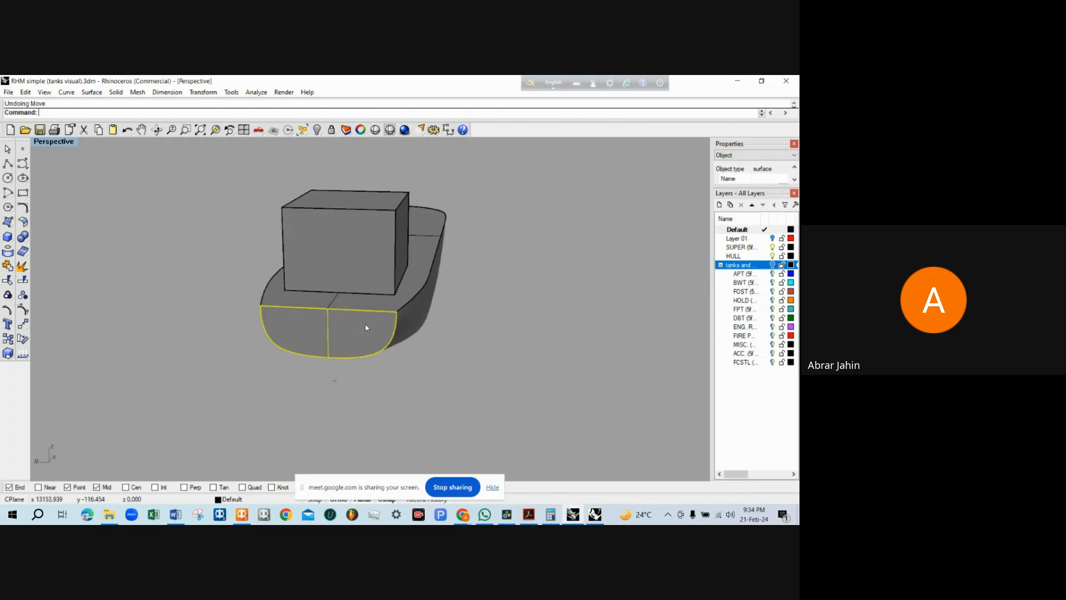
key("Escape")
Examine the closed hull with its deck, transom, bulbous bow and superstructure from several angles
scroll(367, 328, "up", 3)
scroll(367, 328, "down", 4)
left_click_drag(368, 327, 450, 307)
scroll(439, 321, "up", 3)
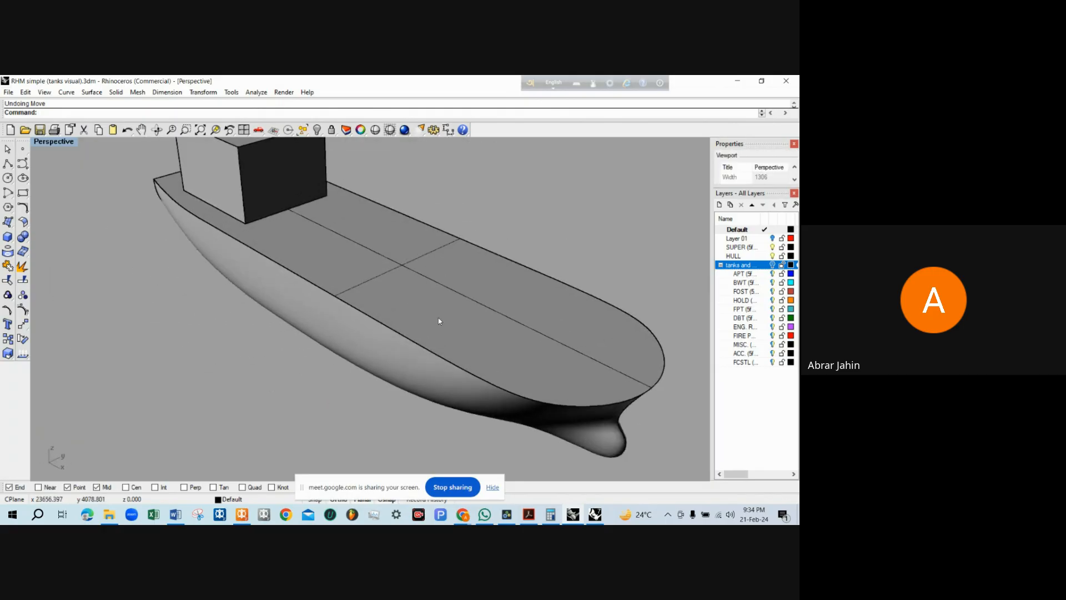
scroll(439, 321, "down", 4)
scroll(387, 309, "up", 3)
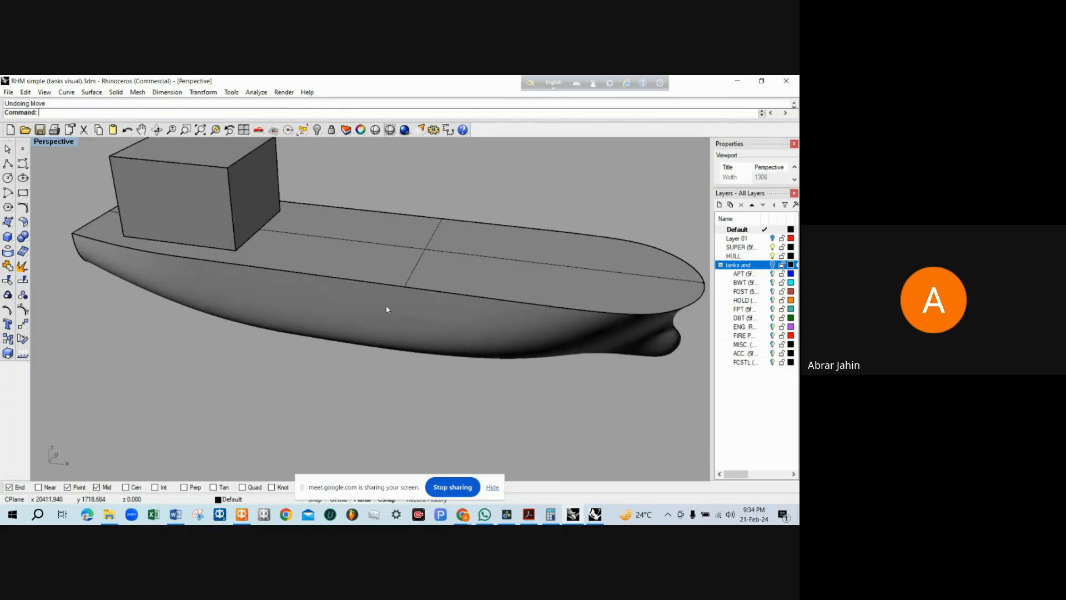
scroll(387, 310, "down", 2)
left_click_drag(387, 310, 467, 290)
scroll(500, 290, "down", 2)
scroll(540, 321, "up", 4)
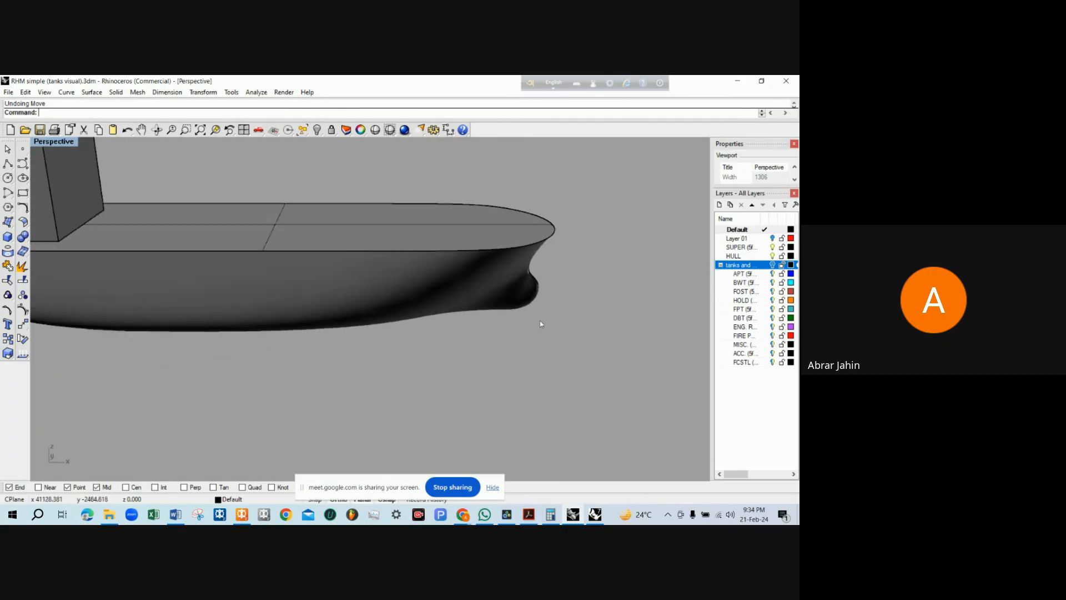
scroll(540, 321, "down", 4)
scroll(439, 295, "up", 3)
scroll(543, 283, "down", 3)
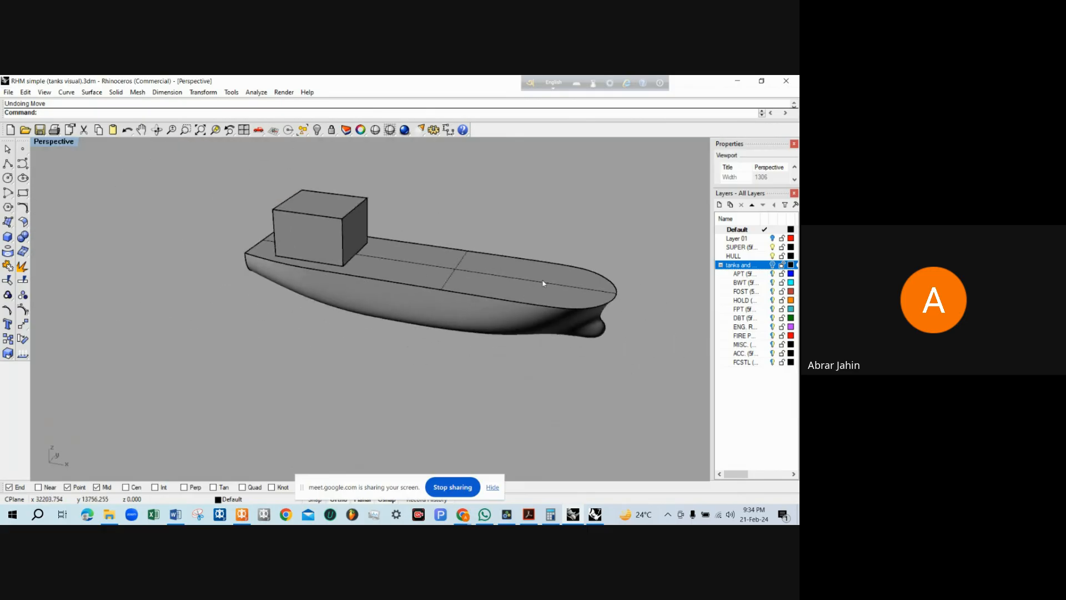
scroll(543, 283, "up", 3)
scroll(573, 281, "down", 3)
left_click_drag(548, 274, 540, 300)
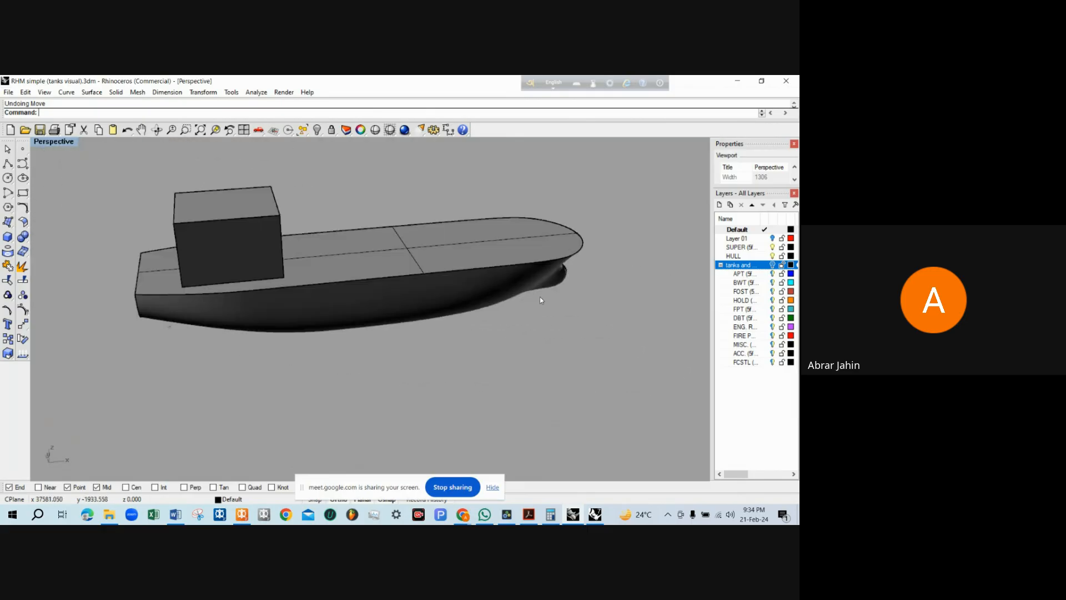
scroll(481, 219, "up", 2)
scroll(481, 218, "down", 3)
scroll(516, 219, "up", 4)
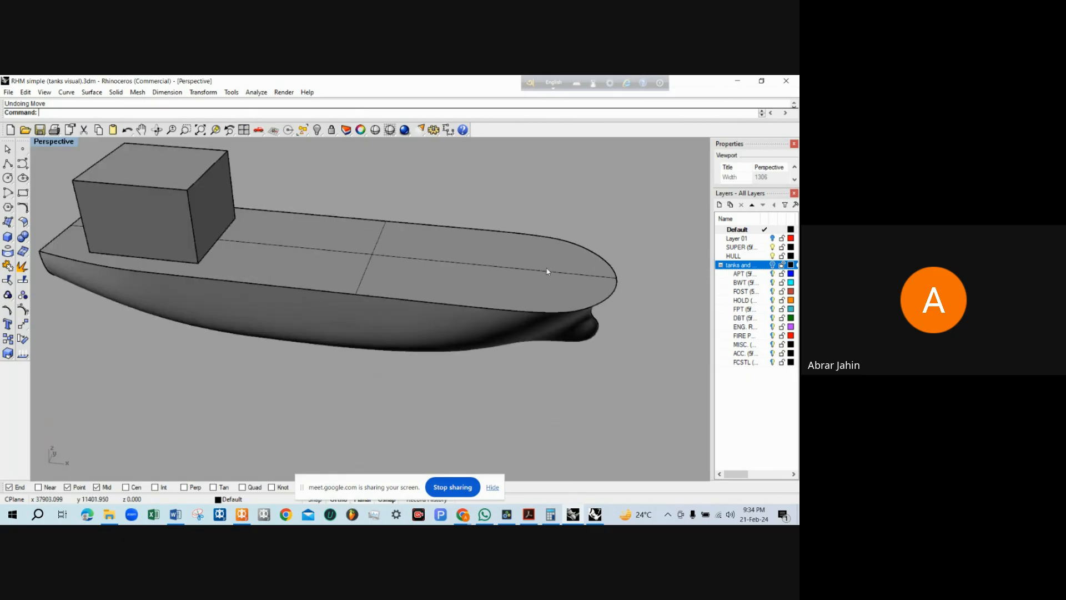
scroll(499, 272, "down", 4)
scroll(389, 300, "up", 3)
scroll(371, 299, "down", 2)
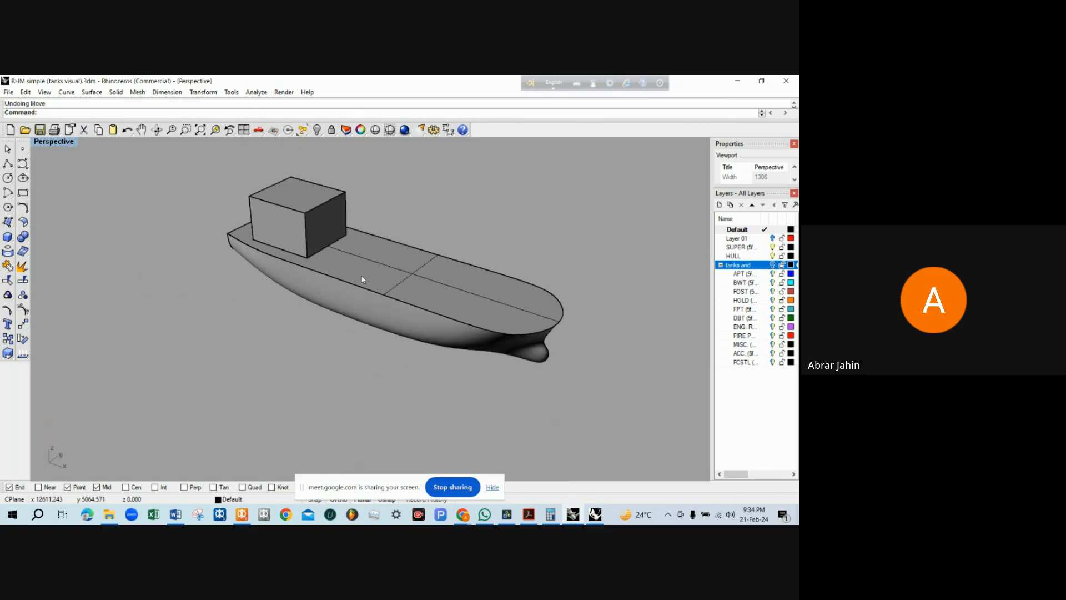
scroll(327, 313, "up", 2)
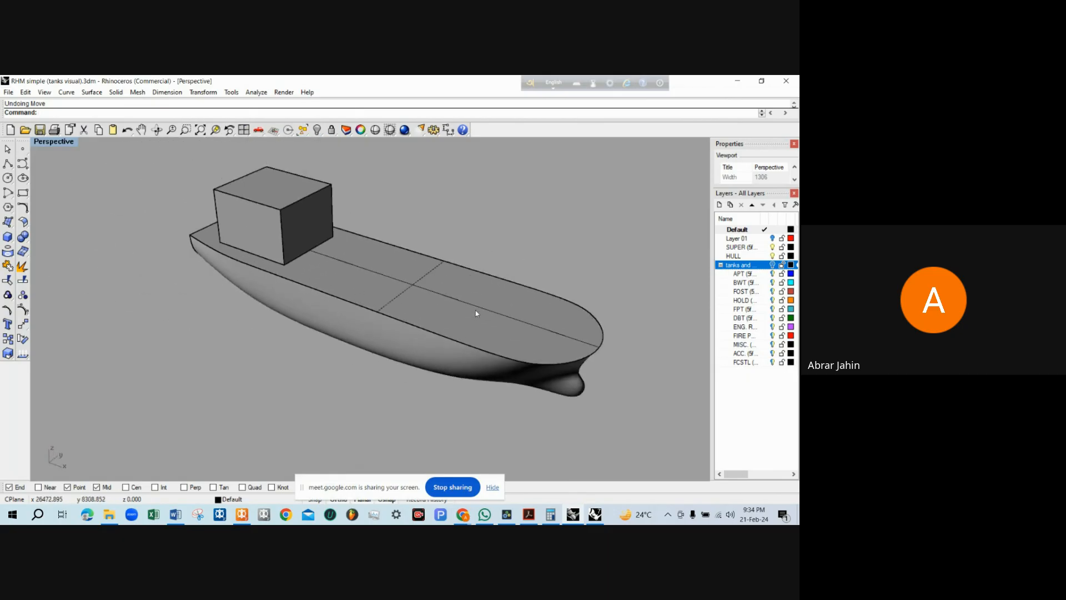
left_click_drag(390, 290, 269, 298)
scroll(269, 298, "up", 2)
scroll(269, 298, "down", 2)
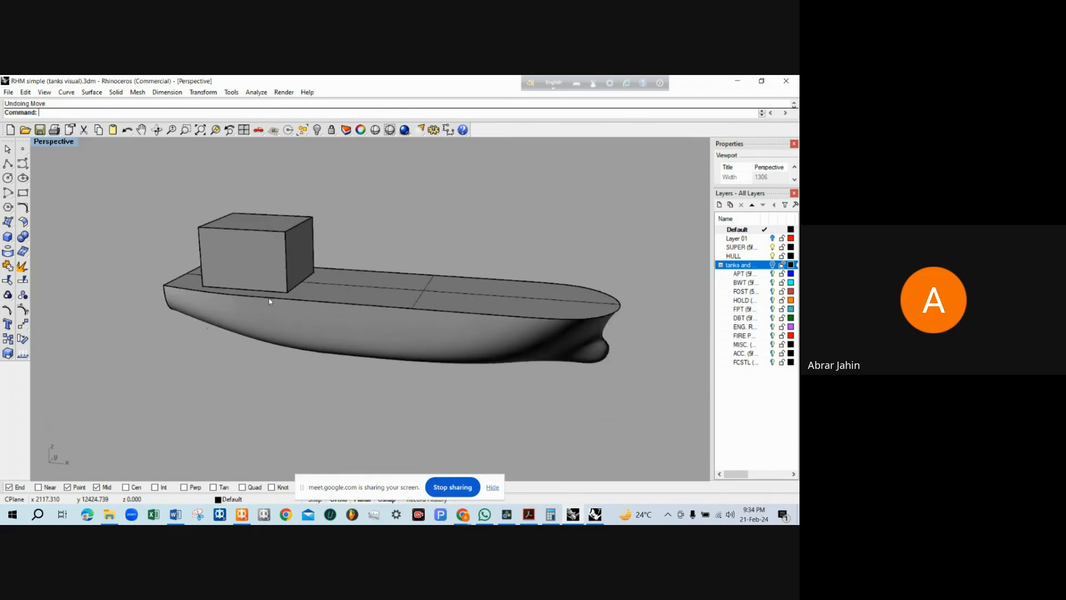
scroll(238, 294, "up", 2)
scroll(238, 295, "down", 3)
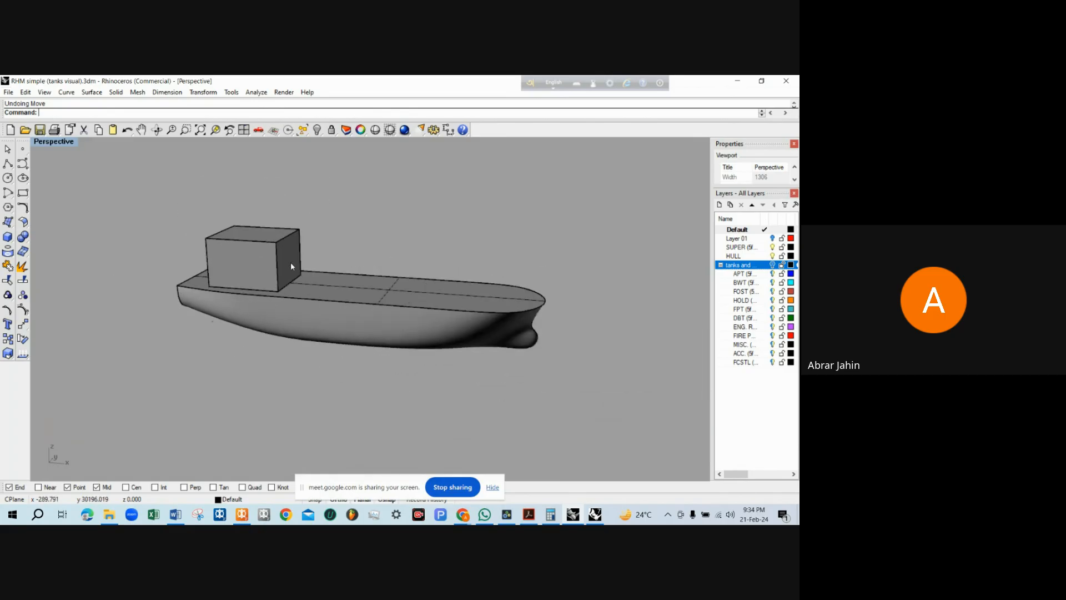
Try shifting the superstructure block forward along the deck and undo the move
left_click_drag(291, 262, 373, 247)
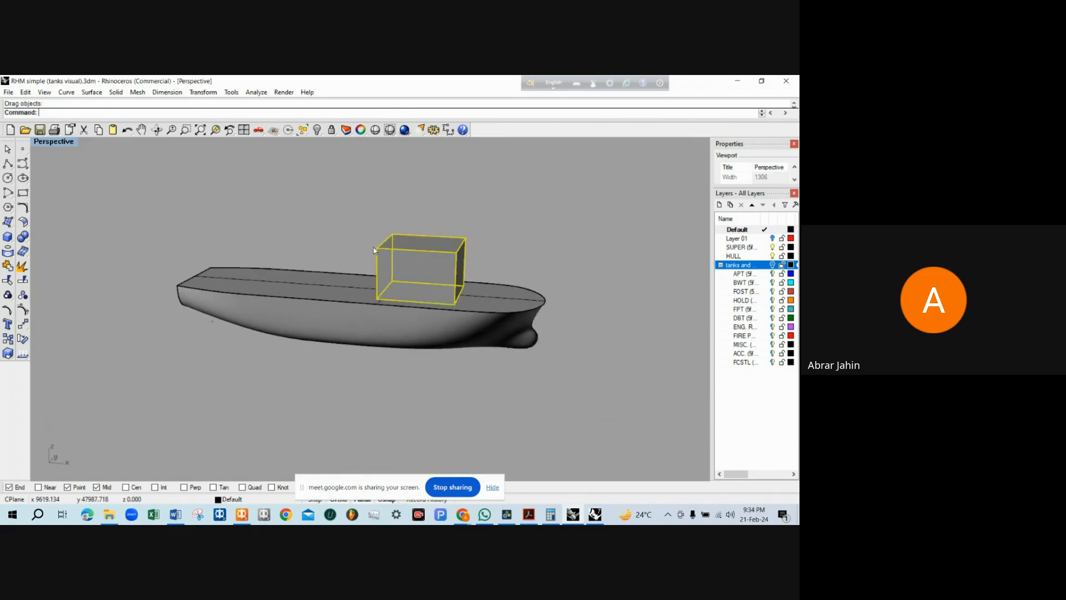
key("ctrl+z")
left_click(310, 257)
scroll(248, 271, "up", 2)
left_click_drag(248, 271, 330, 245)
left_click(336, 236)
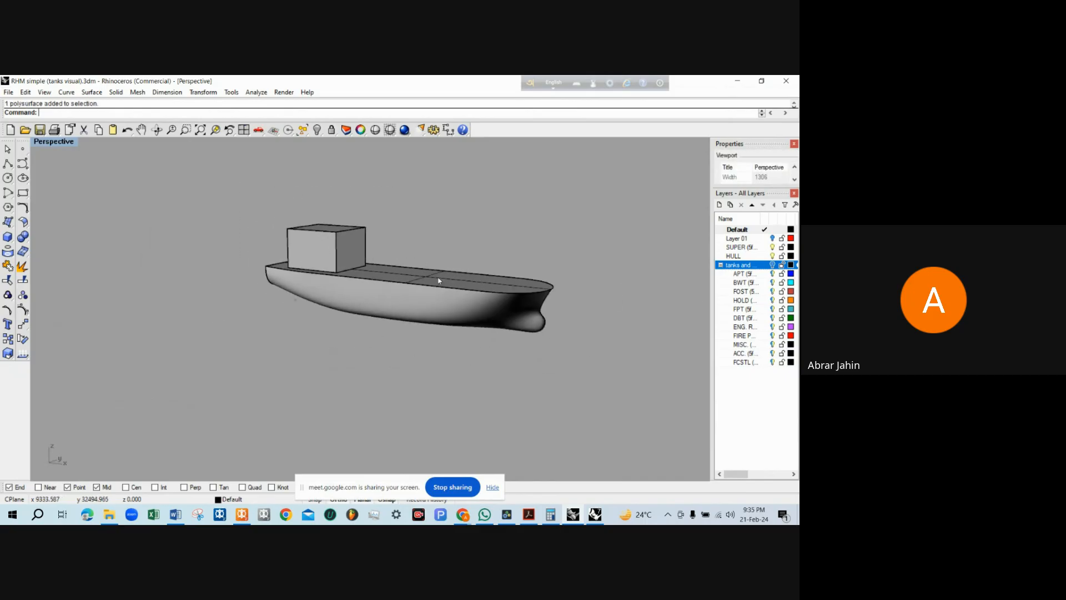
left_click_drag(440, 278, 452, 273)
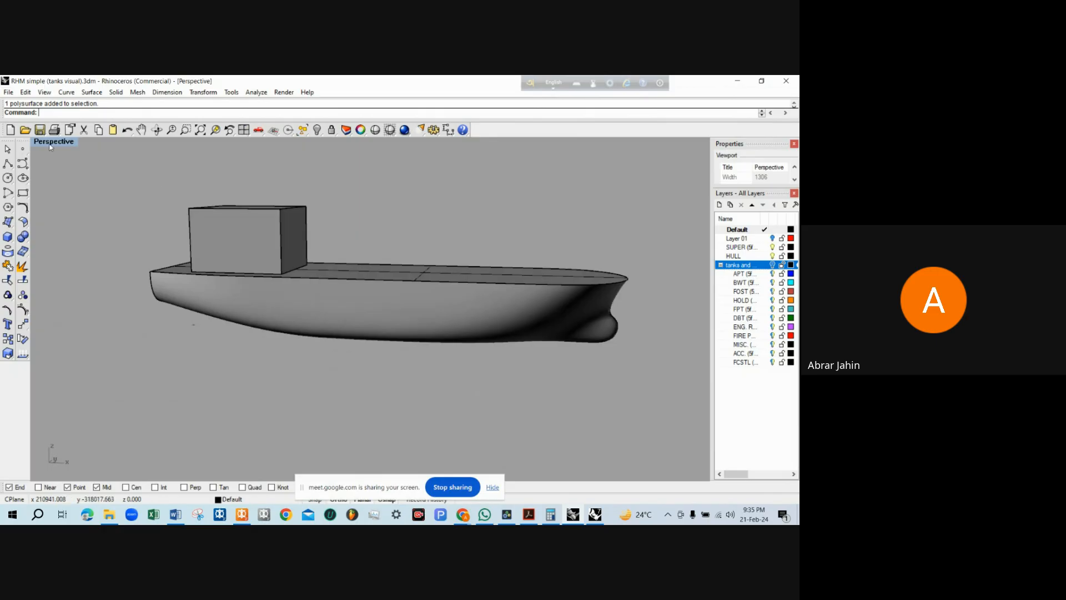
left_click_drag(238, 187, 261, 214)
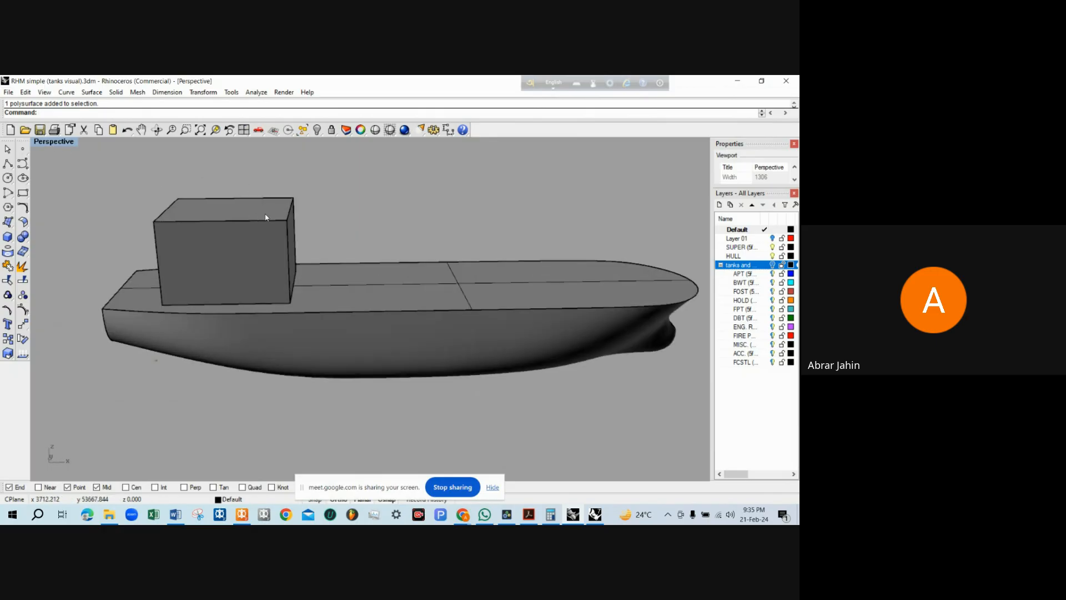
left_click(266, 217)
type("Cop")
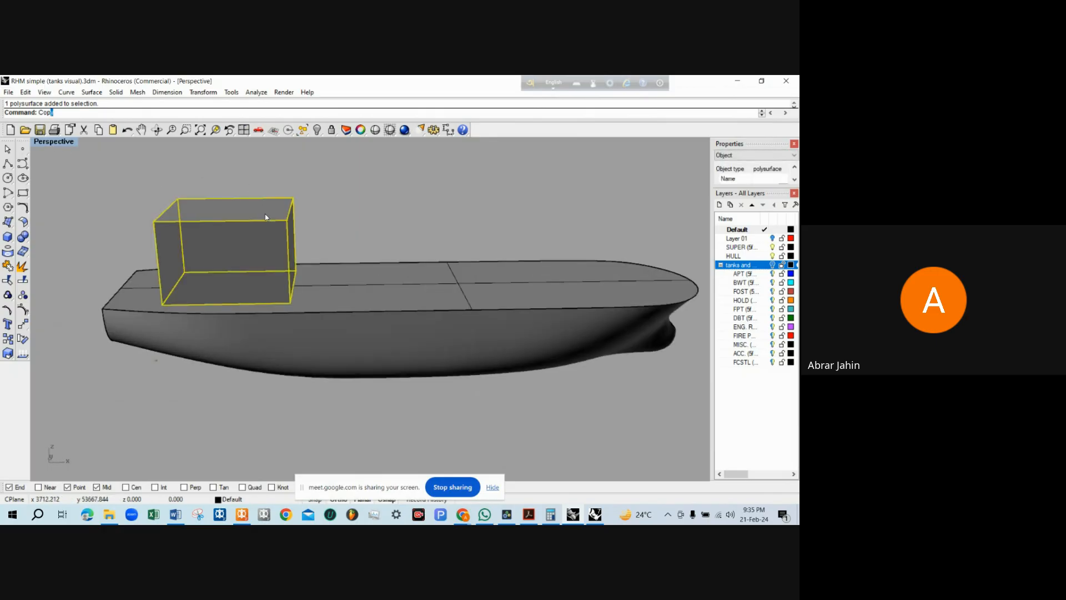
type("y")
key("Return")
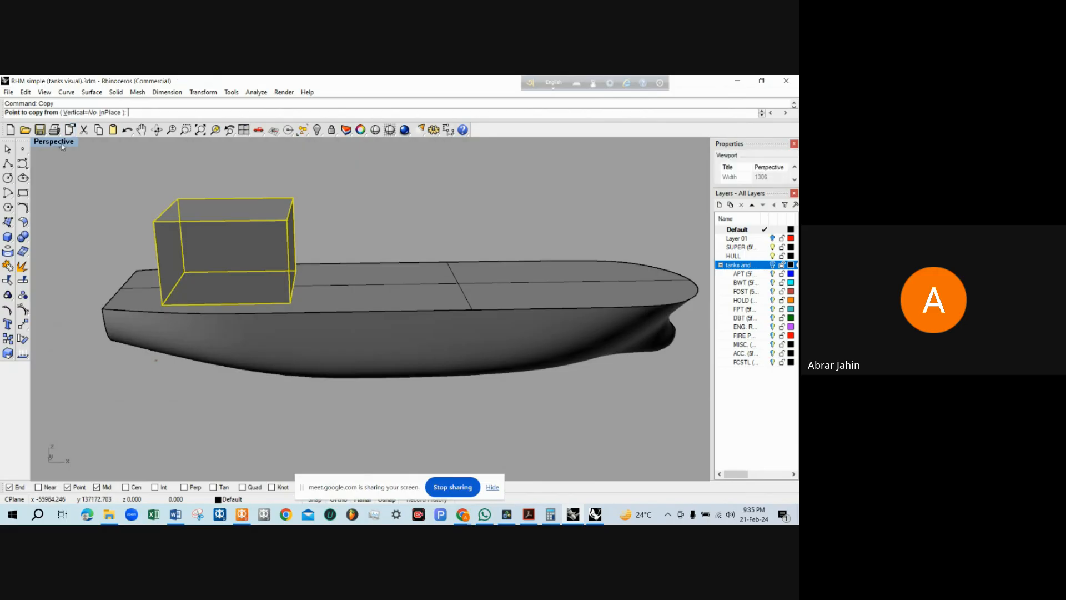
double_click(62, 146)
scroll(143, 388, "up", 2)
left_click(144, 390)
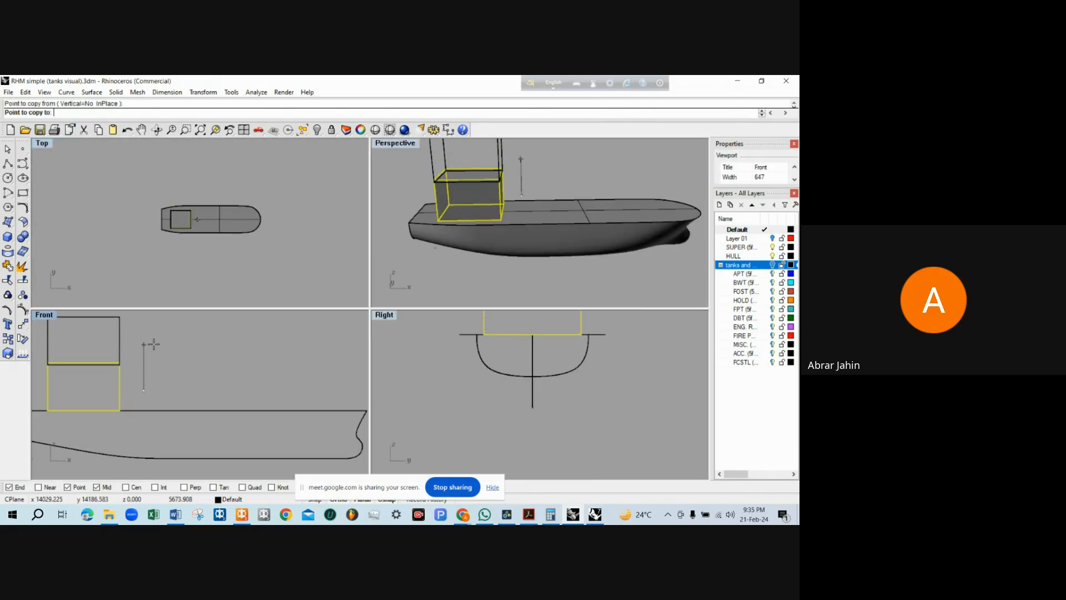
key("Escape")
Copy the superstructure block from its lower corner to the matching upper corner, stacking a second block on top
scroll(511, 214, "up", 3)
key("Return")
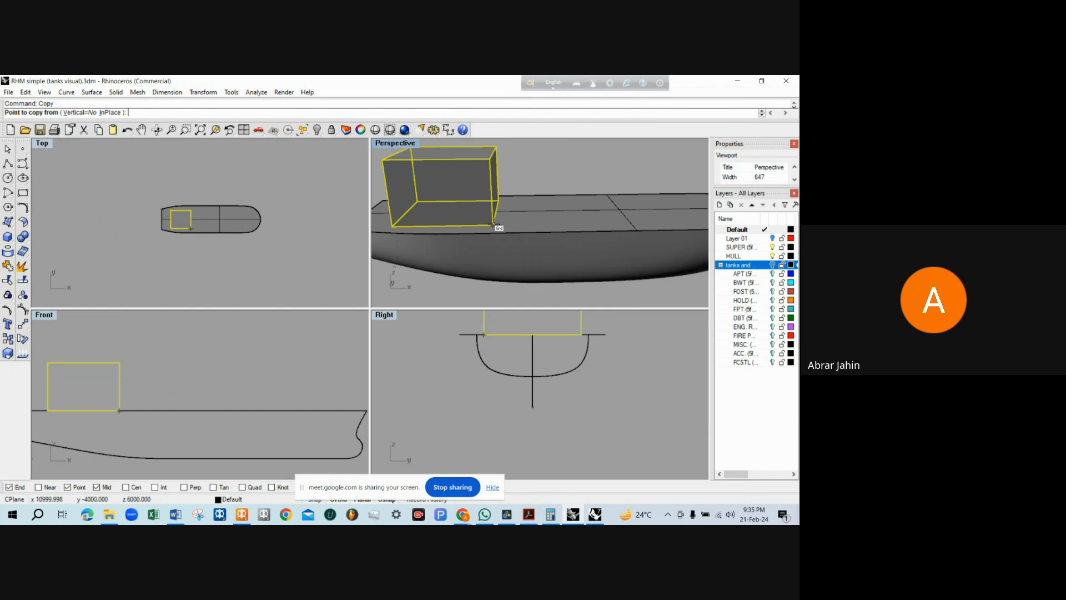
left_click(496, 225)
scroll(489, 183, "down", 3)
scroll(488, 189, "up", 3)
left_click(485, 196)
key("Return")
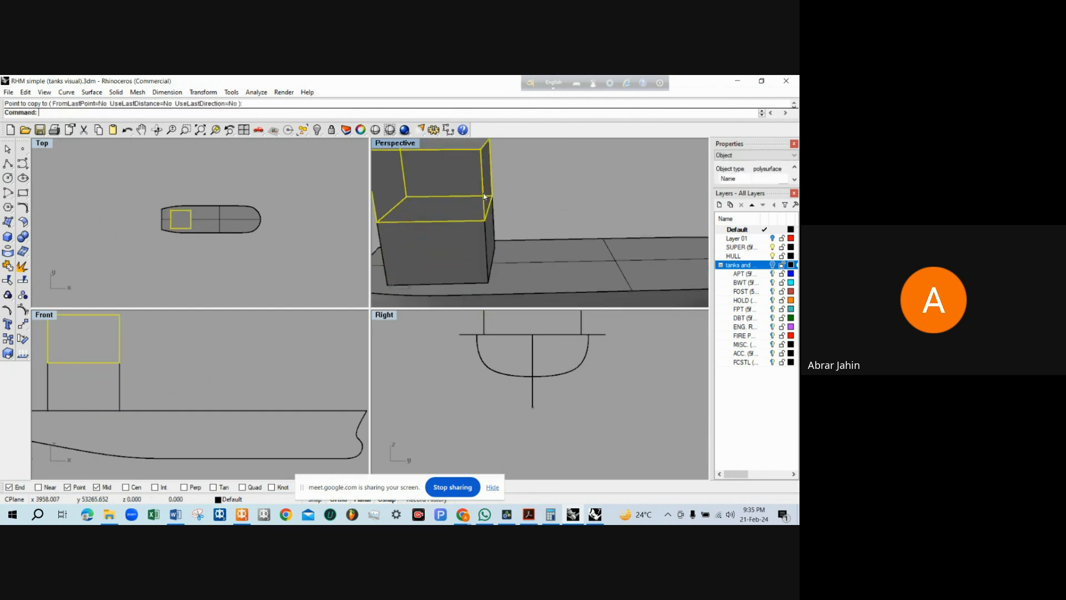
Shrink the upper block's plan size with Scale2D by a factor of 0.5 about its centre, with the Cen object snap enabled
scroll(485, 197, "down", 3)
type("Scale2d")
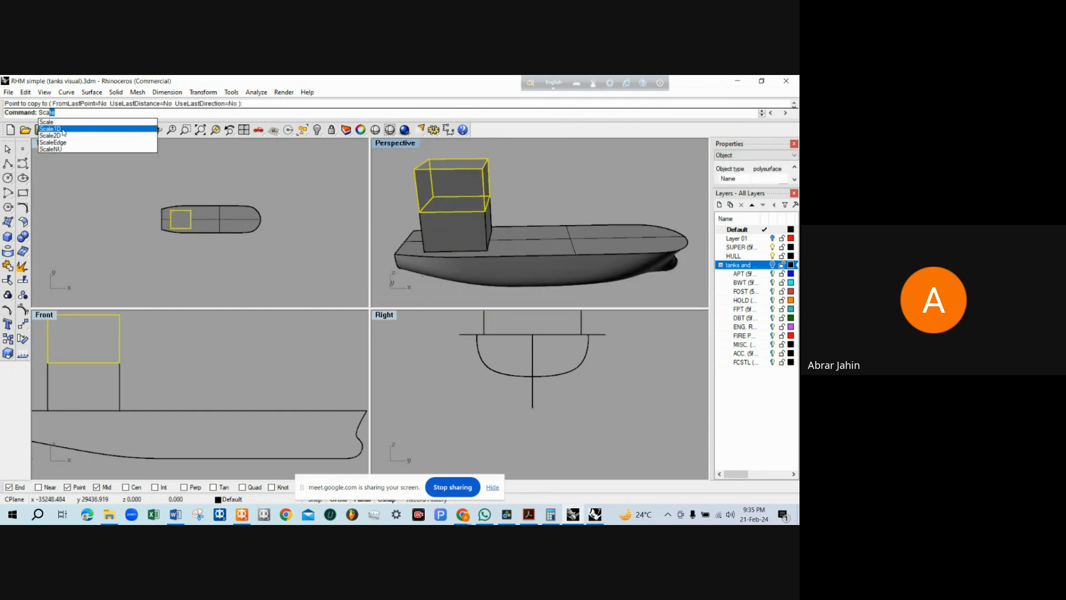
key("Return")
scroll(167, 222, "up", 3)
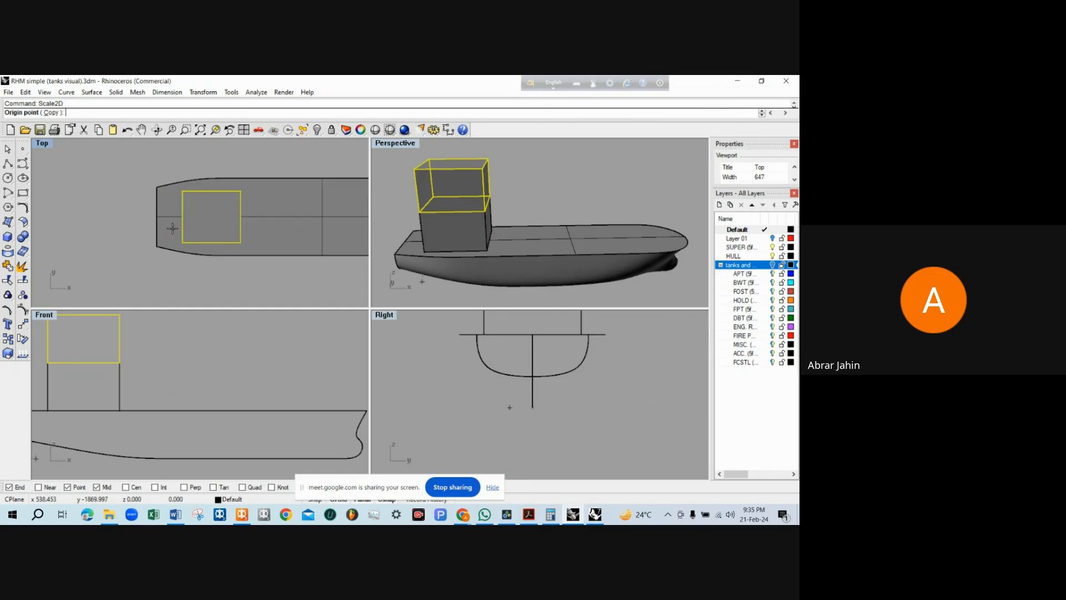
left_click(133, 489)
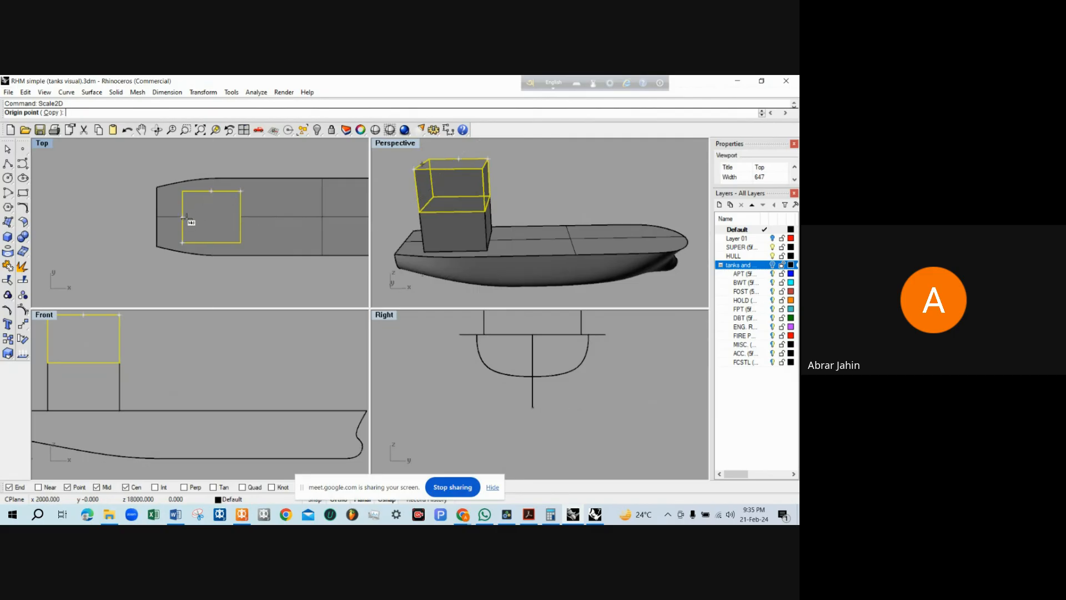
left_click(210, 218)
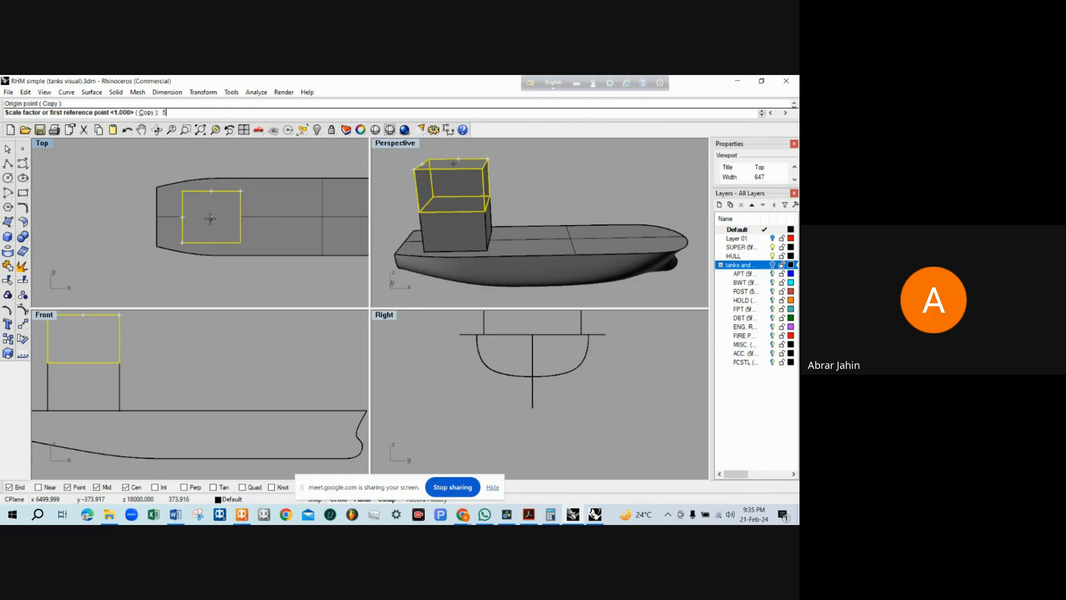
key("Return")
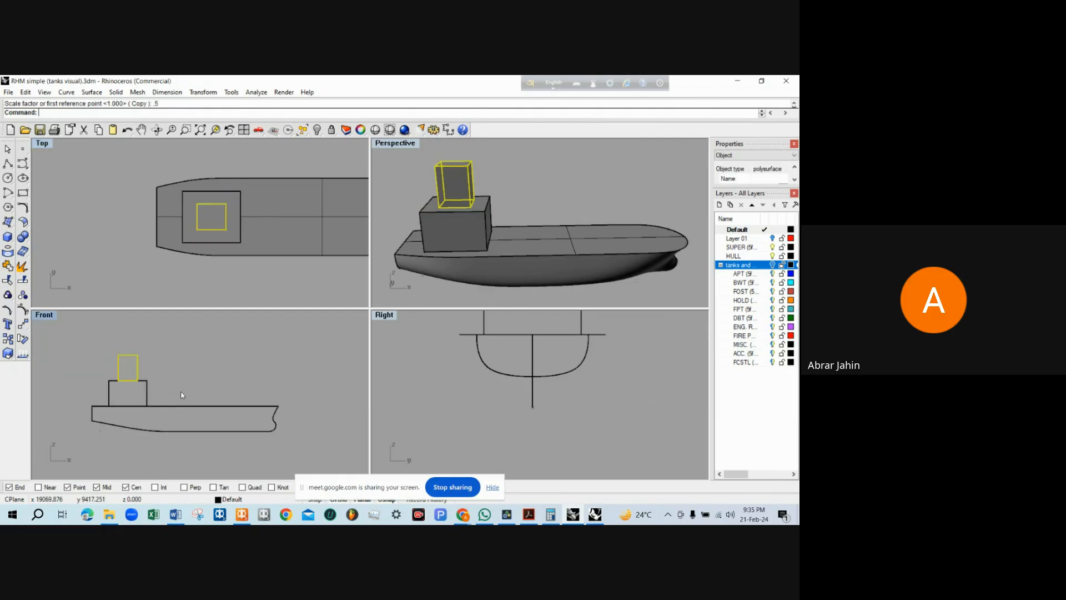
Scale the upper superstructure block in the vertical direction only, from its base, to about a quarter of its height
left_click(144, 369)
left_click(131, 372)
type("Scale")
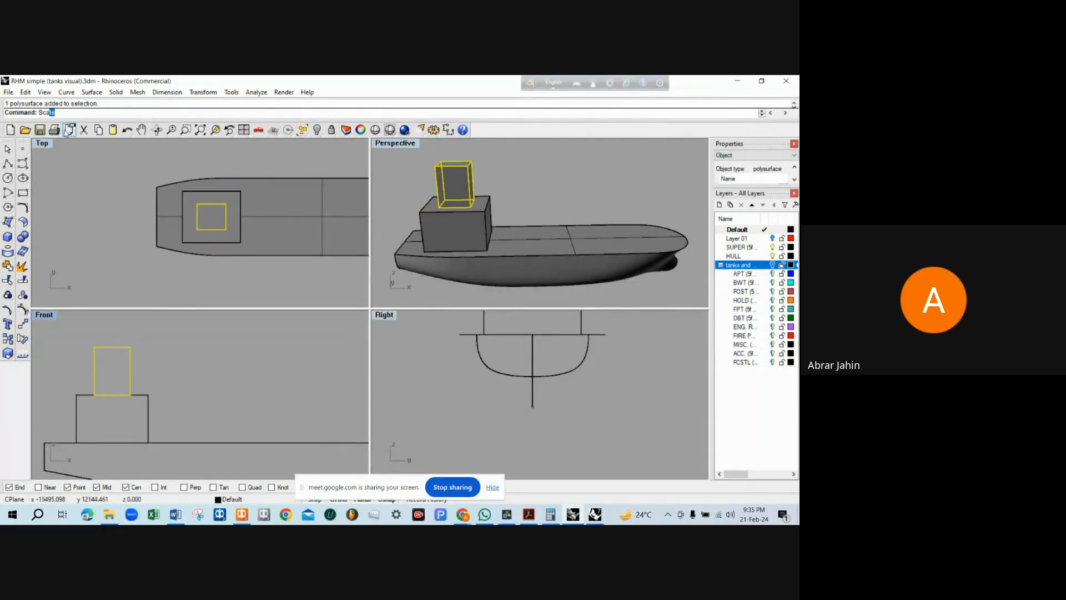
key("Return")
left_click(147, 350)
left_click(147, 351)
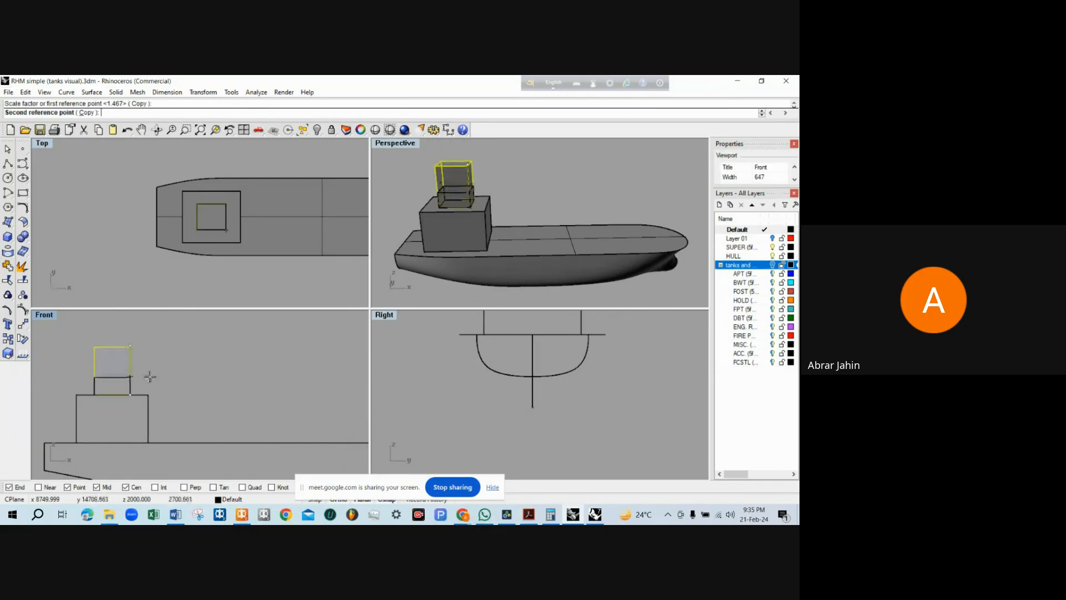
left_click(150, 382)
left_click_drag(433, 234, 398, 203)
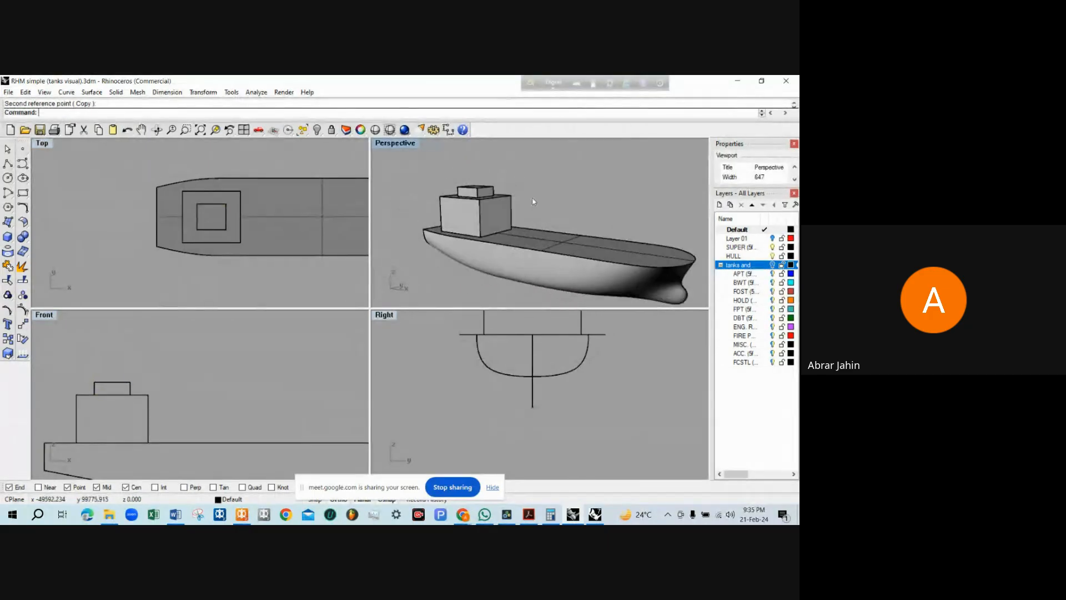
scroll(497, 198, "up", 5)
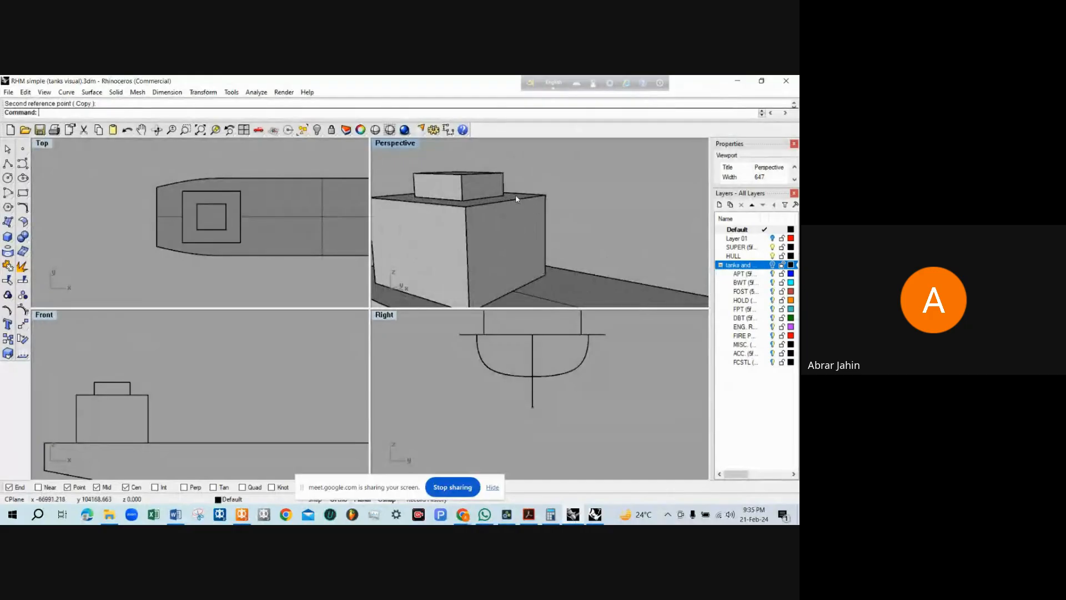
Undo the last copy, the smaller block on top of the superstructure
scroll(515, 194, "down", 5)
key("ctrl+z")
scroll(534, 211, "down", 1)
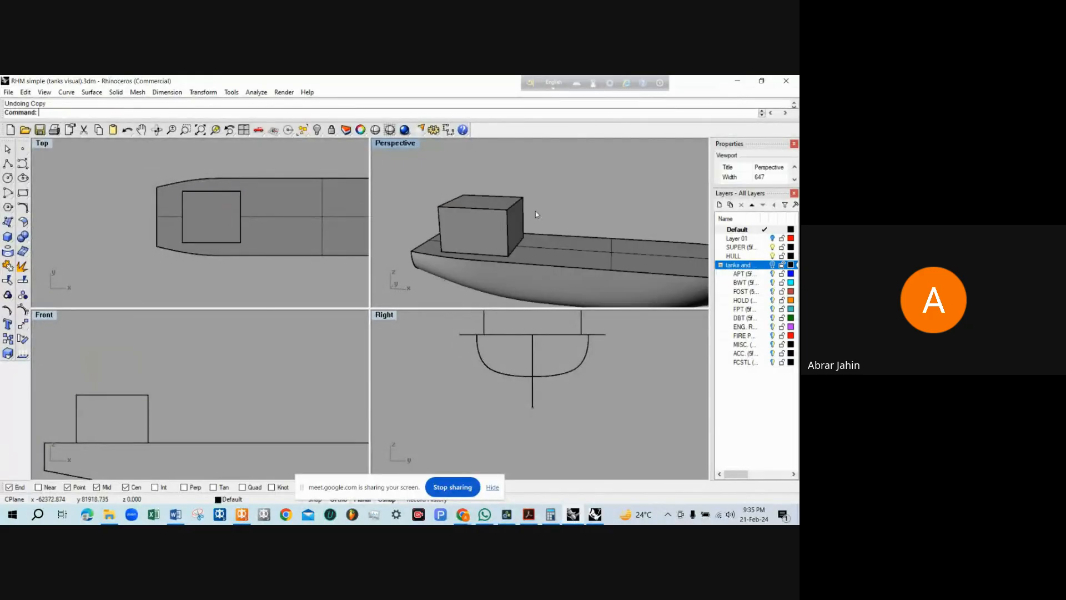
Explode the superstructure box on the aft deck into separate surfaces
left_click(500, 222)
key("Escape")
scroll(409, 155, "down", 2)
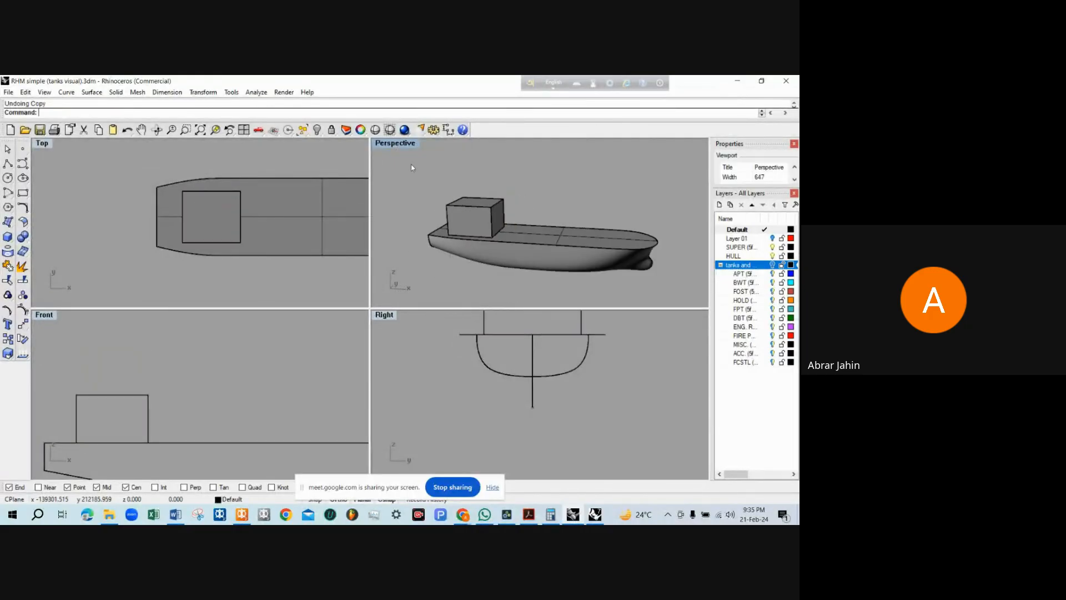
scroll(405, 190, "up", 2)
scroll(459, 250, "down", 2)
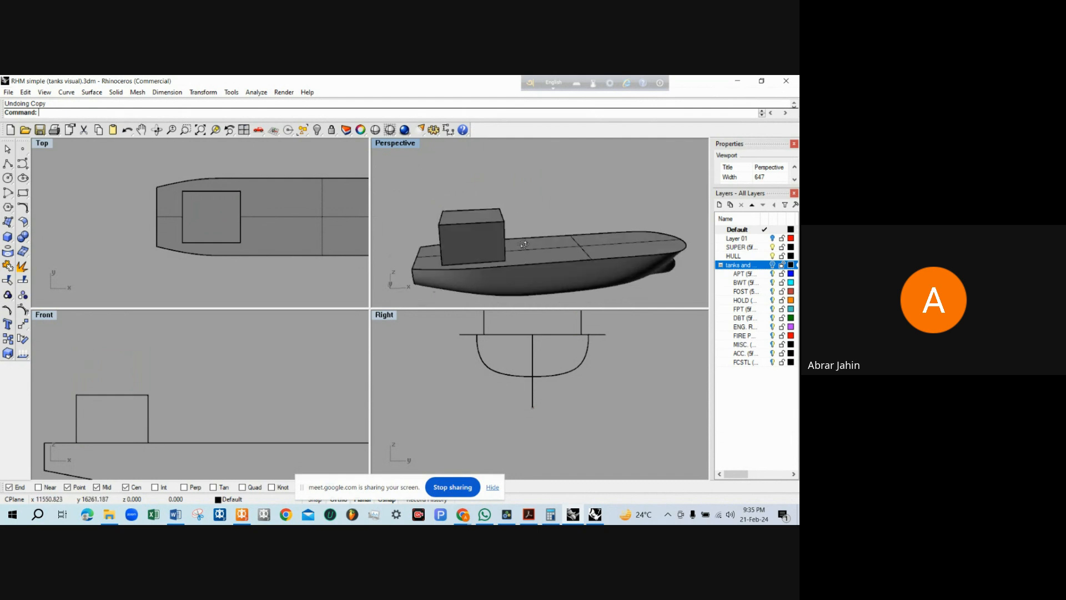
left_click(486, 234)
left_click(24, 266)
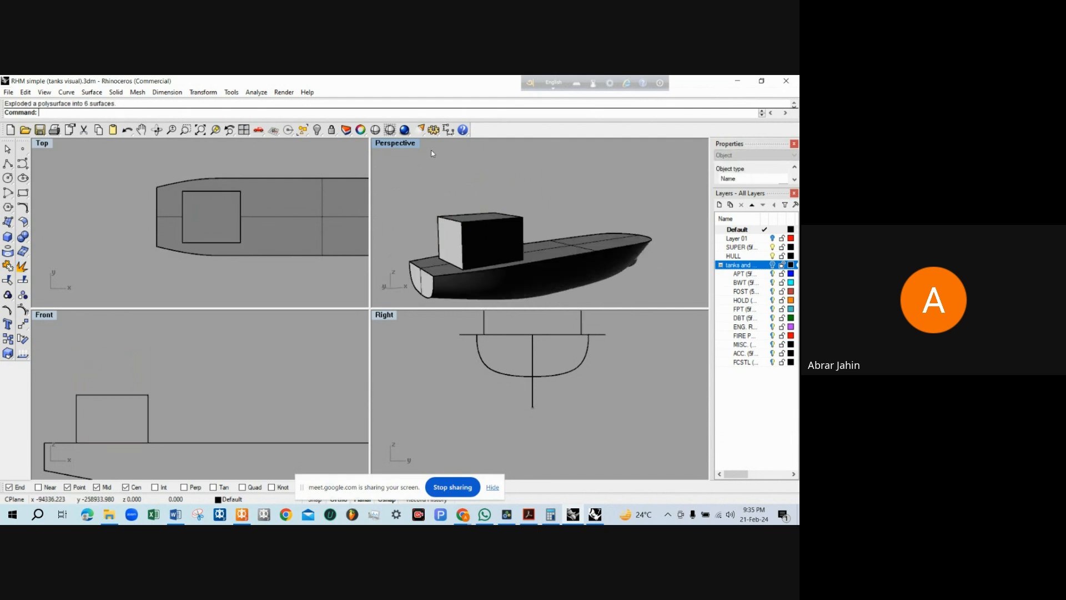
Select the five surfaces from the deck level down in the Right view and display that view shaded
left_click(492, 245)
left_click(522, 289)
key("Left")
scroll(490, 245, "up", 3)
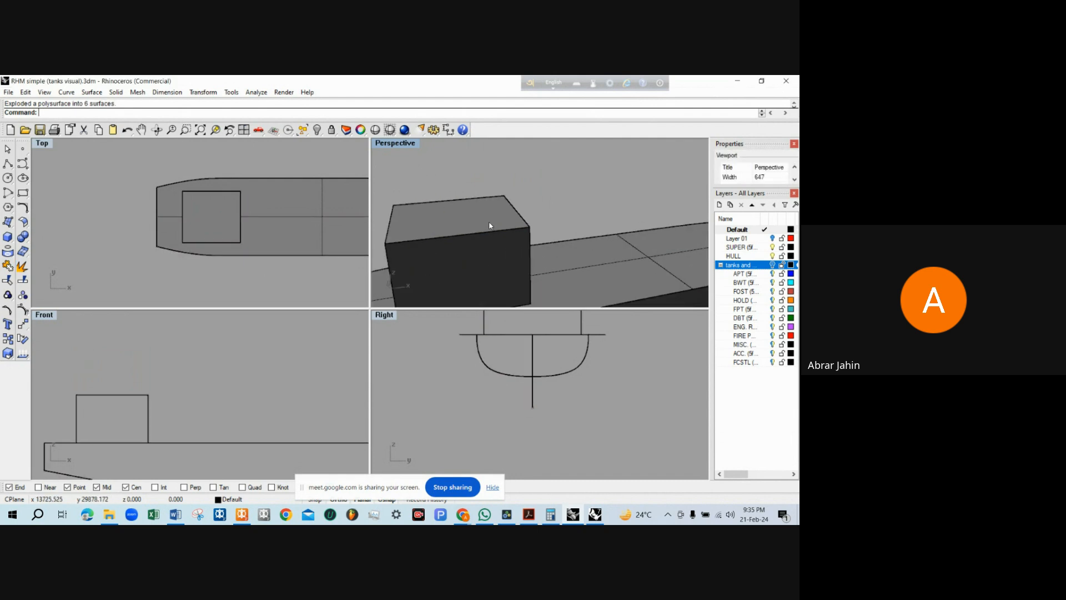
left_click(580, 222)
scroll(579, 222, "down", 3)
left_click(481, 289)
scroll(502, 377, "down", 3)
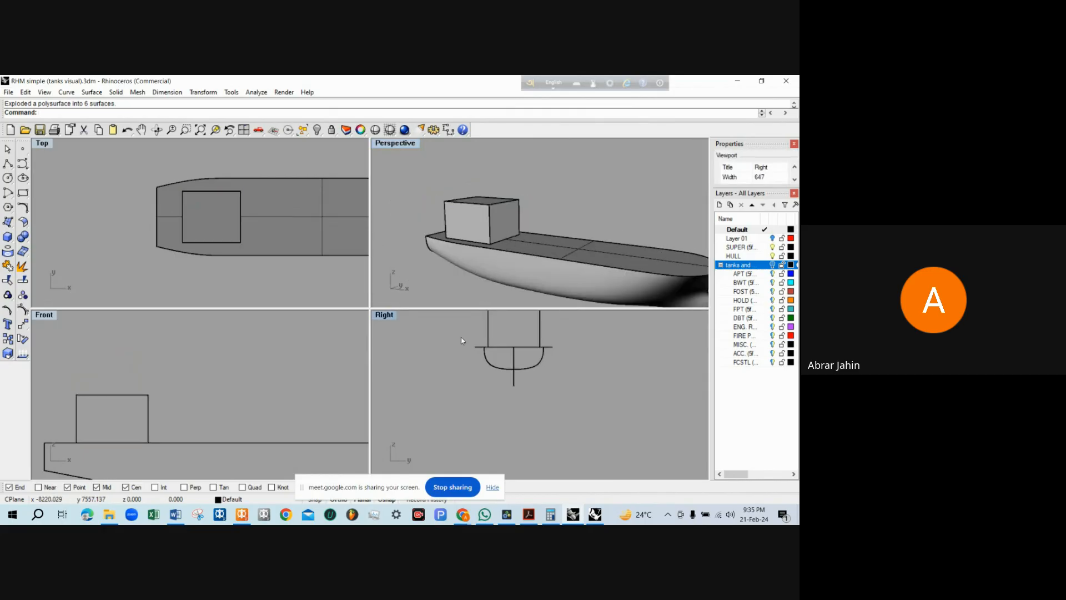
left_click_drag(552, 384, 552, 384)
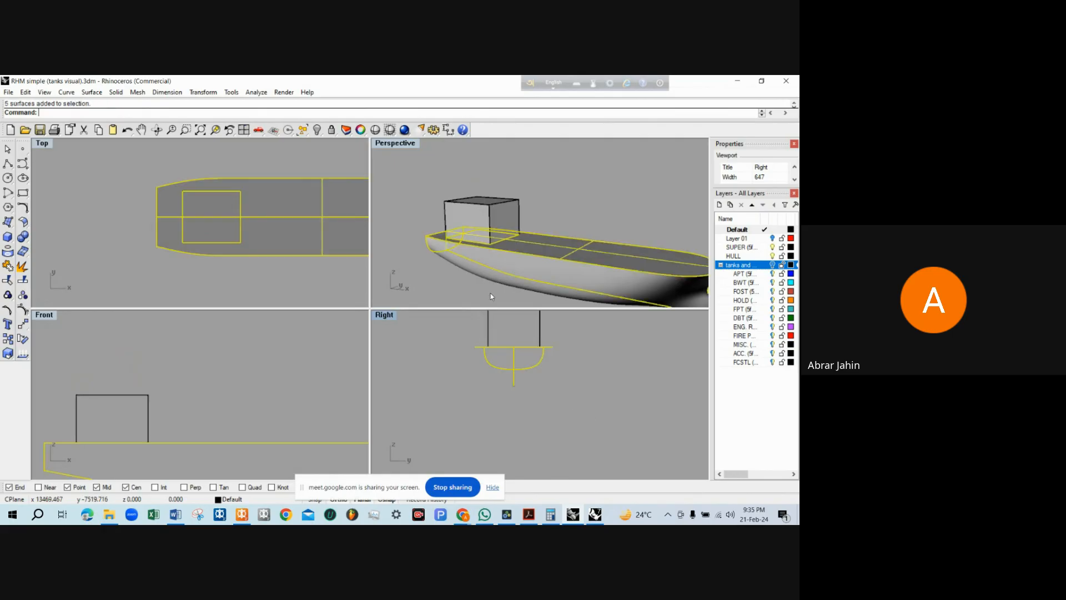
middle_click(438, 305)
left_click(457, 344)
left_click_drag(458, 344, 599, 437)
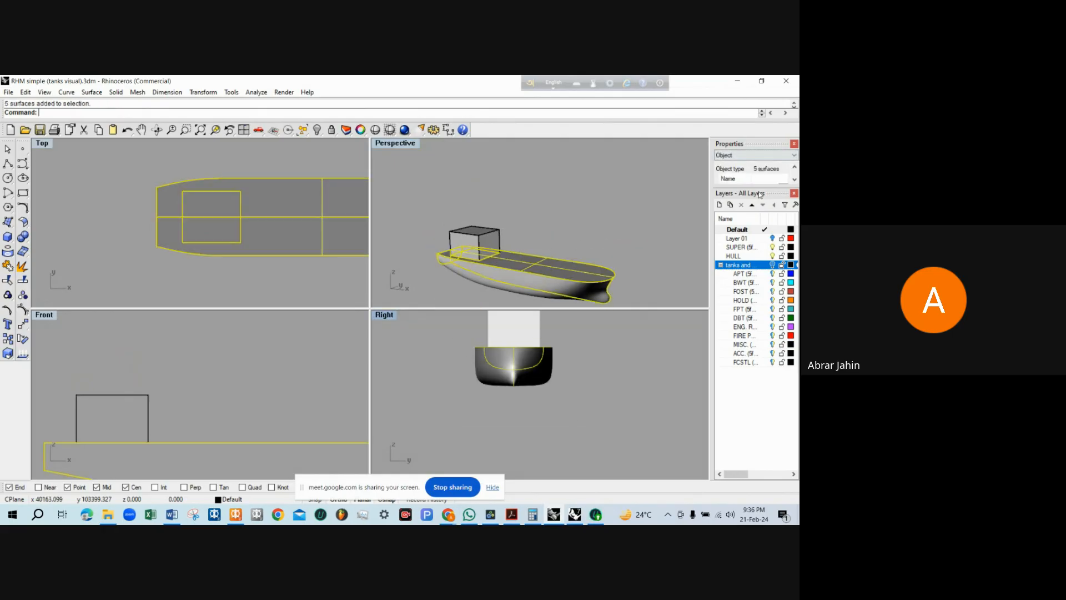
Enlarge the object properties area and examine the detailed description of the selected surfaces
left_click_drag(759, 214, 768, 309)
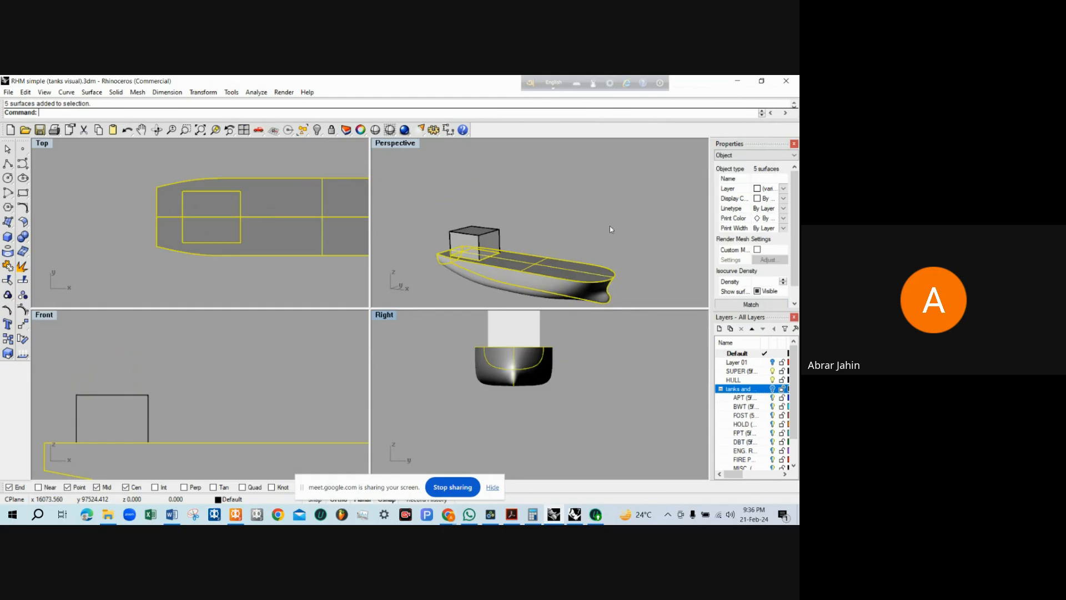
left_click_drag(779, 361, 778, 365)
left_click(771, 320)
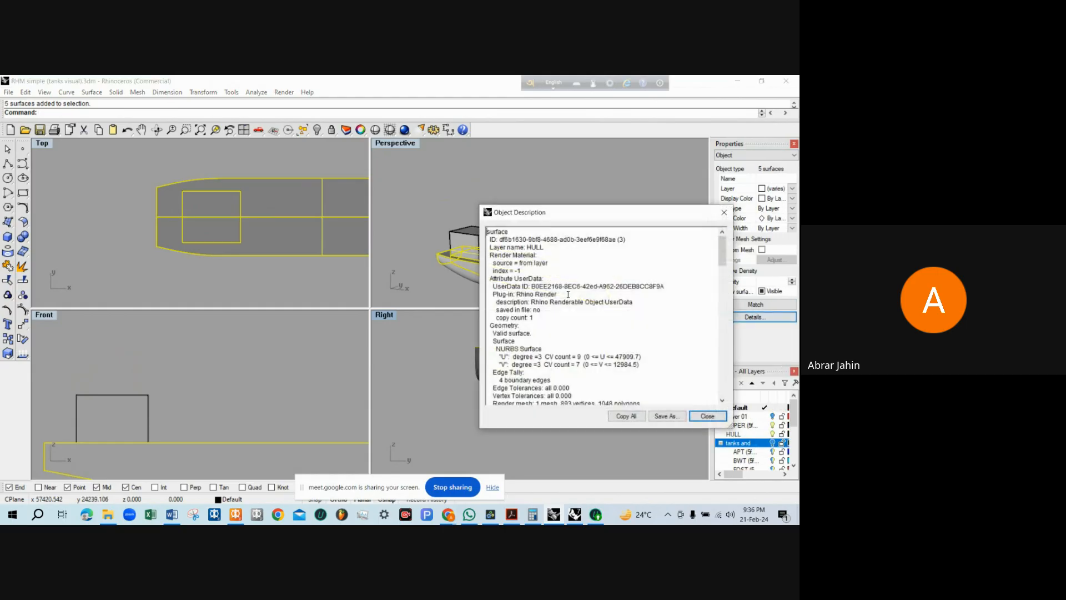
scroll(499, 247, "down", 10)
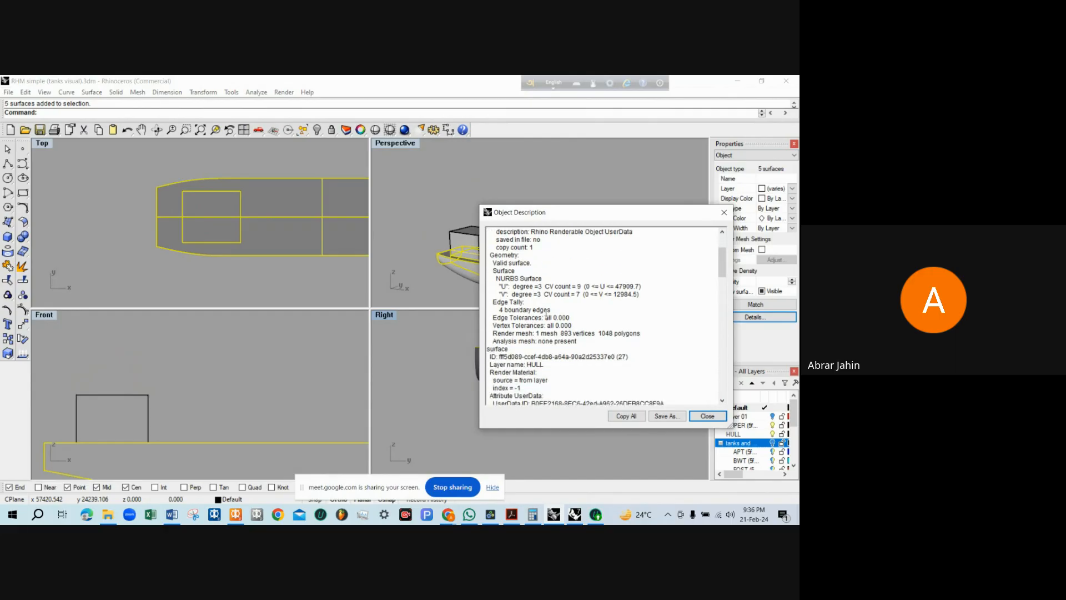
left_click(725, 212)
Reselect the five surfaces from the deck level down and try to close them into one body with CreateSolid
left_click(460, 351)
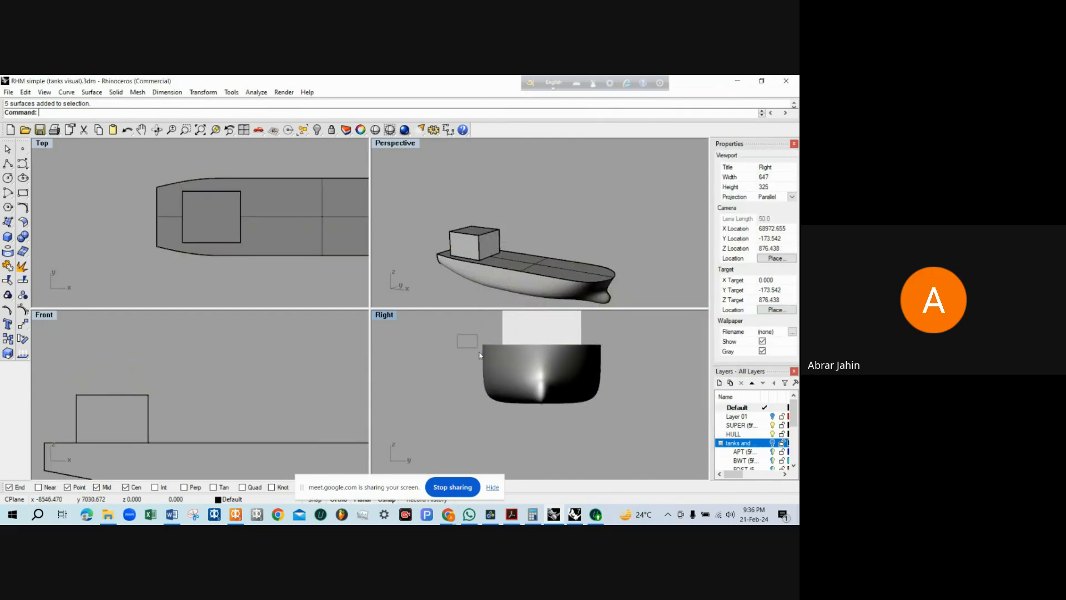
left_click_drag(459, 334, 623, 435)
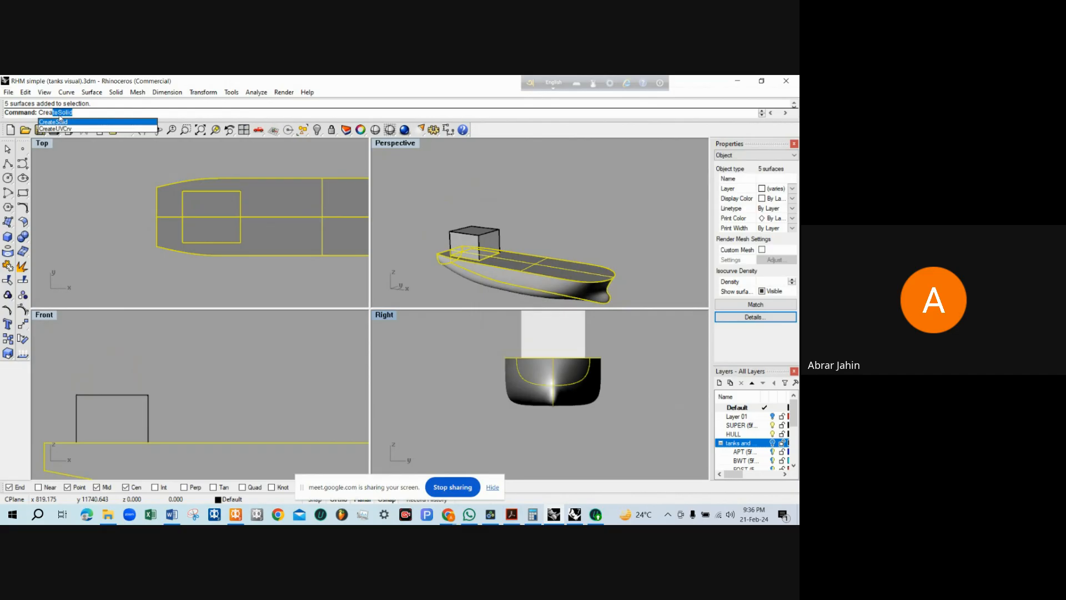
left_click(59, 120)
left_click(497, 303)
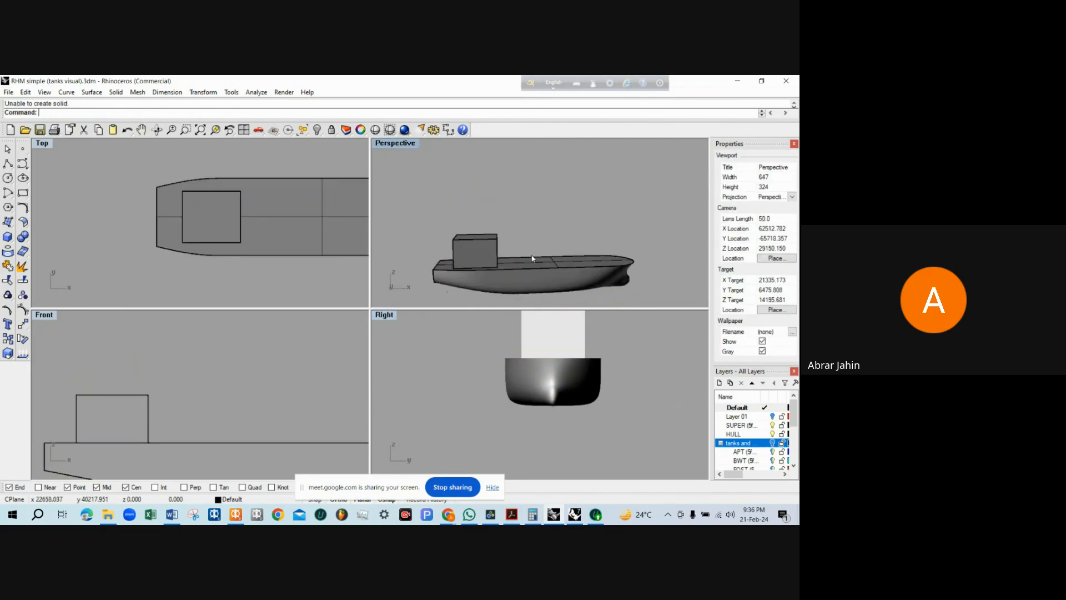
Delete the flat transom surface at the stern and rebuild it from the hull's stern edges with EdgeSrf
scroll(511, 264, "up", 6)
left_click(511, 264)
scroll(522, 271, "down", 2)
key("Delete")
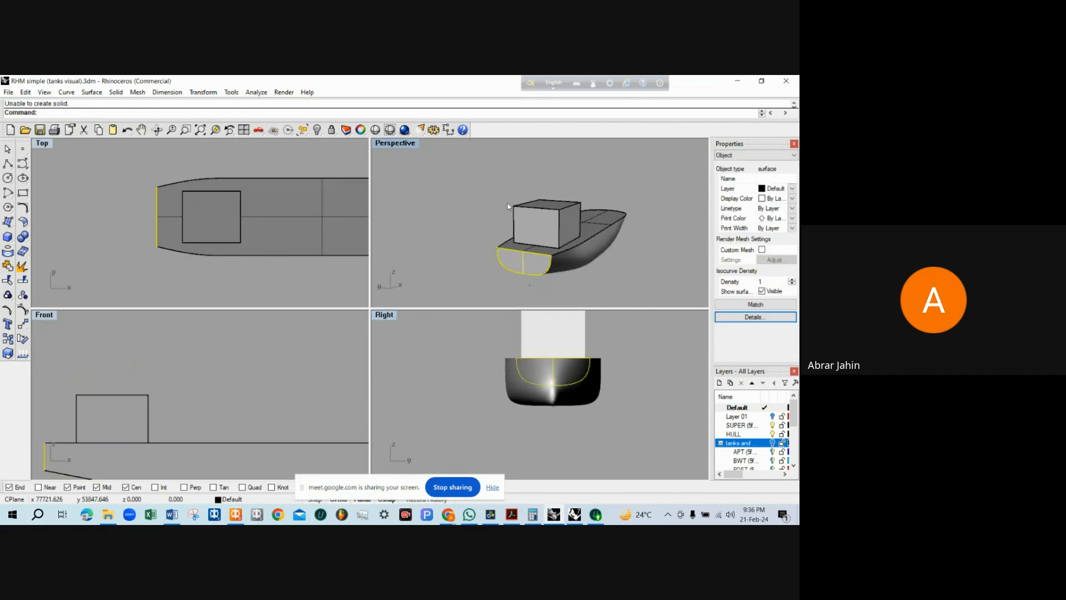
scroll(548, 267, "up", 3)
type("edgesrf")
key("Return")
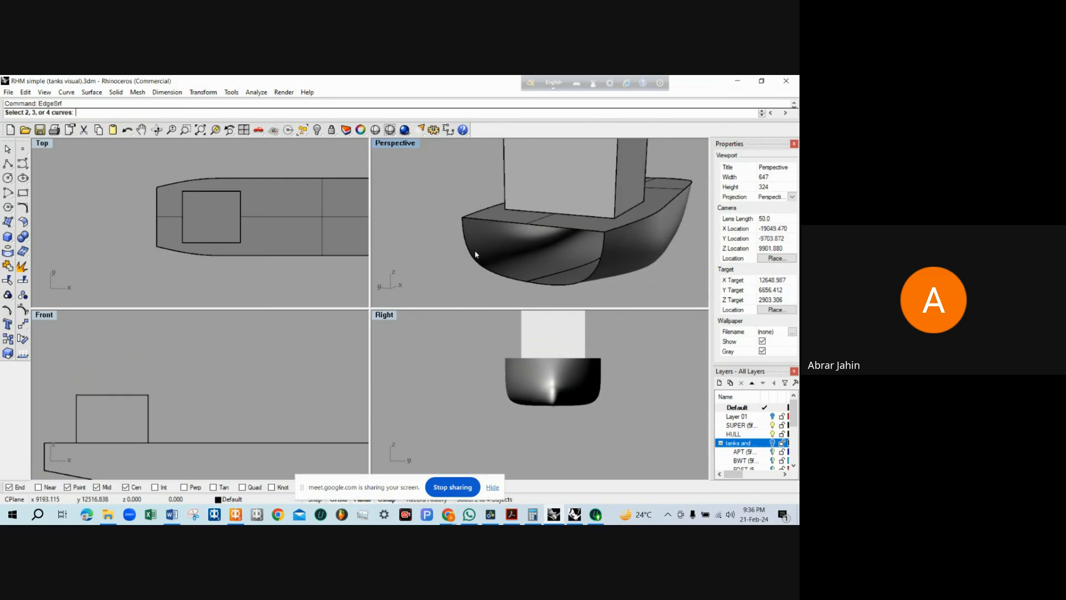
left_click(471, 255)
key("Escape")
Try CreateSolid again on the hull and deck surfaces together with the rebuilt transom
left_click_drag(476, 340, 608, 443)
type("Crea")
key("Return")
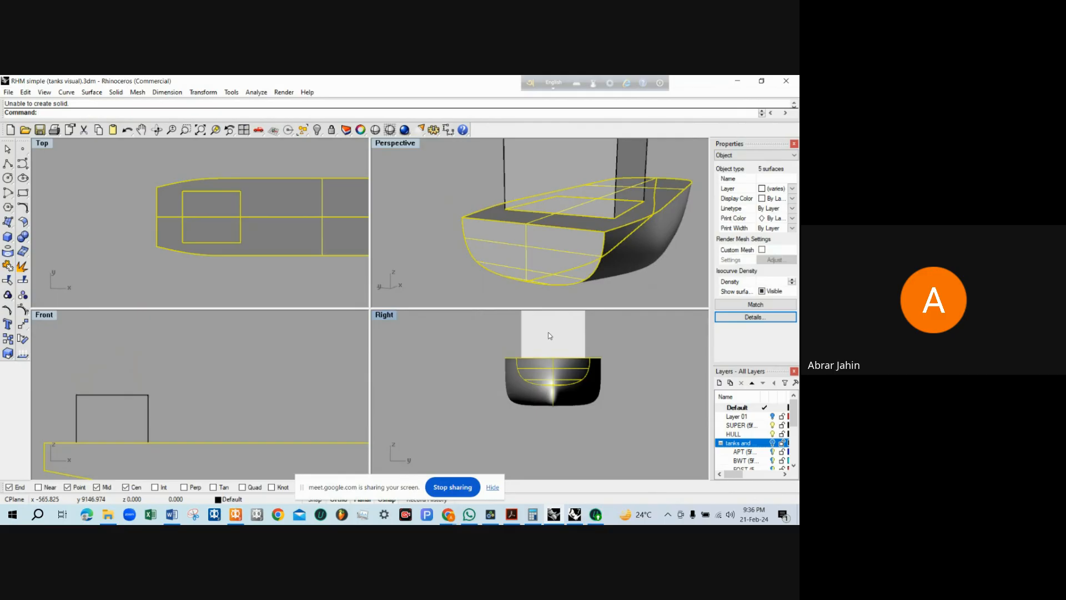
Delete the main deck surface and rebuild it between the hull's two upper side edges with EdgeSrf
key("Delete")
scroll(544, 228, "up", 3)
left_click(544, 228)
key("Escape")
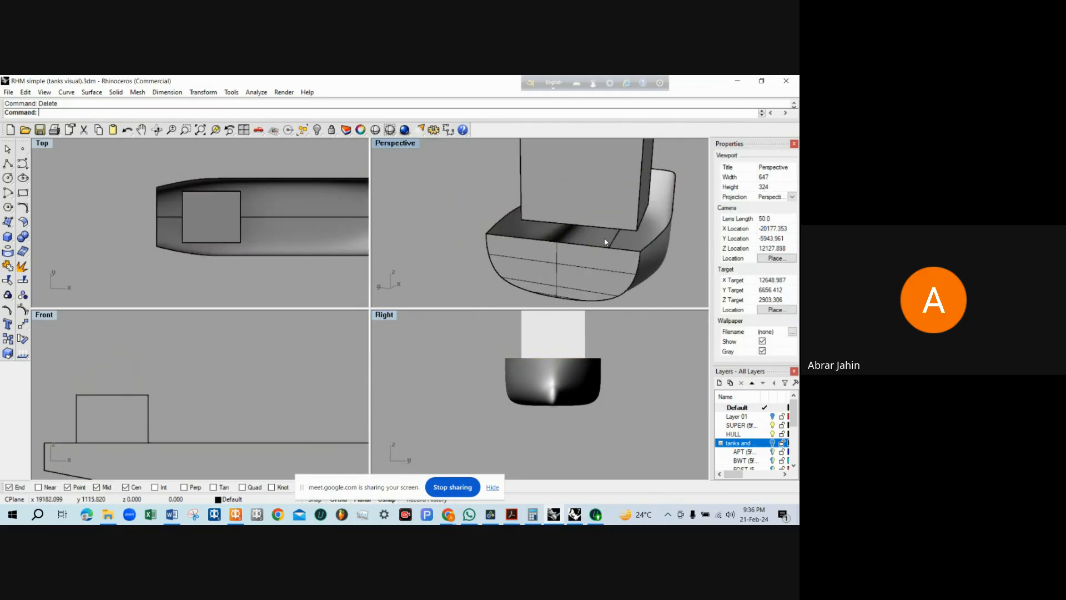
type("EdgeSrf")
key("Return")
left_click(507, 218)
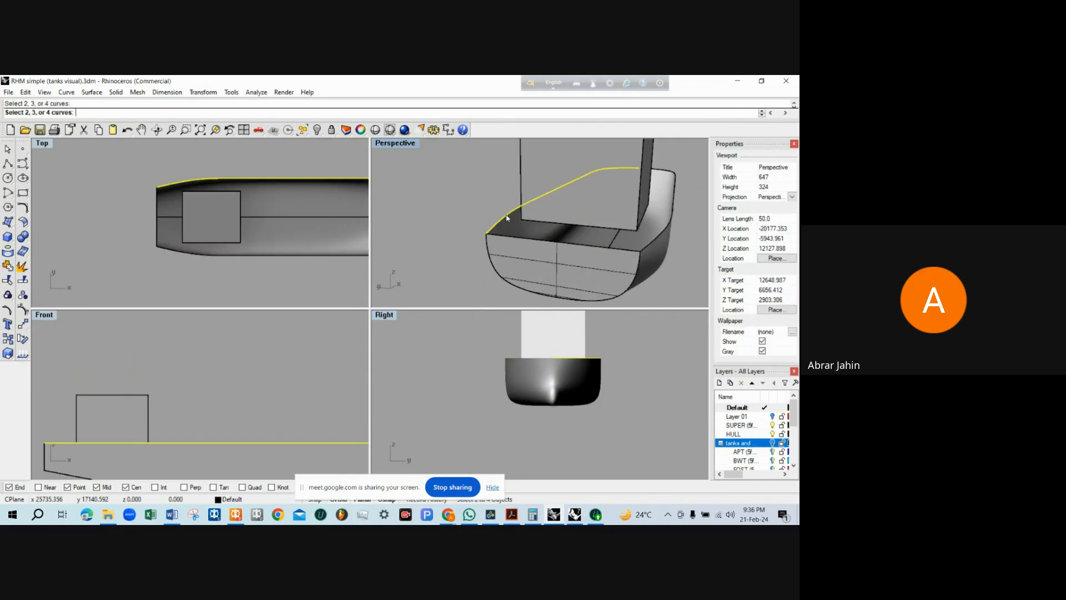
left_click(652, 238)
key("Return")
Try to create a solid from the hull, transom and rebuilt deck surfaces with CreateSolid
left_click_drag(486, 351, 618, 454)
type("C")
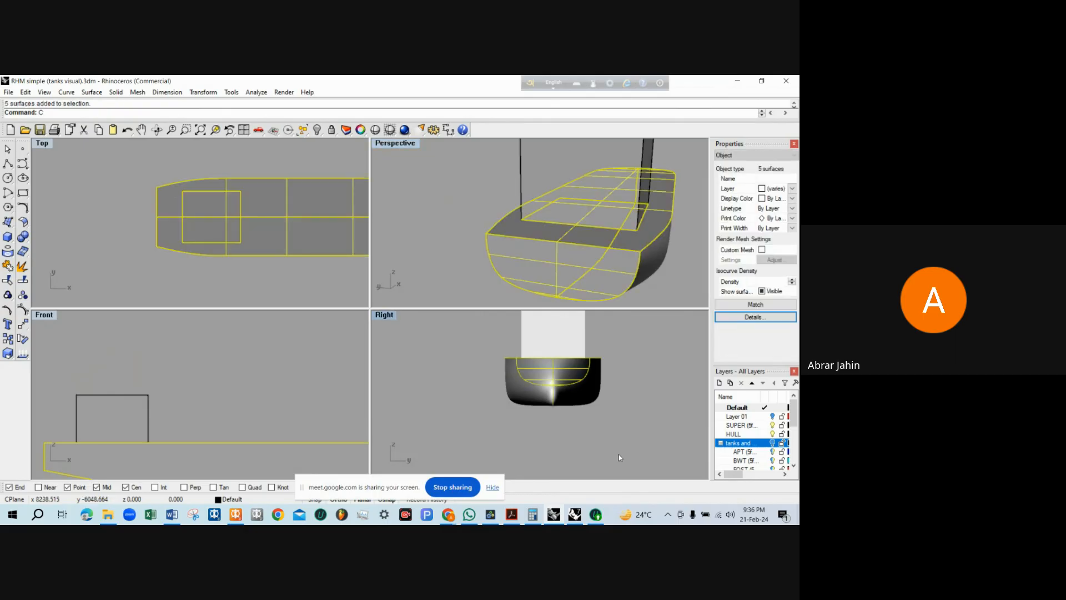
type("e")
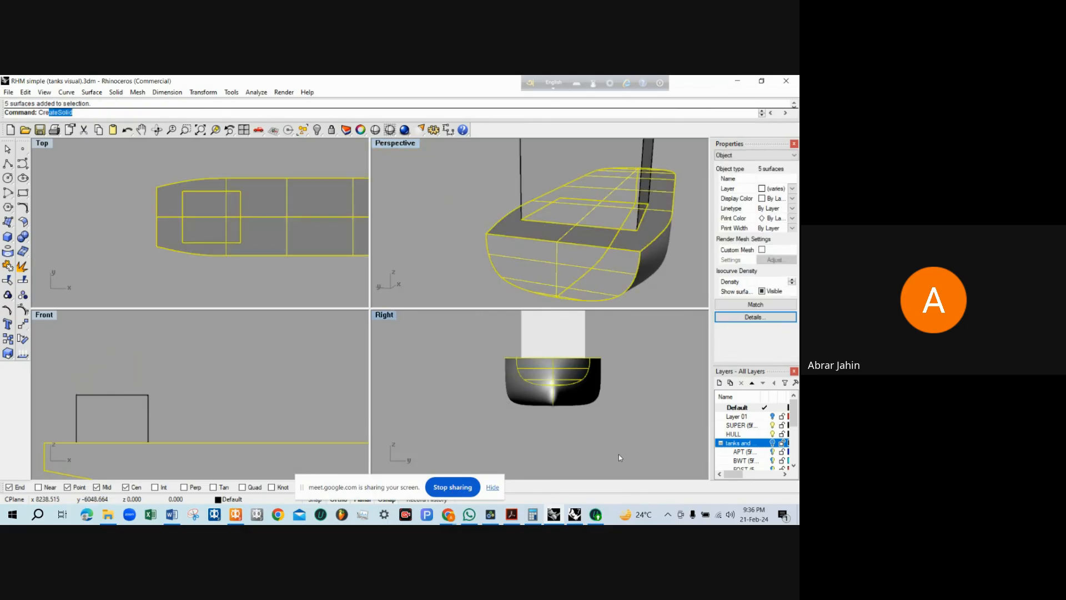
key("Return")
key("Escape")
Close the RHM simple (tanks visual).3dm model window
scroll(482, 229, "down", 4)
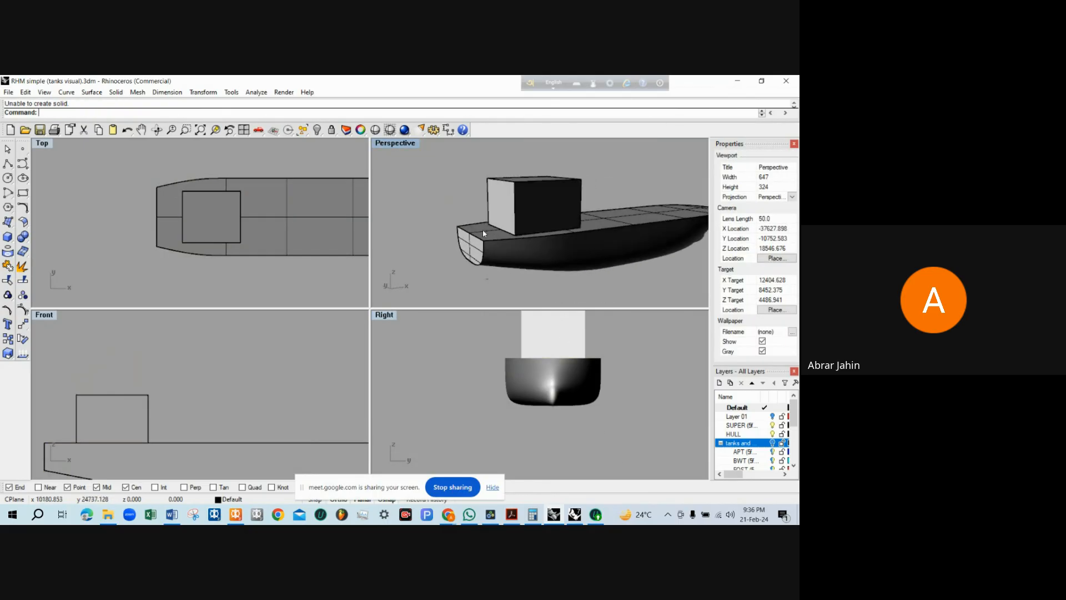
left_click_drag(482, 229, 536, 241)
scroll(547, 241, "up", 2)
left_click_drag(633, 161, 603, 178)
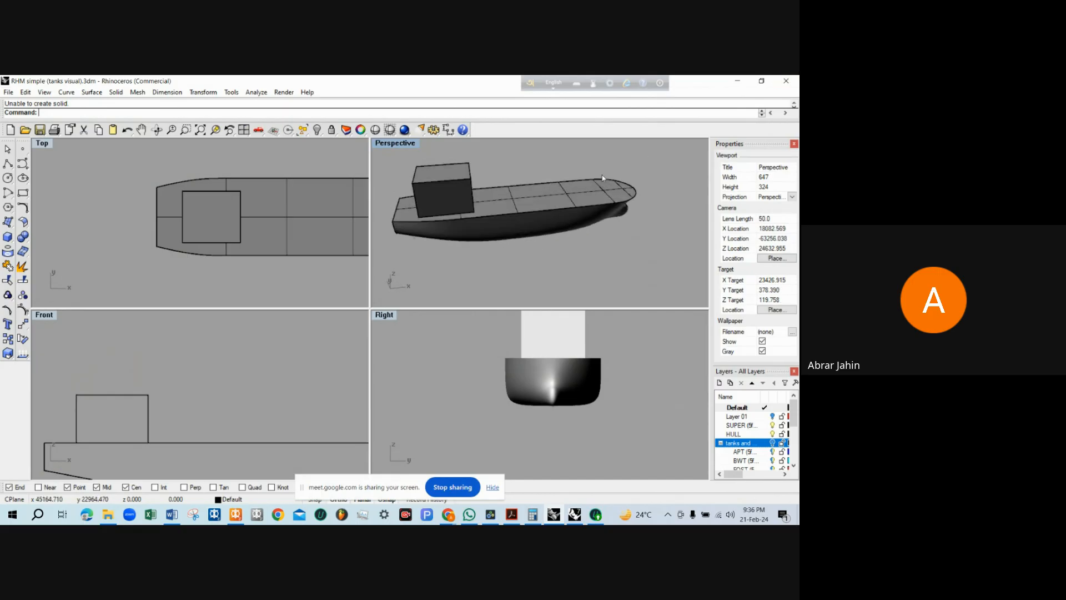
left_click(796, 79)
Open khulna model for render.3dm from File Explorer with Rhinoceros 7 in read-only mode, then return to the file list
right_click(144, 200)
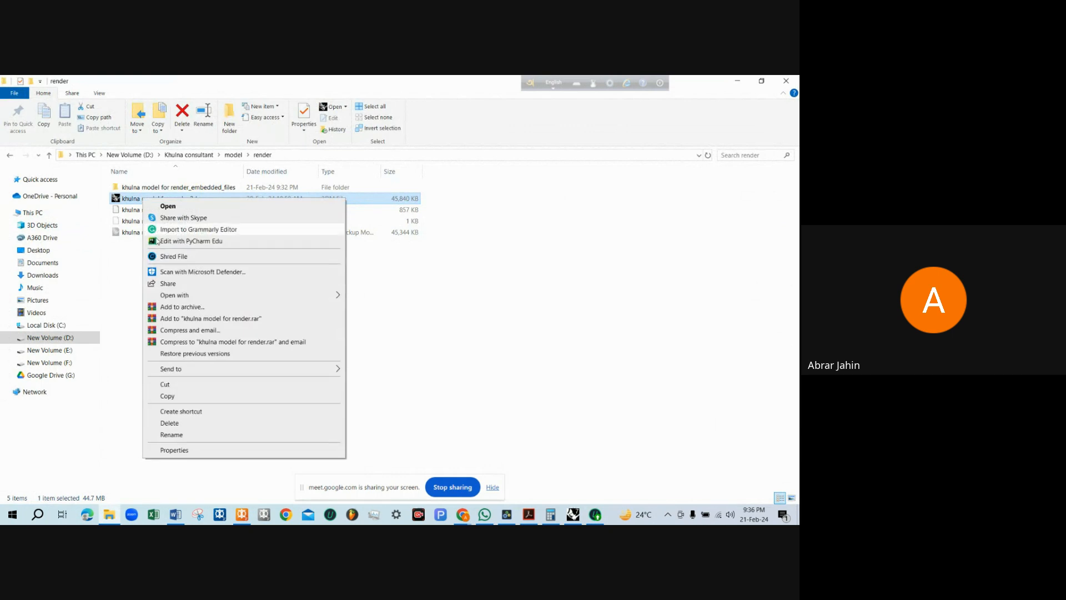
mouse_move(185, 296)
left_click(368, 297)
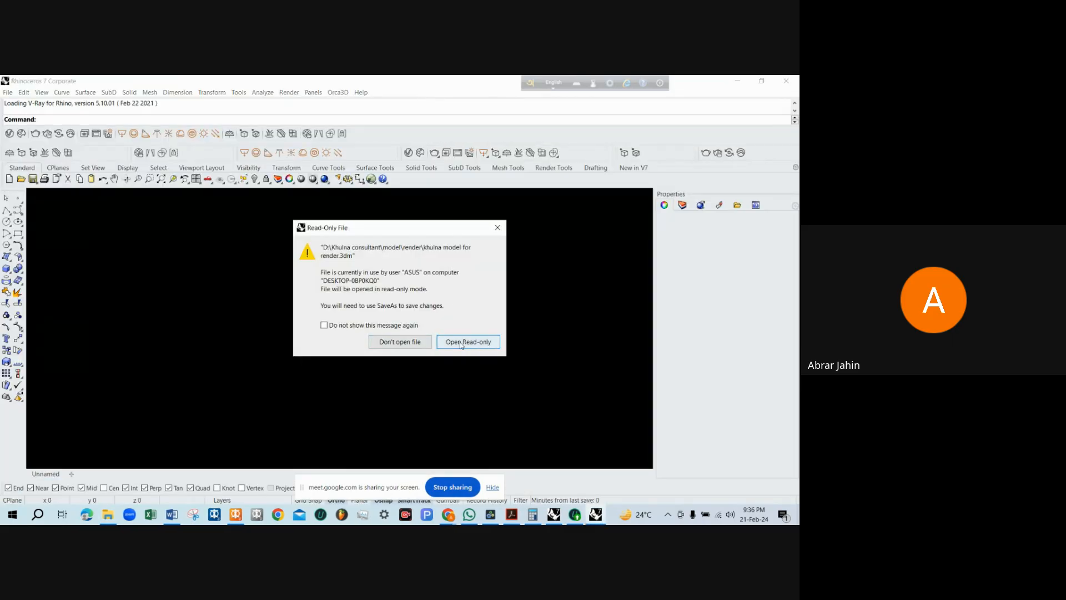
left_click(469, 342)
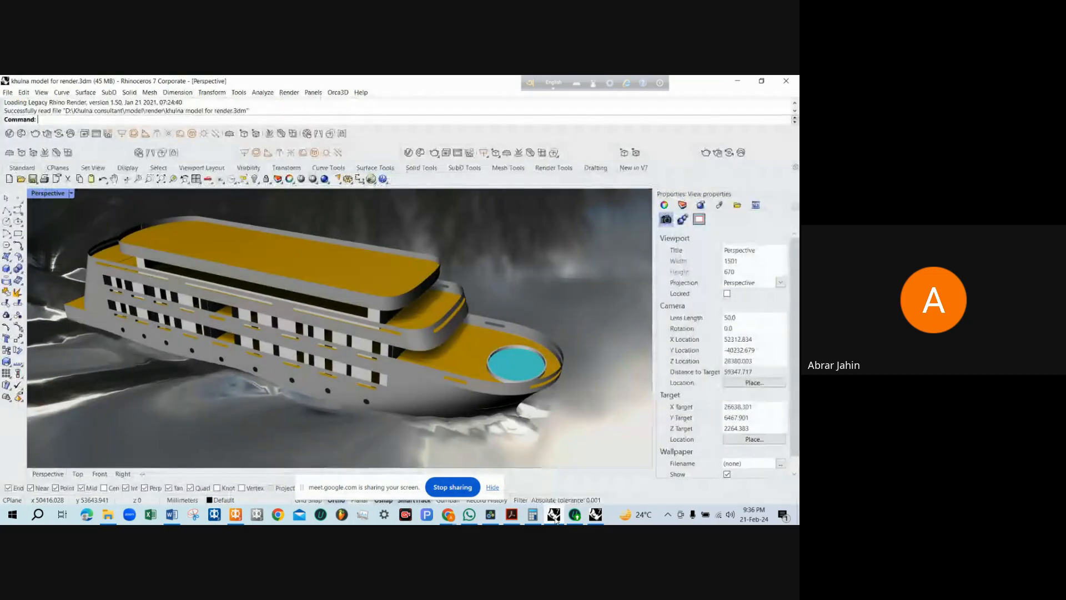
left_click(596, 516)
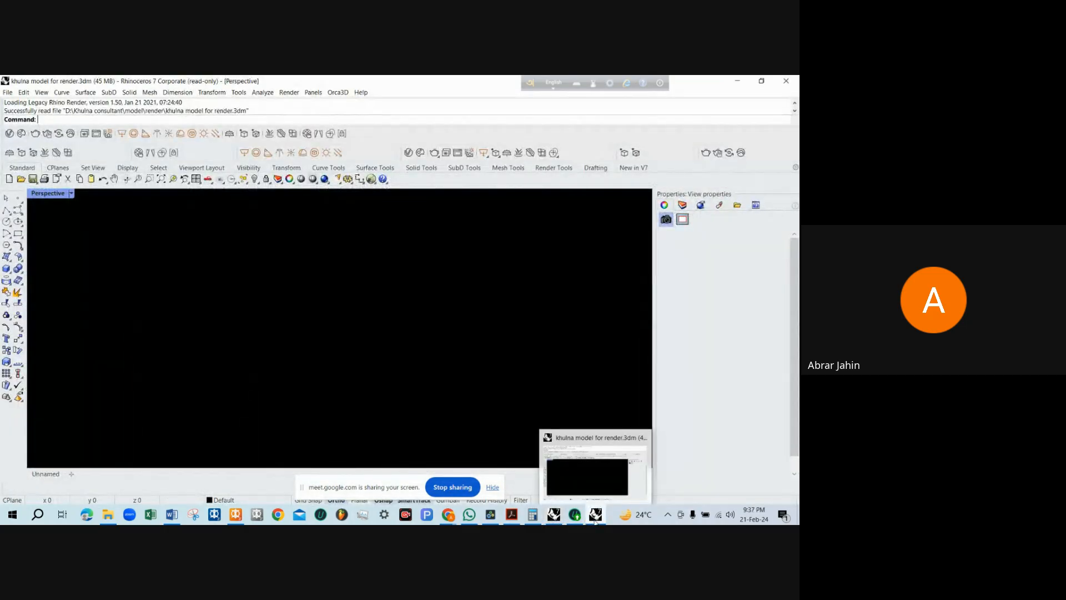
left_click(597, 516)
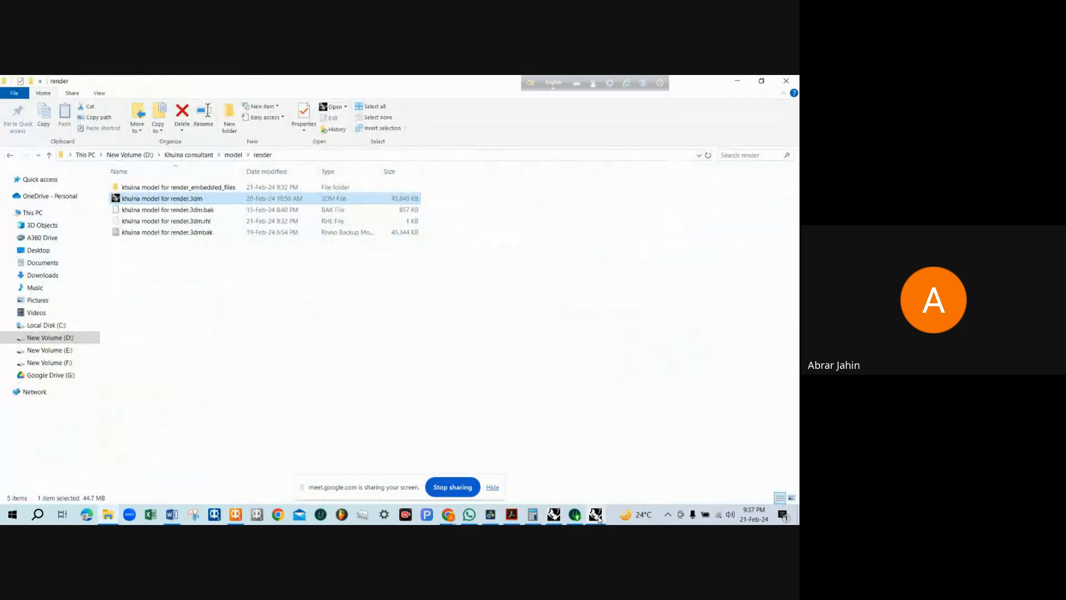
Browse to the for maxsurf stability (training) folder under Software training, Rapid hull modeling on drive D
left_click(233, 155)
left_click(189, 154)
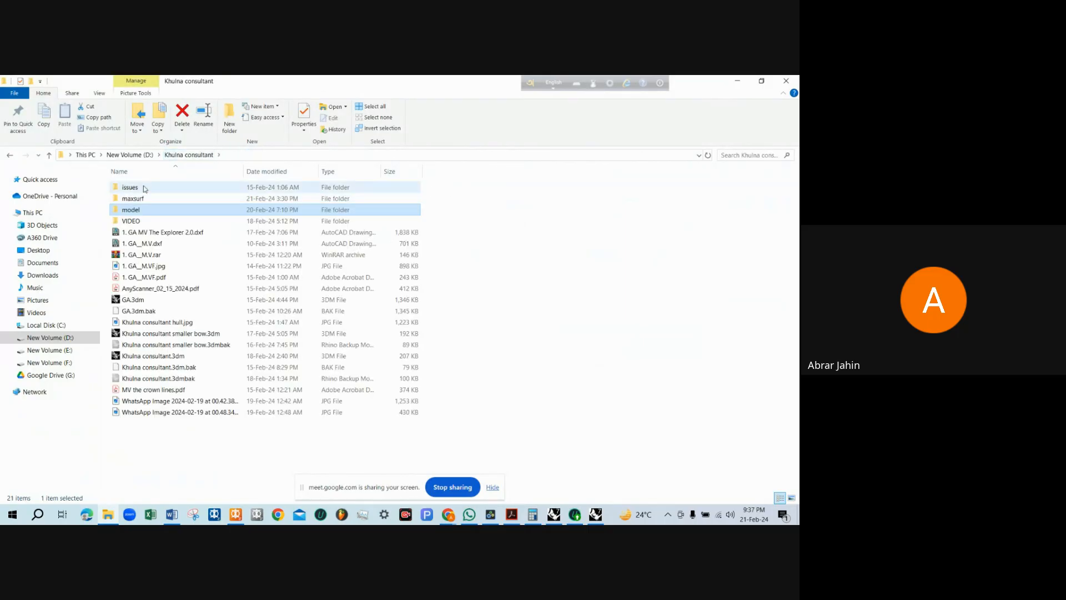
left_click(129, 155)
scroll(165, 424, "down", 3)
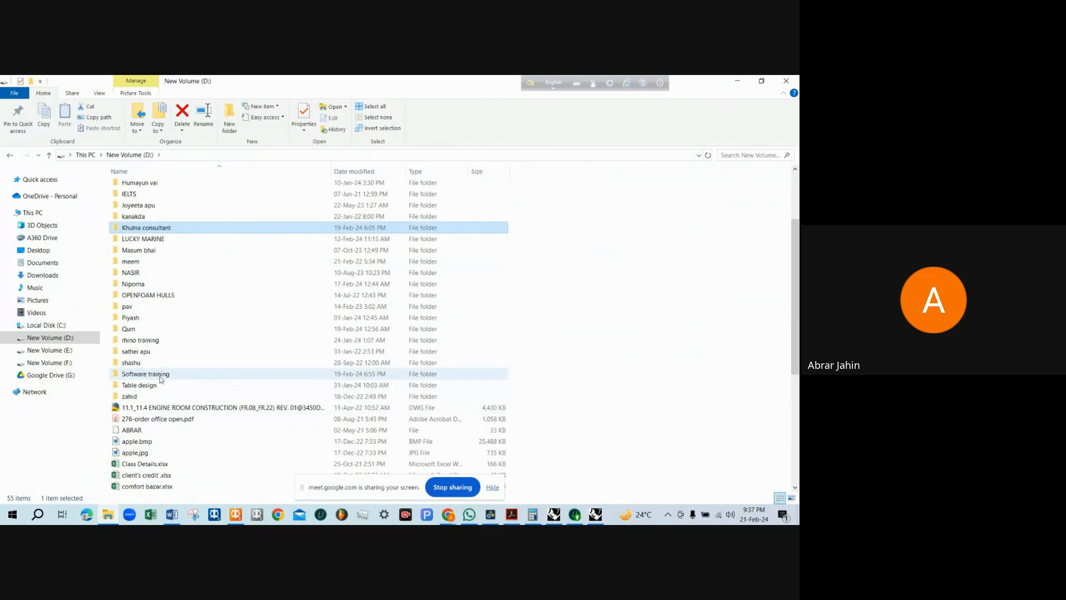
double_click(160, 375)
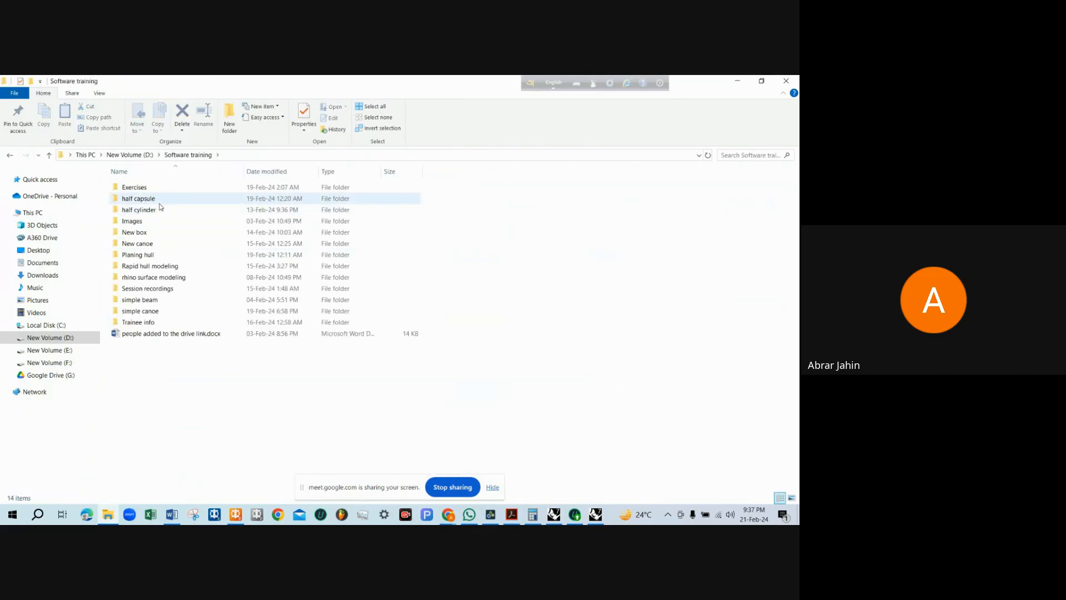
double_click(163, 266)
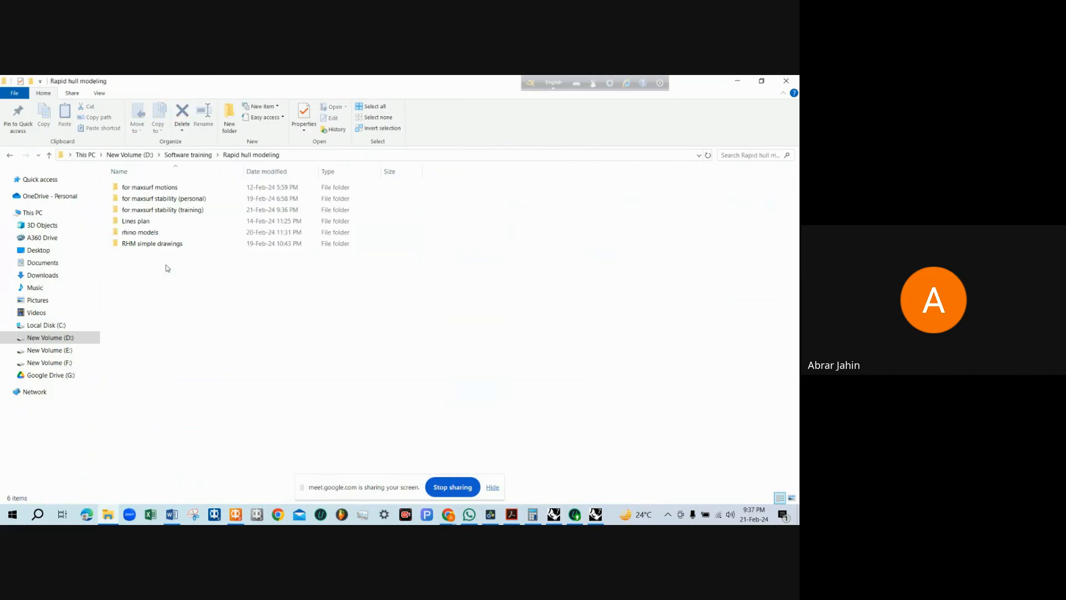
double_click(173, 210)
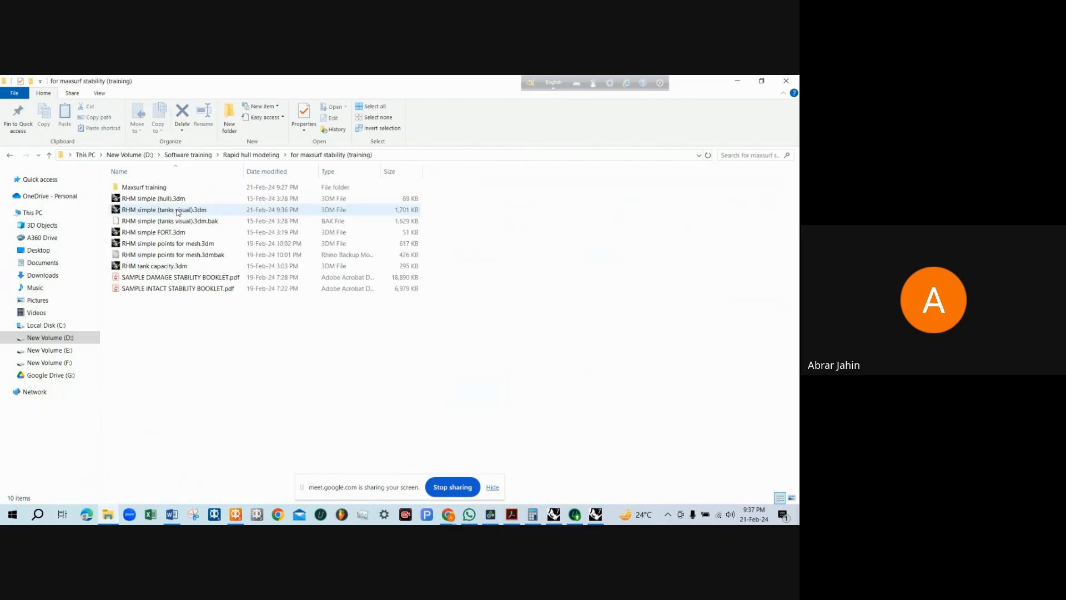
Open RHM simple (tanks visual).3dm with Rhinoceros 7
left_click(159, 200)
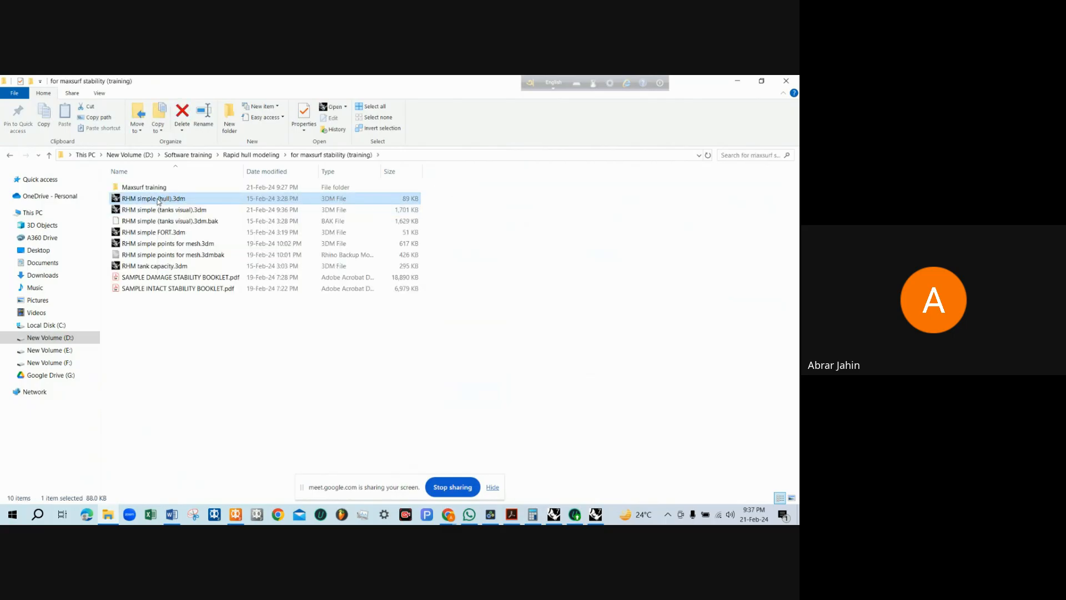
right_click(169, 211)
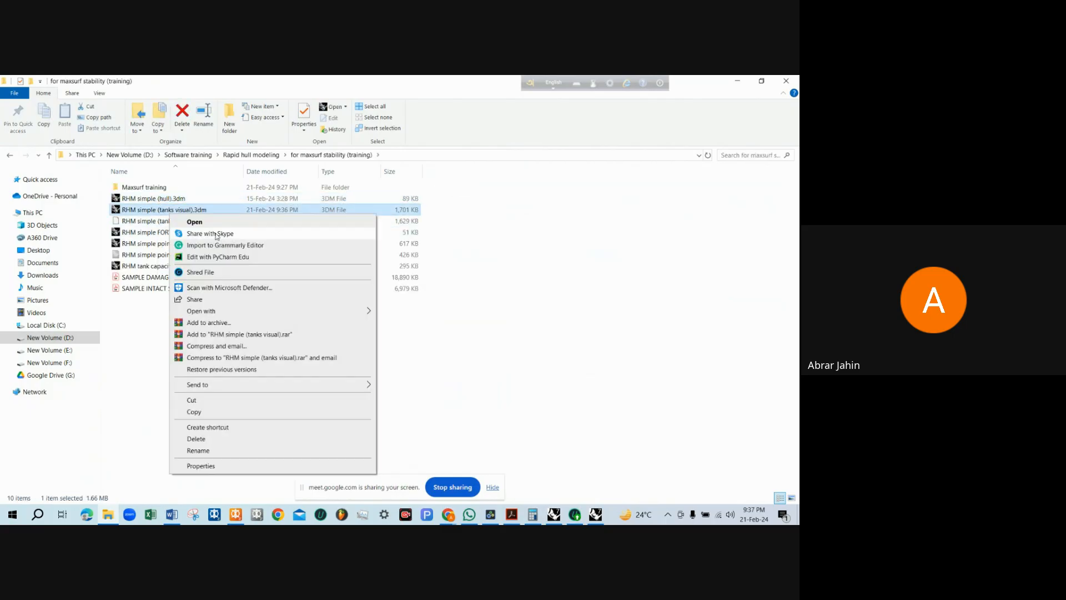
mouse_move(226, 311)
left_click(422, 311)
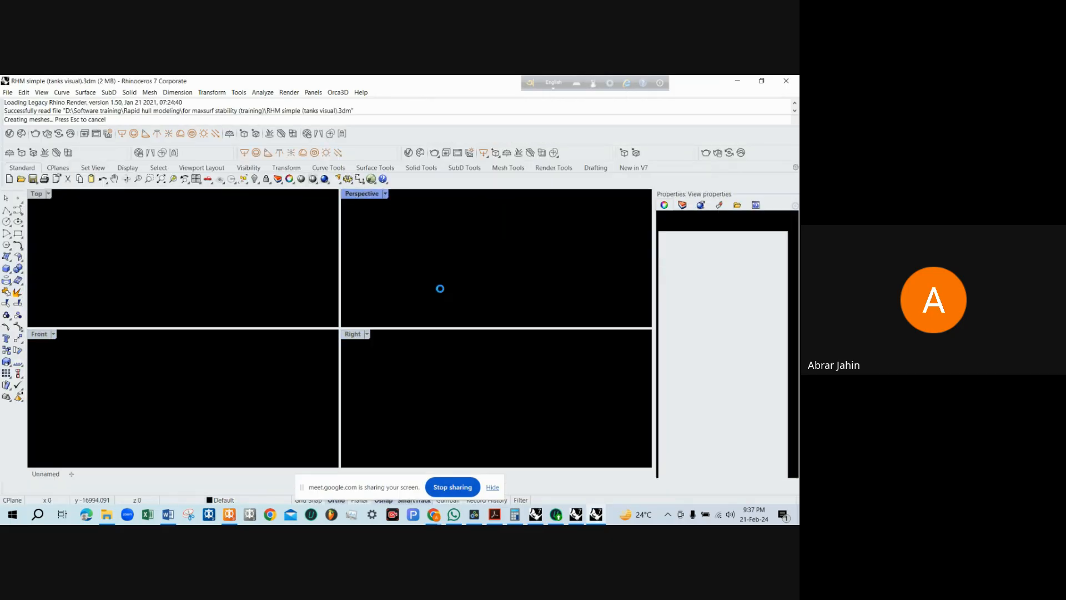
Try to create a solid from the hull, transom and deck surfaces with CreateSolid in the maximized Perspective view
double_click(360, 194)
left_click_drag(361, 194, 522, 401)
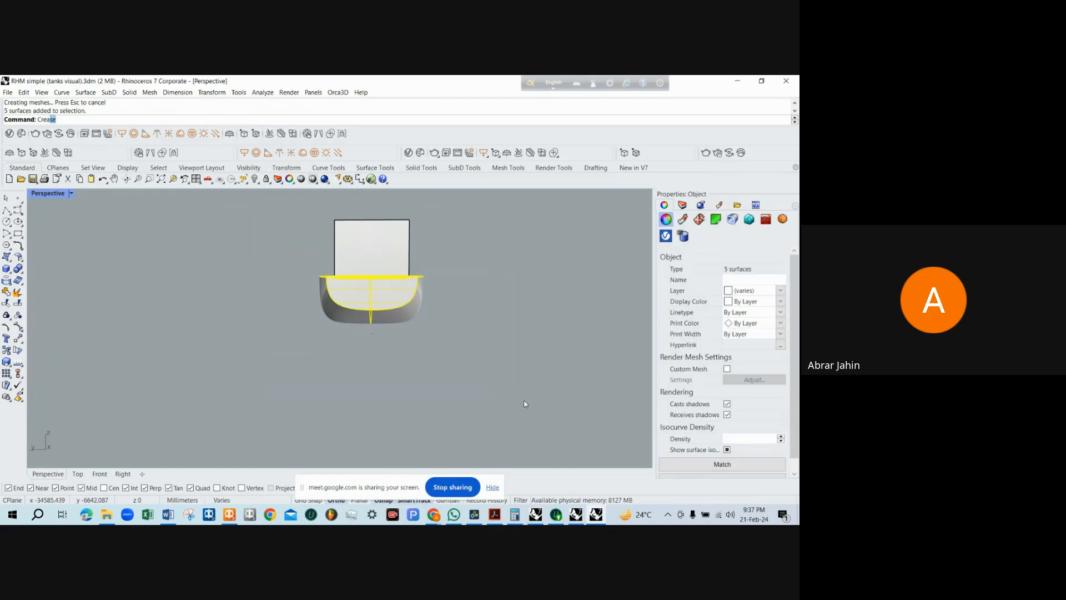
type("ateSolid")
key("Return")
Create a solid from the six surfaces of the superstructure box on the deck with CreateSolid
scroll(402, 306, "up", 3)
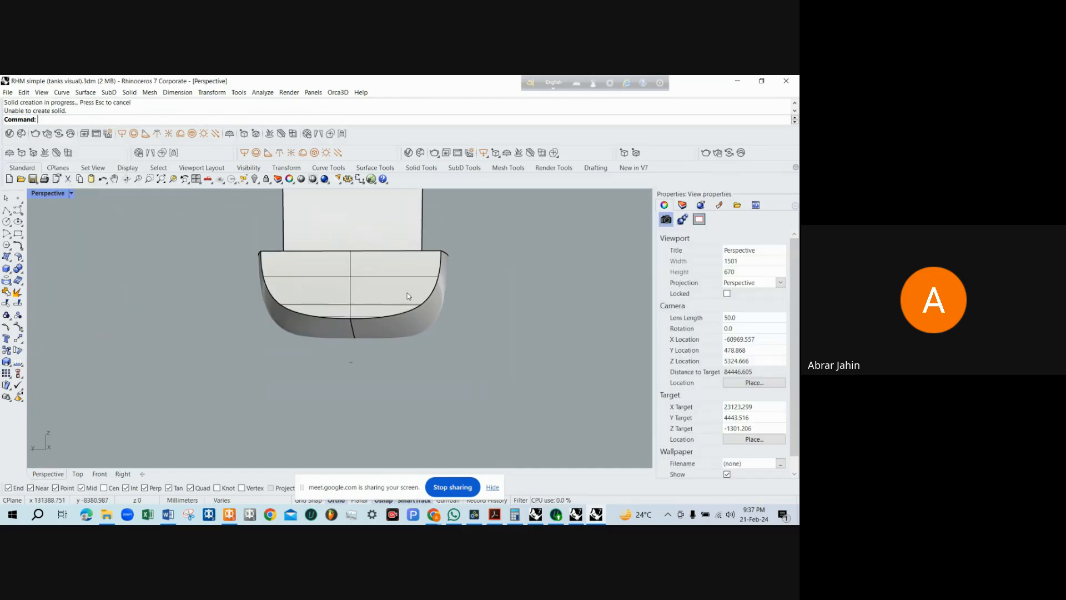
left_click_drag(407, 295, 412, 345)
left_click(412, 344)
left_click_drag(351, 358, 512, 258)
left_click(387, 302)
key("Escape")
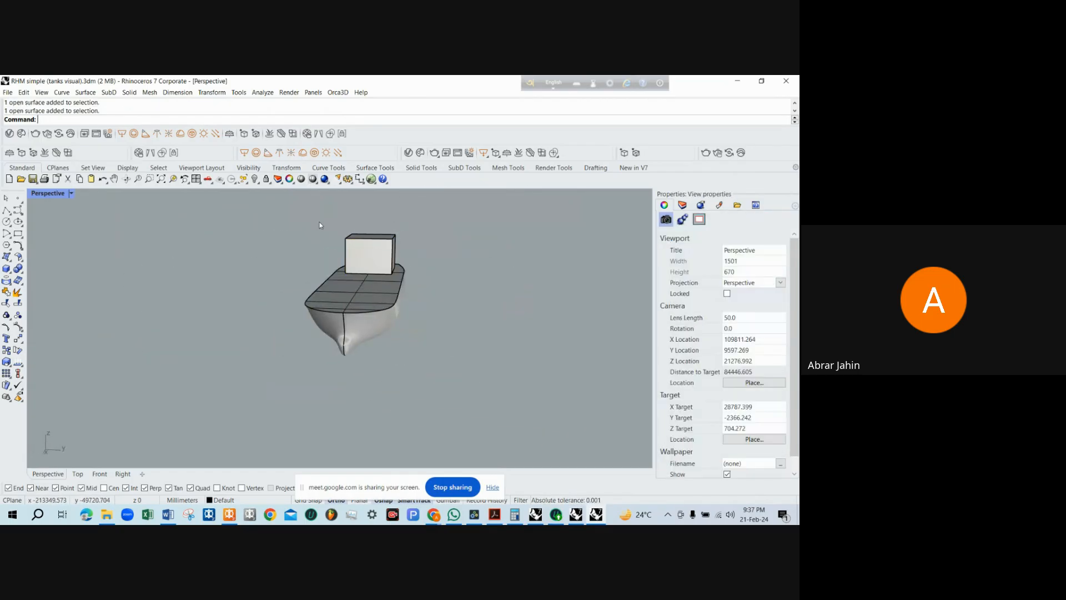
left_click_drag(417, 281, 416, 281)
type("Cre")
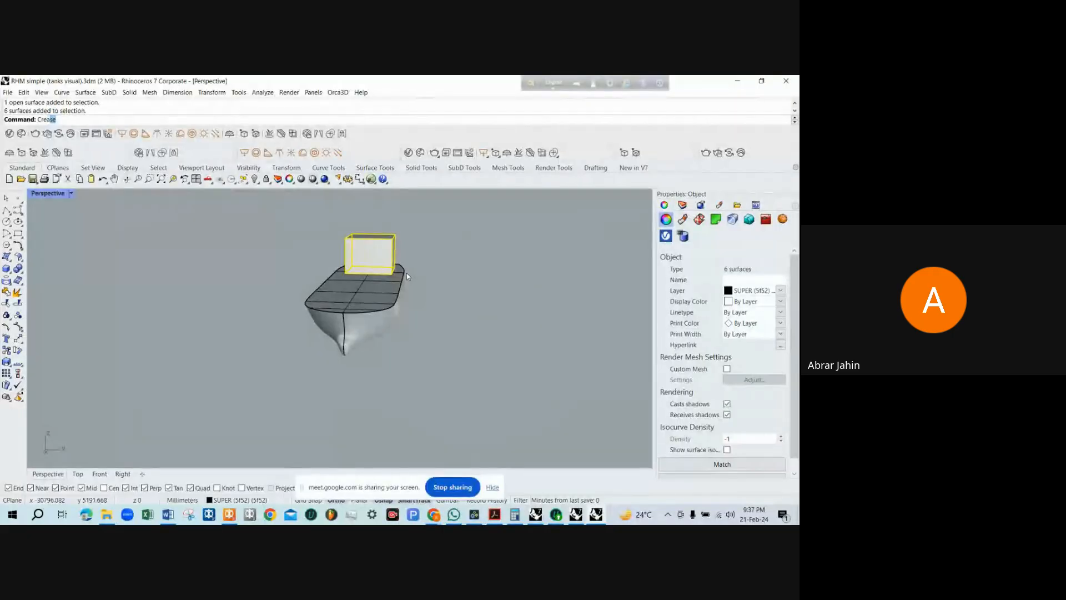
type("ateSolid")
key("Return")
Delete the main deck surface and the transom surface so that only the open hull and the superstructure box remain
scroll(393, 268, "up", 3)
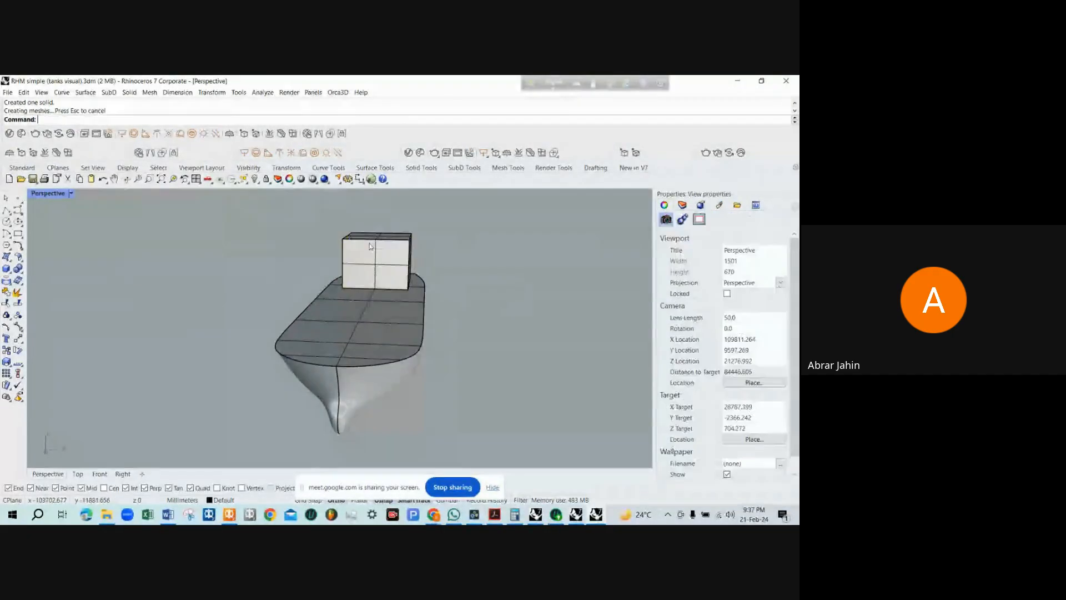
left_click(366, 311)
left_click_drag(366, 311, 352, 368)
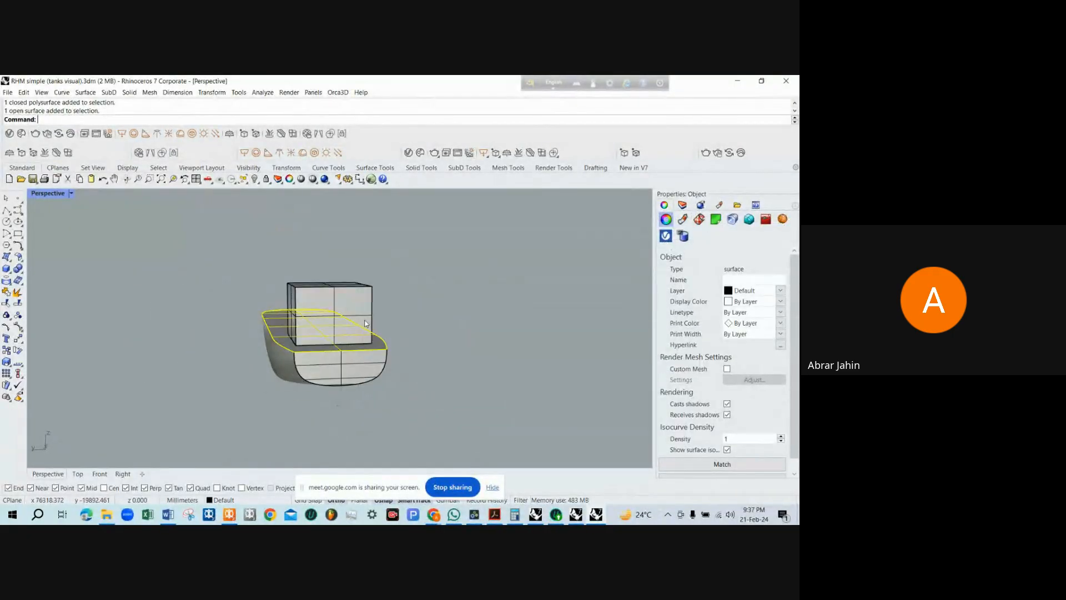
scroll(353, 368, "up", 3)
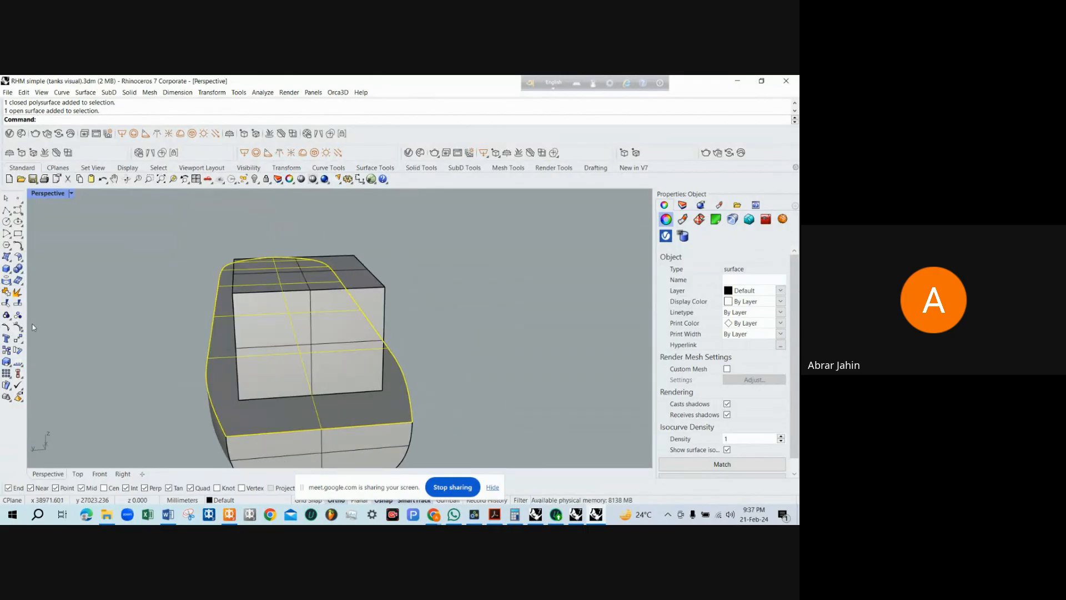
left_click(111, 318)
scroll(398, 379, "down", 2)
left_click(360, 368)
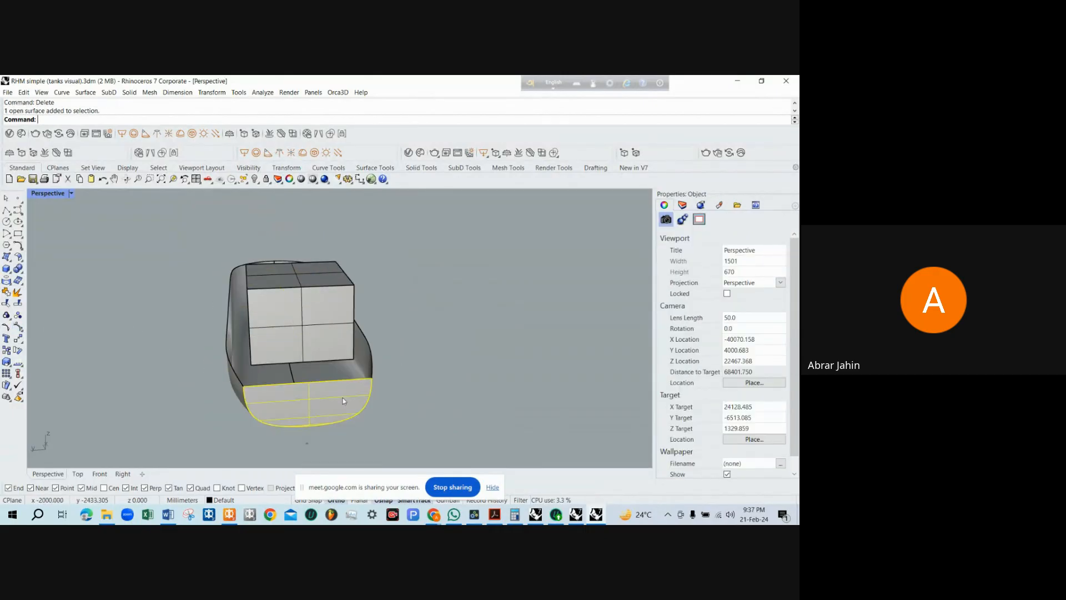
key("Delete")
Draw a rectangular plane in the Top view that covers the whole hull outline with a margin
left_click_drag(360, 367, 456, 365)
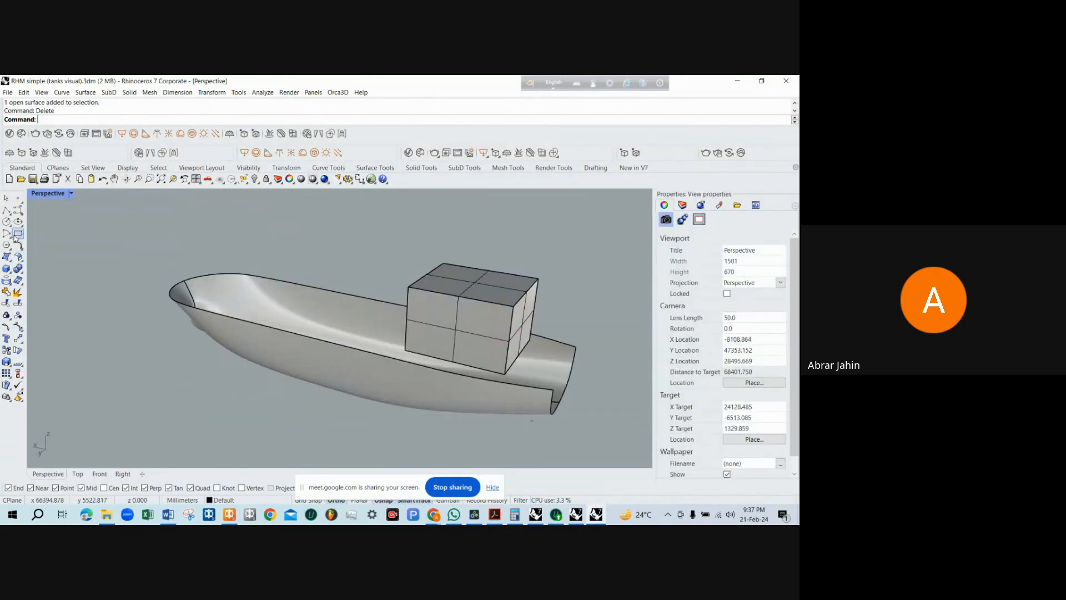
left_click(6, 257)
left_click(88, 260)
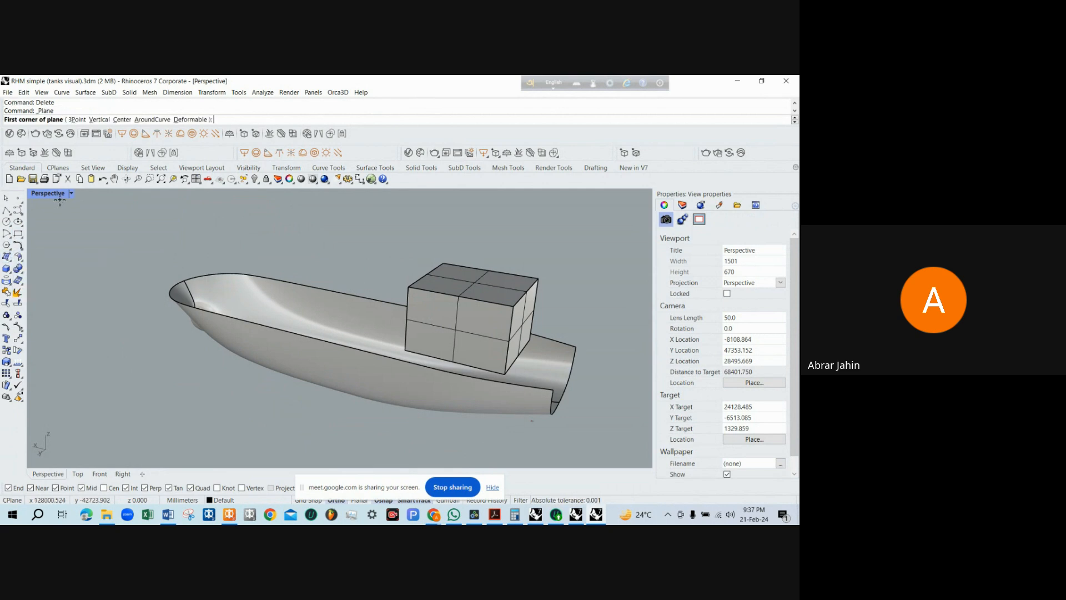
double_click(58, 194)
left_click(153, 237)
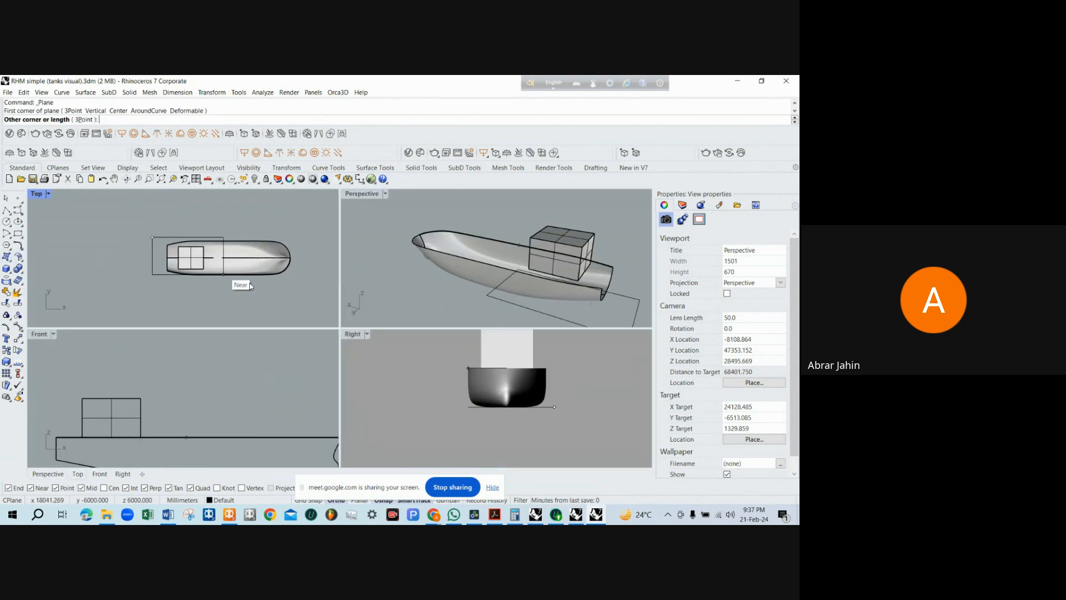
left_click(299, 284)
Show the plane's control points and align its two aft points in X with the hull's aft end using SetPt
left_click(160, 279)
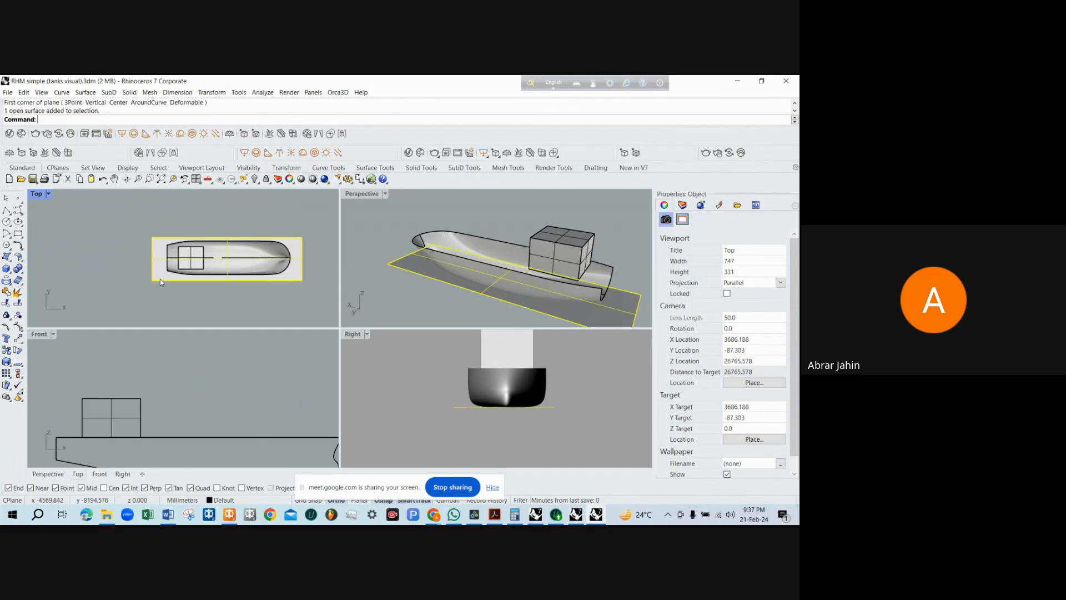
scroll(111, 289, "up", 1)
left_click(17, 327)
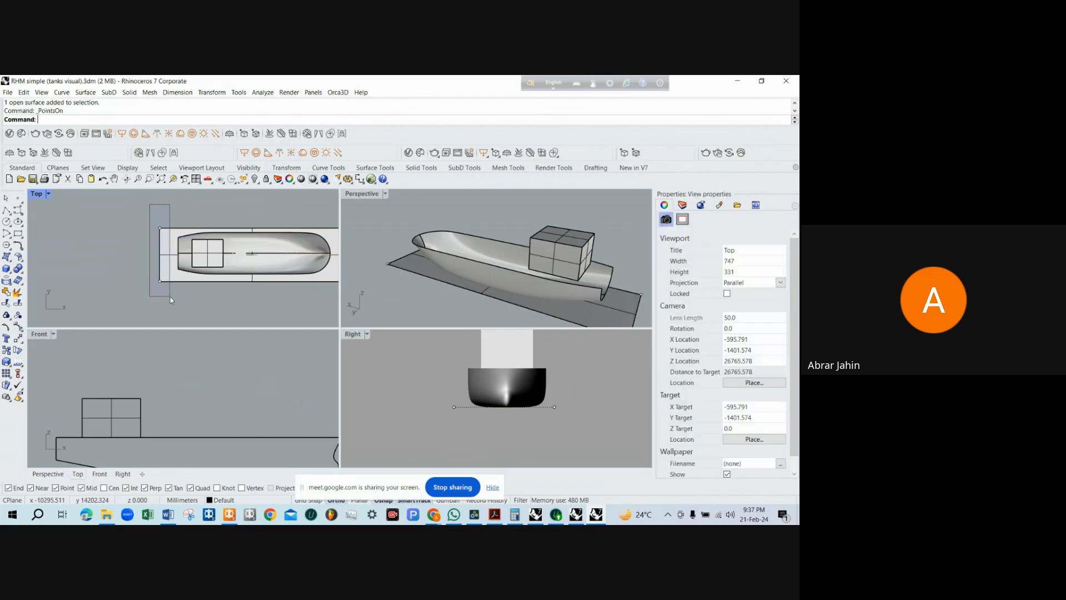
left_click_drag(170, 296, 167, 299)
type("SetPt")
key("Return")
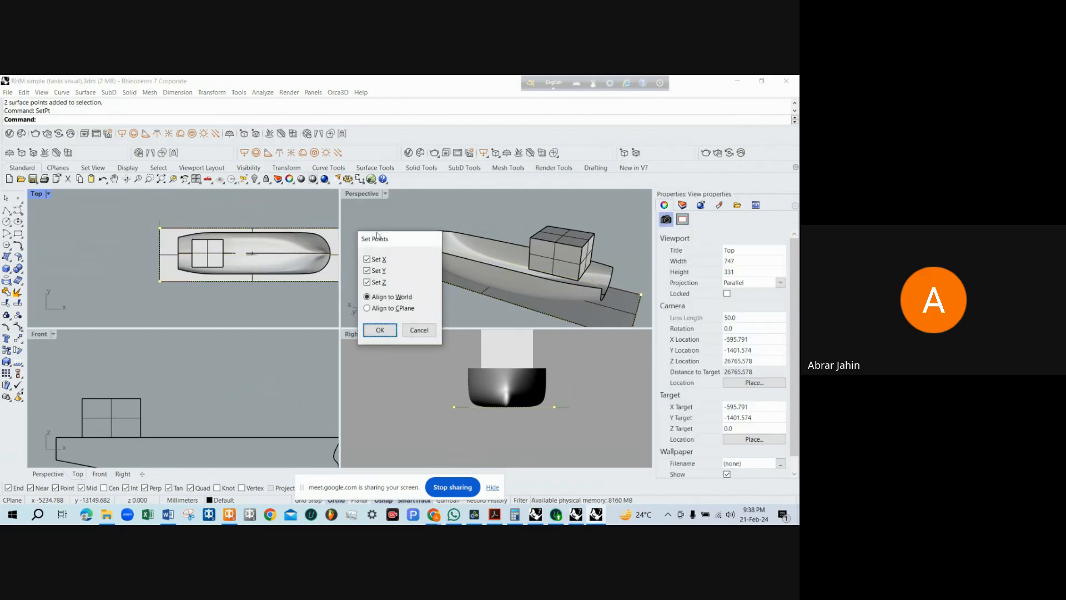
left_click(379, 331)
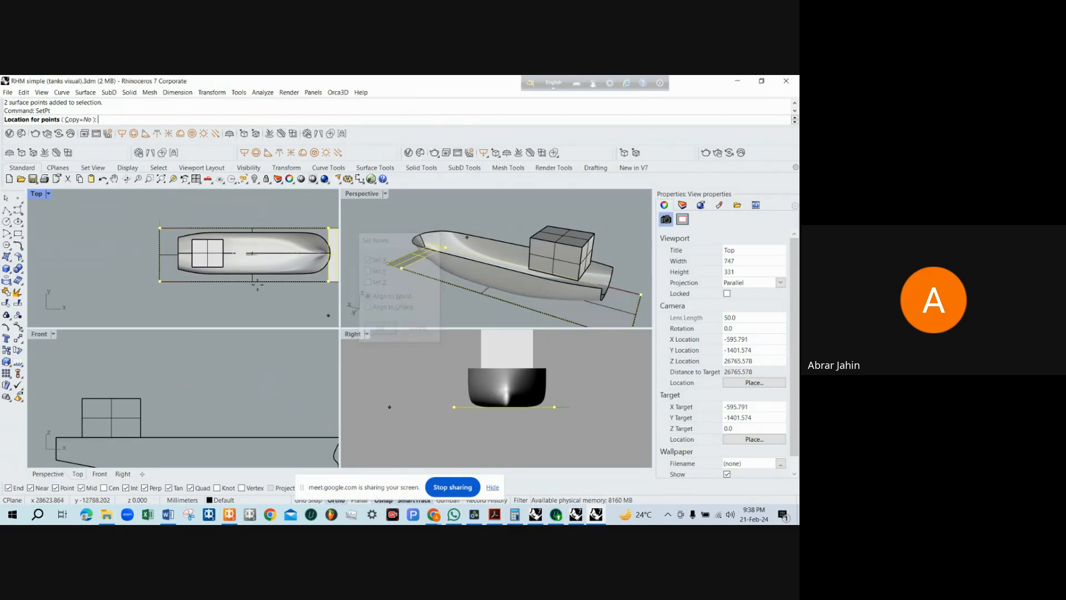
left_click(179, 281)
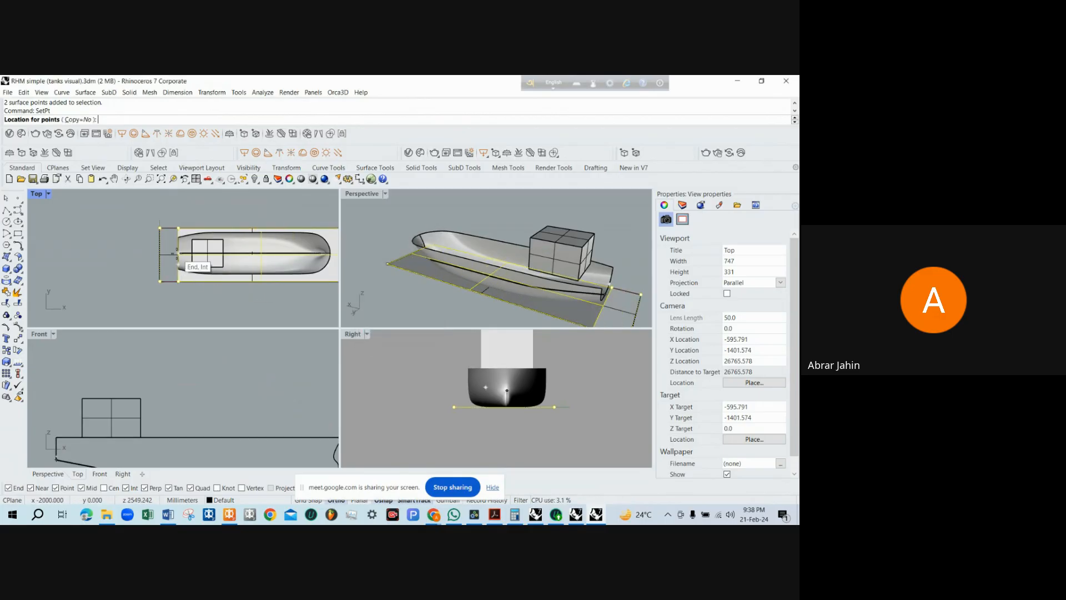
key("Escape")
Raise the horizontal plane to the height of the hull's upper edge with SetPt, setting only Z
left_click(444, 278)
type("SetPt")
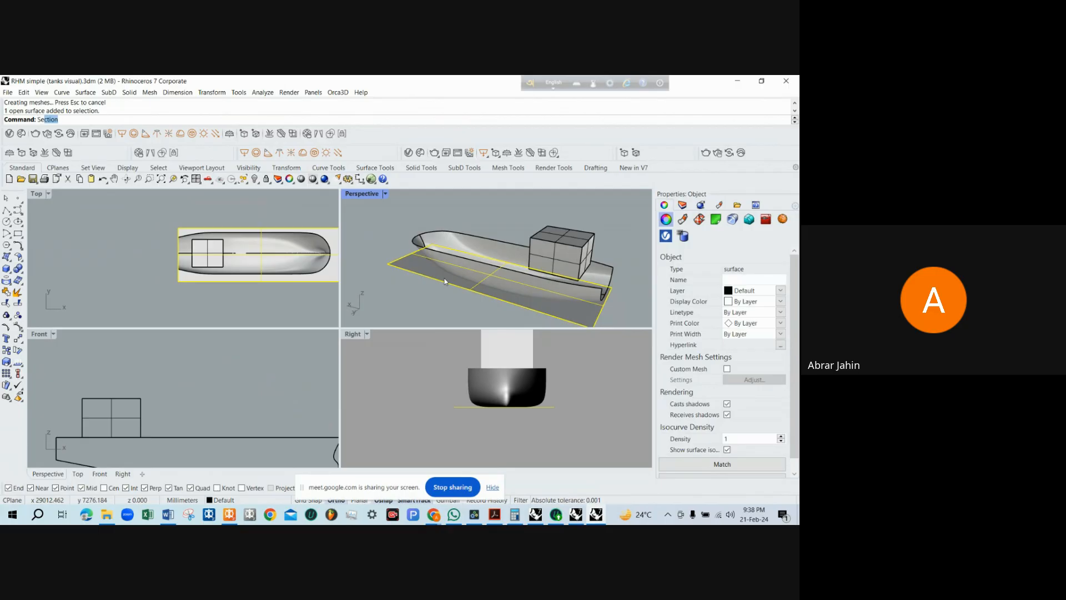
key("Return")
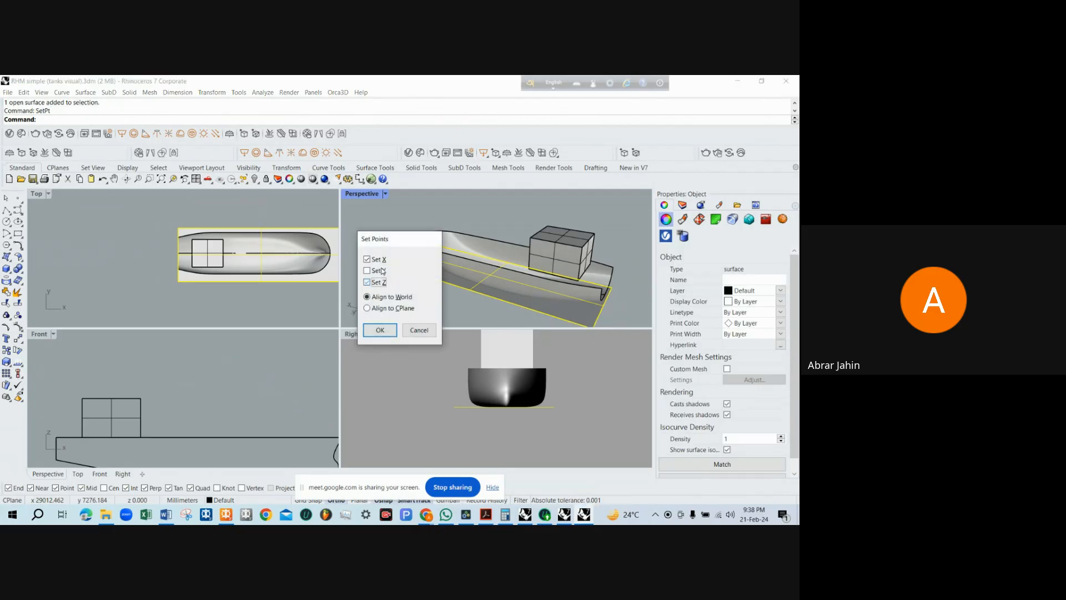
left_click(380, 330)
left_click(441, 271)
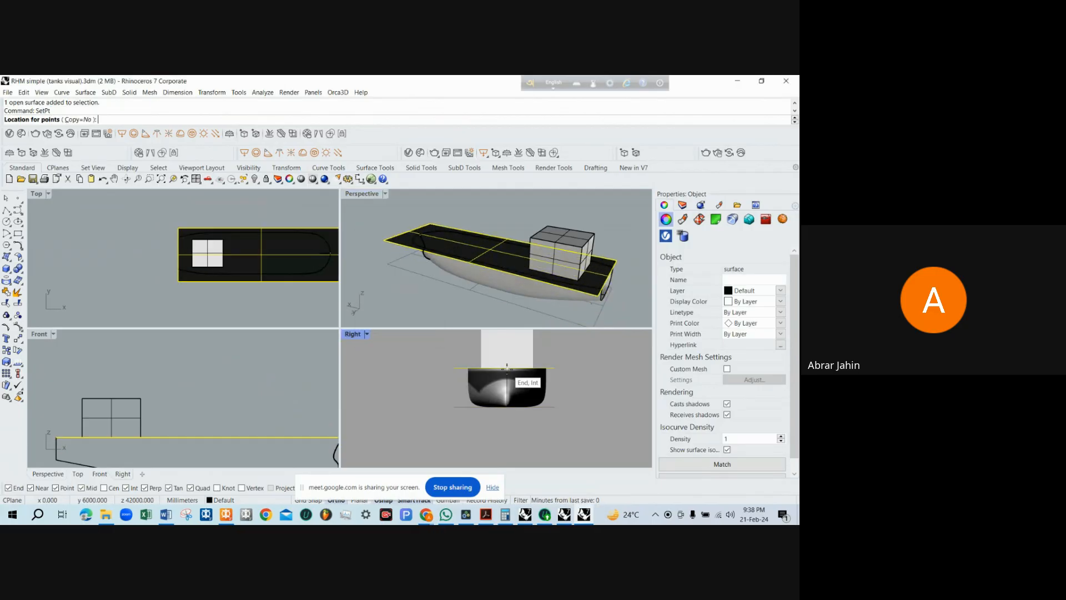
key("Escape")
Trim away the parts of the deck plane outside the hull, using the two hull surfaces as cutting objects
left_click_drag(552, 406, 500, 409)
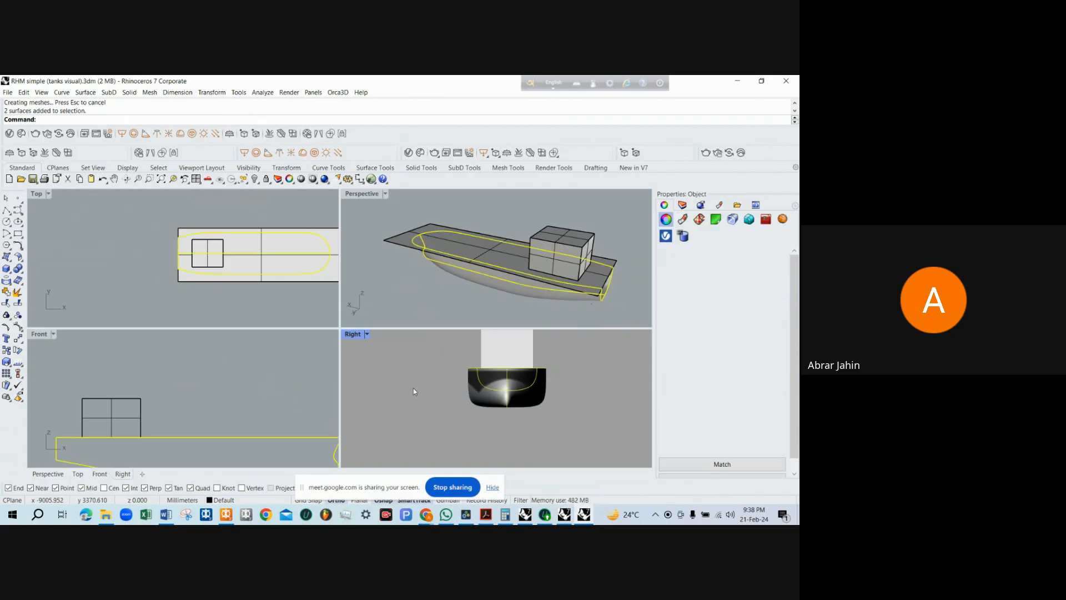
scroll(142, 242, "down", 3)
key("Return")
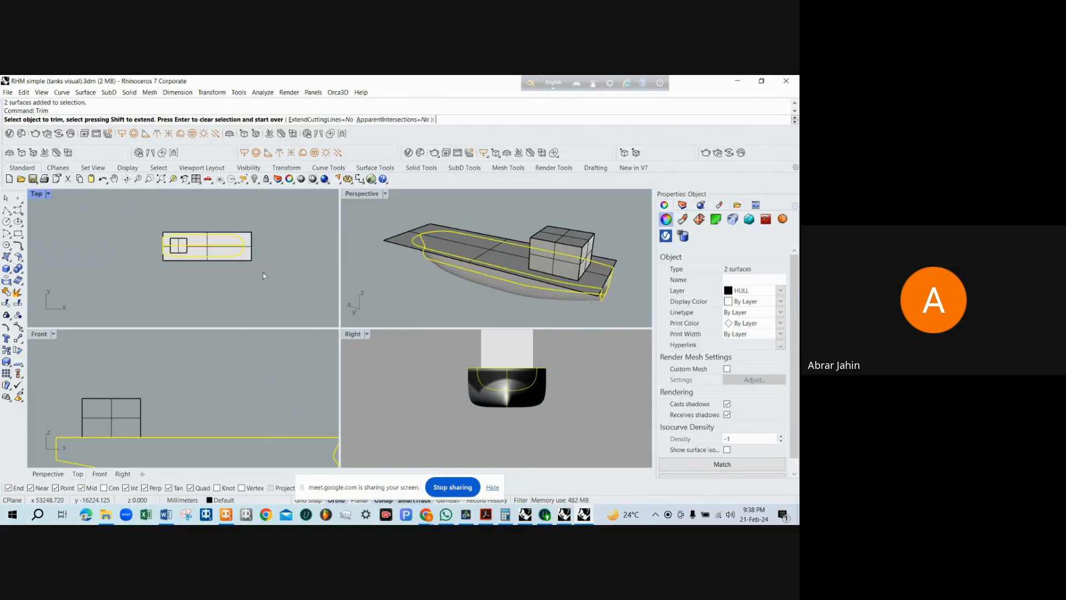
left_click(487, 257)
key("Return")
left_click_drag(487, 257, 475, 233)
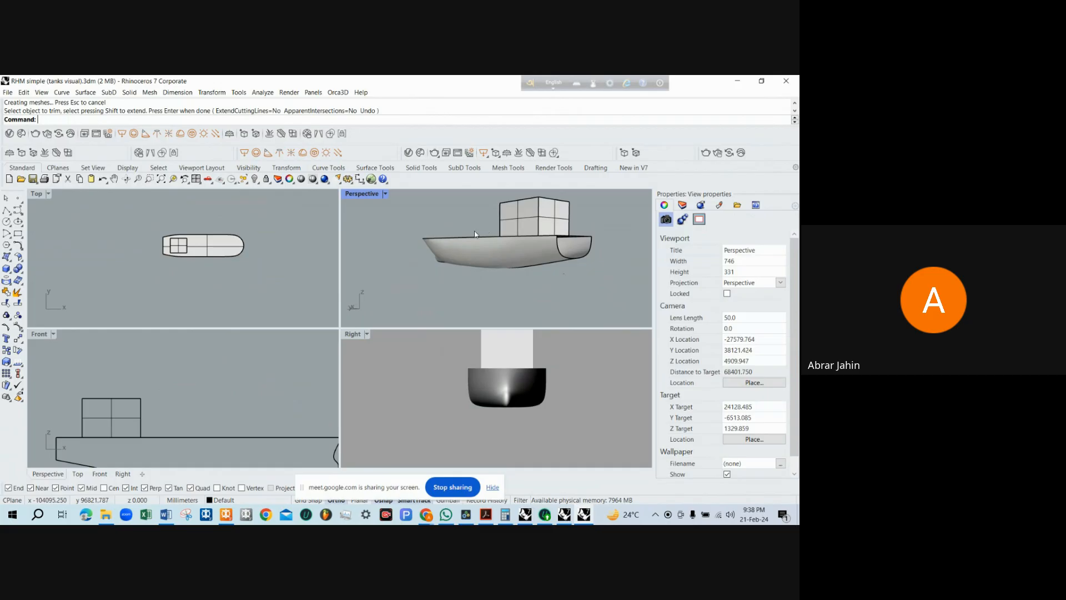
Draw a rectangular plane in the Right view from deck level to below the keel, wider than the hull
left_click(6, 257)
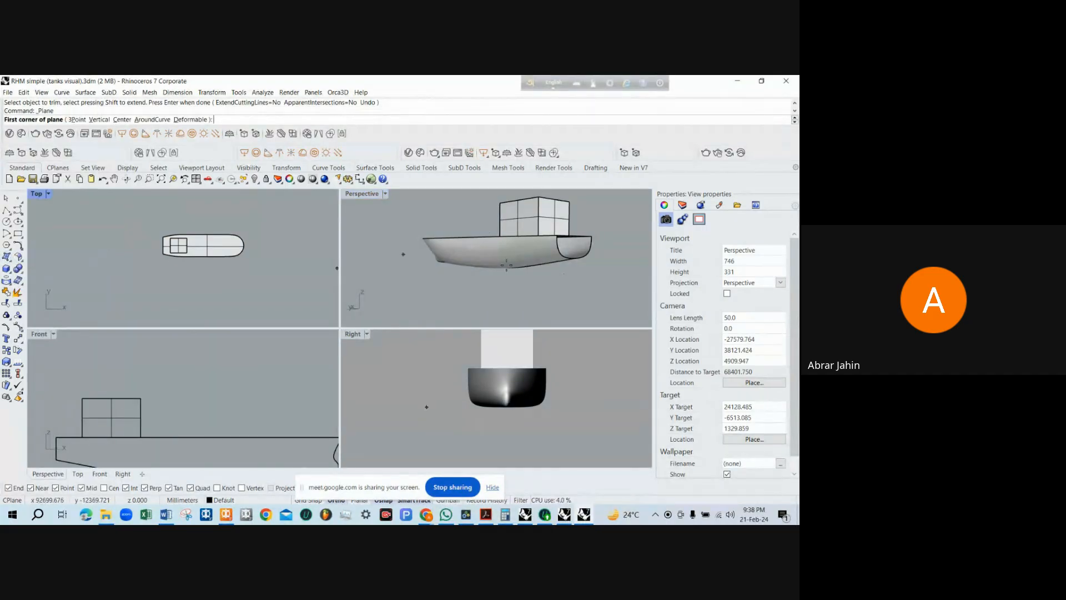
scroll(623, 233, "down", 1)
scroll(468, 386, "down", 3)
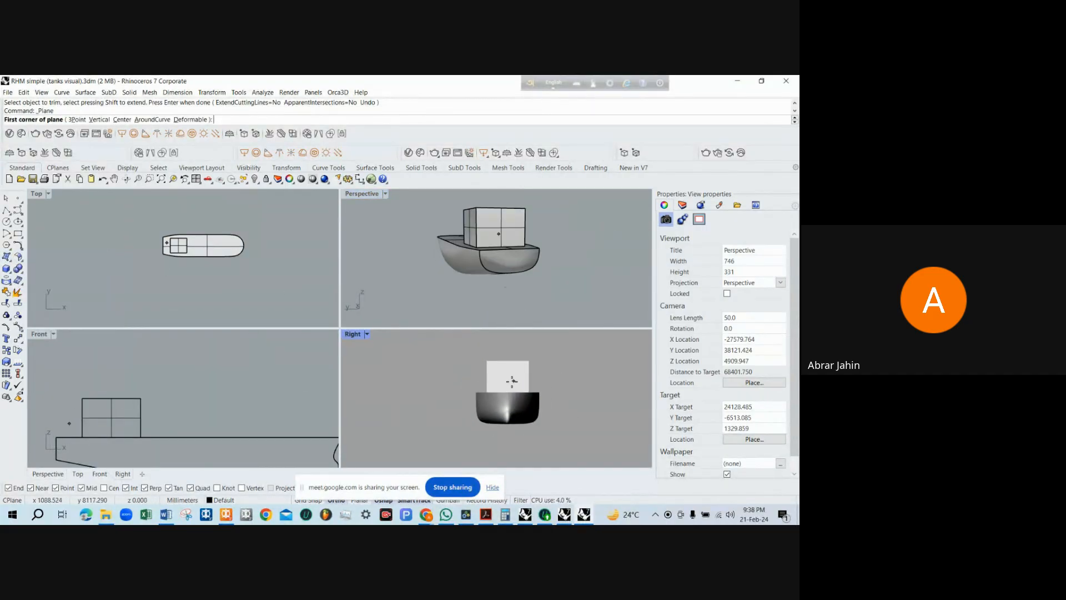
left_click(464, 392)
left_click(555, 433)
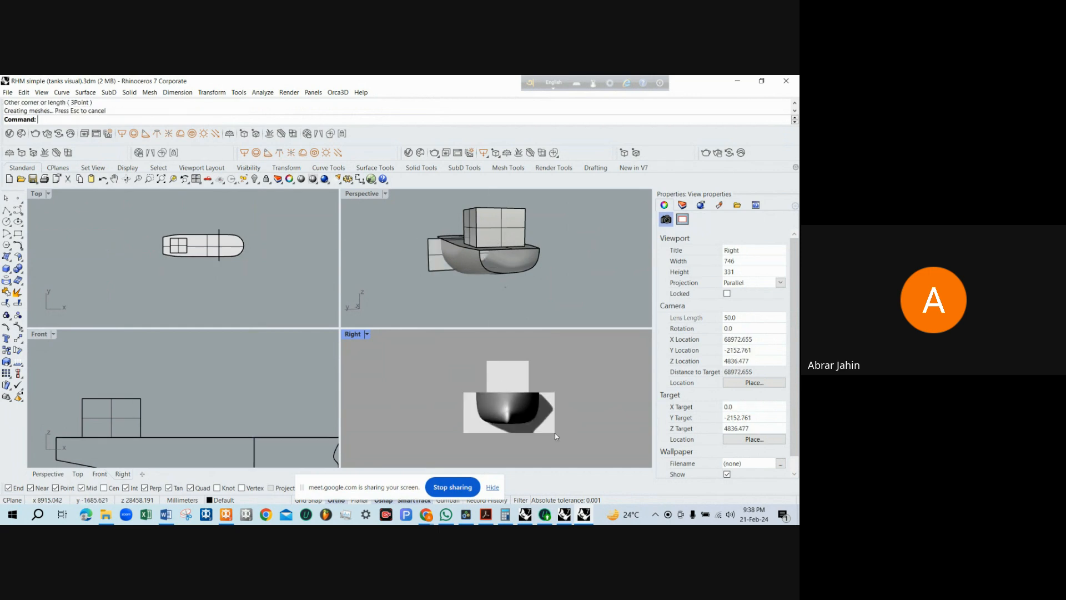
Move the vertical plane to the hull's aft end with SetPt, setting only X
left_click(437, 265)
type("SetPt")
key("Return")
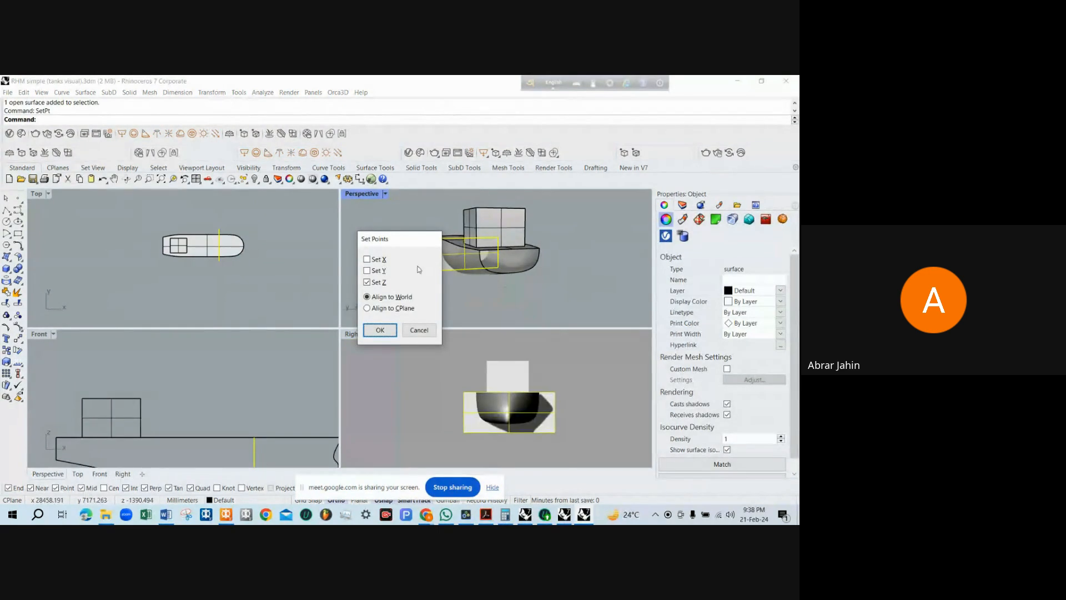
left_click(378, 331)
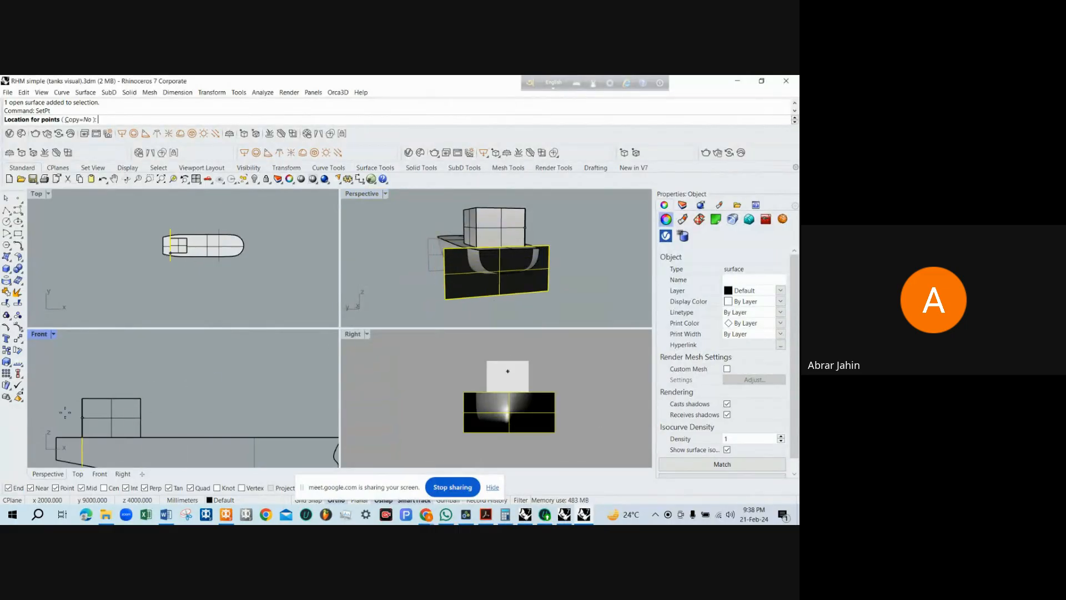
left_click(55, 439)
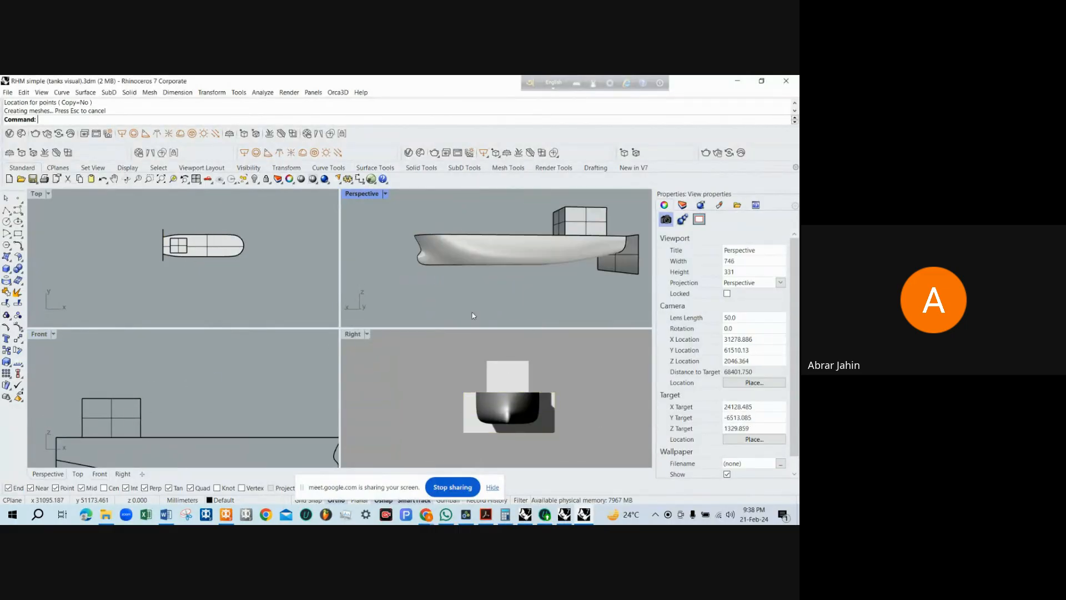
Trim away the parts of the transom plane outside the hull, using the hull and deck surfaces as cutting objects
left_click(469, 239)
type("Trim")
key("Return")
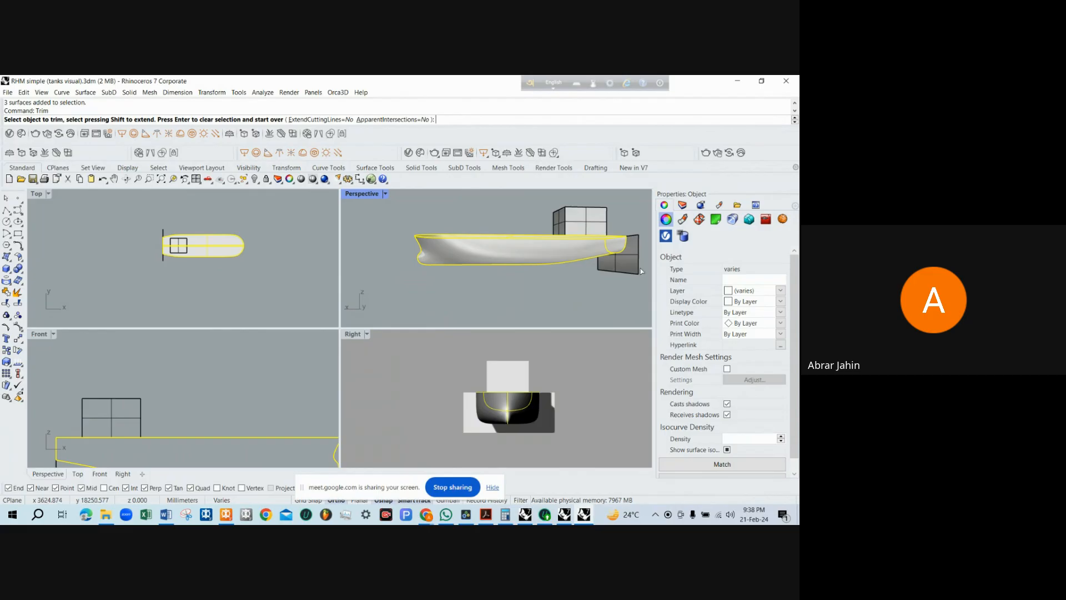
left_click(499, 402)
key("Return")
left_click(498, 402)
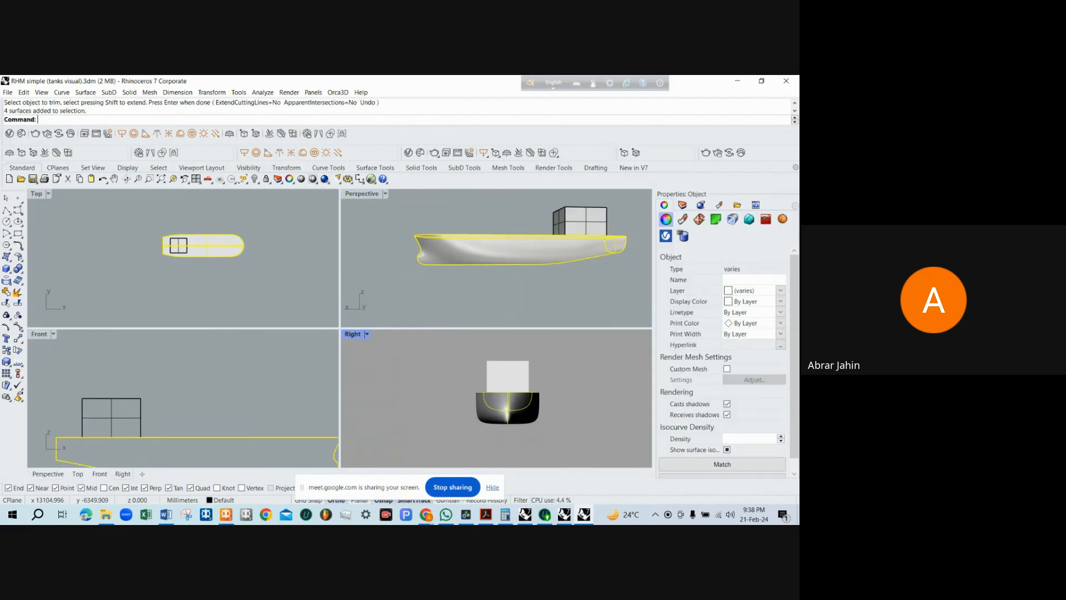
Combine the hull sides, deck and transom surfaces into one closed solid with CreateSolid
type("Cera")
type("teSolid")
key("Return")
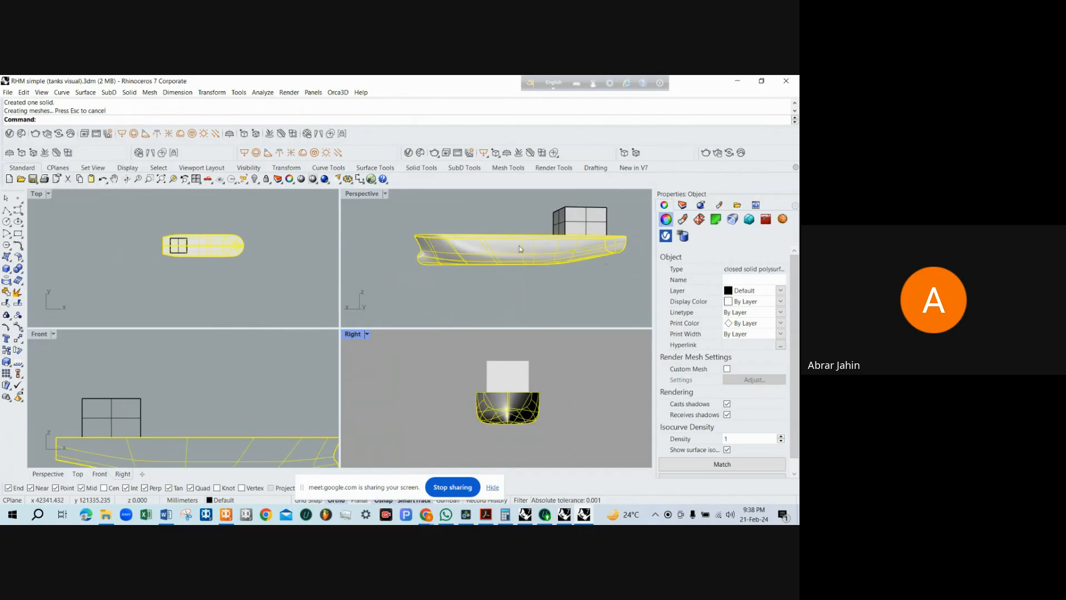
Inspect the hull solid and the deckhouse box in a maximized Perspective view, selecting each to check its extent
left_click_drag(520, 249, 422, 217)
left_click(370, 196)
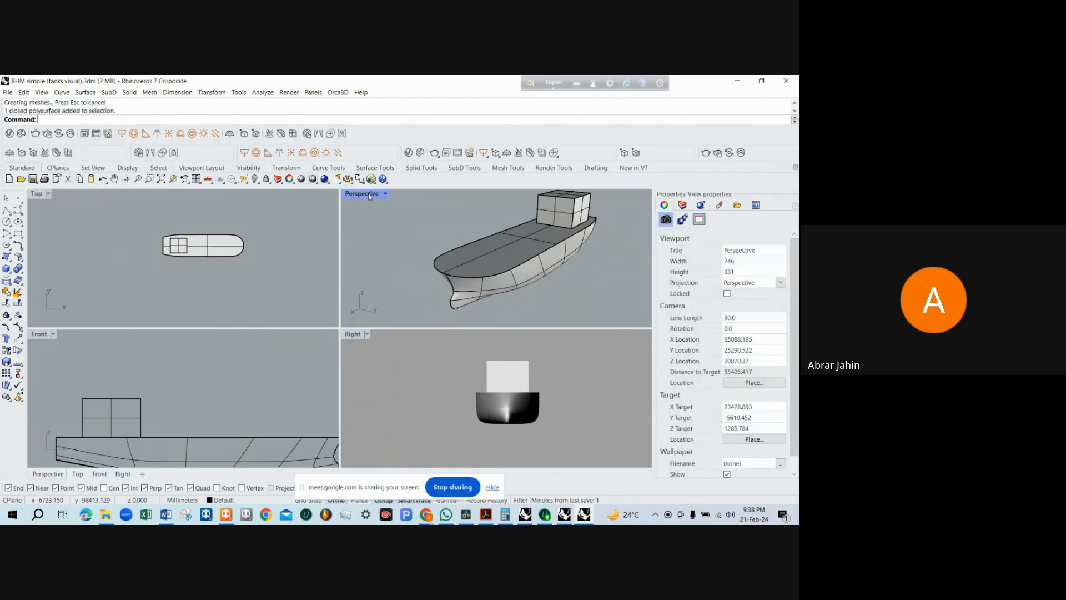
double_click(369, 196)
left_click_drag(369, 196, 409, 268)
scroll(294, 292, "up", 3)
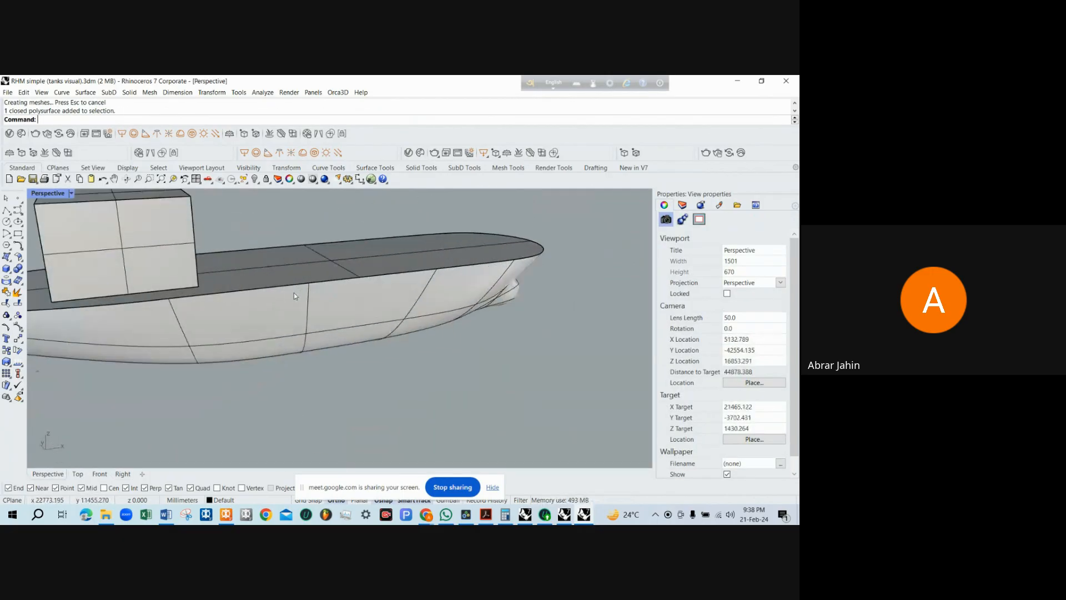
left_click(294, 292)
scroll(333, 297, "down", 3)
left_click_drag(368, 302, 318, 289)
left_click(255, 249)
scroll(349, 283, "down", 2)
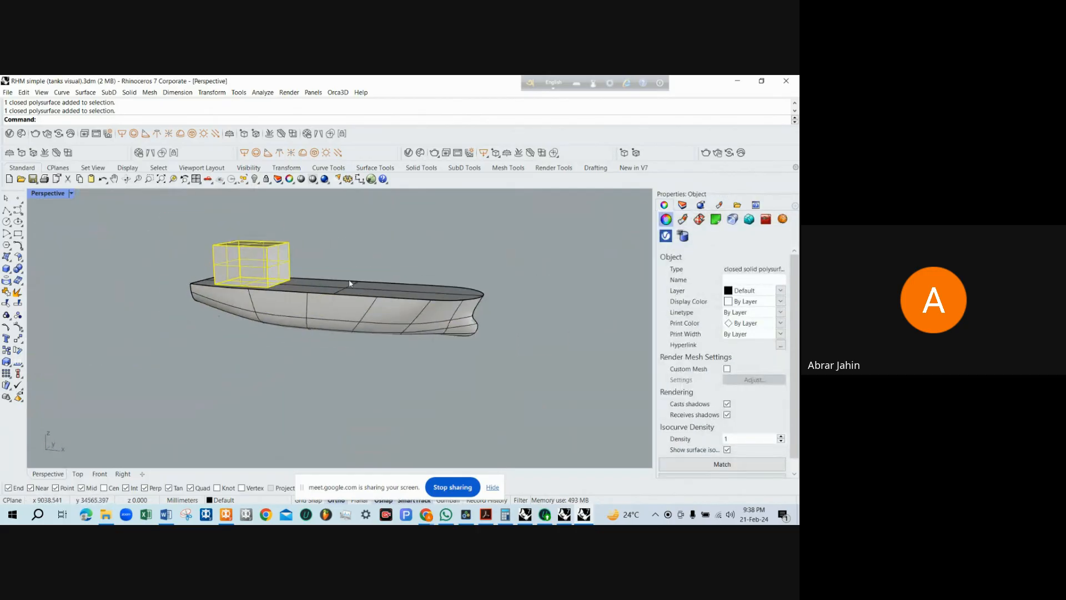
left_click(383, 355)
left_click_drag(383, 356, 422, 397)
scroll(478, 344, "up", 3)
left_click_drag(597, 377, 305, 351)
scroll(583, 355, "down", 3)
scroll(444, 294, "down", 2)
scroll(419, 290, "up", 4)
scroll(418, 290, "down", 3)
scroll(468, 281, "down", 1)
scroll(575, 388, "up", 2)
scroll(305, 352, "up", 2)
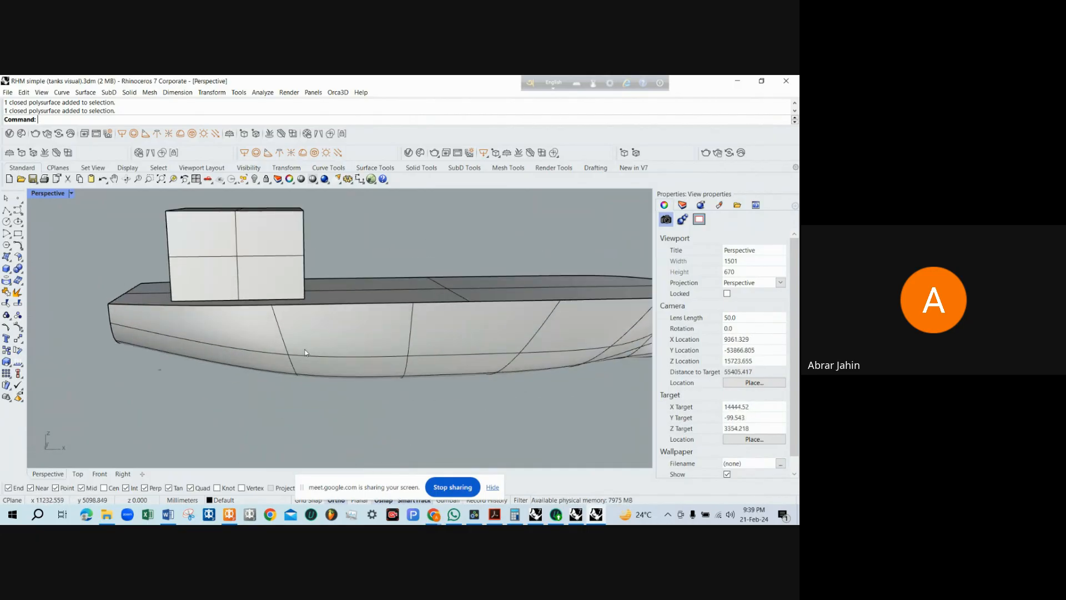
scroll(309, 316, "down", 3)
scroll(325, 325, "up", 3)
scroll(325, 324, "down", 3)
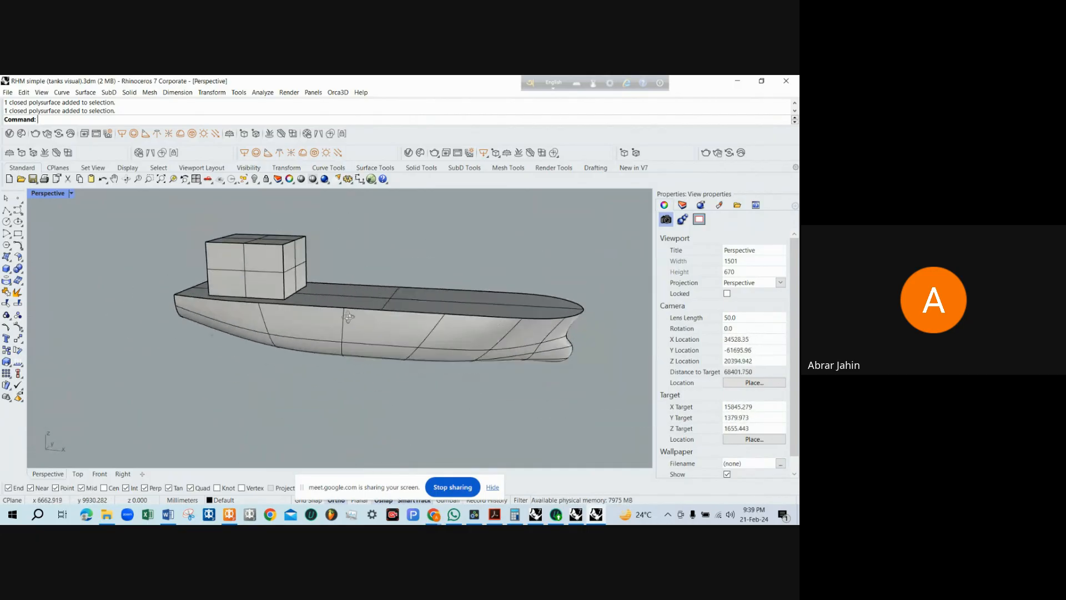
left_click_drag(348, 317, 297, 297)
left_click_drag(216, 303, 309, 309)
scroll(321, 313, "down", 3)
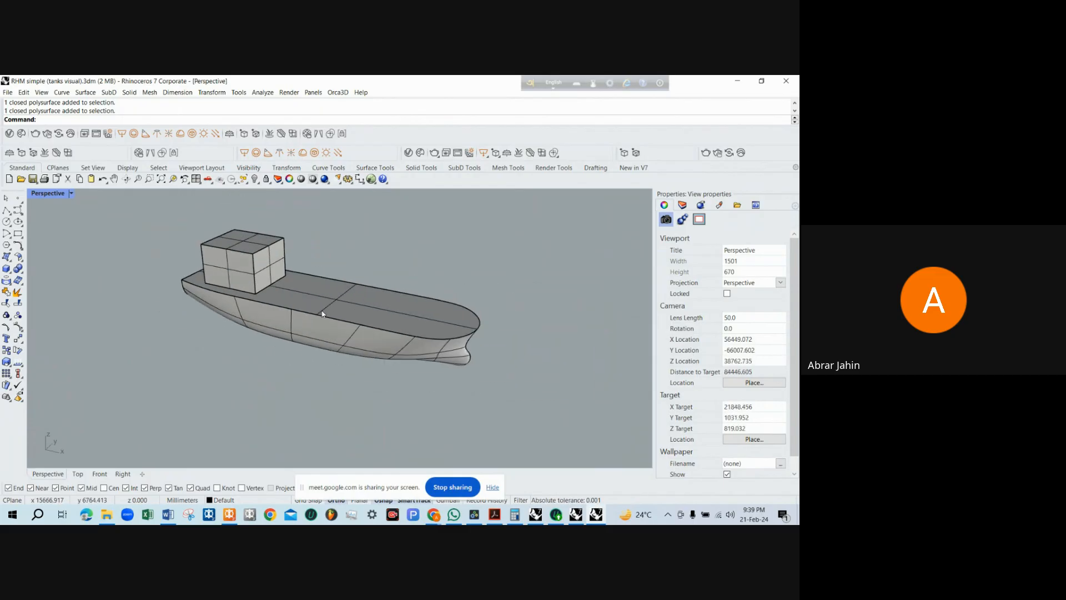
scroll(323, 314, "up", 2)
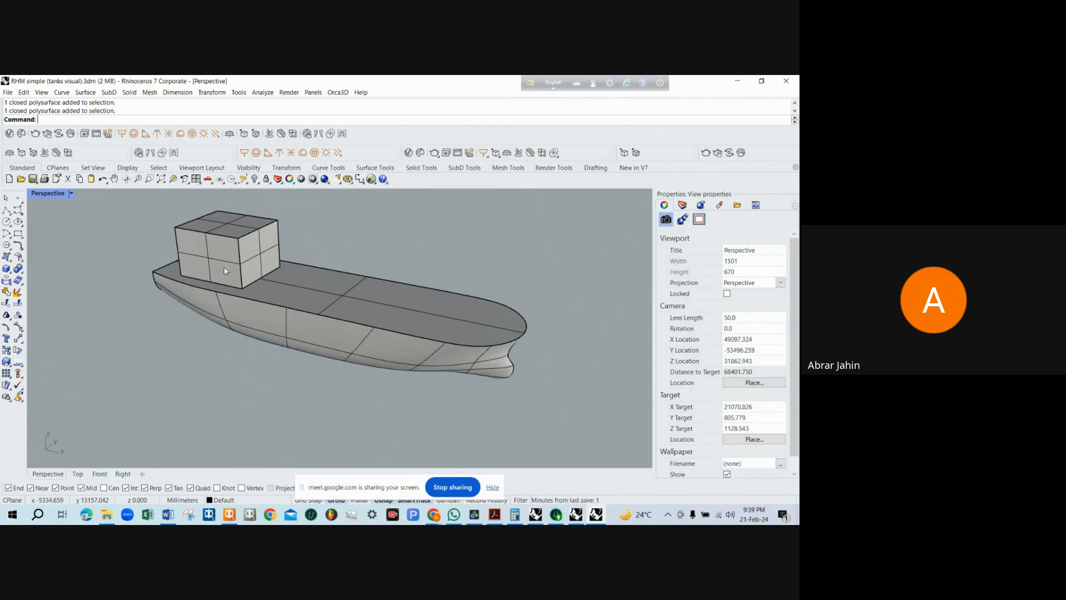
Return to the four-view layout and examine how the deckhouse box sits on the hull in the Top, Front and Right views
double_click(45, 195)
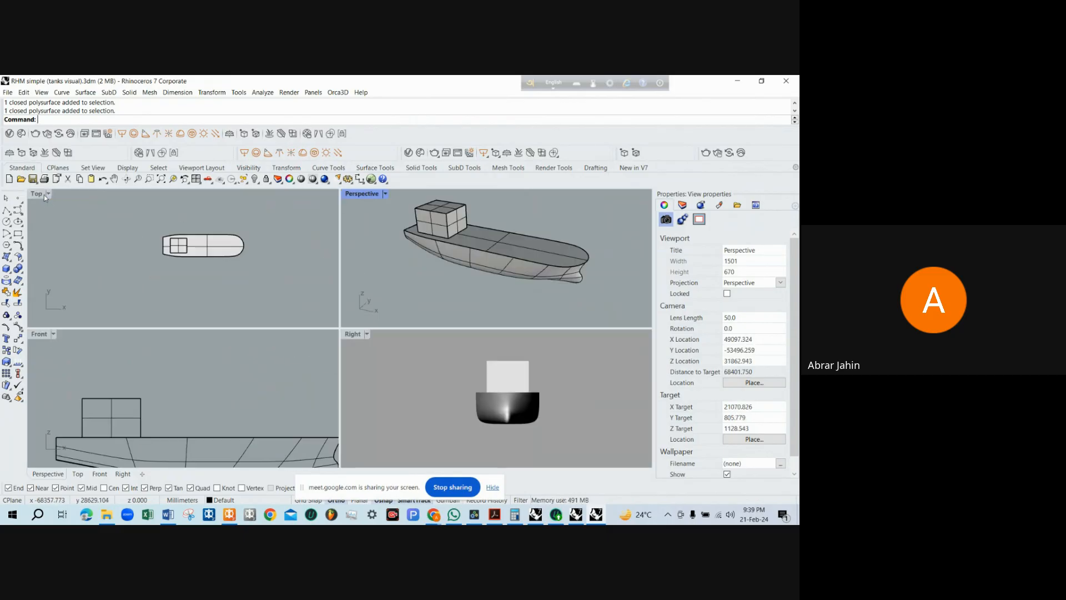
left_click(172, 431)
scroll(172, 431, "down", 2)
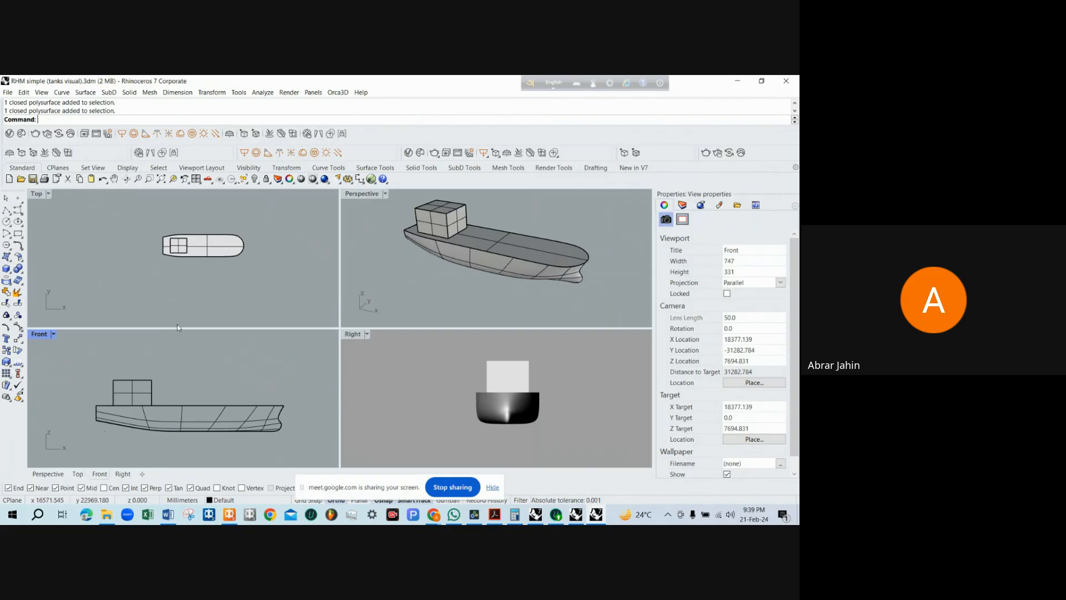
scroll(184, 260, "up", 3)
scroll(187, 253, "up", 2)
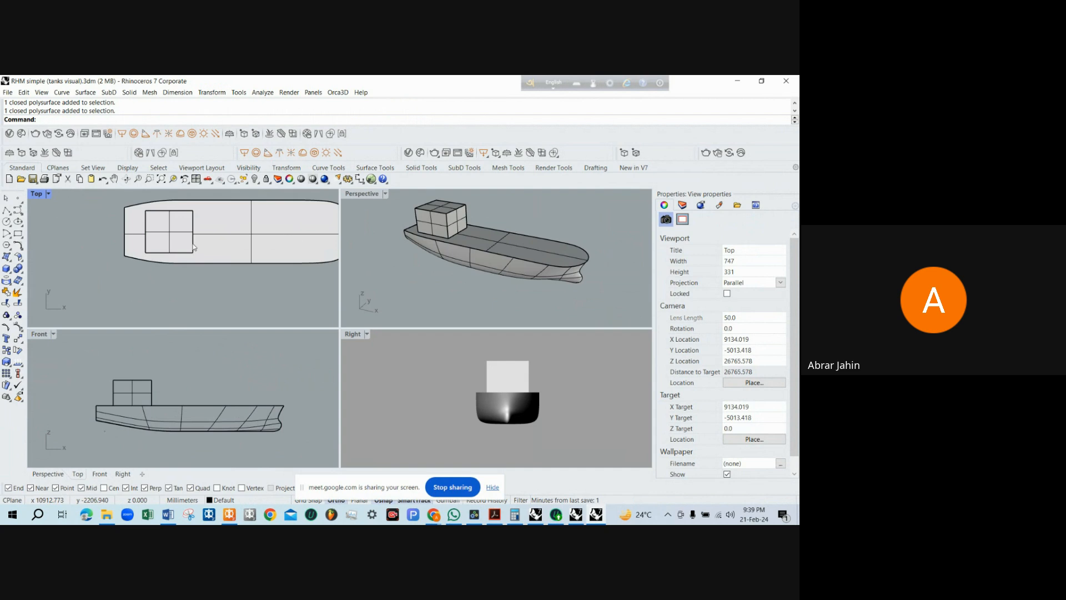
scroll(191, 247, "up", 2)
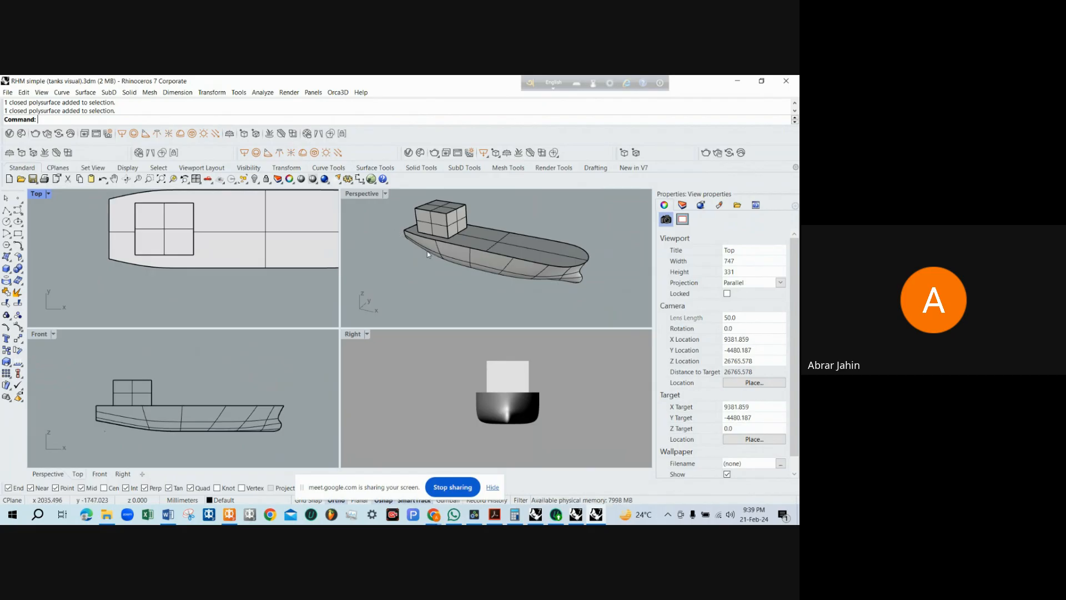
scroll(533, 380, "up", 2)
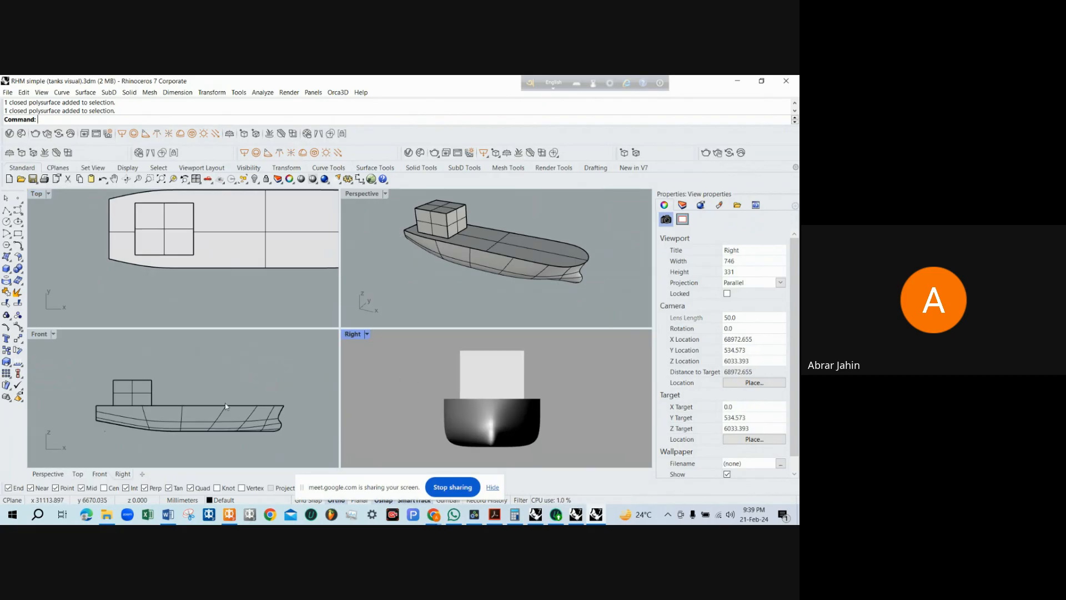
scroll(226, 406, "up", 2)
scroll(140, 404, "down", 3)
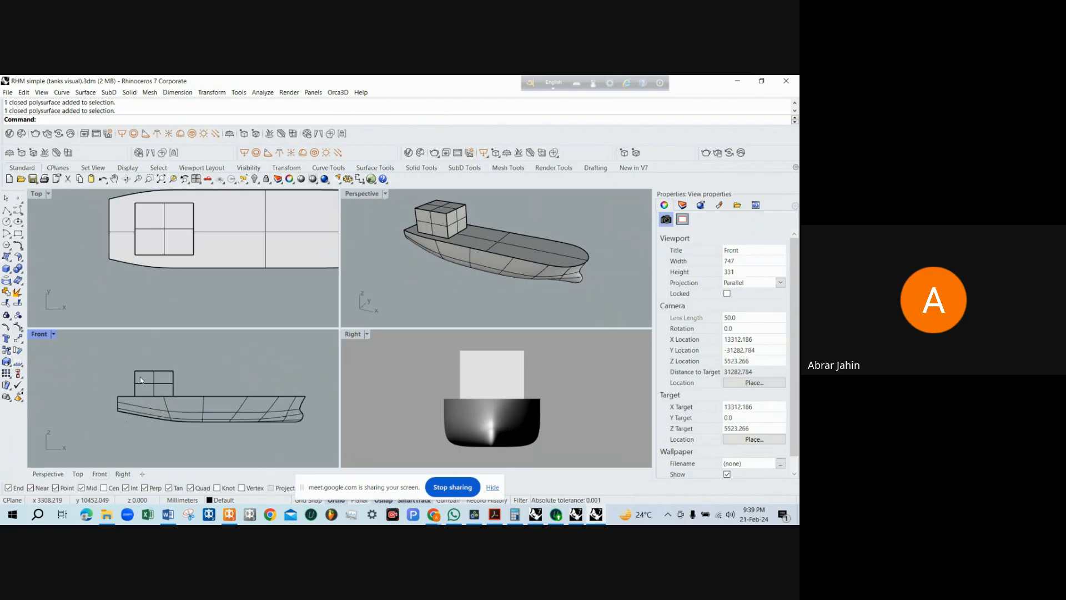
scroll(129, 361, "up", 2)
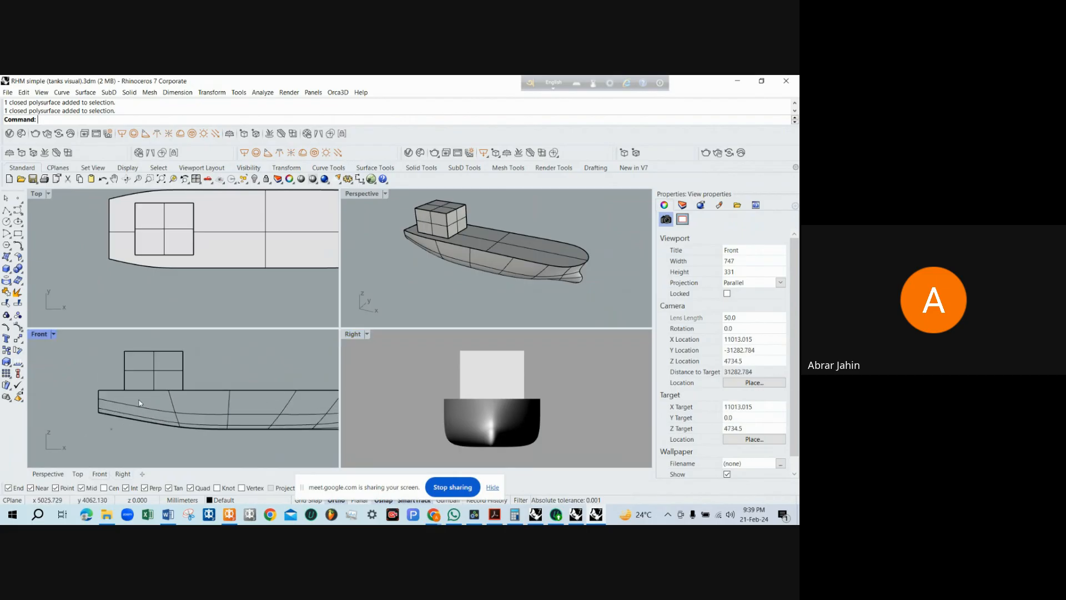
scroll(128, 384, "down", 2)
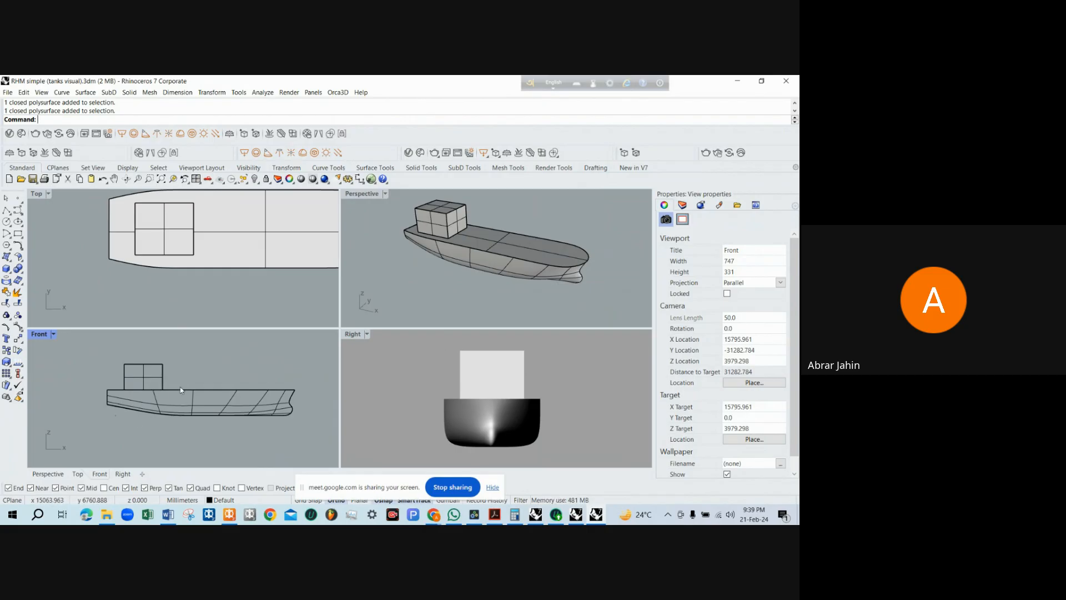
scroll(174, 387, "down", 2)
scroll(231, 389, "up", 2)
scroll(472, 222, "up", 2)
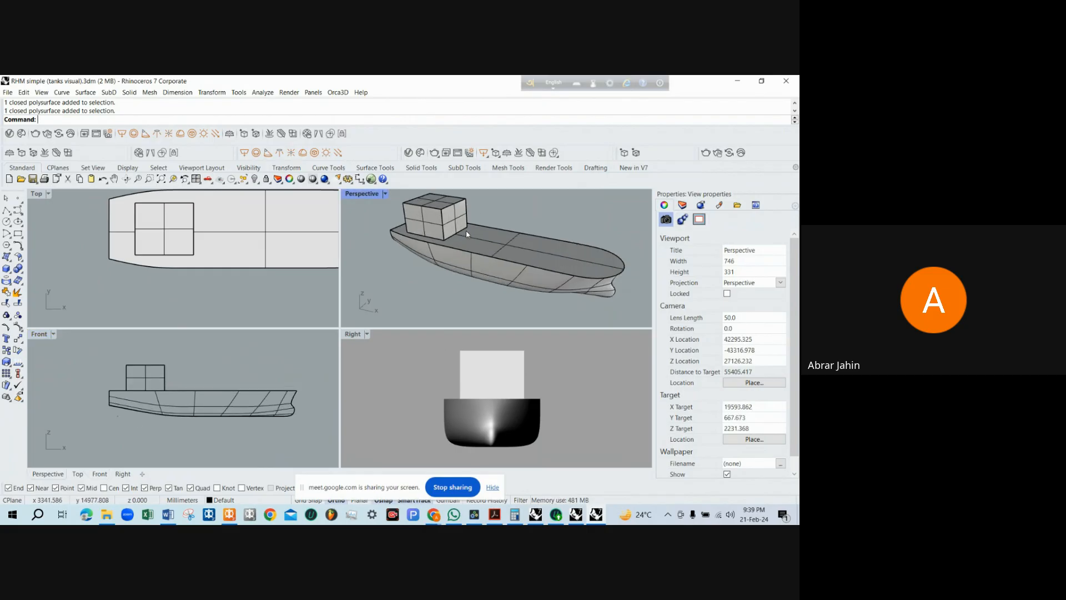
Select the deckhouse box and the hull together several times and examine where they meet at the deck
left_click(424, 223)
left_click(474, 240)
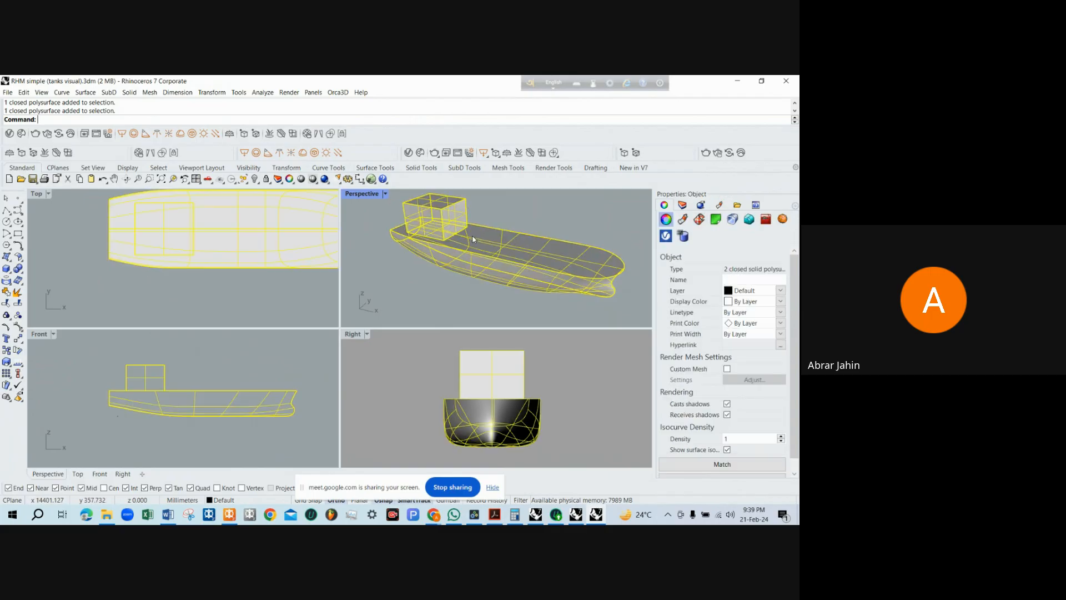
key("Escape")
left_click(452, 226)
left_click(474, 241)
key("Escape")
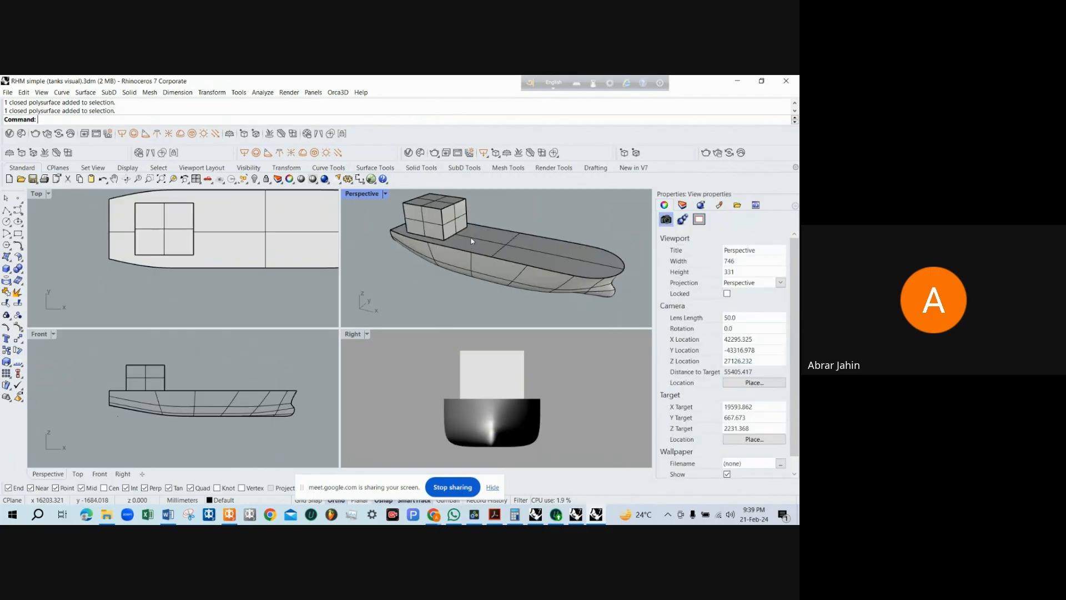
left_click(451, 222)
left_click(488, 243, "shift")
left_click(483, 245, "ctrl")
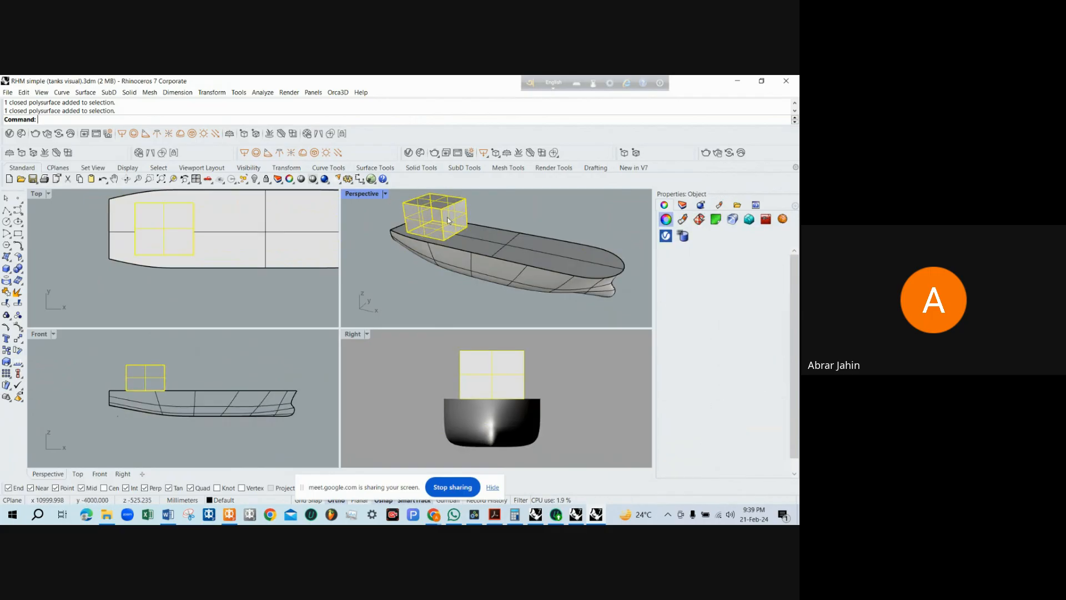
left_click(478, 247, "shift")
key("Escape")
scroll(449, 243, "up", 6)
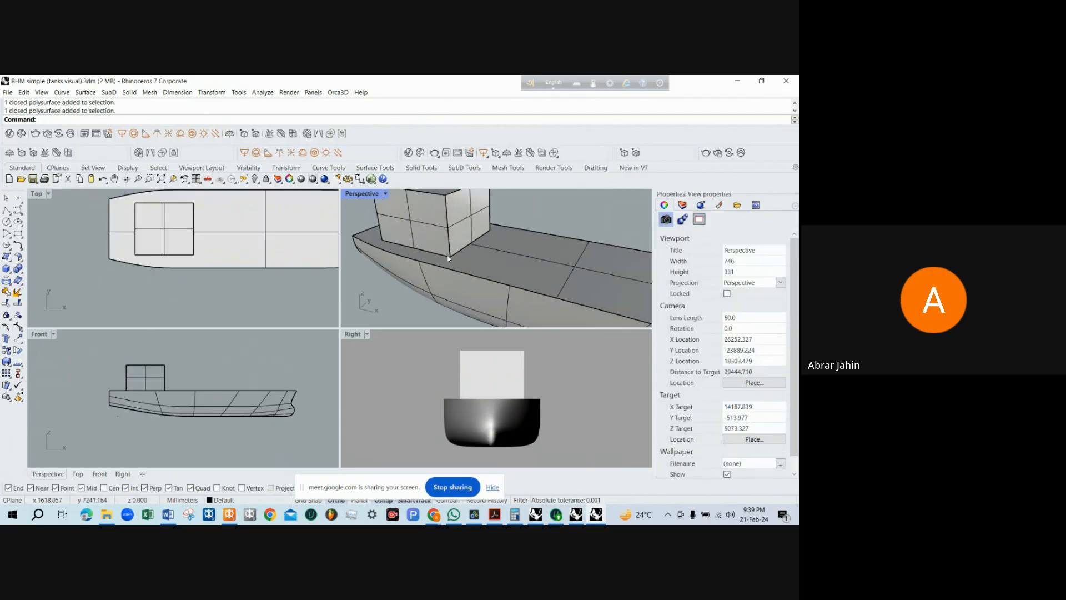
scroll(449, 244, "down", 4)
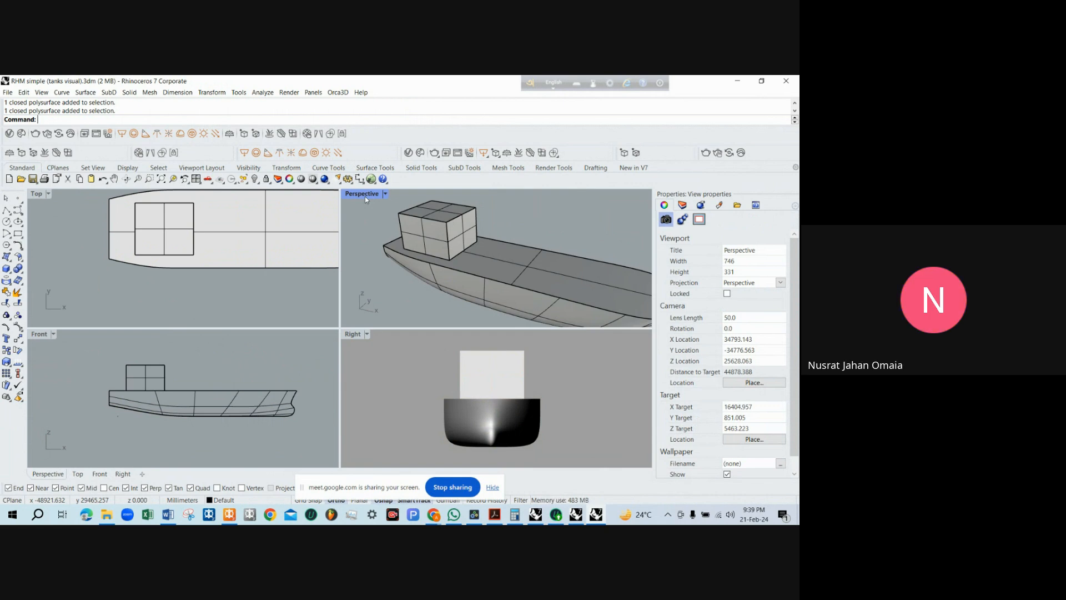
Try to merge the deckhouse box and the hull solid with Join
left_click(431, 239)
key("ctrl+j")
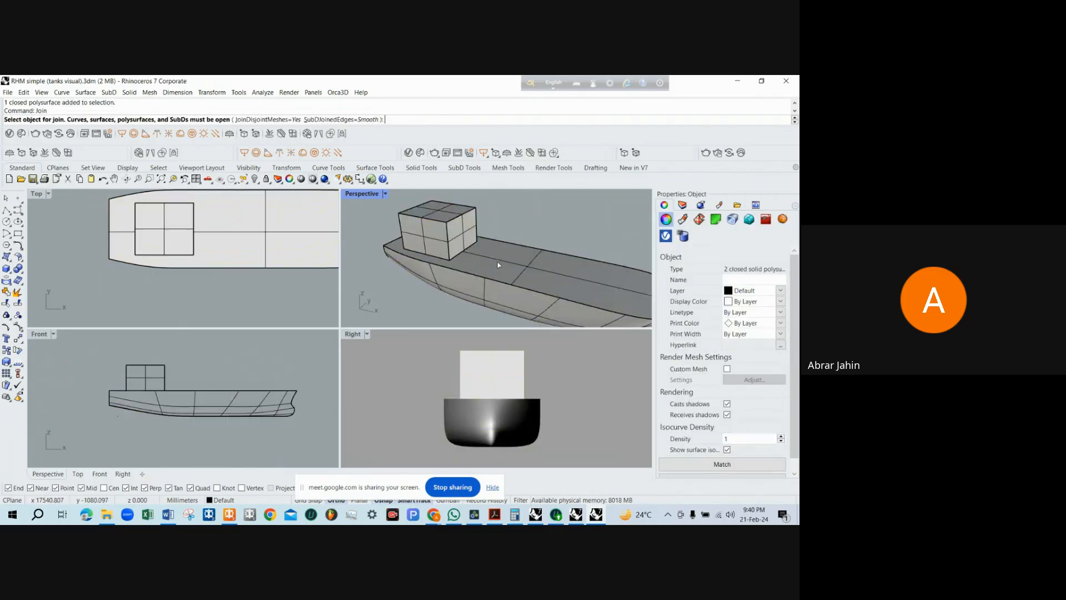
left_click(450, 236)
left_click(486, 253)
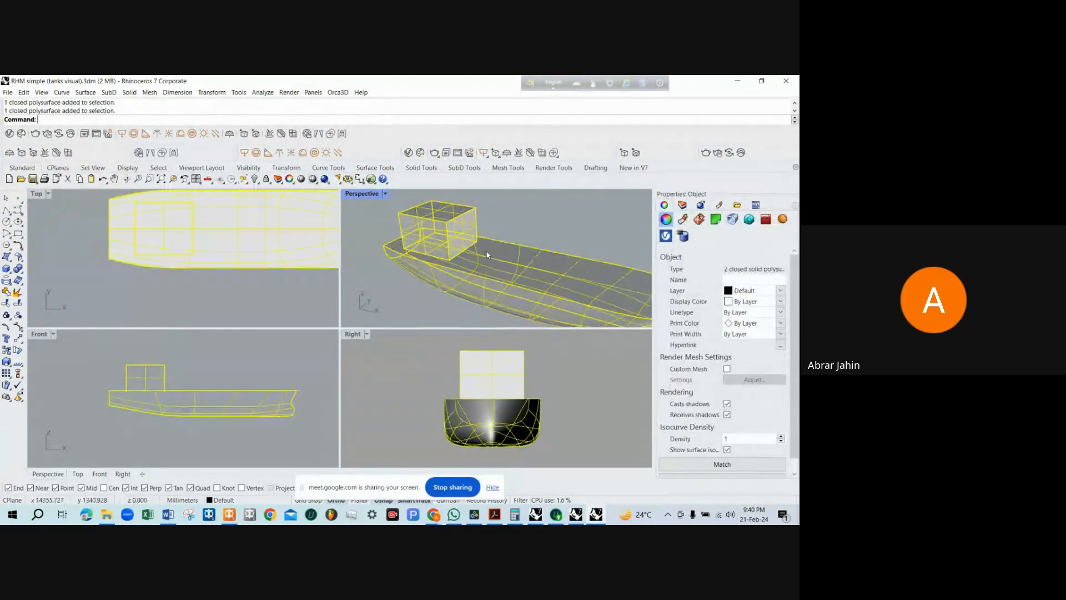
key("Return")
left_click(470, 234)
key("Escape")
Select the deckhouse box and the hull in turn to check whether they are separate objects
left_click(466, 231)
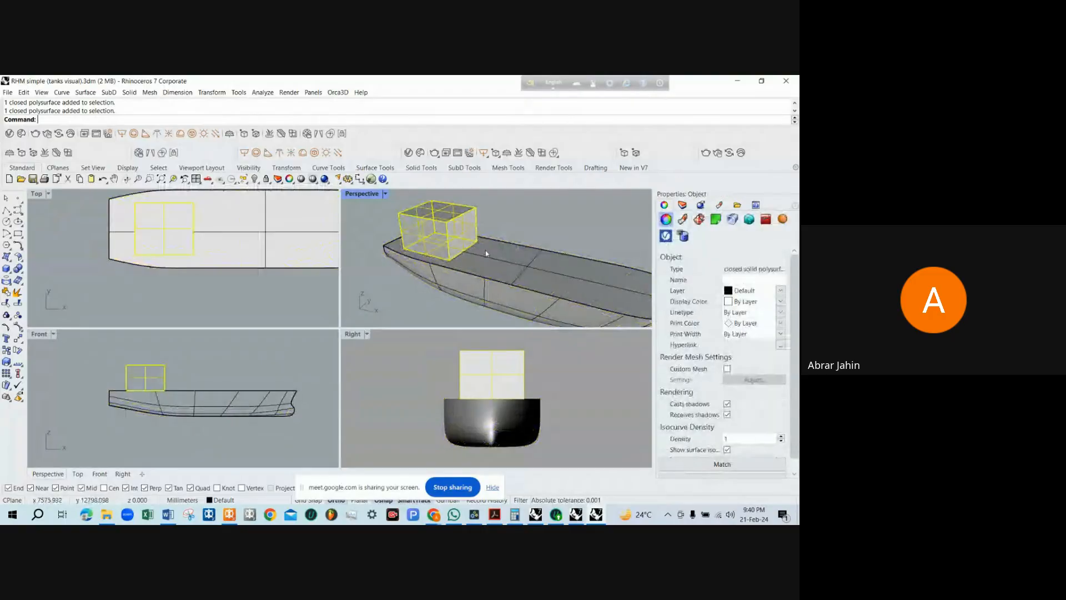
left_click(467, 229)
left_click(517, 266)
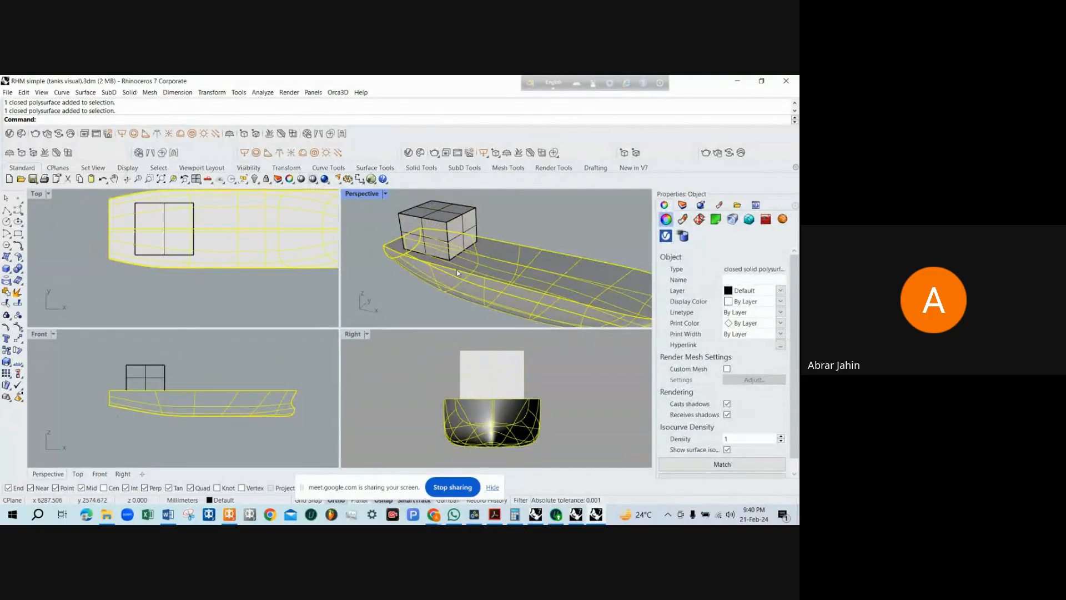
key("Escape")
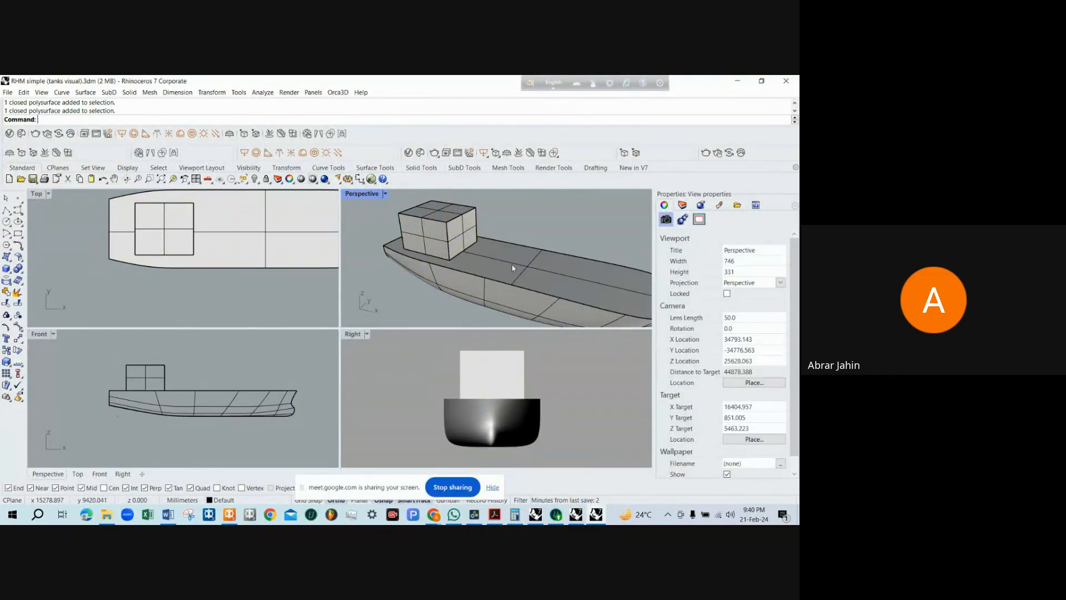
Open the hull's object description to check its geometry type and validity
left_click(512, 268)
key("Escape")
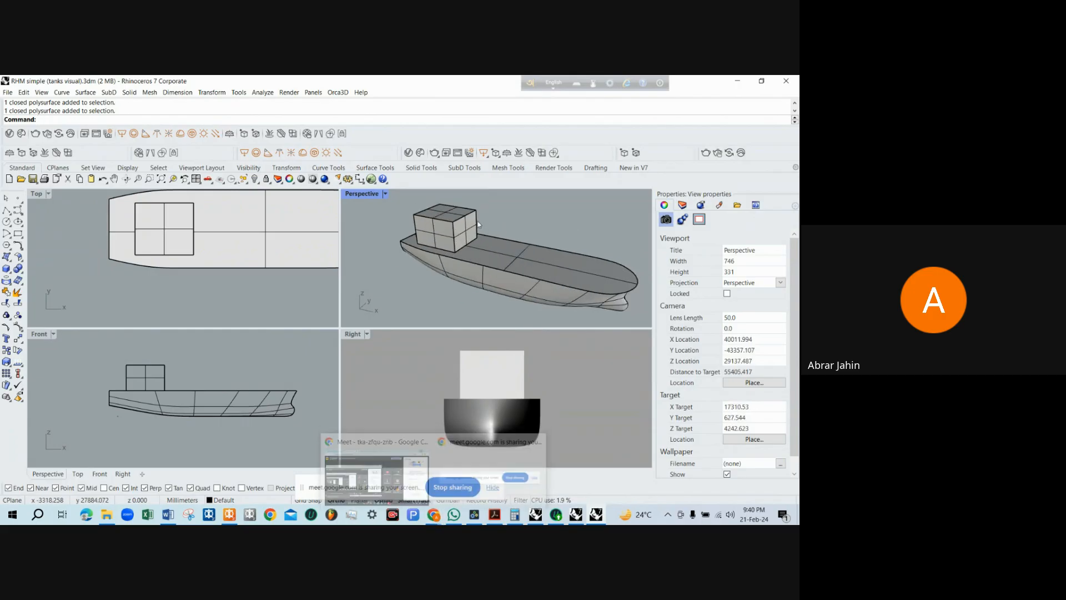
left_click(527, 261)
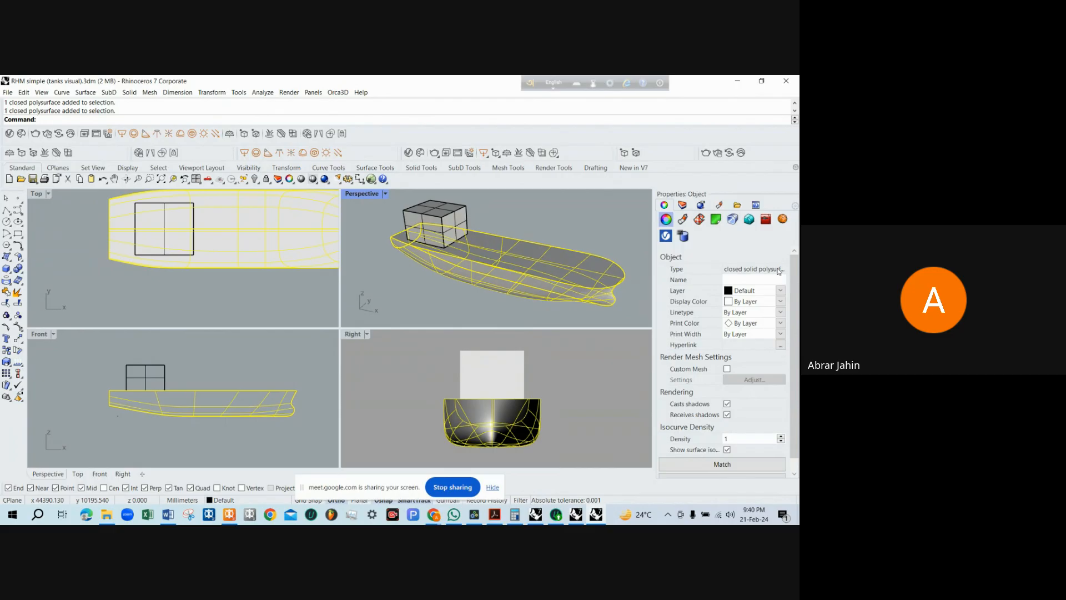
left_click(714, 476)
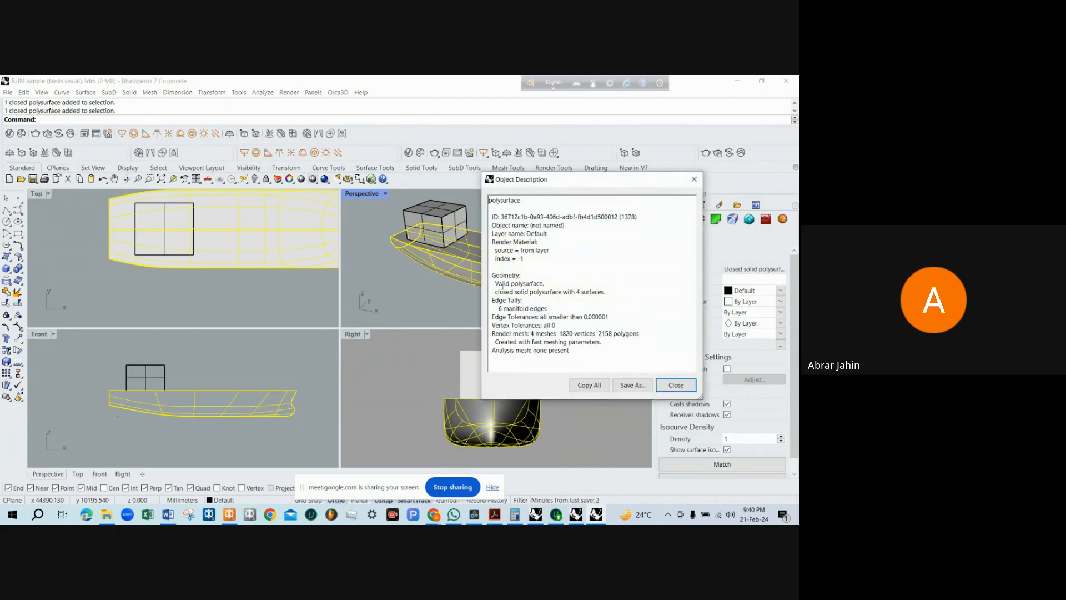
Highlight the geometry type line in the hull's object description, and close the description
left_click_drag(502, 285, 564, 300)
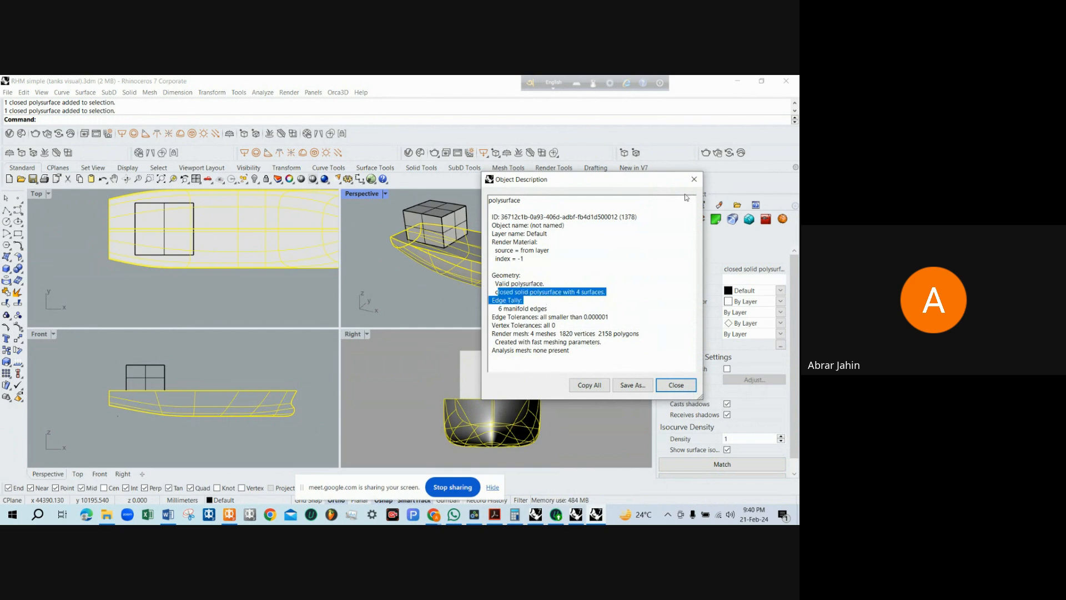
left_click(694, 179)
key("Escape")
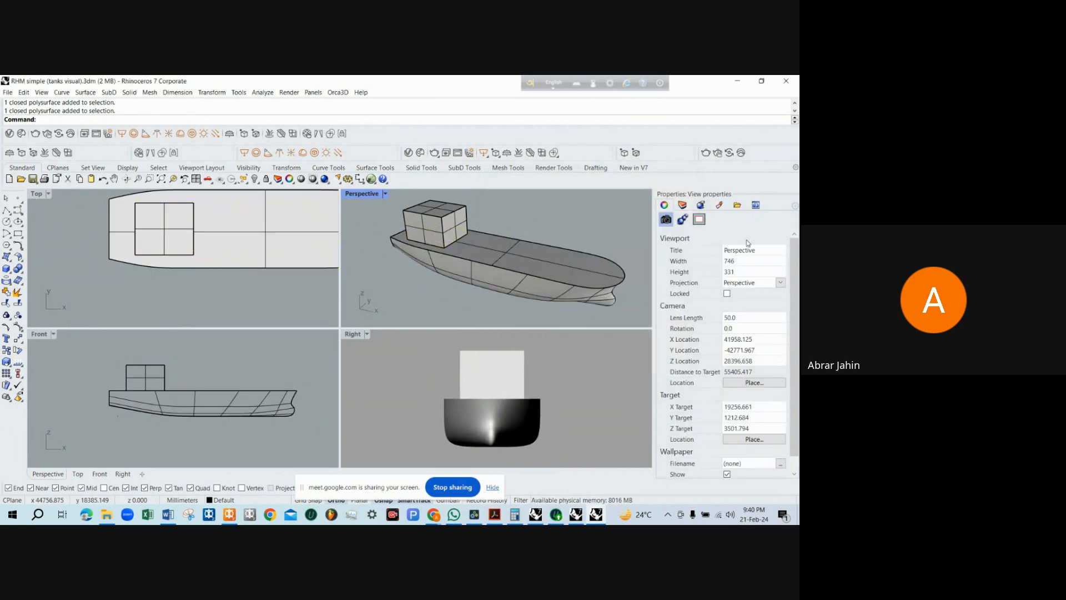
Merge the deckhouse box and the hull into one solid with BooleanUnion
left_click(608, 262)
key("Escape")
left_click(468, 225)
key("Escape")
type("Bo")
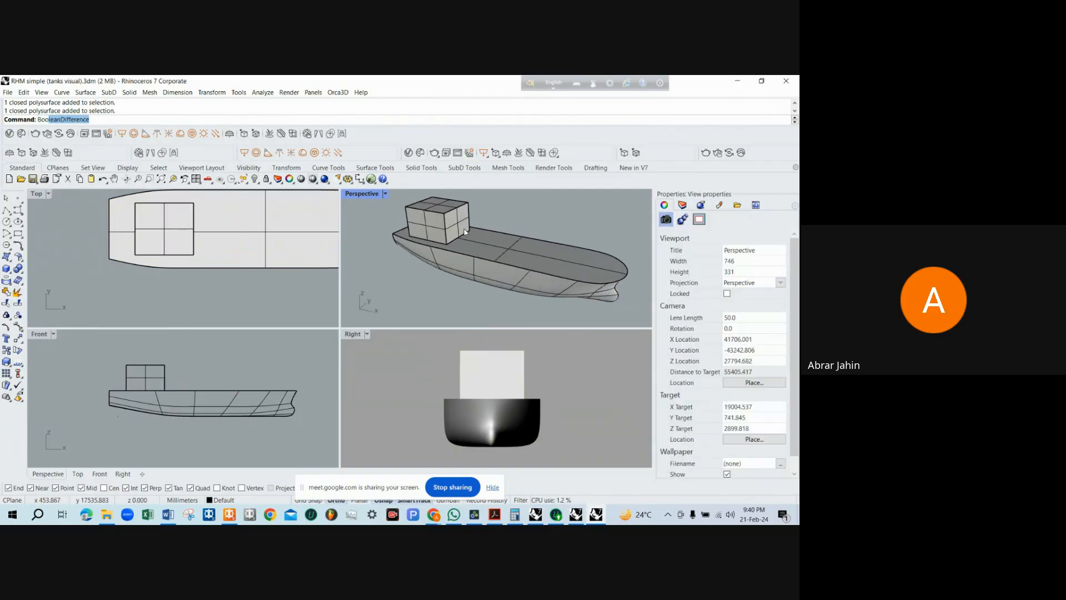
type("oleanu")
key("Return")
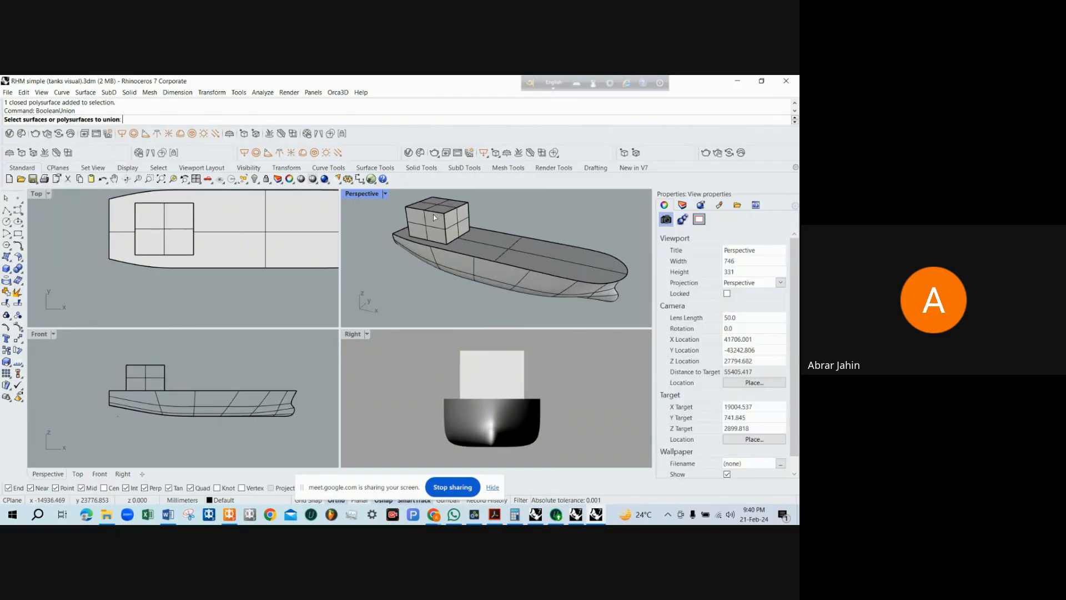
left_click(433, 214)
left_click(445, 247)
key("Return")
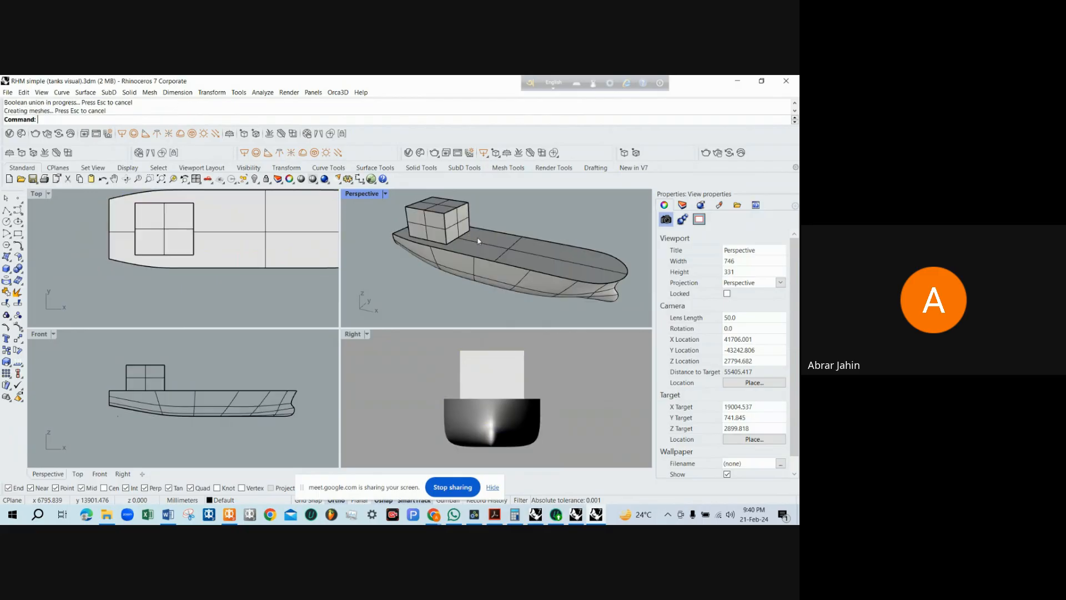
Select the united vessel and inspect the deckhouse and hull from another angle in the Perspective view
left_click(440, 231)
left_click_drag(440, 231, 541, 261)
key("Escape")
scroll(222, 403, "up", 5)
scroll(222, 403, "down", 5)
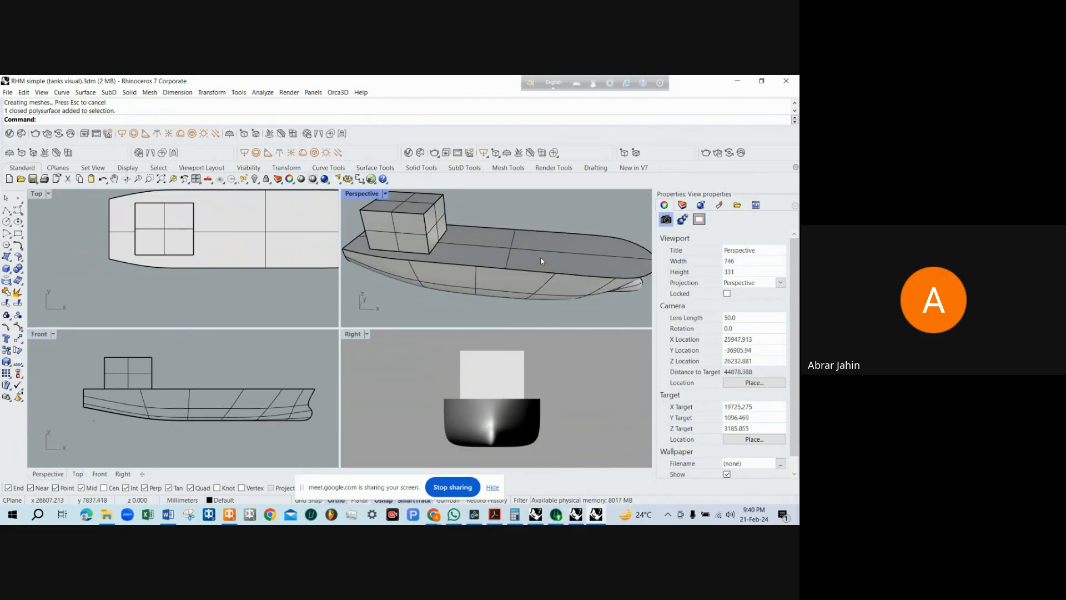
Place a volume centroid point for the united hull and deckhouse solid with VolumeCentroid
left_click(248, 414)
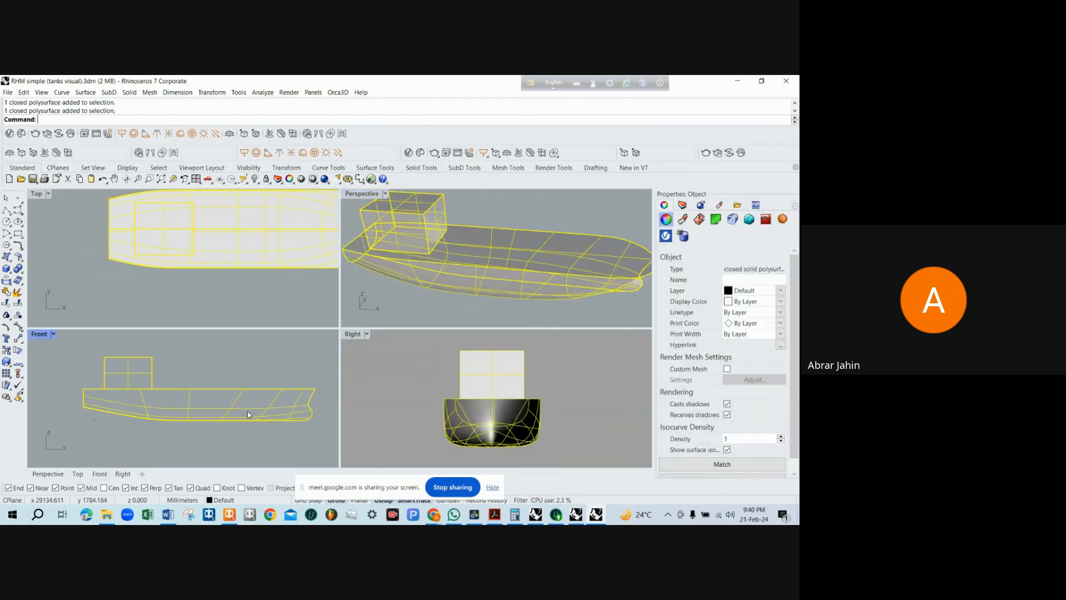
type("Volumec")
key("Return")
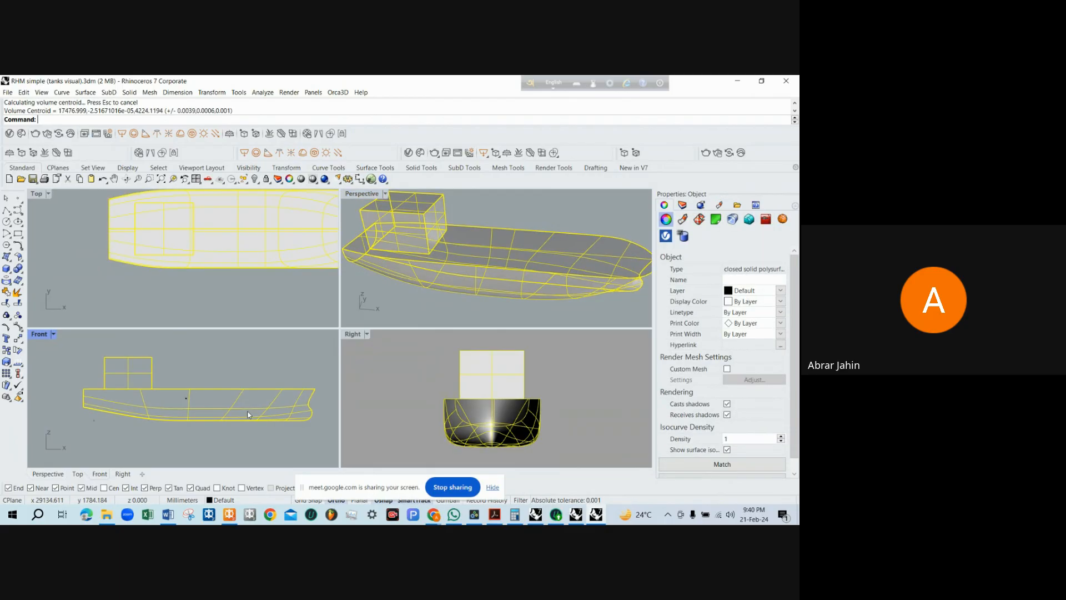
left_click(102, 436)
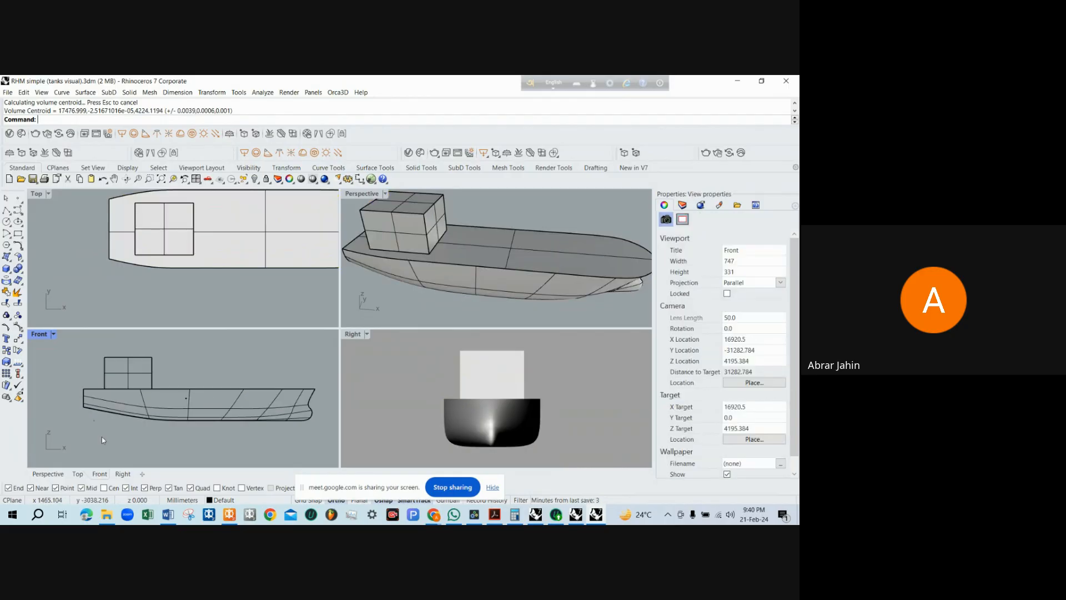
Enlarge the Front view to full size and select the volume centroid point to inspect its position in the hull
scroll(102, 437, "up", 1)
double_click(39, 334)
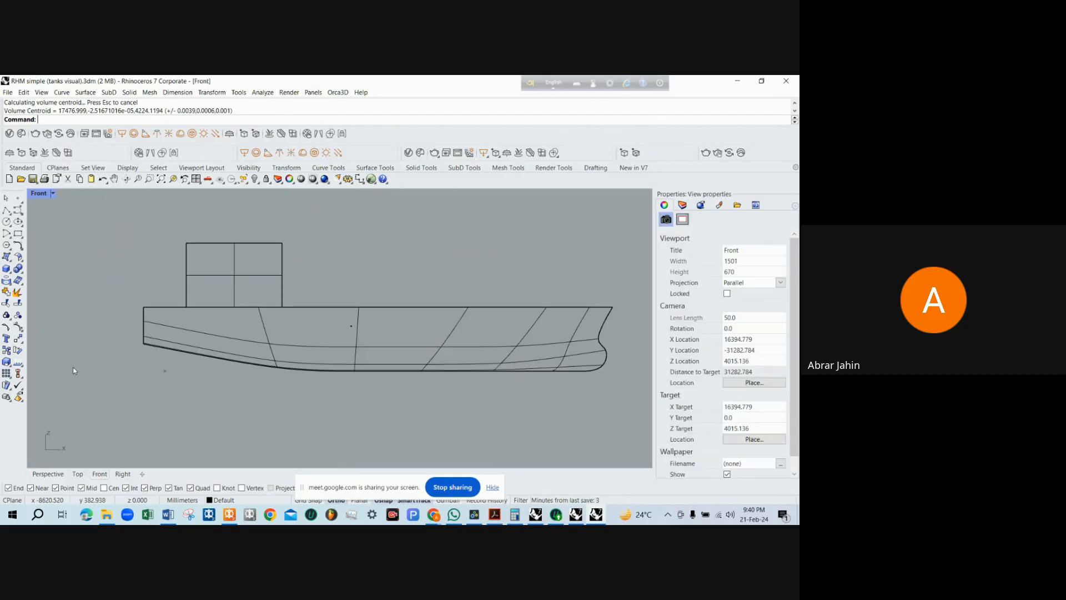
scroll(200, 364, "up", 1)
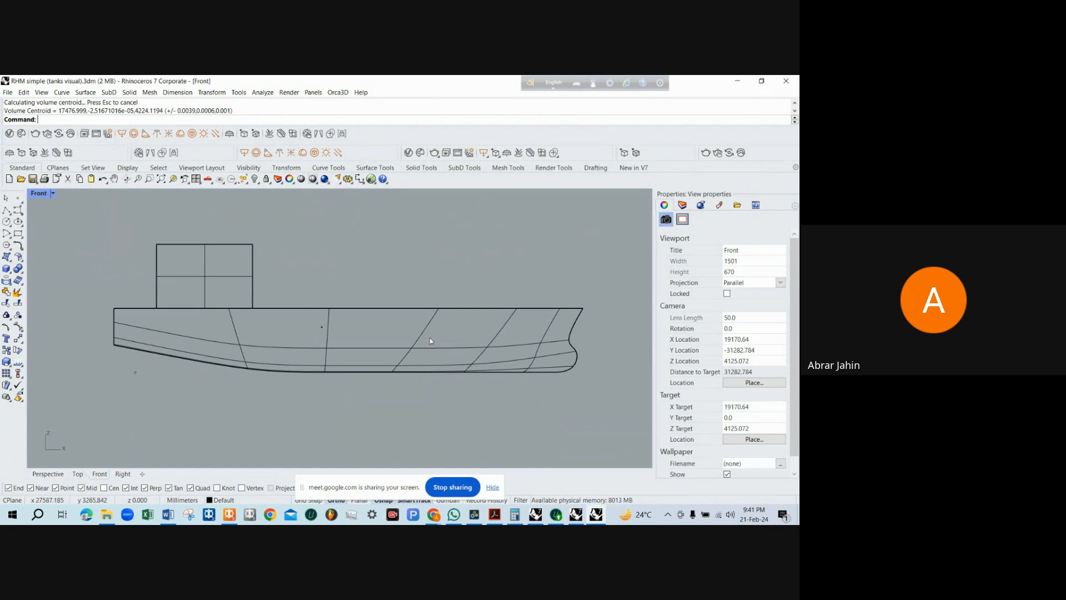
left_click(321, 326)
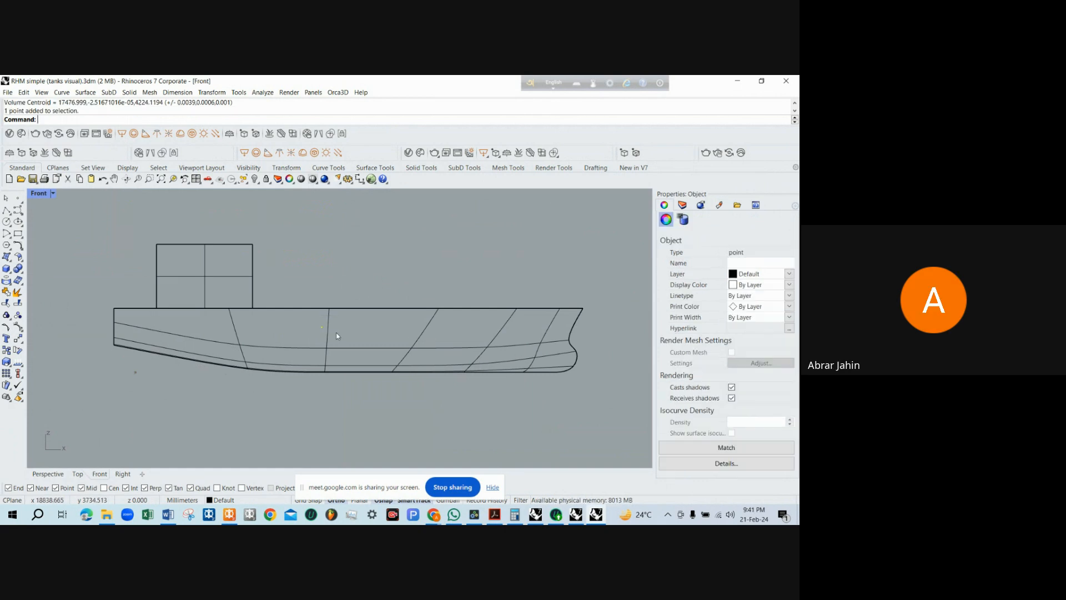
scroll(332, 395, "down", 1)
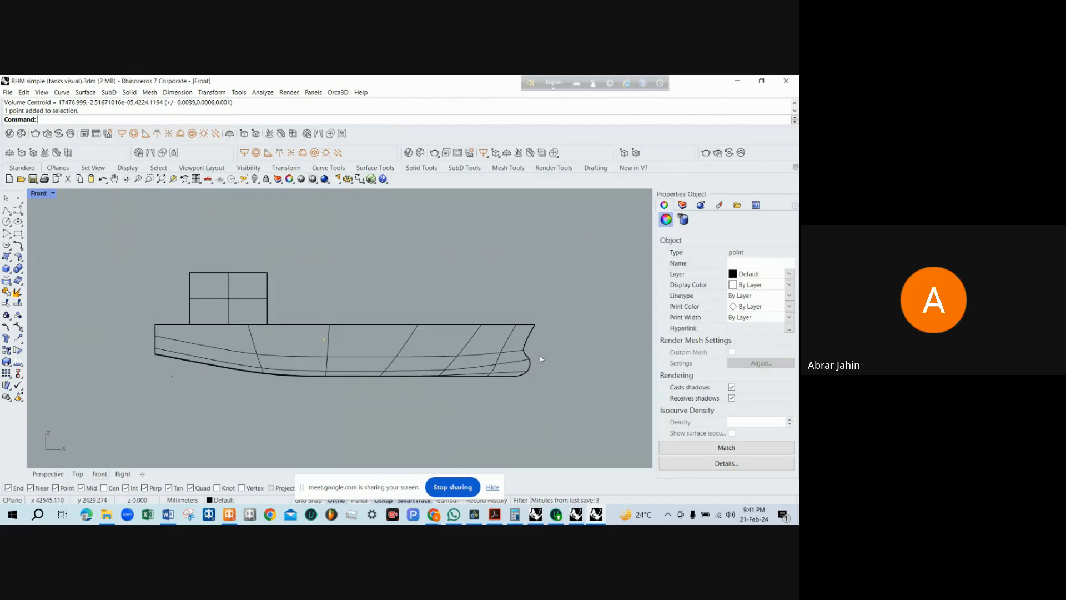
scroll(350, 349, "up", 2)
scroll(363, 351, "down", 1)
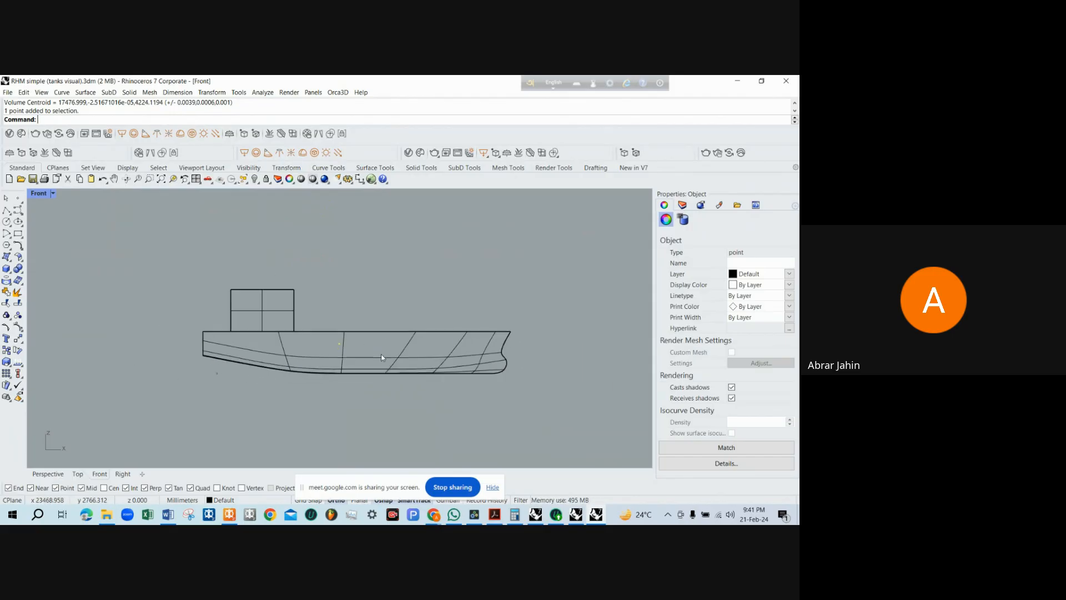
scroll(378, 355, "up", 3)
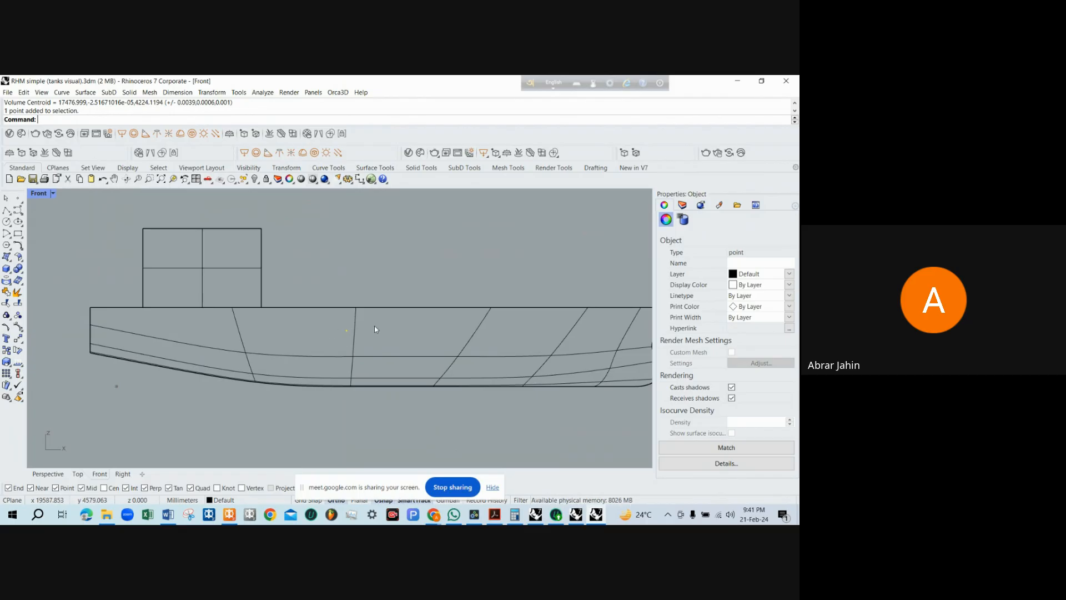
Examine where the centroid point lies along the hull relative to the origin point below the stern
left_click(318, 278)
scroll(318, 294, "down", 3)
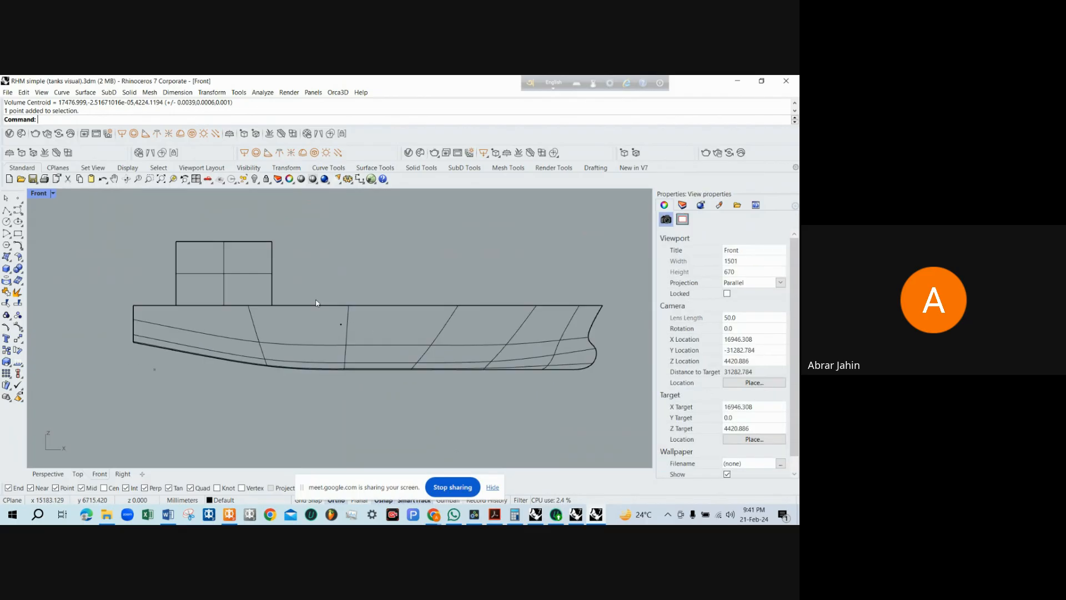
scroll(320, 312, "up", 3)
scroll(319, 312, "down", 3)
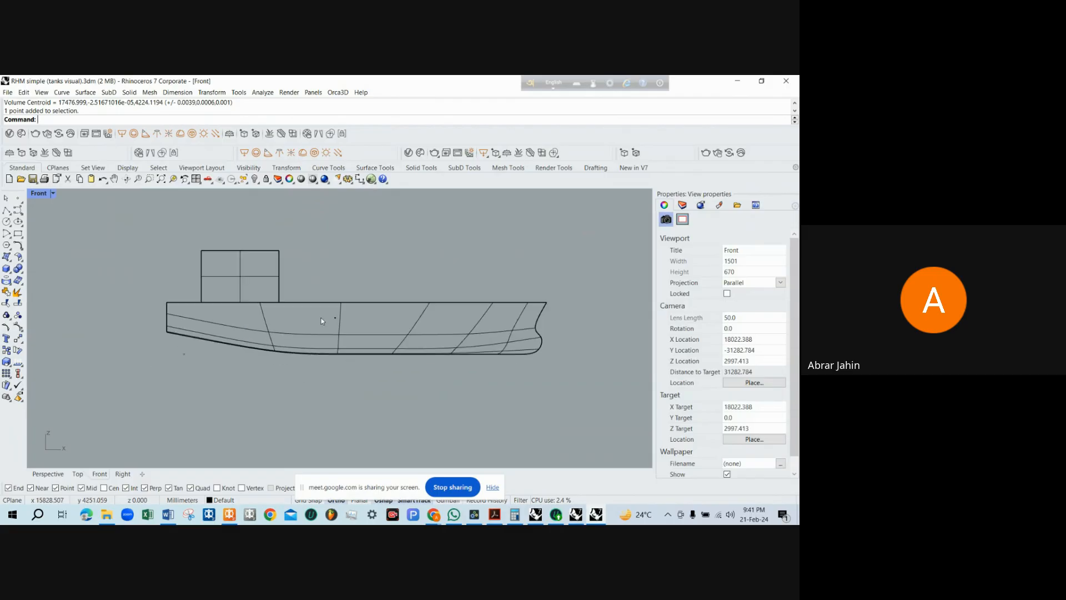
scroll(321, 318, "up", 3)
left_click_drag(358, 334, 359, 334)
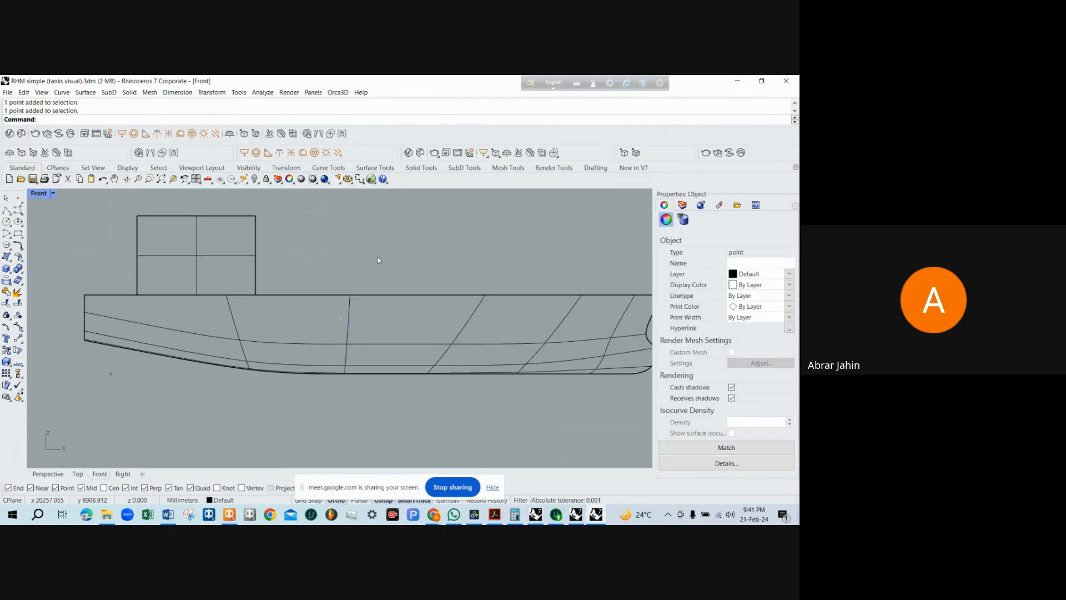
left_click(378, 257)
scroll(340, 349, "down", 3)
scroll(279, 355, "up", 3)
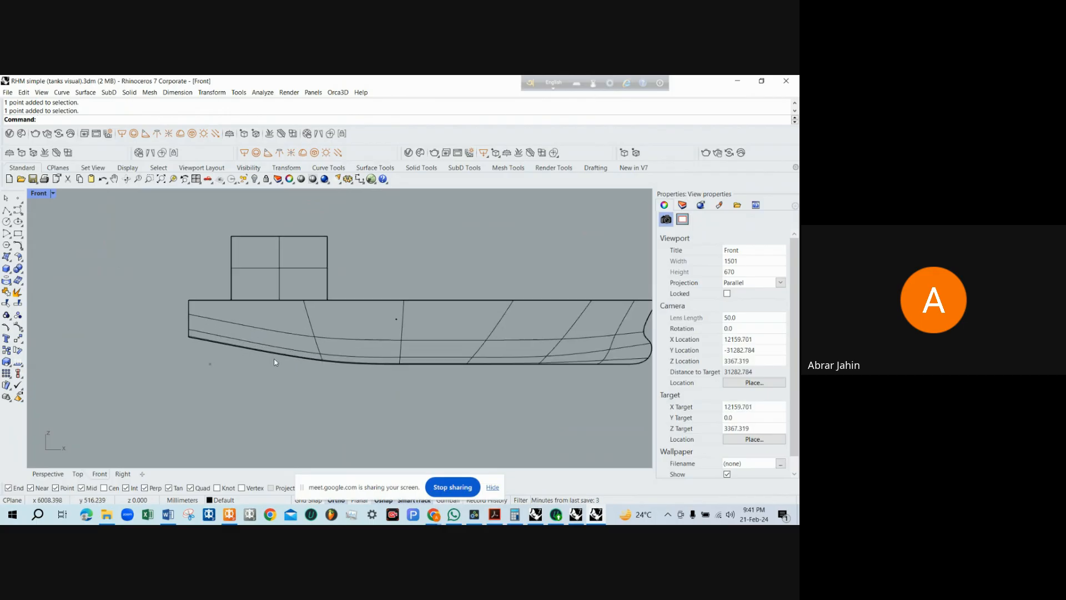
scroll(234, 361, "down", 2)
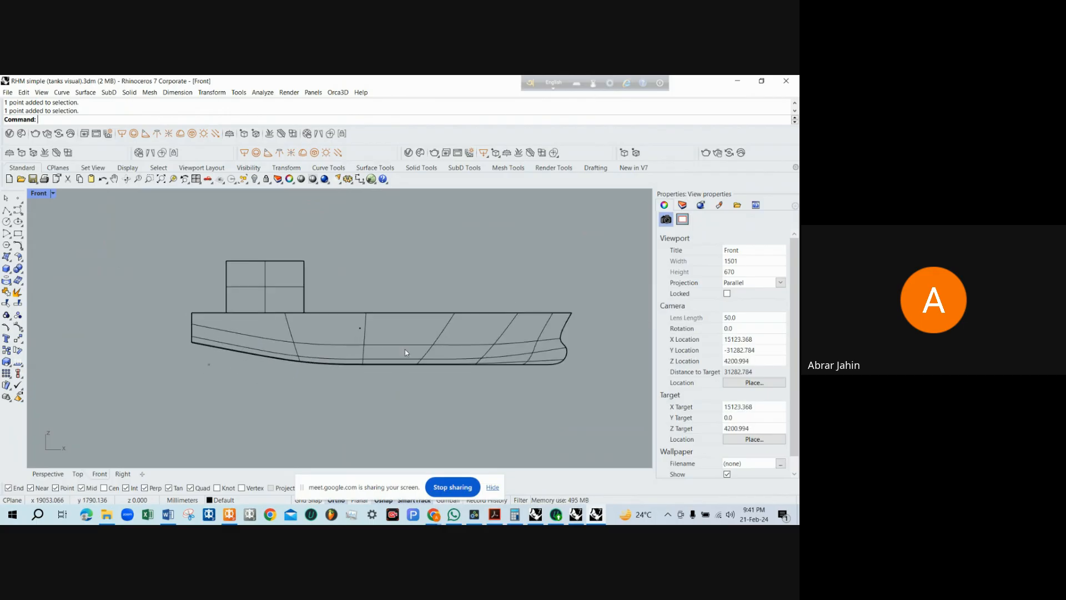
scroll(523, 350, "up", 1)
scroll(519, 349, "down", 1)
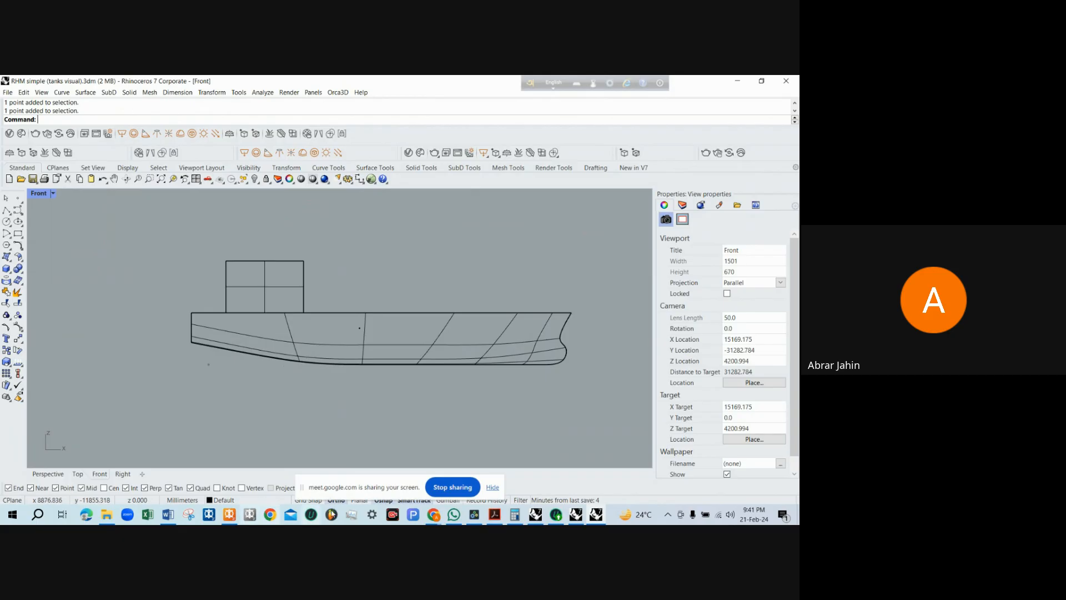
Switch to MAXSURF Stability and examine the zero point and tank layout in the Profile view, returning to Rhinoceros
left_click(233, 514)
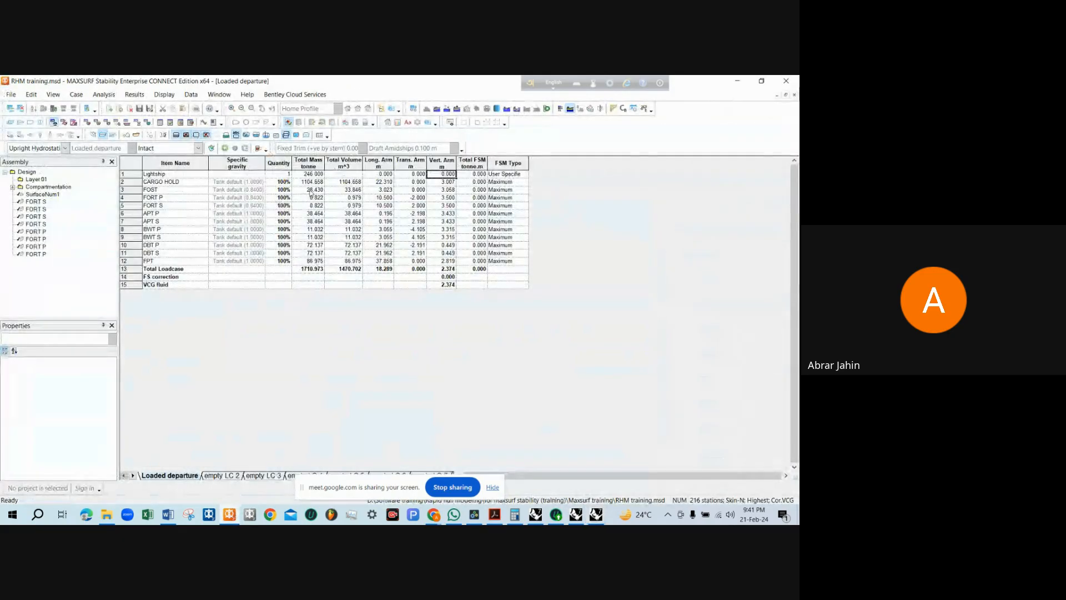
left_click(30, 123)
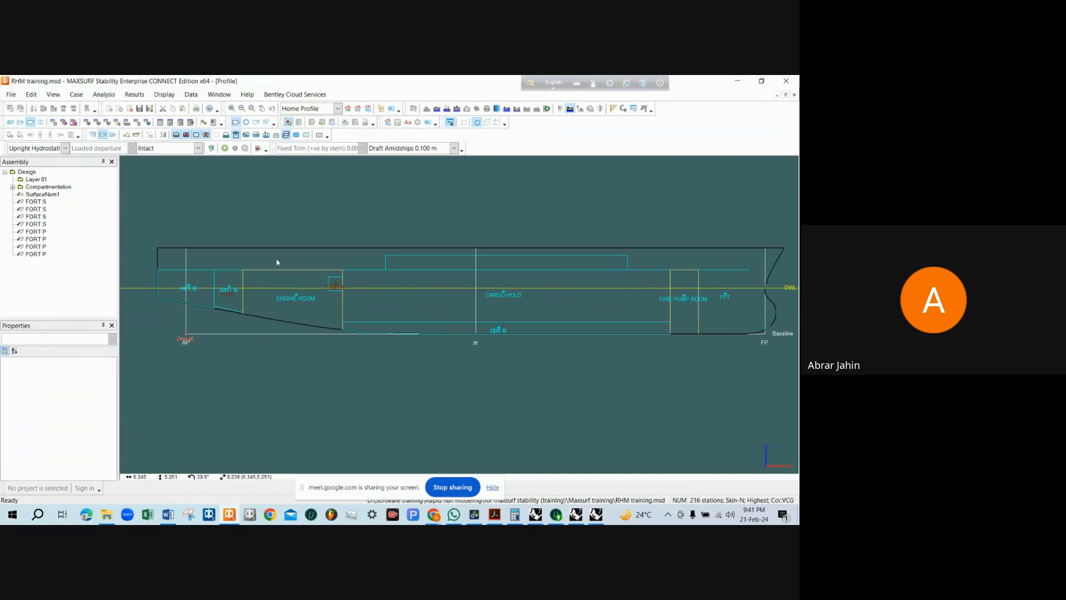
scroll(287, 326, "down", 1)
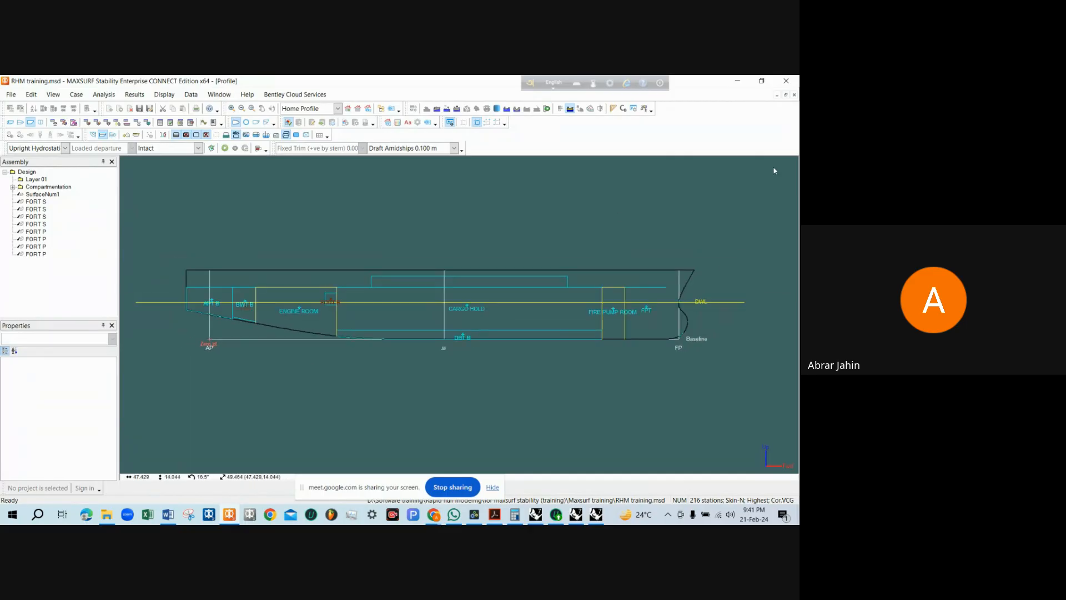
left_click(737, 80)
Compare the centroid point's longitudinal and vertical position with the hull and deckhouse in the Front view
scroll(348, 359, "down", 2)
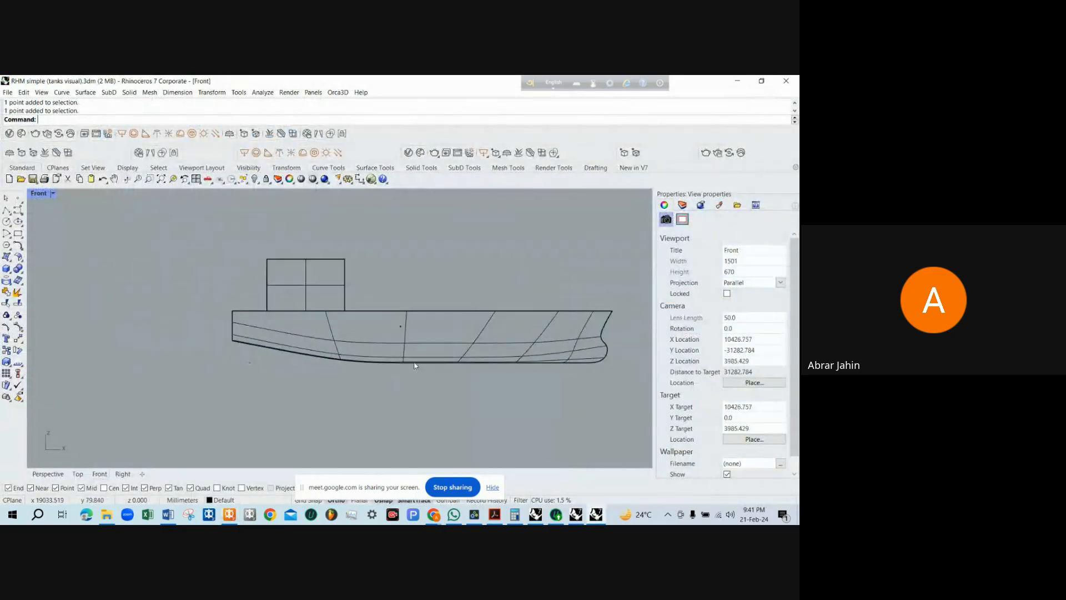
scroll(400, 330, "up", 2)
scroll(384, 316, "down", 2)
scroll(385, 315, "up", 2)
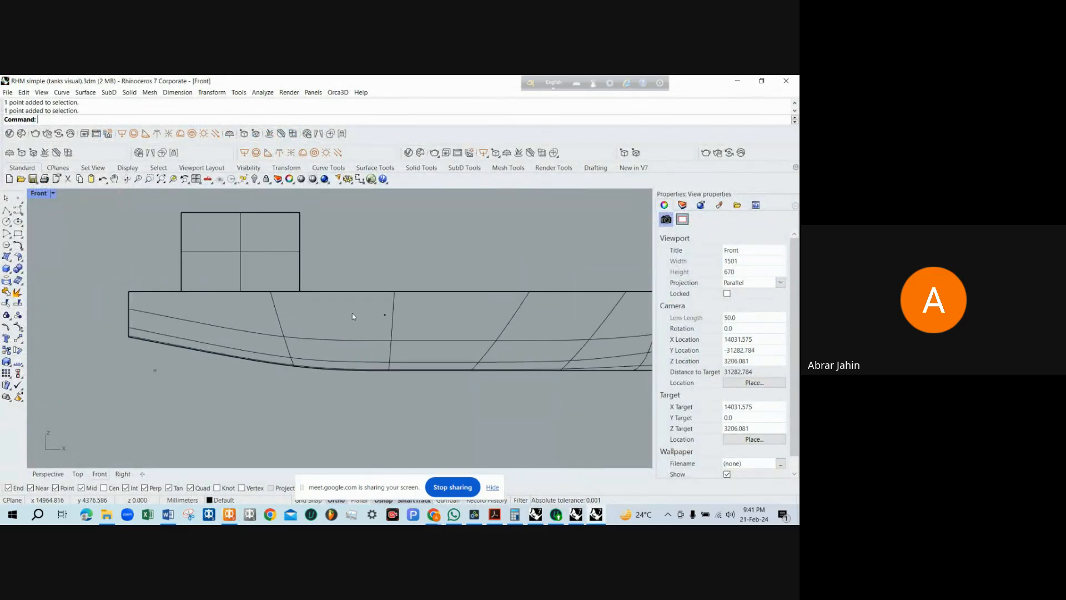
left_click_drag(394, 330, 394, 330)
left_click(376, 251)
scroll(355, 305, "up", 1)
scroll(349, 305, "down", 1)
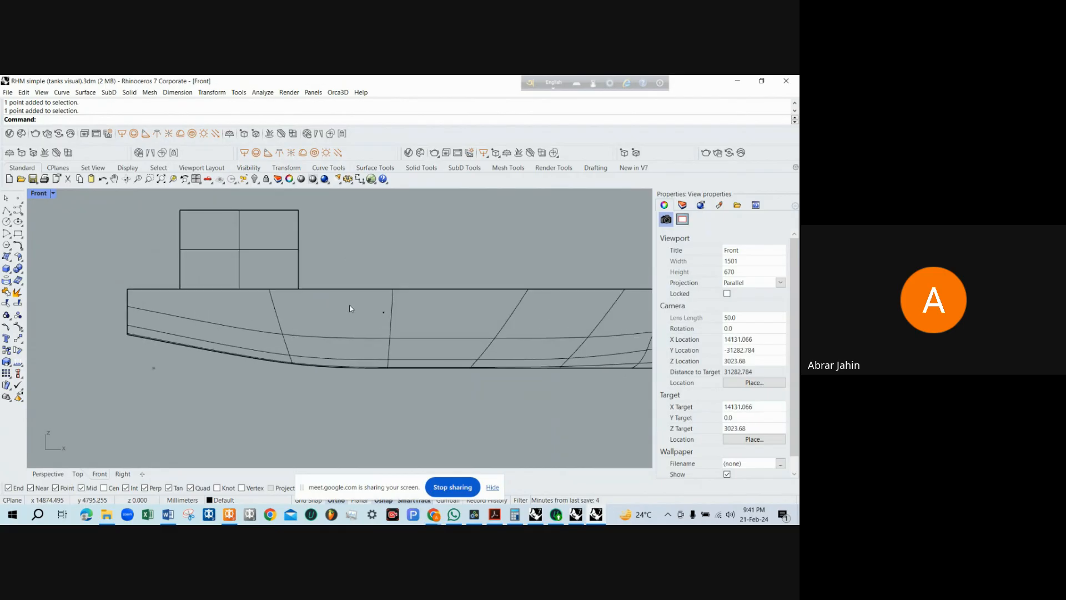
scroll(356, 309, "down", 1)
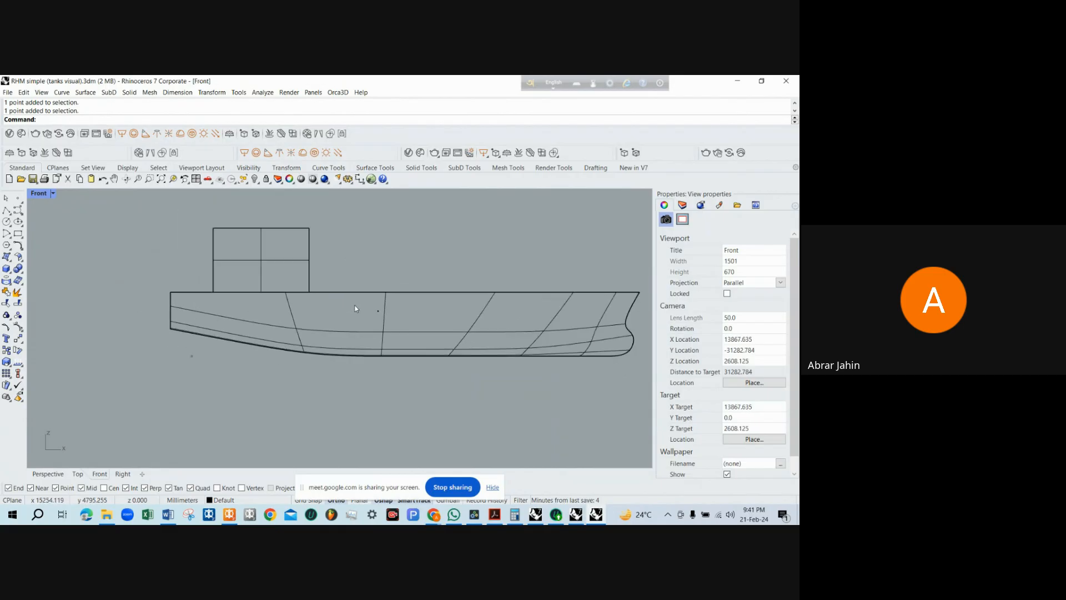
scroll(355, 309, "up", 2)
left_click(383, 312)
scroll(331, 335, "down", 2)
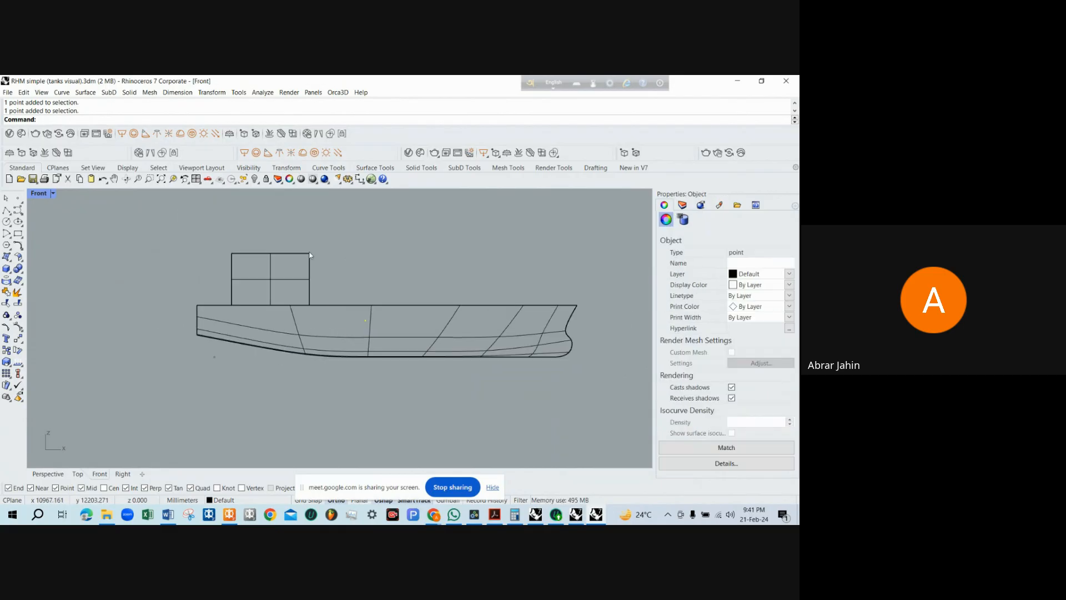
left_click(357, 323)
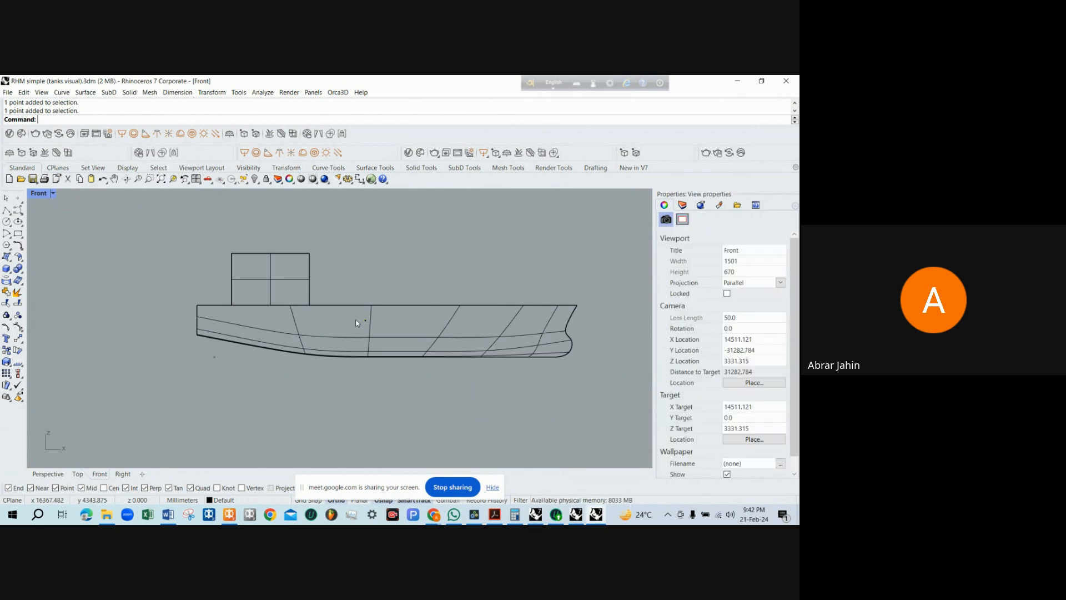
scroll(345, 337, "up", 1)
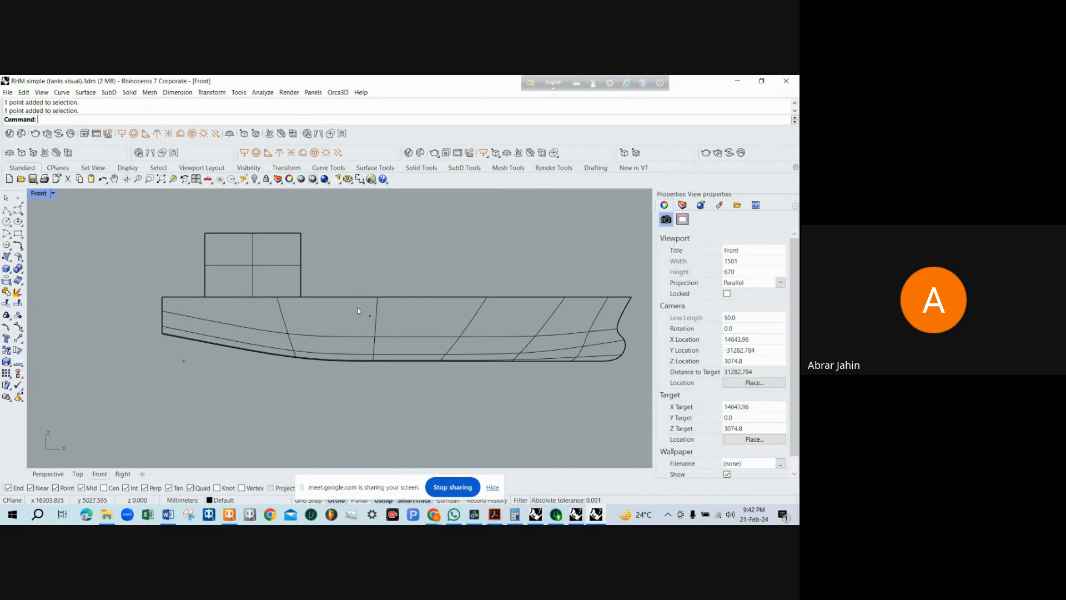
Open the centroid point's object description and highlight its X coordinate
left_click_drag(358, 311, 380, 325)
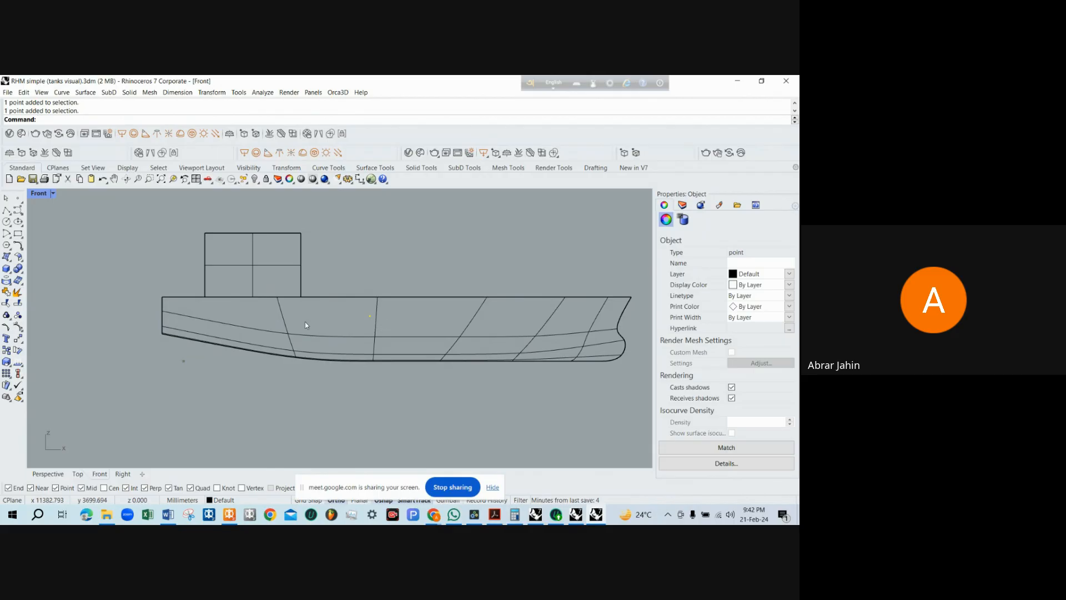
left_click(743, 464)
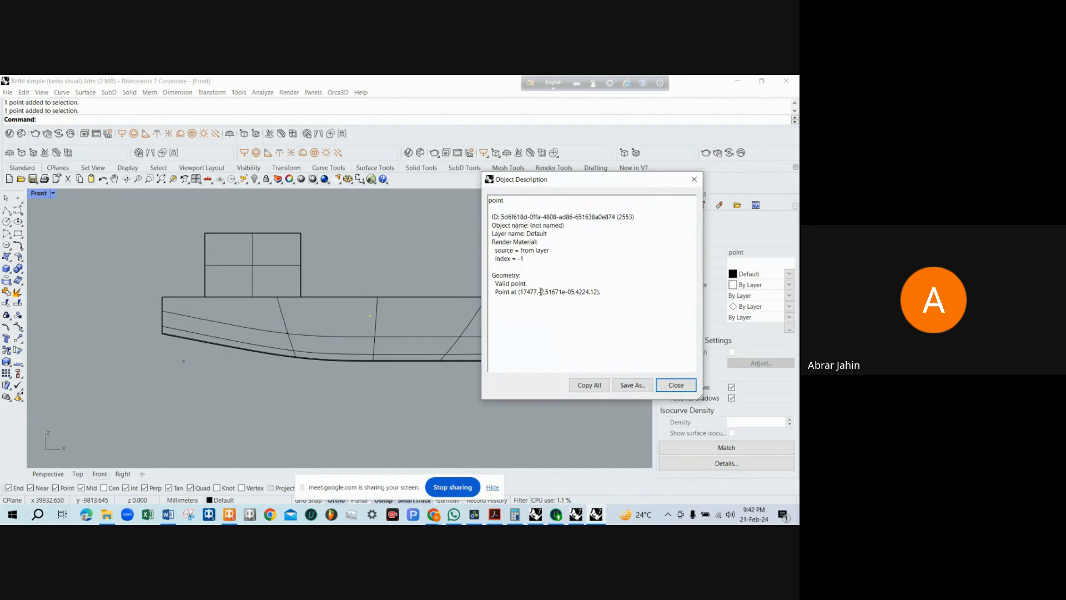
mouse_move(541, 292)
left_mouse_down()
mouse_move(572, 292)
mouse_move(538, 292)
left_mouse_up()
Open a blank Notepad window, place it below the centroid point's object description, and return to Rhinoceros
mouse_move(173, 519)
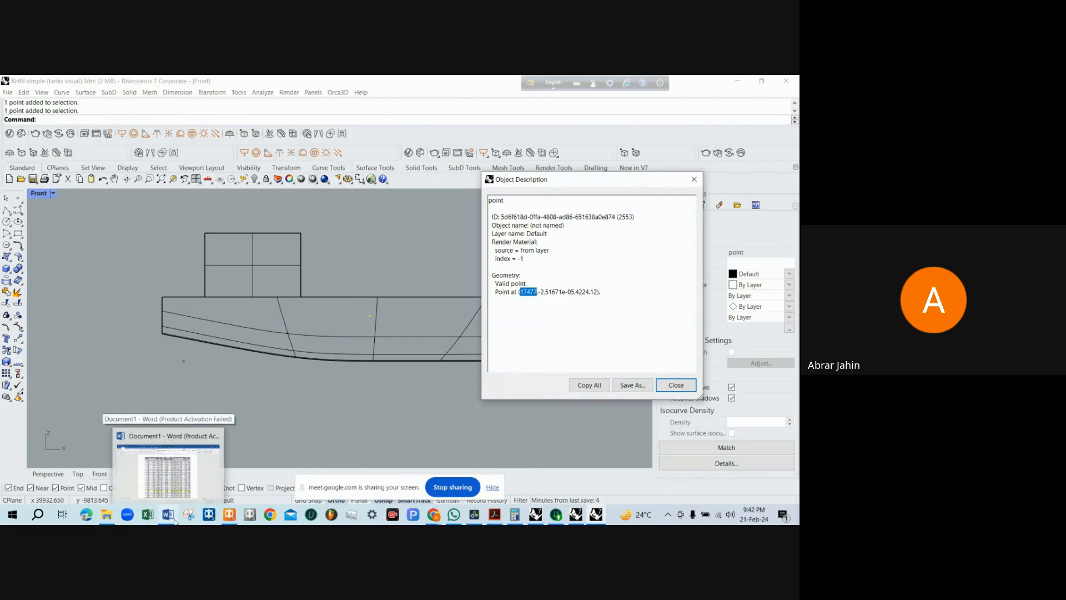
left_click(12, 514)
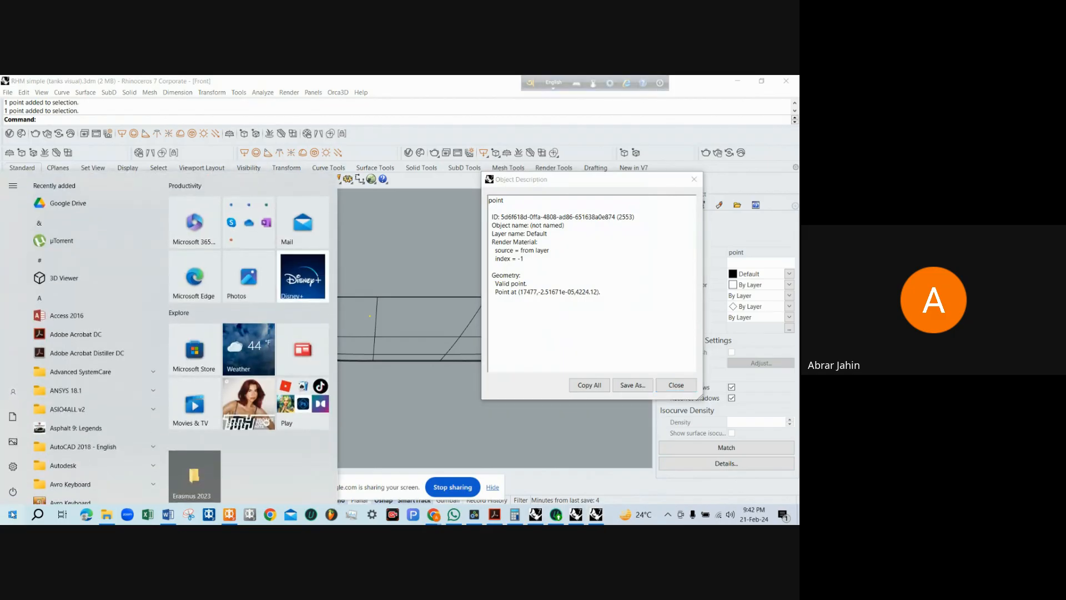
type("notepad")
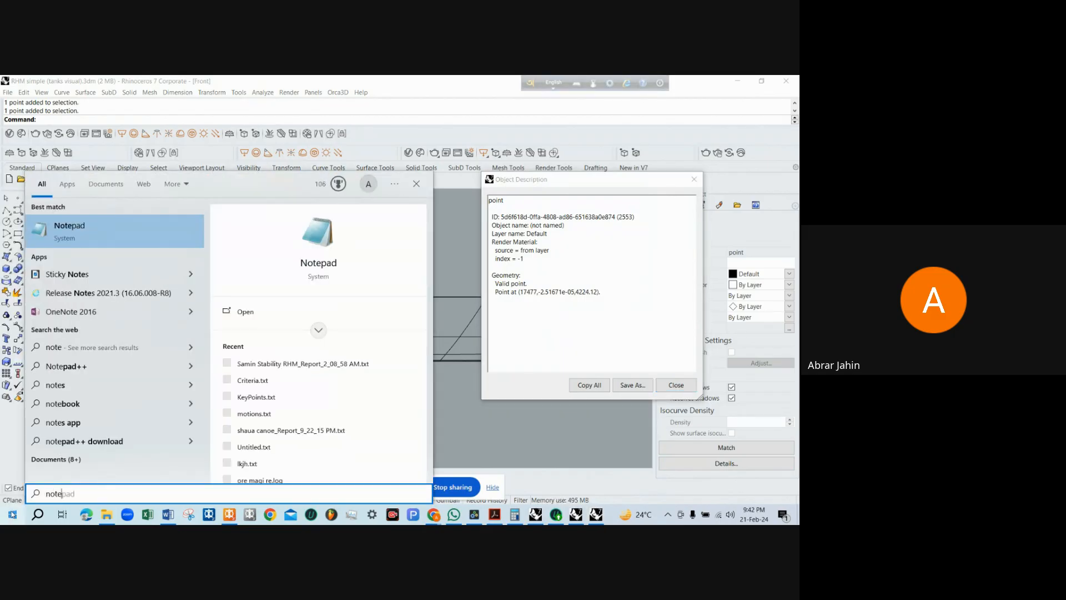
key("Return")
left_click_drag(398, 241, 568, 321)
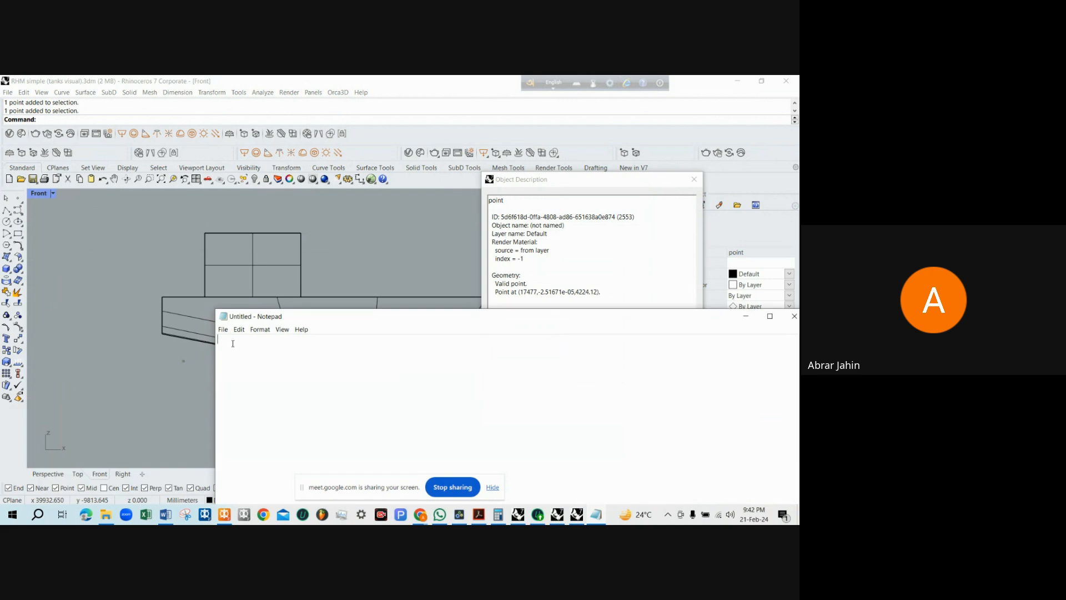
left_click_drag(414, 318, 501, 391)
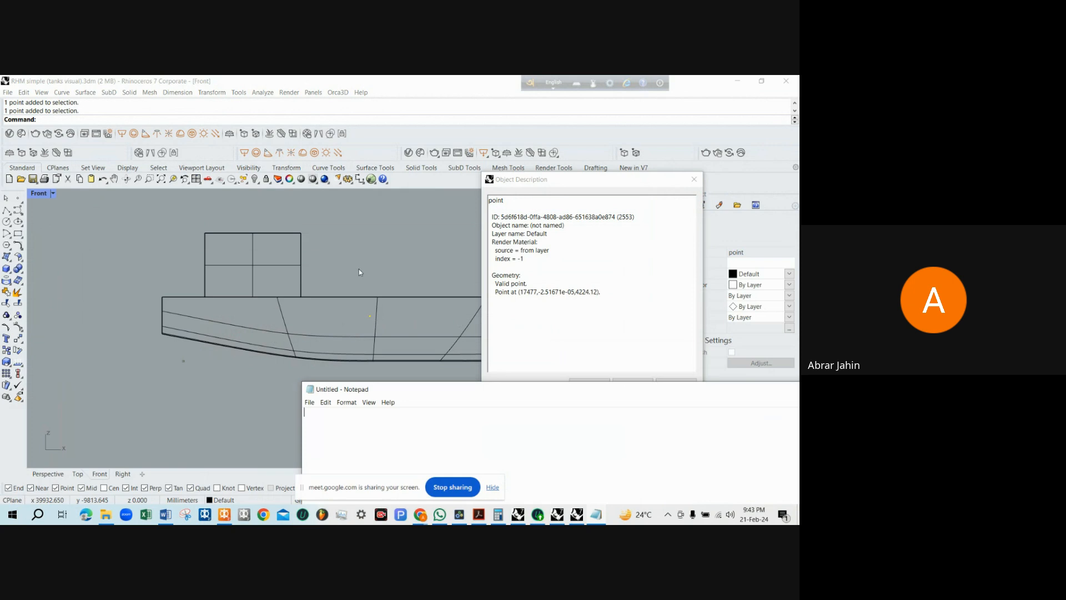
key("alt+Tab")
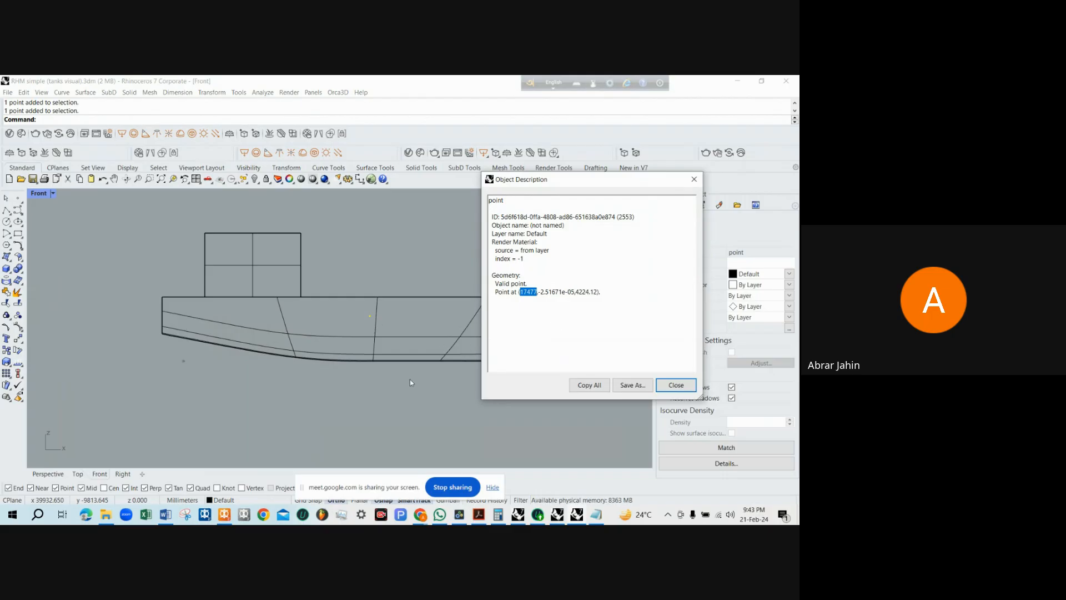
mouse_move(420, 516)
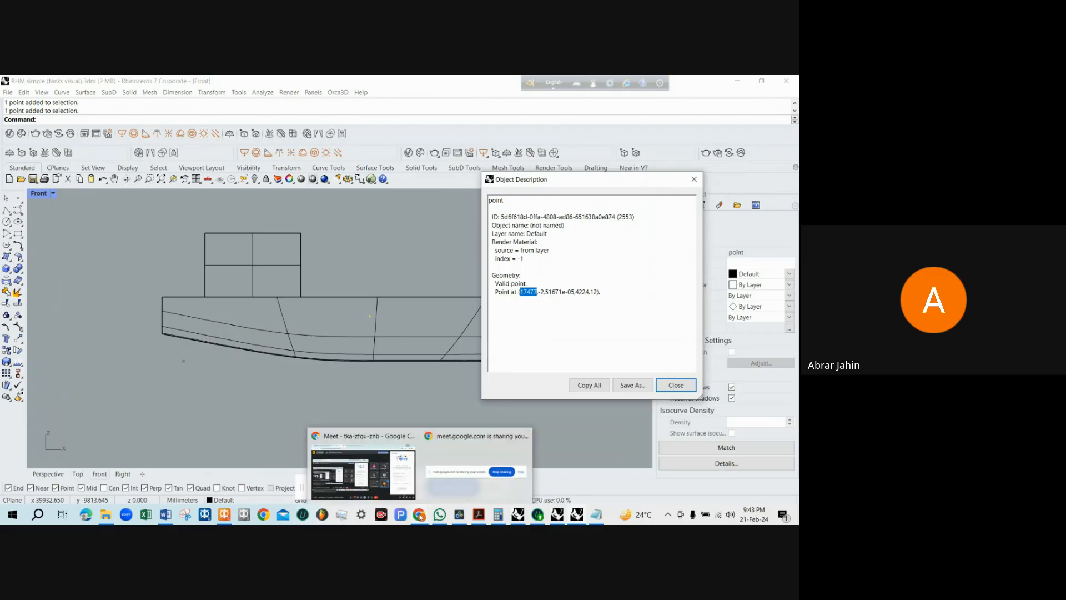
left_click(466, 482)
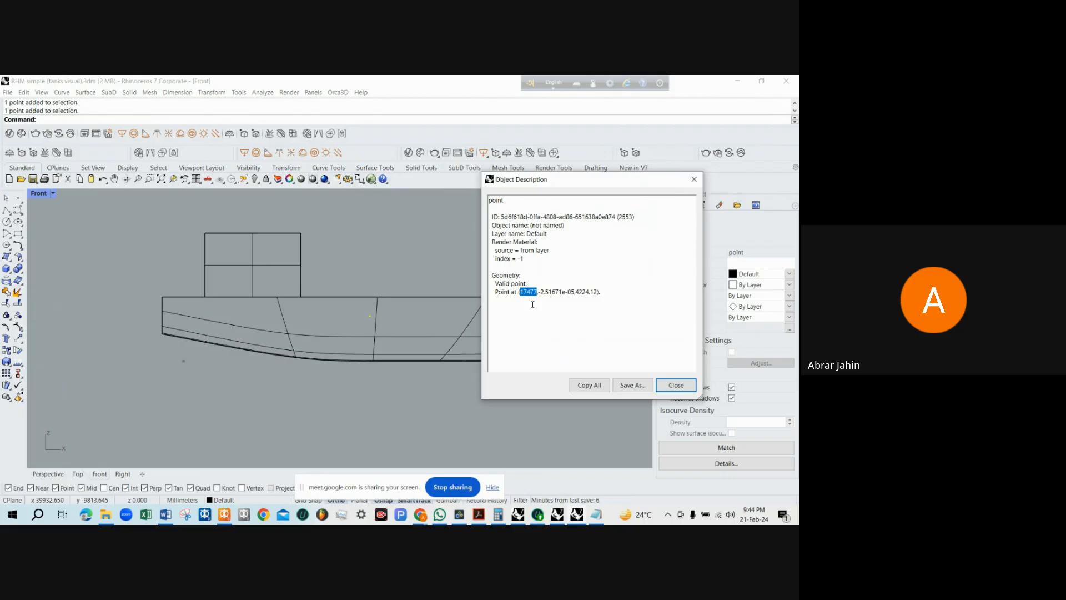
Highlight the centroid point's X coordinate and then its Z coordinate in the object description
left_click(533, 305)
left_click_drag(520, 292, 538, 292)
left_click(537, 293)
left_click(519, 293)
left_click(529, 298)
left_click_drag(521, 291, 536, 292)
left_click_drag(577, 292, 599, 293)
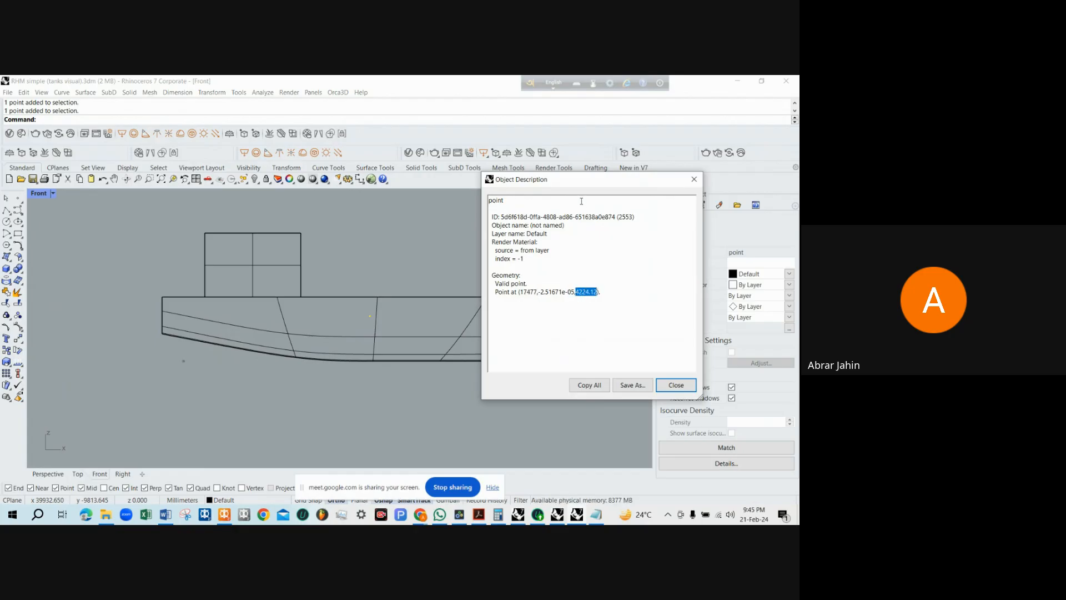
Move the object description clear of the hull and compare the Z coordinate with the centroid point's height in the Front view
left_click_drag(577, 179, 684, 152)
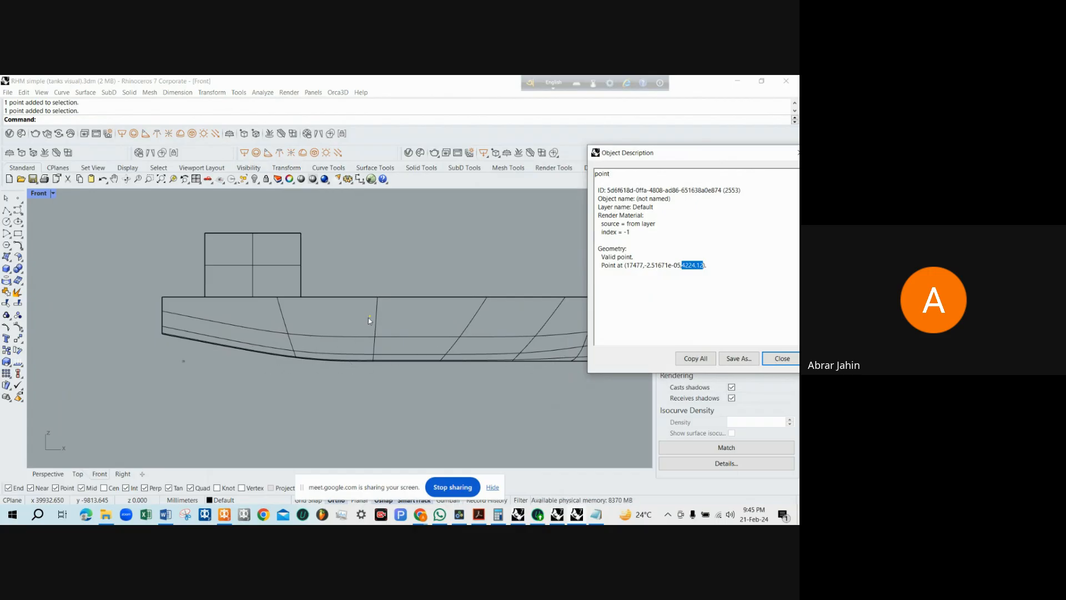
left_click(686, 265)
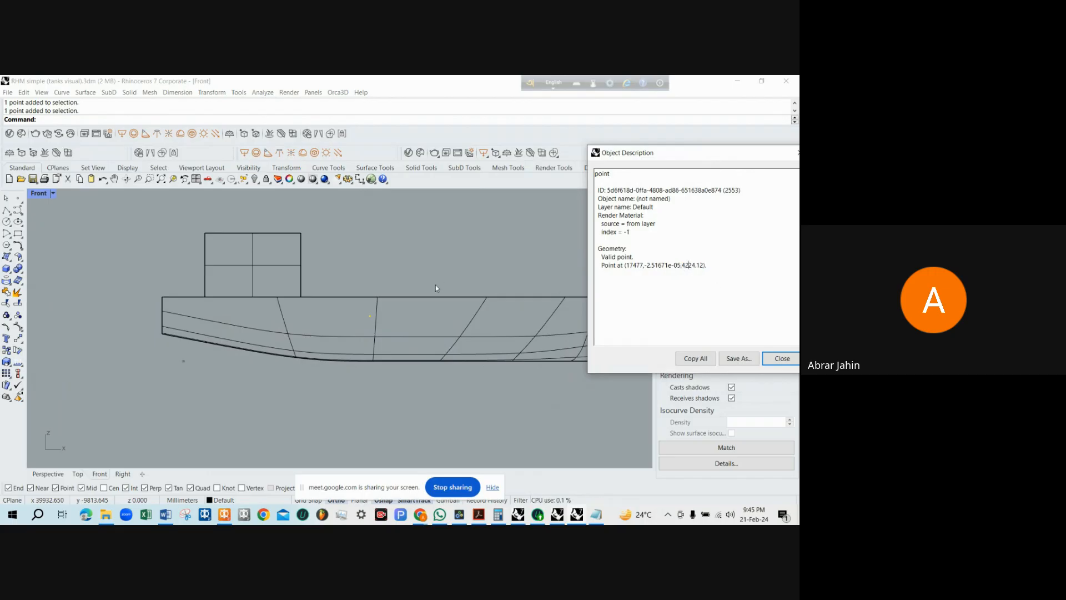
left_click_drag(700, 159, 519, 171)
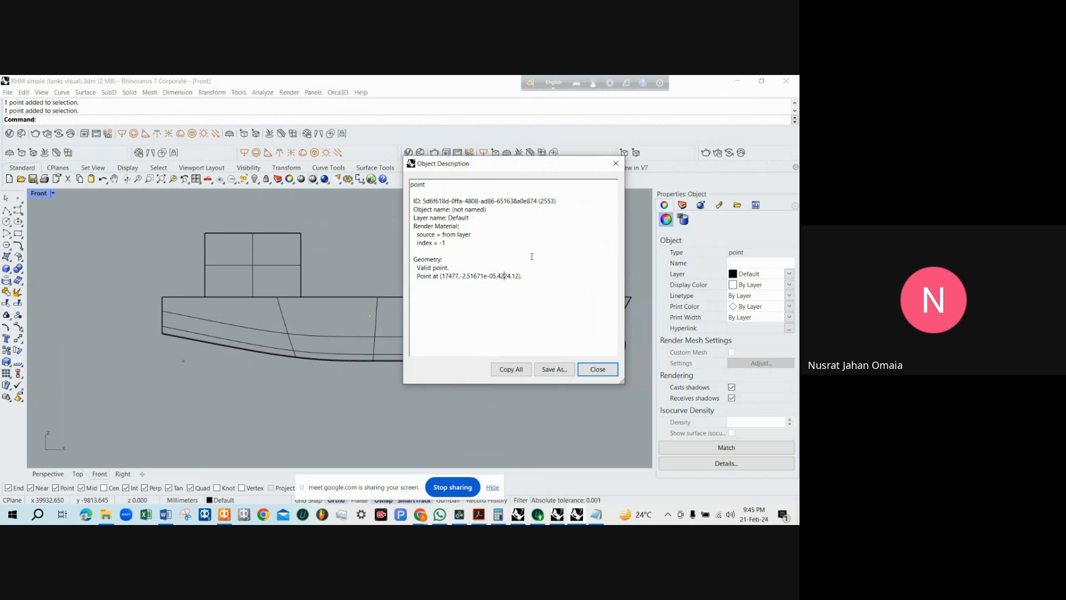
Highlight the centroid point's Y coordinate in the object description, closing the description when done
left_click_drag(460, 276, 489, 283)
left_click(484, 276)
mouse_move(461, 278)
left_mouse_down()
mouse_move(496, 276)
mouse_move(466, 276)
left_mouse_up()
left_click(495, 276)
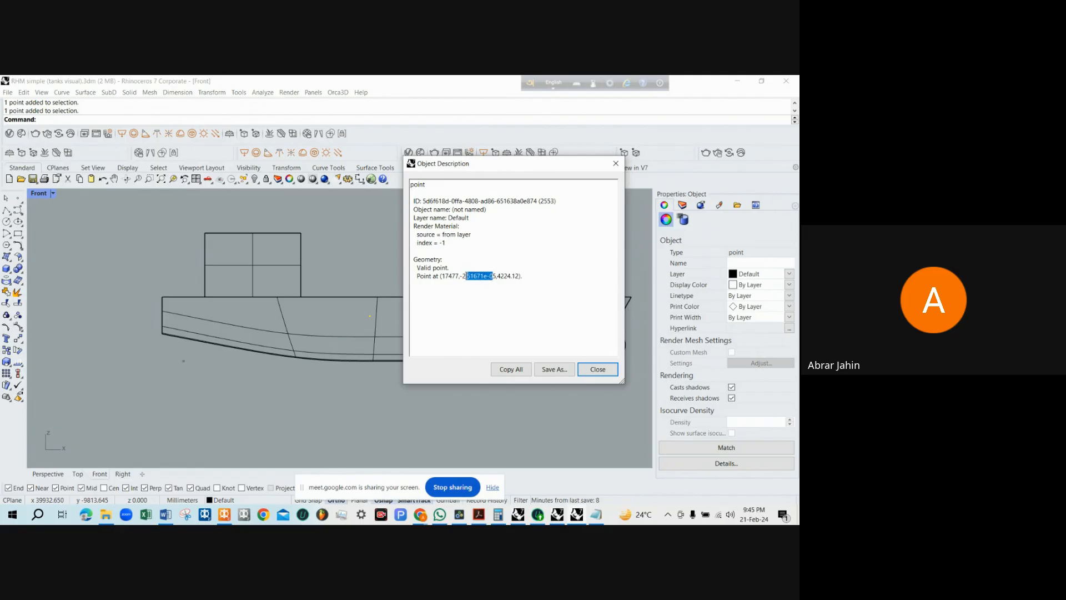
left_click(616, 164)
Maximize the Right view and set its display mode to Wireframe
key("ctrl+m")
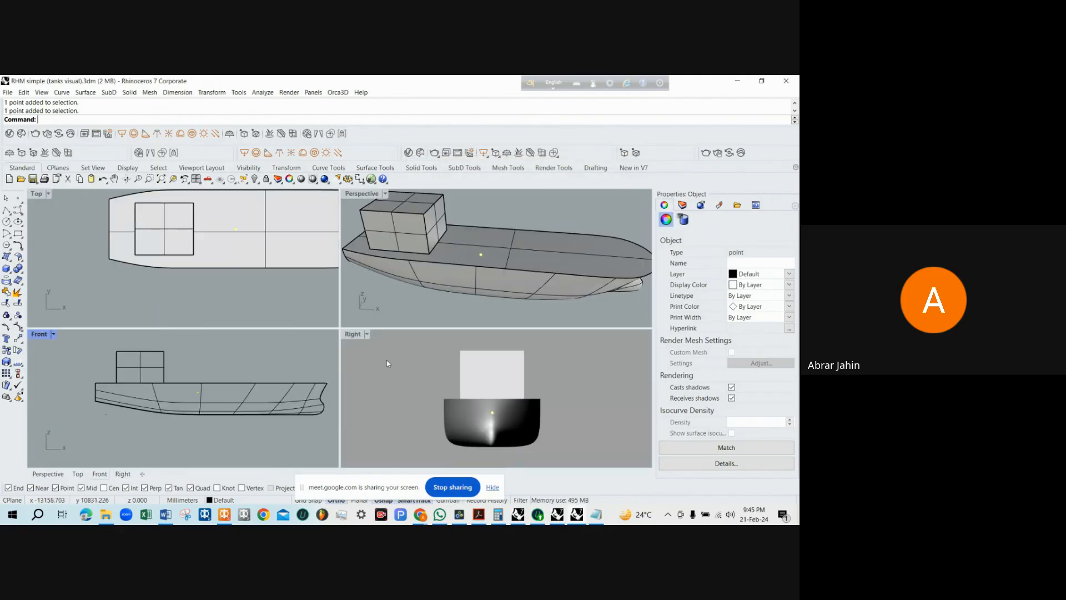
double_click(353, 334)
scroll(332, 370, "up", 6)
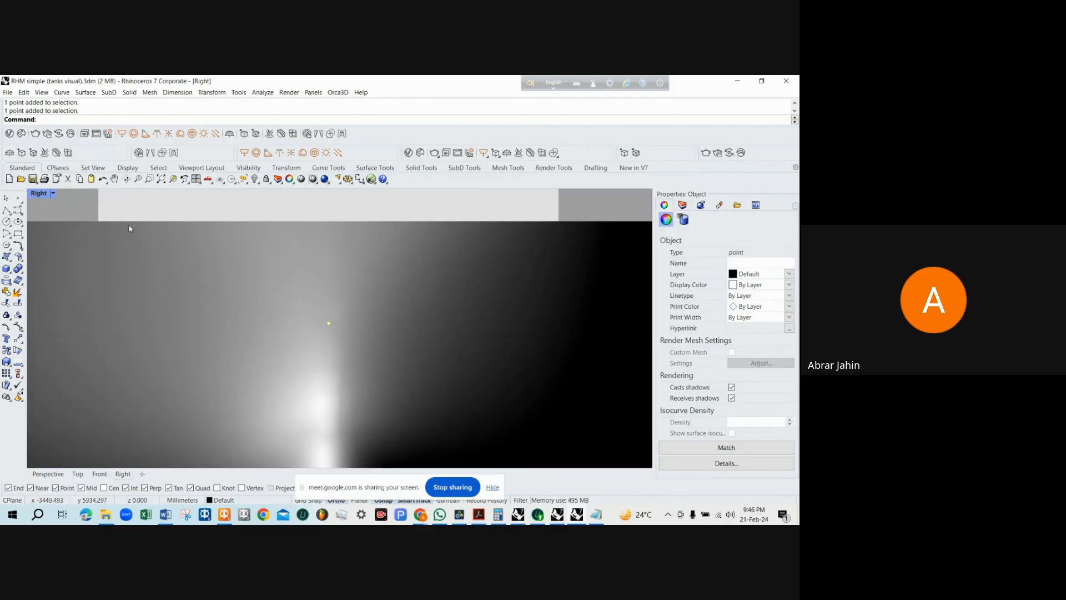
left_click(40, 193)
left_click(79, 207)
left_click(45, 196)
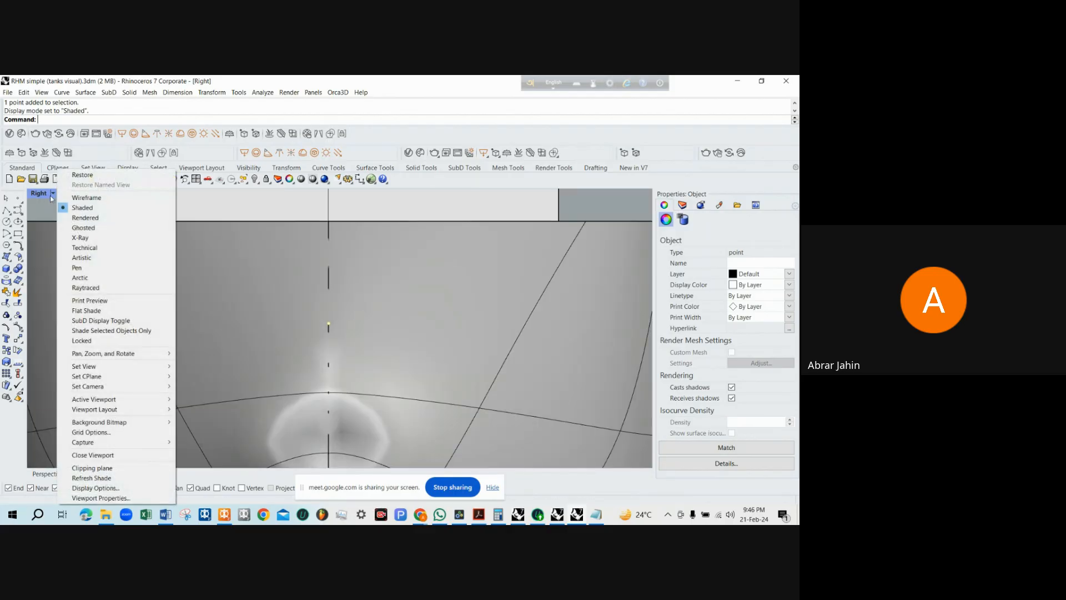
left_click(78, 201)
Examine the centroid point's transverse position against the hull centreline in the Right view
scroll(333, 316, "up", 5)
scroll(300, 303, "up", 5)
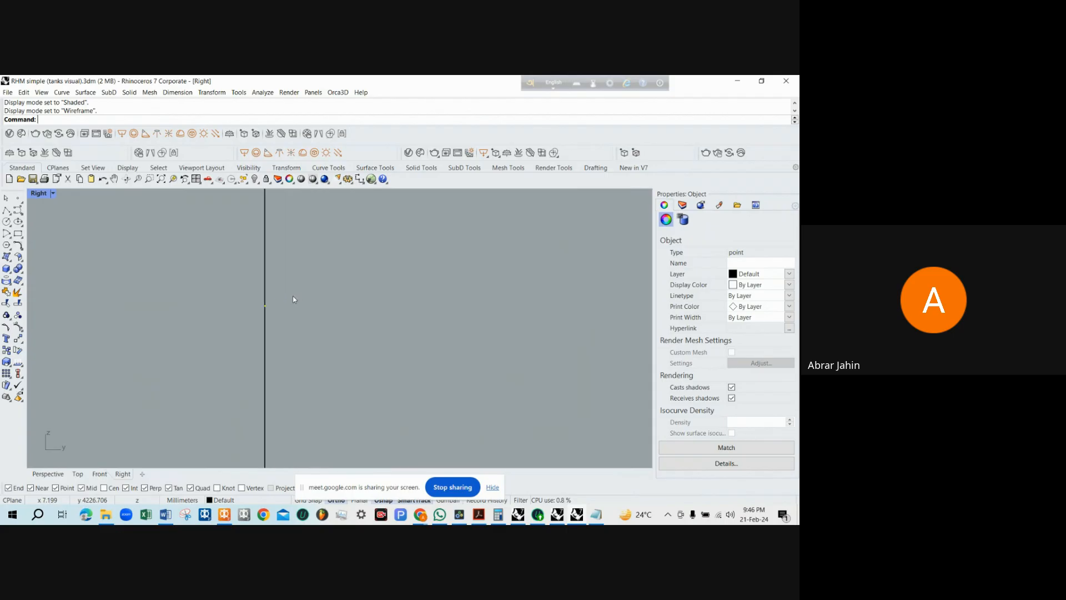
scroll(217, 297, "down", 3)
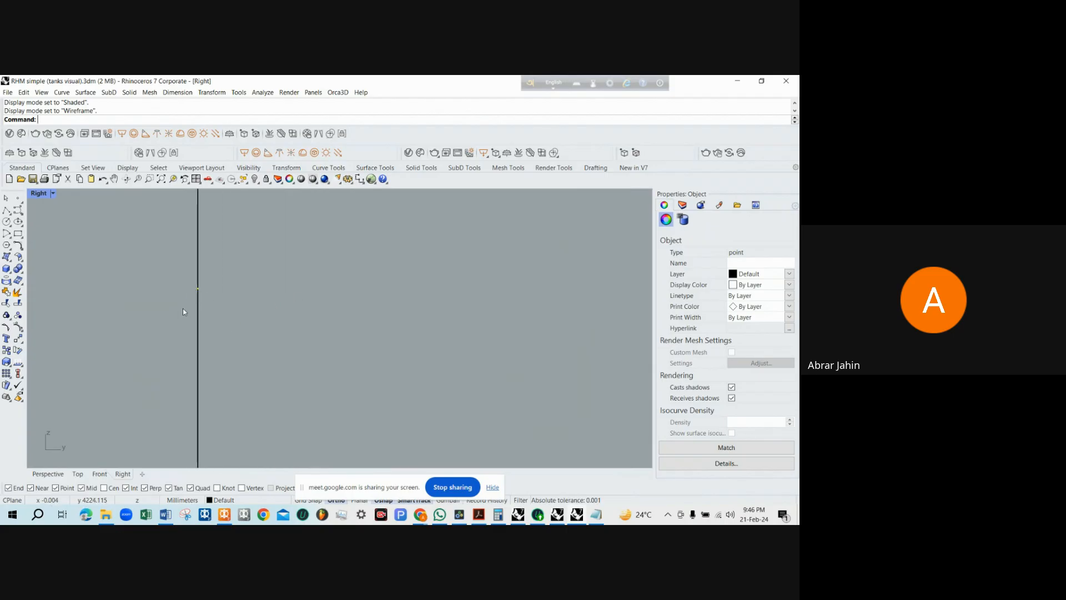
scroll(229, 305, "down", 5)
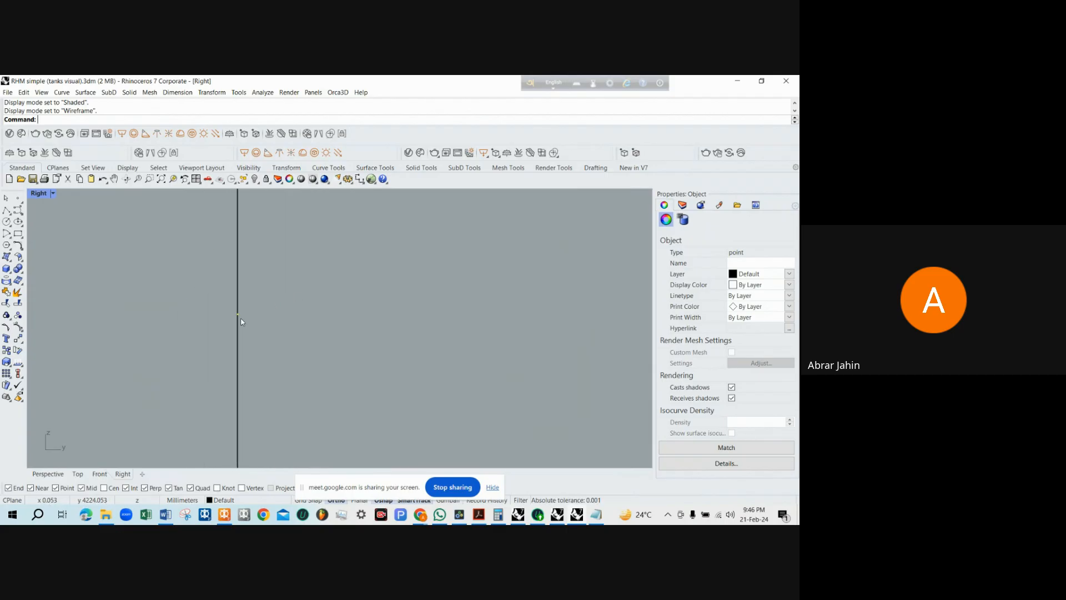
scroll(321, 311, "down", 3)
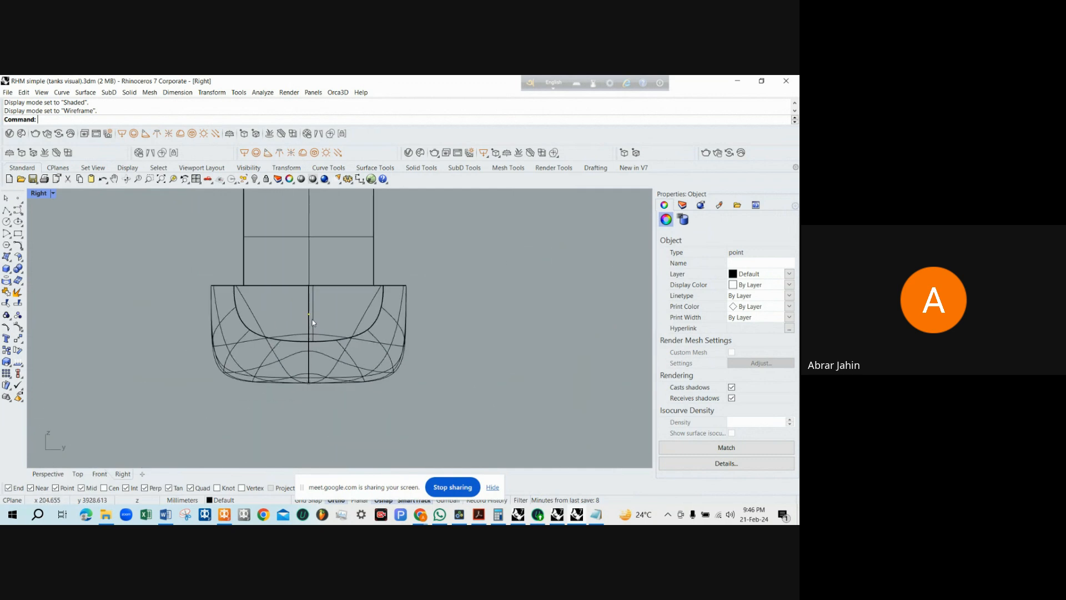
scroll(312, 319, "up", 4)
scroll(309, 311, "up", 3)
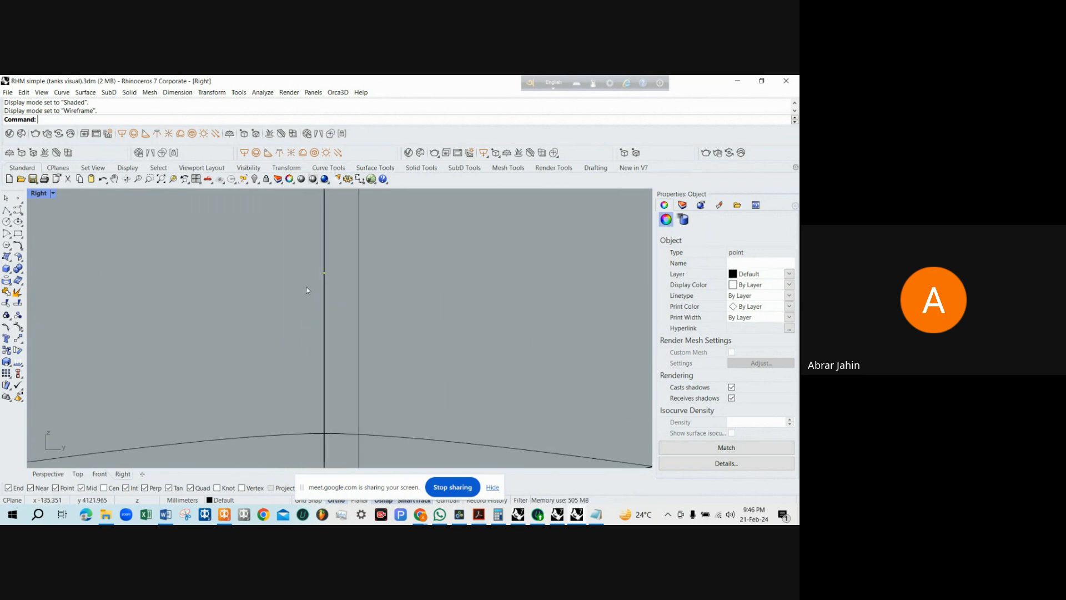
left_click(342, 291)
scroll(340, 294, "down", 2)
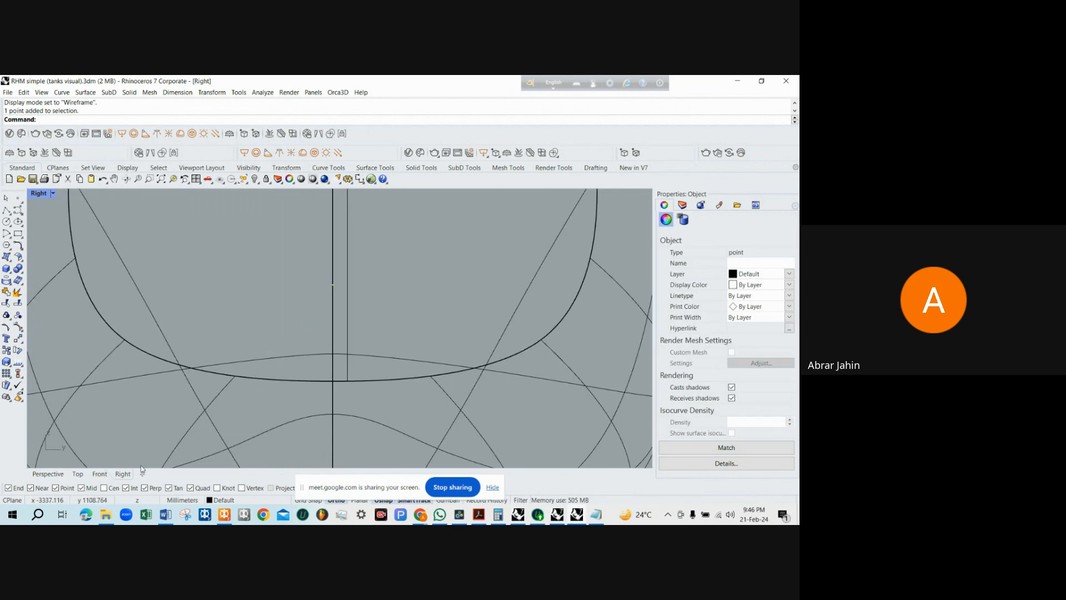
Switch to Notepad, note the centroid coordinates as 17, 0, 4, and return to Rhinoceros
left_click(597, 516)
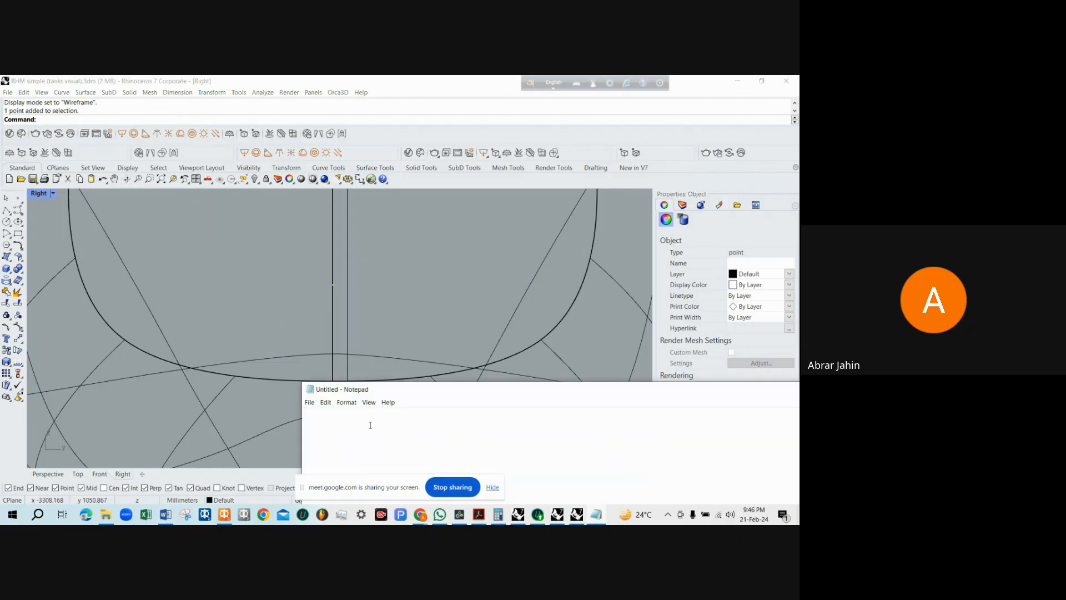
type("17, 0, 4")
left_click(267, 294)
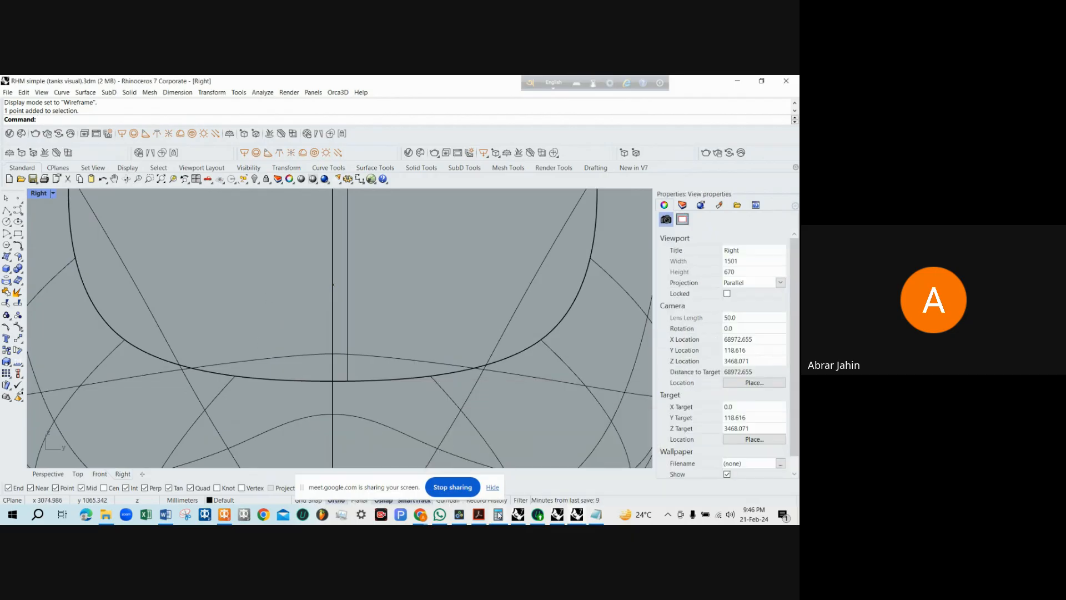
Select the centroid point in the Right view and check again how closely it lies on the centreline, clearing the selection at the end
mouse_move(498, 516)
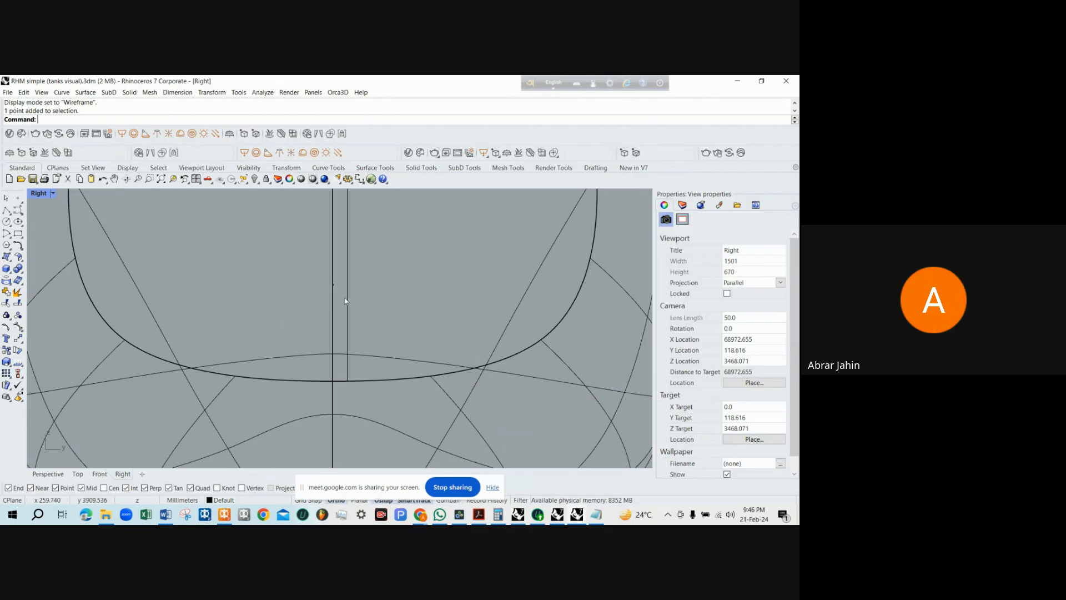
scroll(338, 291, "up", 5)
scroll(338, 289, "up", 4)
left_click_drag(240, 247, 318, 318)
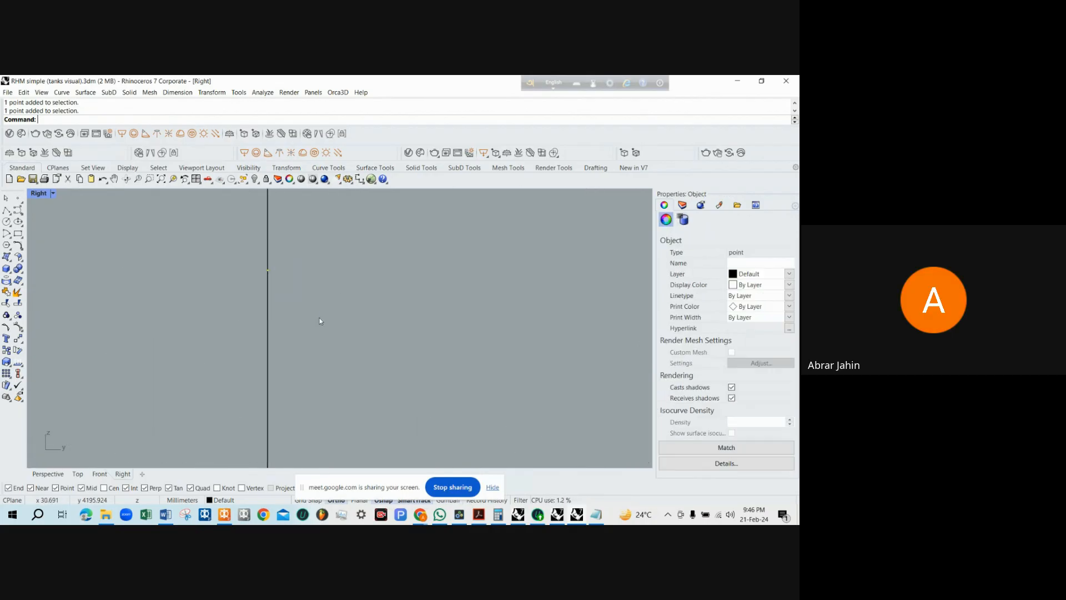
scroll(319, 318, "down", 2)
scroll(314, 320, "down", 4)
scroll(317, 321, "up", 3)
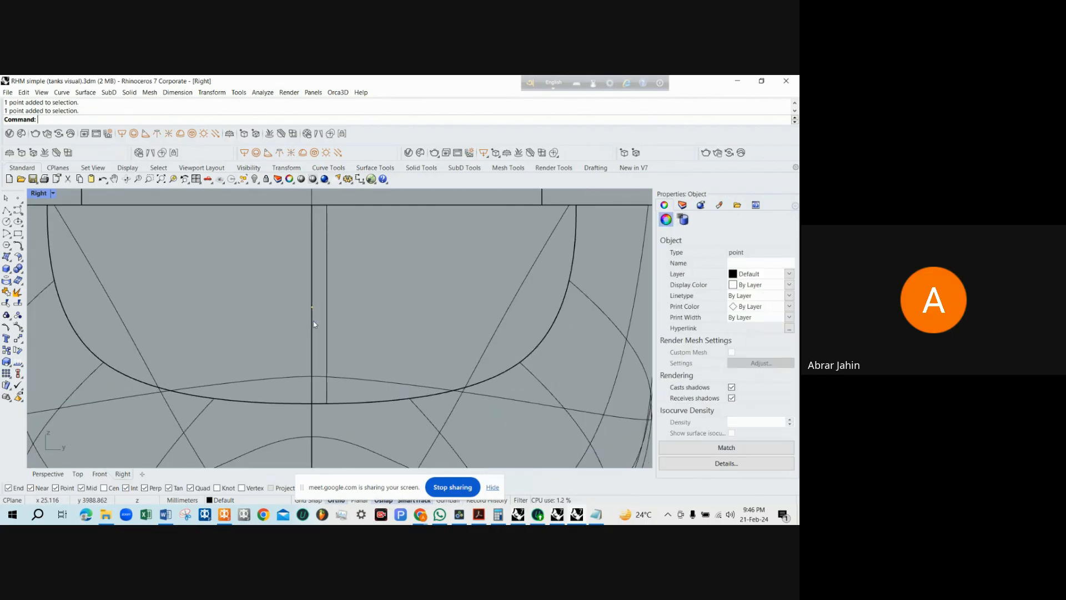
scroll(323, 322, "down", 2)
left_click(341, 315)
scroll(341, 316, "down", 4)
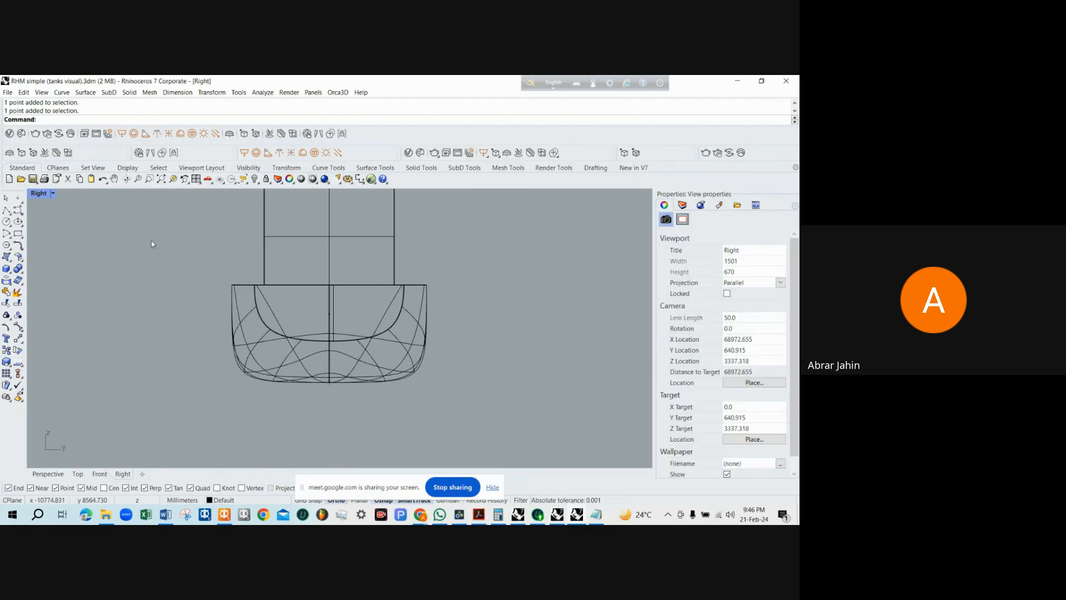
Restore the four-viewport layout and open the object description of the centroid point selected in the Right view
double_click(42, 193)
left_click(312, 358)
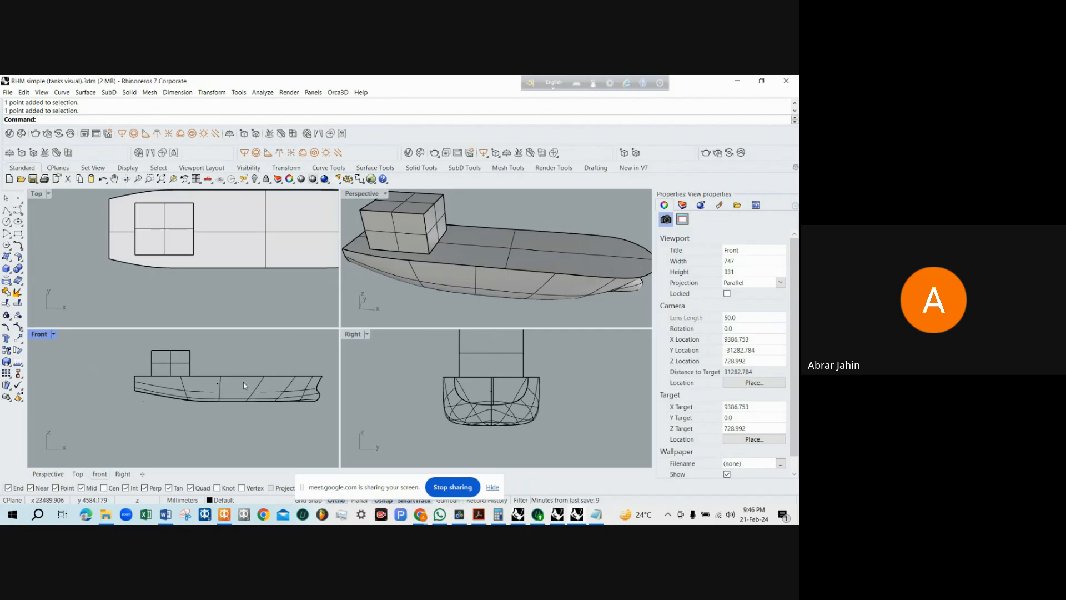
scroll(457, 394, "up", 3)
scroll(456, 391, "up", 5)
left_click(455, 363)
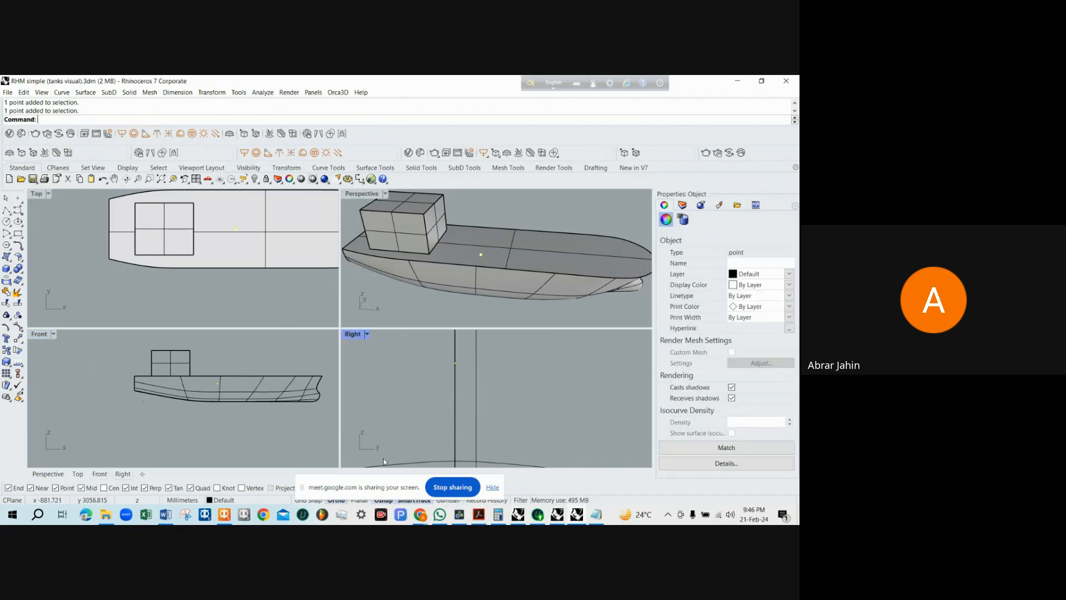
left_click(722, 463)
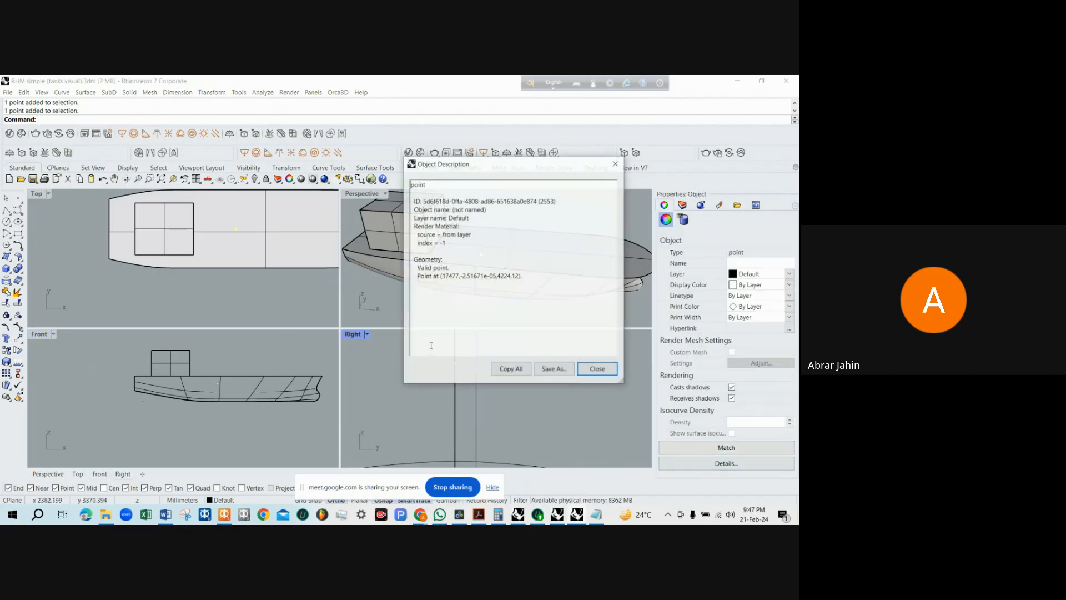
Copy the point's Y coordinate, -2.51671e-05, into cell I5 of a new blank Excel workbook and dismiss the activation wizard
left_click_drag(460, 276, 497, 276)
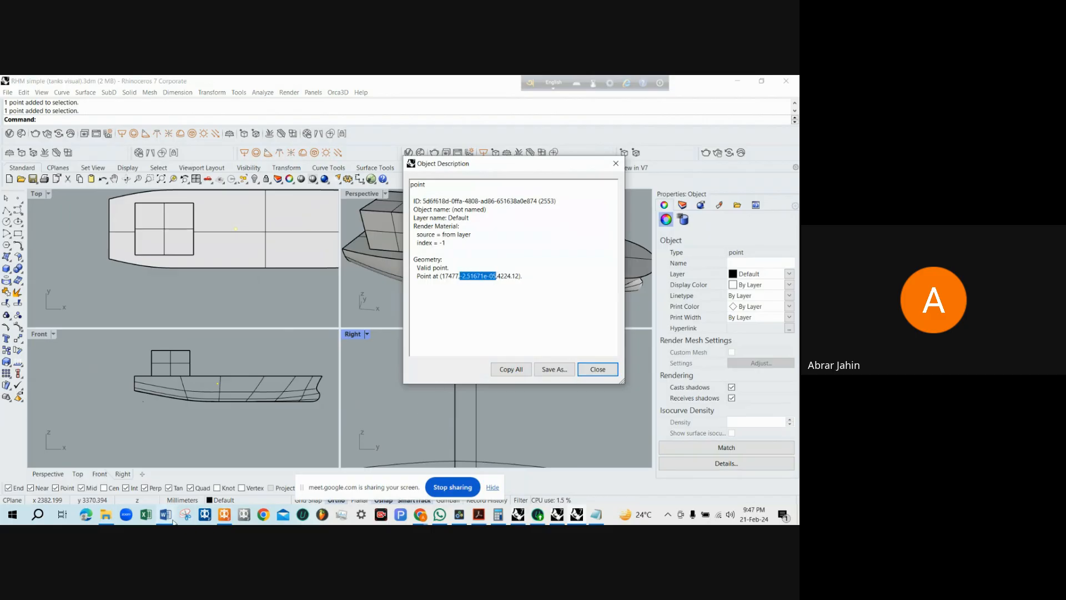
left_click(152, 517)
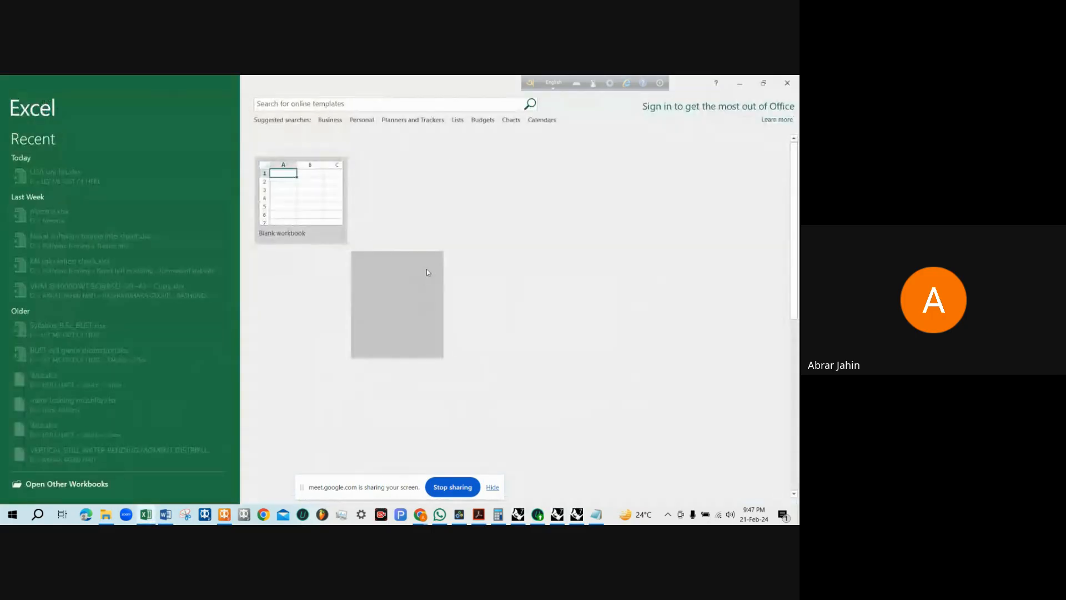
left_click(333, 202)
left_click(295, 276)
type("-0.0000251671")
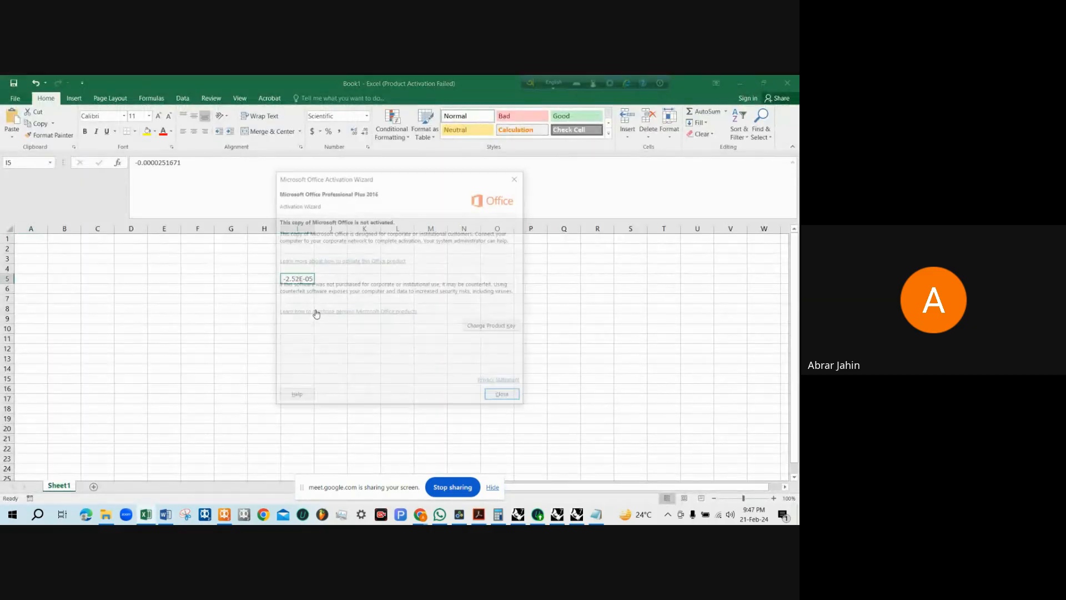
left_click(518, 177)
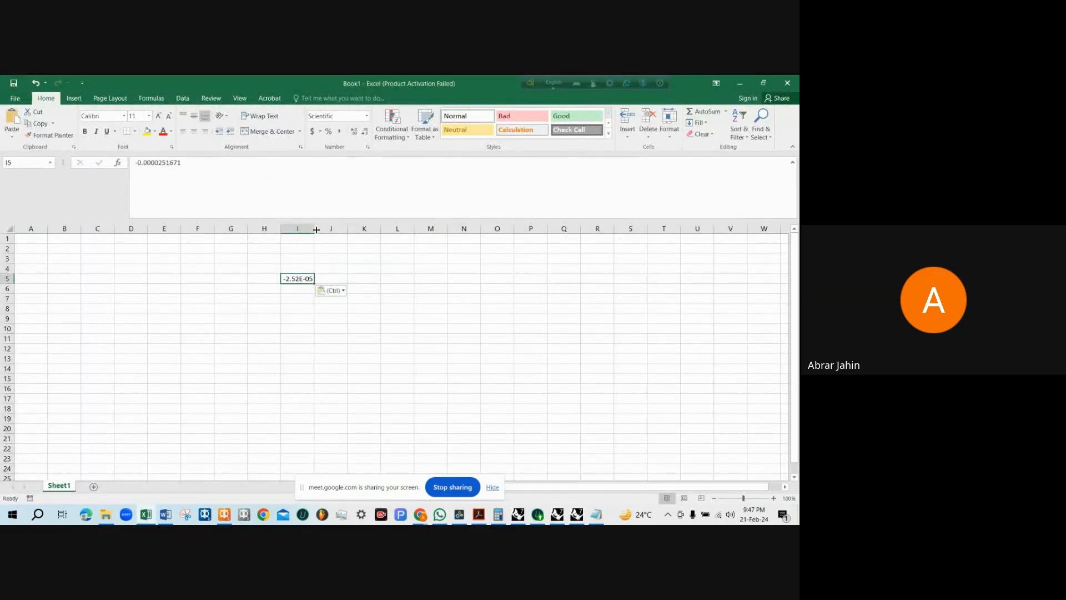
Read the full decimal value of cell I5 in Excel, return to Rhinoceros and close the point's object description
left_click(159, 174)
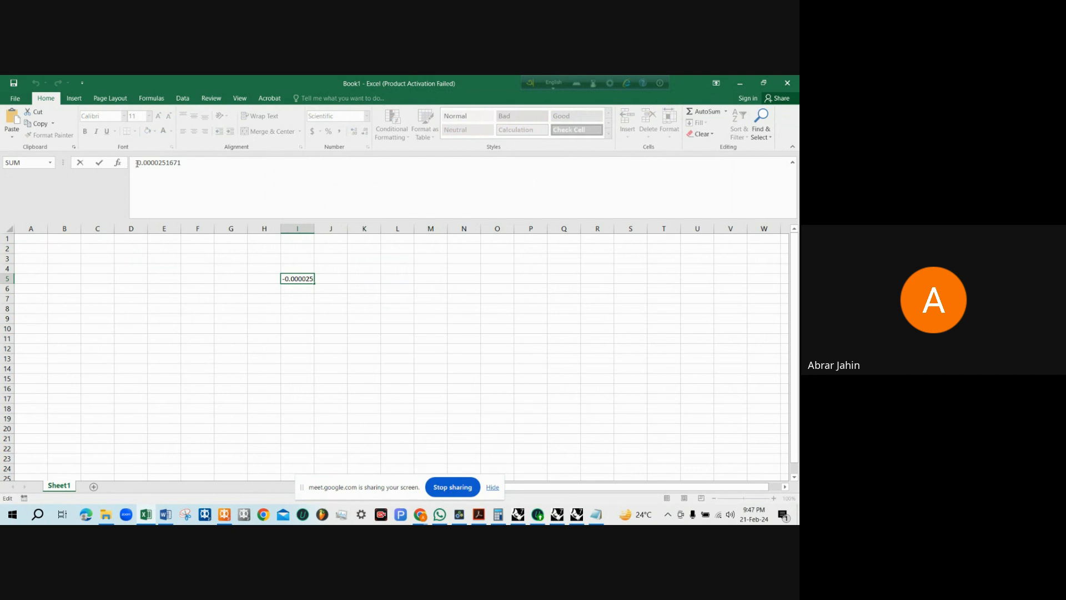
key("BackSpace")
left_click_drag(134, 163, 181, 162)
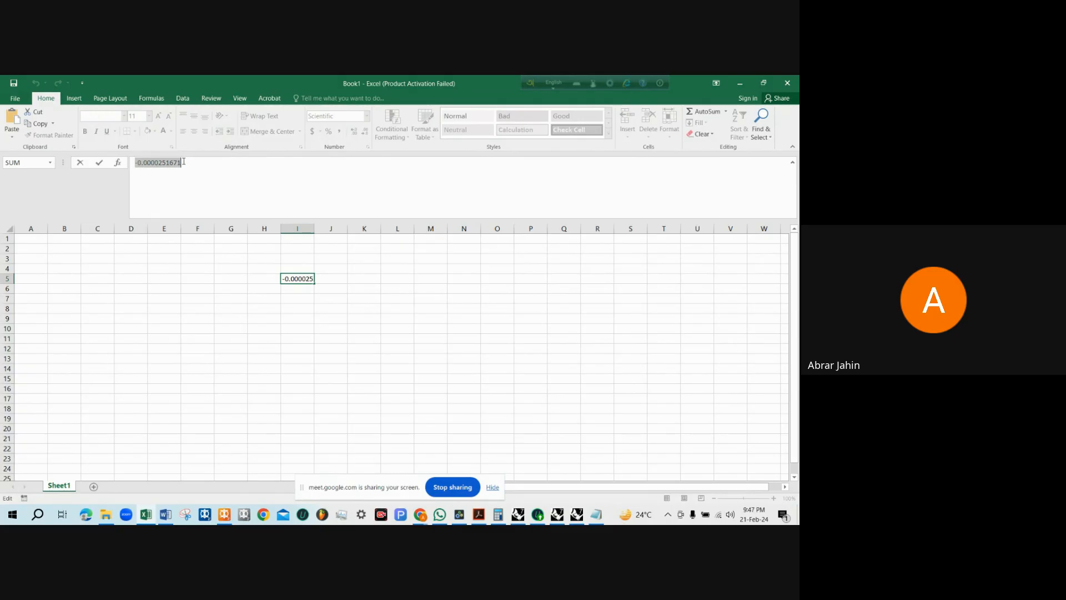
key("End")
left_click(312, 315)
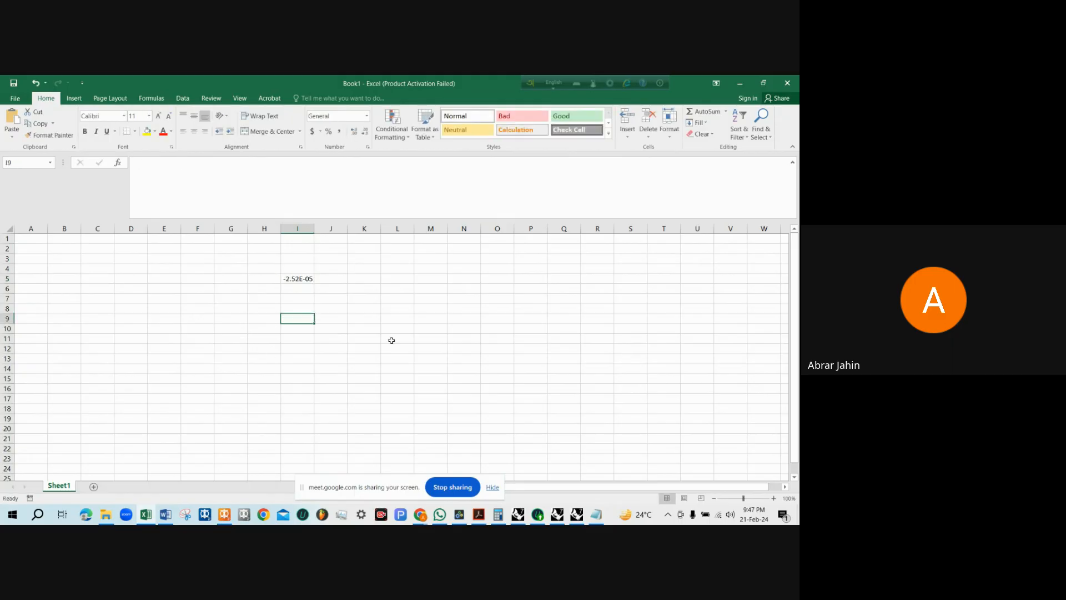
left_click(743, 85)
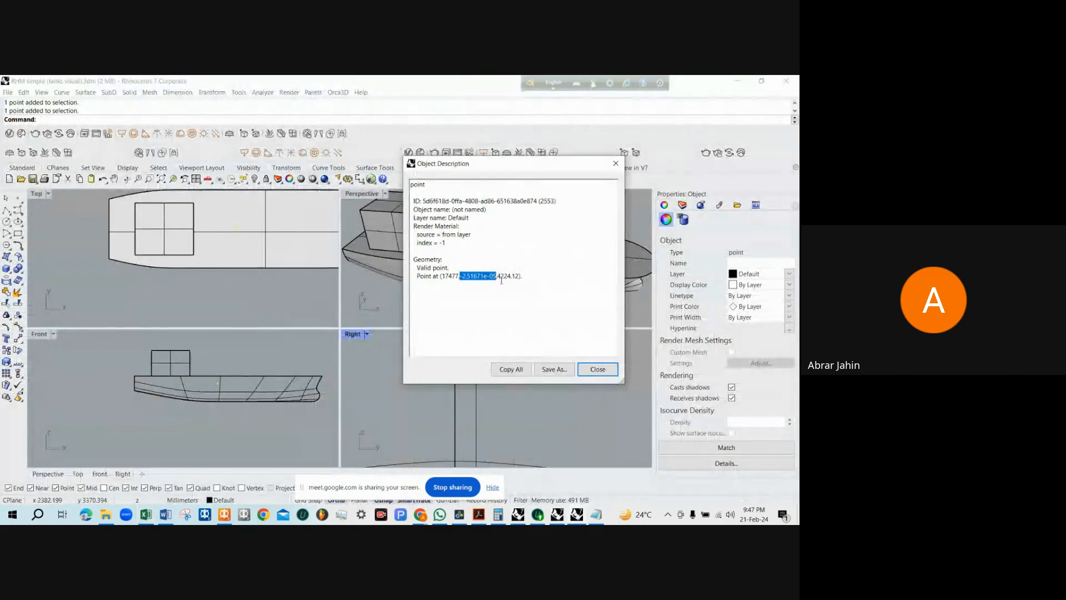
left_click(616, 164)
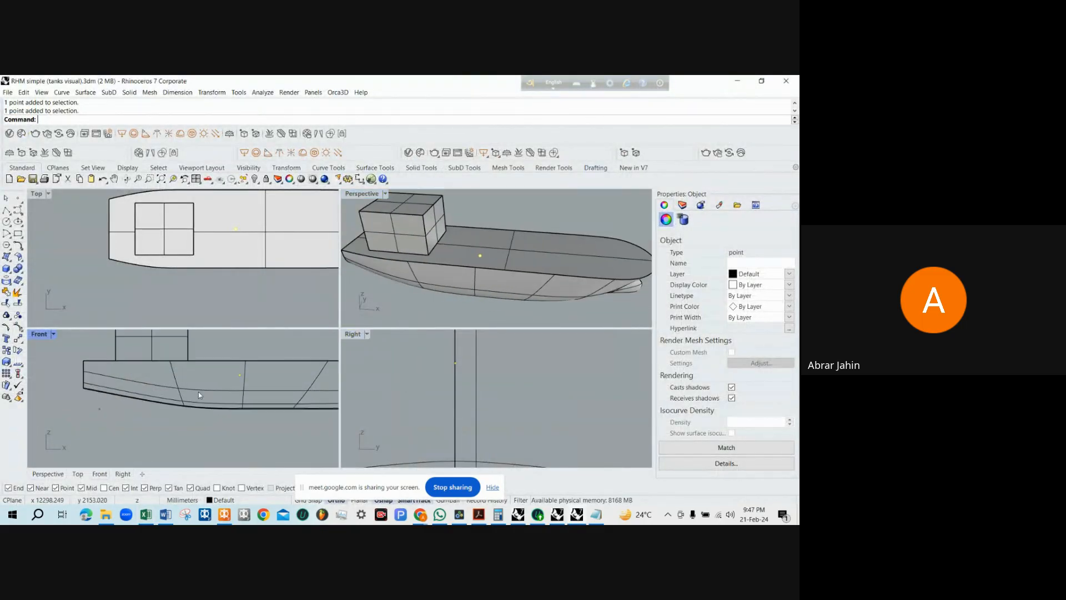
Examine the centroid point's position along the hull in the Front view and clear its selection
scroll(225, 365, "up", 3)
scroll(201, 386, "down", 3)
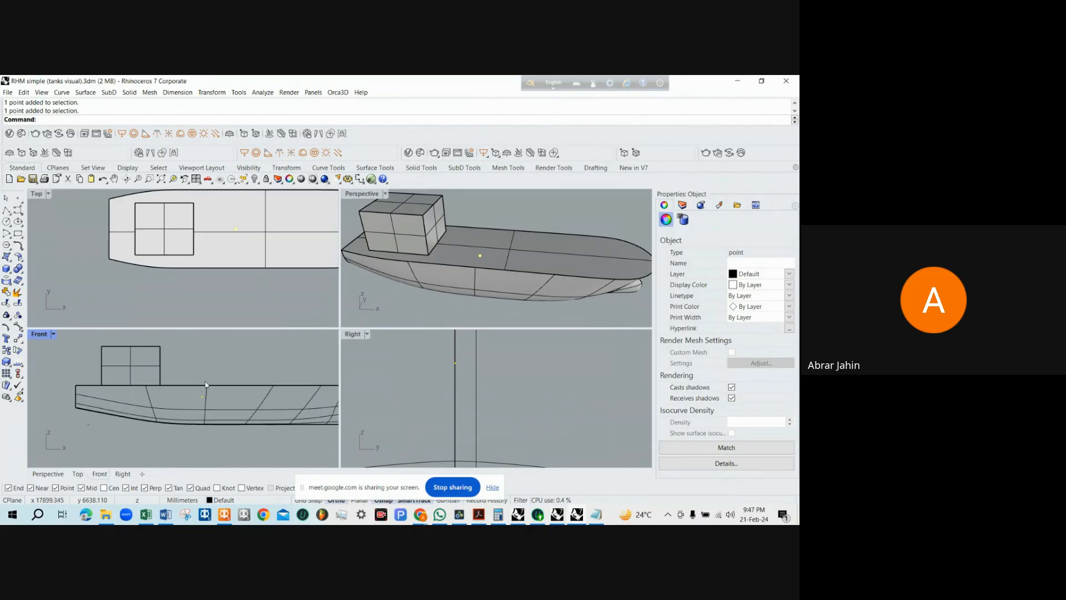
scroll(195, 397, "up", 3)
scroll(186, 403, "down", 3)
scroll(177, 410, "up", 2)
scroll(178, 409, "up", 2)
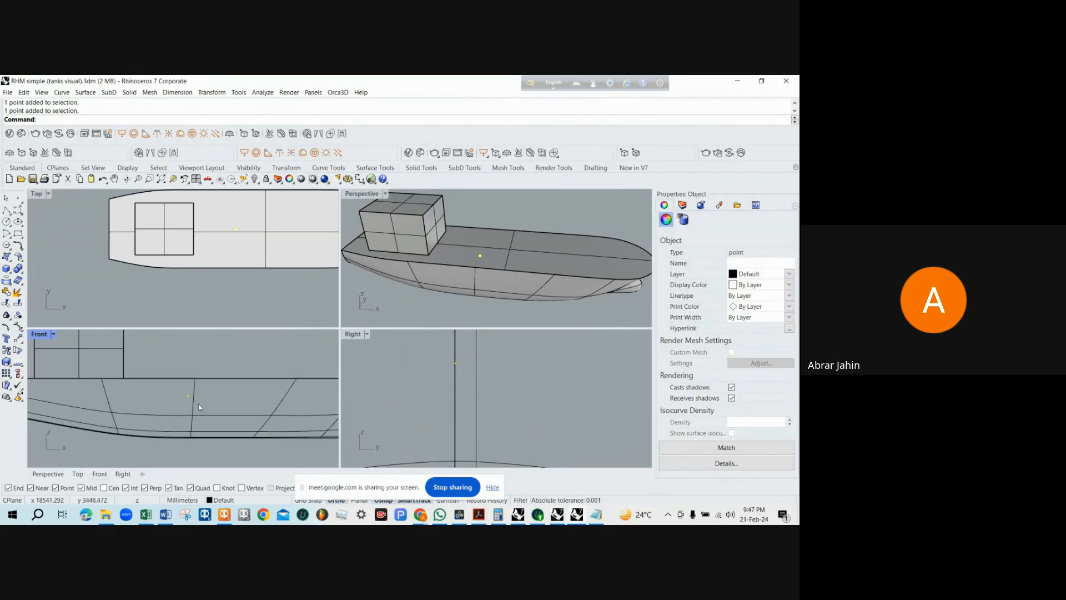
key("Escape")
scroll(179, 361, "down", 2)
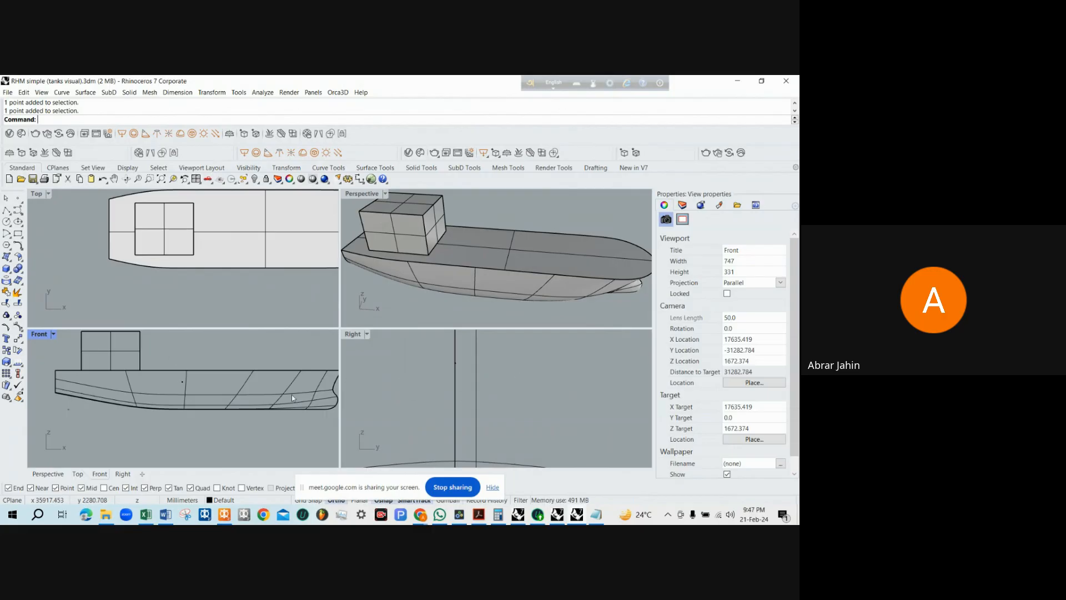
scroll(180, 387, "up", 2)
scroll(185, 382, "down", 4)
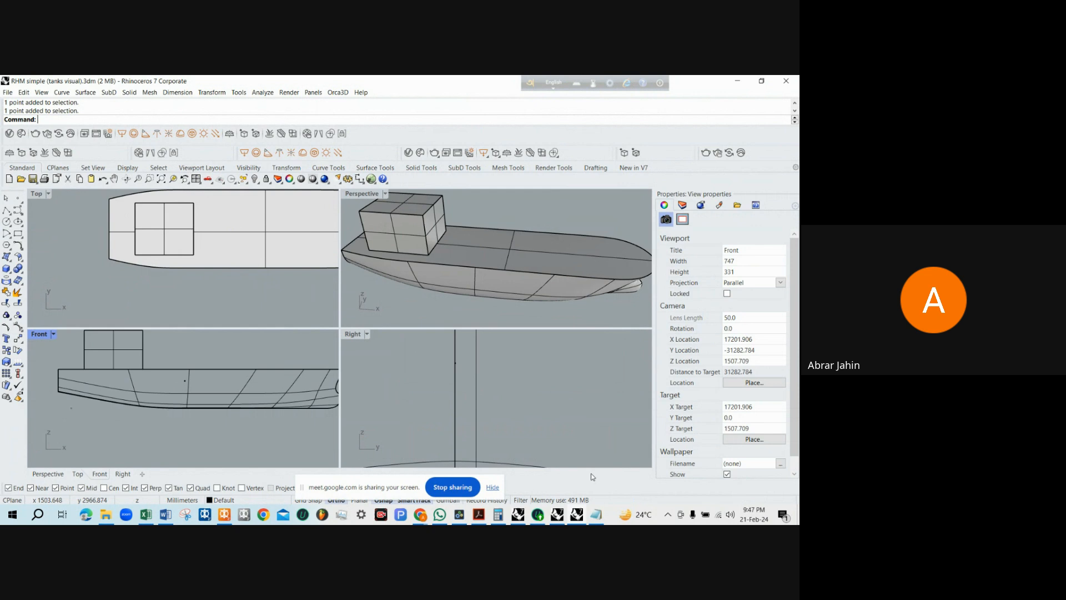
Open the Calculator and check the lightship mass result of 1118 × 0.22
key("ctrl+Tab")
key("ctrl+Tab")
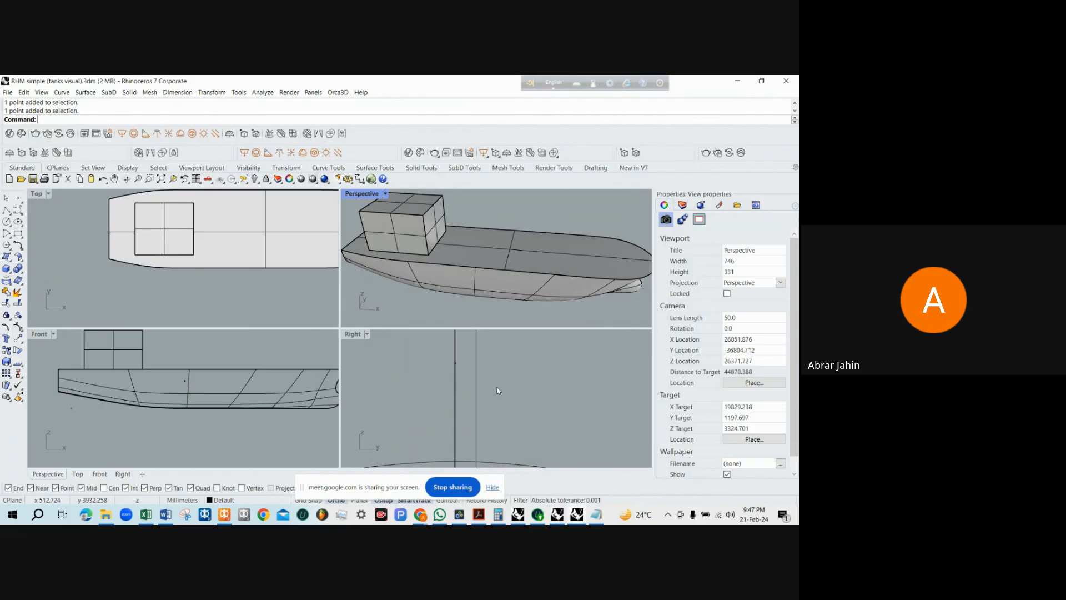
left_click(498, 514)
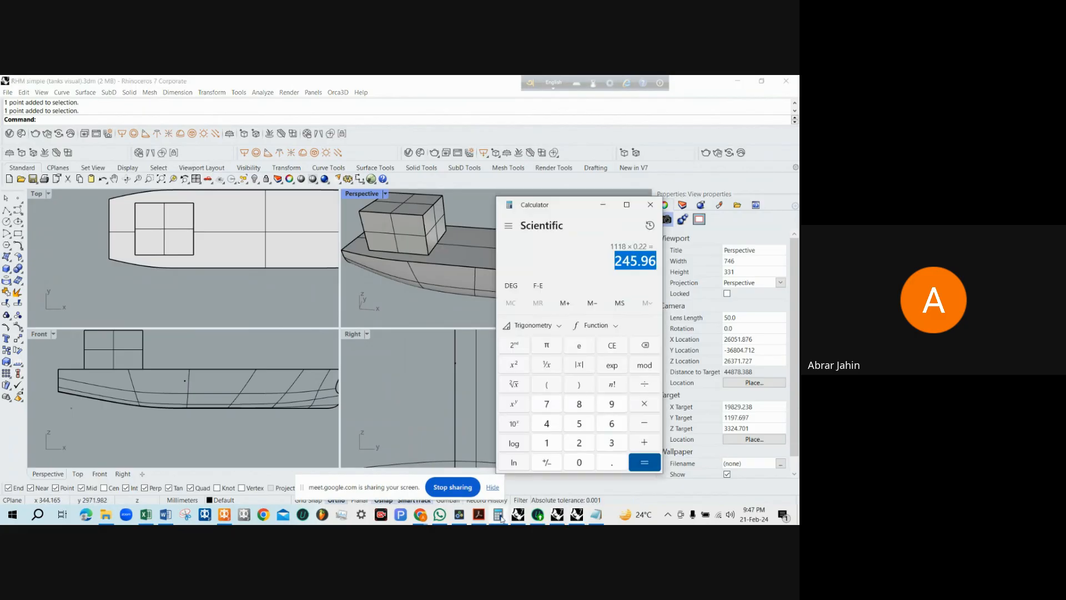
left_click(632, 261)
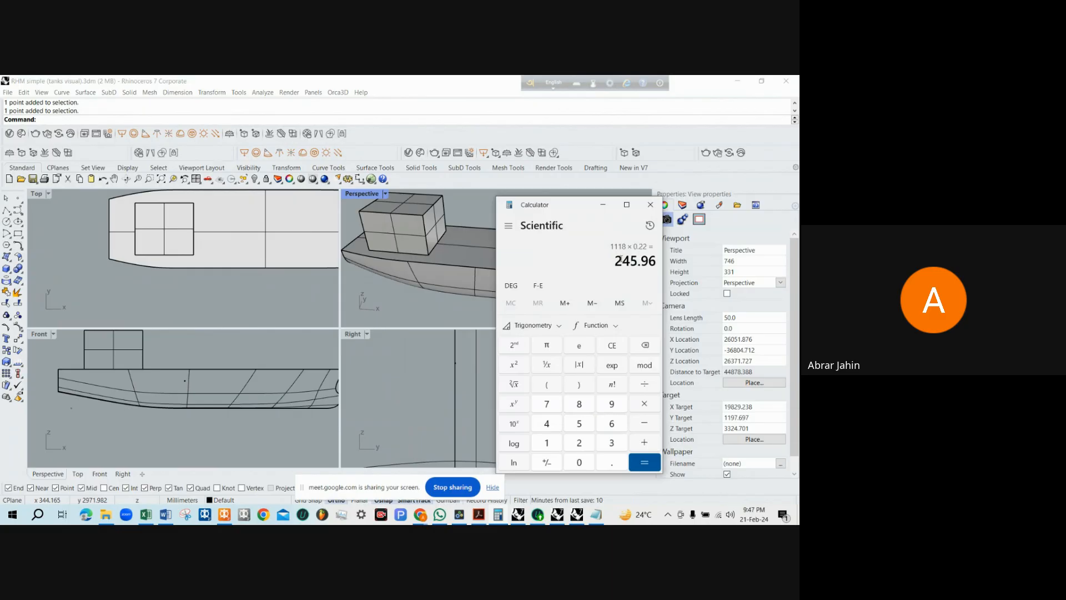
double_click(643, 261)
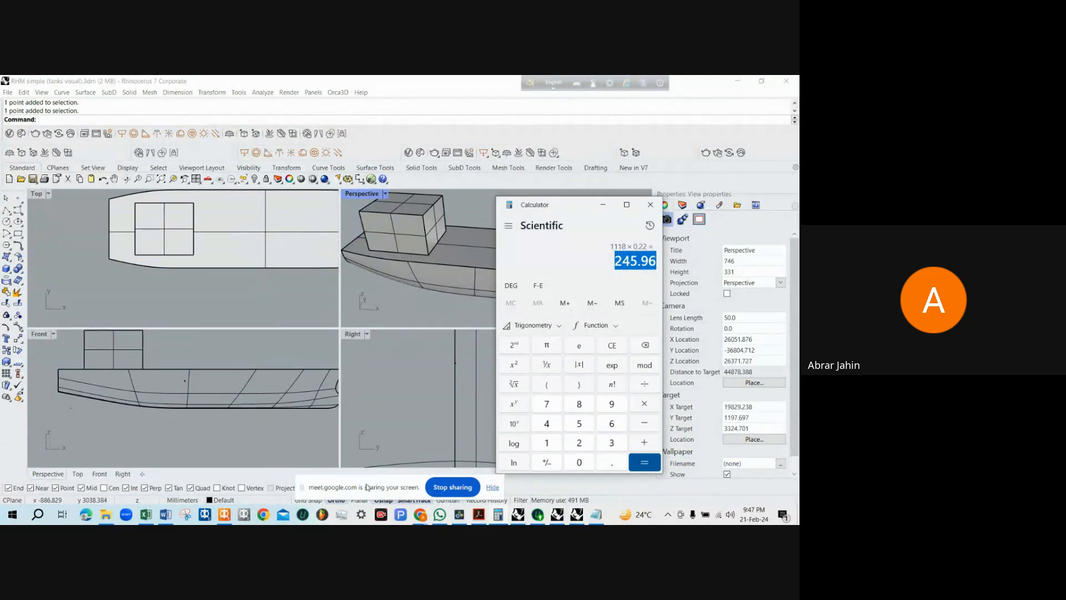
Switch to MAXSURF Stability and set the Lightship's longitudinal arm to 17 m and vertical arm to 4 m in the Loaded departure loadcase
left_click(224, 515)
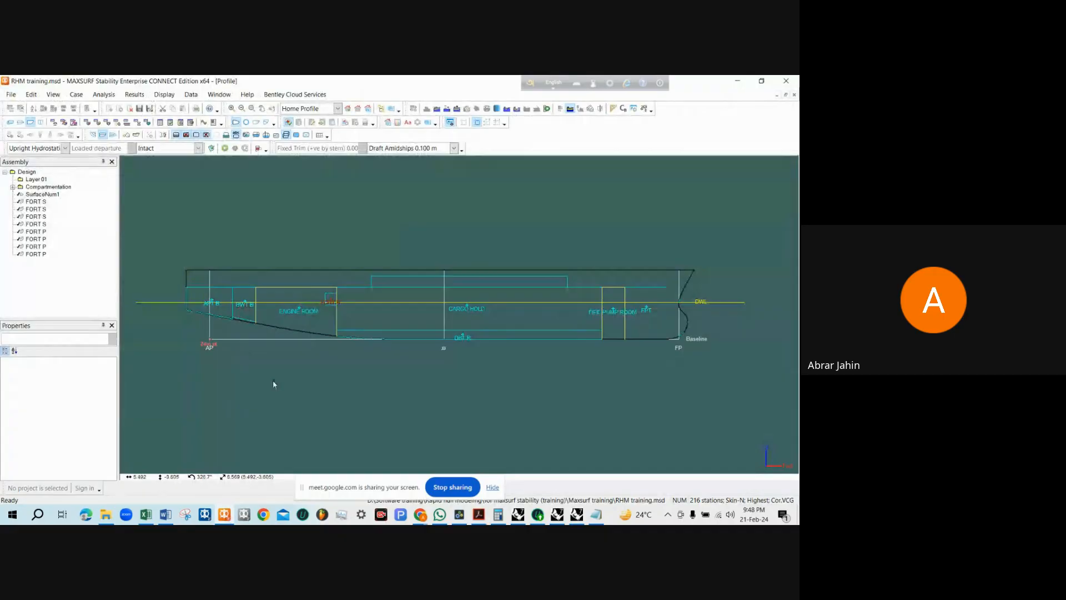
left_click(54, 122)
left_click(320, 174)
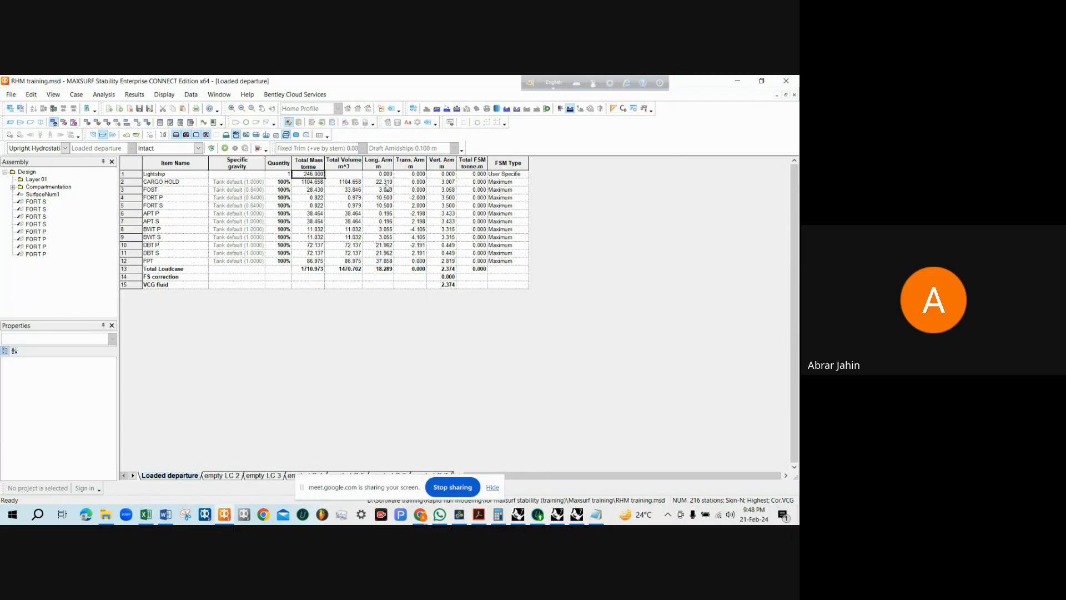
left_click(386, 174)
type("1")
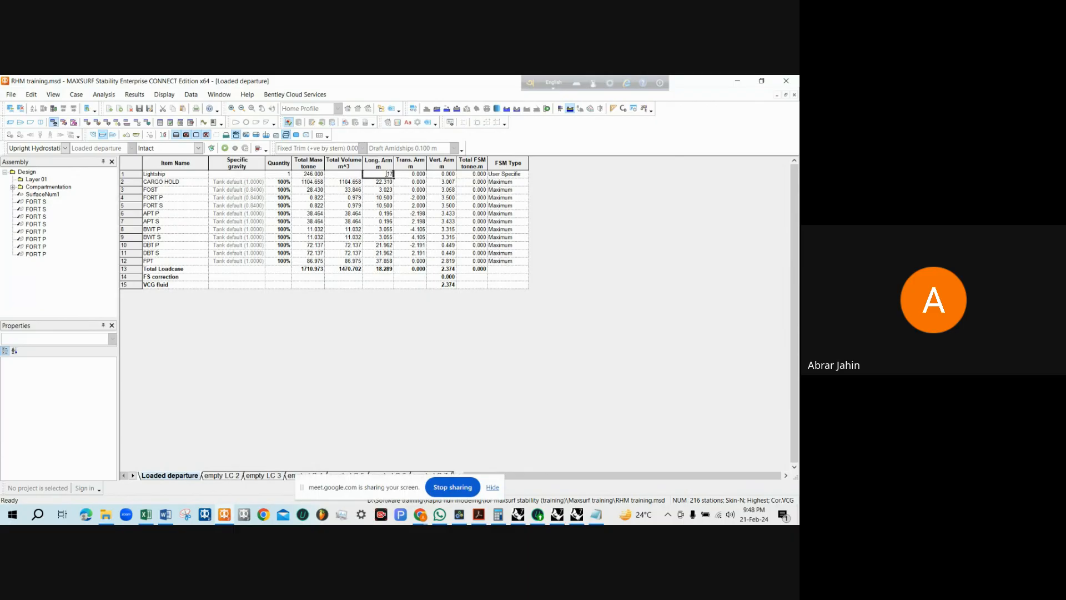
type("7")
key("Tab")
key("Tab")
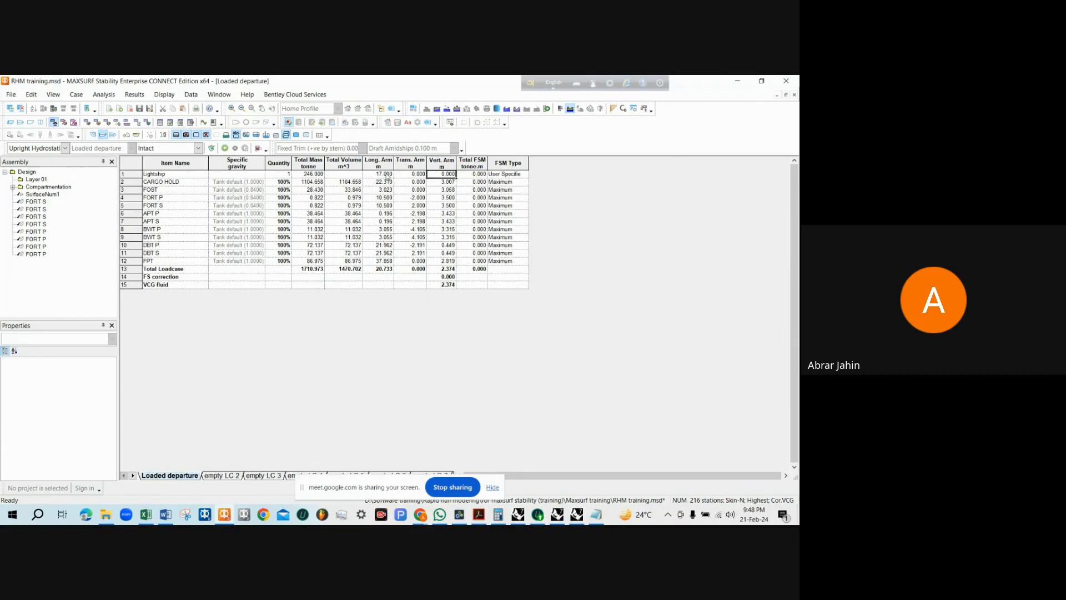
type("4")
key("Return")
Review the tank quantities, the total loadcase mass and the CARGO HOLD row in the loadcase table
left_click_drag(283, 181, 289, 262)
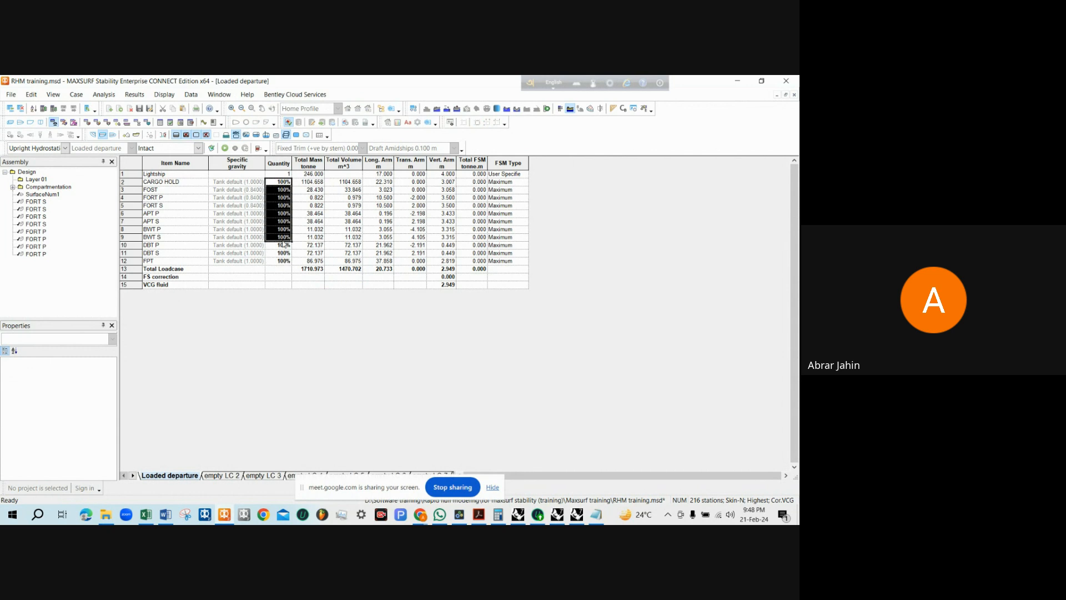
left_click_drag(287, 185, 283, 265)
left_click_drag(286, 185, 283, 263)
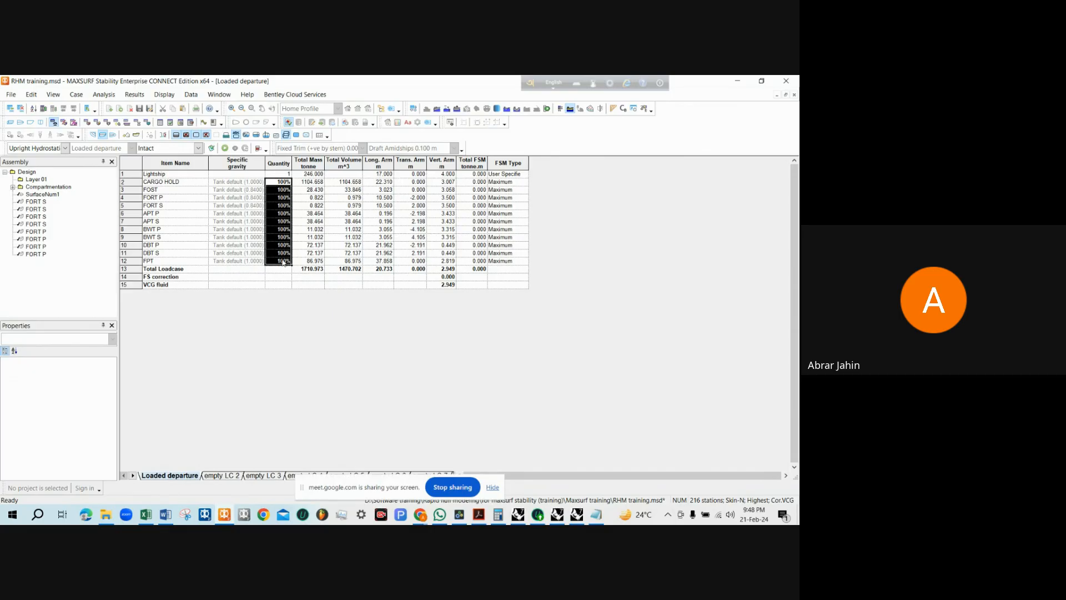
left_click(308, 162)
left_click(310, 269)
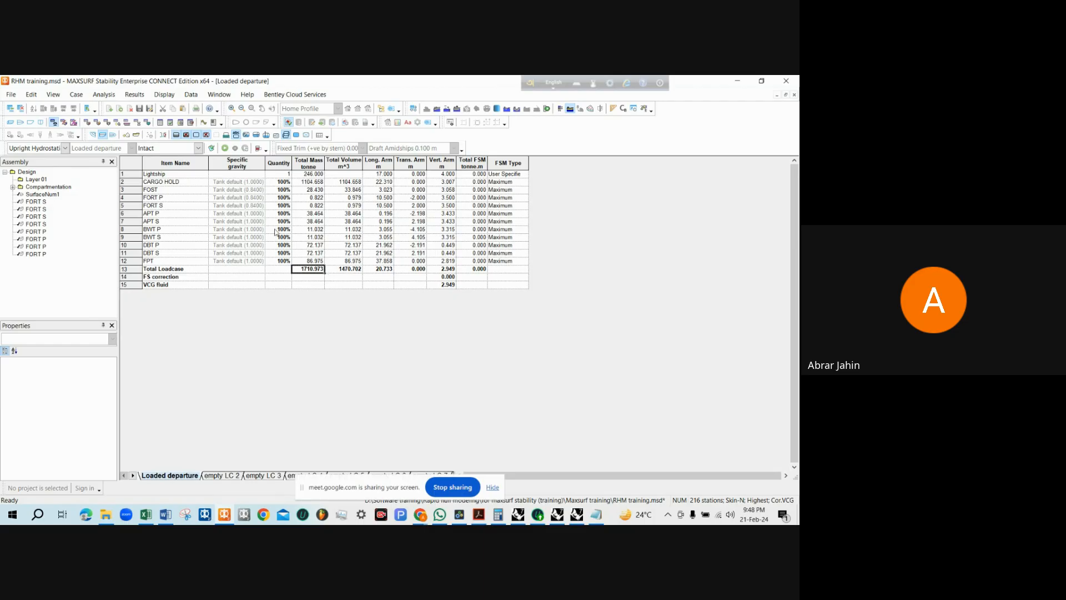
left_click(161, 192)
left_click(166, 183)
left_click(287, 183)
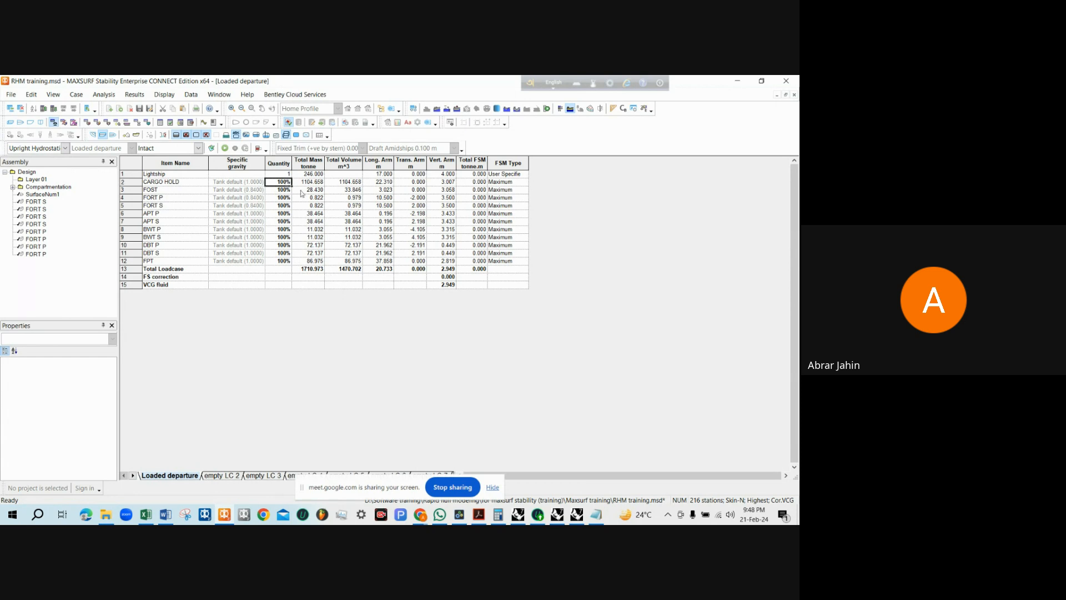
Set the specific gravity of the CARGO HOLD to 0.641
left_click(254, 185)
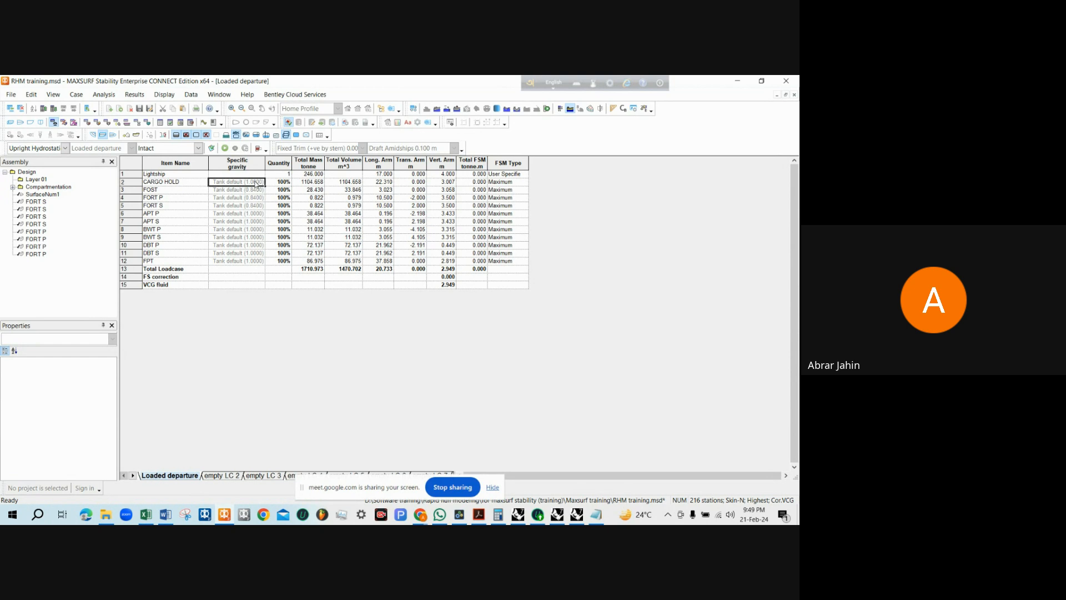
left_click(256, 181)
type("0.641")
key("Return")
key("Right")
key("Left")
key("Down")
key("Up")
key("Down")
key("Down")
key("Down")
key("Up")
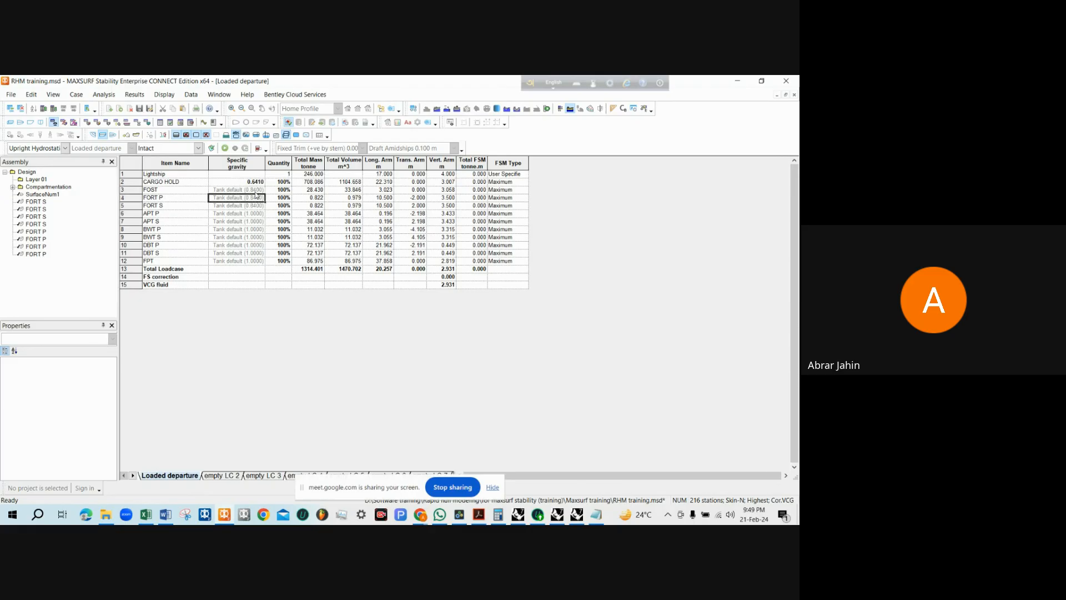
key("Up")
Review which tanks from APT P to FPT share the same default specific gravity
left_click_drag(264, 192, 240, 265)
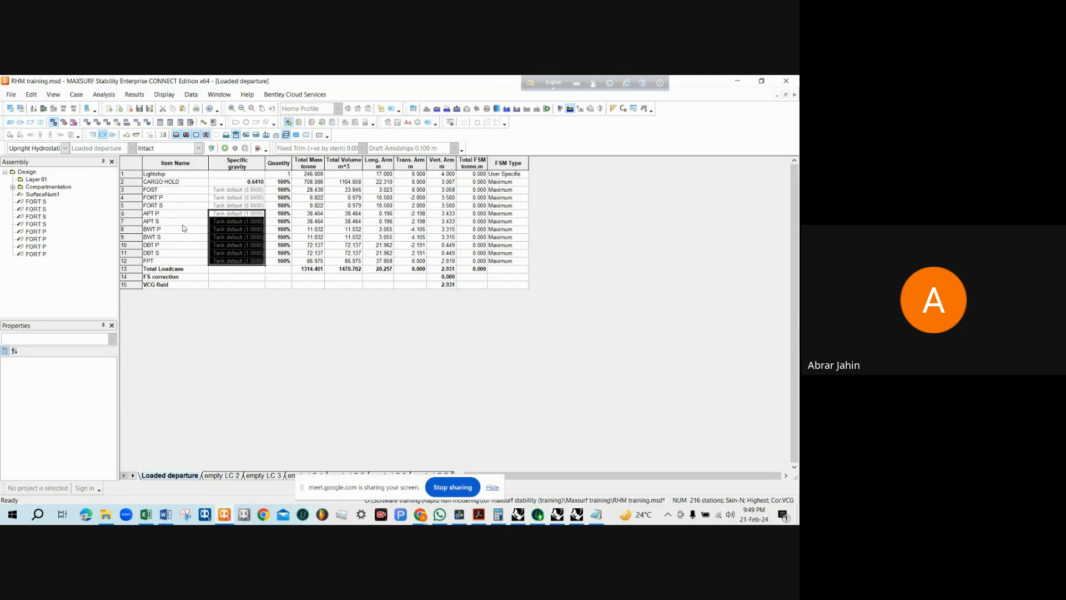
left_click(233, 238)
left_click(253, 222)
left_click(254, 215)
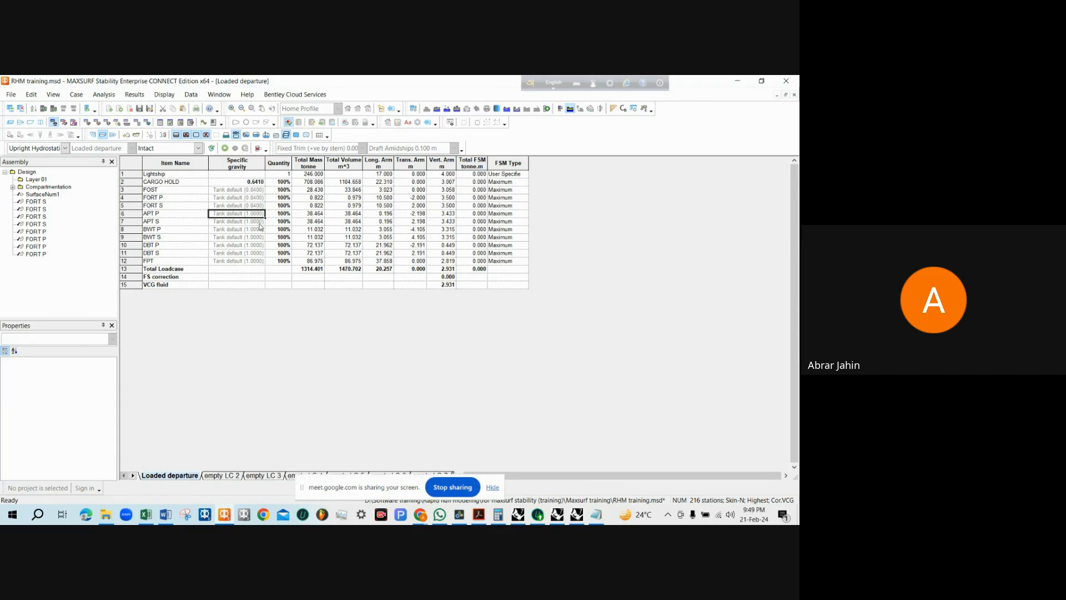
left_click(161, 215)
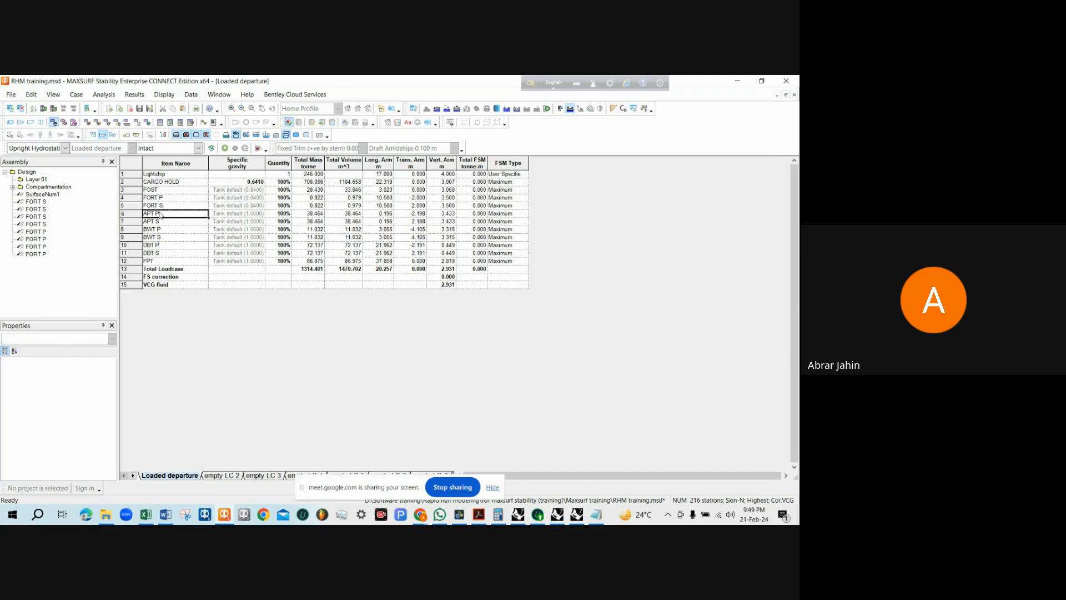
left_click(163, 221)
left_click(164, 228)
left_click(164, 239)
left_click(167, 245)
left_click(167, 253)
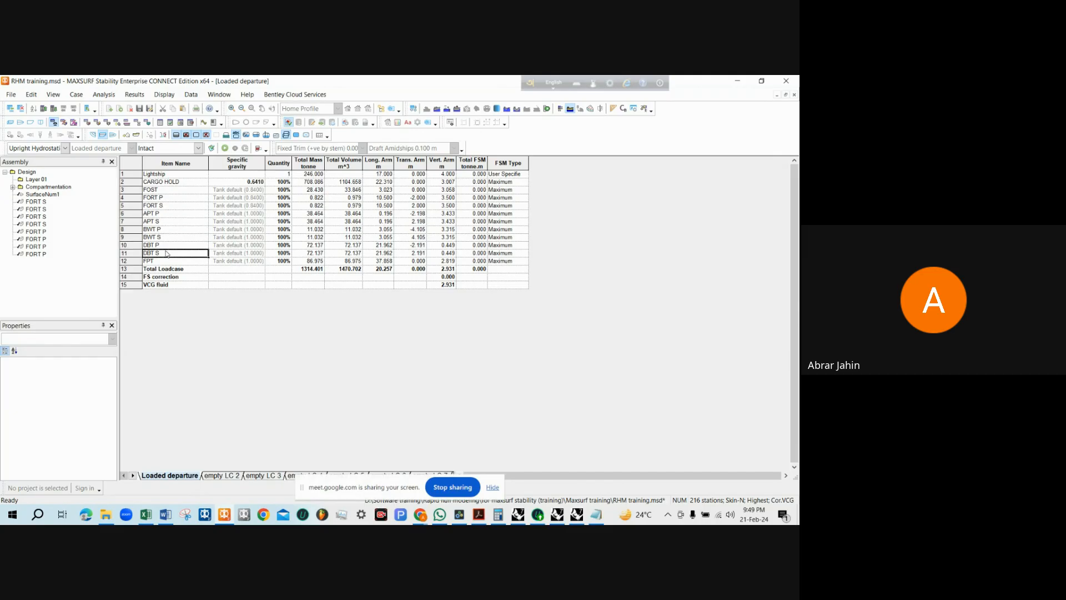
left_click(169, 260)
Go through the default specific gravity of each tank from FORT P to FPT and select the values from FOST to FPT
left_click(260, 198)
left_click(260, 205)
left_click(259, 214)
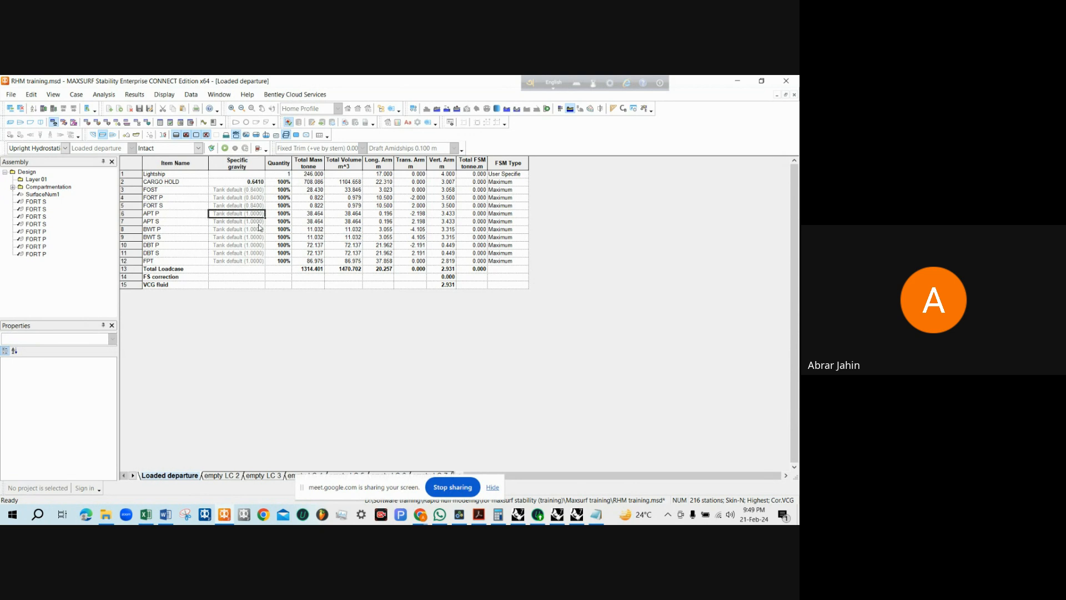
left_click(258, 221)
left_click(259, 229)
left_click(258, 237)
left_click(258, 245)
left_click(258, 253)
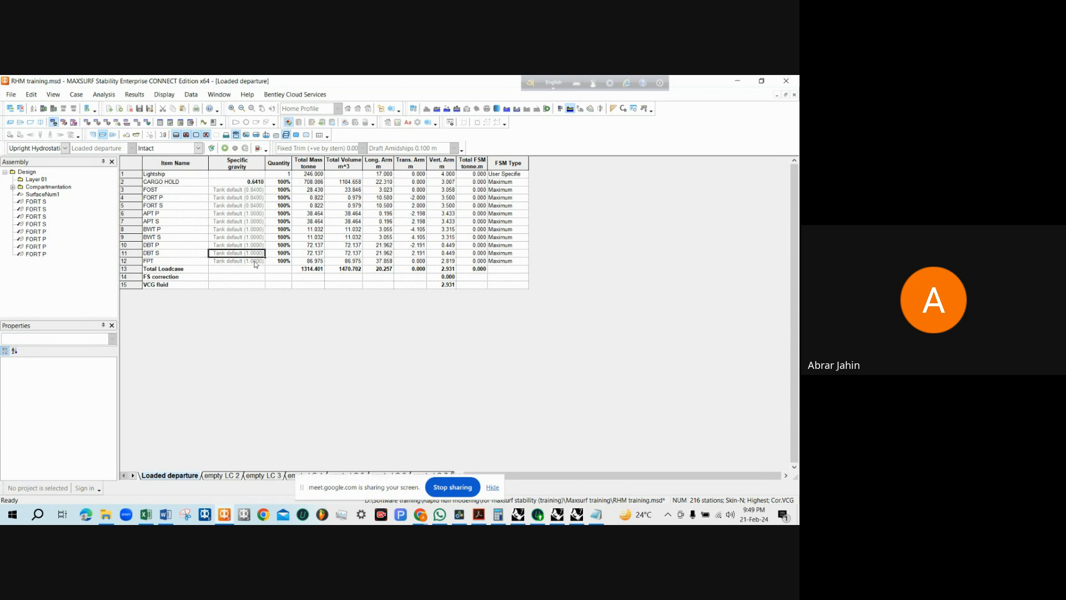
left_click(257, 261)
left_click_drag(253, 190, 264, 262)
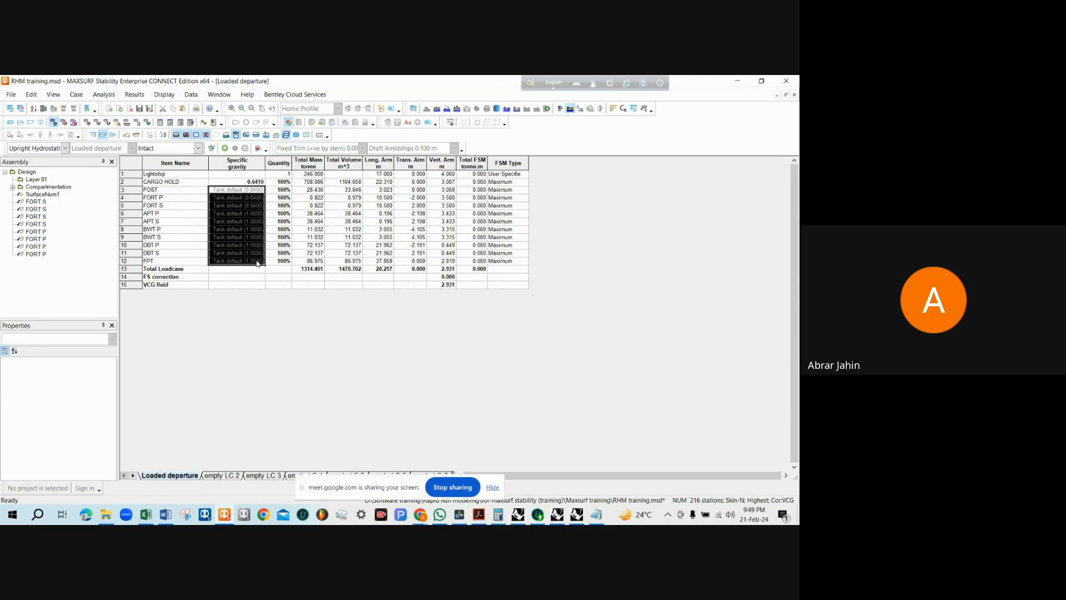
Recheck the specific gravities of the APT, BWT, DBT and FPT tanks and select the cells from APT P to FPT
left_click(254, 221)
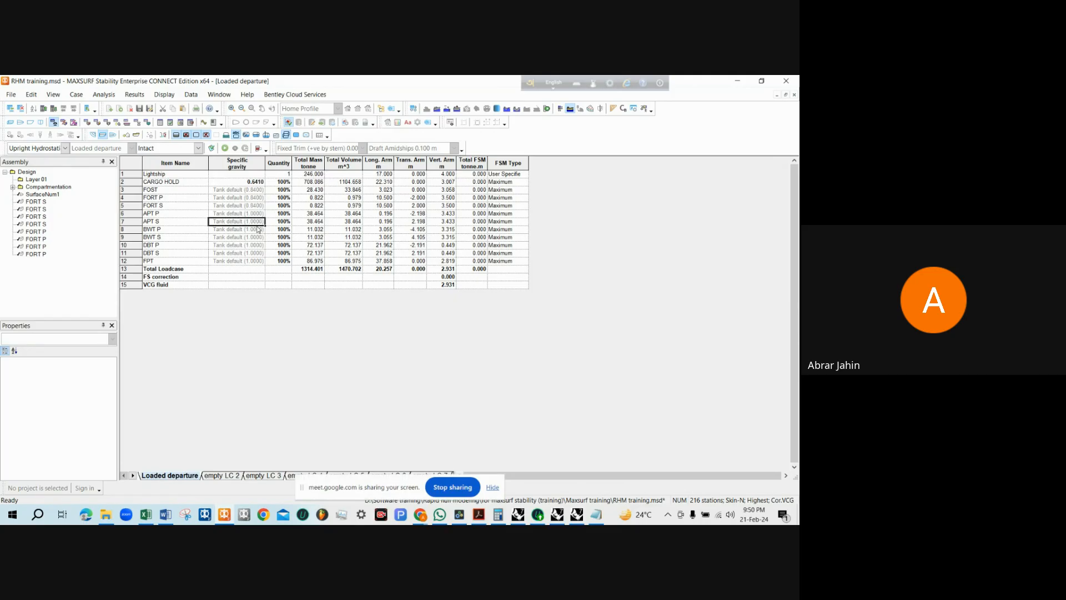
key("Down")
key("Down")
key("Down")
key("Down")
key("Down")
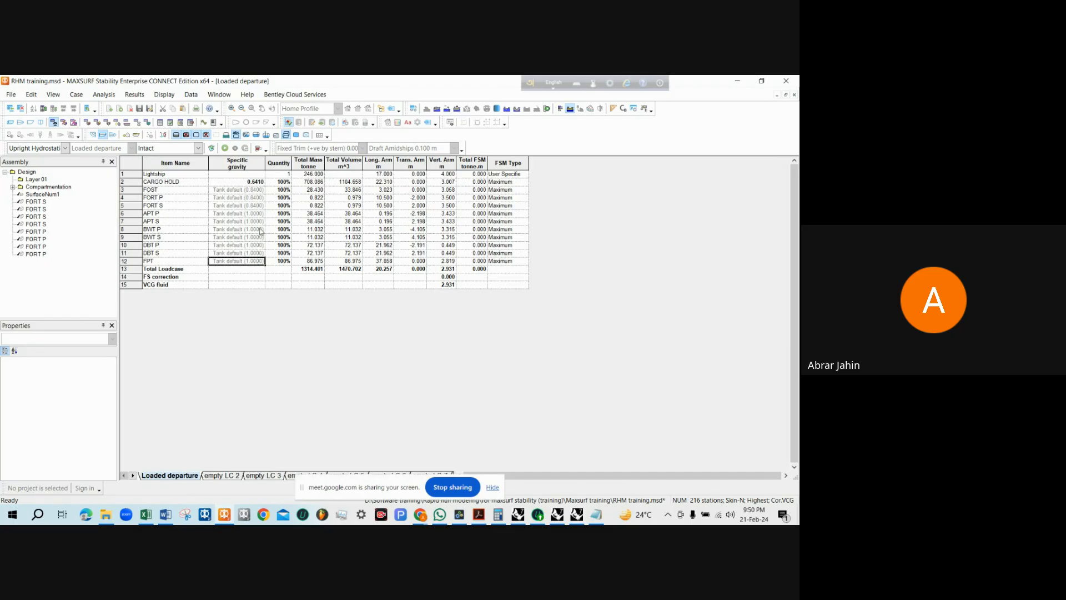
left_click(257, 229)
left_click_drag(255, 230, 255, 261)
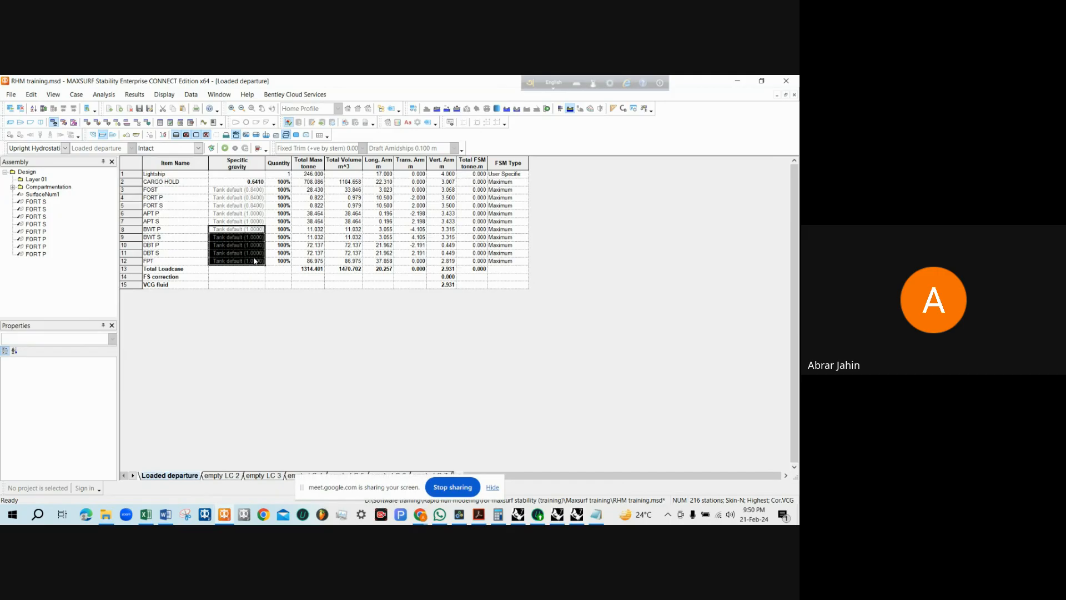
left_click(252, 214)
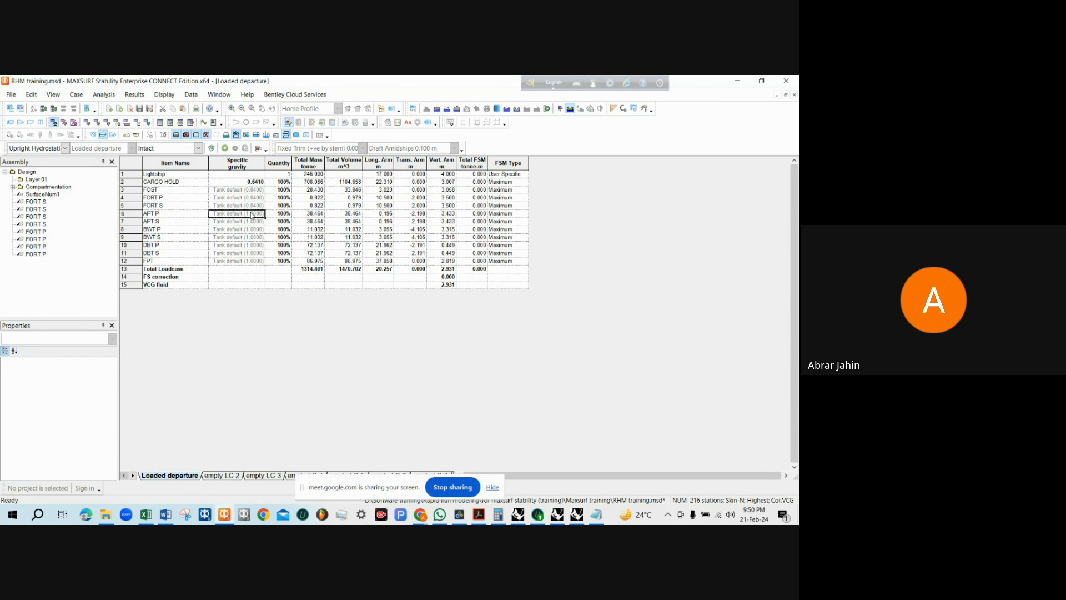
left_click(251, 223)
left_click_drag(253, 214, 254, 265)
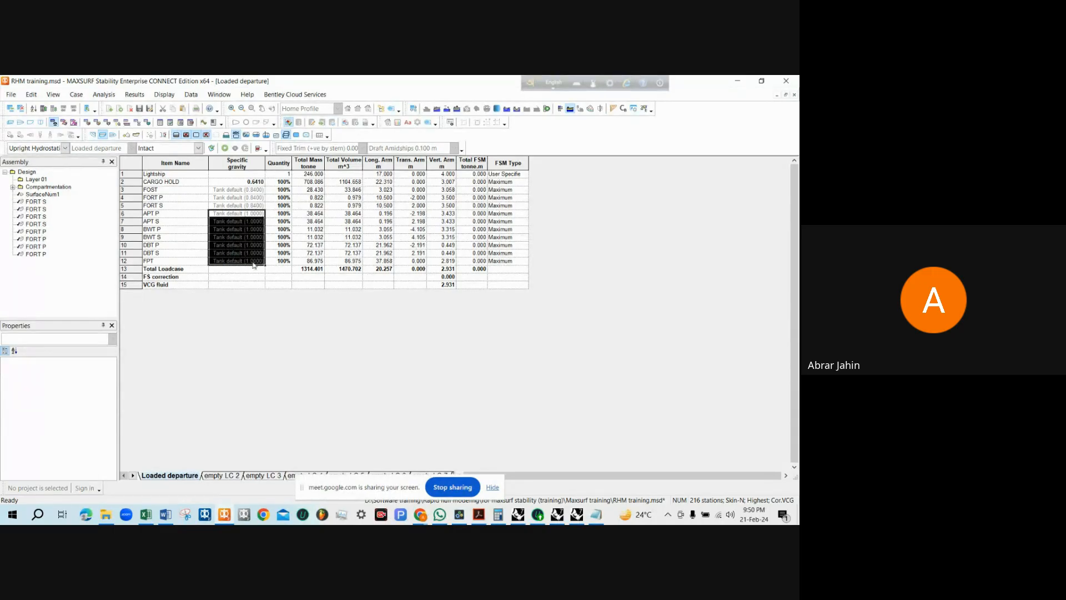
Examine the tank specific gravities and the fill quantities from FOST downwards, including the FOST and FORT fuel tank rows
left_click(254, 221)
left_click(255, 237)
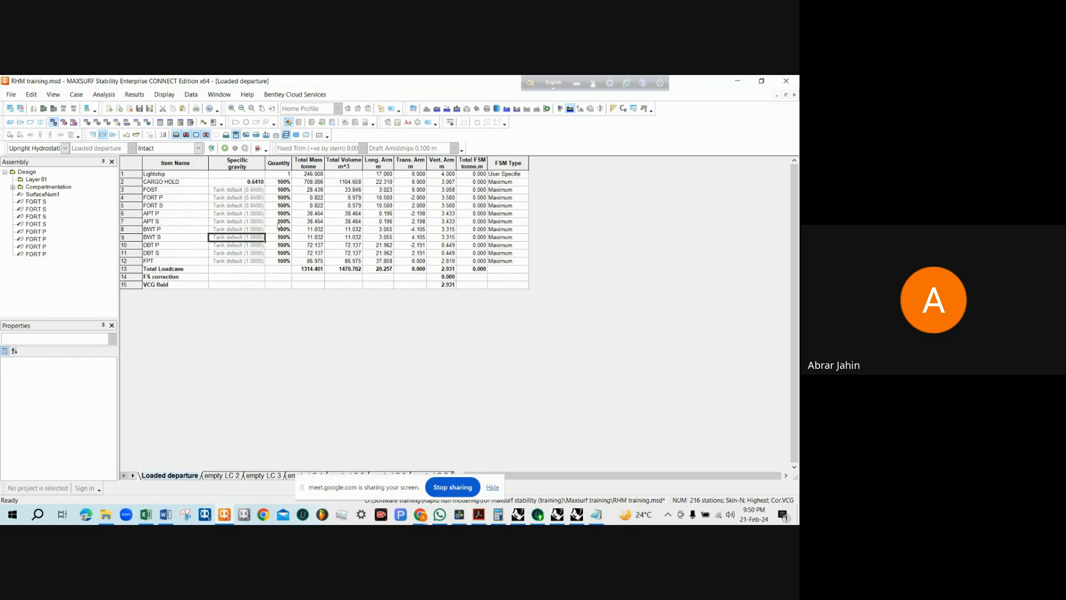
left_click(284, 197)
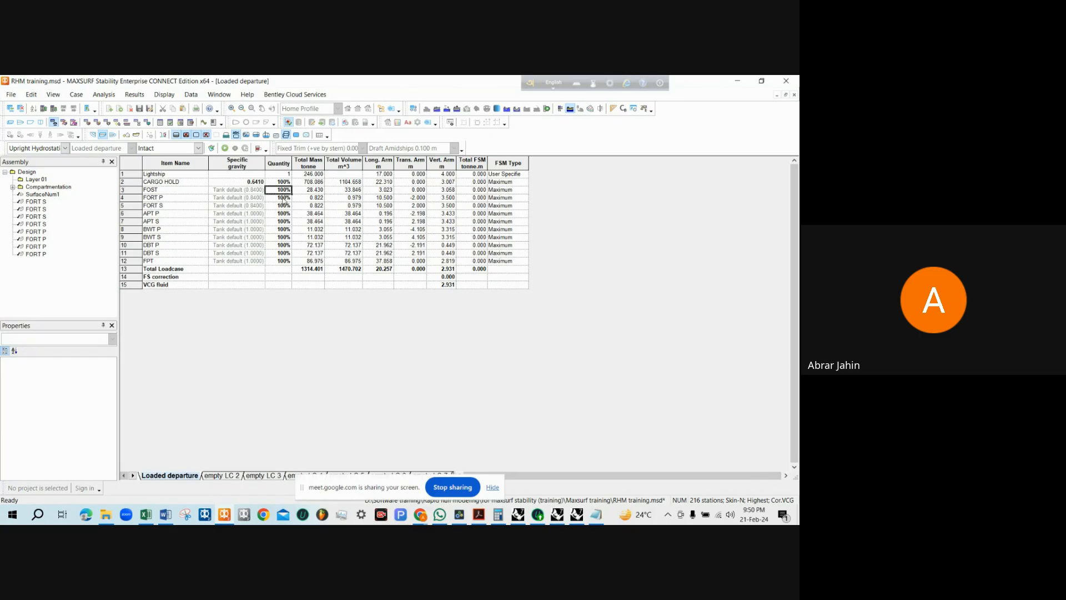
key("Down")
key("Down")
key("Down")
key("Down")
key("Down")
key("Down")
key("Down")
key("Down")
left_click_drag(160, 190, 163, 206)
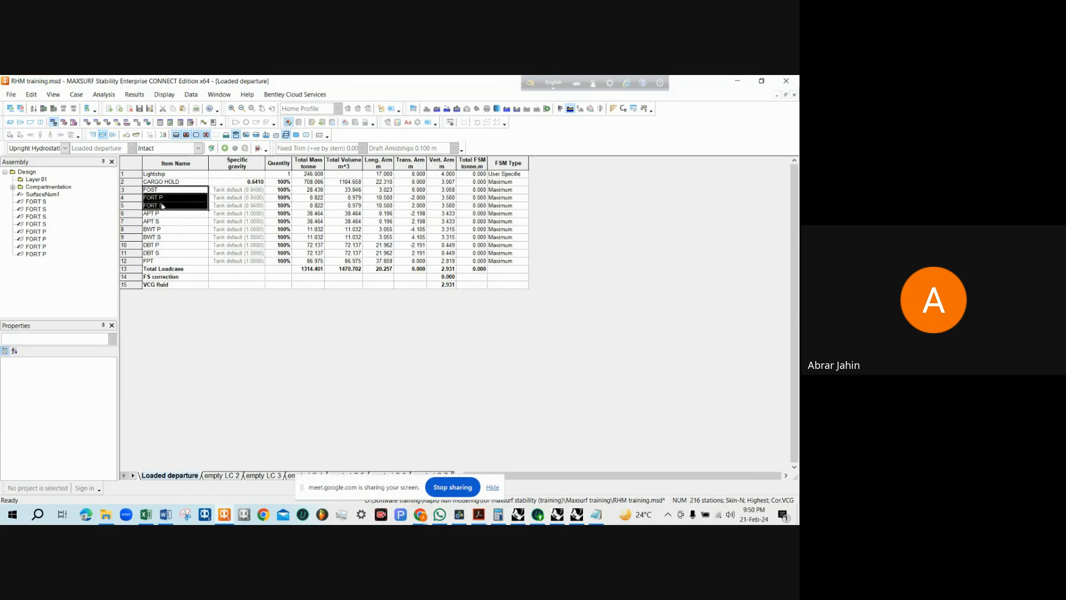
left_click(246, 198)
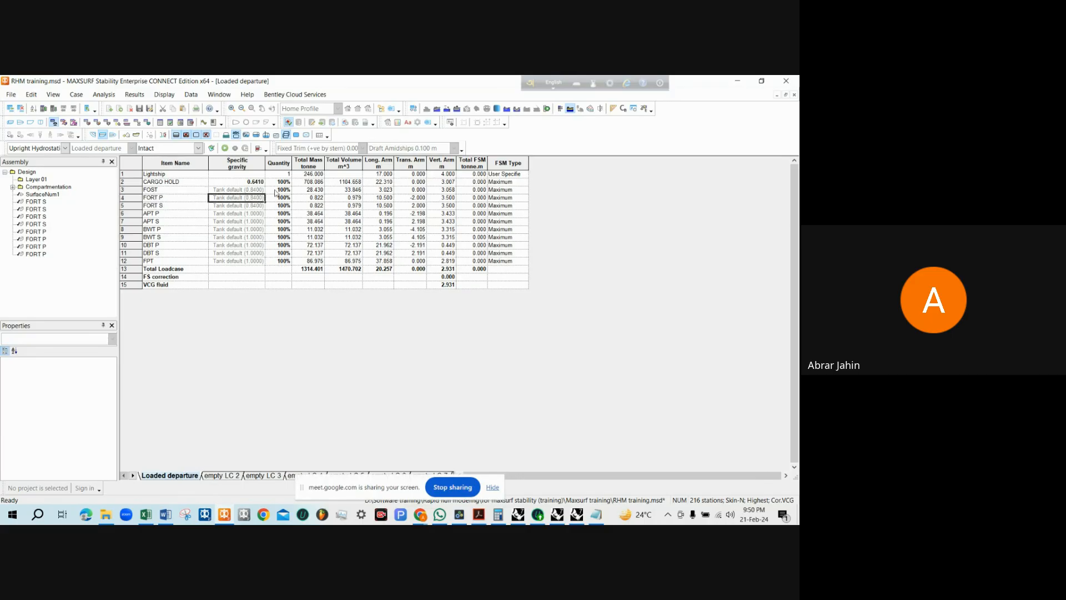
key("Up")
Add a loadcase row between Lightship and CARGO HOLD and name it SUBTOTAL
left_click(132, 183)
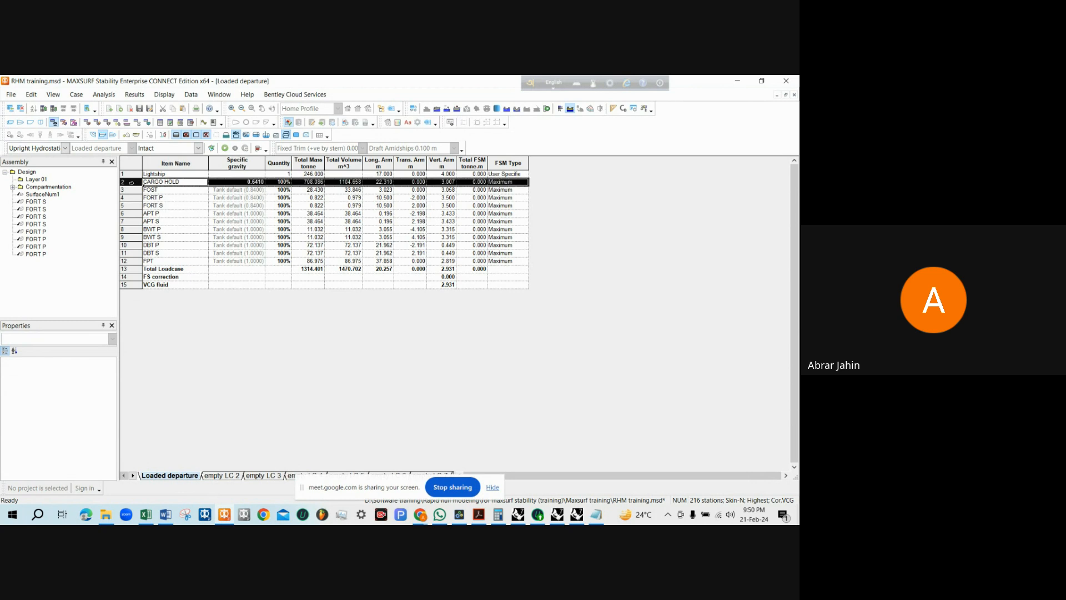
key("Insert")
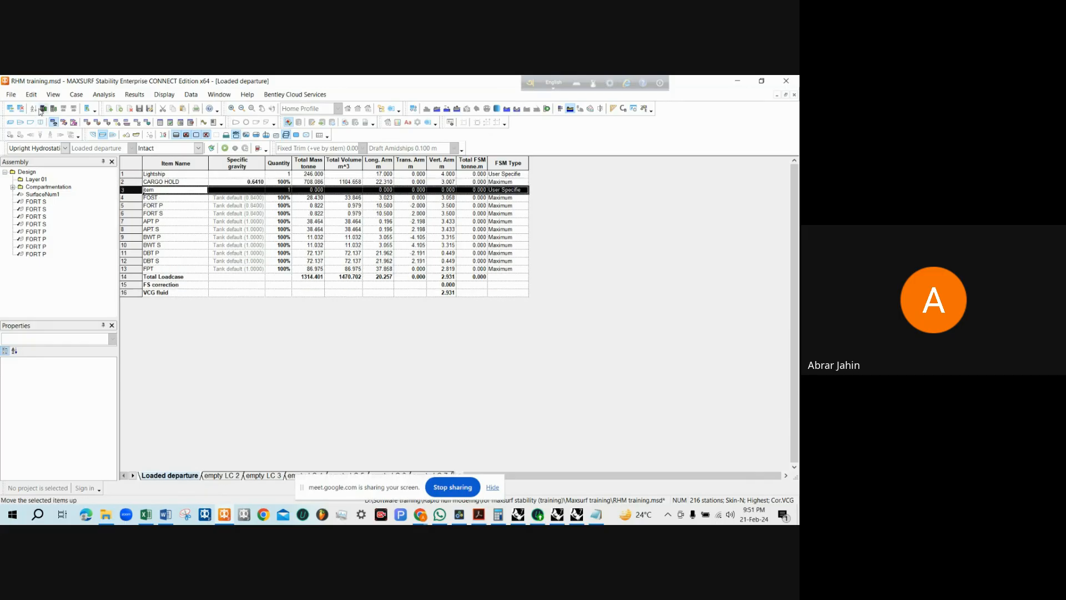
left_click(43, 108)
double_click(165, 183)
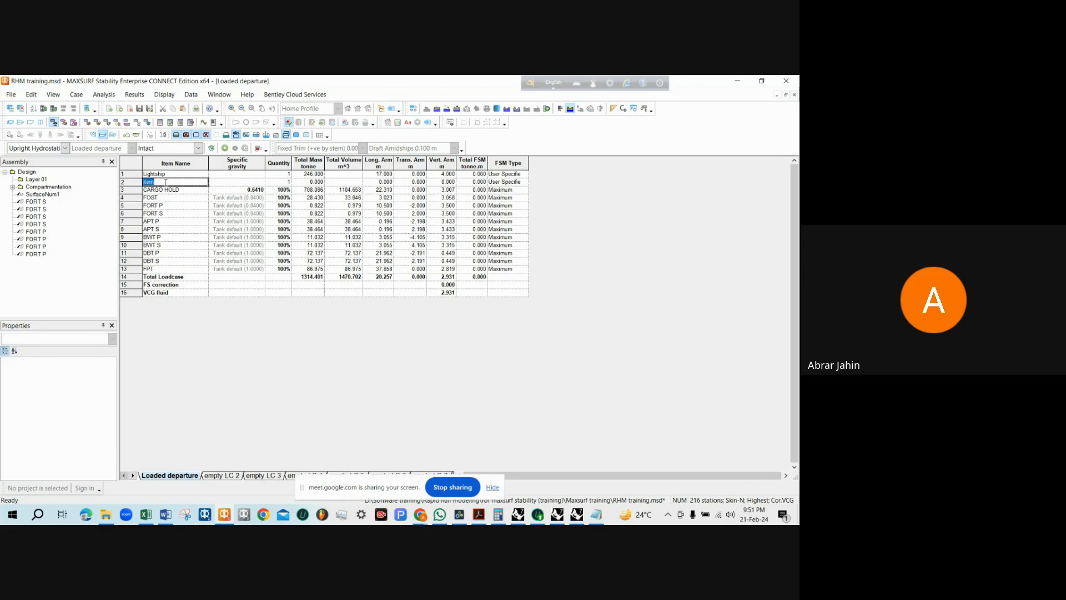
type("S")
key("BackSpace")
key("BackSpace")
key("BackSpace")
type("SUBTOT")
key("Return")
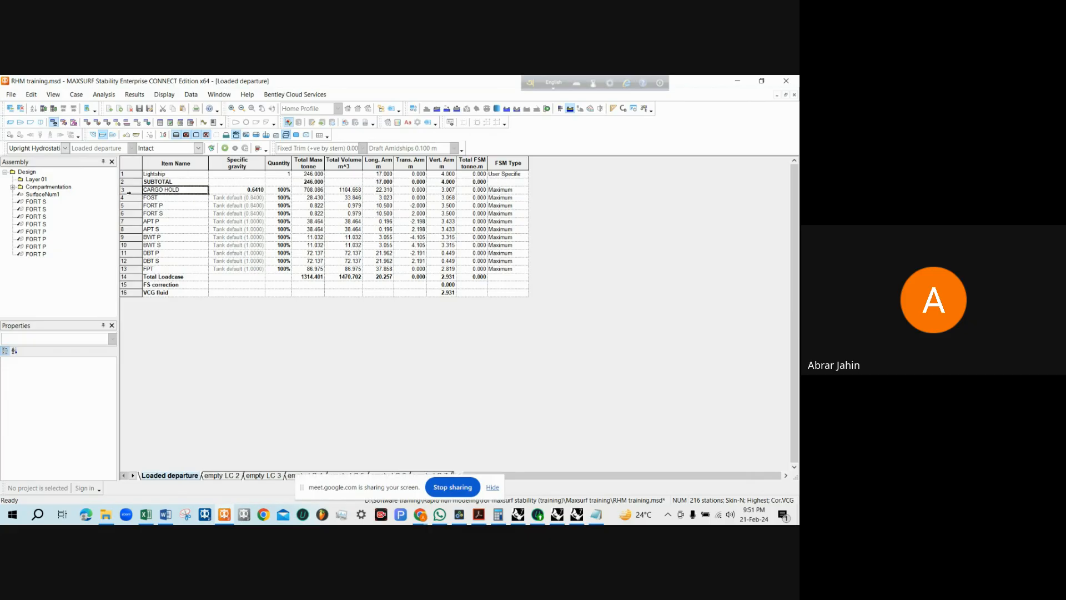
Add a loadcase row directly below CARGO HOLD and name it SUBTOTAL
left_click(128, 194)
key("Insert")
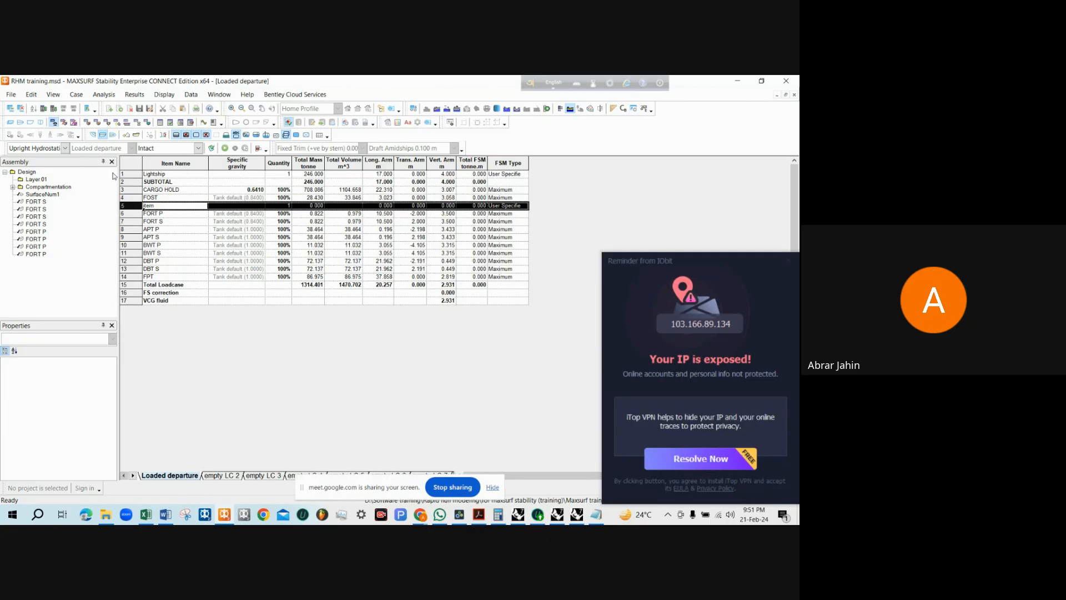
left_click(54, 108)
left_click(157, 198)
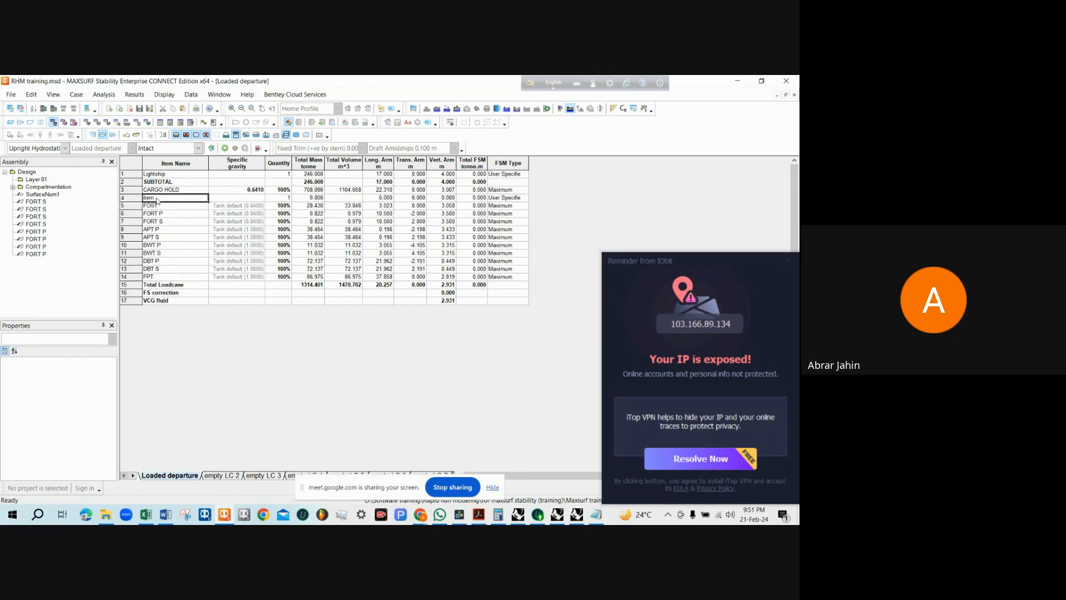
type("SUBTOTAL")
left_click(186, 210)
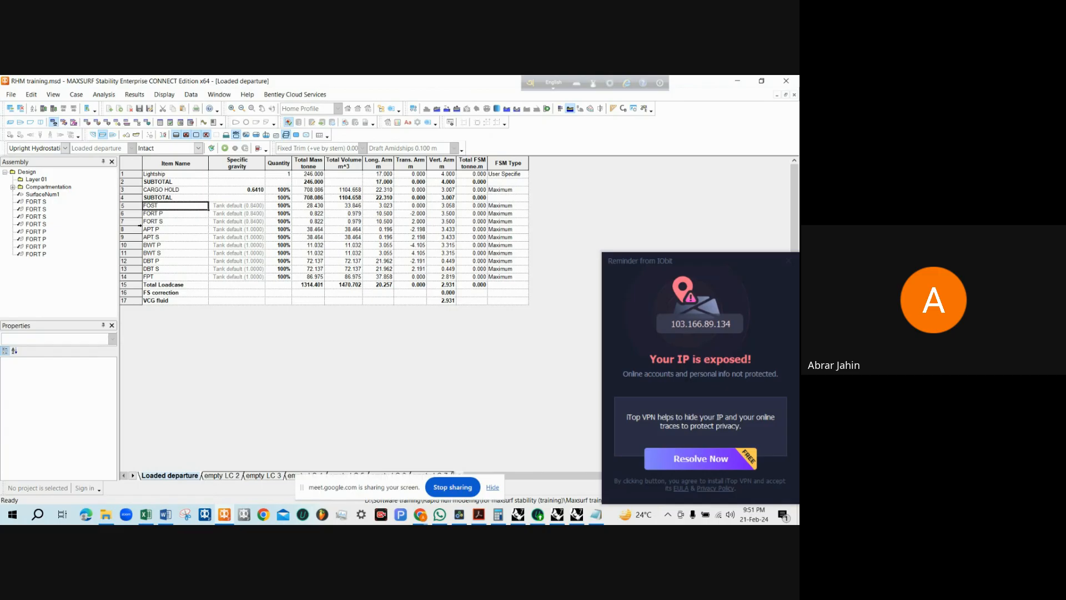
Add a loadcase row below the FORT S fuel tank and name it SUBTOTAL
left_click(133, 222)
key("Insert")
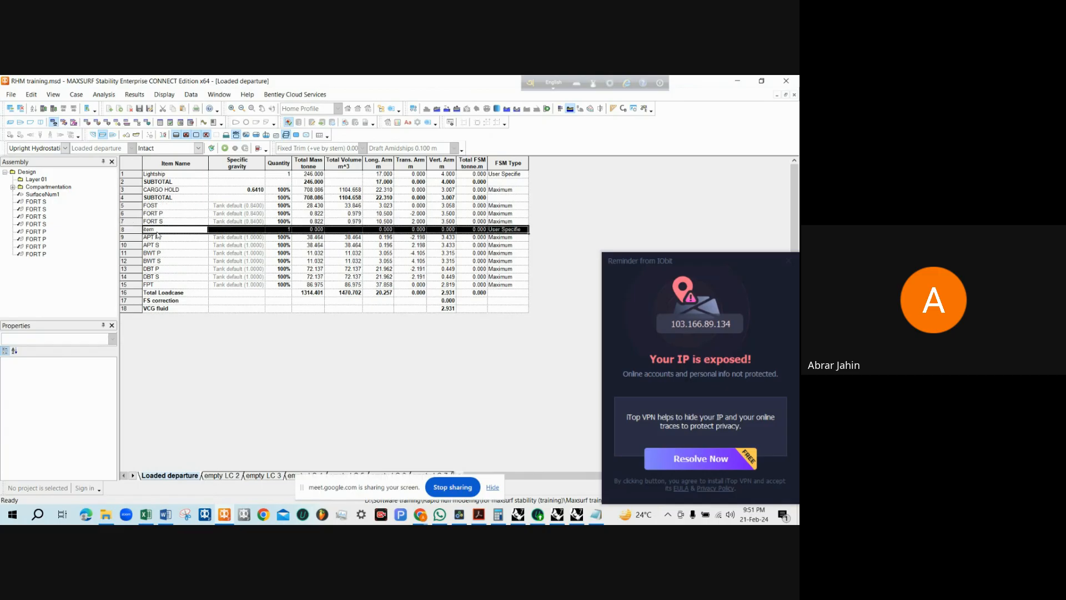
left_click(160, 230)
type("SUBTOTAL")
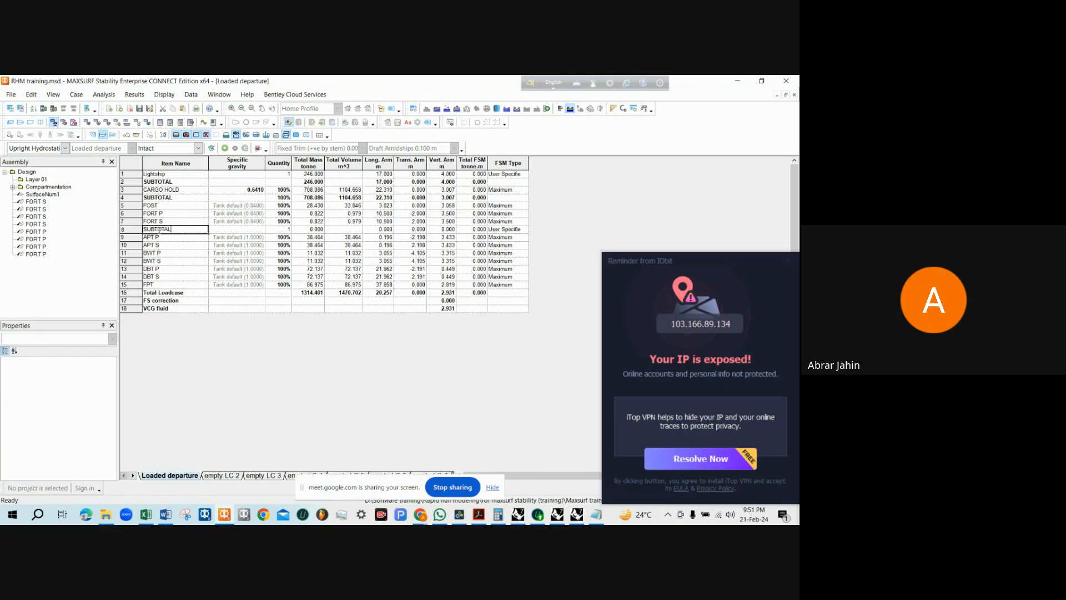
key("Return")
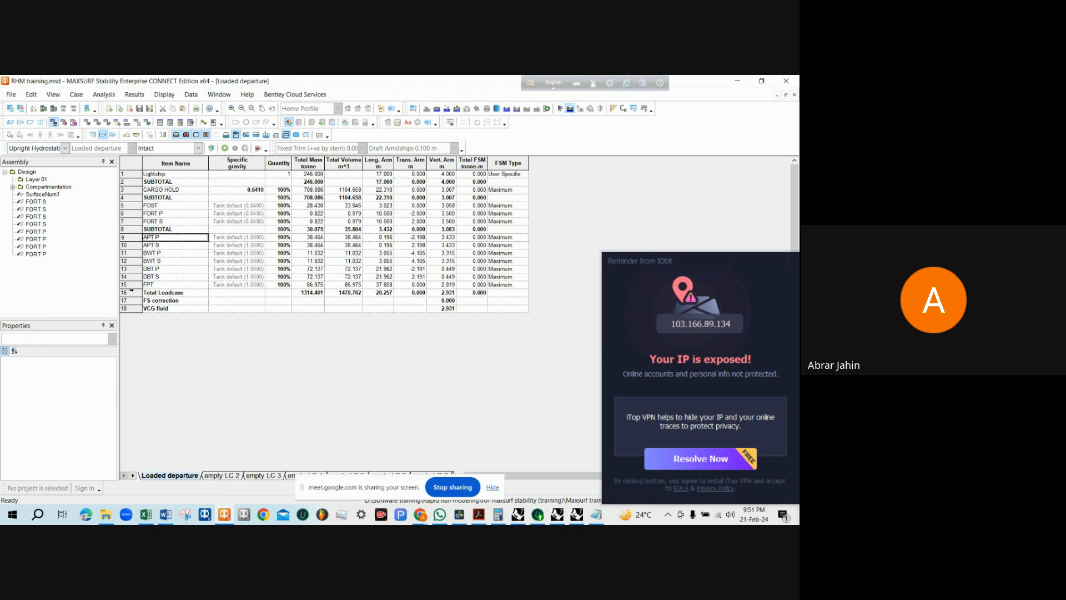
Add a loadcase row below FPT named SUBTOTAL and dismiss the VPN pop-up
left_click(145, 285)
key("Insert")
left_click(161, 293)
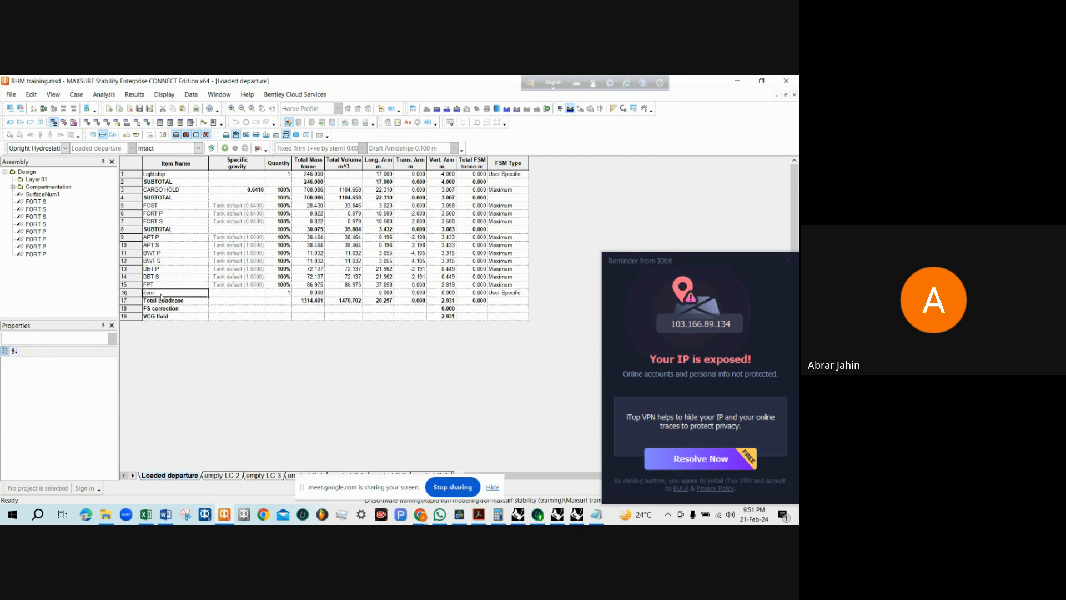
type("SUBTOTAL")
key("Return")
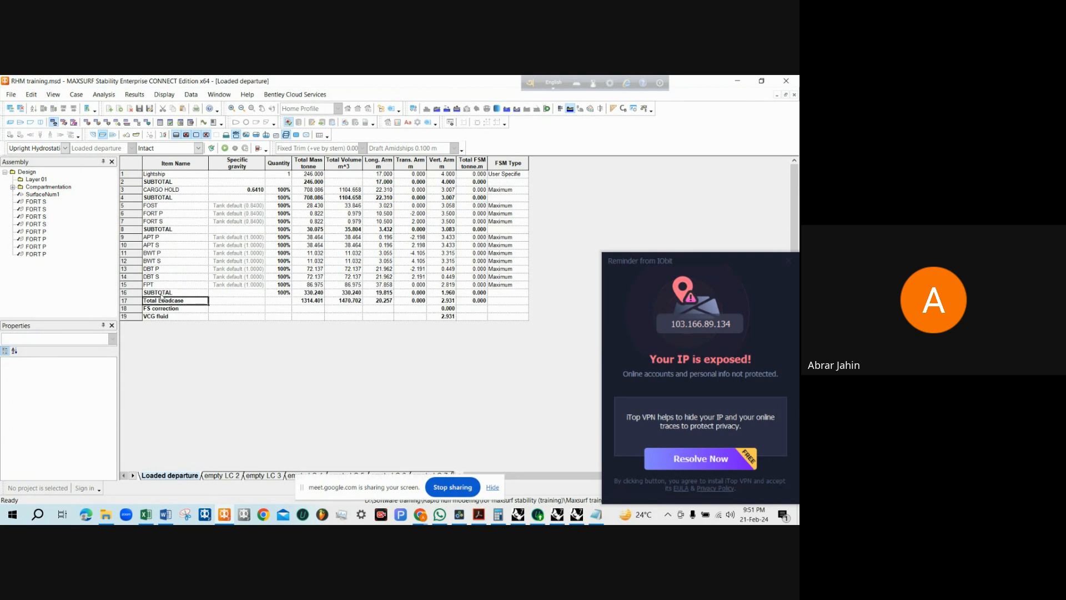
left_click(788, 260)
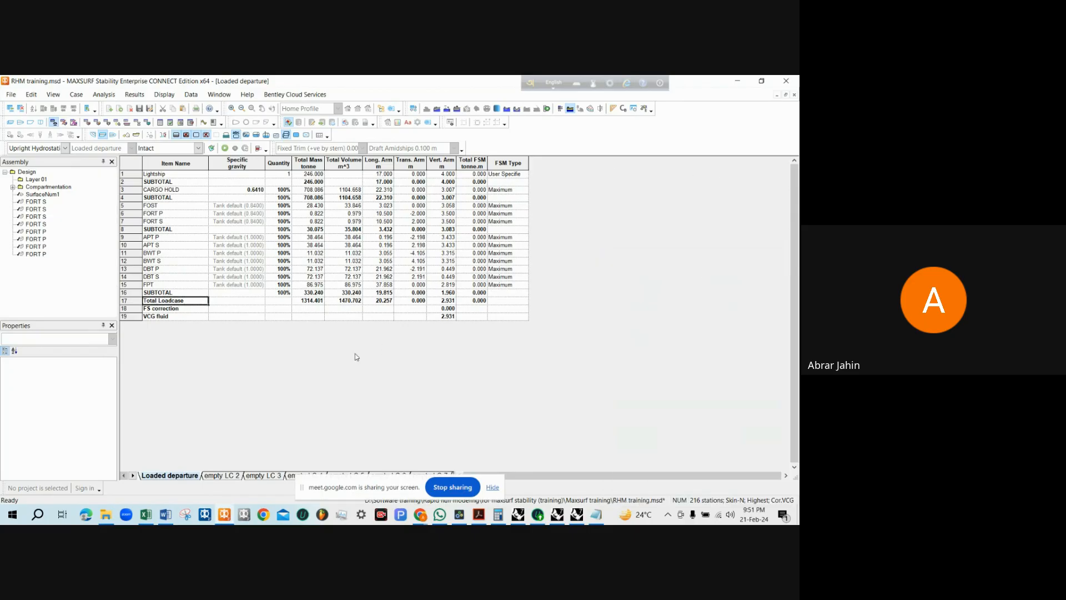
Review the ballast tank rows up to APT P and the Lightship row with its subtotal
left_click(165, 277)
key("Up")
key("Up")
key("Up")
key("Up")
key("Up")
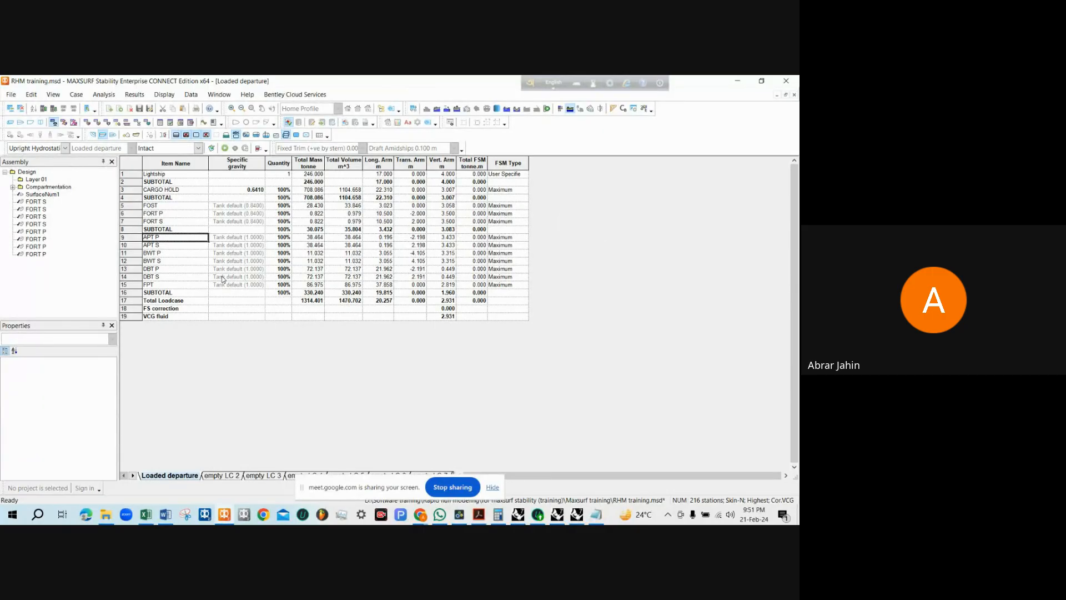
left_click(160, 175)
key("Tab")
key("Tab")
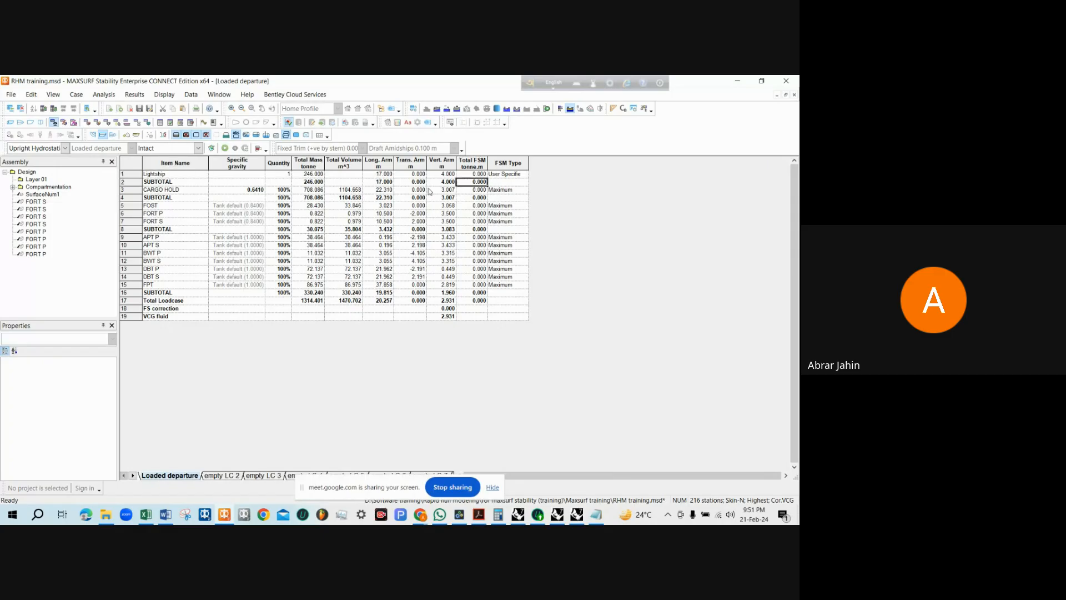
Rename the subtotal row below Lightship as TOTAL FIXED
left_click(177, 183)
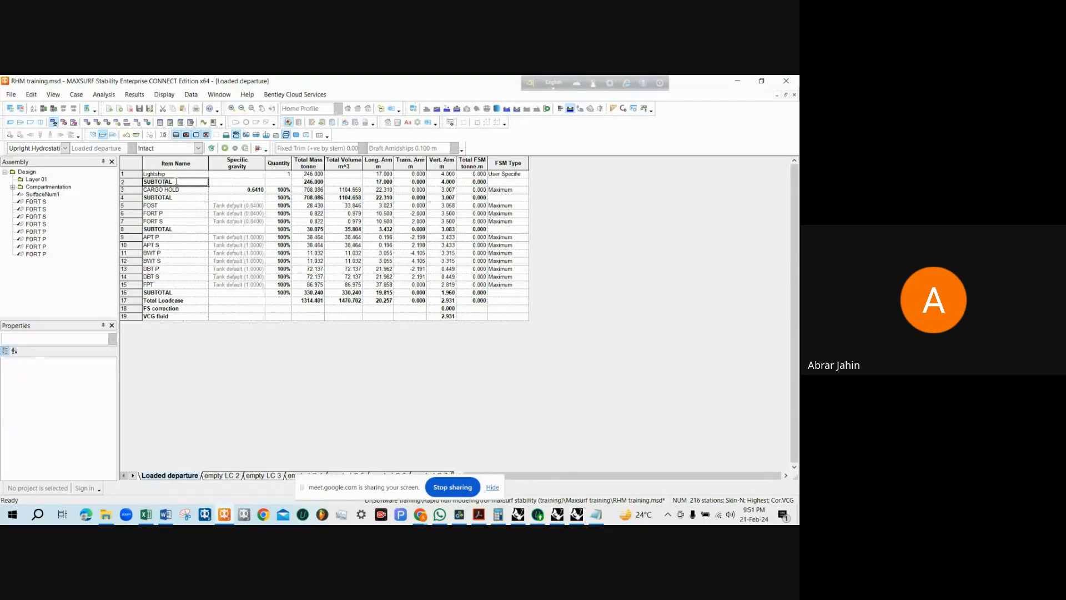
key("BackSpace")
key("BackSpace")
key("BackSpace")
key("Return")
Rename the subtotal row below CARGO HOLD as TOTAL CARGO
left_click(165, 199)
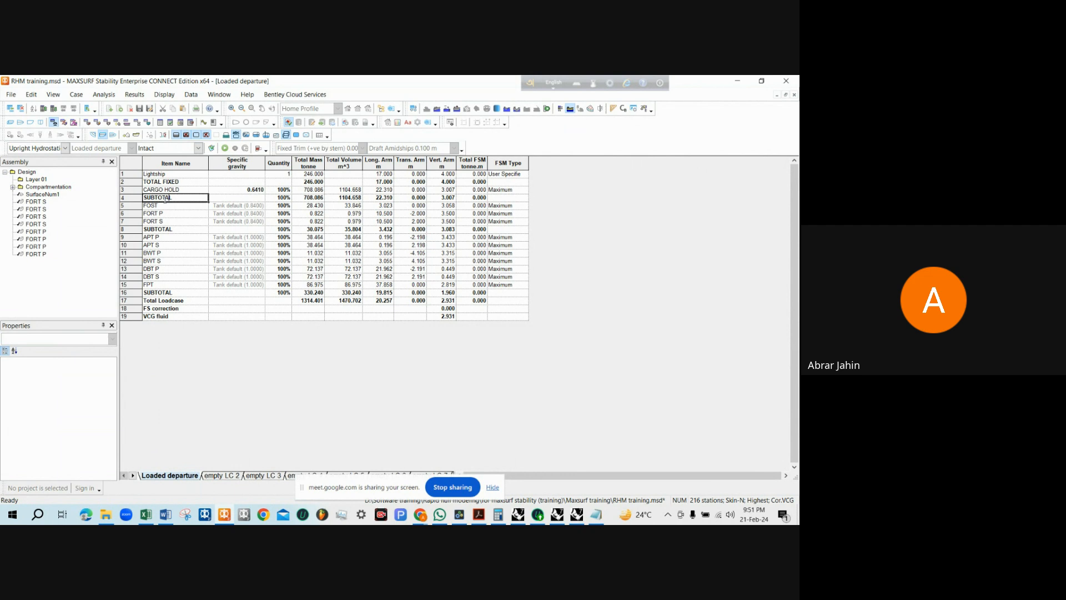
left_click_drag(154, 199, 143, 199)
key("BackSpace")
type("CARGO")
key("Return")
Rename the subtotal below the fuel tanks as TOTAL FUEL and the one below FPT as TOTAL BALLAST
double_click(186, 230)
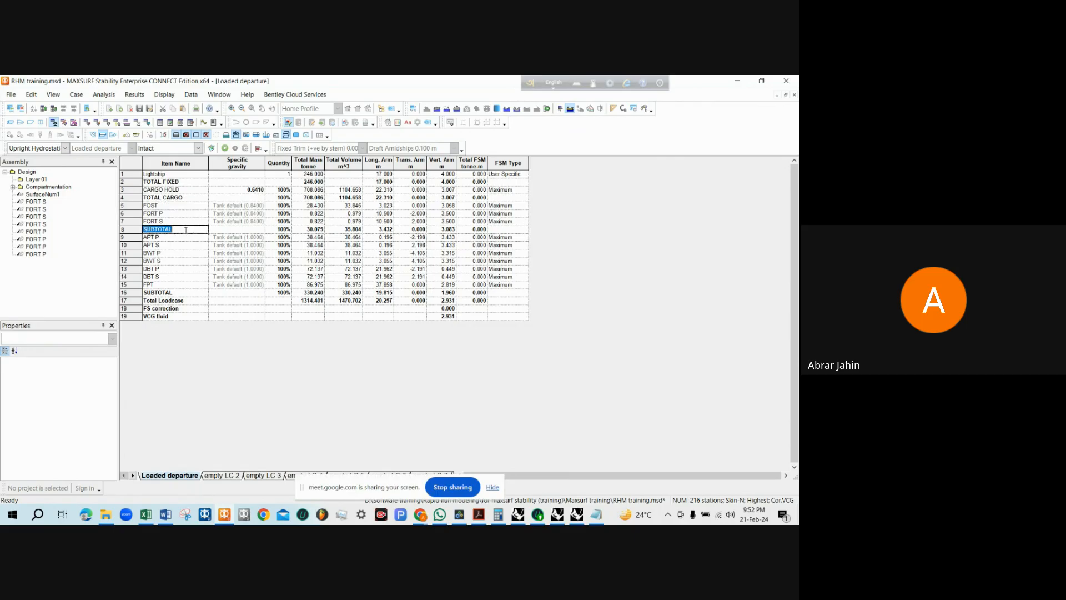
type("TOTAL FUEL")
left_click(181, 293)
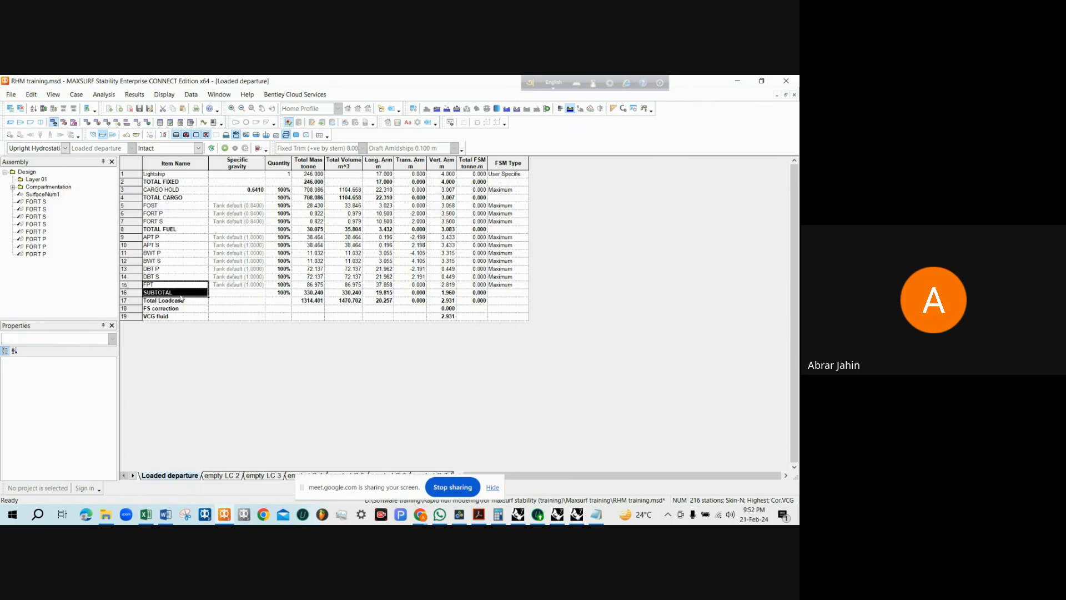
left_click(181, 293)
type("TOTAL")
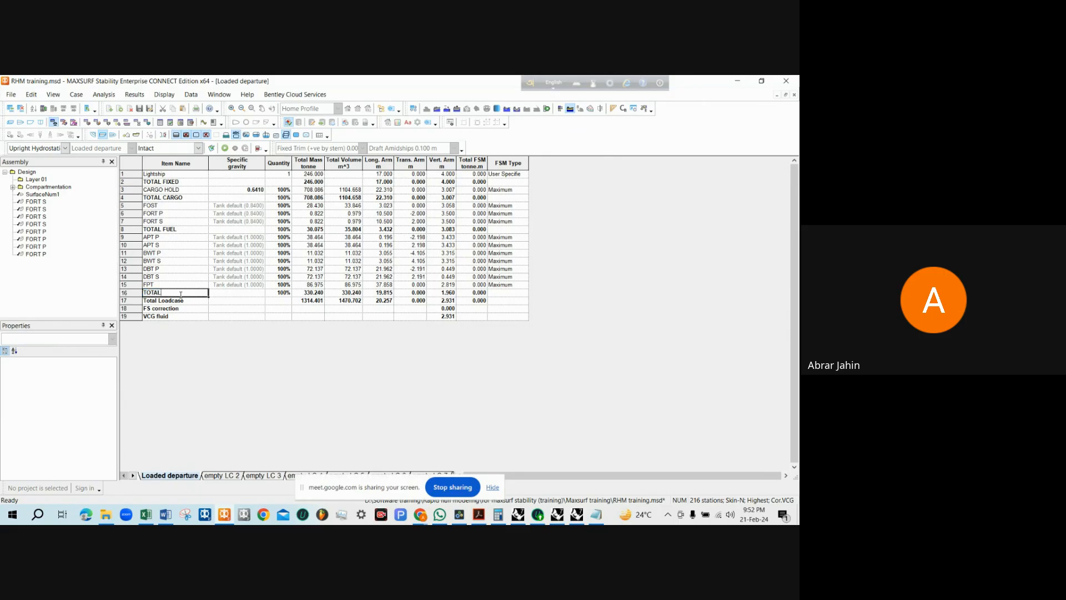
type(" BALLAST")
key("Return")
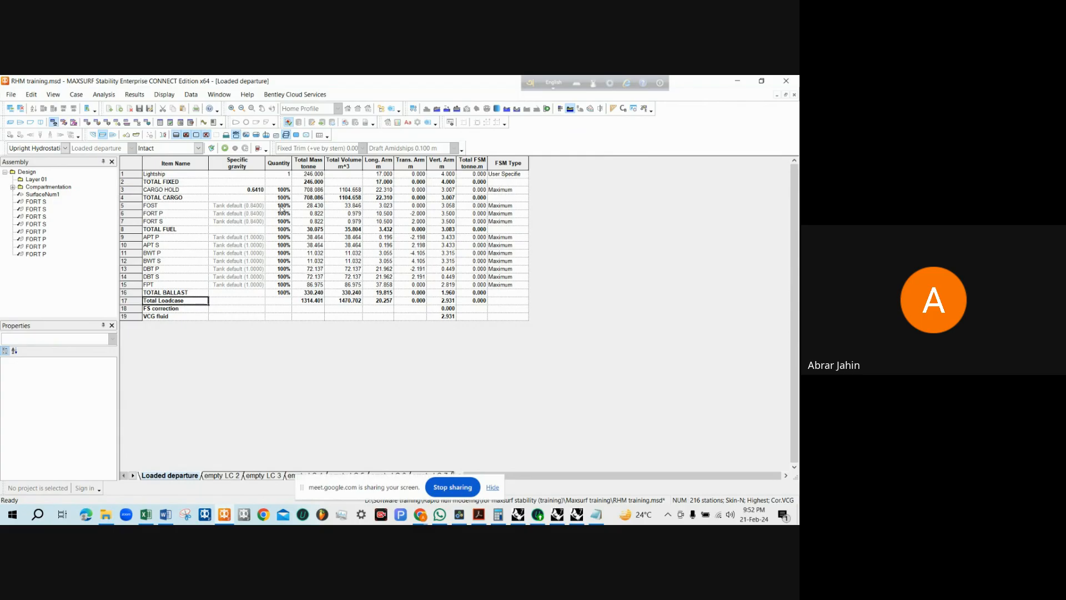
Set the quantity of the APT P, APT S, BWT P and BWT S ballast tanks to 0%
left_click_drag(282, 206, 282, 222)
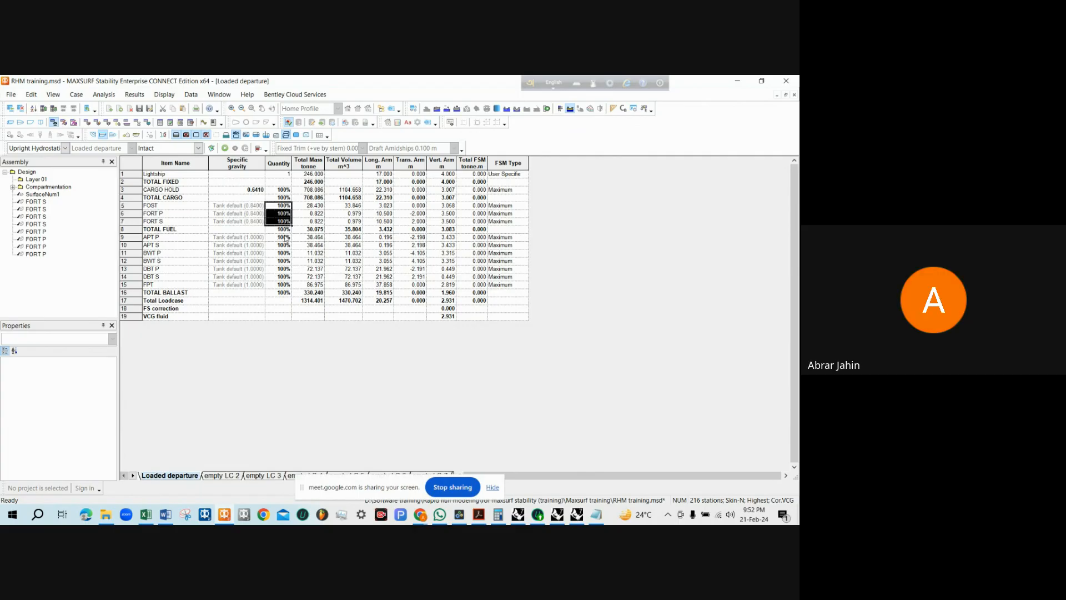
left_click(284, 237)
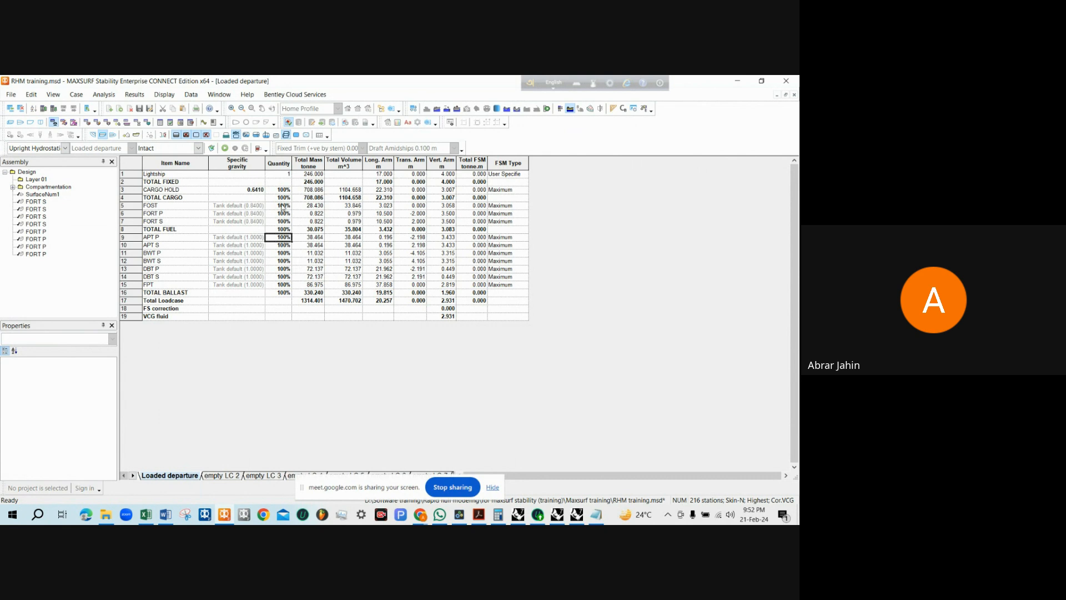
left_click_drag(283, 206, 285, 222)
left_click(284, 237)
type("0")
key("Return")
type("0")
key("Return")
type("0")
key("Return")
type("0")
key("Return")
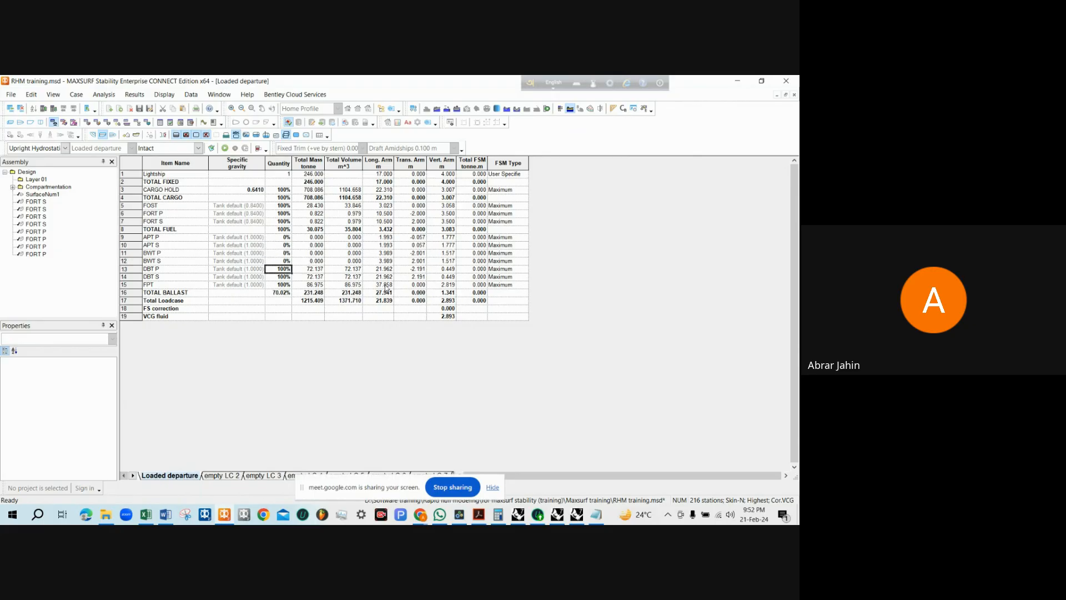
Set the quantity of the DBT P, DBT S and FPT ballast tanks to 0%
key("0")
key("Return")
type("0")
key("Return")
type("0")
key("Return")
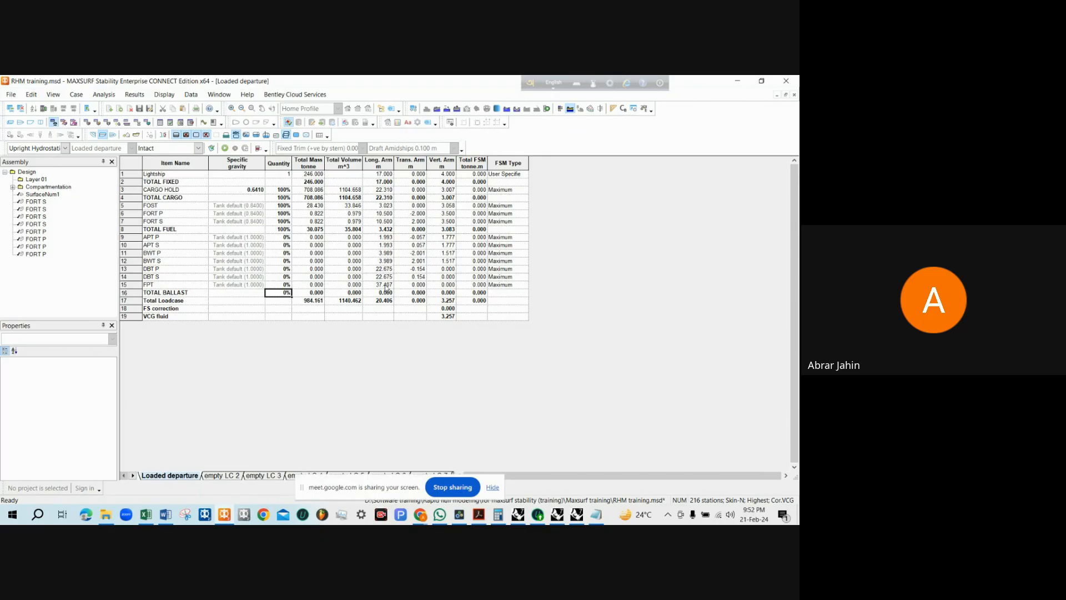
Open the profile view of the vessel and examine the tank arrangement around the aft perpendicular and along the hull
left_click(63, 124)
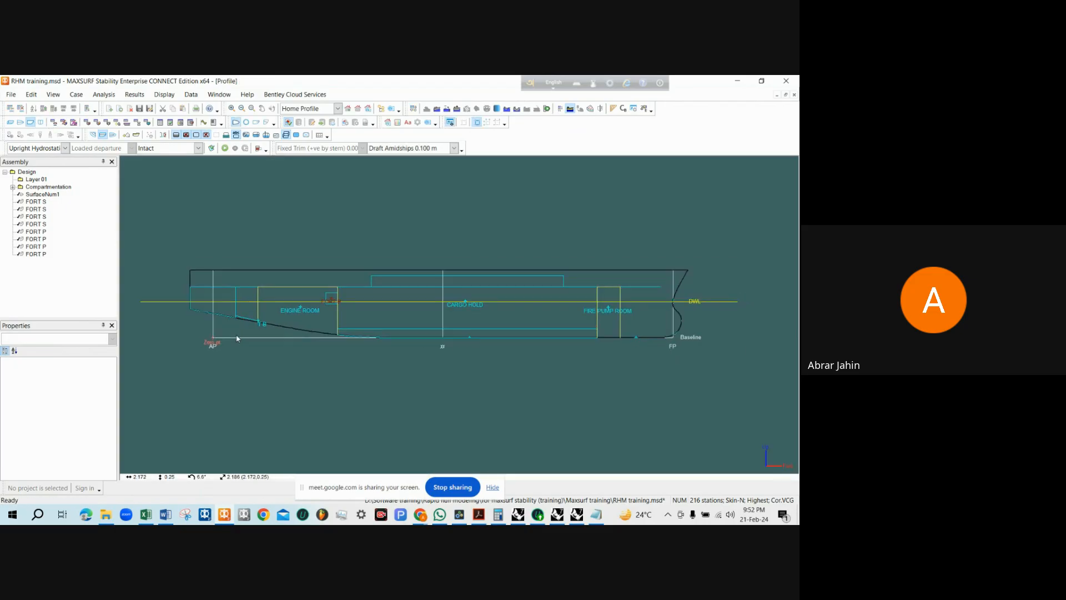
scroll(578, 321, "up", 1)
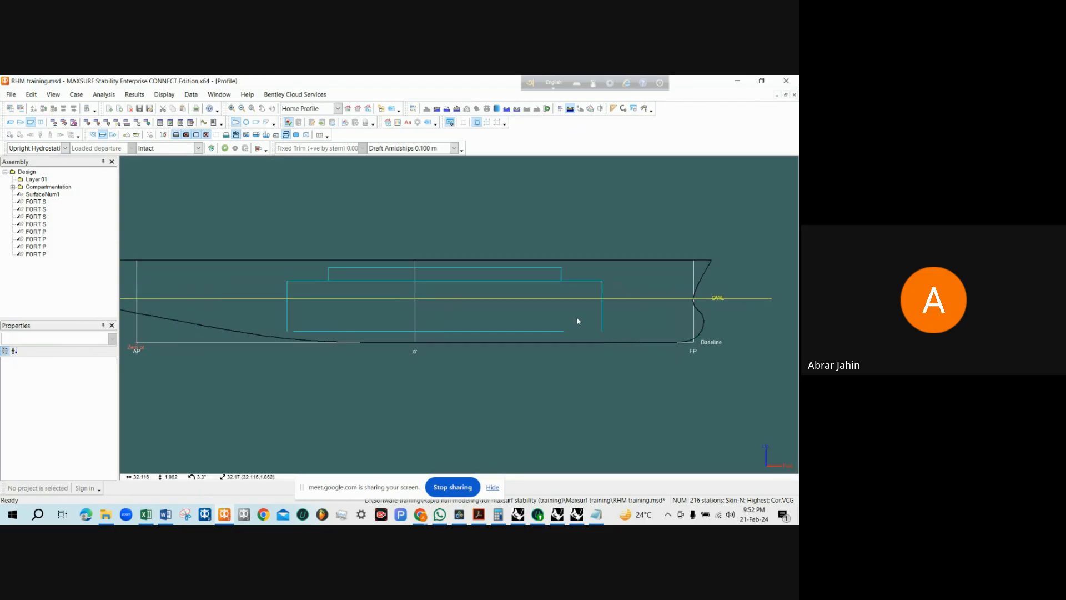
scroll(640, 323, "down", 1)
scroll(203, 317, "up", 1)
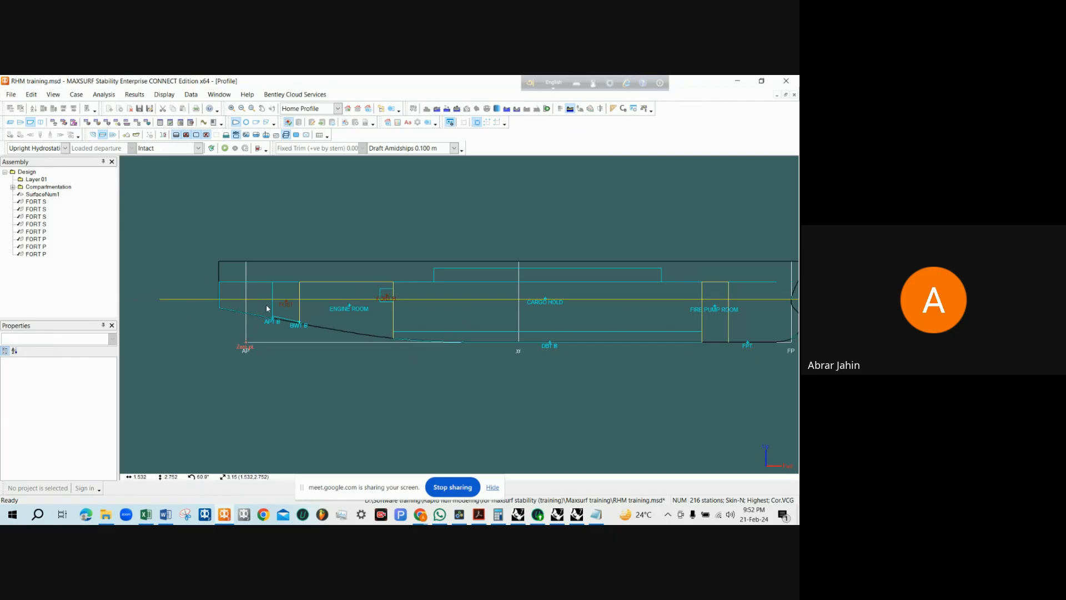
scroll(260, 325, "up", 1)
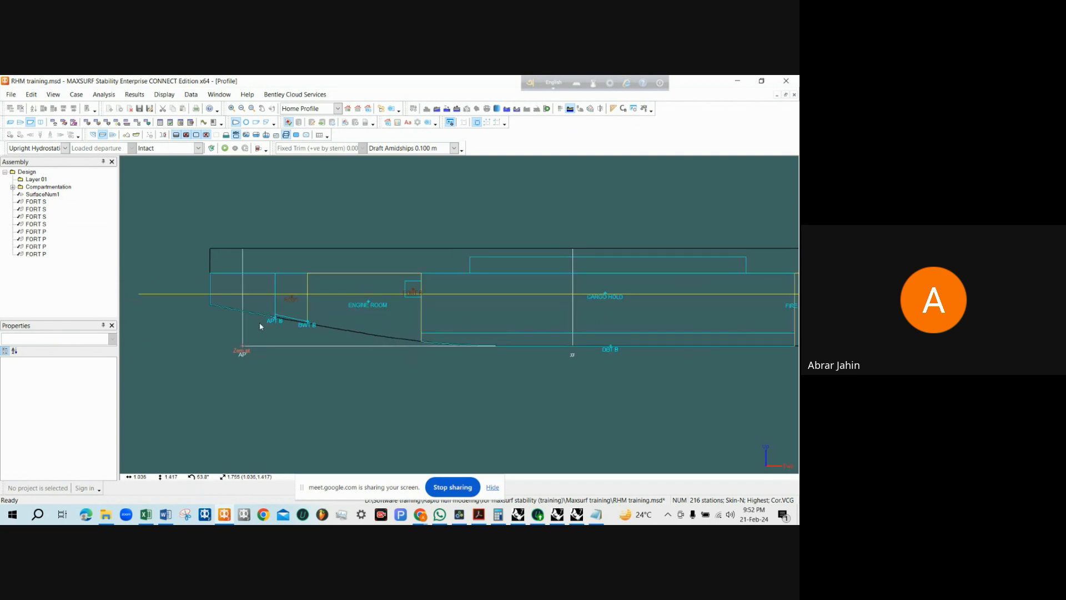
scroll(180, 334, "down", 3)
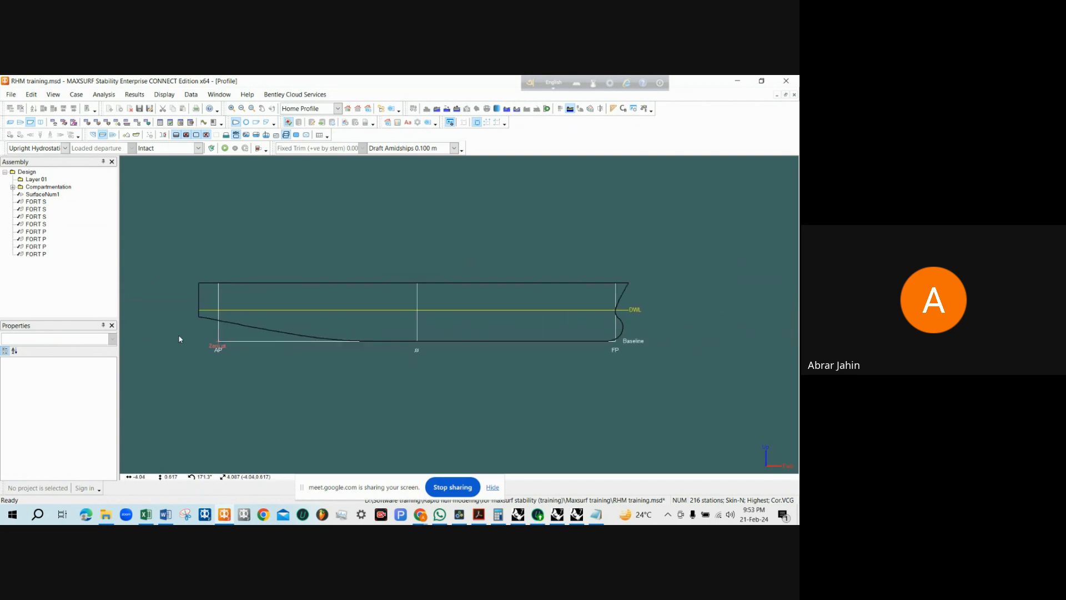
scroll(171, 340, "up", 4)
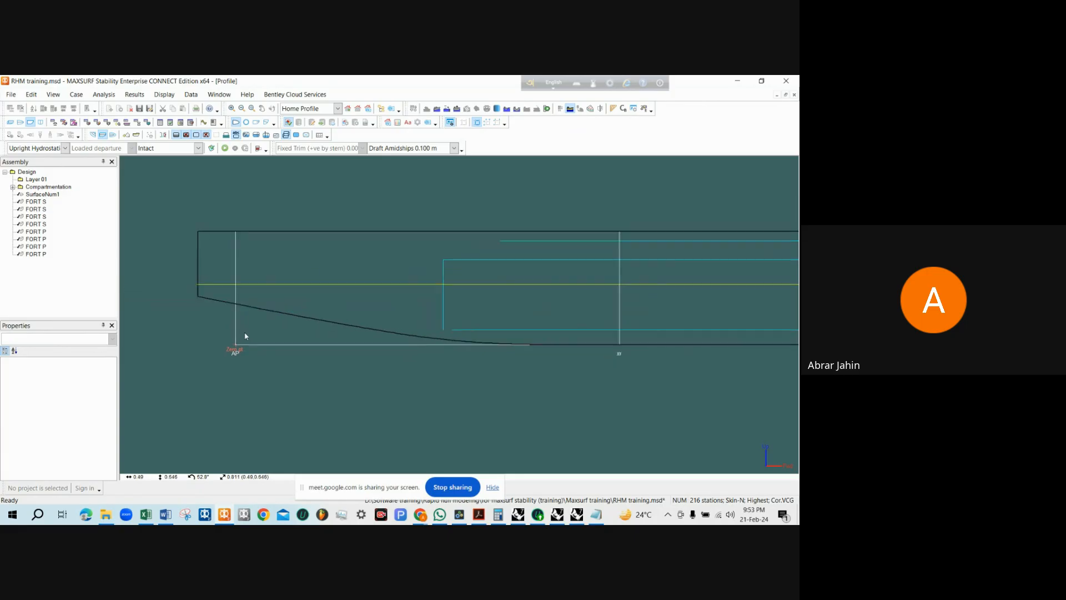
Inspect the vessel's profile from the aft to the forward perpendicular, including the engine room, cargo hold and ballast tanks
scroll(238, 308, "up", 1)
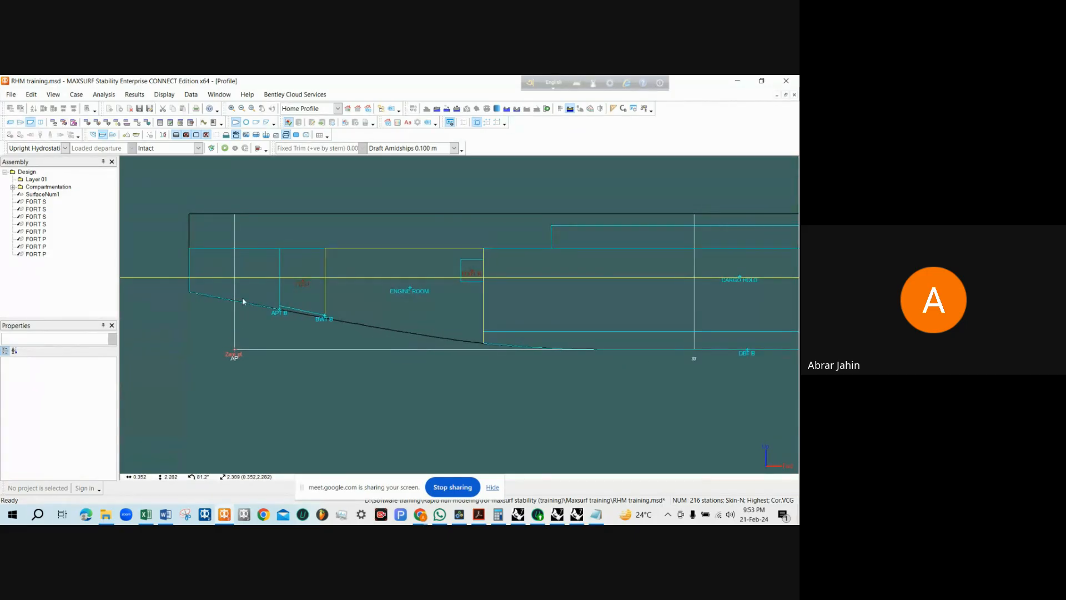
scroll(222, 315, "up", 1)
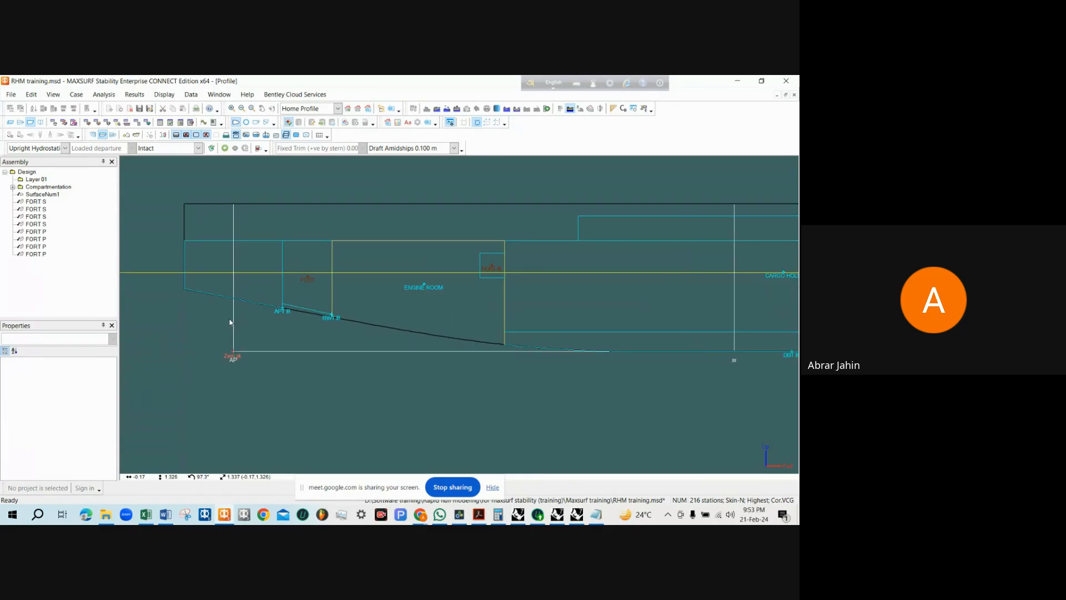
scroll(191, 297, "down", 5)
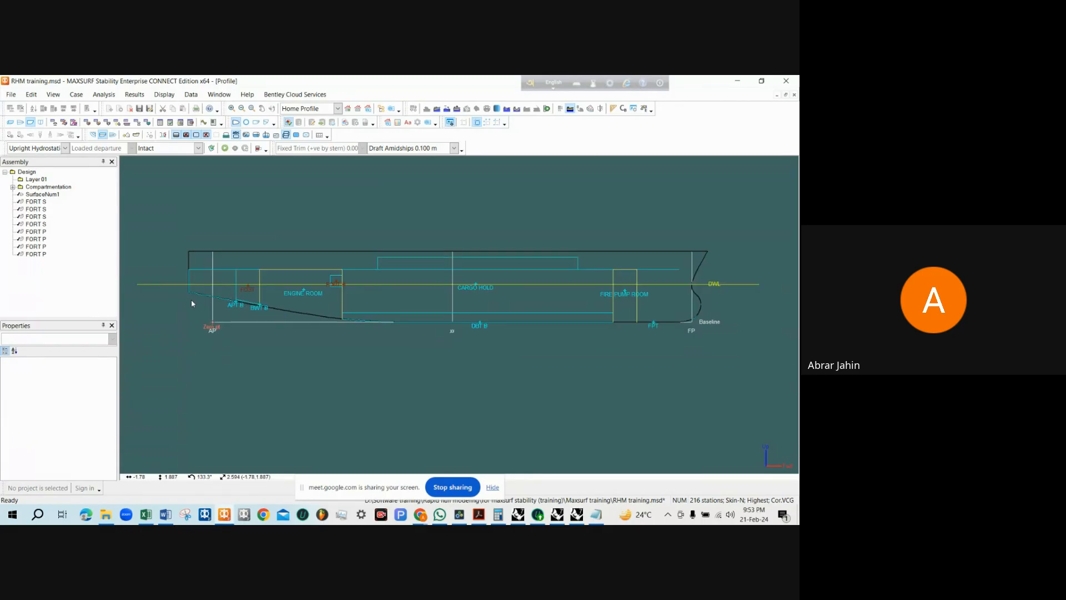
scroll(194, 304, "down", 2)
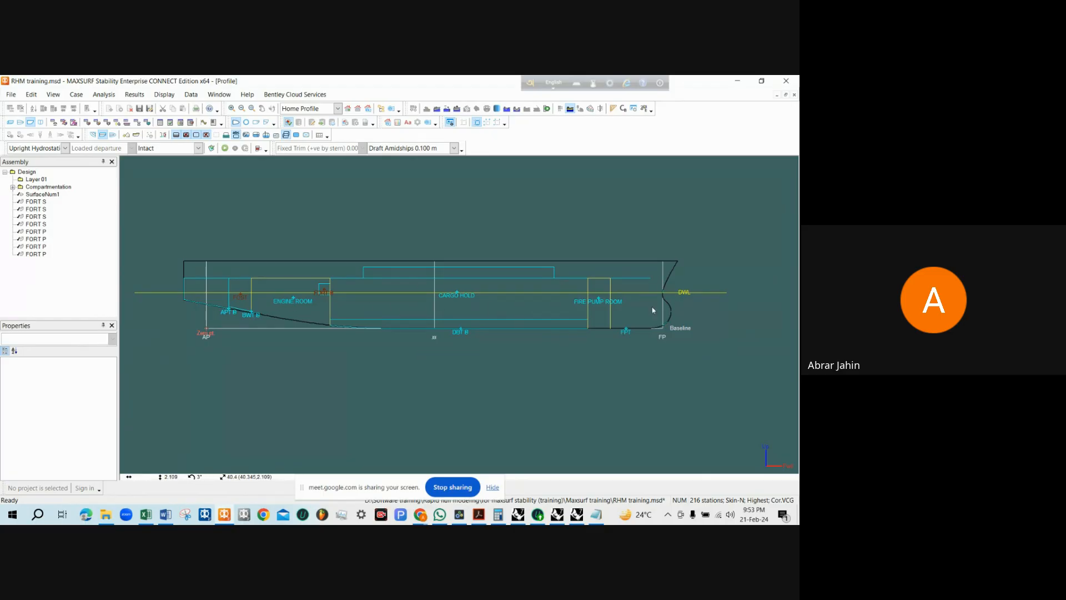
scroll(229, 292, "up", 5)
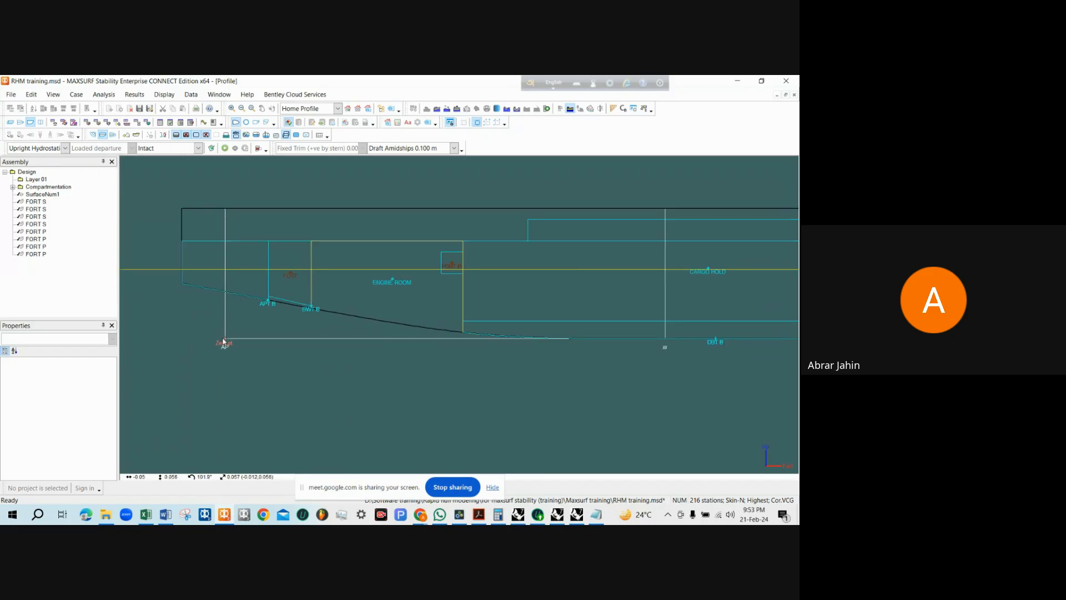
scroll(221, 342, "down", 2)
scroll(220, 337, "down", 2)
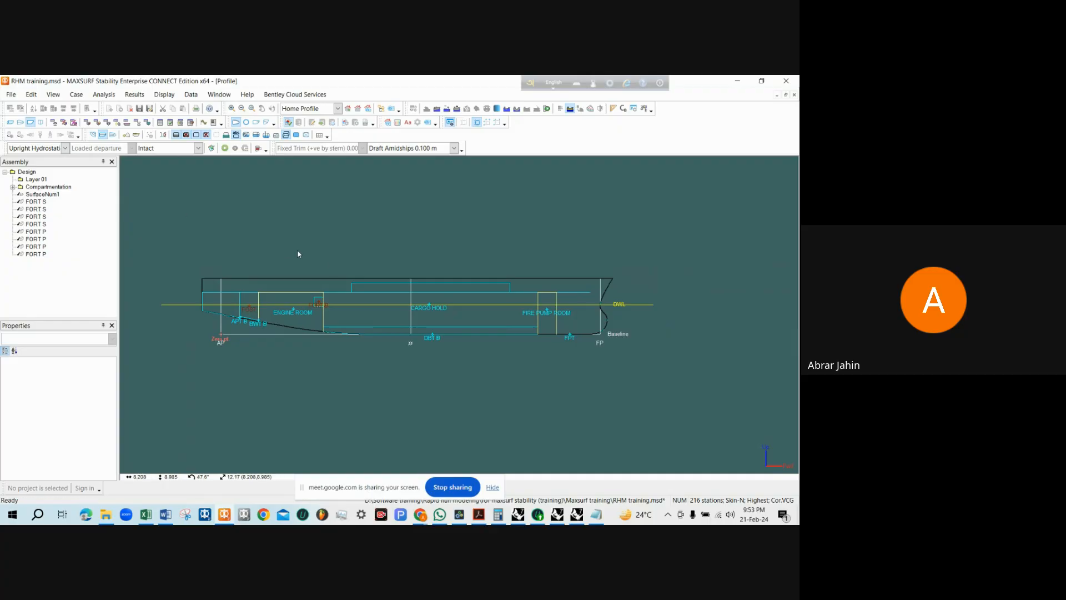
Return to the Loaded departure loadcase and check the ballast tank quantities and the Total Loadcase mass
left_click(53, 122)
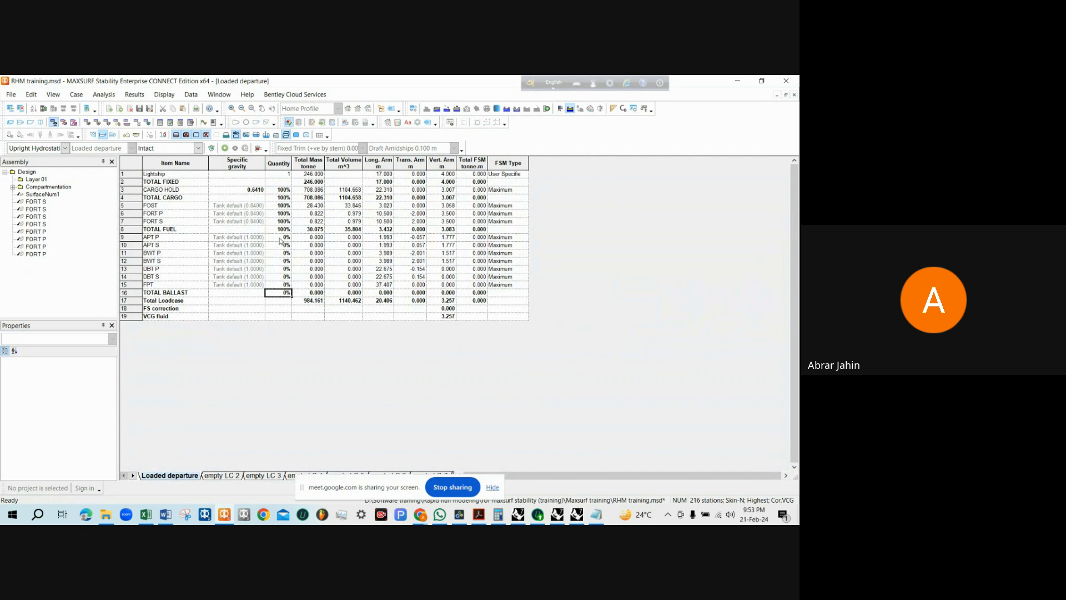
left_click_drag(283, 241, 285, 293)
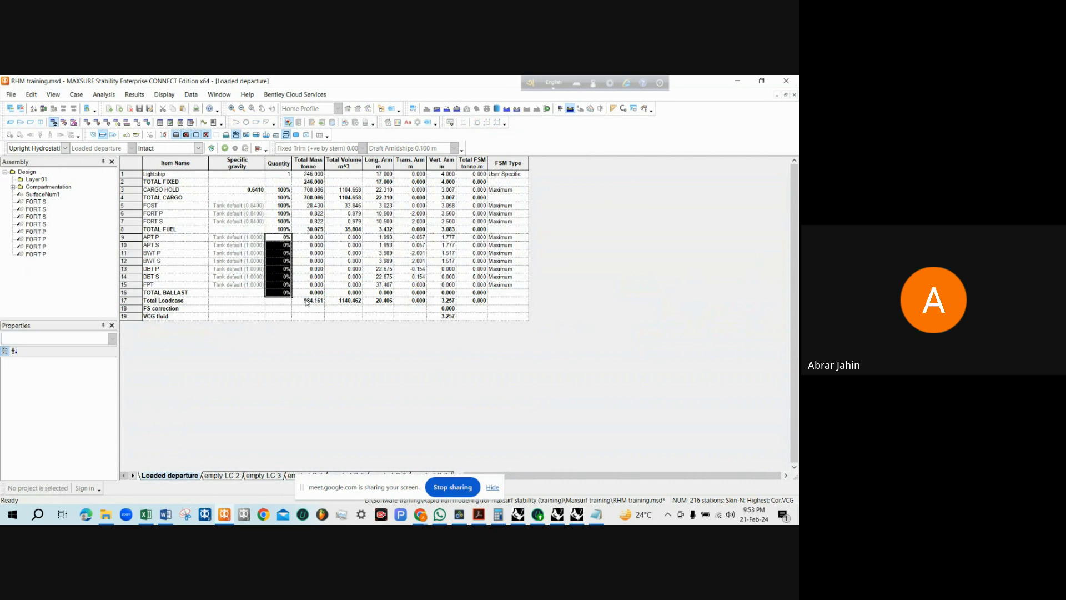
left_click(311, 303)
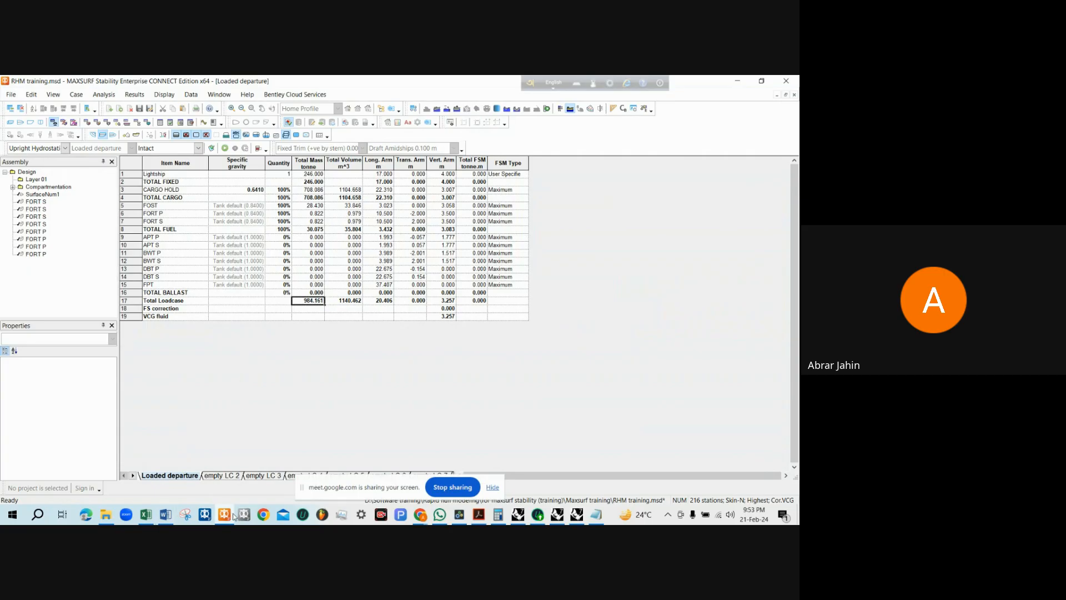
Switch to the Word document and examine the drafts and displacements in the hydrostatics table
left_click(165, 514)
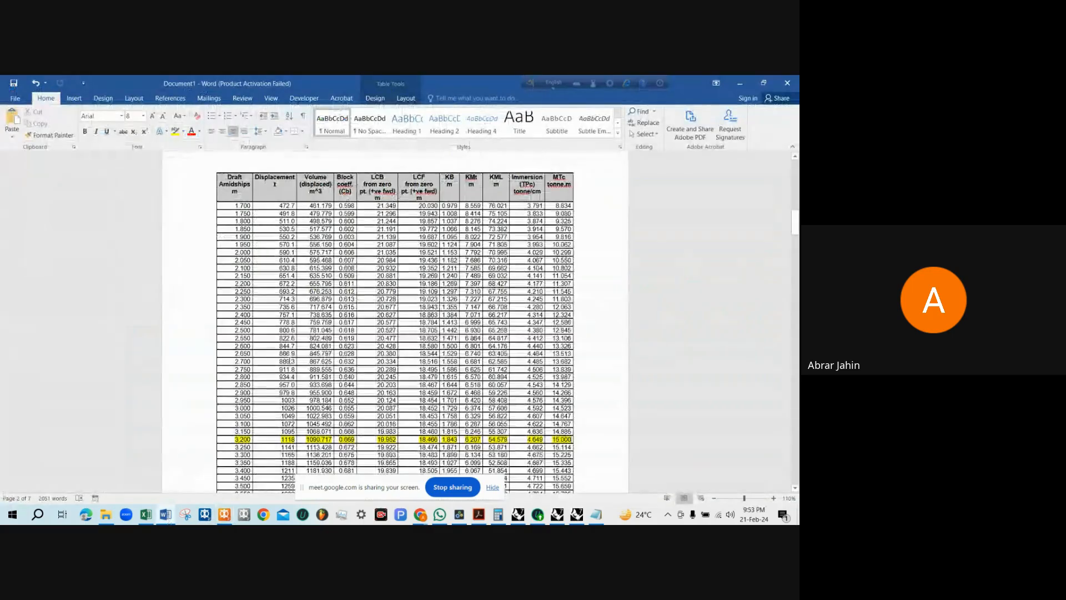
scroll(395, 322, "up", 5)
scroll(395, 322, "down", 4)
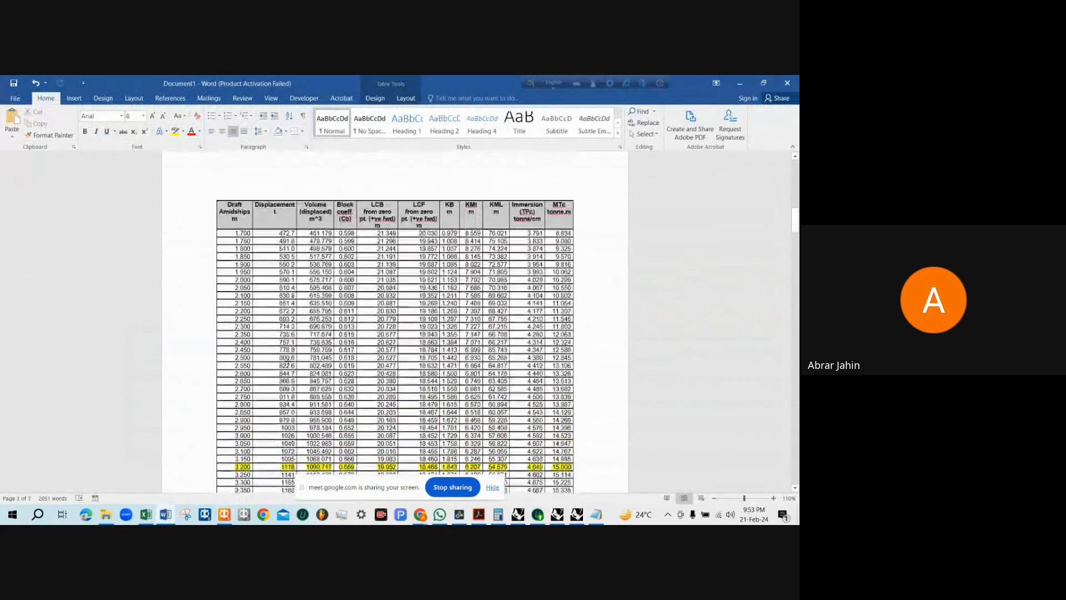
scroll(395, 322, "down", 3)
scroll(395, 322, "up", 3)
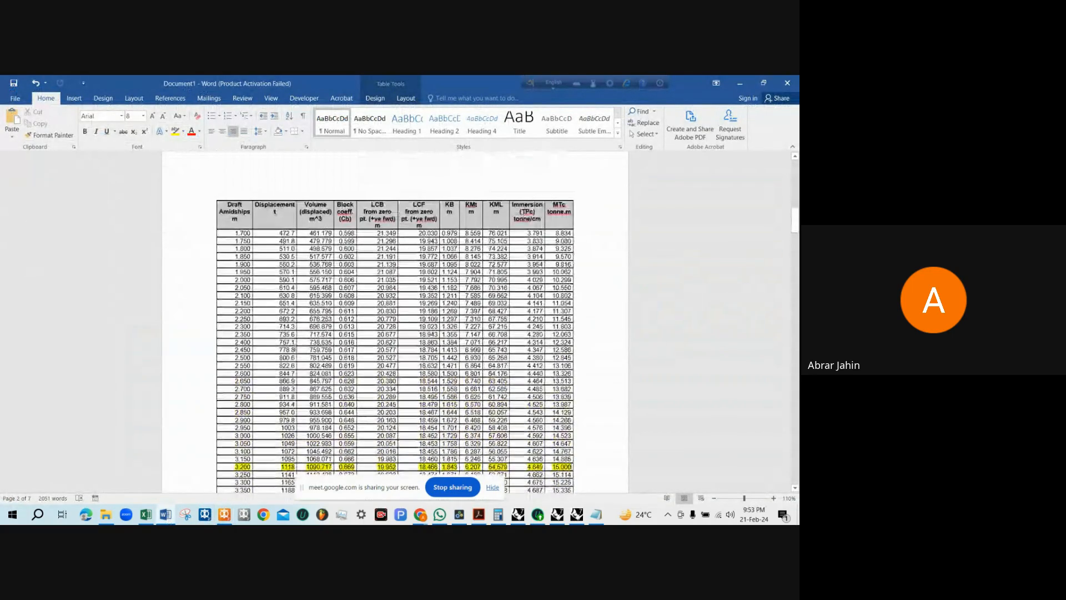
scroll(395, 322, "down", 3)
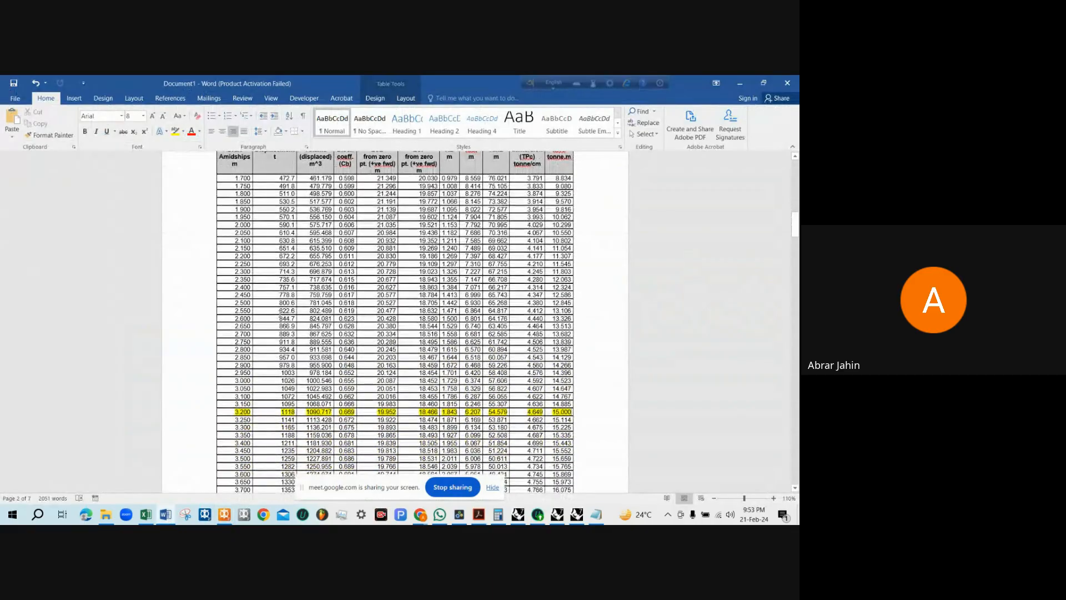
scroll(274, 384, "up", 1)
scroll(274, 384, "down", 3)
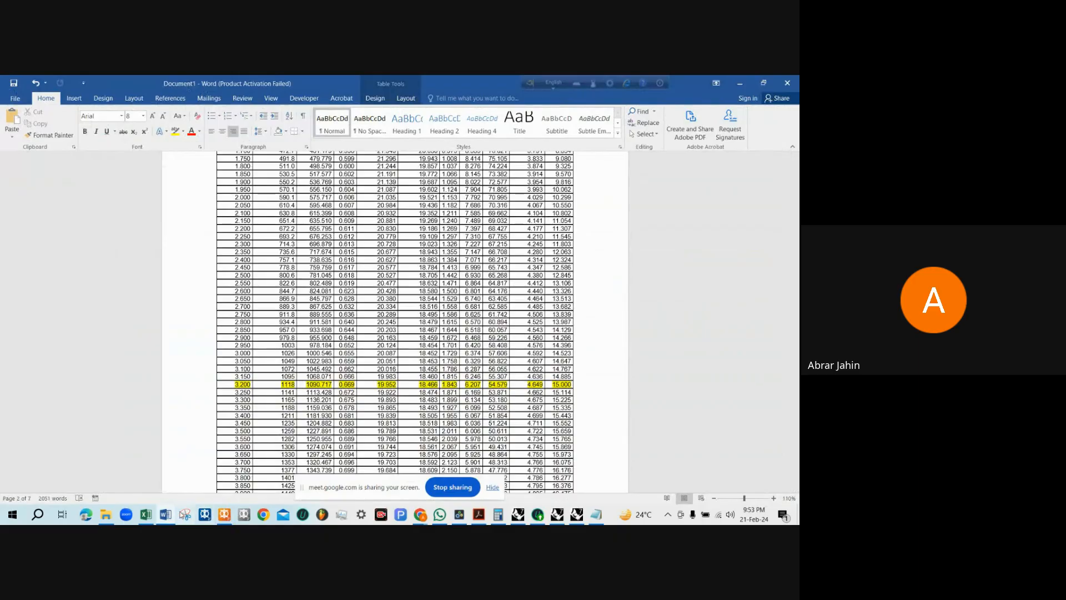
Compare the Total Loadcase mass in MAXSURF Stability with the displacement and LCB values in the Word hydrostatics table, and return to the loadcase
left_click(225, 514)
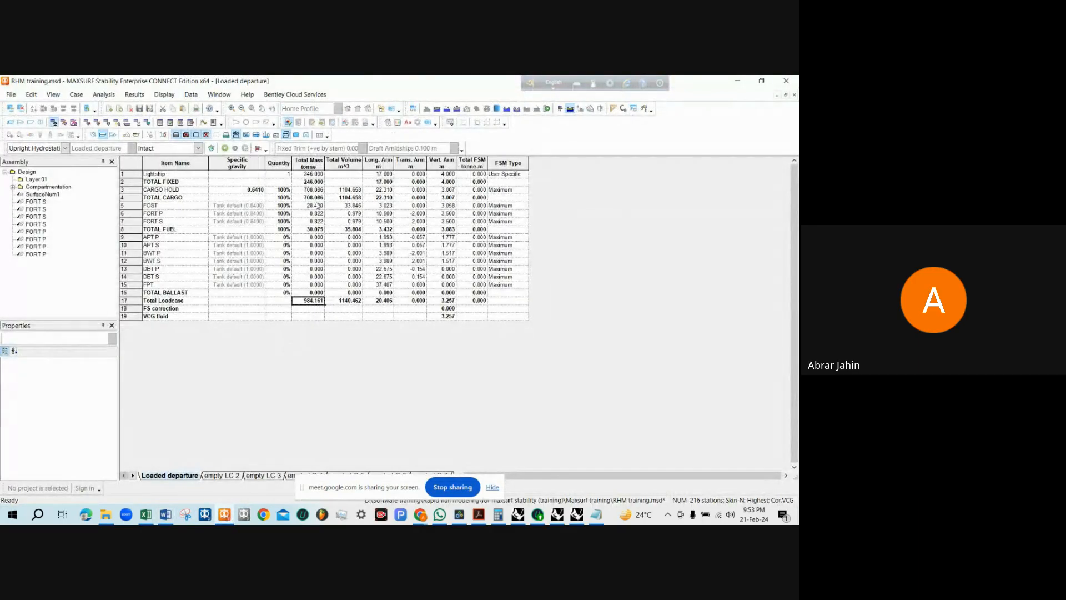
left_click(321, 301)
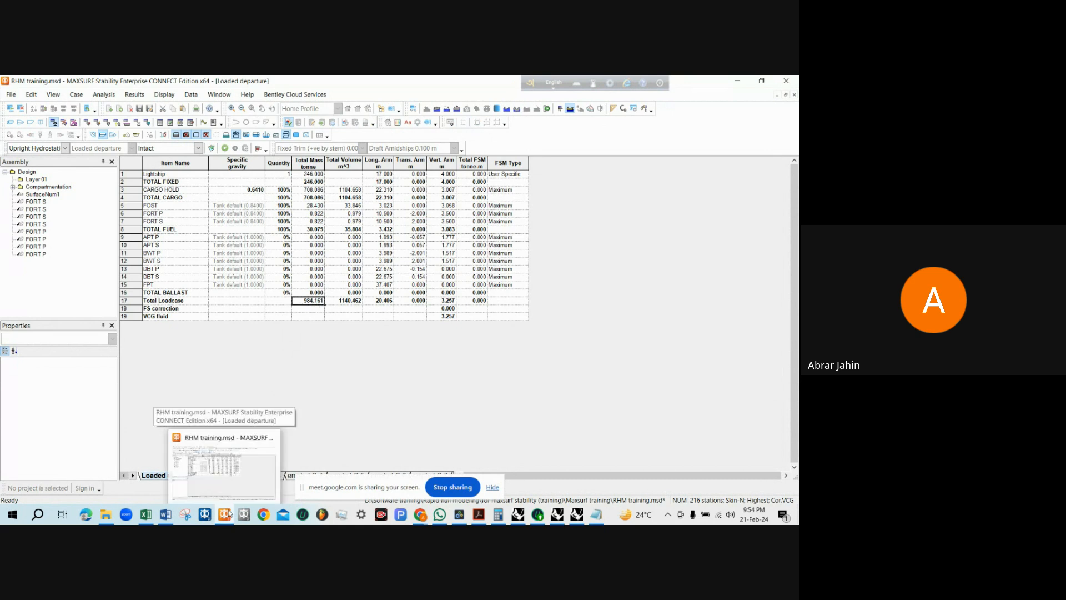
left_click(169, 517)
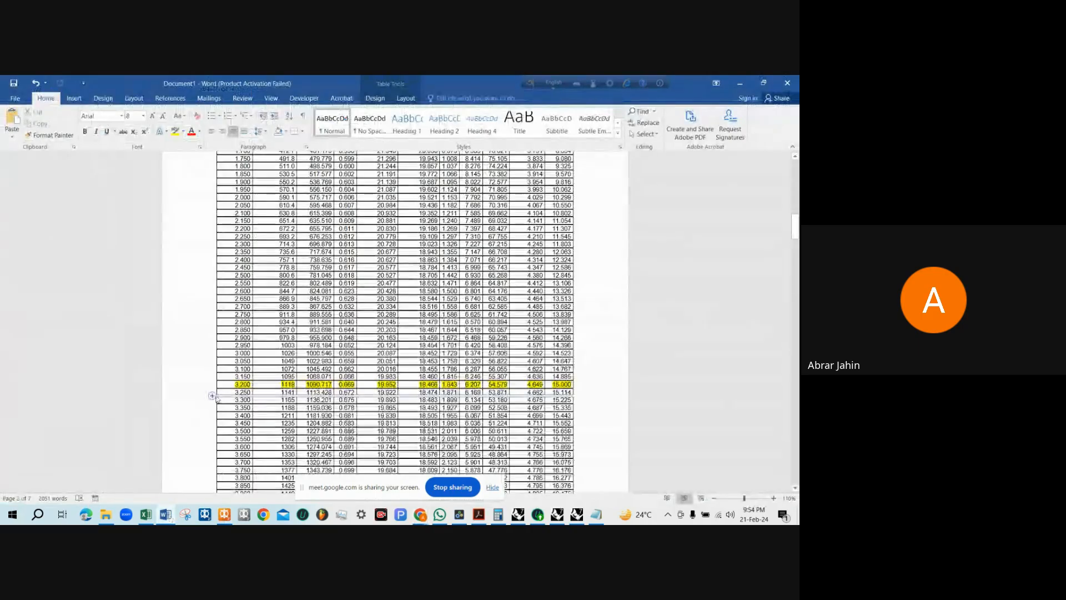
scroll(257, 423, "up", 5)
scroll(312, 323, "down", 2)
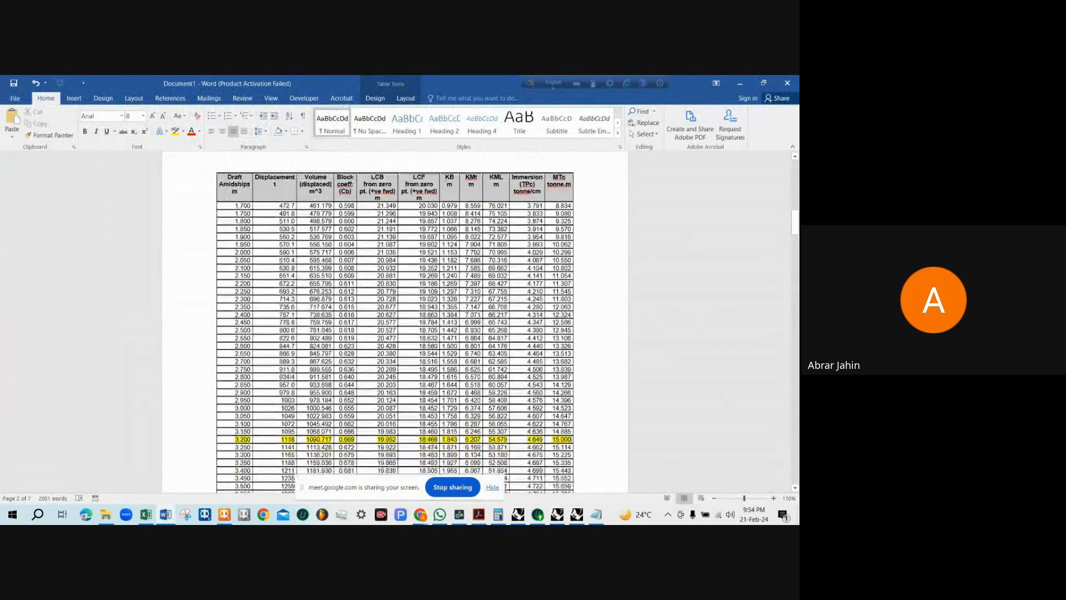
scroll(313, 323, "up", 1)
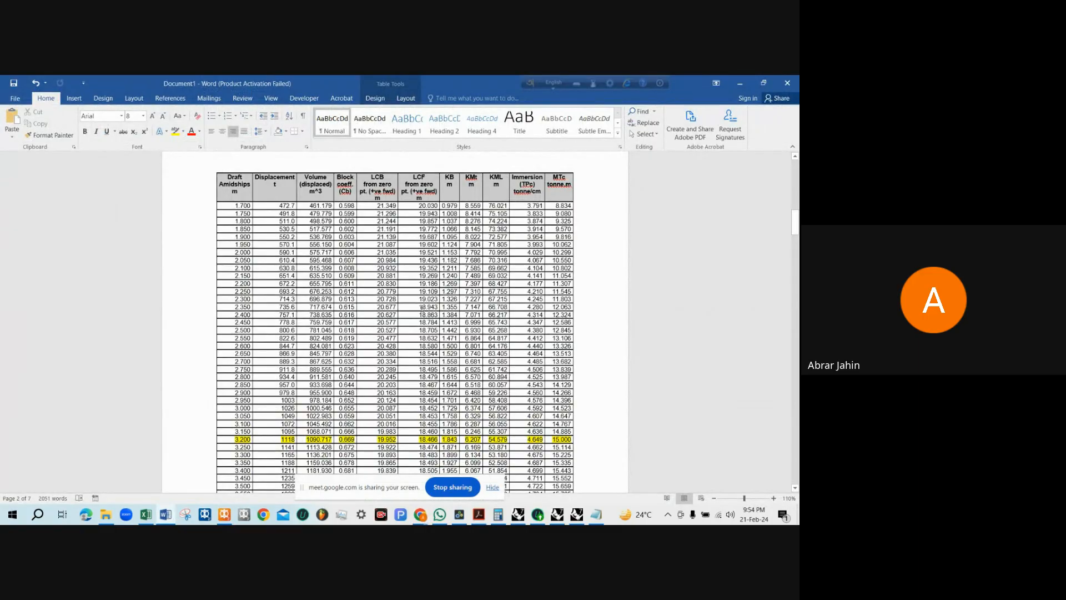
scroll(435, 313, "down", 2)
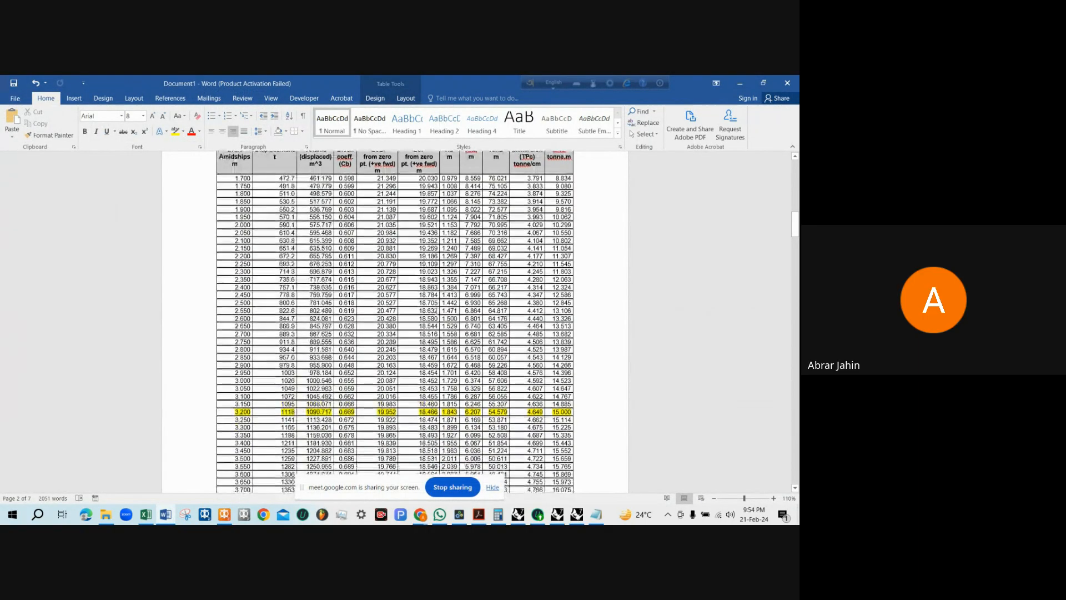
scroll(392, 338, "down", 1)
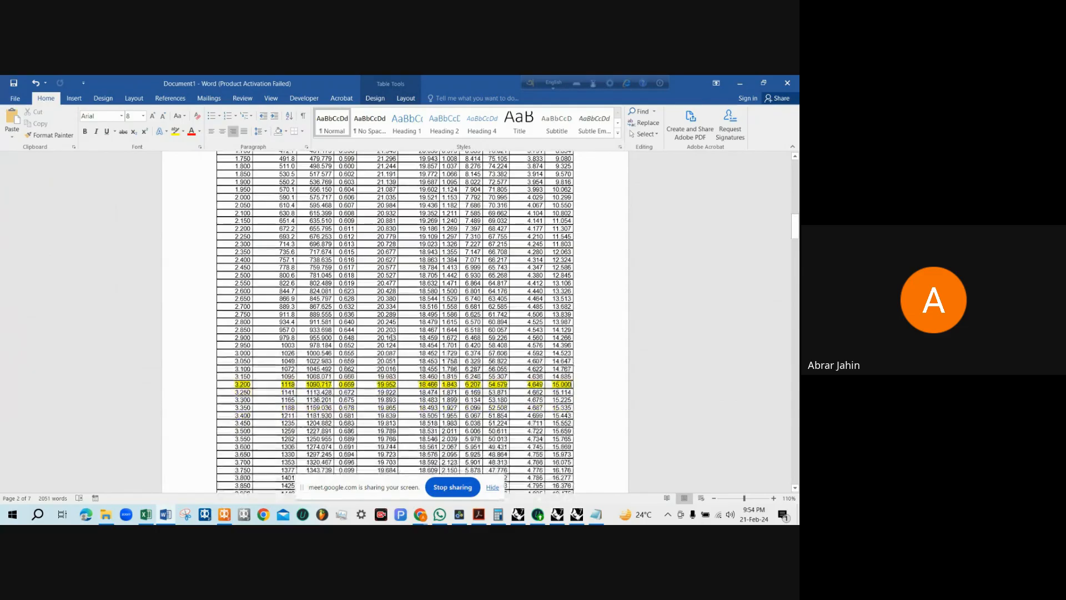
scroll(265, 391, "up", 1)
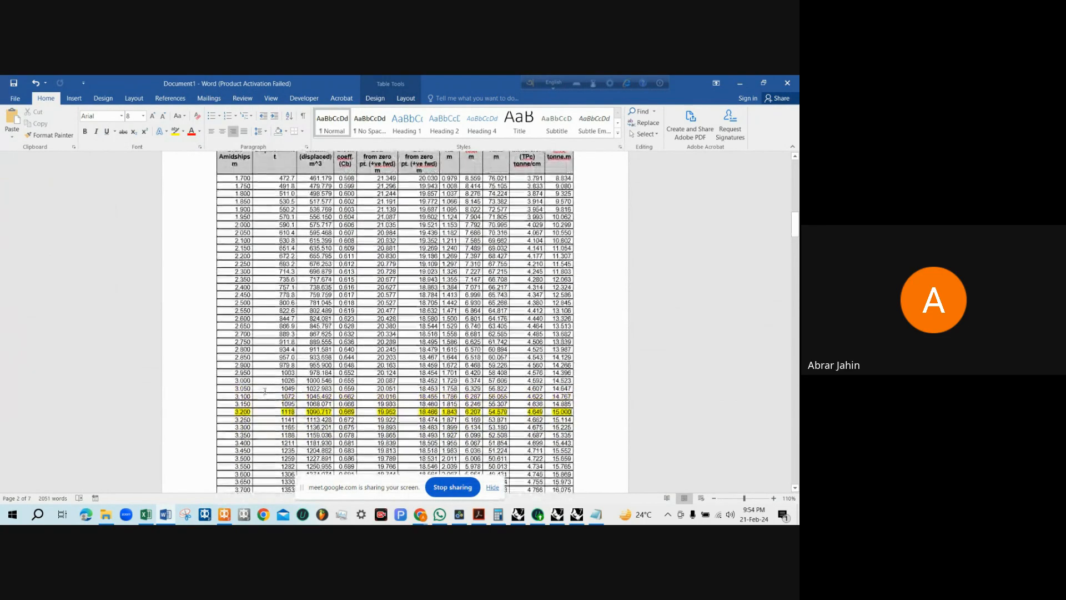
scroll(265, 391, "down", 1)
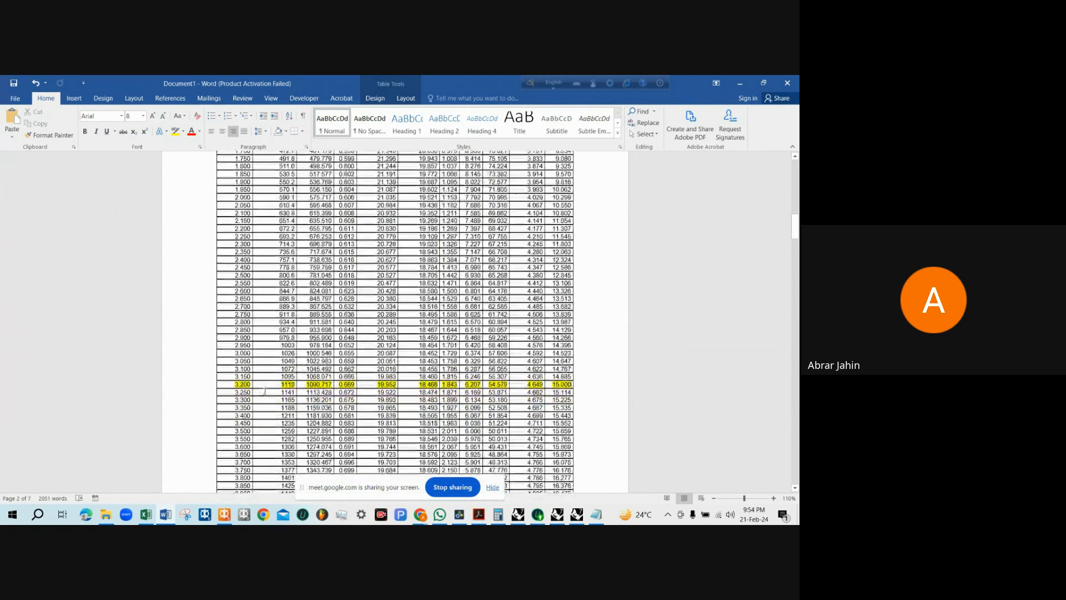
scroll(265, 392, "up", 1)
scroll(265, 391, "down", 1)
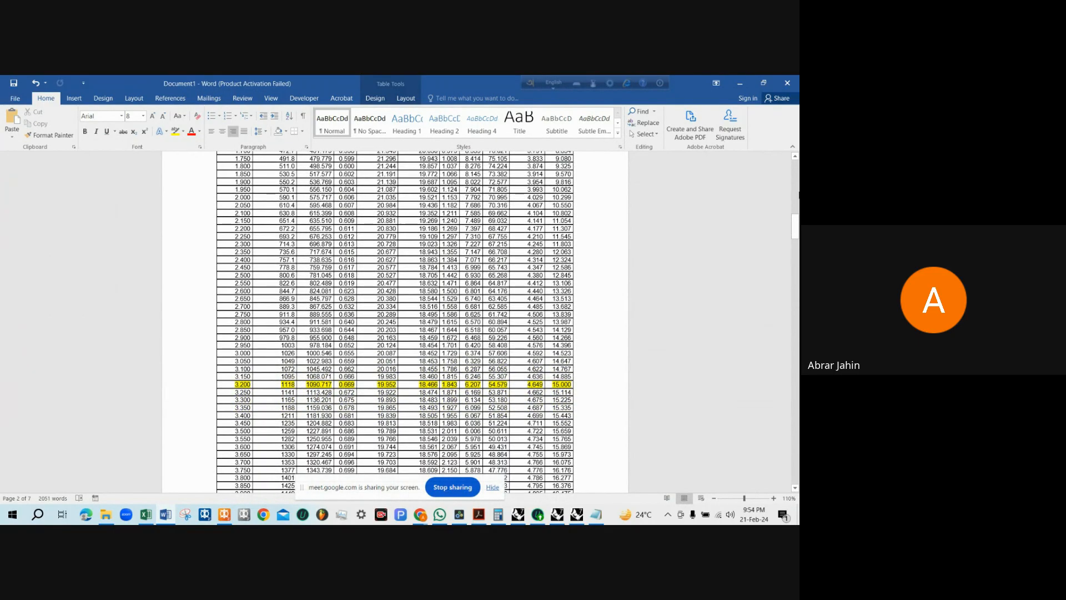
left_click(734, 82)
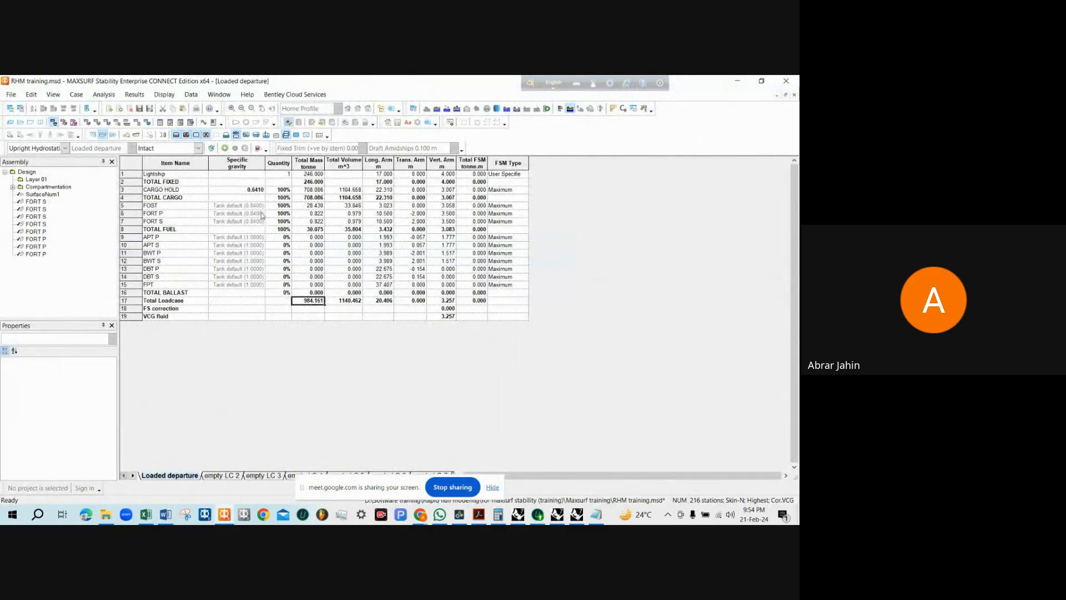
Restore the profile view to a floating window and set the analysis type to Equilibrium
left_click(31, 123)
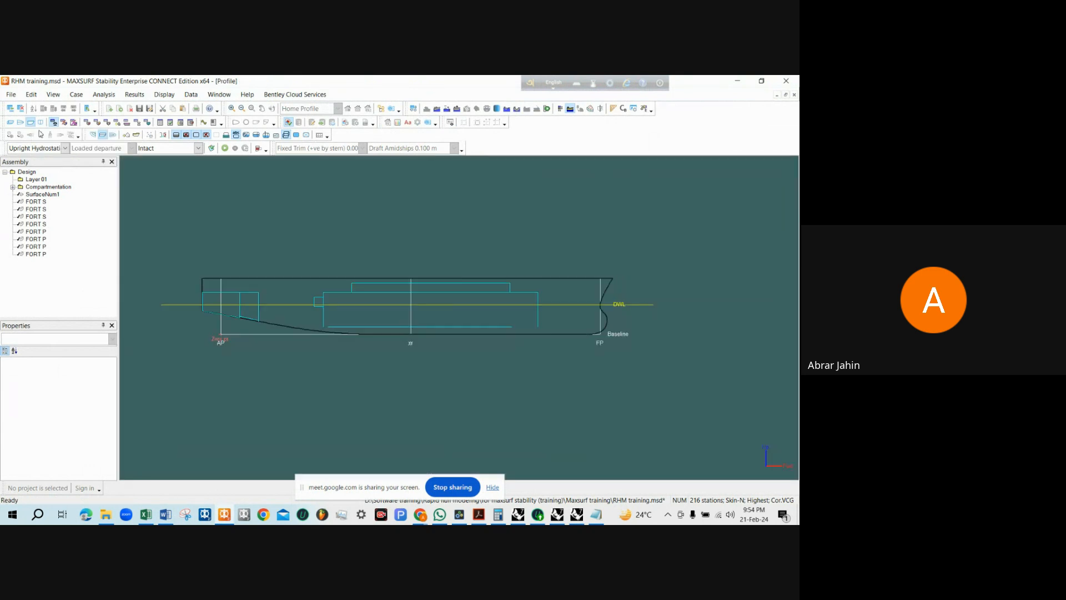
left_click(785, 96)
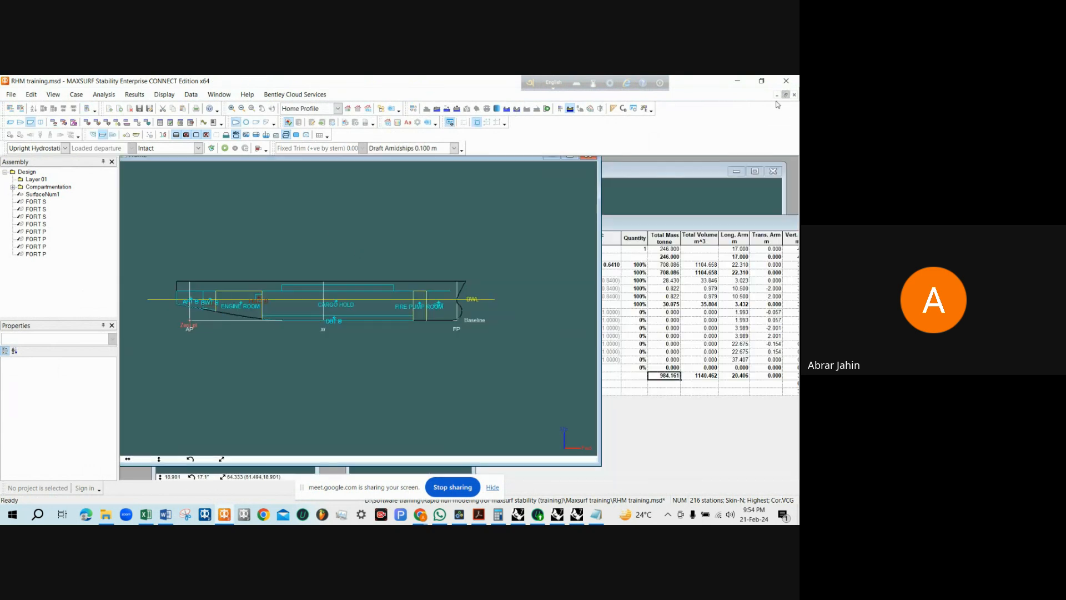
left_click(633, 178)
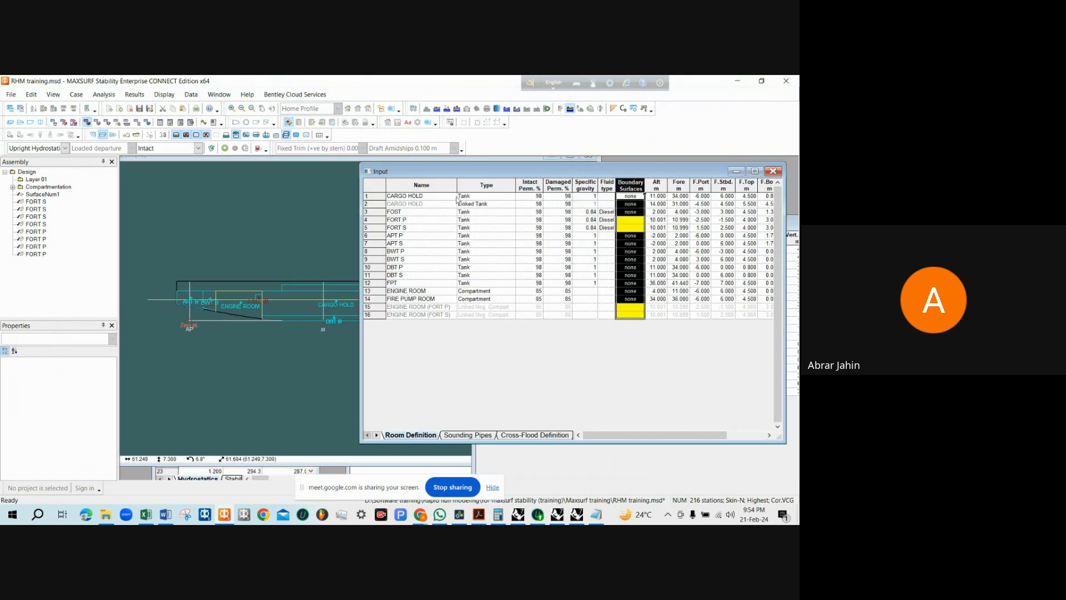
left_click(65, 148)
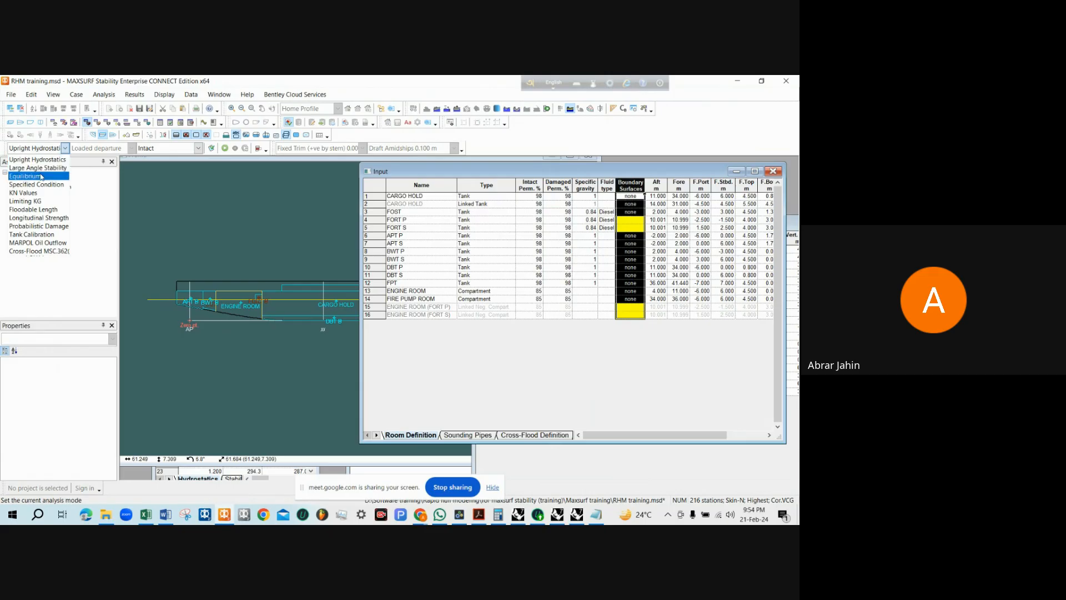
left_click(41, 175)
Look through the overlapping profile, room definition and Loaded departure windows, finishing with the loadcase in front
left_click(341, 292)
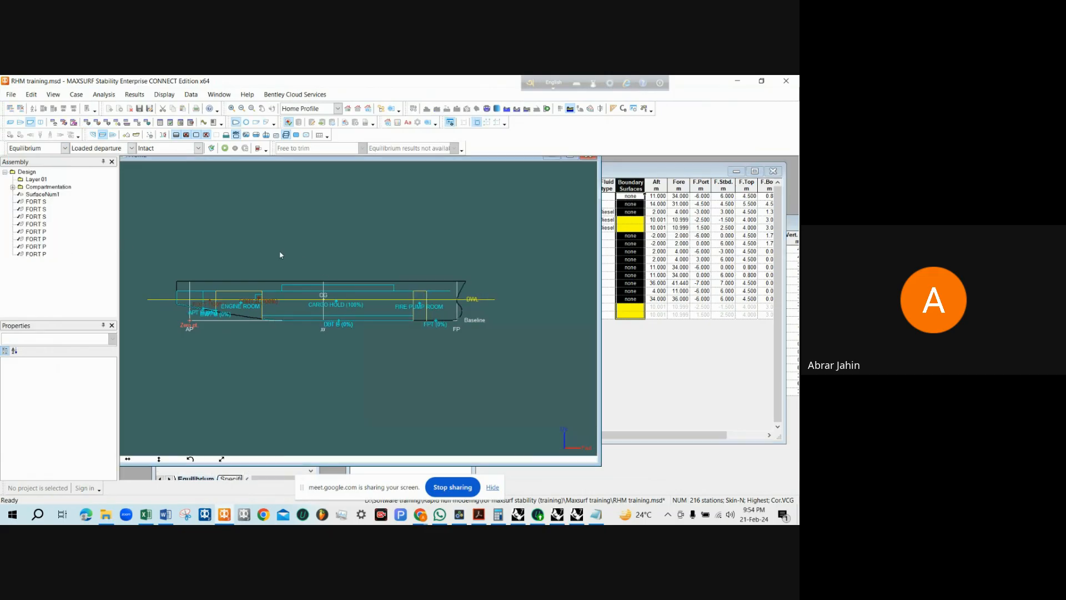
left_click(654, 357)
left_click(683, 469)
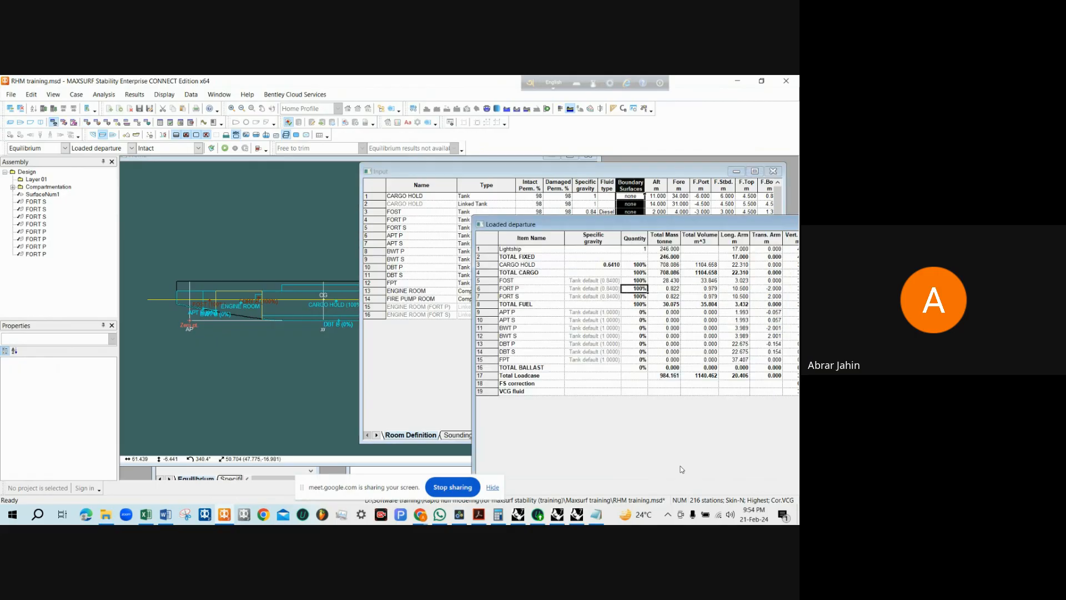
left_click(543, 199)
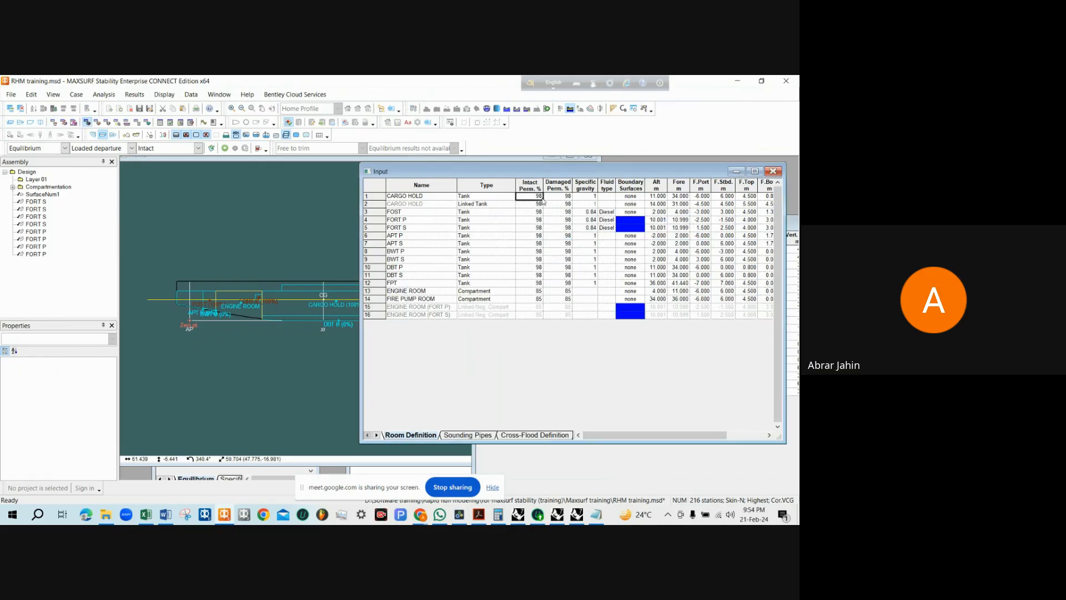
left_click(572, 461)
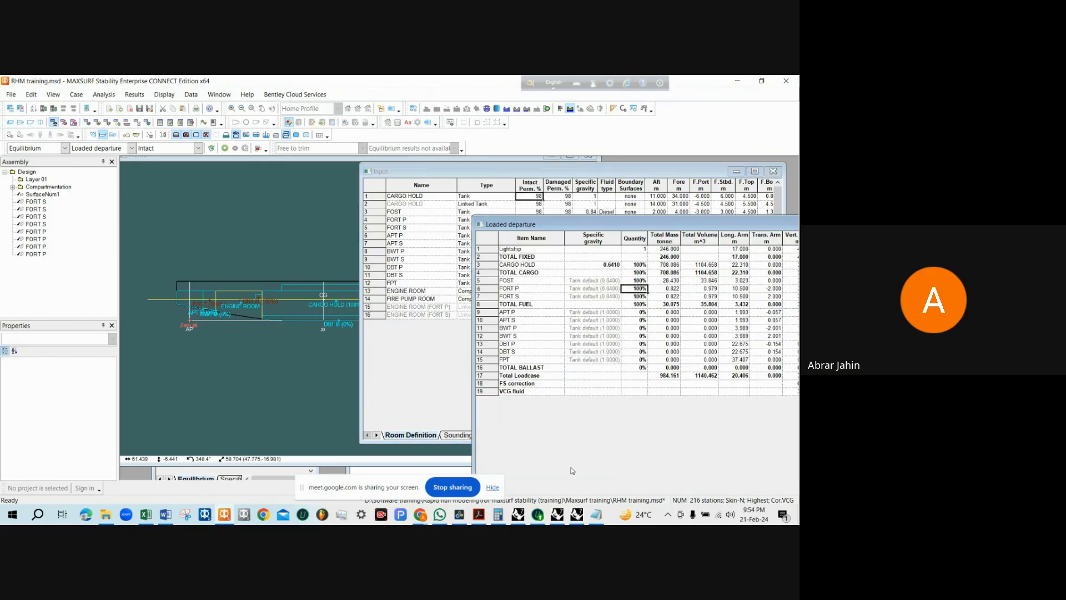
left_click(220, 95)
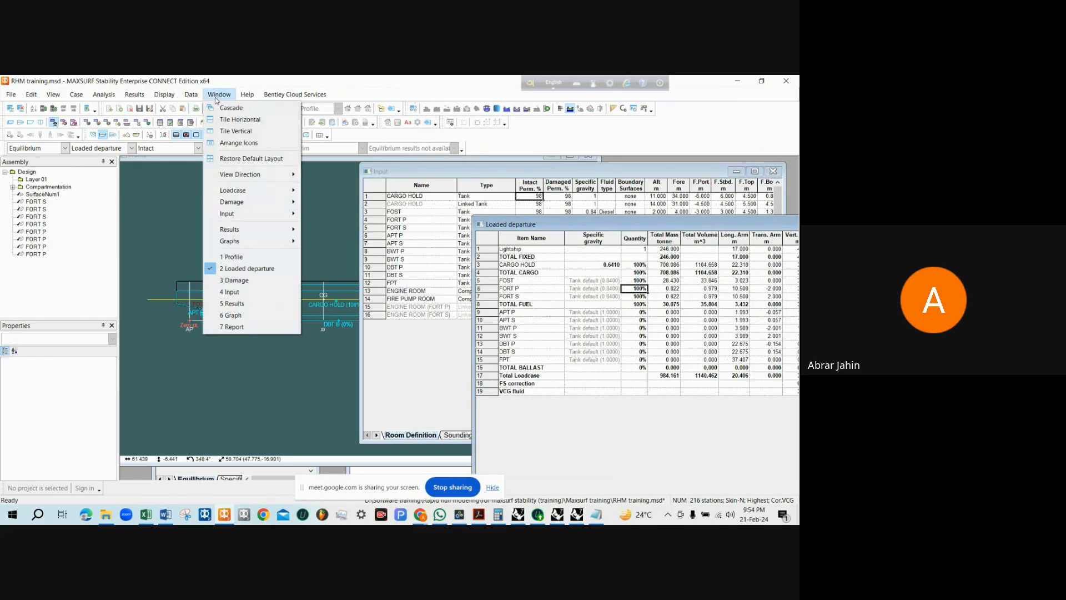
left_click(65, 148)
left_click(61, 170)
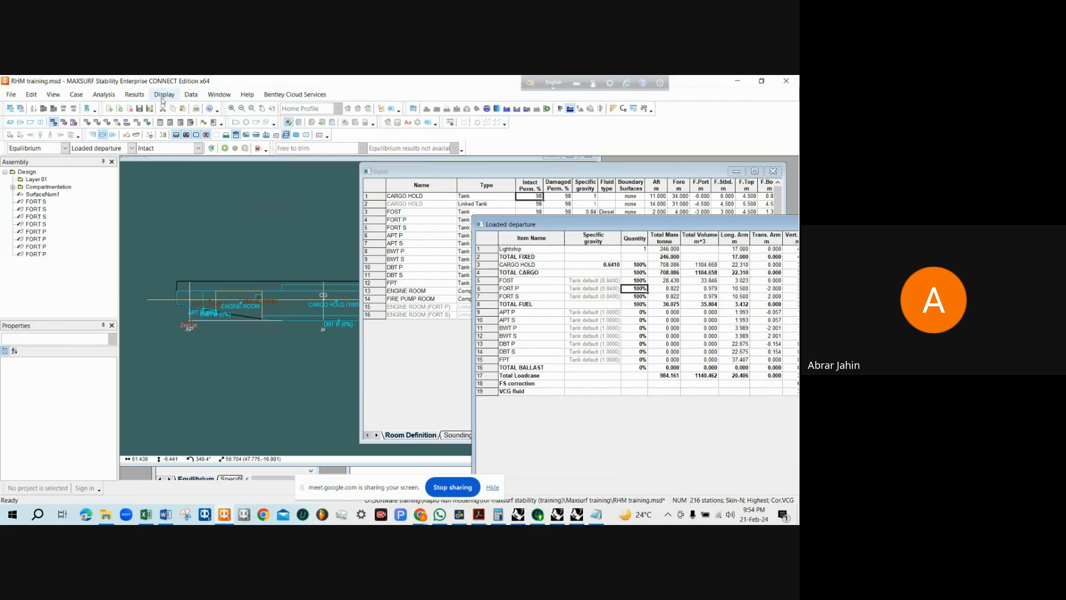
Show the Equilibrium results table maximised and run the Equilibrium analysis for the intact Loaded departure loadcase
left_click(220, 94)
mouse_move(250, 228)
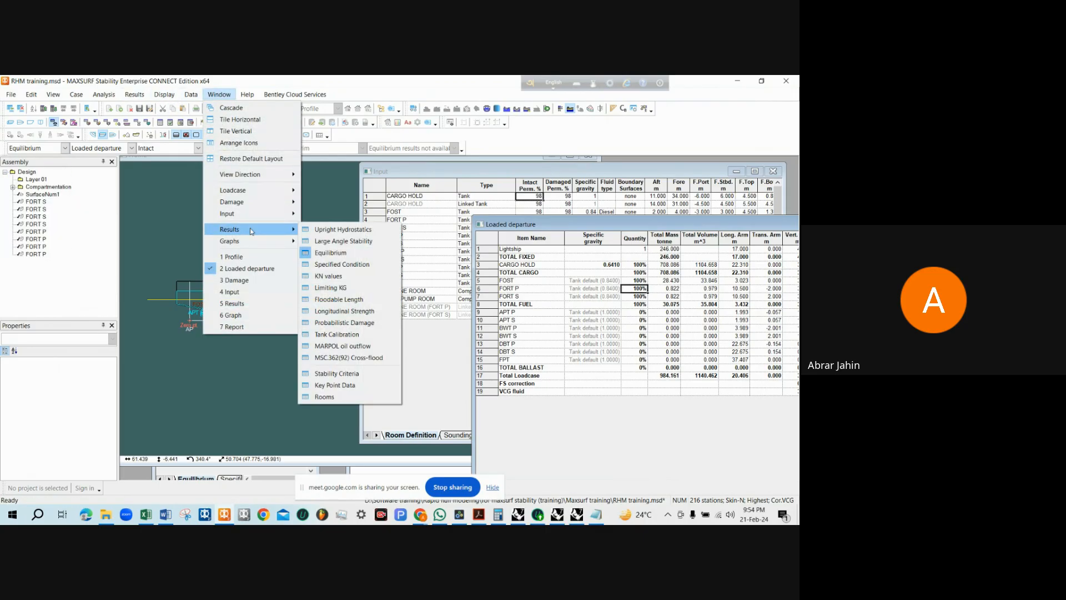
left_click(339, 251)
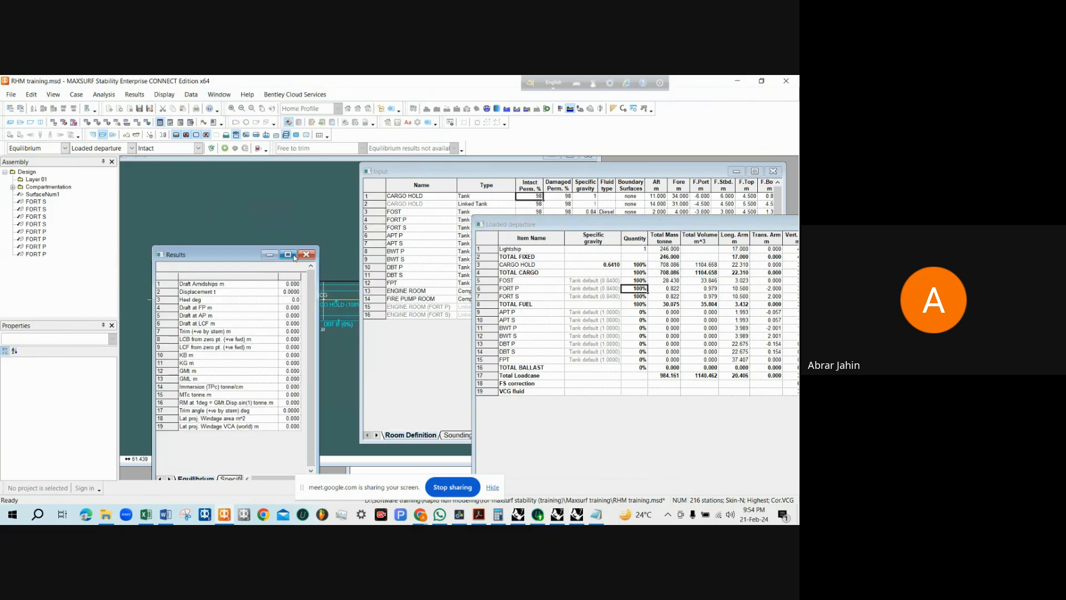
left_click_drag(247, 252, 242, 181)
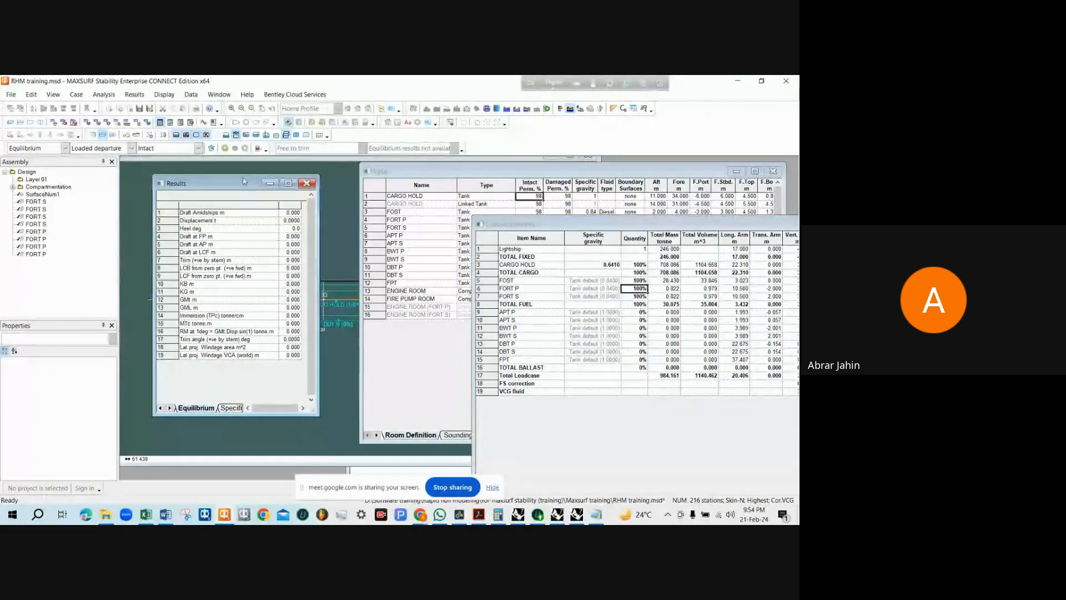
left_click(289, 183)
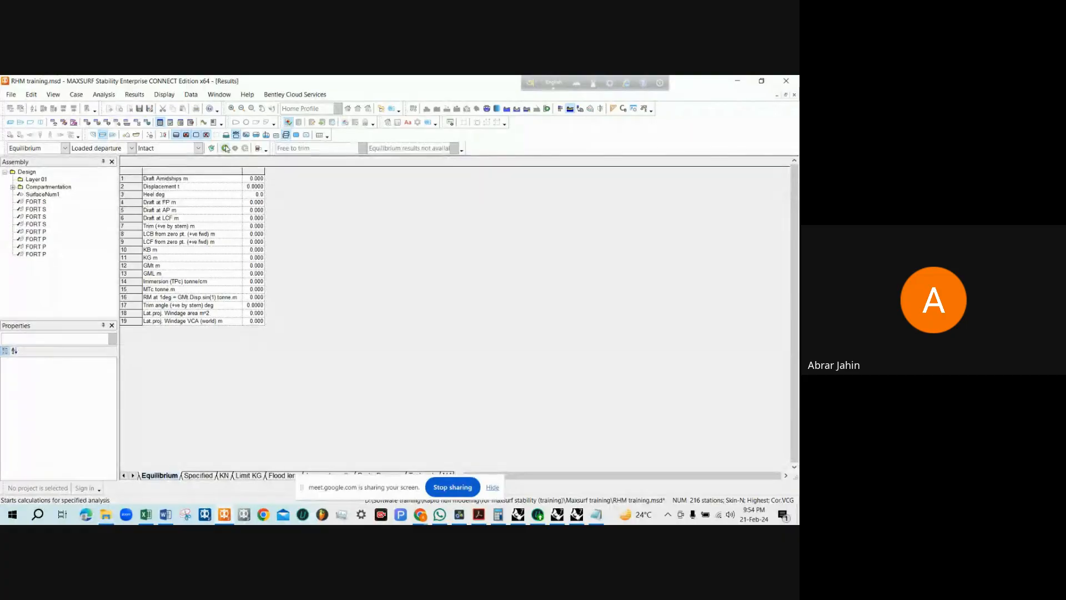
left_click(225, 147)
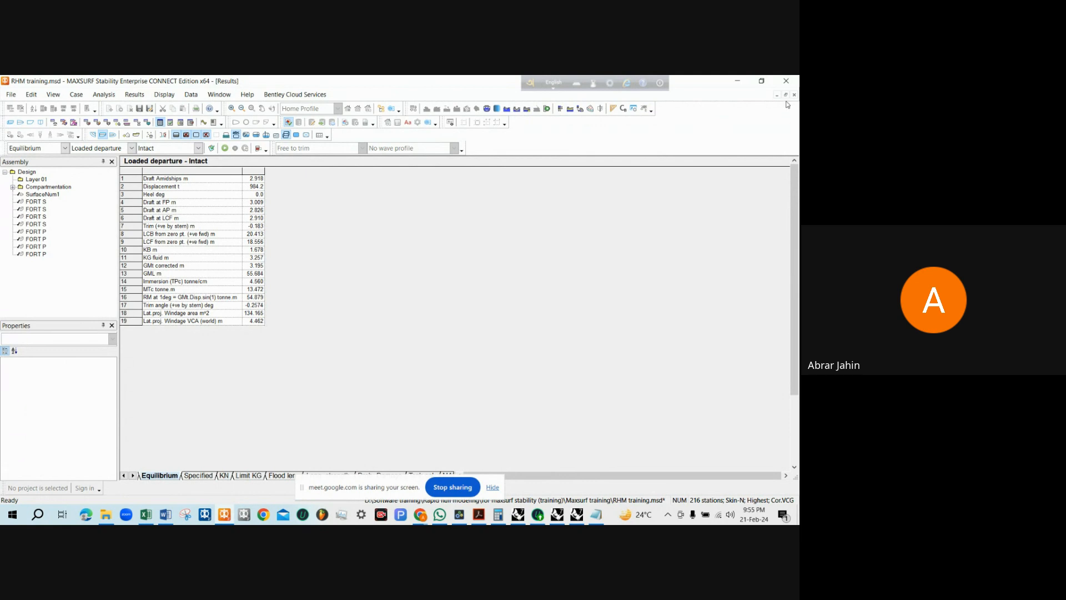
Restore the results table to a floating window beside the profile and examine the midship draft, displacement and trim
left_click(786, 95)
left_click_drag(211, 178, 537, 213)
left_click(284, 225)
left_click(611, 254)
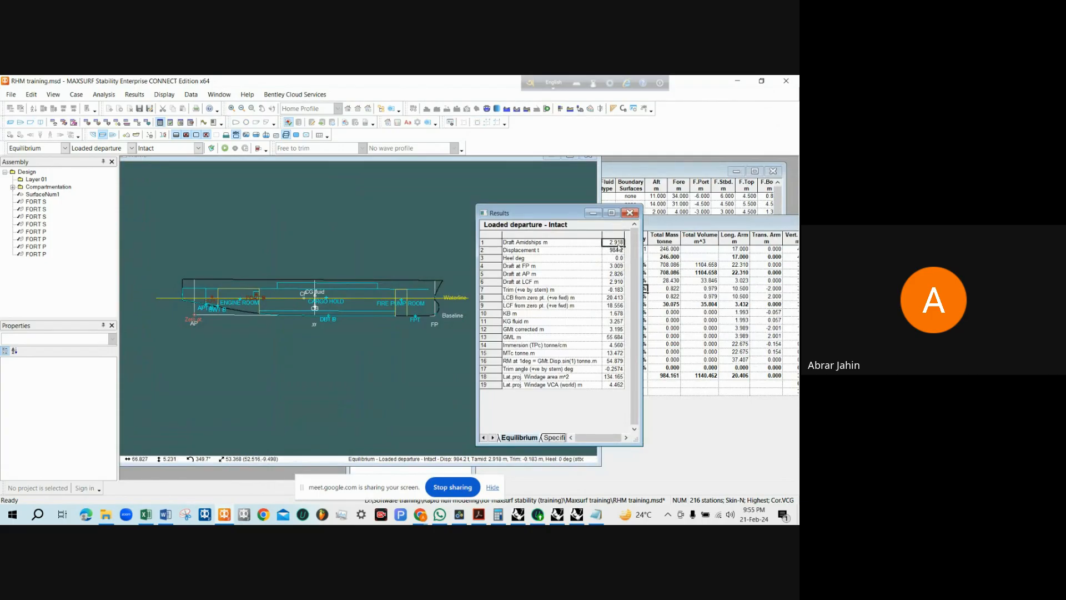
left_click(617, 250)
left_click_drag(572, 216, 484, 211)
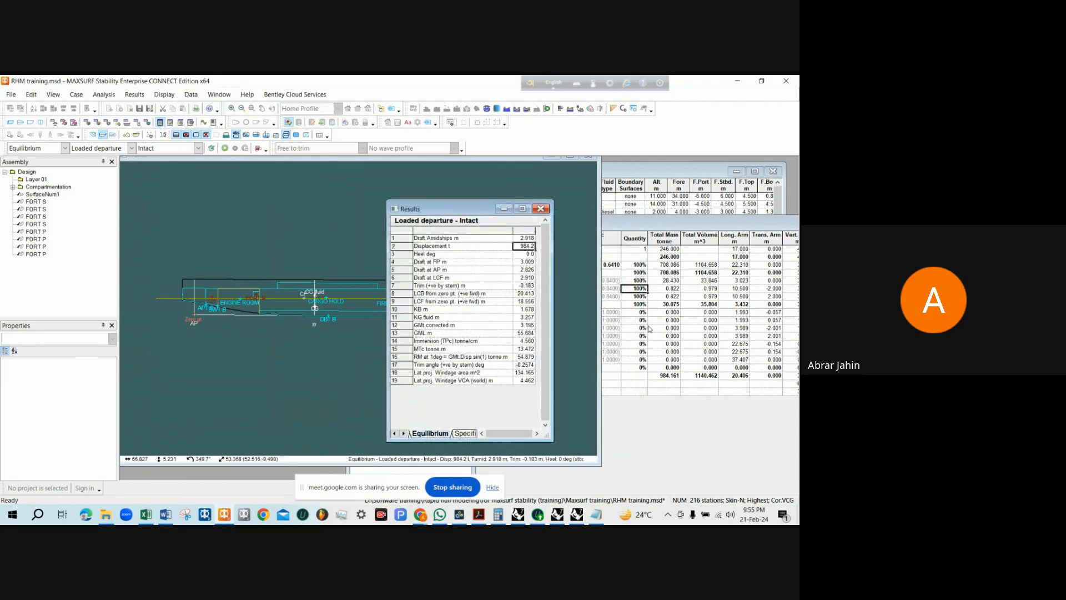
left_click(523, 287)
left_click(283, 296)
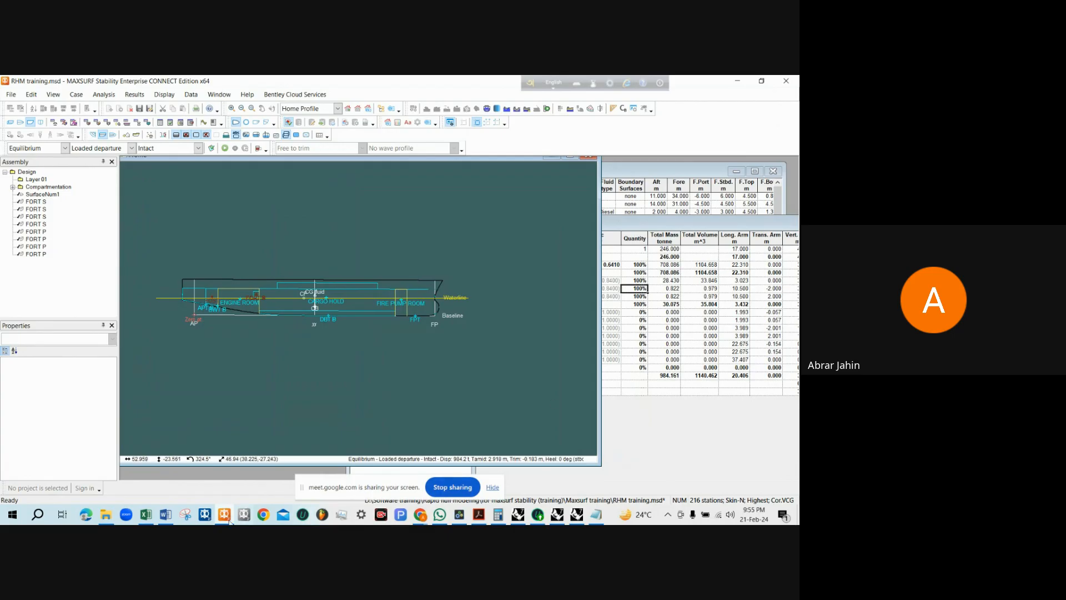
Reopen the Equilibrium results over the profile view and reposition them to compare the trim with both ends of the hull
left_click(226, 519)
left_click(226, 520)
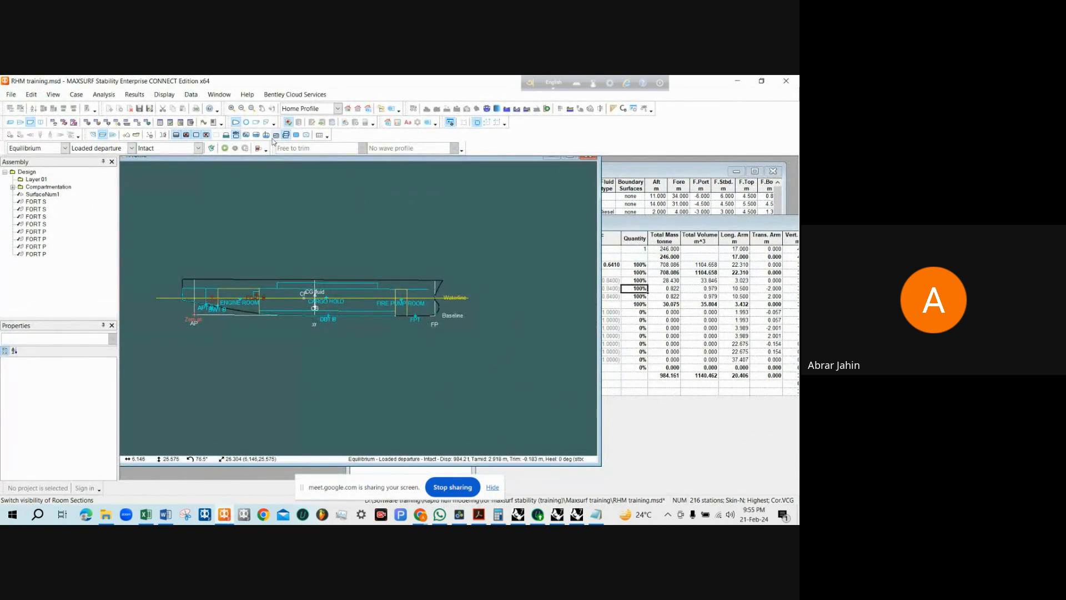
left_click(159, 123)
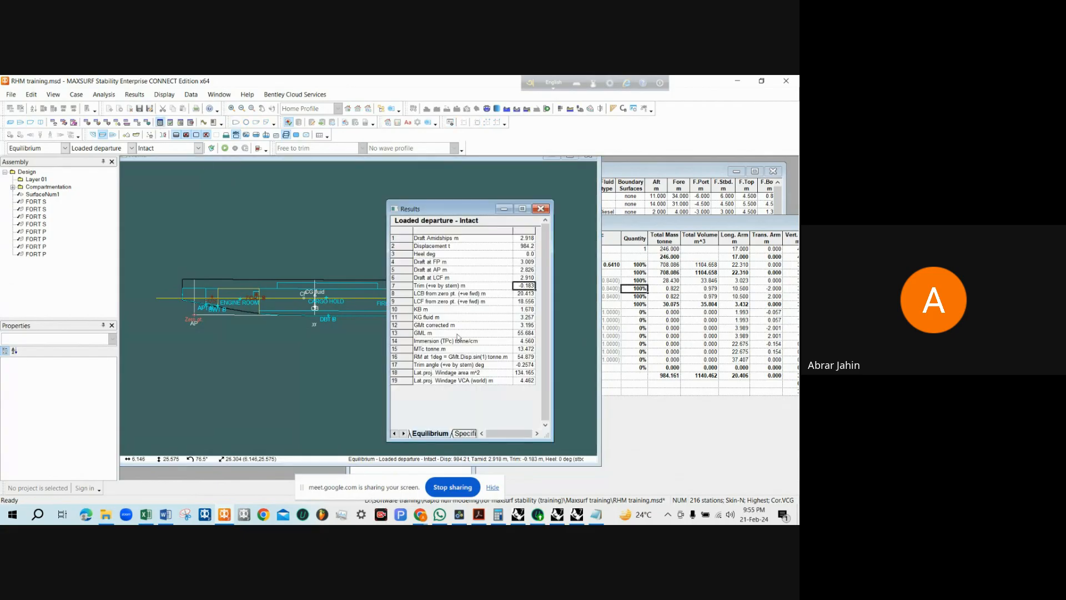
left_click_drag(488, 213, 547, 187)
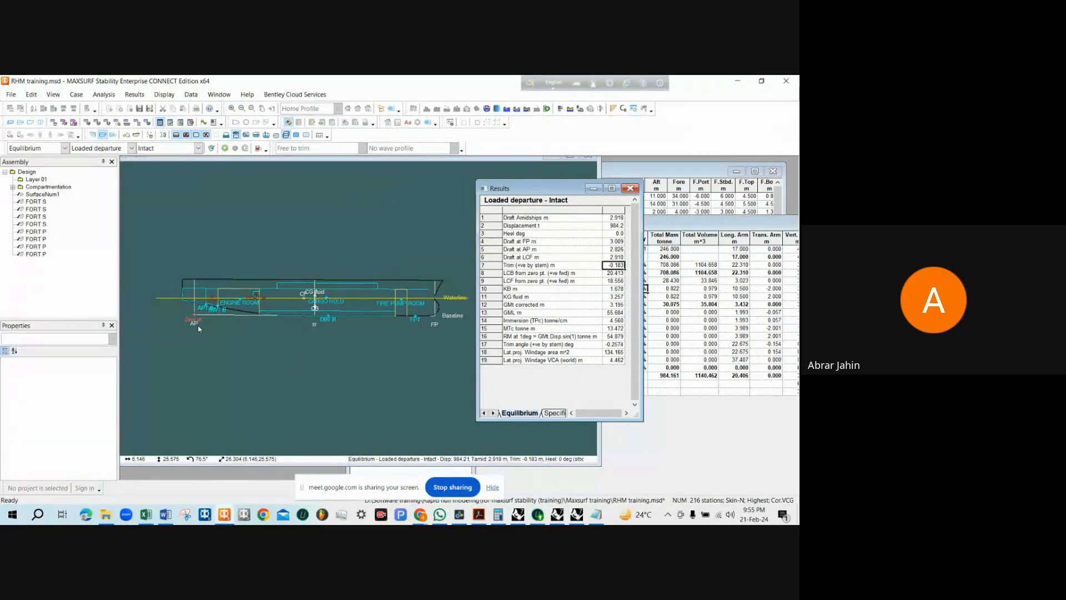
left_click_drag(570, 190, 371, 157)
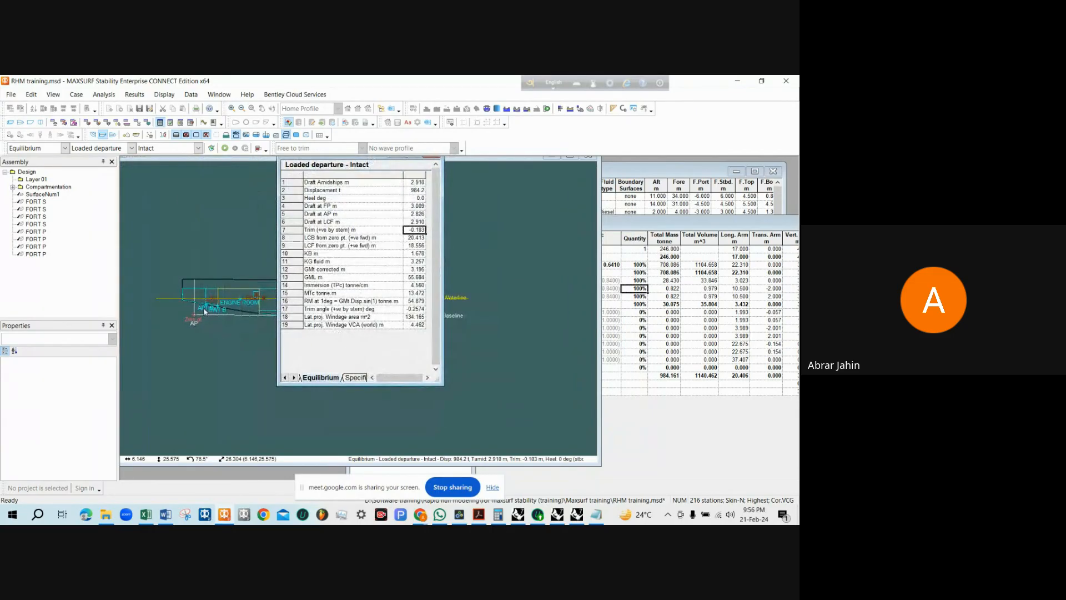
Fill the aft peak tanks APT P and APT S to 100% in the Loaded departure loadcase and save the design
left_click(193, 313)
scroll(193, 312, "up", 8)
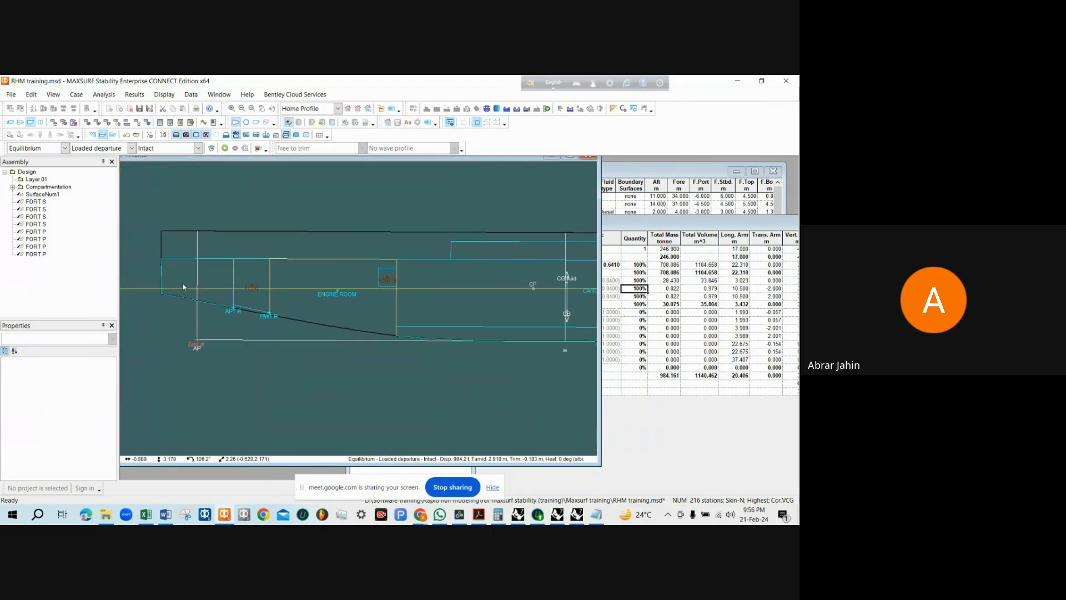
scroll(230, 301, "down", 5)
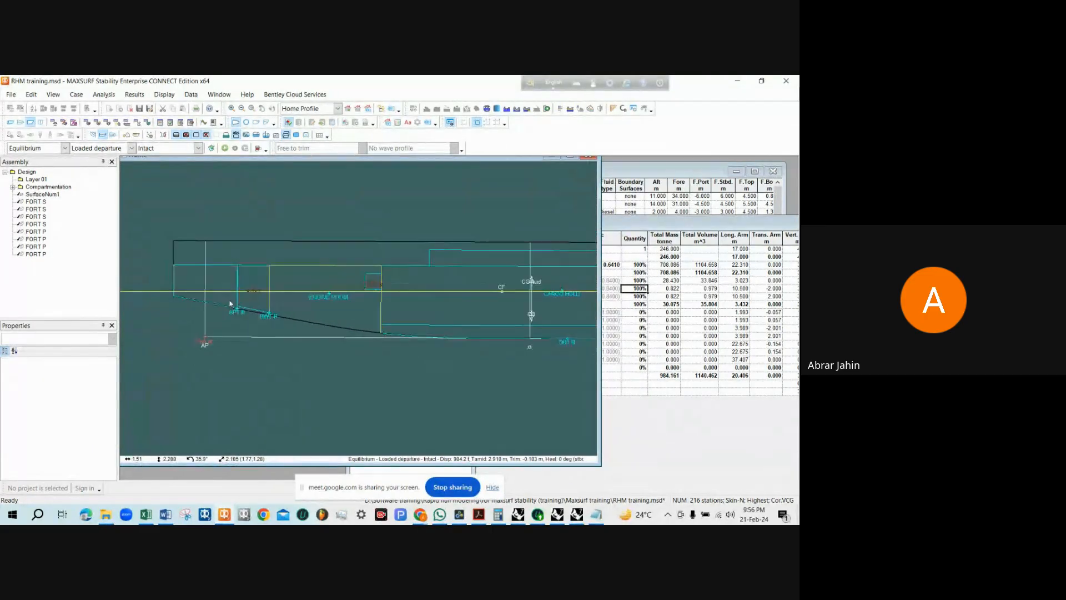
left_click(661, 313)
left_click(645, 314)
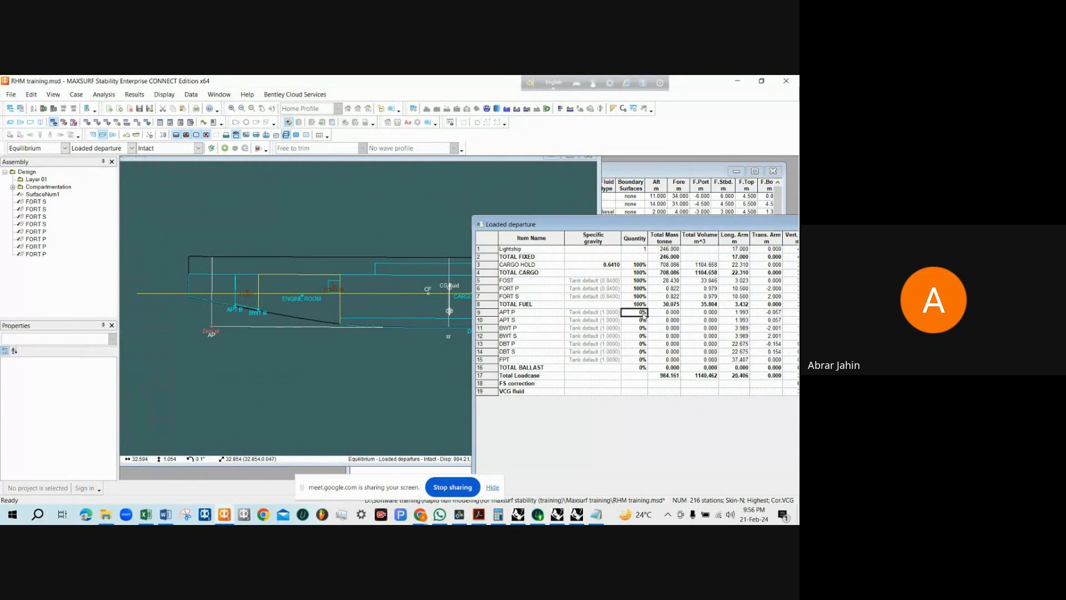
type("100")
key("Return")
type("100")
key("Return")
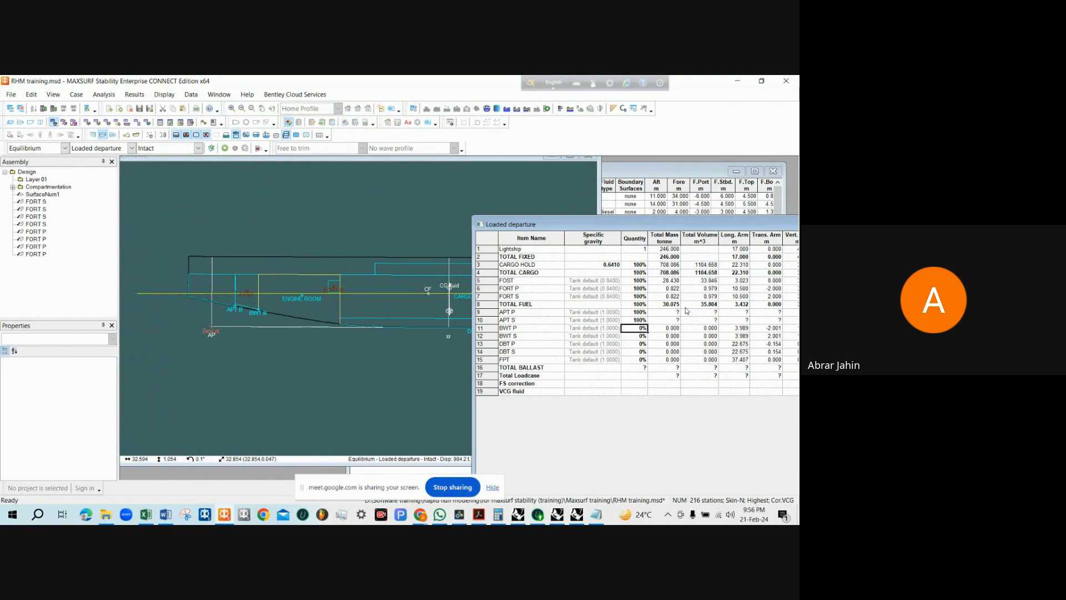
key("ctrl+s")
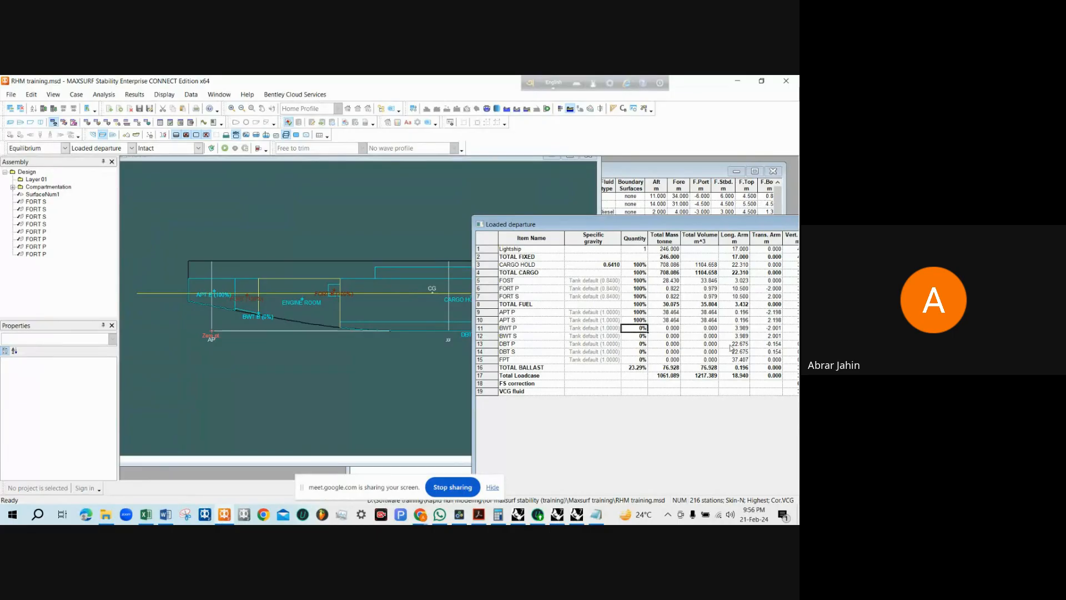
Check the total ballast and total loadcase masses, glance at the room definition table and return to the loadcase
left_click(676, 368)
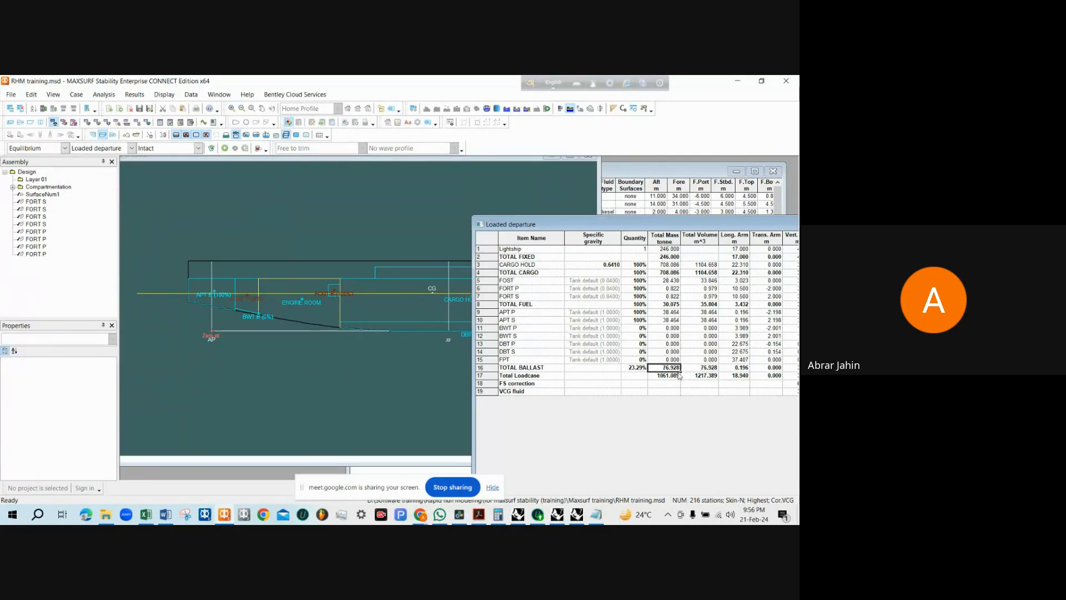
left_click(674, 376)
key("ctrl+Tab")
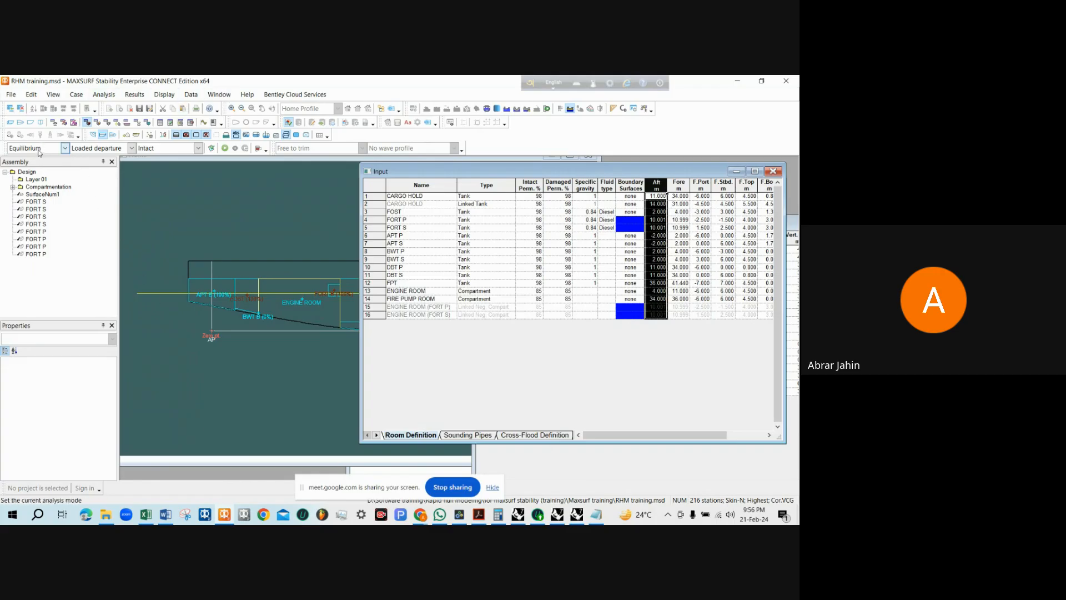
left_click(792, 282)
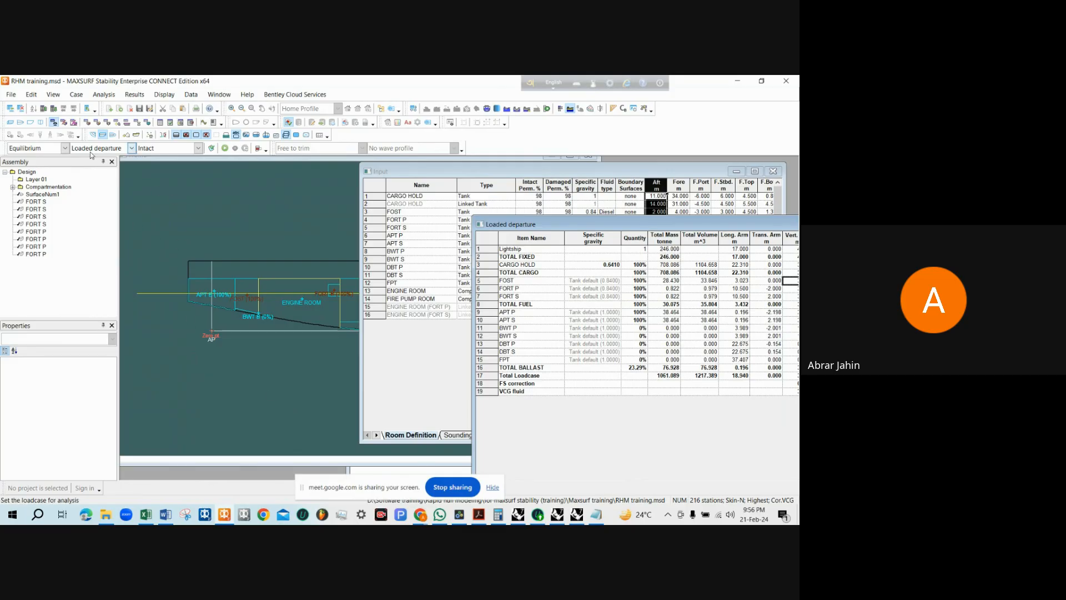
Bring up the Equilibrium results again and rerun the analysis with the aft peak tanks filled
left_click(220, 95)
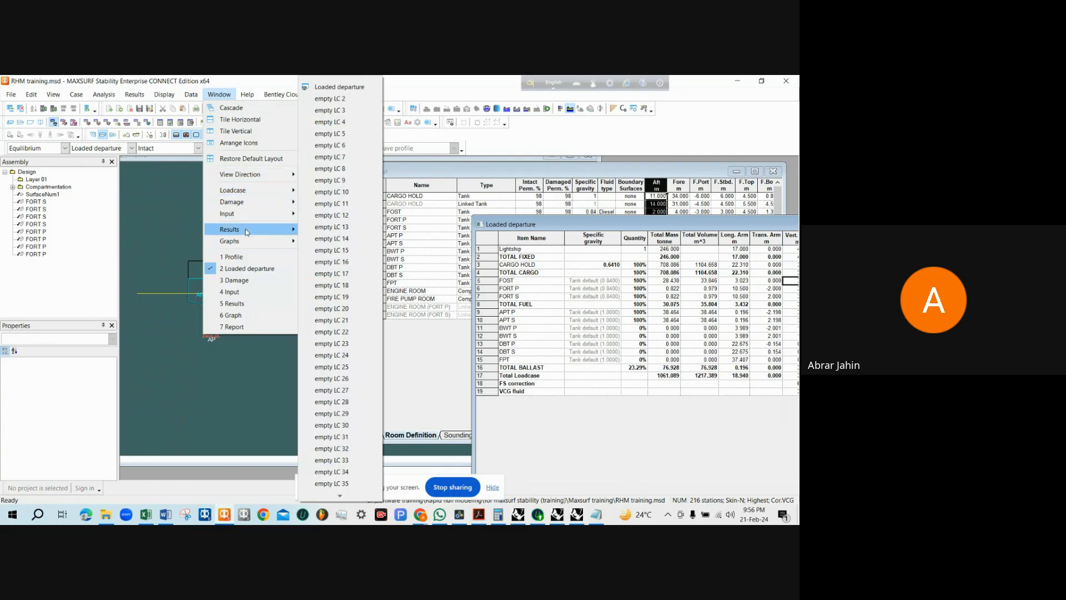
mouse_move(278, 229)
left_click(331, 252)
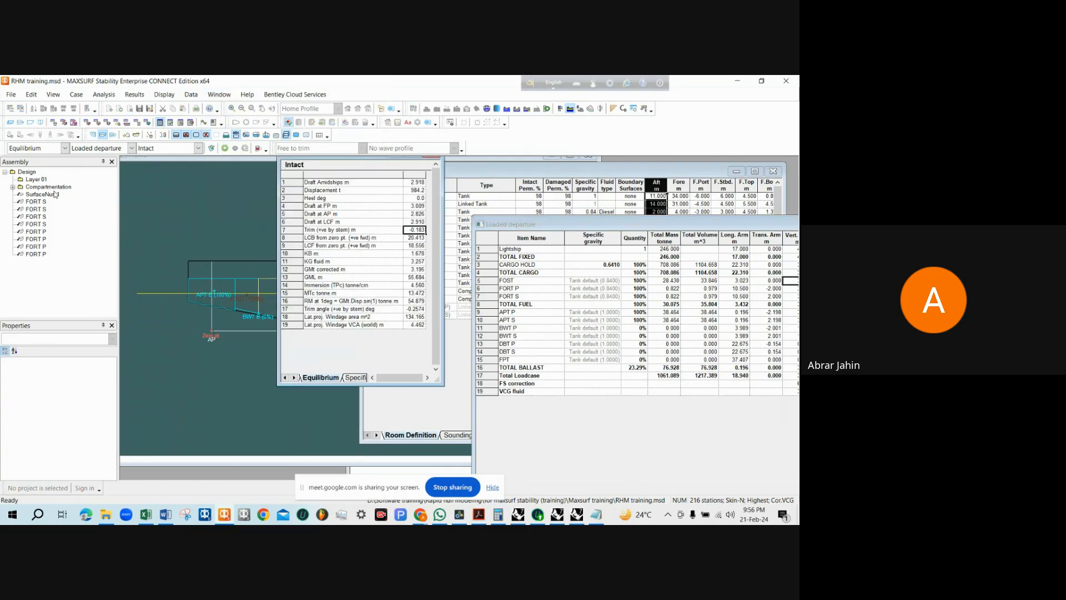
left_click(224, 148)
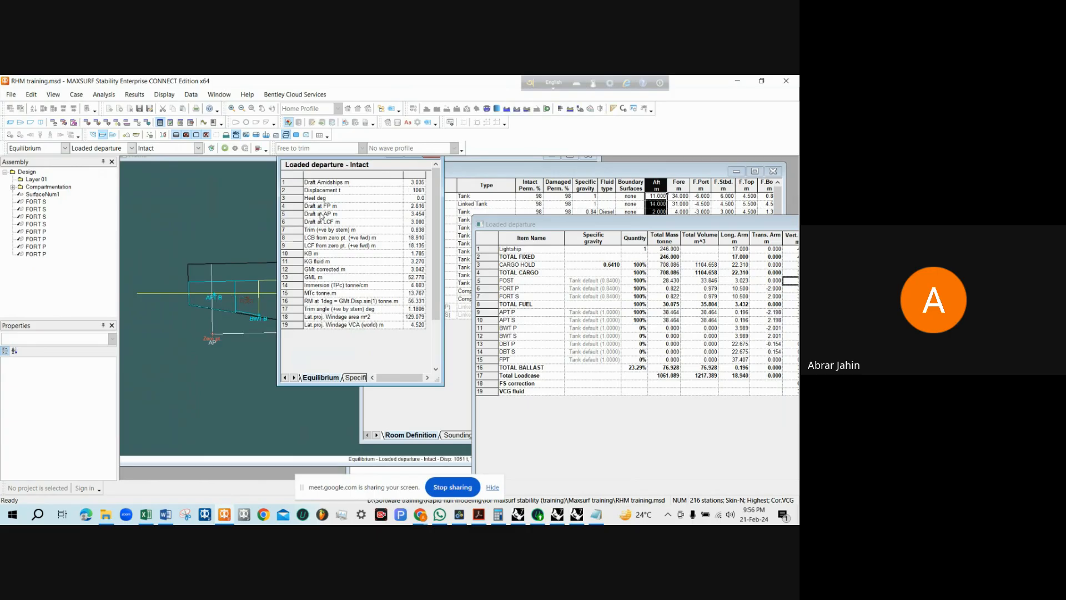
Examine the new trim and midship draft in the results, and inspect the whole trimmed hull in the profile view
left_click(320, 230)
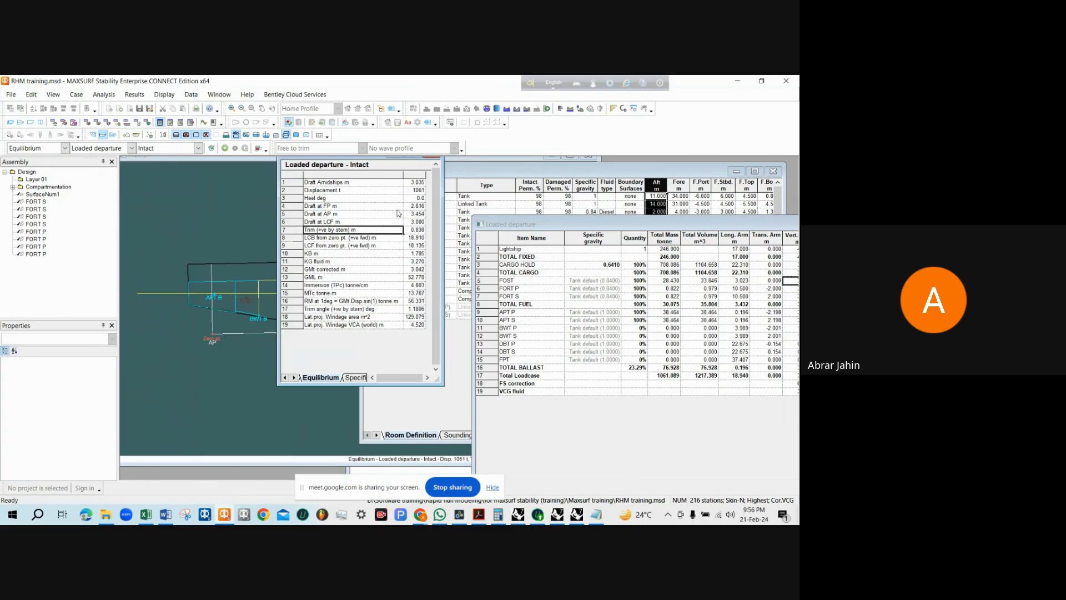
left_click(420, 183)
left_click_drag(359, 162, 360, 191)
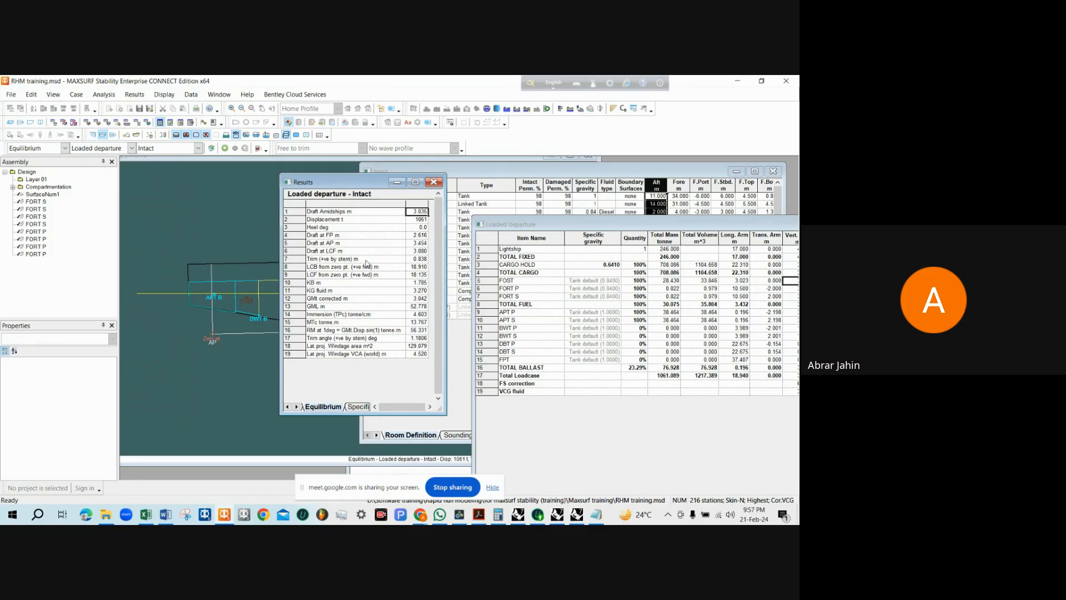
left_click(229, 233)
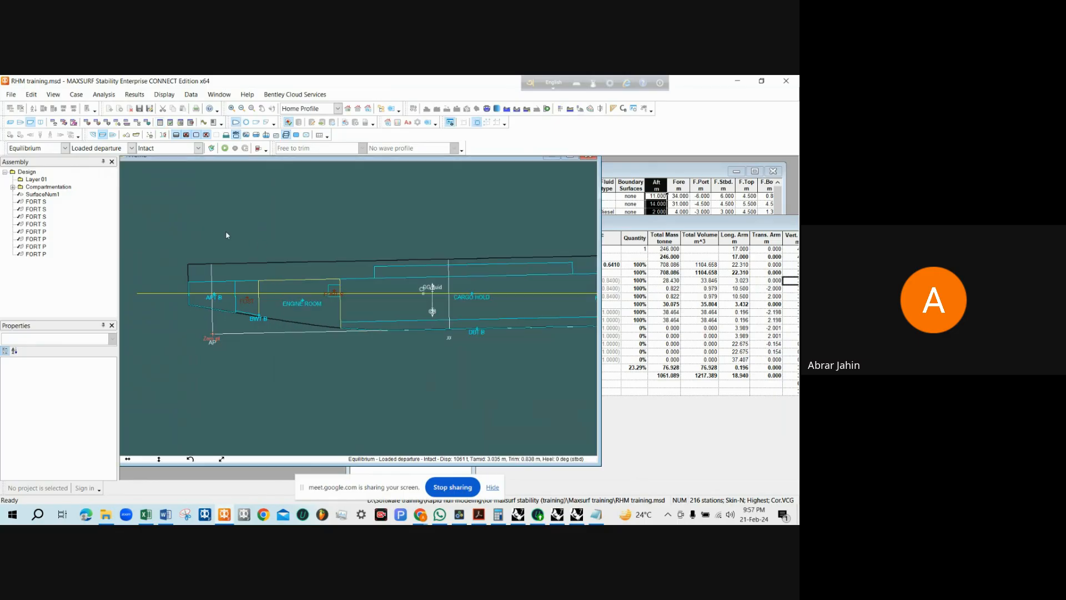
scroll(241, 331, "down", 1)
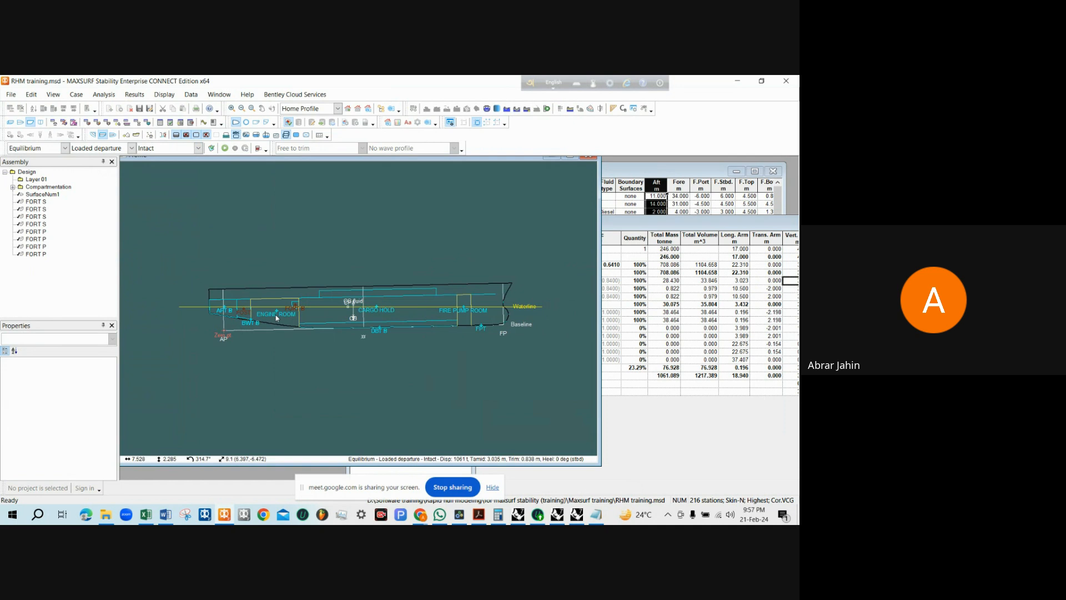
scroll(276, 317, "down", 1)
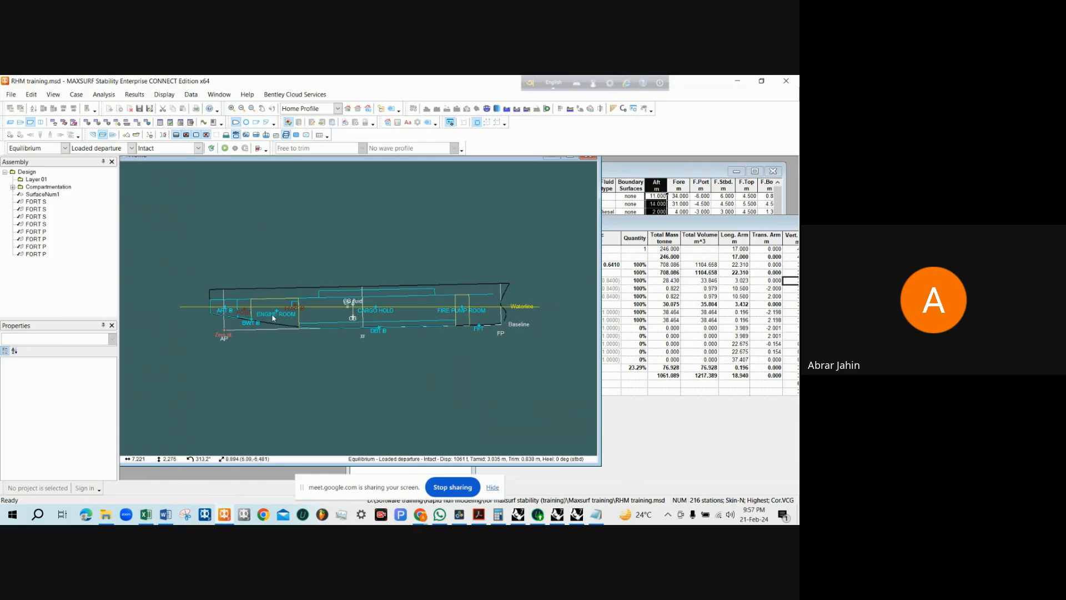
scroll(238, 328, "up", 1)
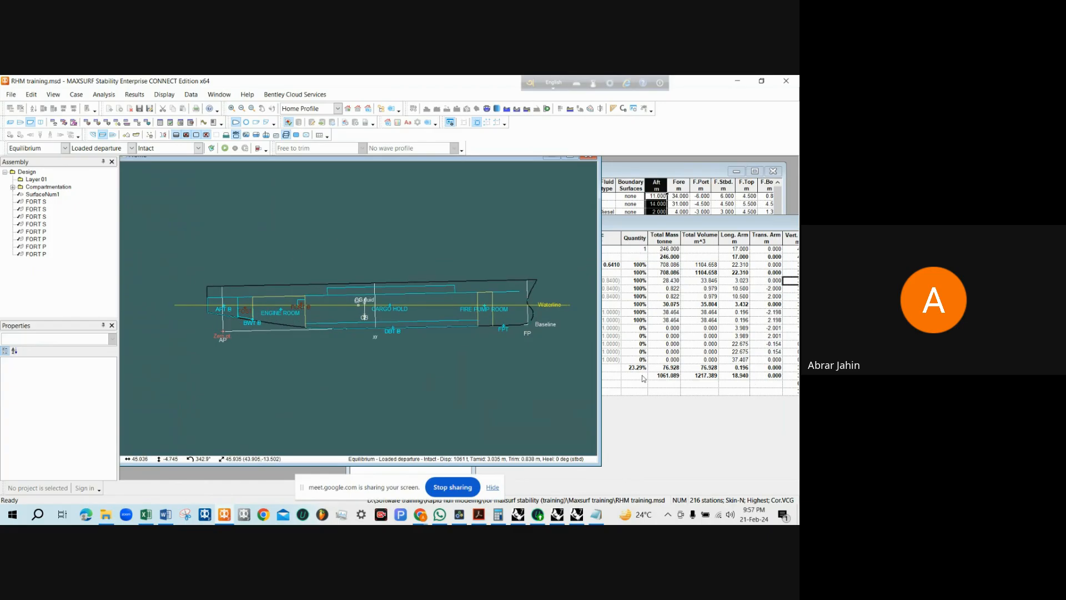
Compare the loadcase's total, ballast, APT S and fuel masses with the waterline at the bow in the profile view
left_click(670, 377)
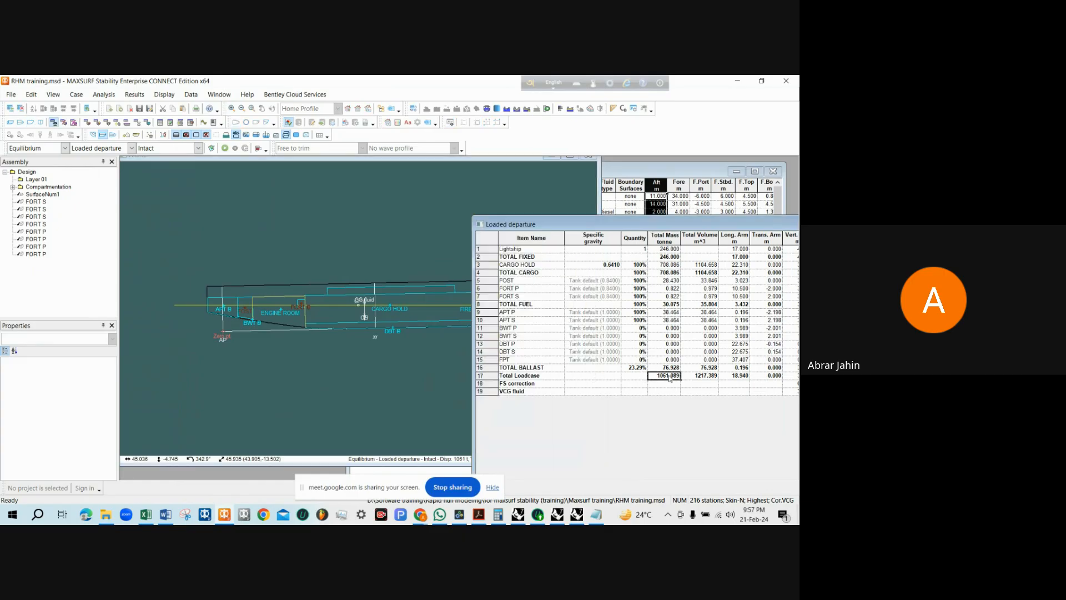
left_click(407, 337)
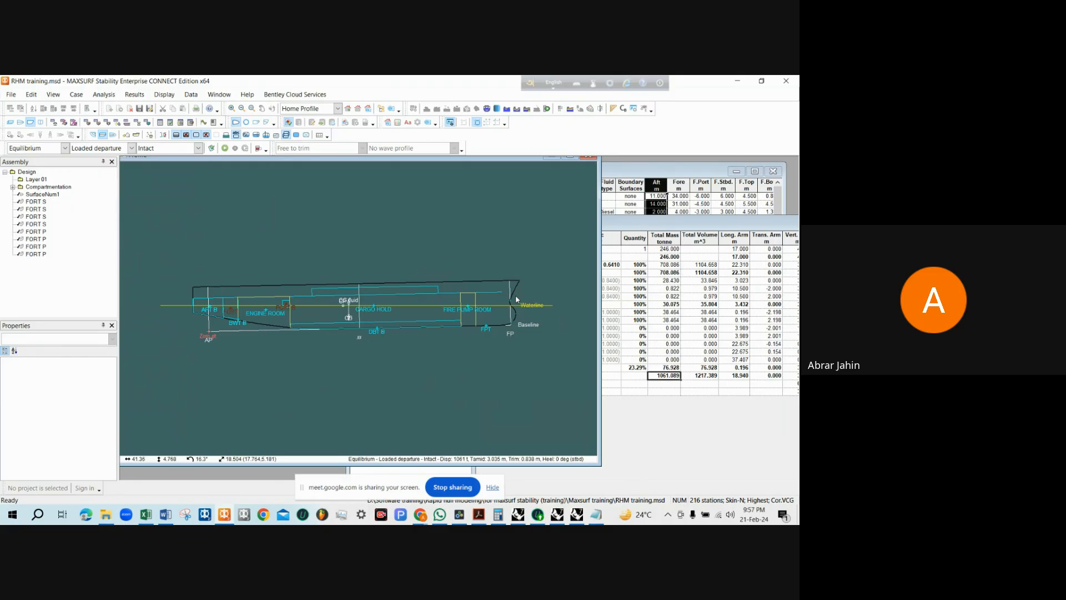
scroll(524, 306, "up", 2)
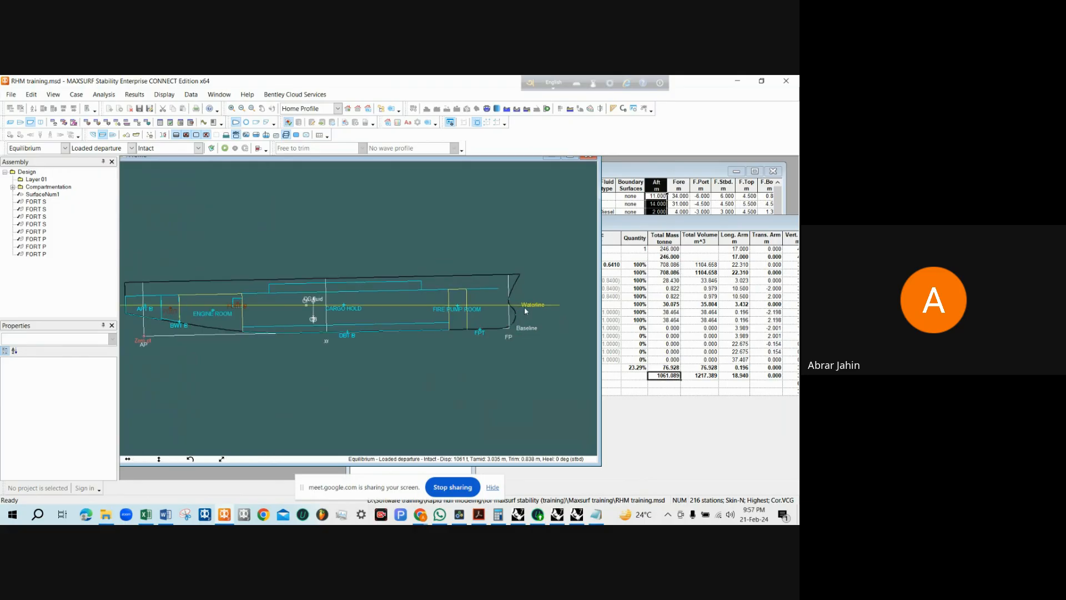
left_click(673, 368)
left_click(674, 376)
left_click(404, 259)
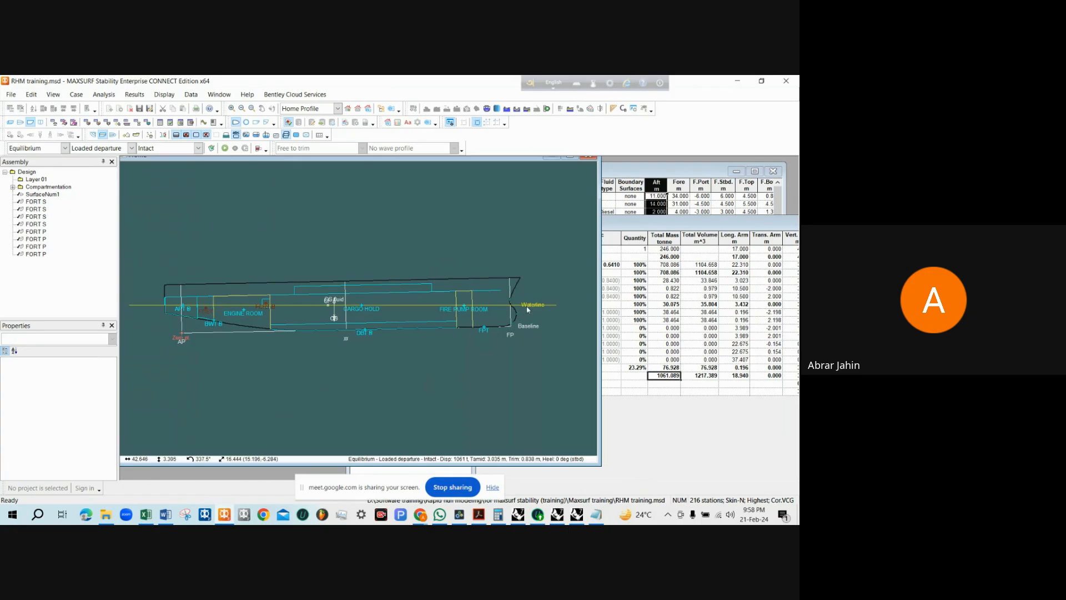
left_click(649, 323)
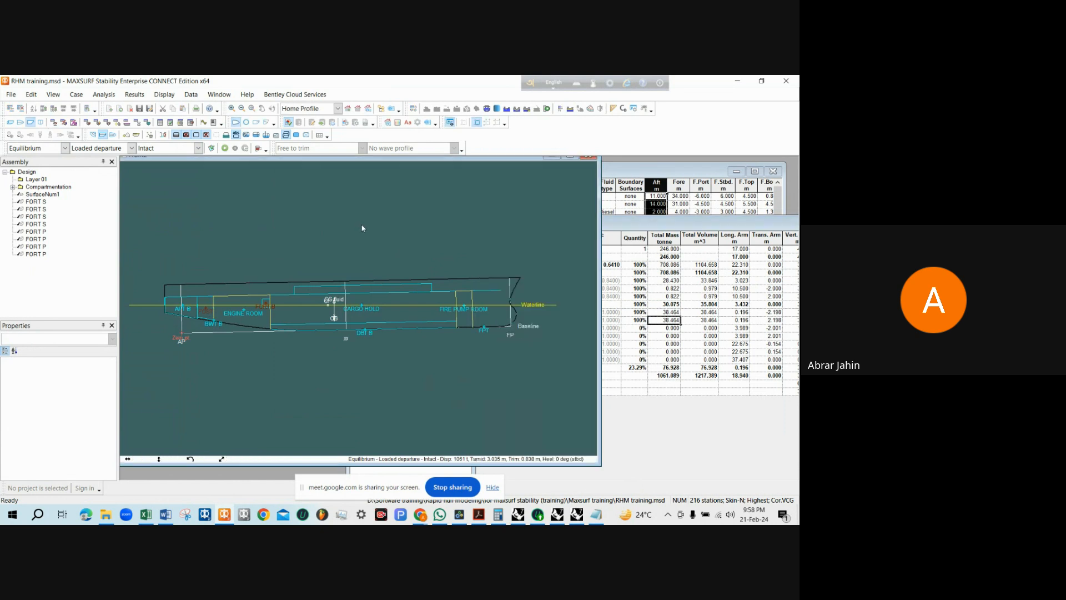
left_click(656, 304)
left_click(409, 269)
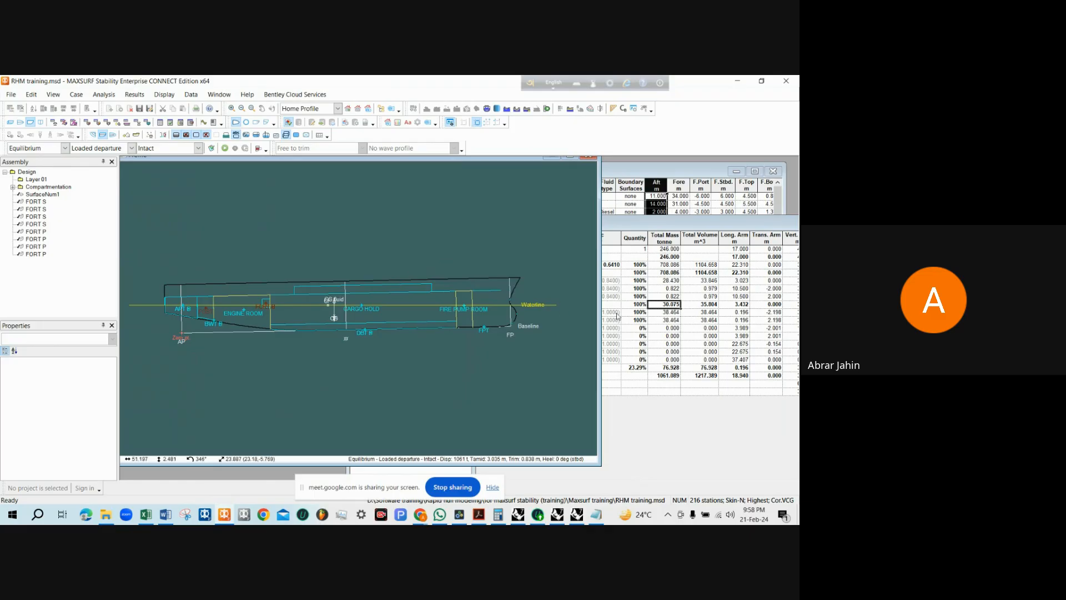
Check the quantities of the ballast tanks in the loadcase against the trimmed hull in the profile view
key("ctrl+Tab")
key("Left")
key("Down")
key("Down")
key("Down")
key("Down")
left_click(337, 268)
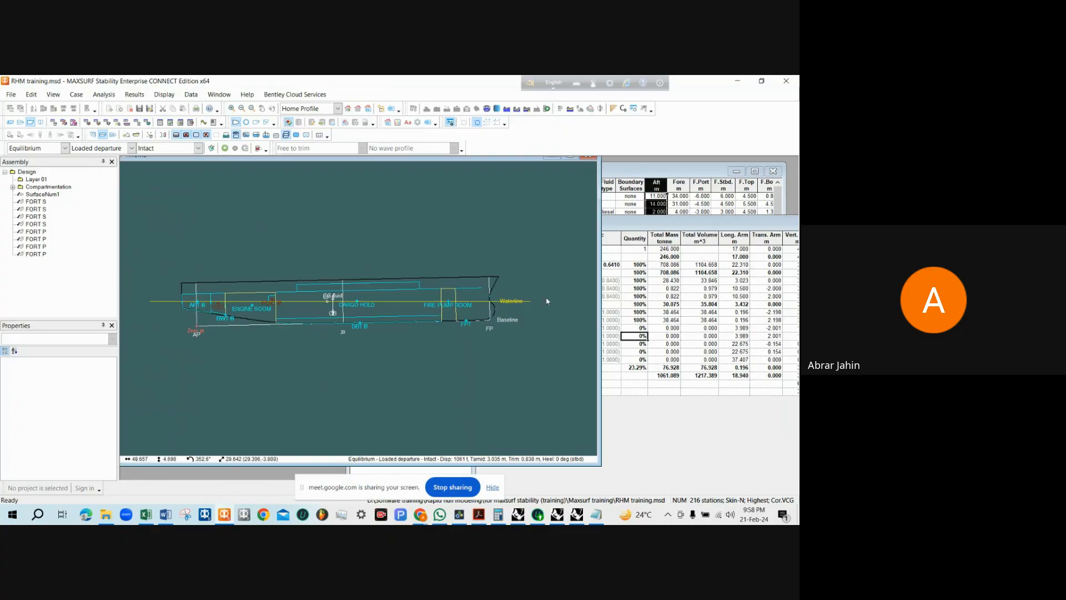
Set the quantity of the FPT tank to 20% in the Loaded departure loadcase, save, and check the total loadcase mass
left_click(700, 359)
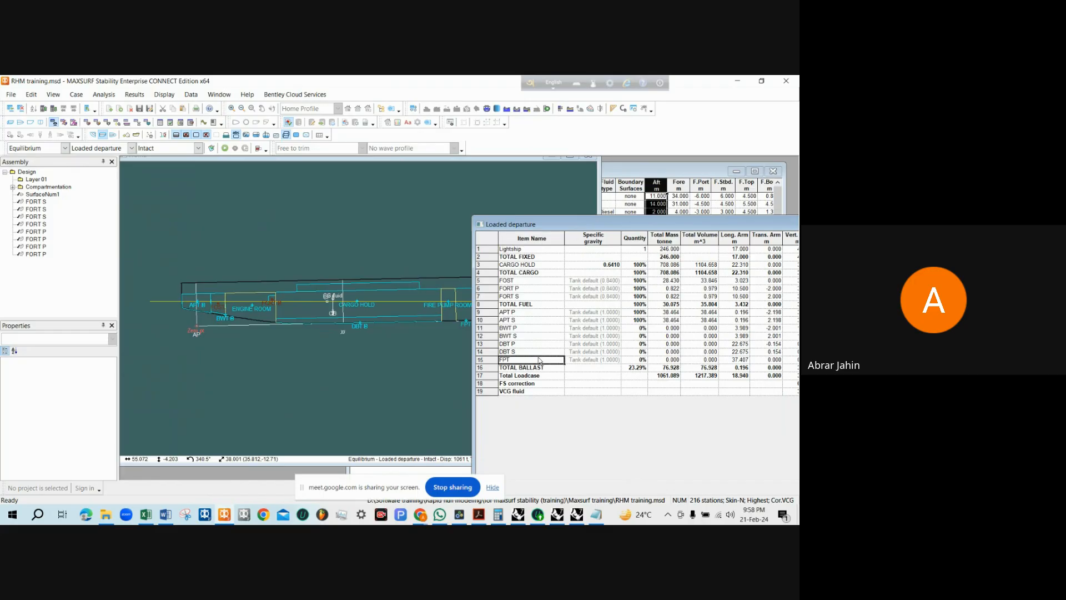
left_click(640, 362)
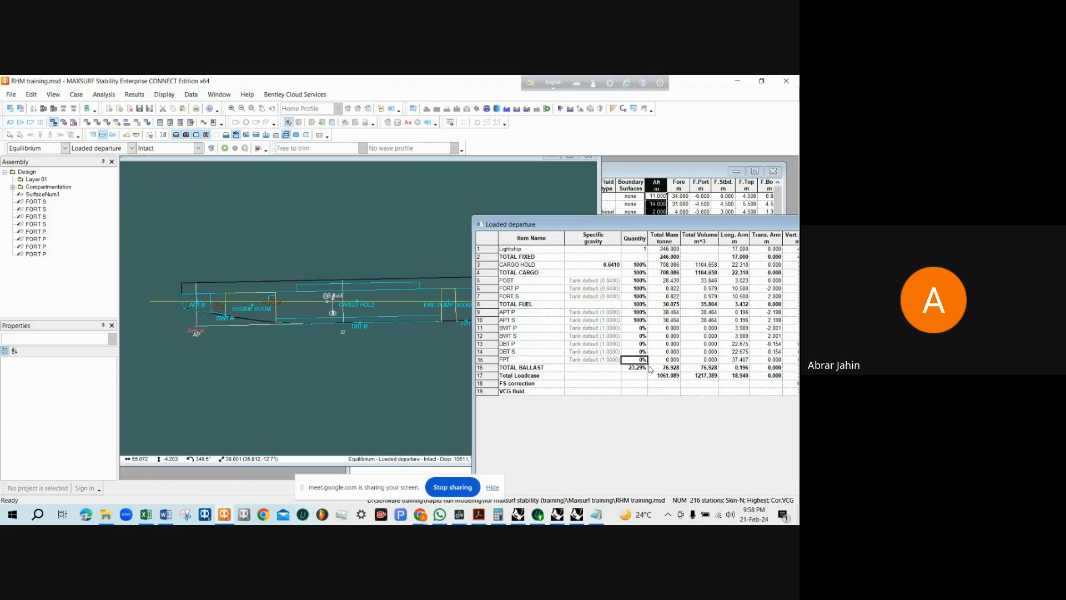
type("20")
key("Return")
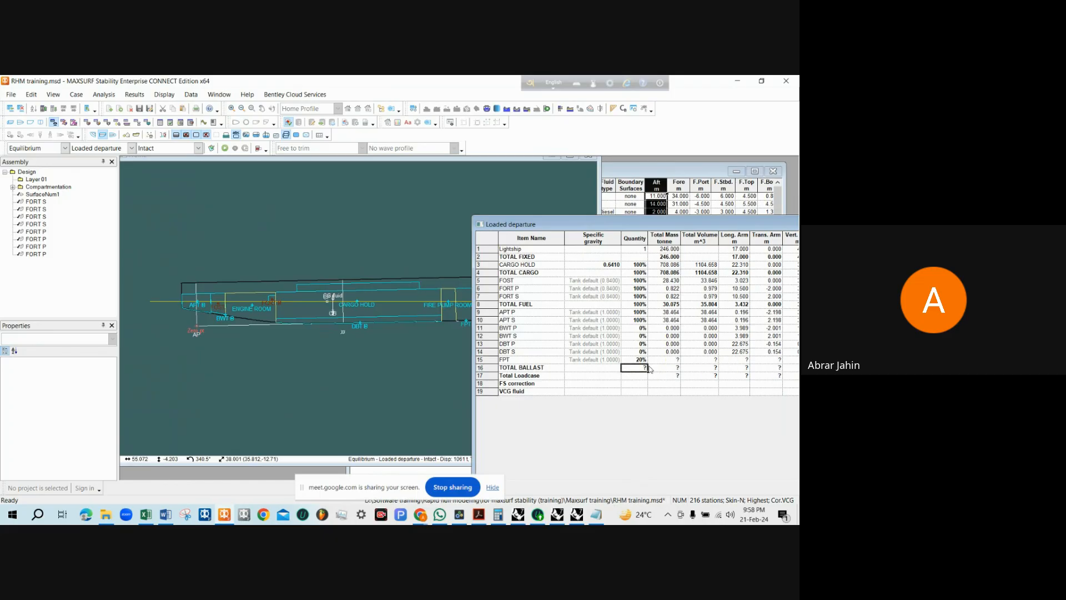
key("ctrl+s")
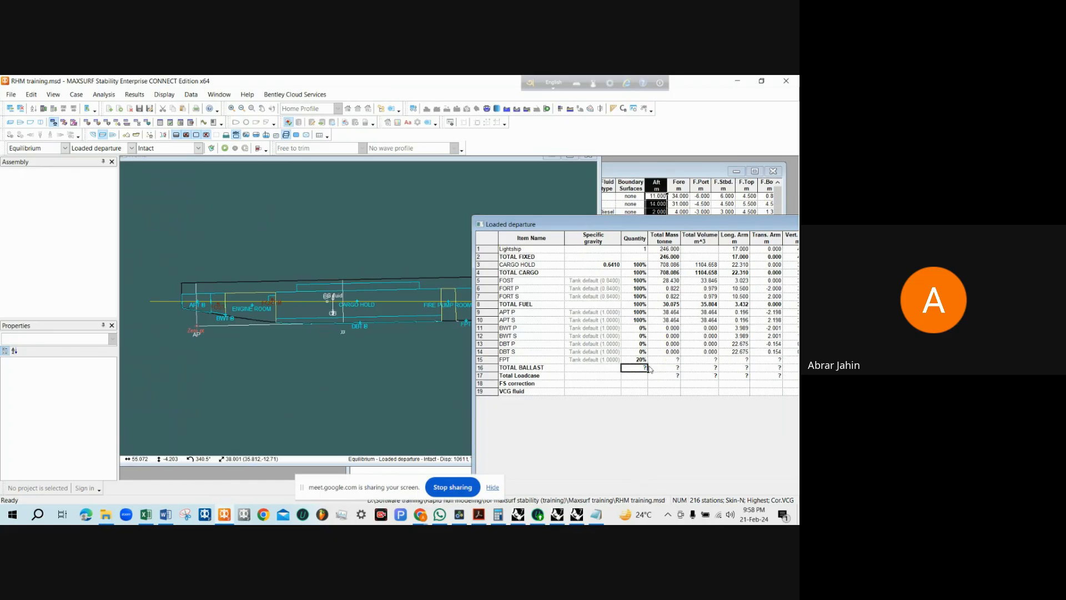
left_click(665, 376)
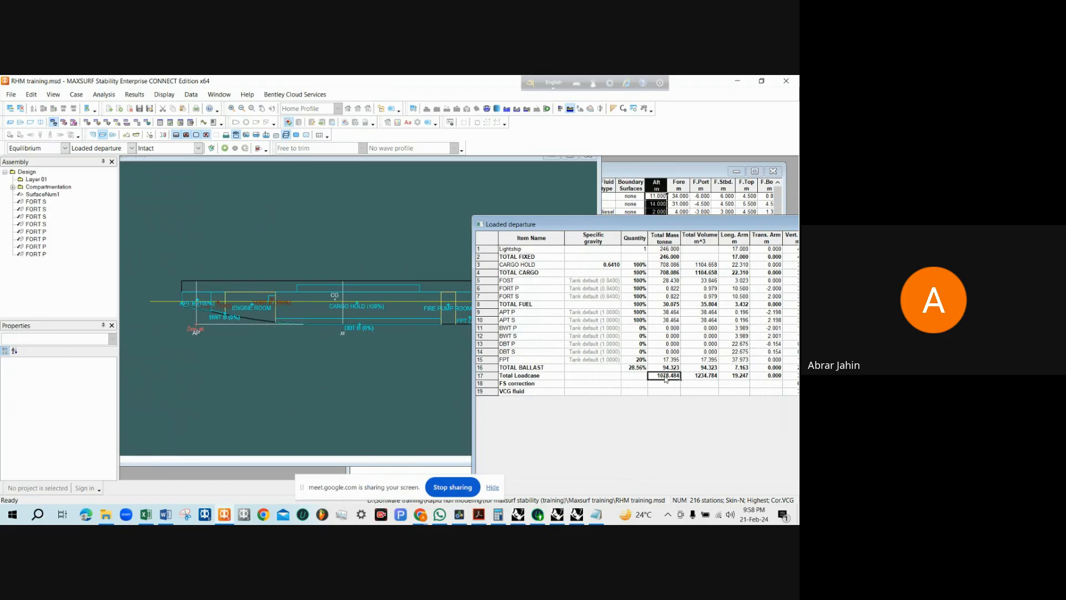
Make the whole loadcase table visible and compare its totals with the highlighted 3.200 m draft row of the hydrostatics table in Word
left_click_drag(691, 228, 639, 235)
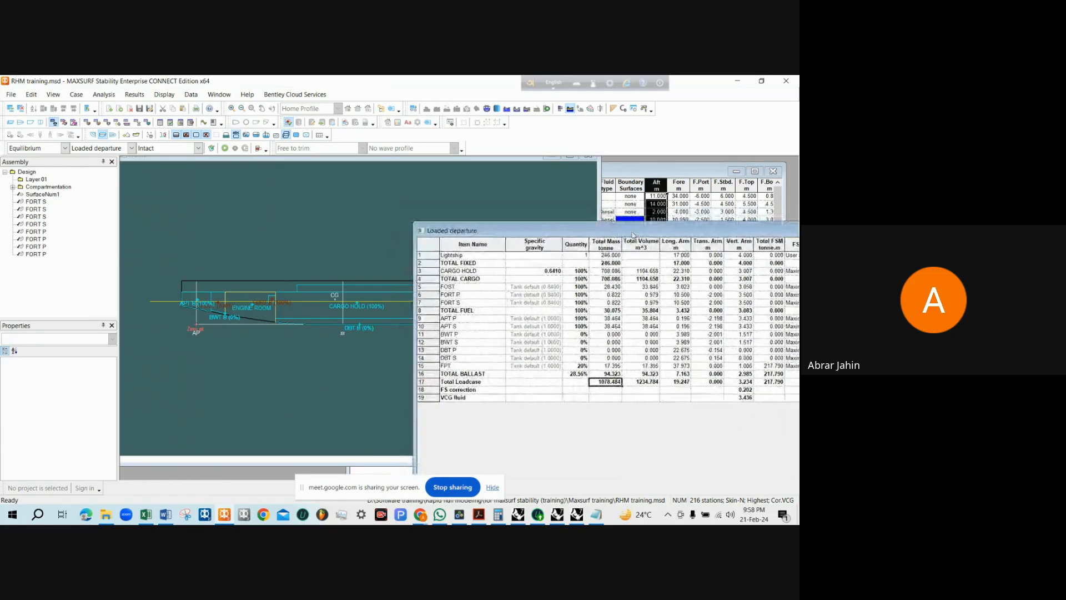
left_click_drag(553, 231, 406, 200)
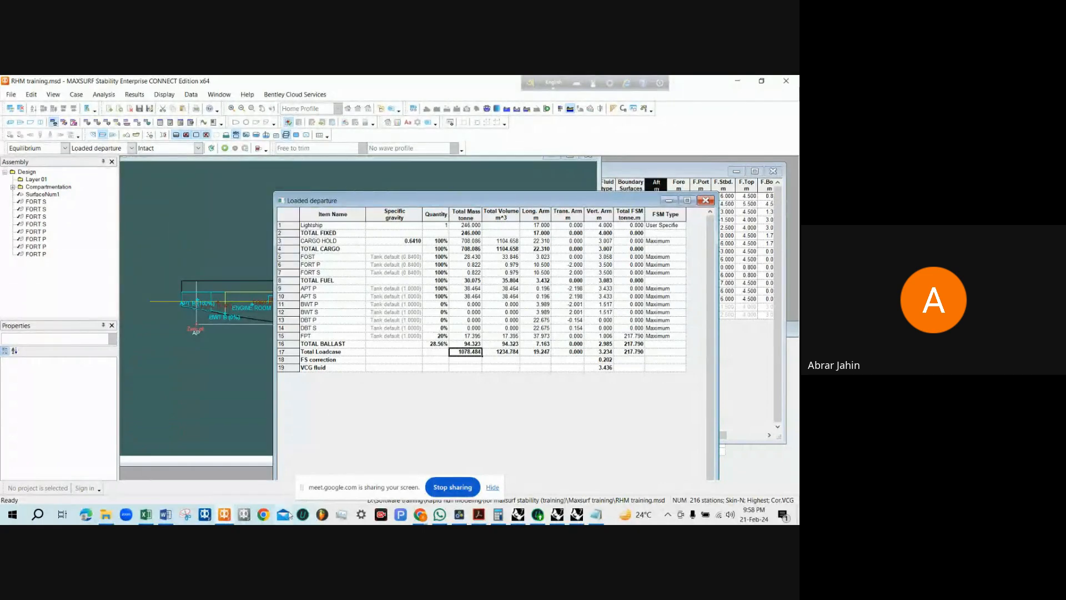
left_click(170, 517)
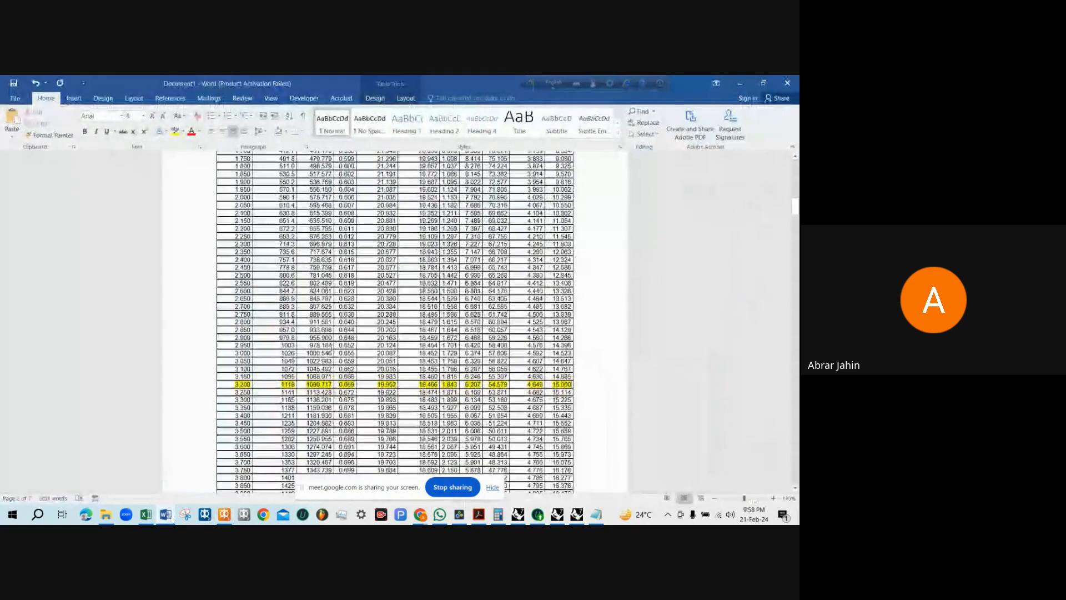
scroll(360, 272, "up", 2)
scroll(360, 272, "down", 1)
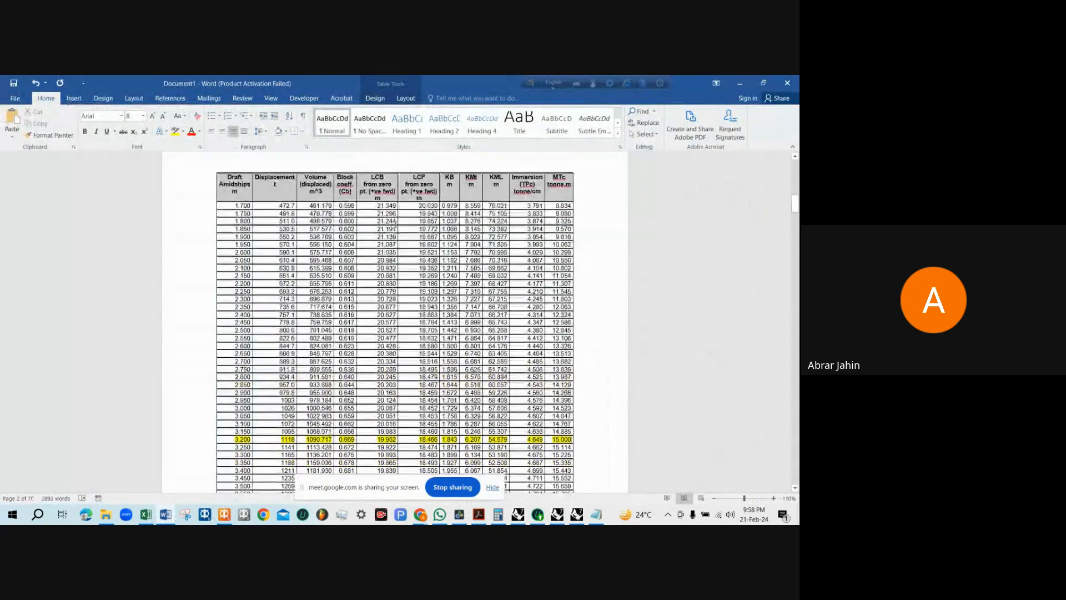
scroll(360, 272, "down", 1)
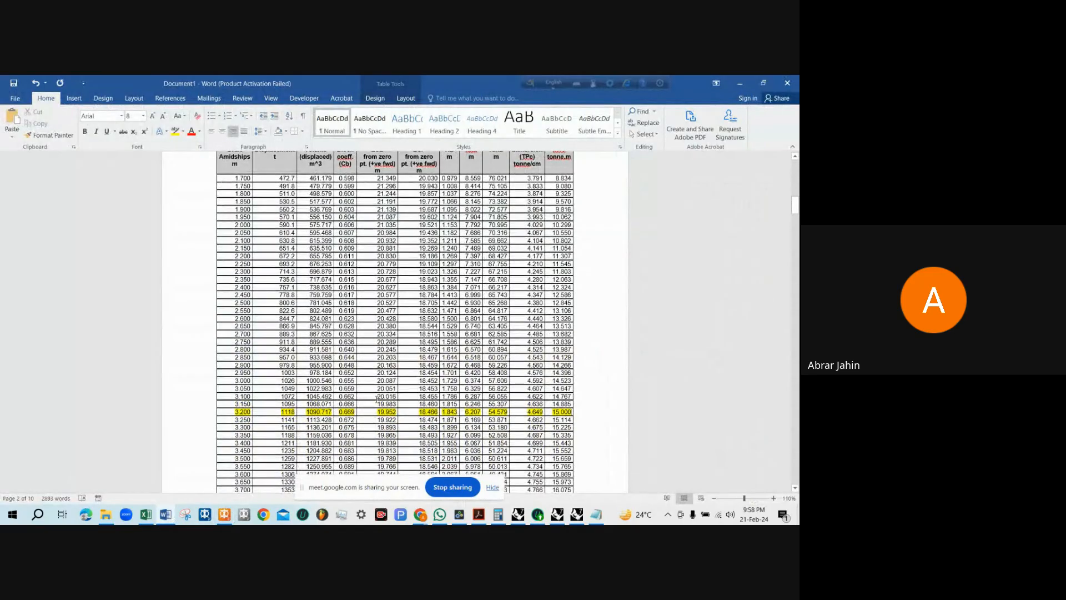
scroll(377, 400, "up", 1)
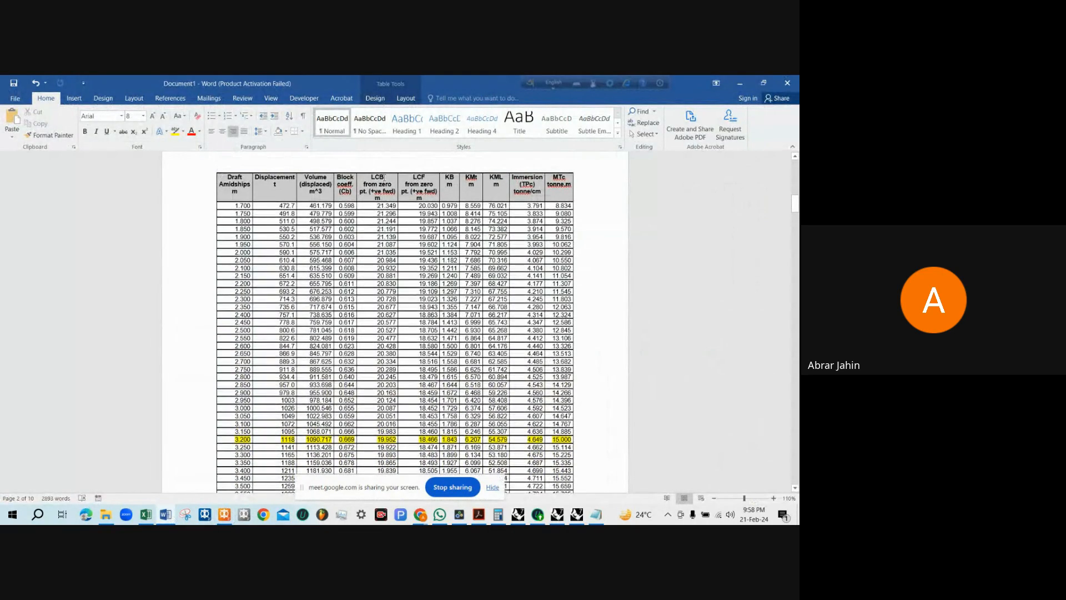
scroll(378, 182, "down", 1)
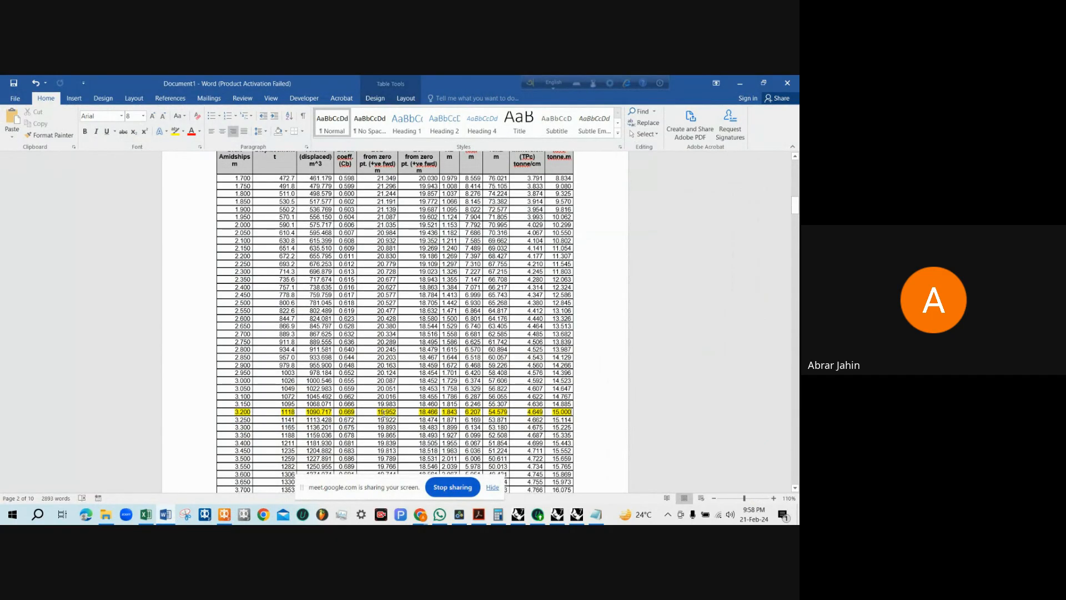
left_click(740, 83)
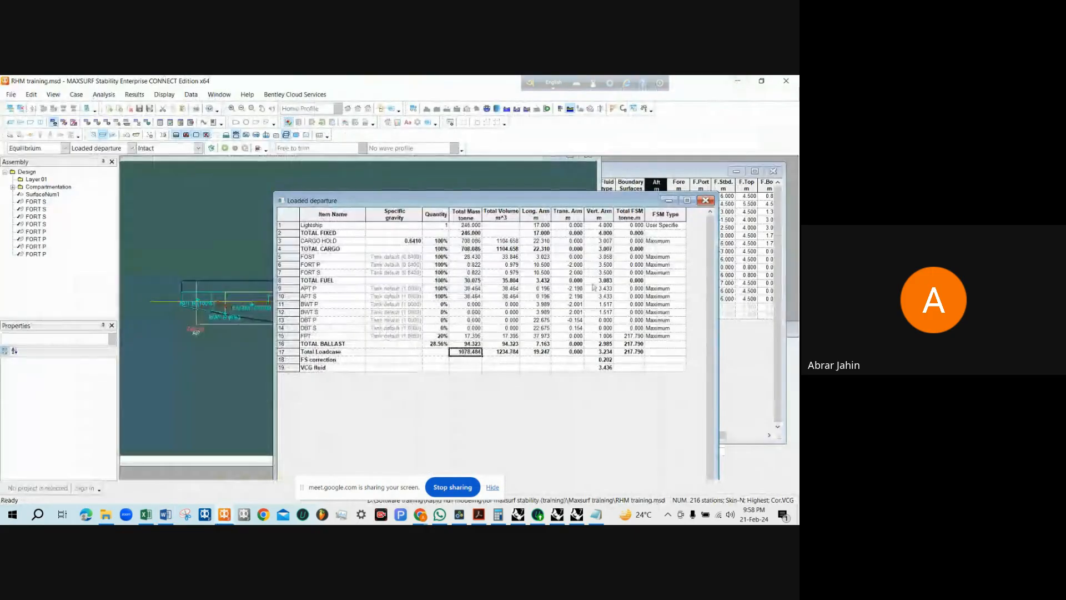
Set the FPT tank's quantity to 50% and check the total loadcase mass and longitudinal arm
left_click(542, 354)
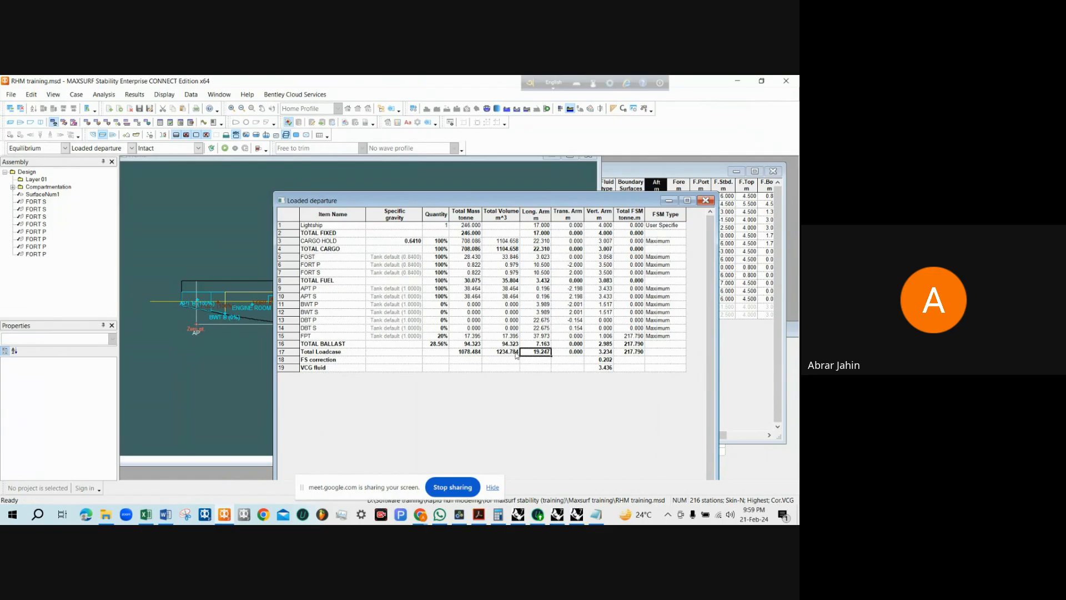
left_click(469, 354)
left_click(442, 336)
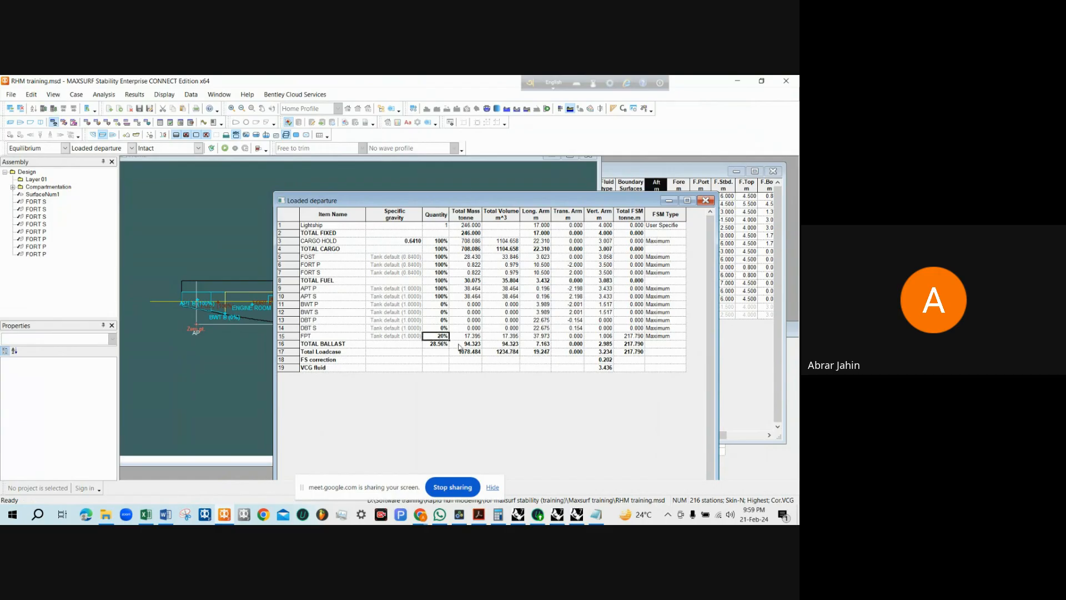
type("50")
key("Return")
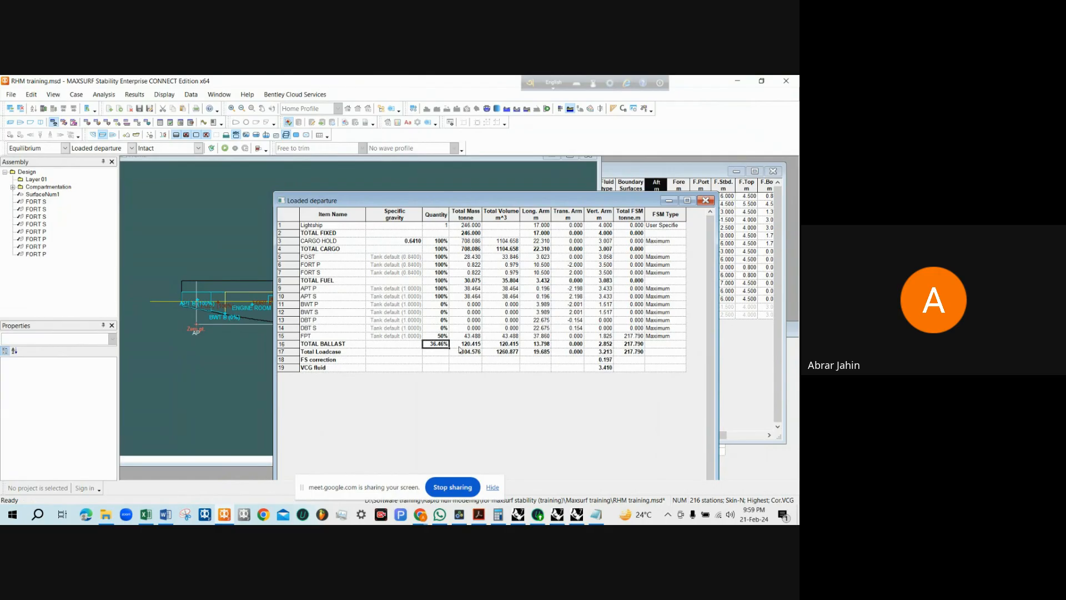
left_click(471, 353)
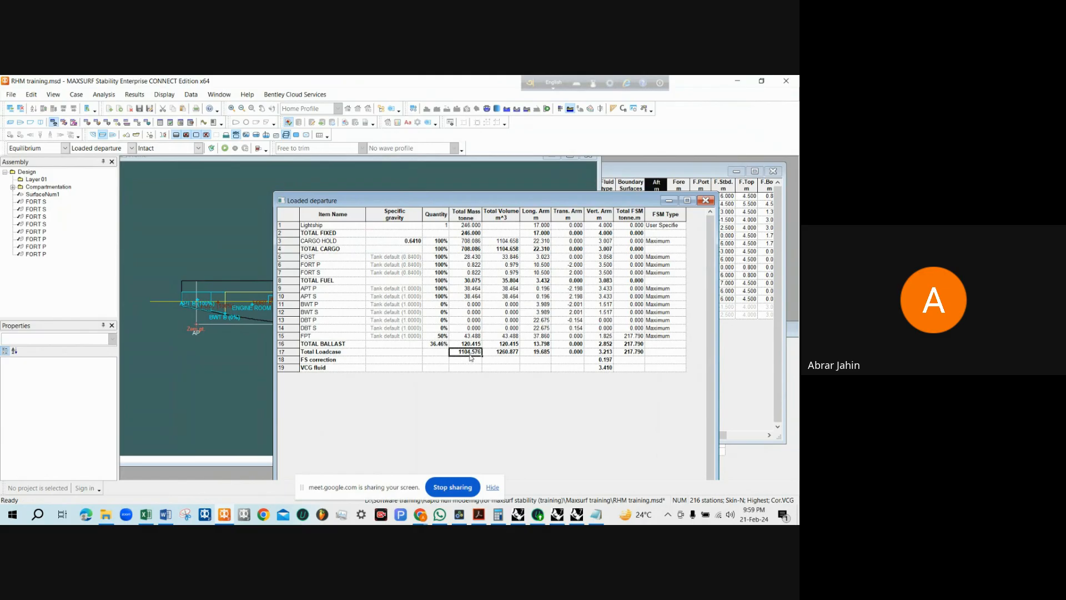
left_click(541, 353)
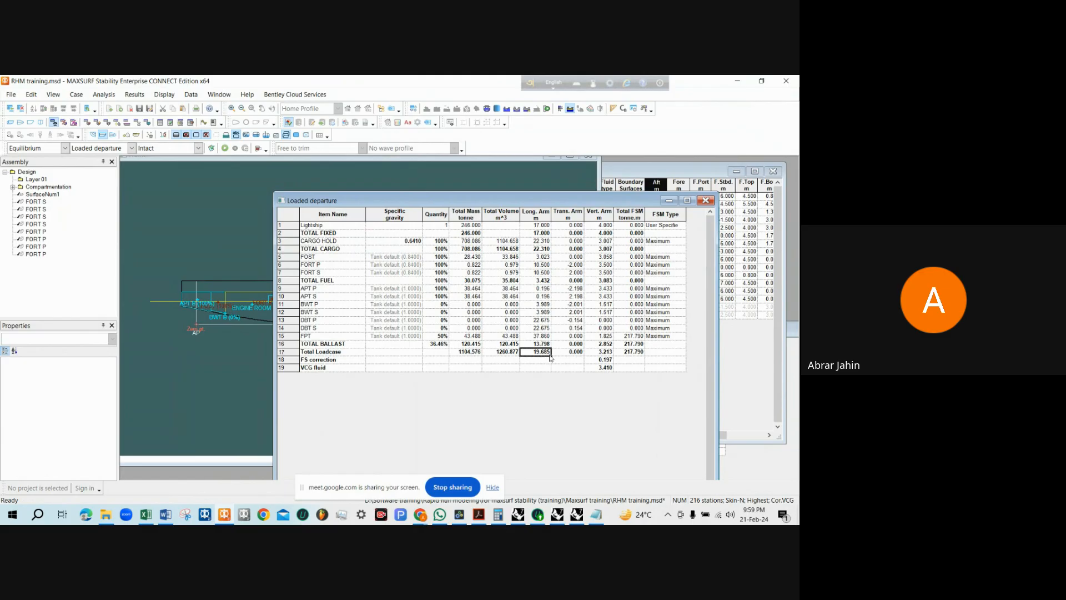
left_click(468, 354)
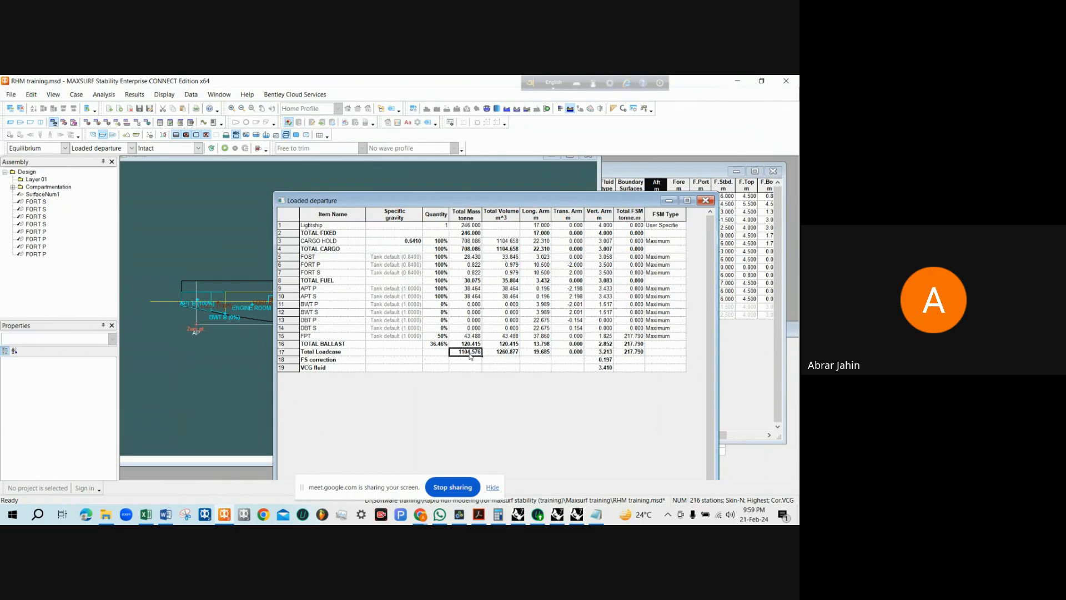
Raise the FPT tank's quantity in stages to 52%, 55%, 60% and 62%, recalculating the loadcase totals each time
left_click(441, 336)
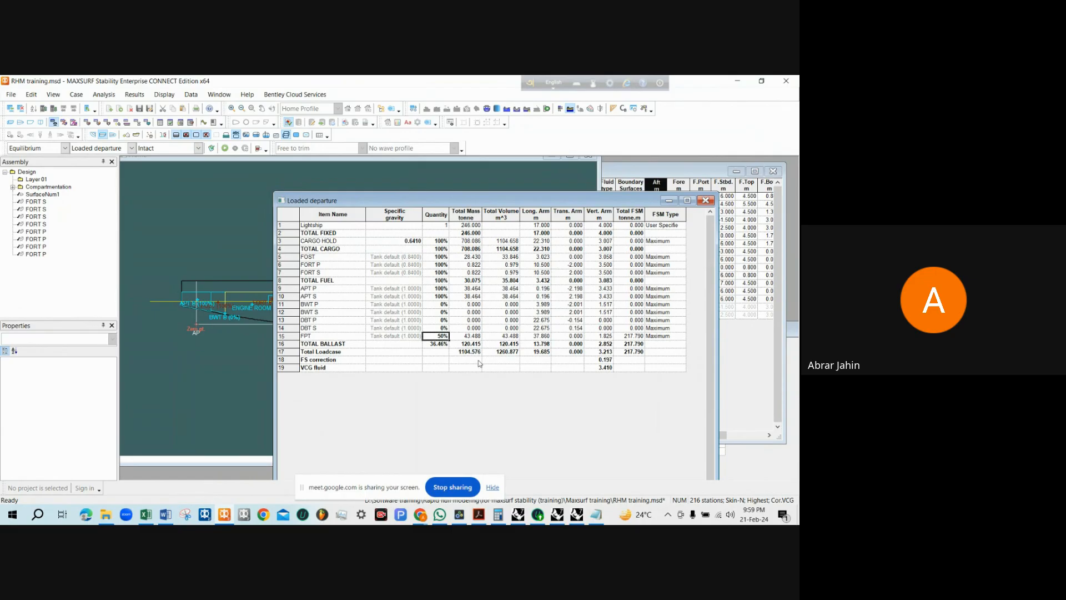
type("52")
key("Return")
left_click(435, 336)
type("55")
key("Return")
left_click(432, 337)
type("60")
key("Return")
left_click(433, 336)
type("62")
key("Return")
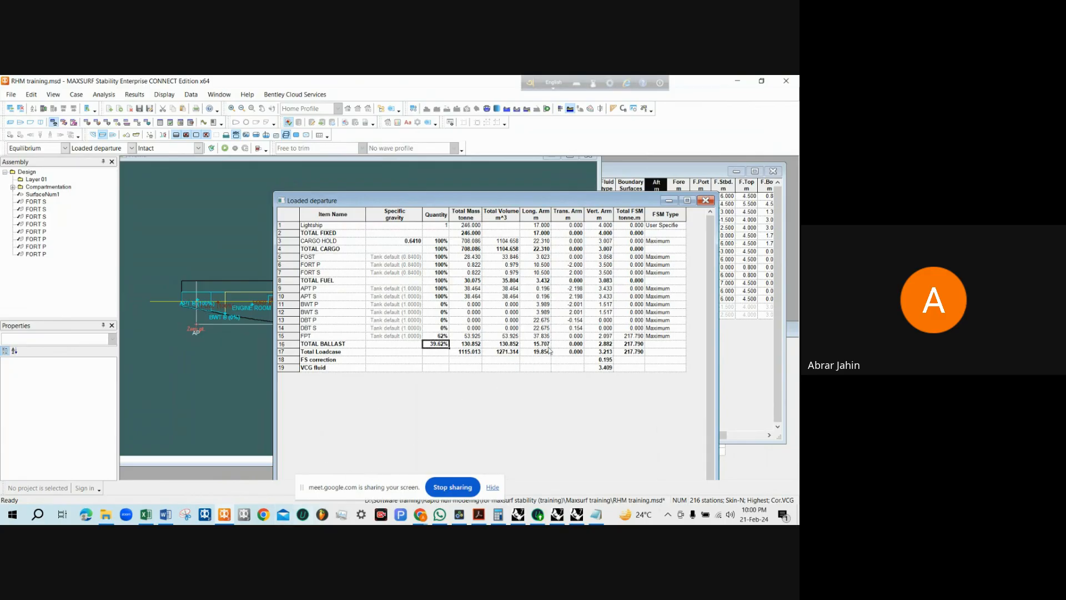
Compare the new loadcase totals with the displacement and LCB columns of the hydrostatics table in Word, and return to MAXSURF Stability
left_click(165, 514)
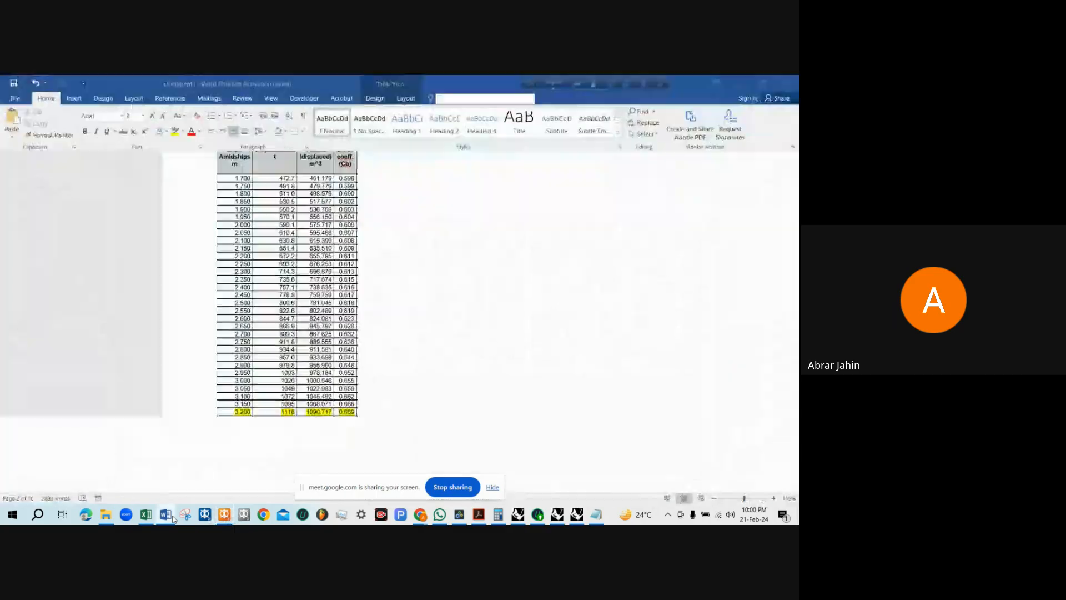
scroll(379, 201, "down", 2)
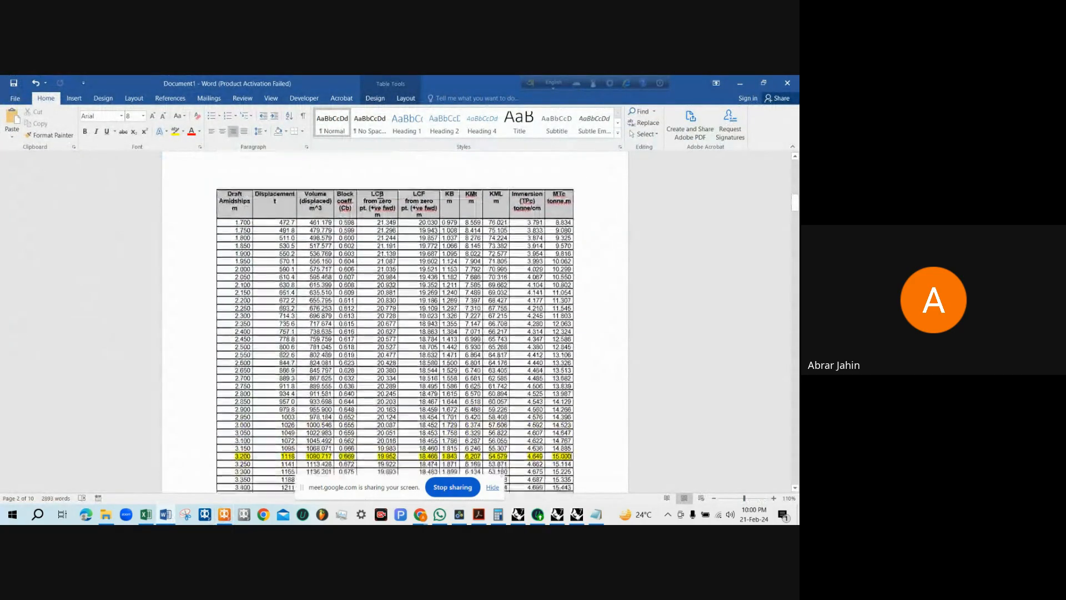
left_click(740, 82)
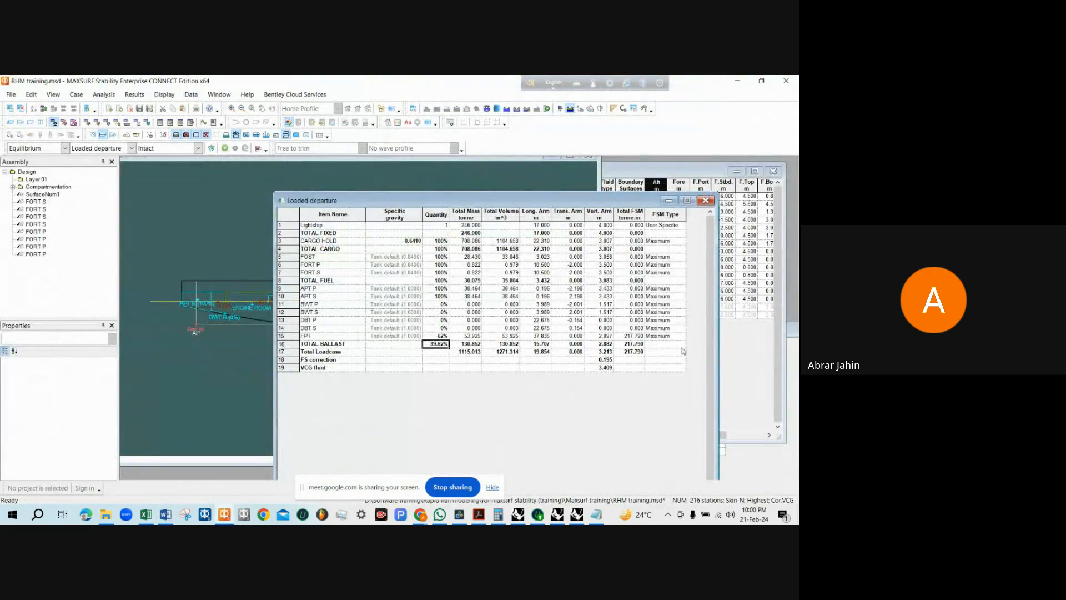
Bring up the Equilibrium results and rerun the analysis with the FPT tank filled to 62%
left_click(740, 345)
left_click(344, 397)
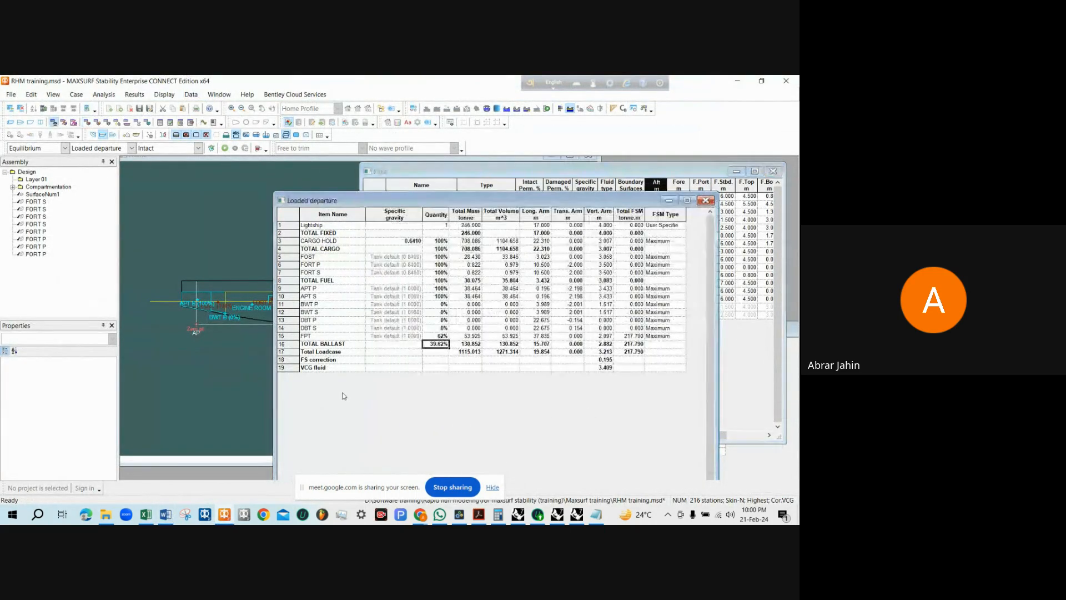
left_click(745, 371)
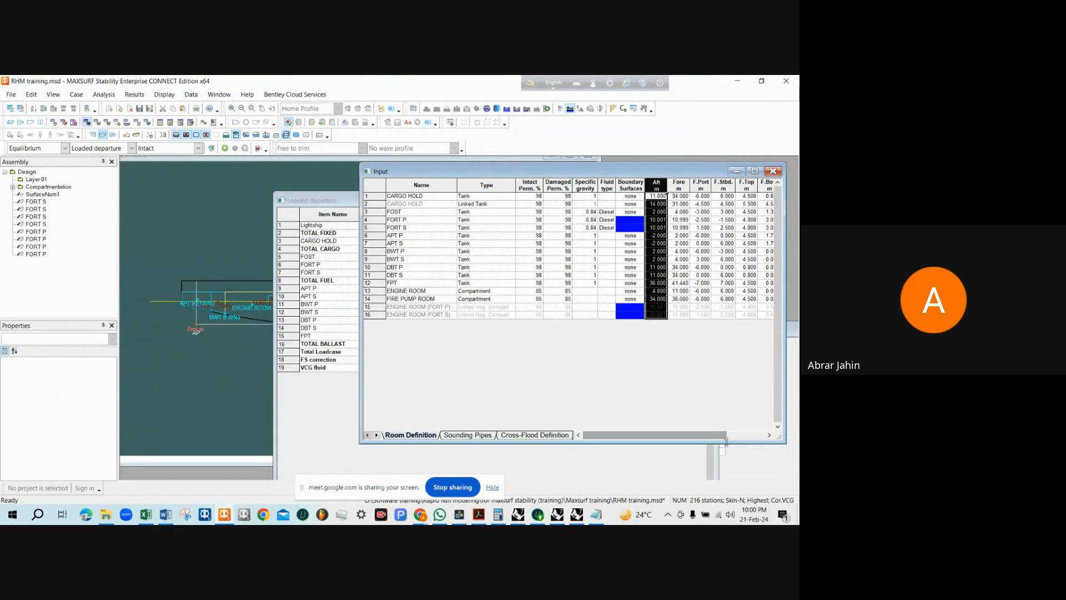
left_click(735, 454)
left_click(340, 429)
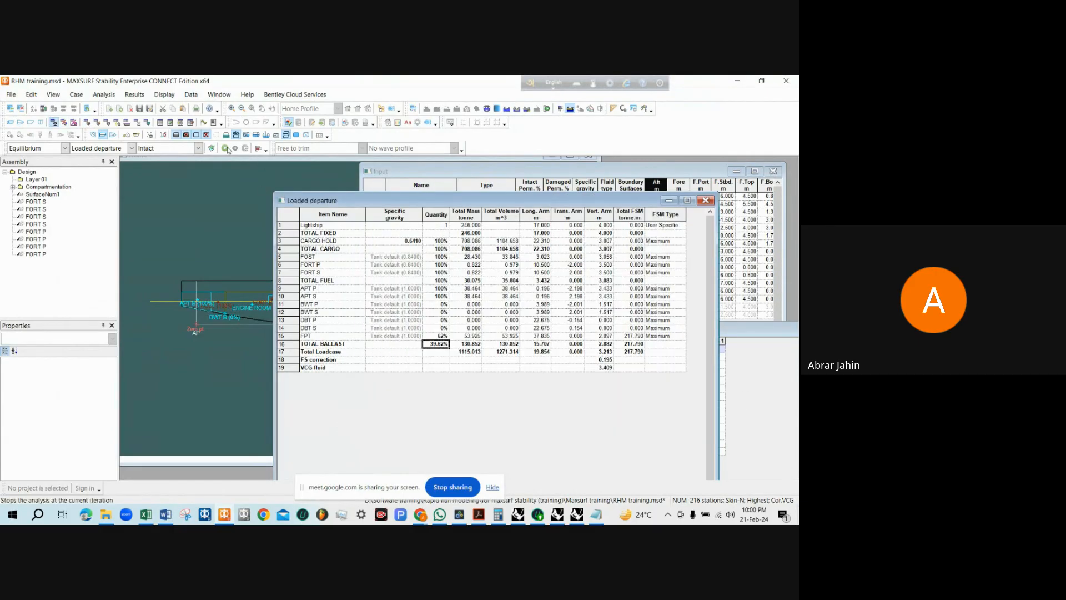
left_click(160, 122)
left_click(225, 148)
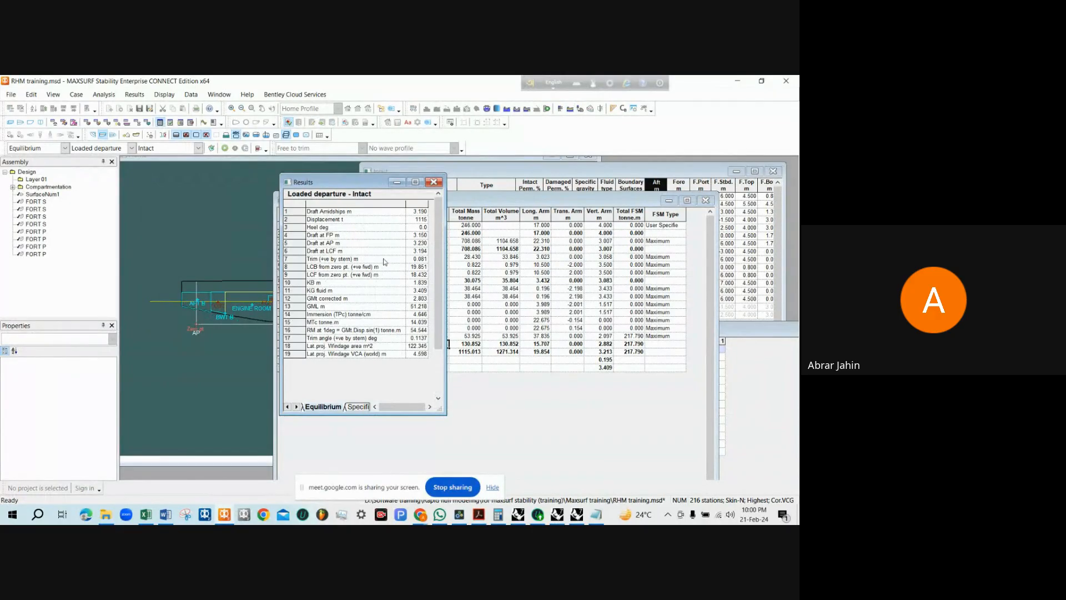
Check the trim by stern and the draft amidships in the Equilibrium results
left_click(307, 258)
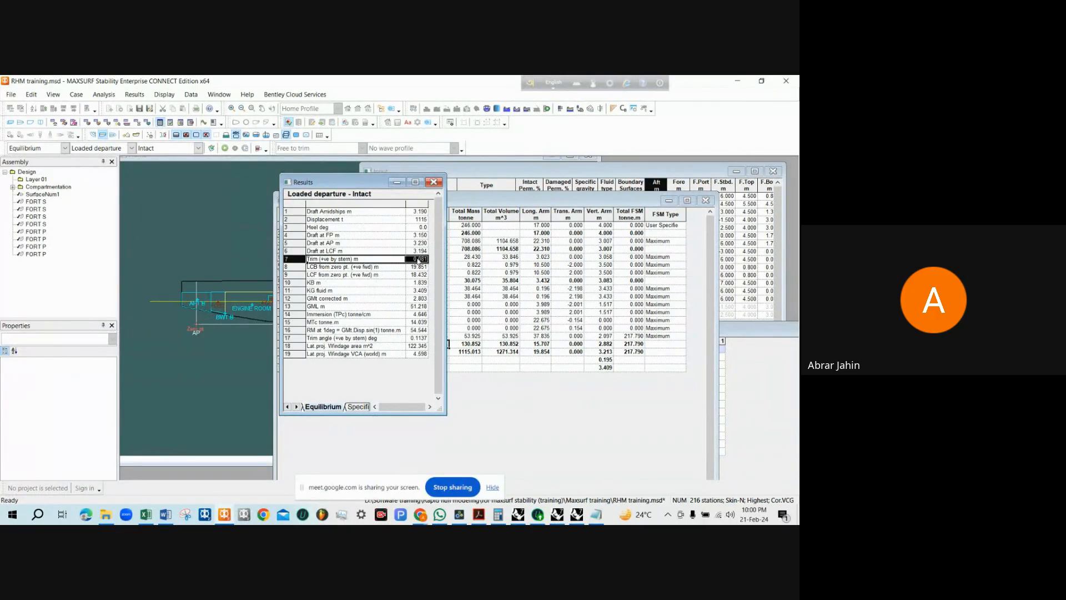
left_click(422, 259)
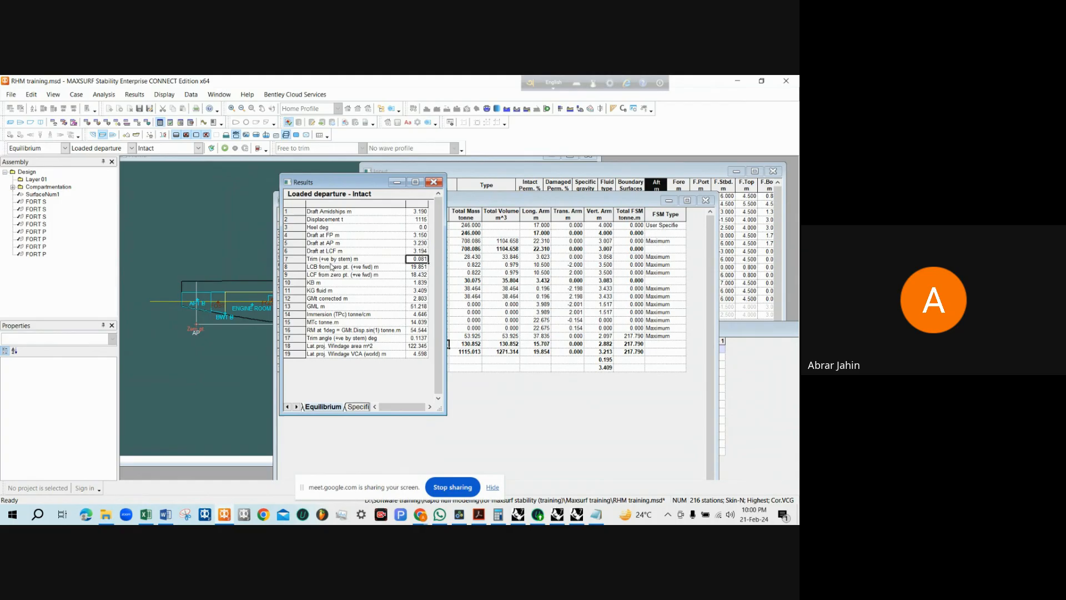
left_click(423, 213)
Return to the loadcase, set the FPT tank's quantity to 65%, and check the total loadcase mass
left_click(496, 332)
left_click(447, 337)
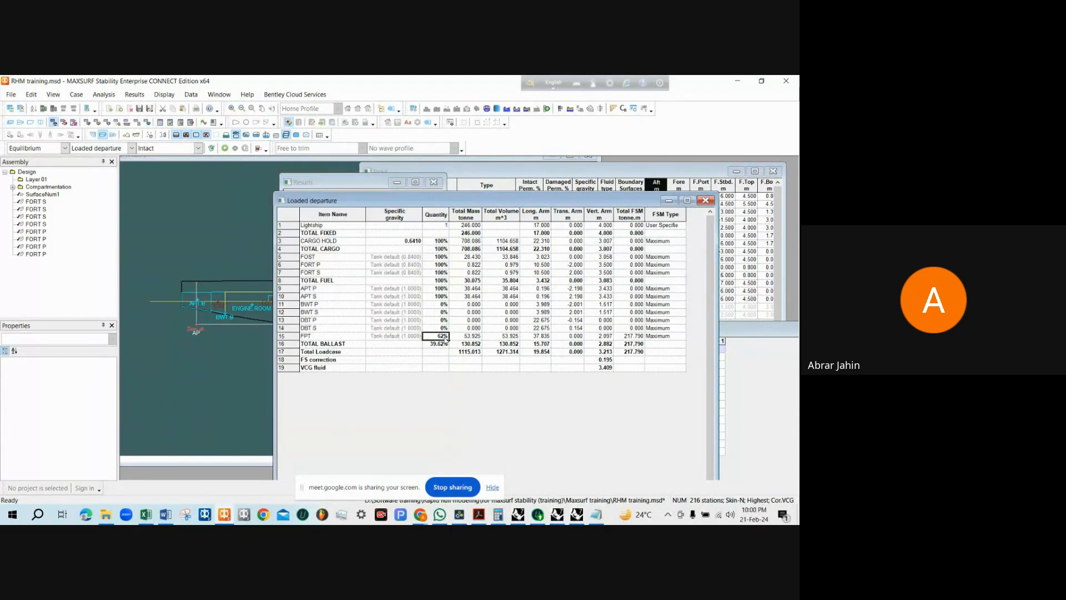
type("65")
key("Return")
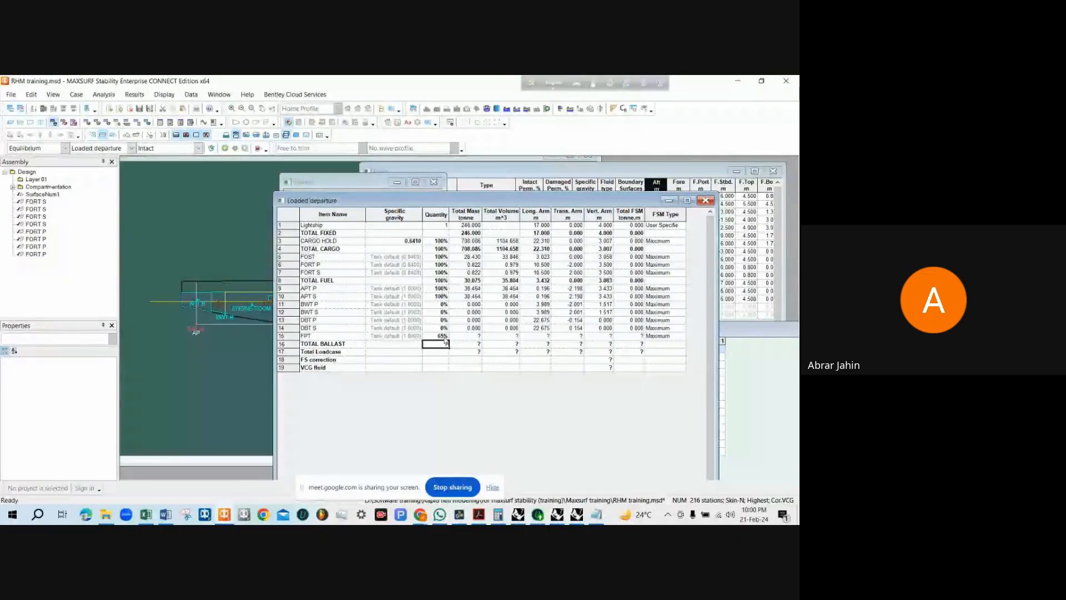
key("Return")
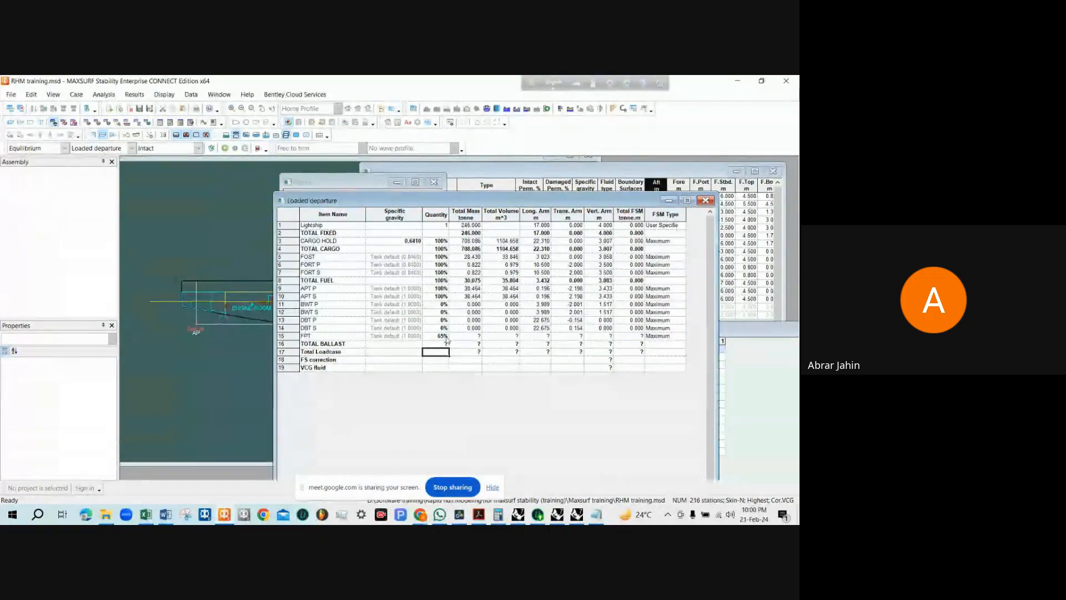
left_click(476, 353)
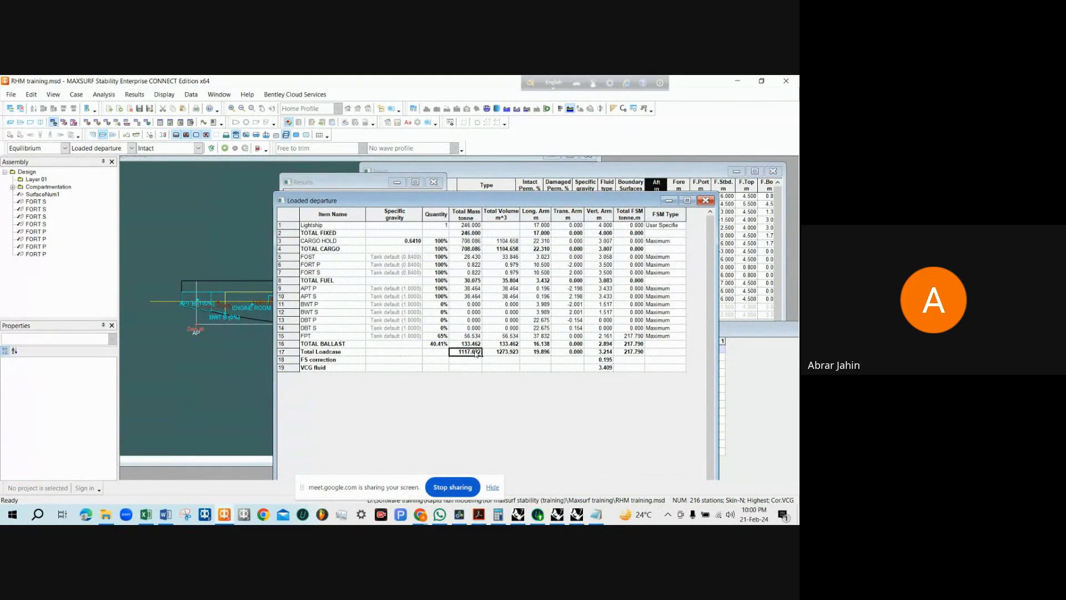
Run the Equilibrium analysis for the Loaded departure loadcase and check the draft amidships in the results
left_click(225, 149)
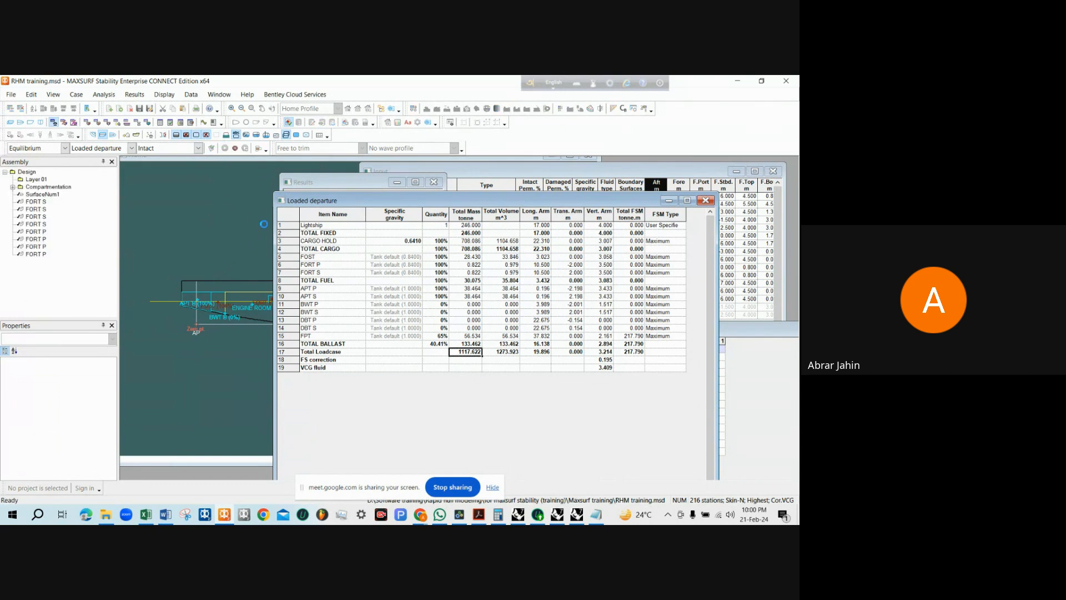
left_click(336, 186)
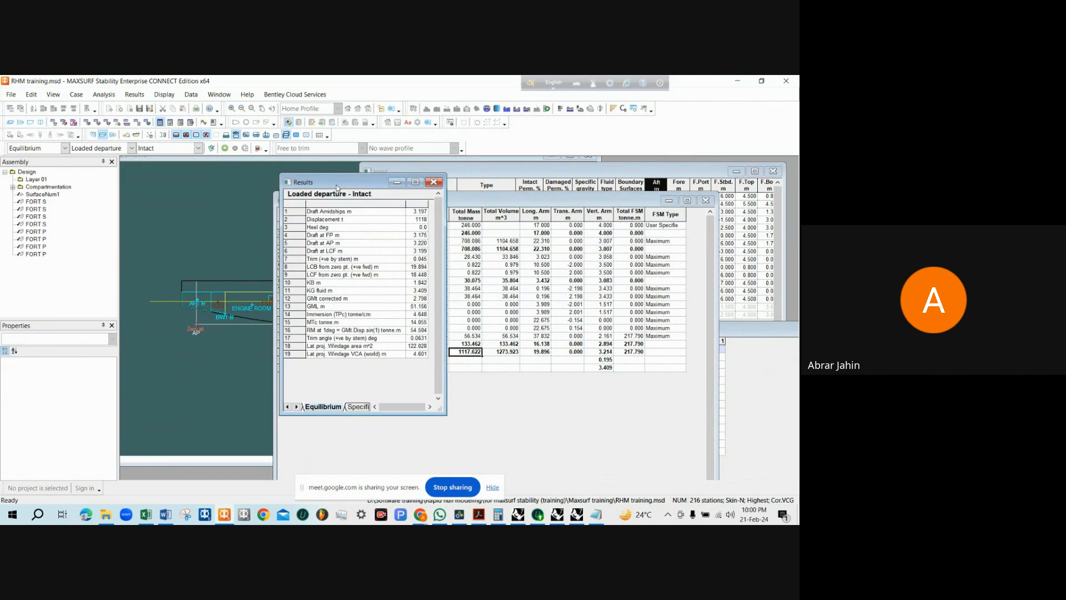
left_click(421, 214)
Set the FPT tank's quantity to 67% and arrange the loadcase and Equilibrium results windows side by side
left_click(469, 337)
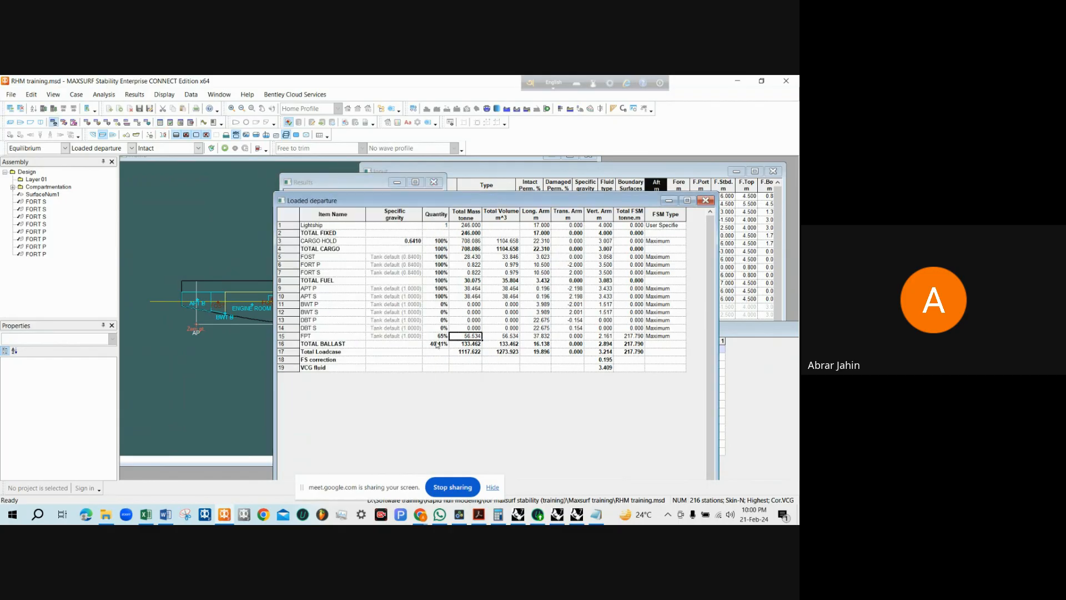
left_click(443, 337)
left_click_drag(457, 204, 611, 194)
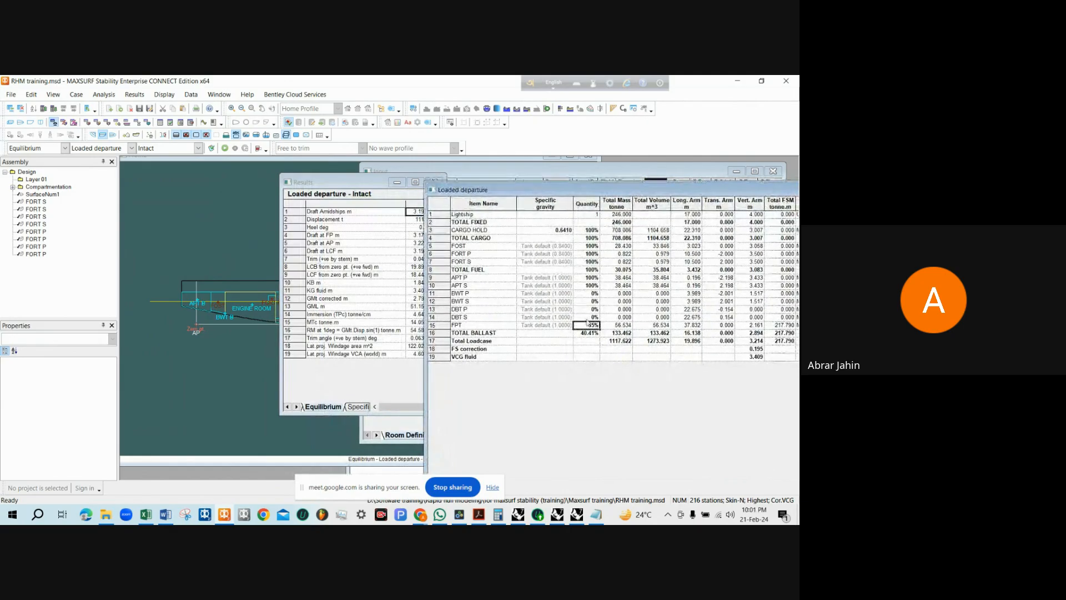
type("57")
key("Return")
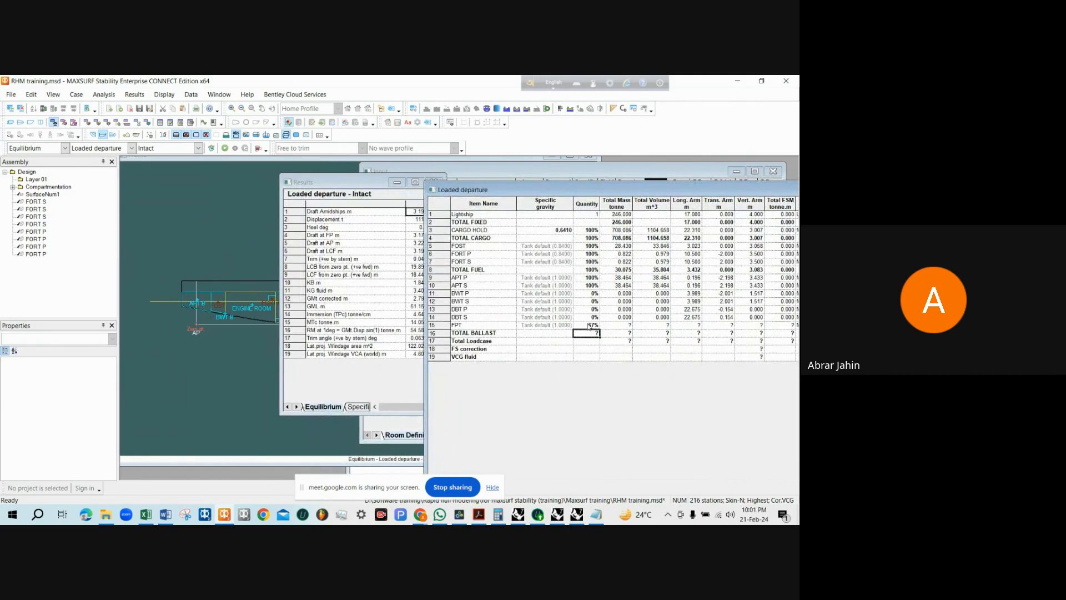
left_click(622, 345)
left_click_drag(381, 184, 340, 184)
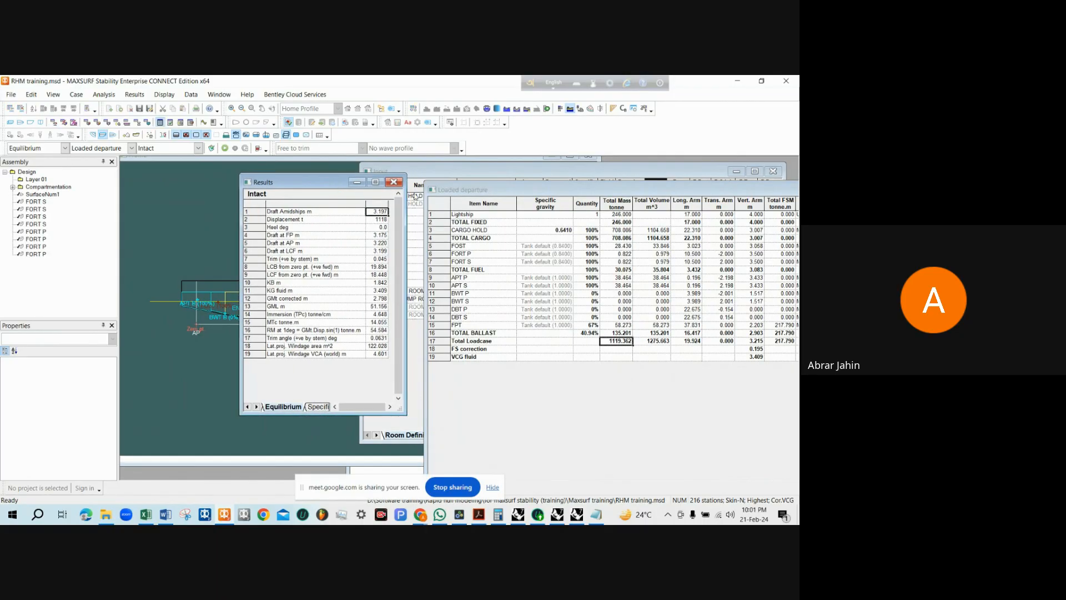
Rerun the Equilibrium analysis and compare the resulting draft amidships with the total loadcase mass
left_click(445, 174)
left_click(225, 148)
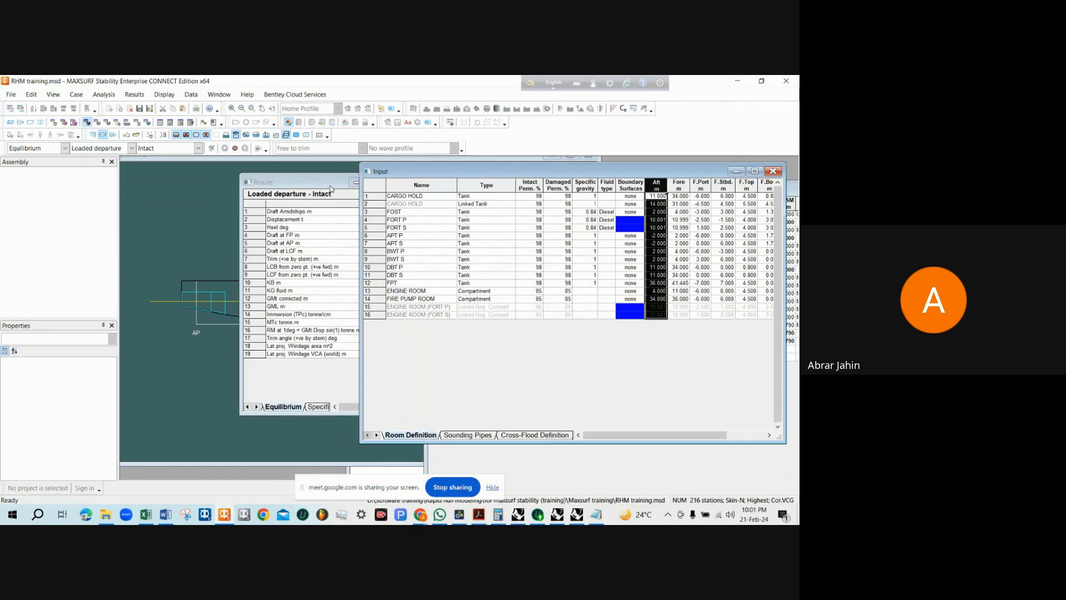
left_click(544, 464)
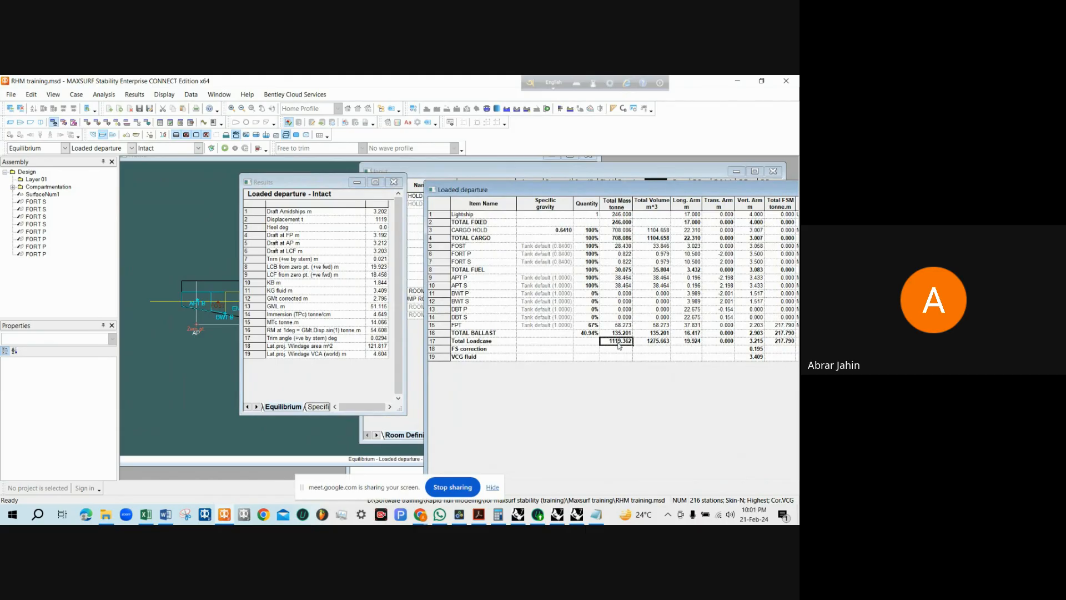
left_click(381, 220)
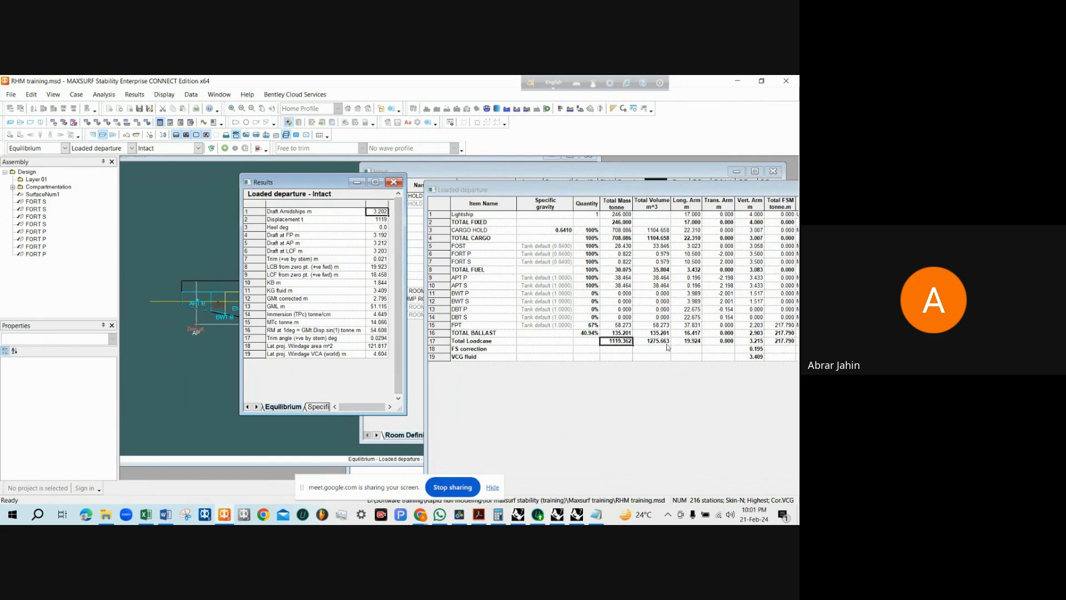
Reduce the FPT tank's quantity to 66% in the loadcase and rerun the Equilibrium analysis
left_click(589, 325)
type("66")
key("Return")
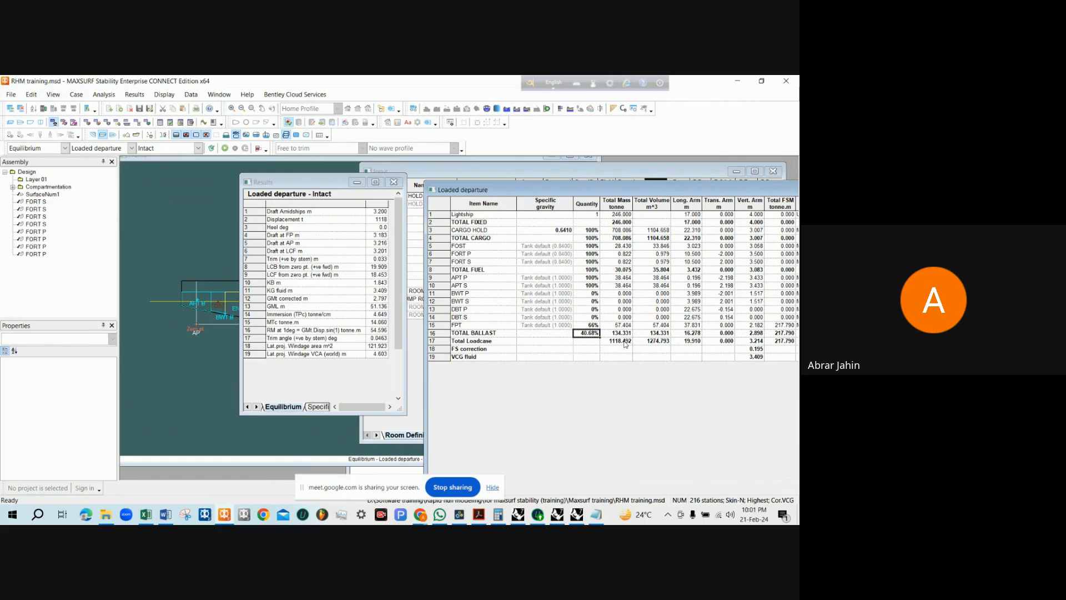
Compare the draft amidships result with the highlighted 3.200 m row of the hydrostatics table in Word, and return to MAXSURF Stability
left_click(382, 213)
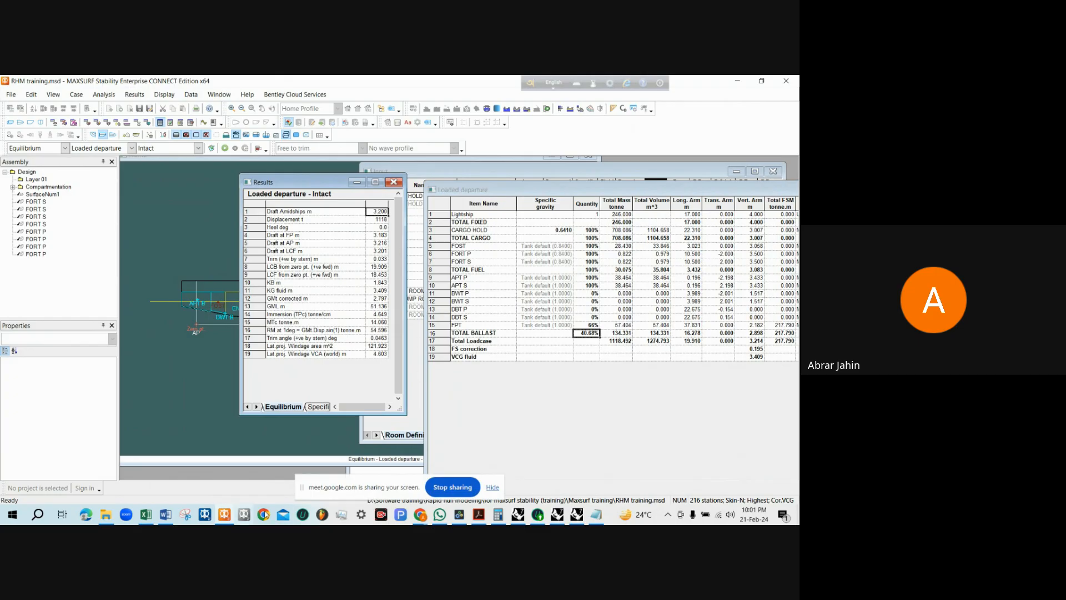
left_click(166, 514)
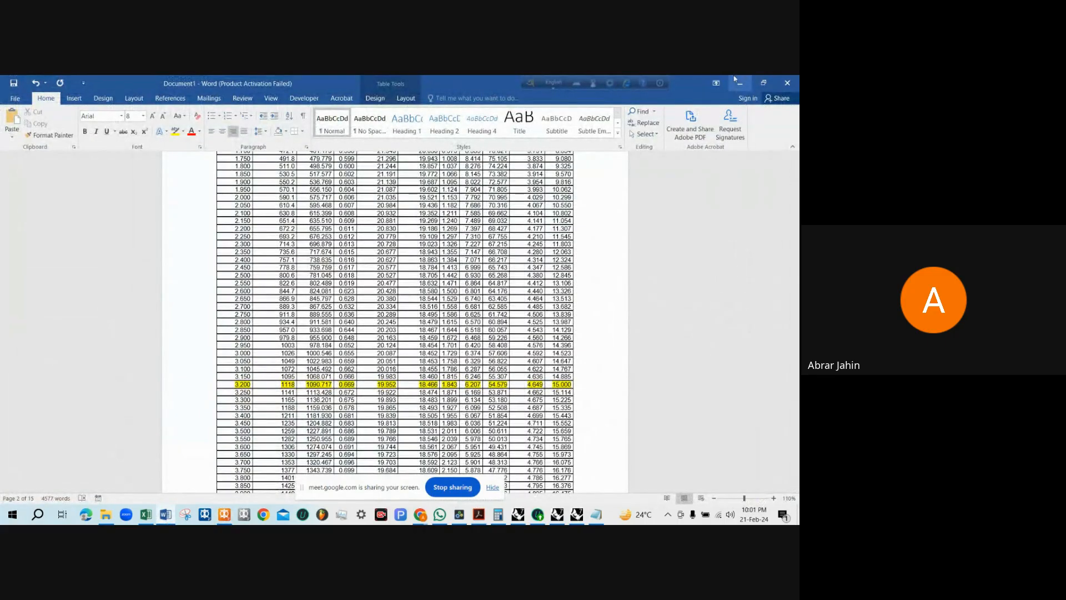
key("alt+Tab")
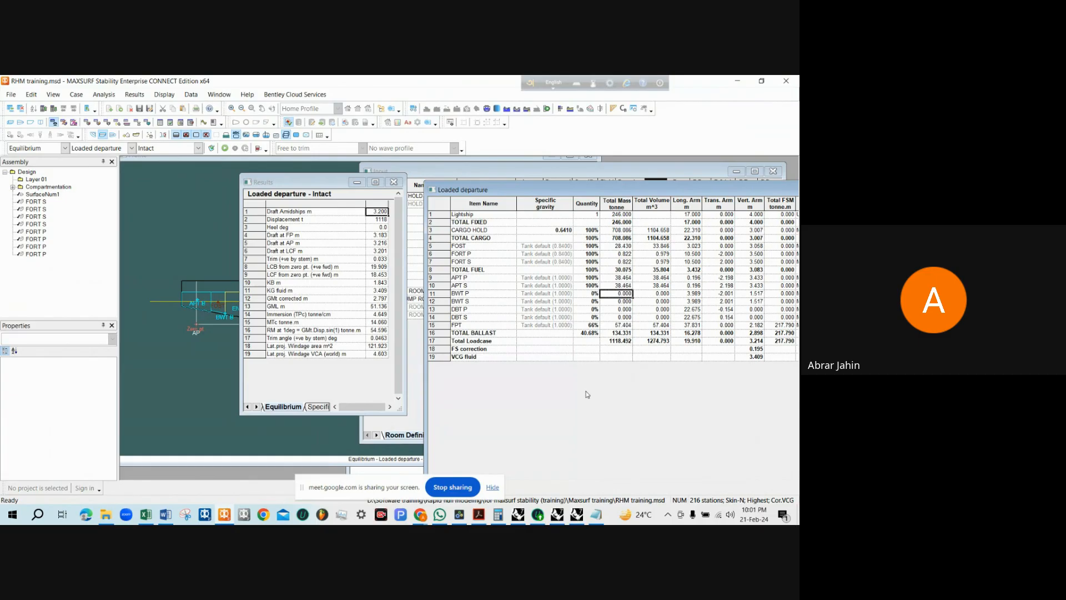
left_click(421, 236)
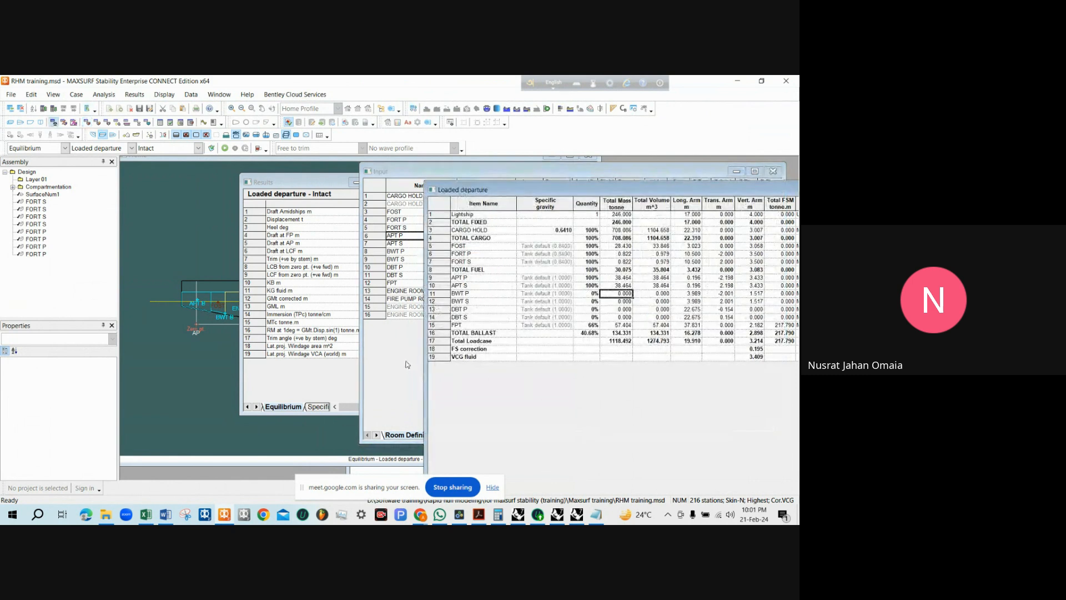
left_click(328, 341)
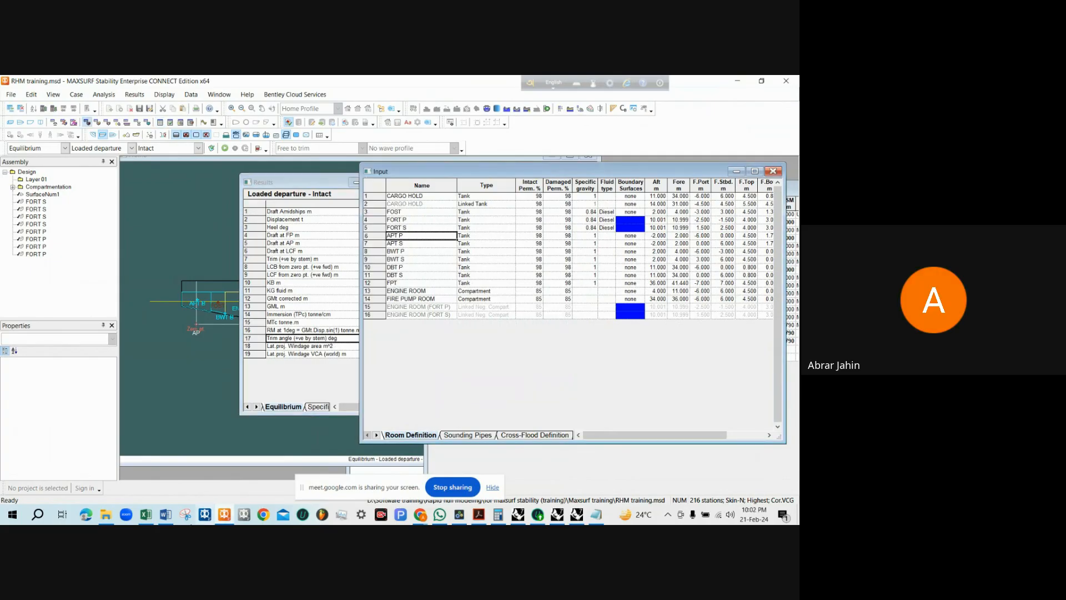
left_click(230, 516)
left_click(230, 516)
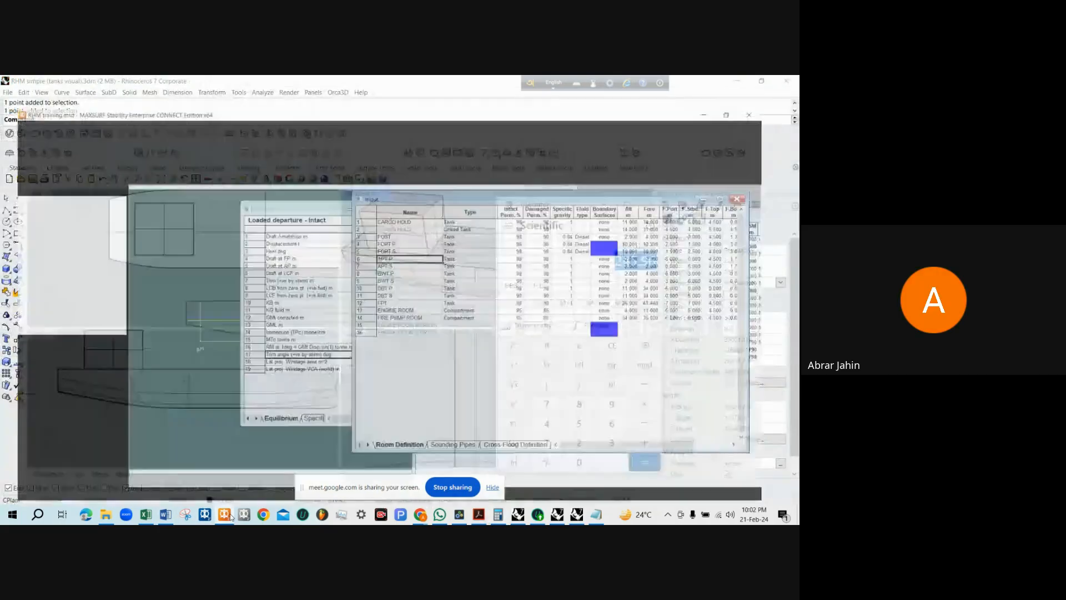
left_click(466, 284)
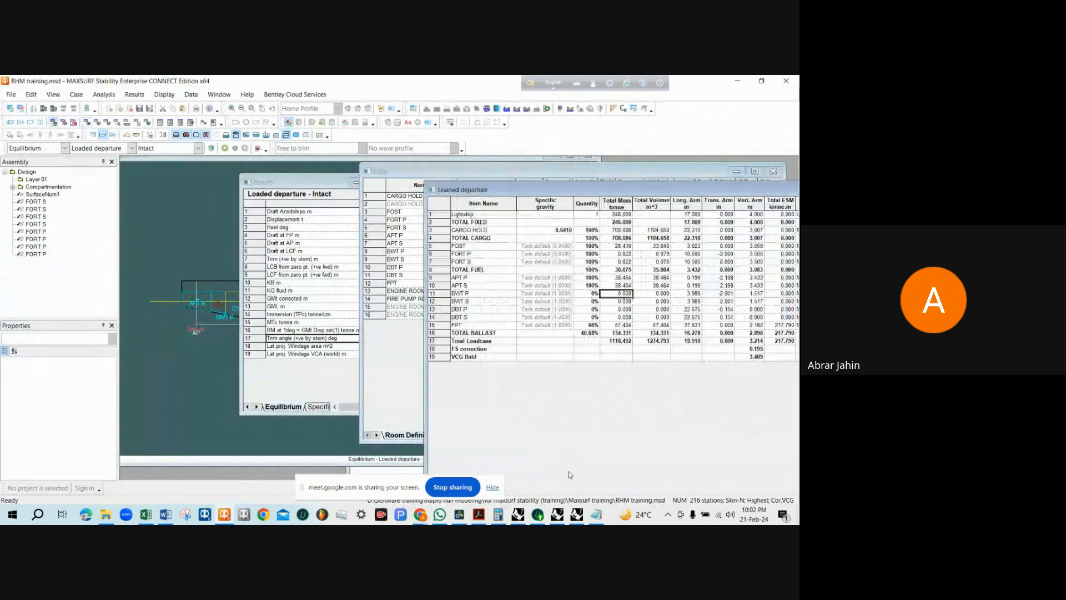
Set the FPT tank quantity to 66.6% in the Loaded departure loadcase
key("ctrl+Tab")
left_click(592, 326)
type("66.5")
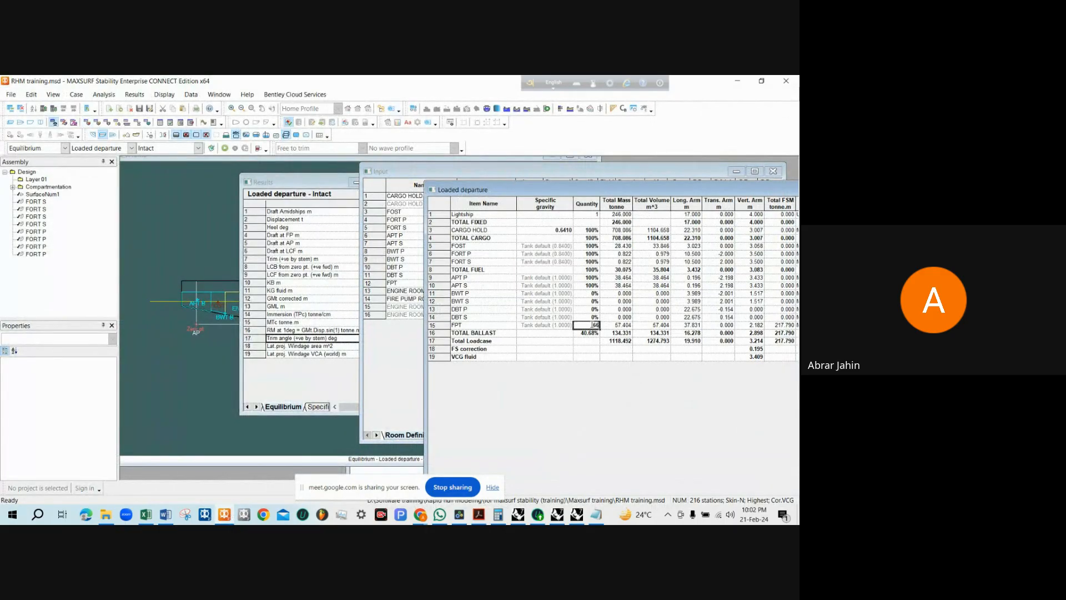
key("Return")
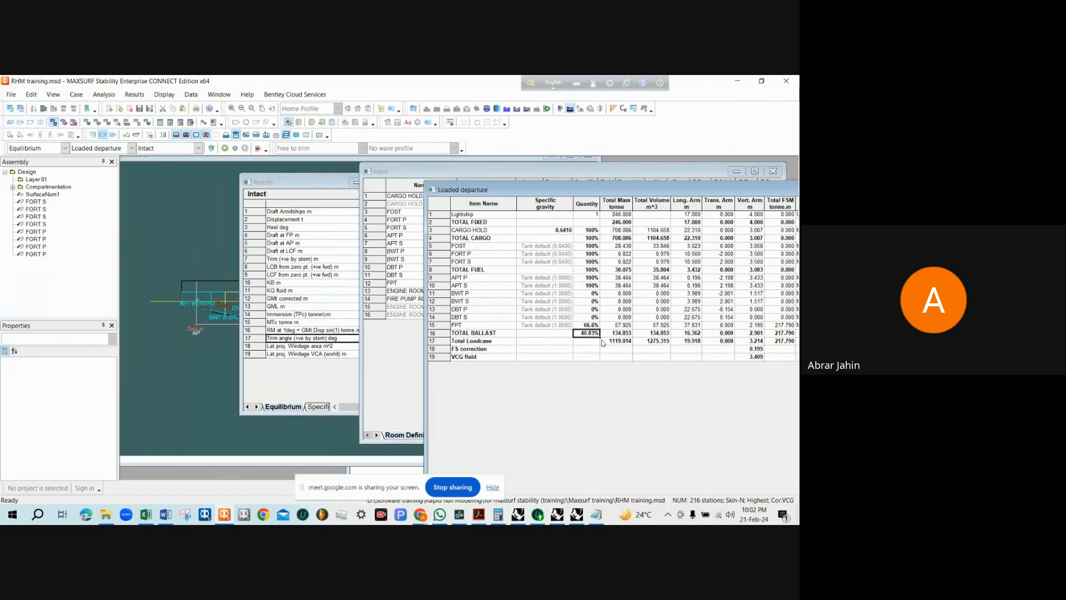
left_click(590, 327)
mouse_move(228, 514)
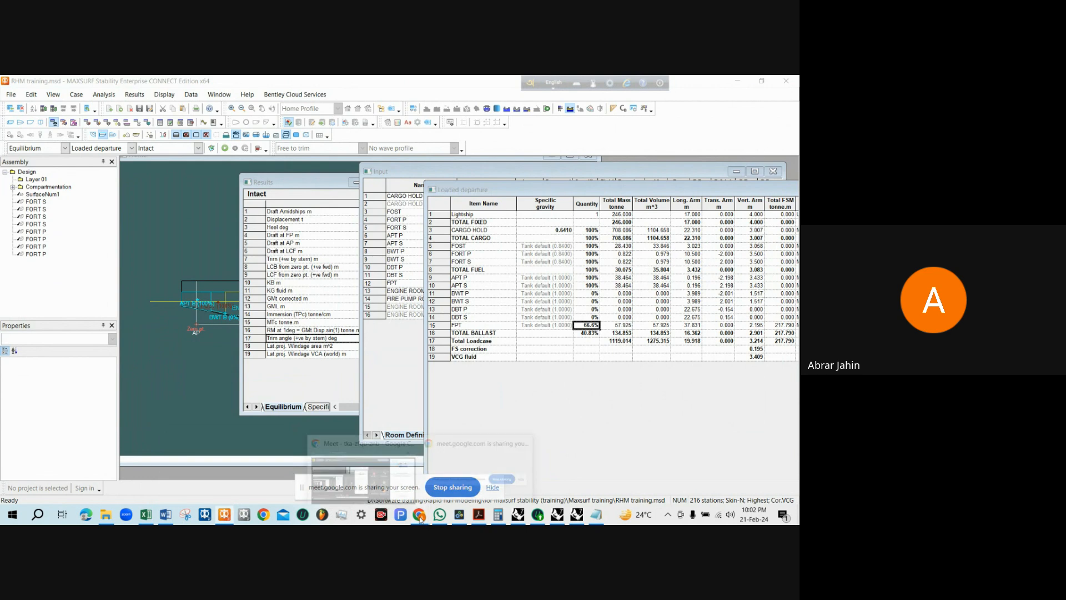
left_click(356, 461)
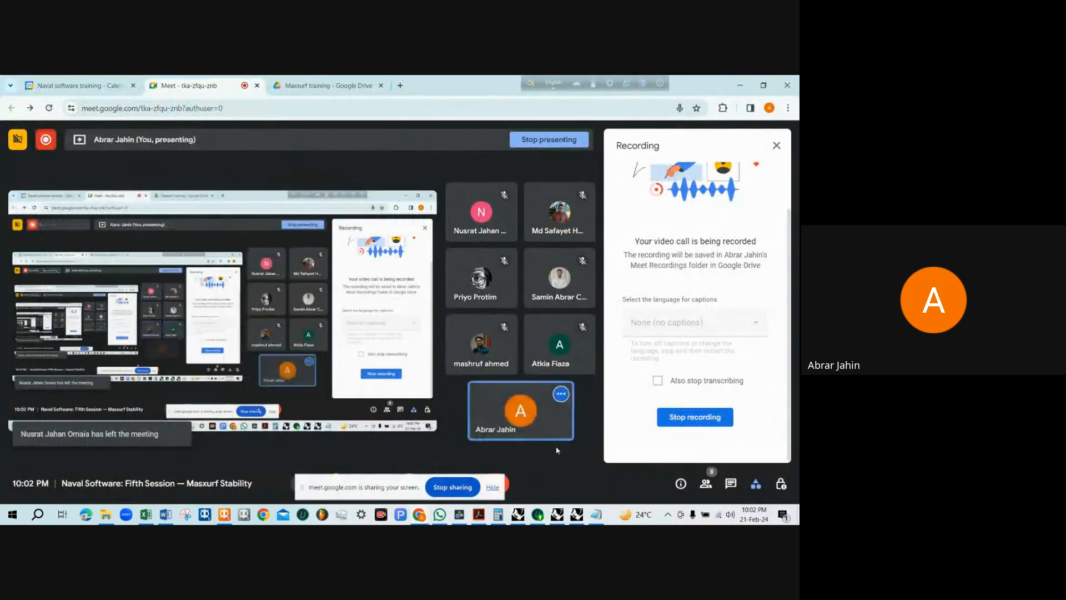
left_click(453, 488)
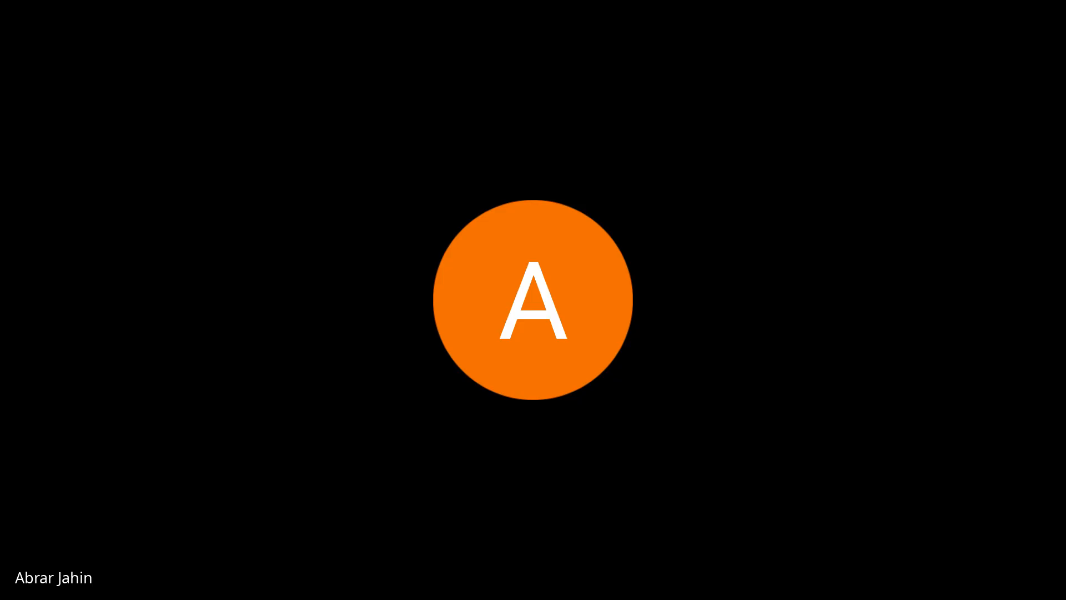
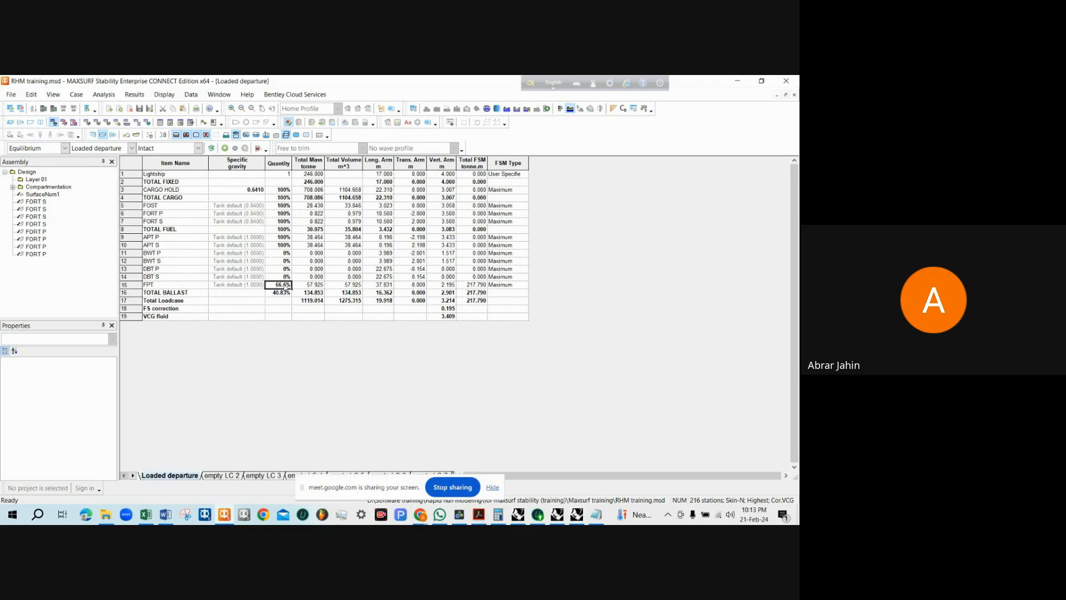
Examine the FPT quantity and free surface moment, and the loadcase's total vertical arm, FS correction and fluid VCG
left_click(445, 302)
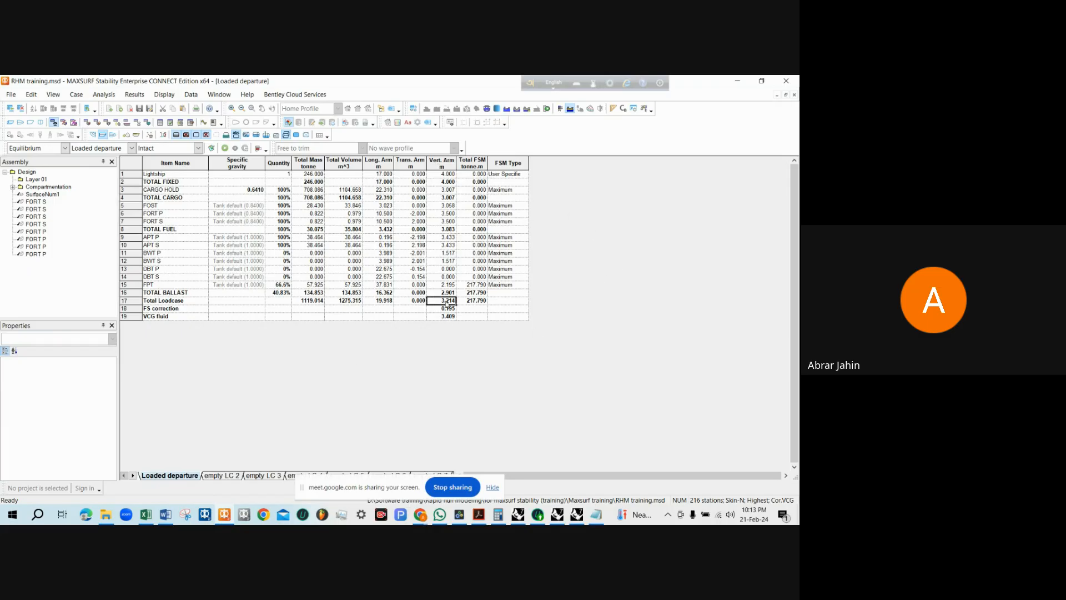
left_click(154, 286)
left_click(283, 285)
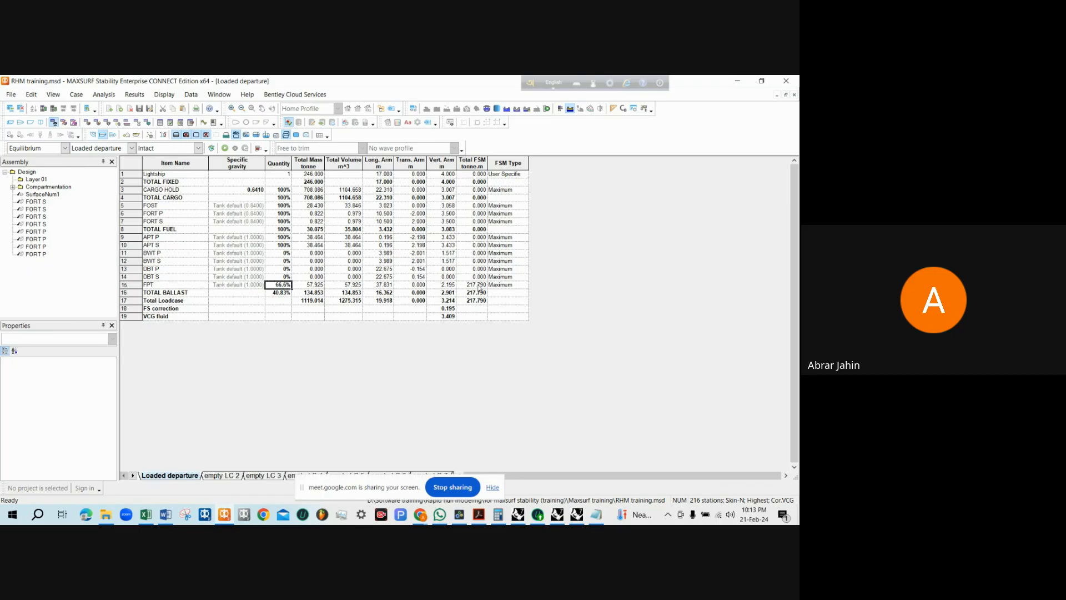
left_click(475, 286)
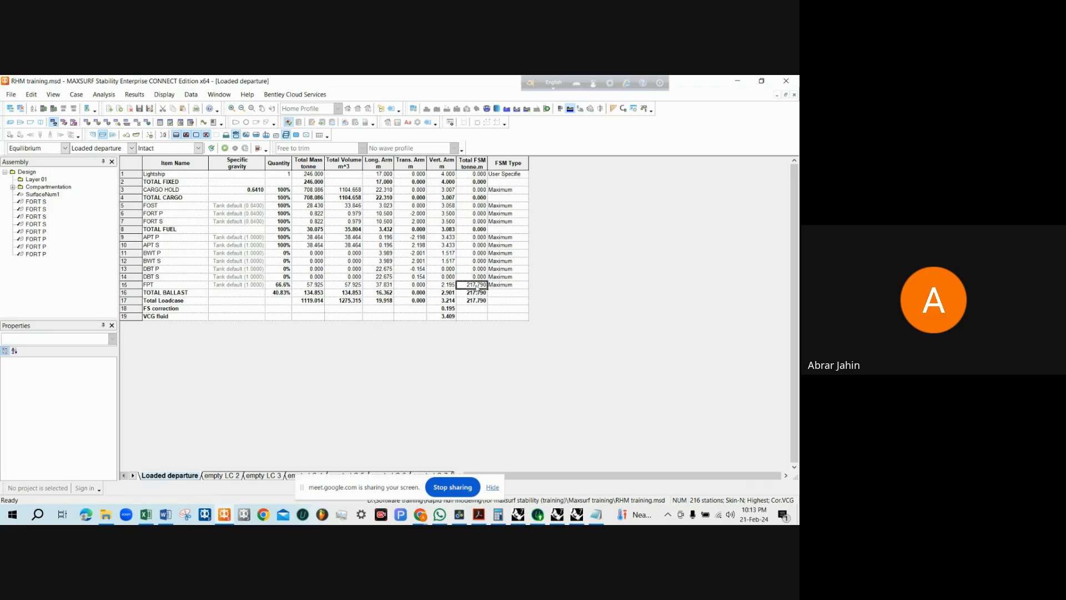
left_click(454, 300)
left_click(454, 308)
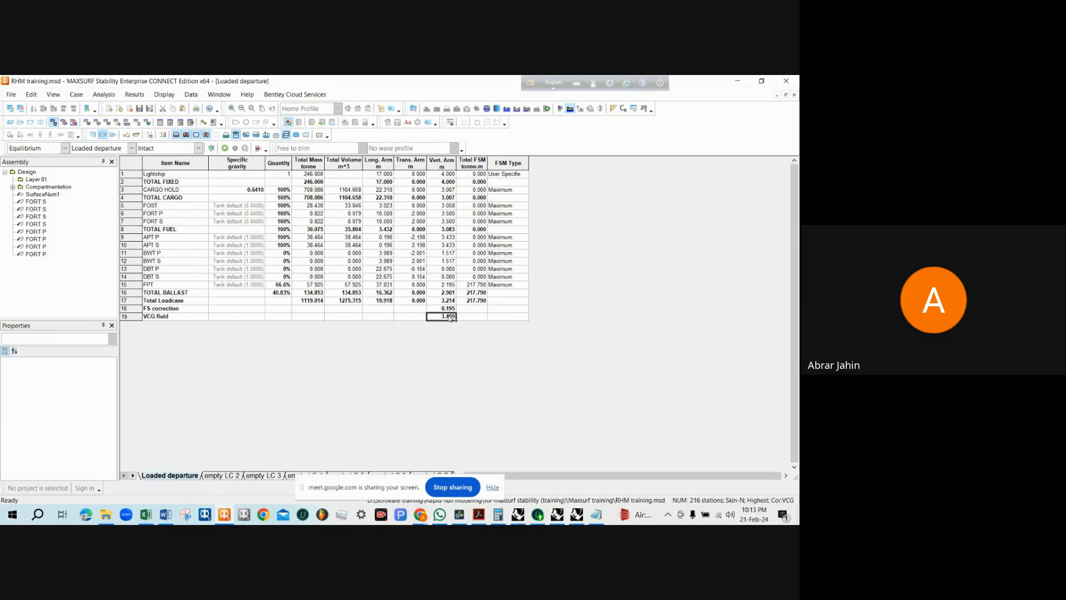
left_click(449, 317)
left_click(449, 311)
Review the loadcase's specific gravity, total mass and arm columns, and the FSM type of FORT S
left_click(211, 161)
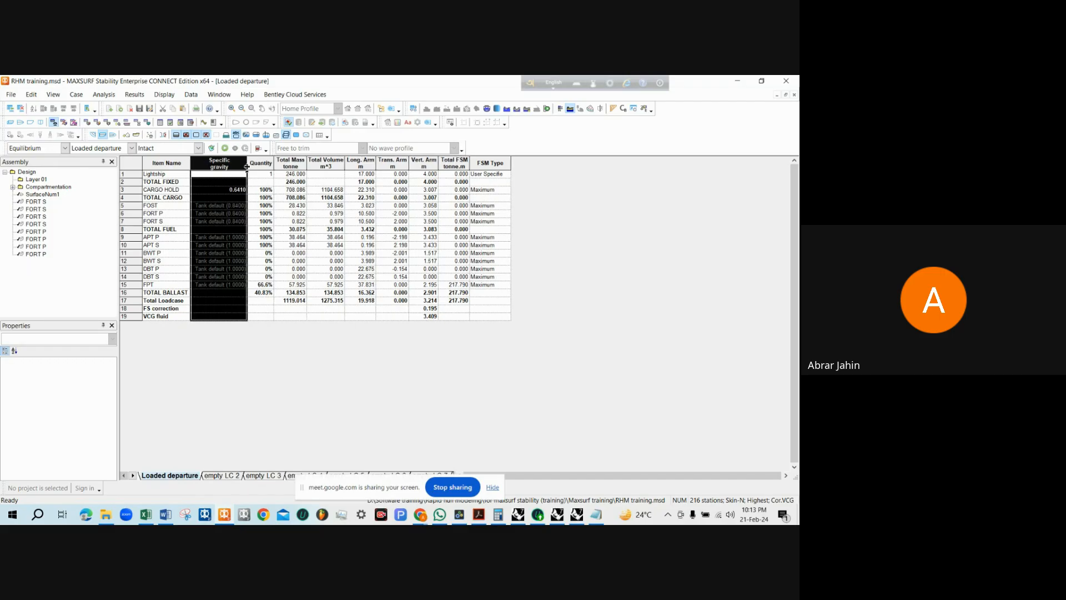
left_click(291, 163)
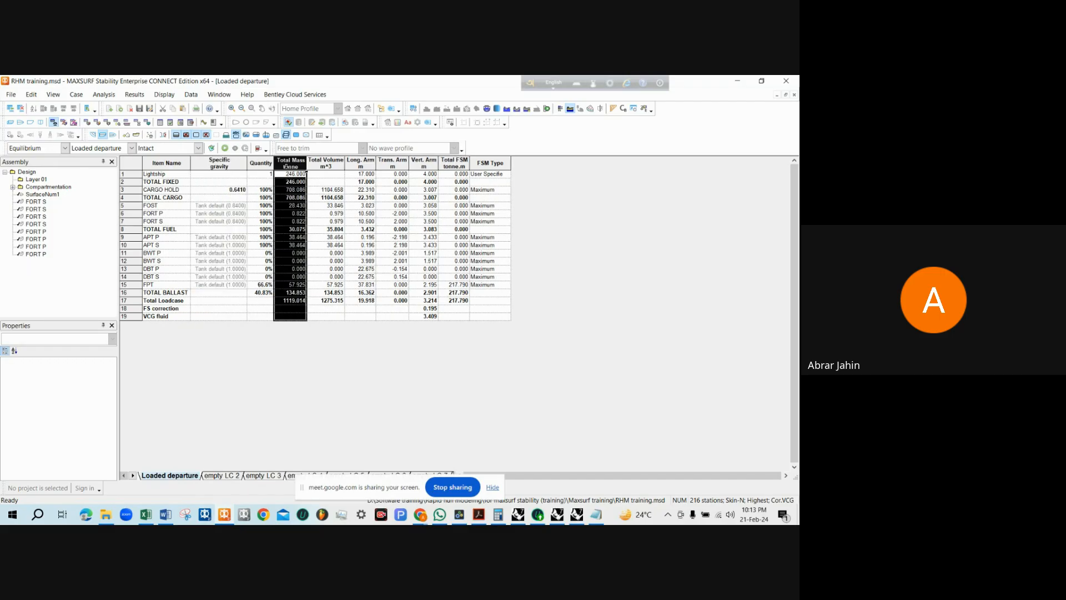
left_click(361, 174)
left_click(412, 222)
left_click(475, 222)
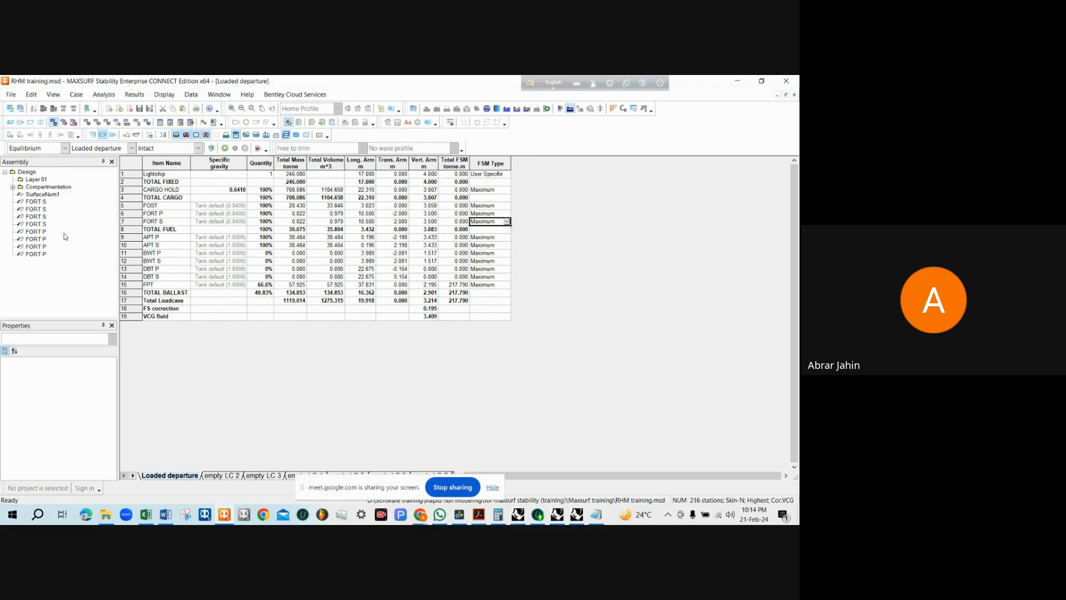
Change the analysis type to Large Angle Stability
left_click(44, 149)
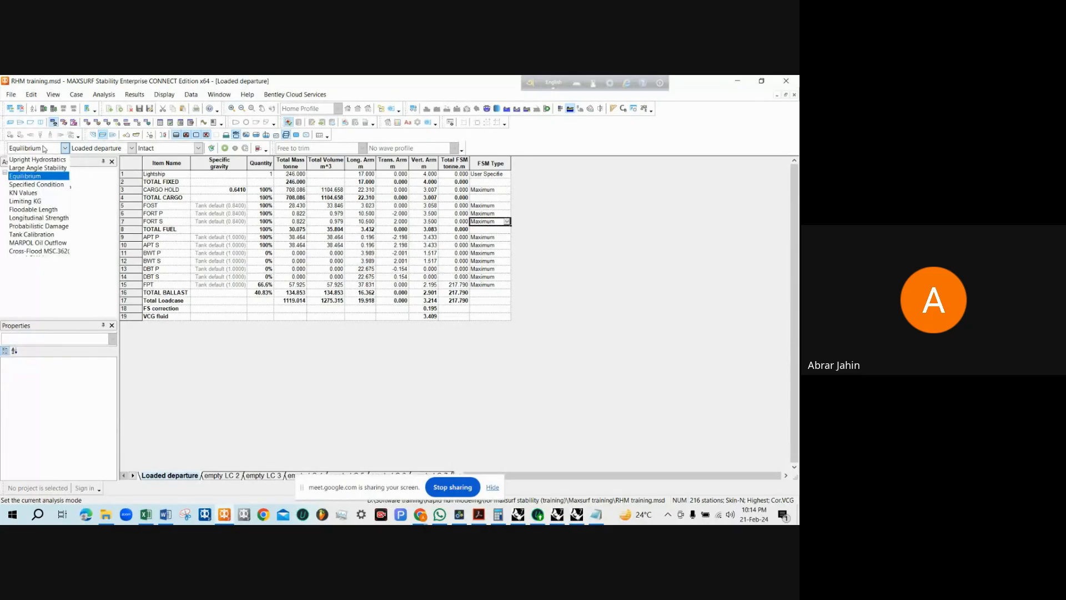
left_click(40, 169)
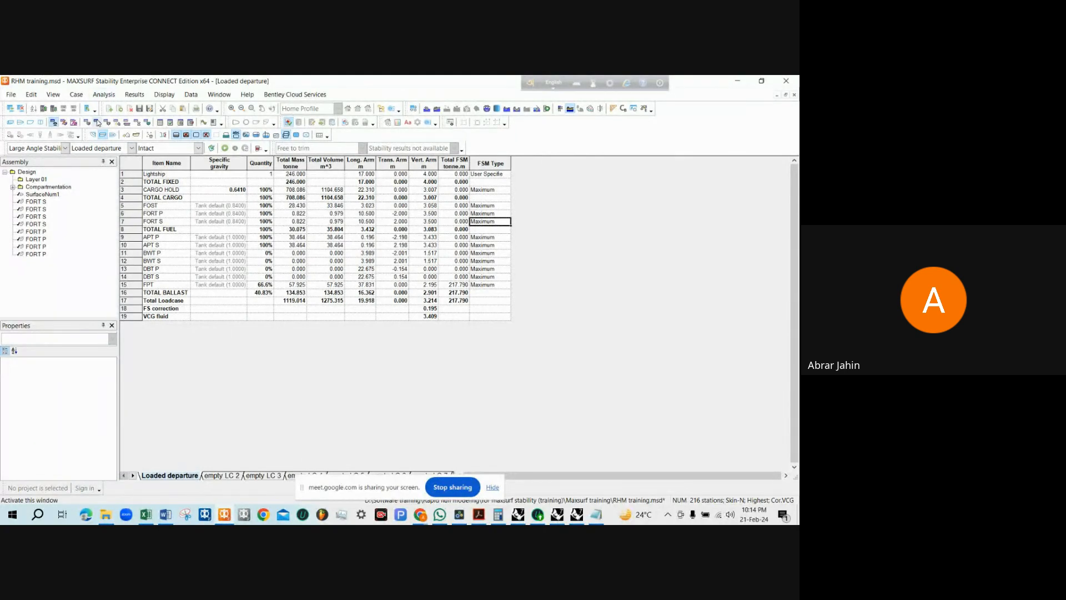
left_click(104, 95)
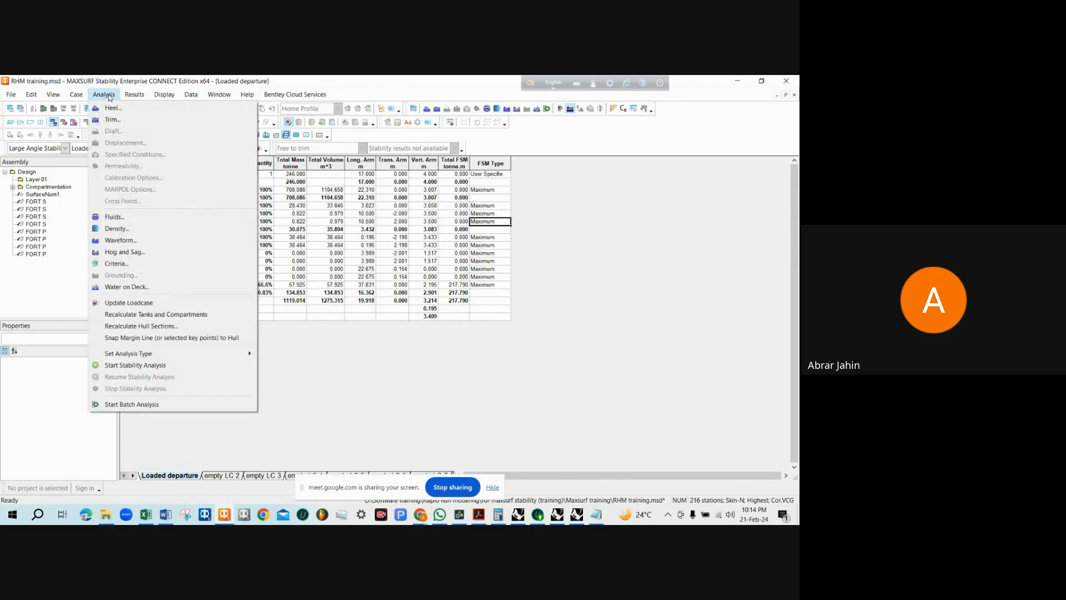
left_click(127, 263)
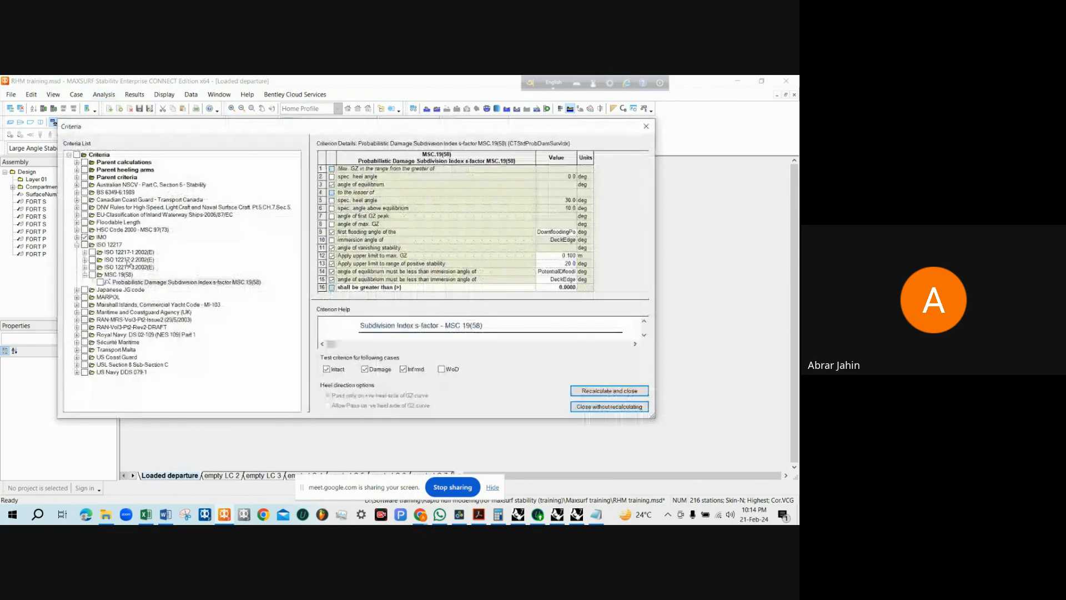
left_click(646, 127)
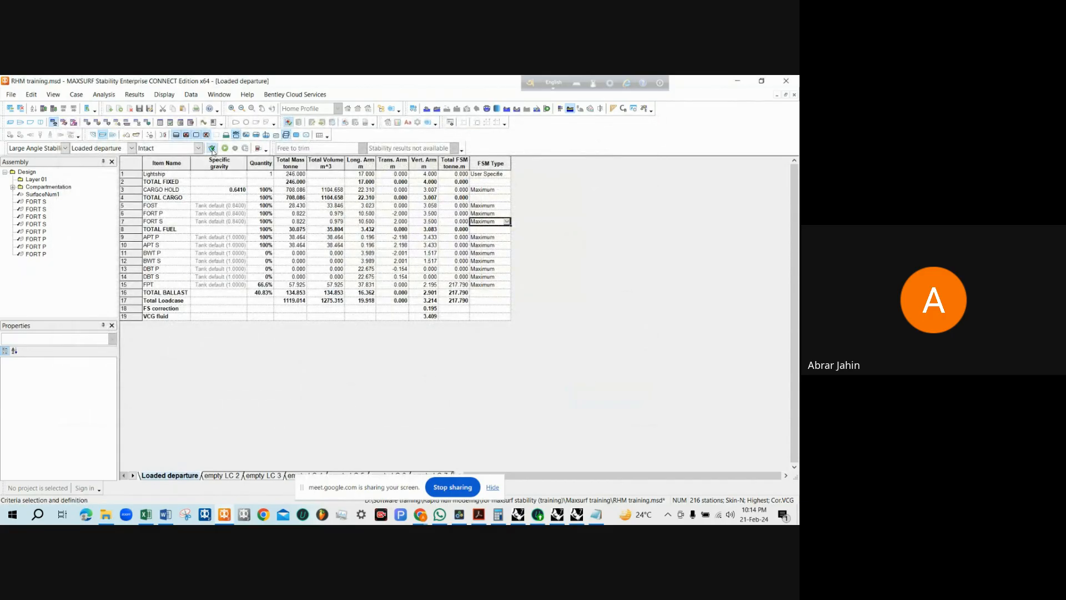
left_click(212, 149)
left_click(646, 126)
Open the stability criteria definitions and collapse the ISO 12217 group
left_click(104, 95)
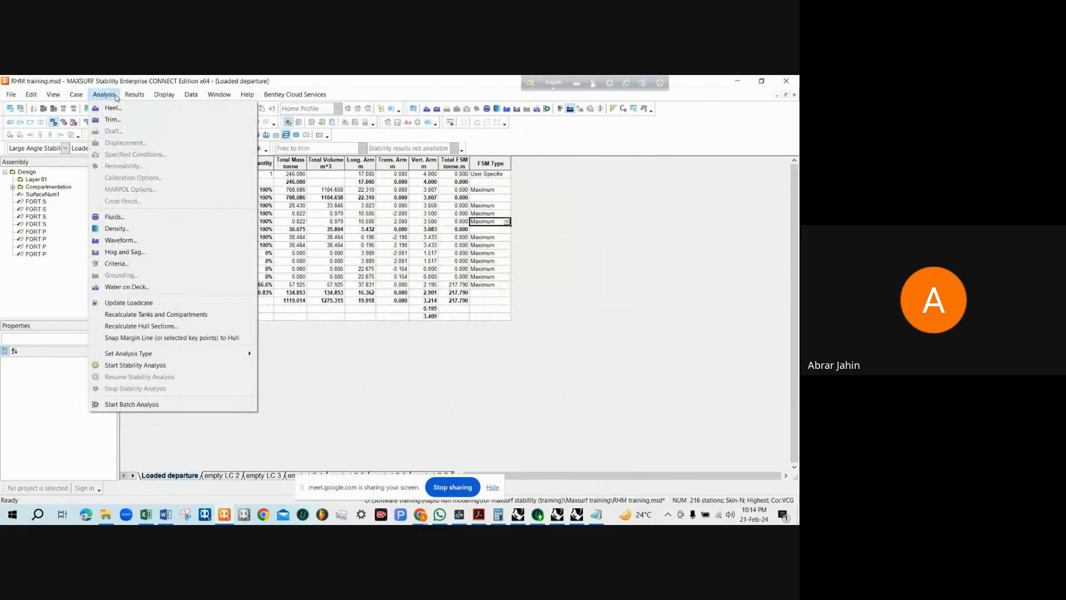
left_click(123, 264)
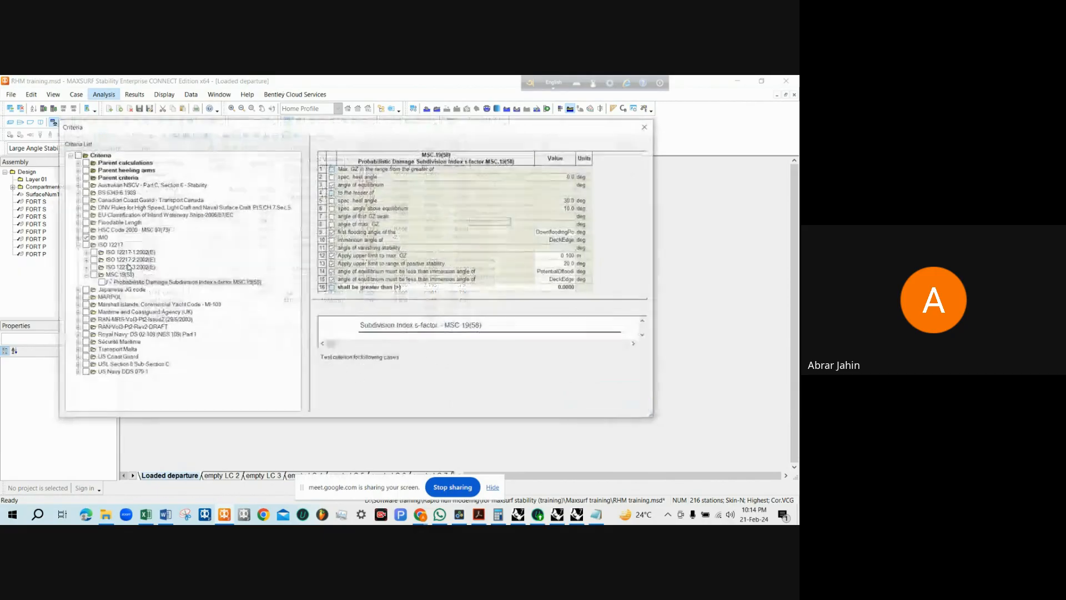
left_click(77, 245)
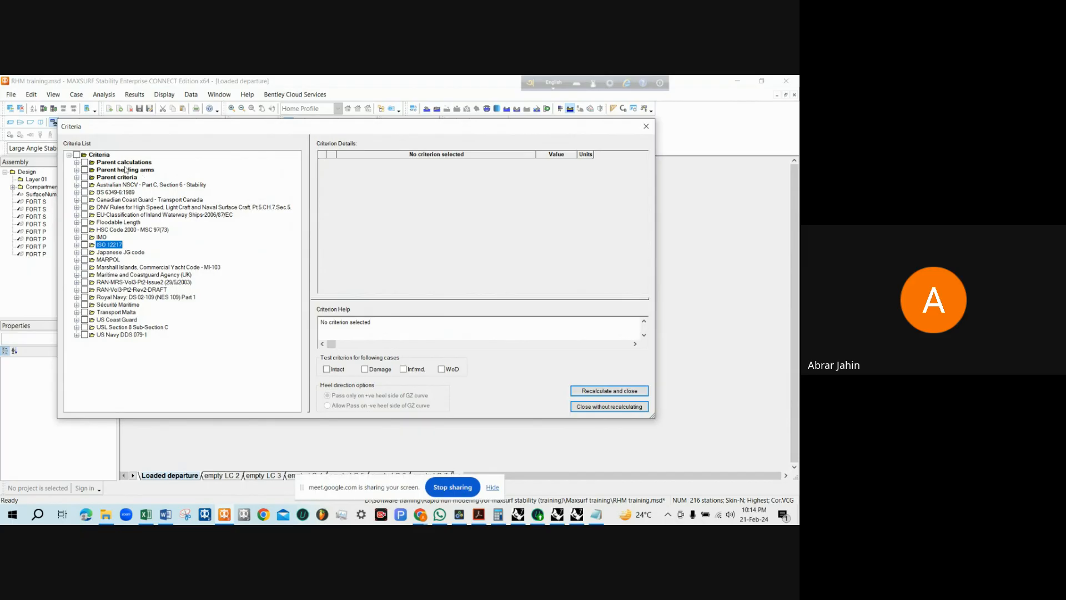
Examine the contents of the parent calculations, parent heeling arms and parent criteria groups
left_click(77, 162)
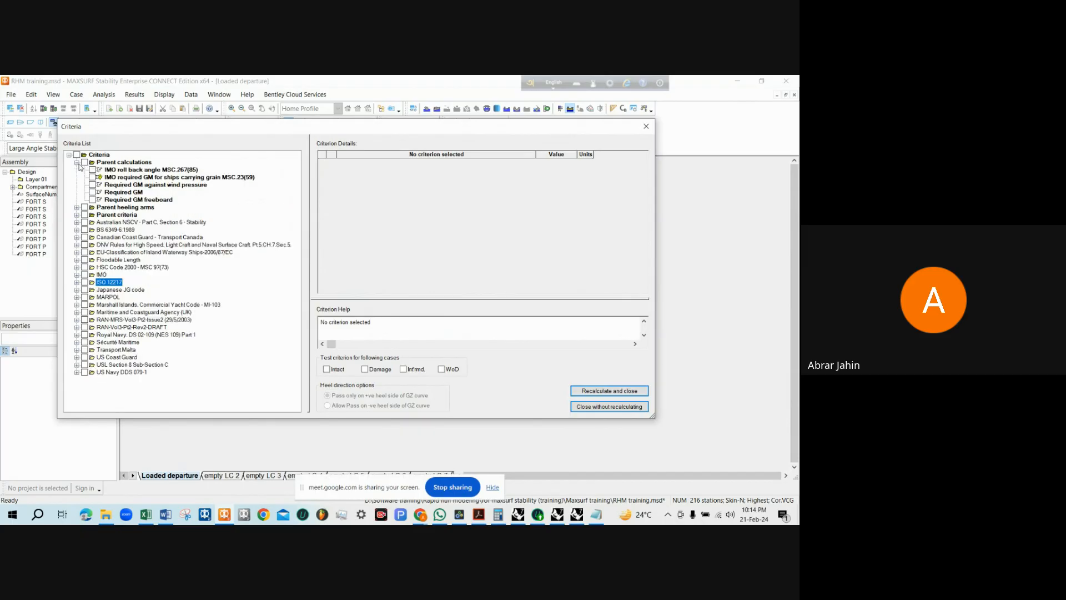
left_click(78, 162)
left_click(77, 170)
left_click(78, 170)
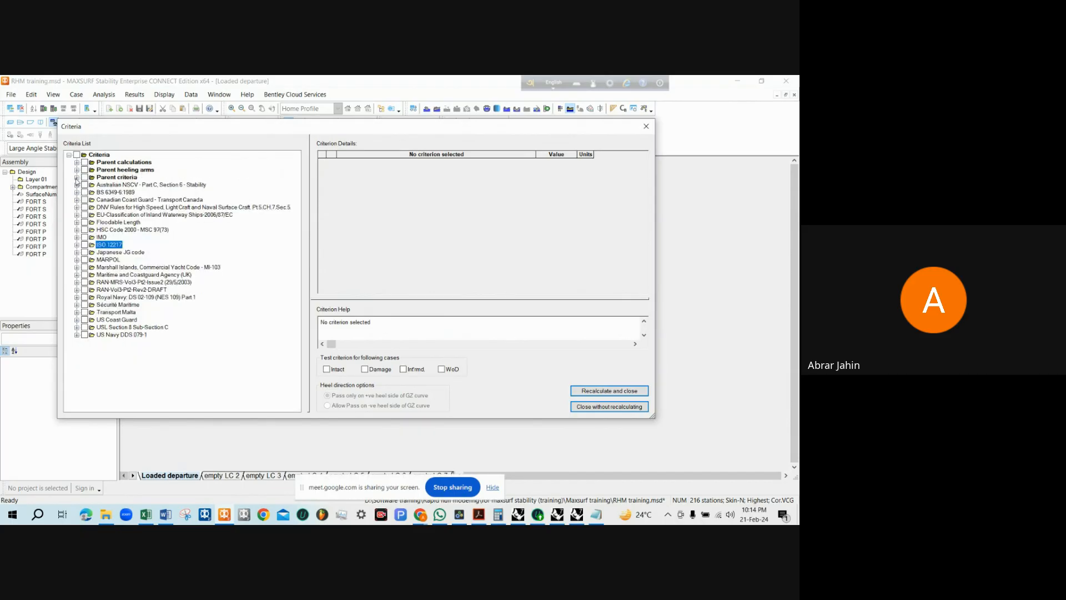
left_click(77, 177)
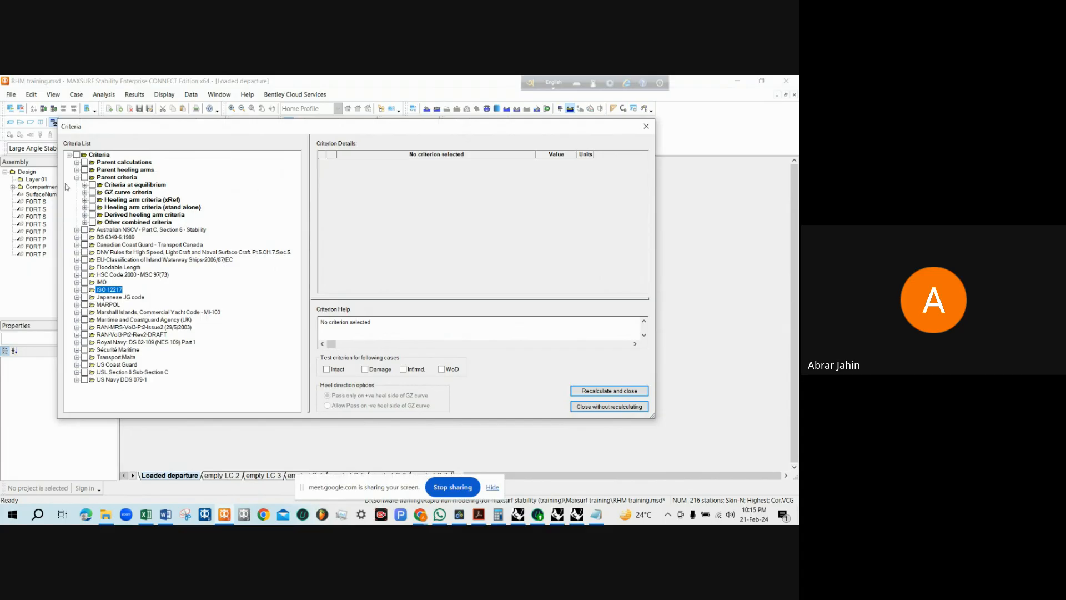
left_click(76, 178)
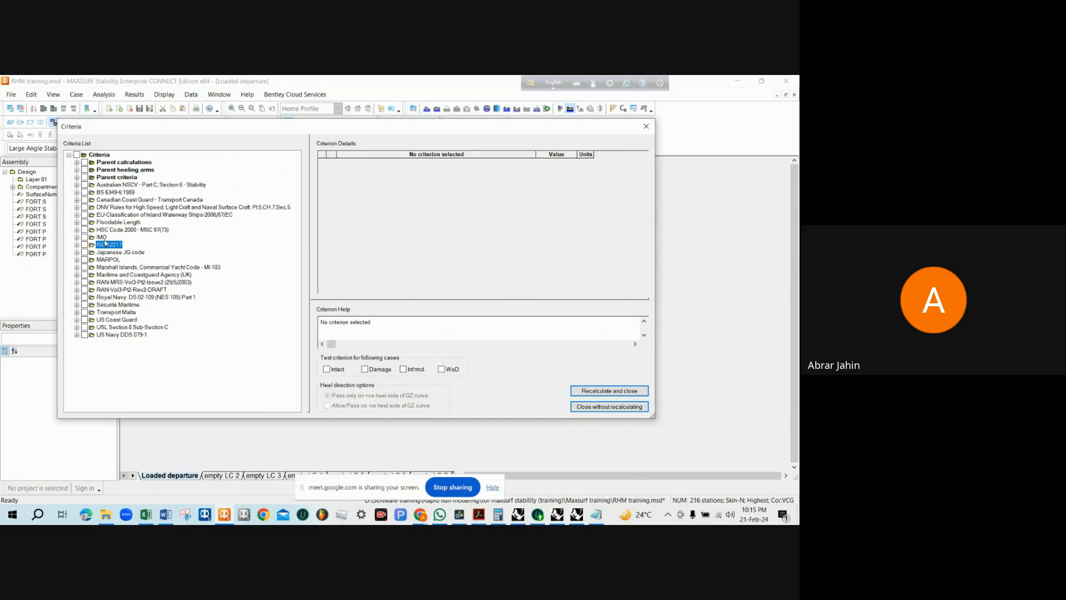
Expand IMO's MSC.267(85) Code on Intact Stability, check Part B's vessel types, and expand PART A - Mandatory Criteria
left_click(117, 229)
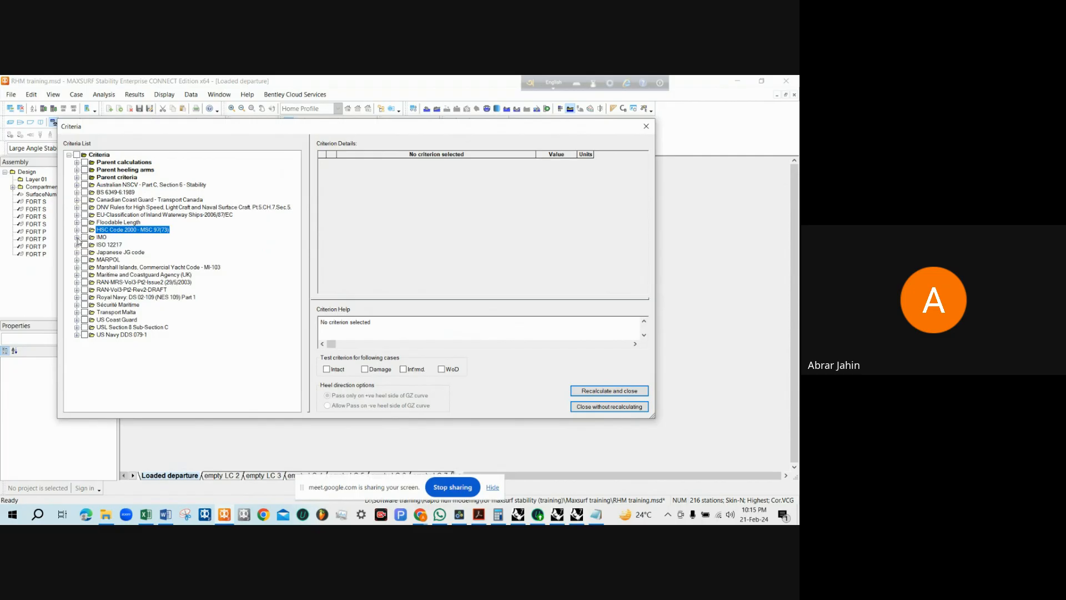
left_click(77, 237)
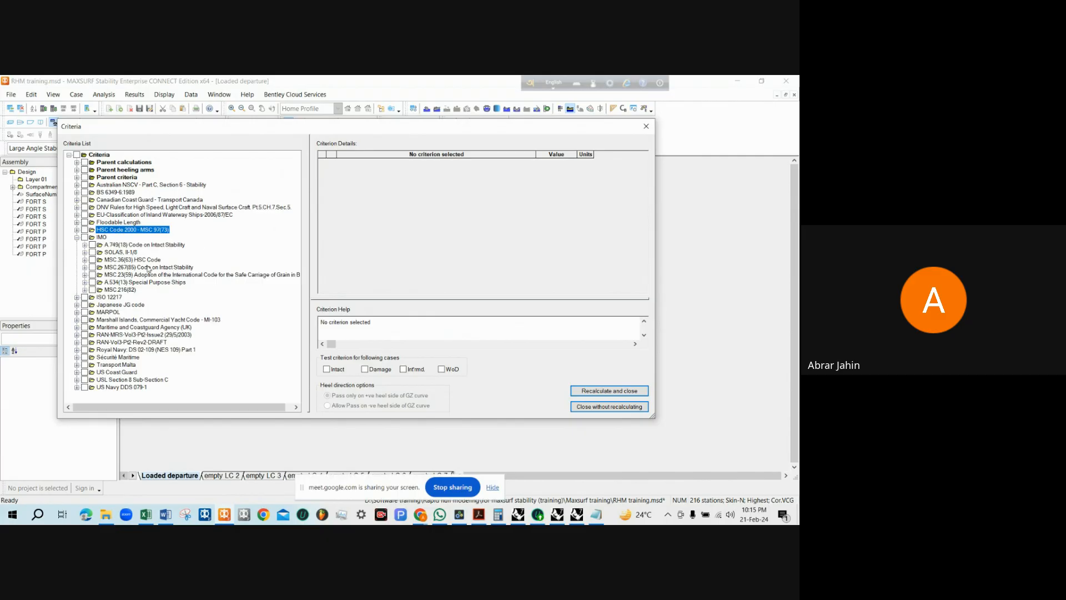
left_click(85, 267)
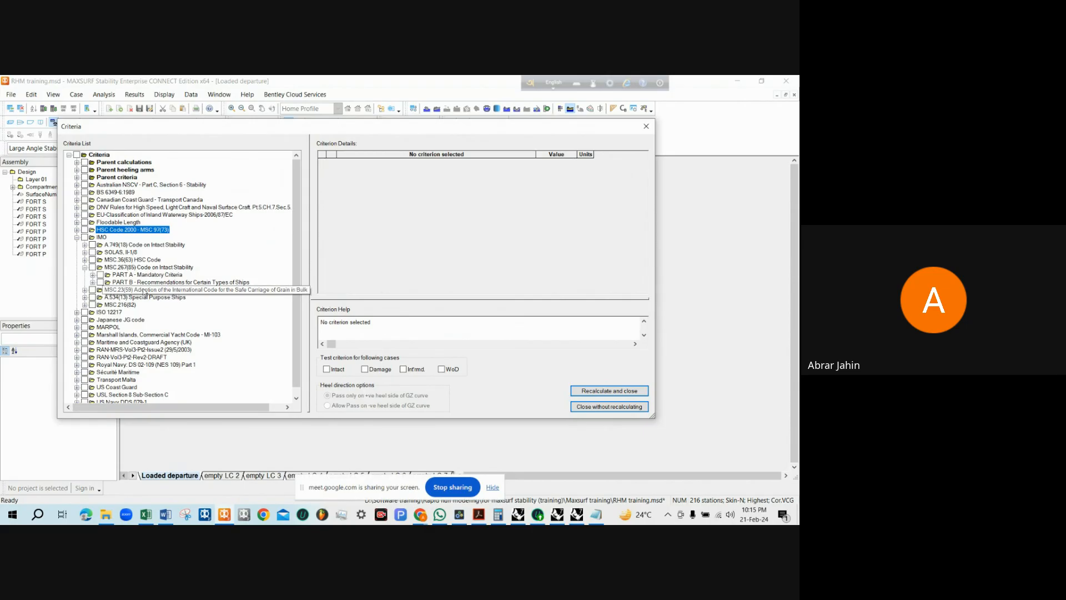
left_click(93, 282)
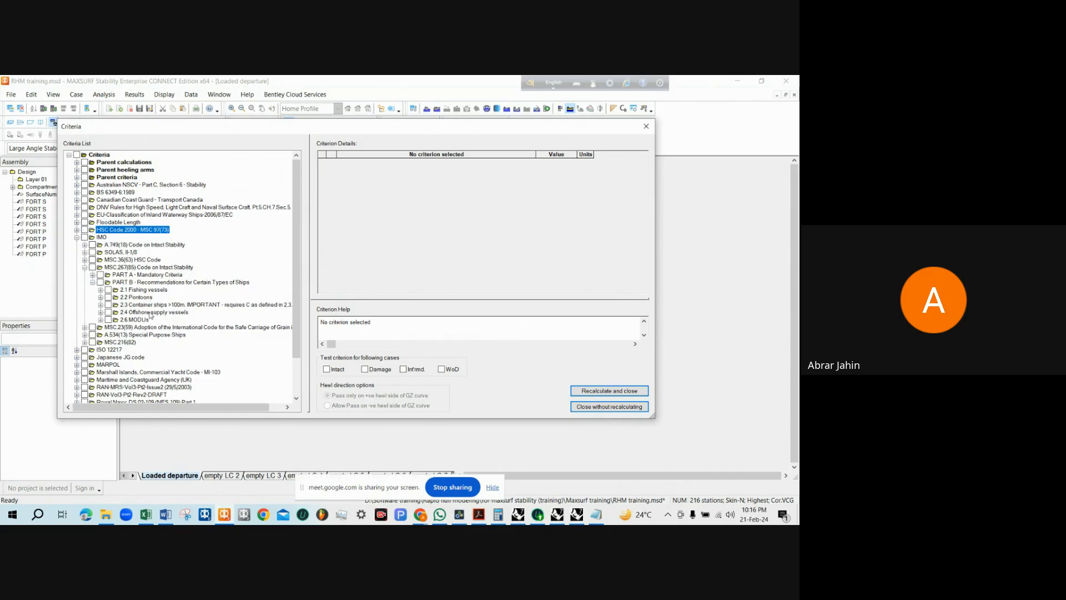
left_click(93, 283)
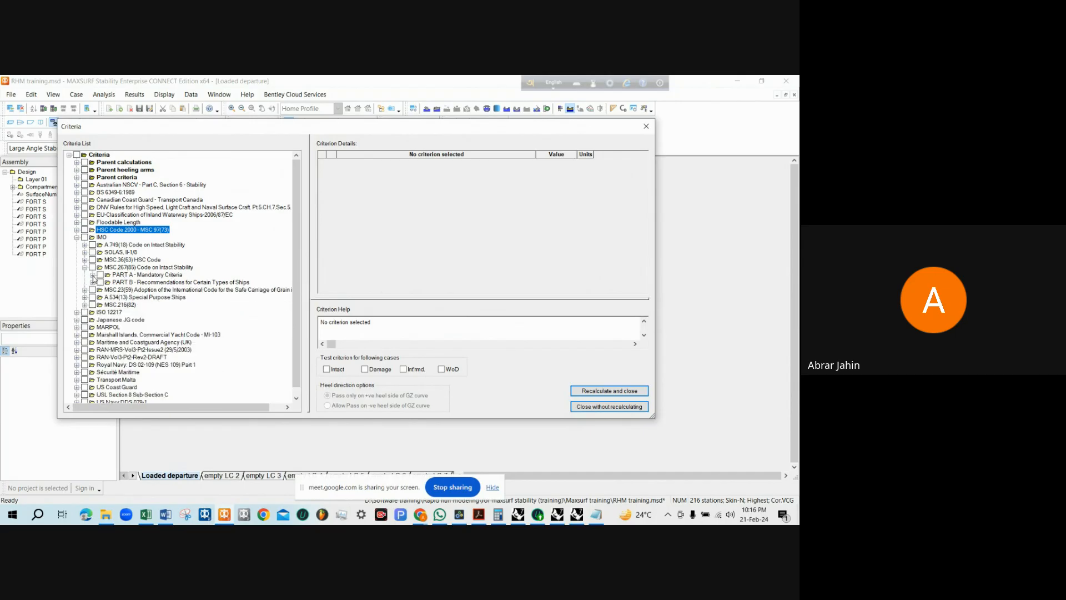
left_click(93, 274)
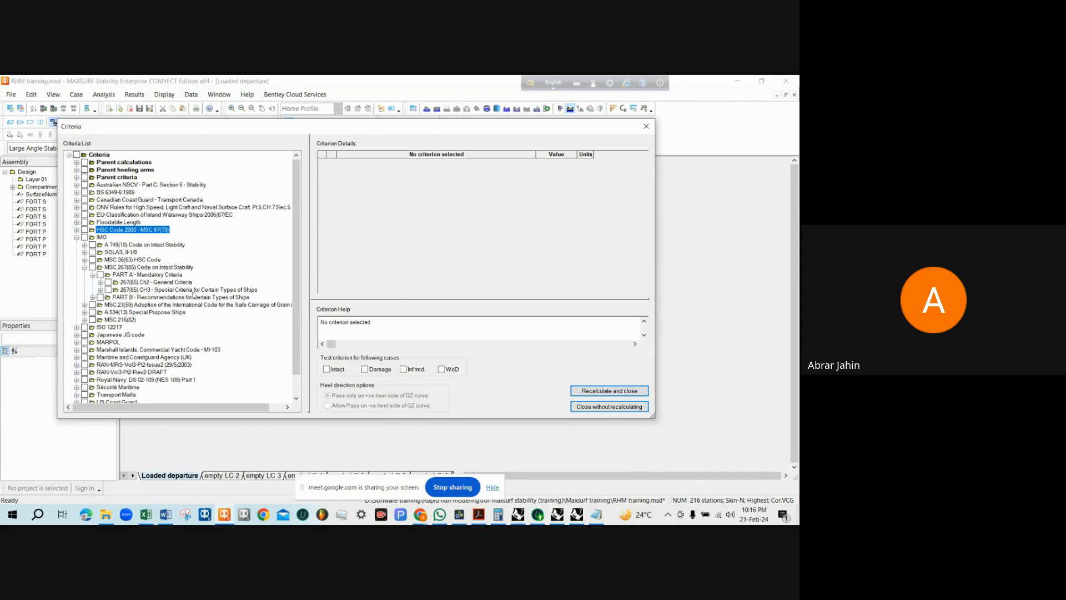
Check the ship types under Part A's 267(85) CH3 special criteria and collapse the MSC.267(85) group
left_click(101, 290)
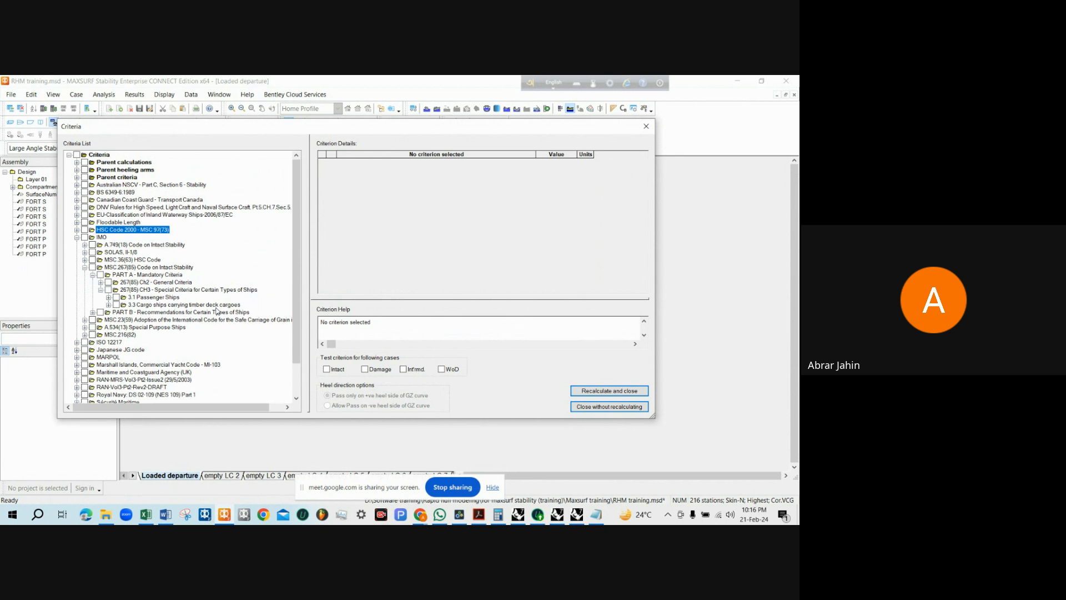
left_click(100, 290)
left_click(93, 275)
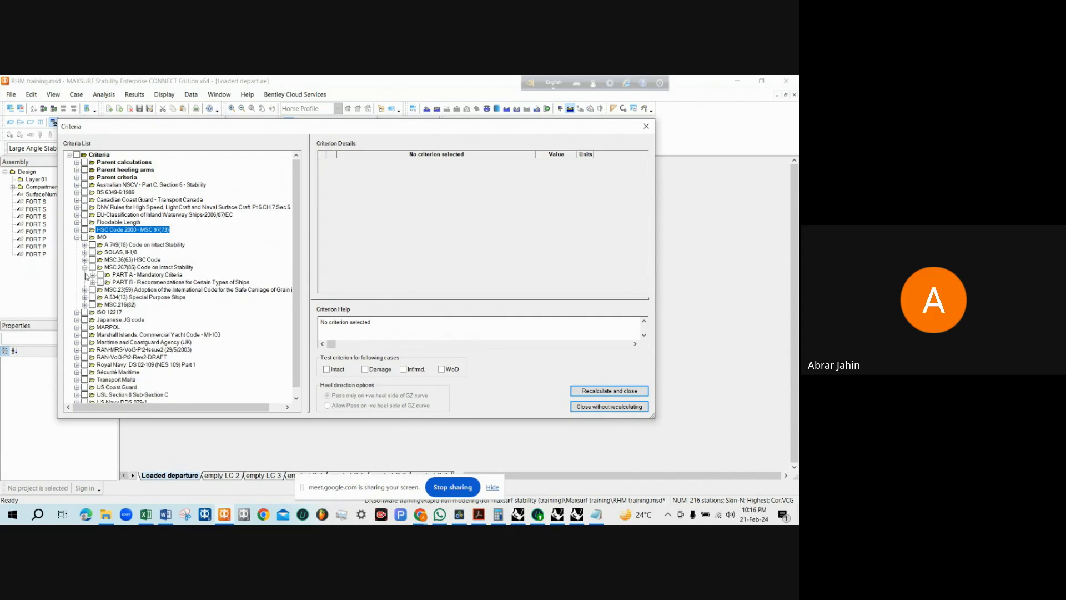
left_click(84, 267)
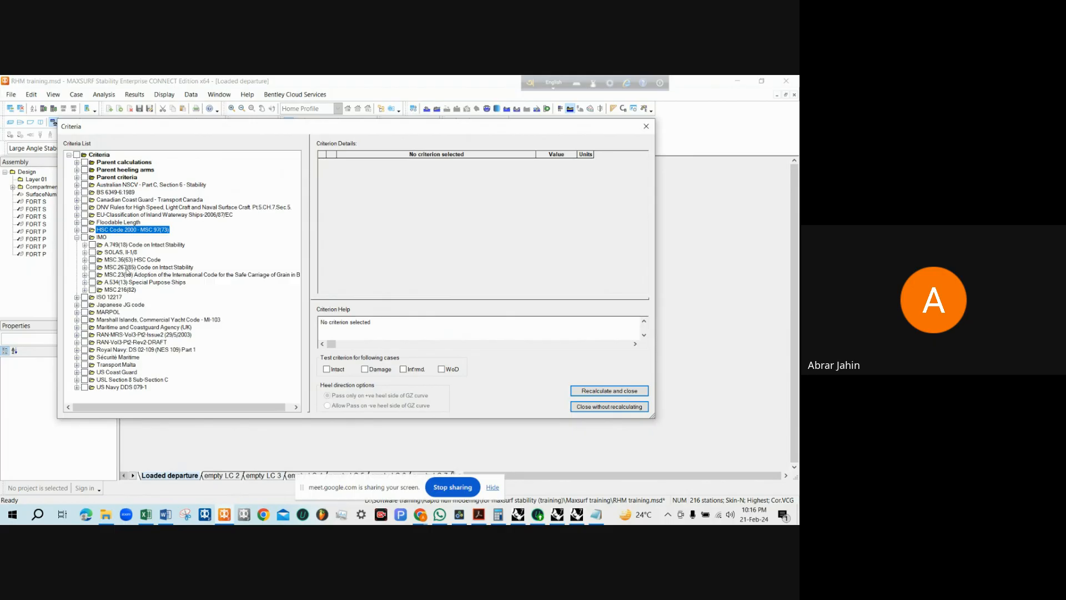
Enable all 267(85) Ch2 - General Criteria under Part A of IMO's MSC.267(85) Code on Intact Stability
left_click(84, 267)
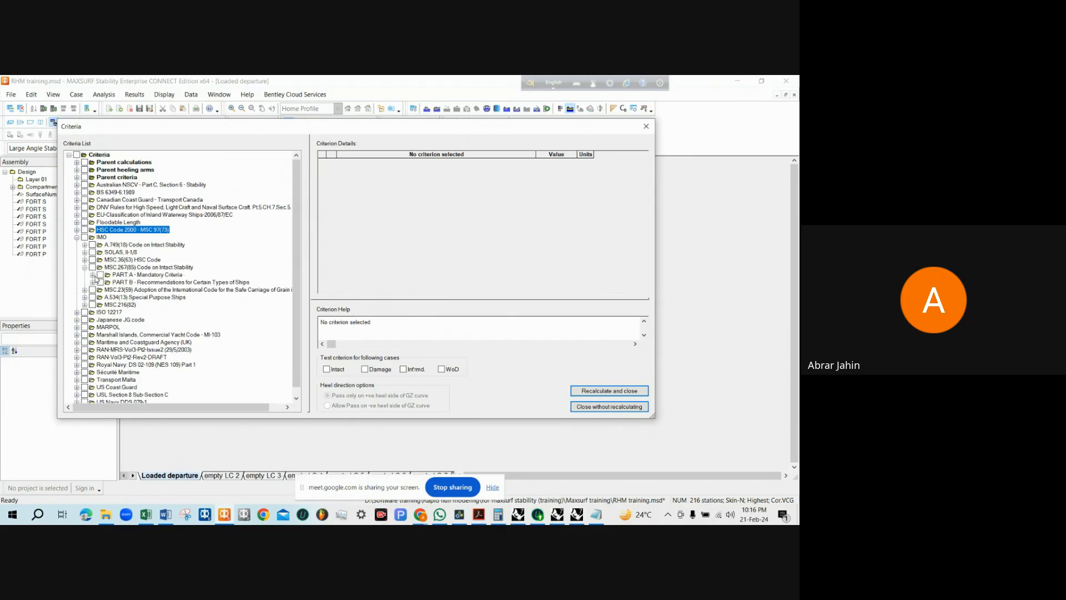
left_click(92, 274)
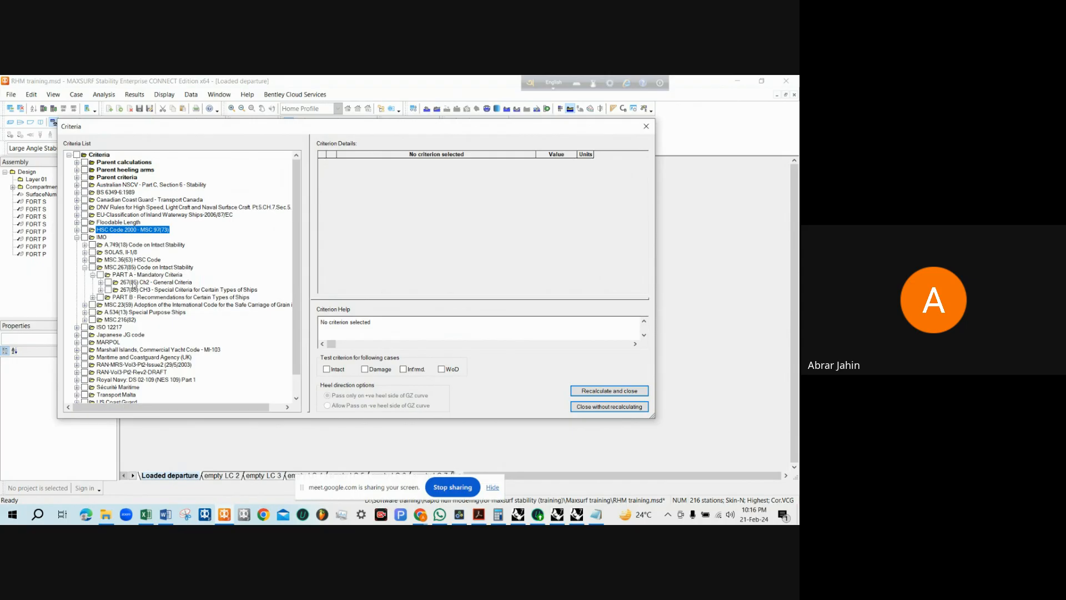
left_click(100, 282)
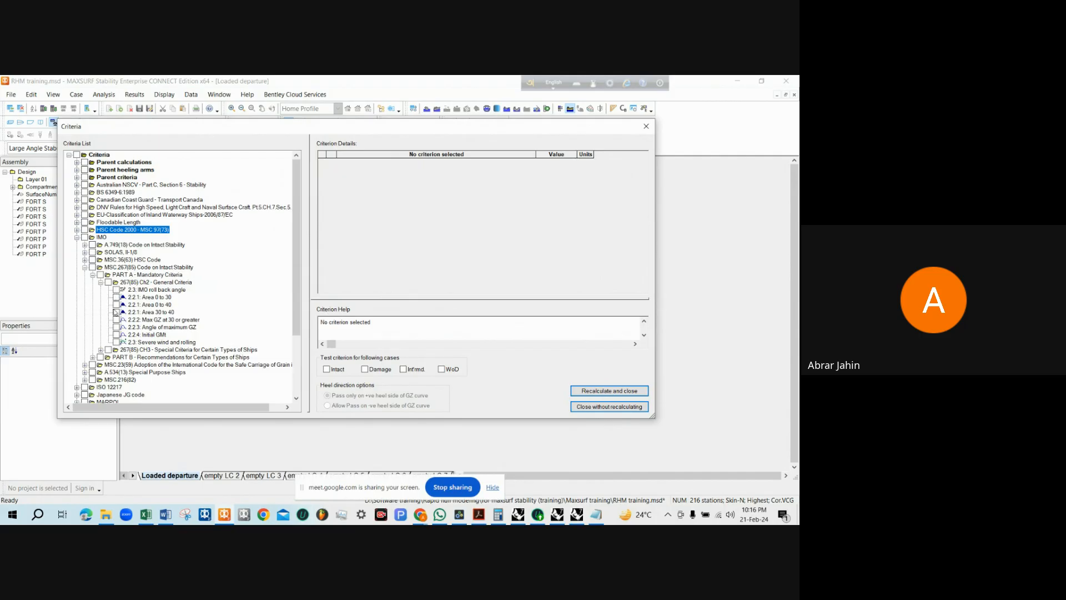
left_click(108, 282)
Switch to the Rhinoceros window with RHM simple (tanks visual).3dm and maximise its Front viewport
mouse_move(558, 517)
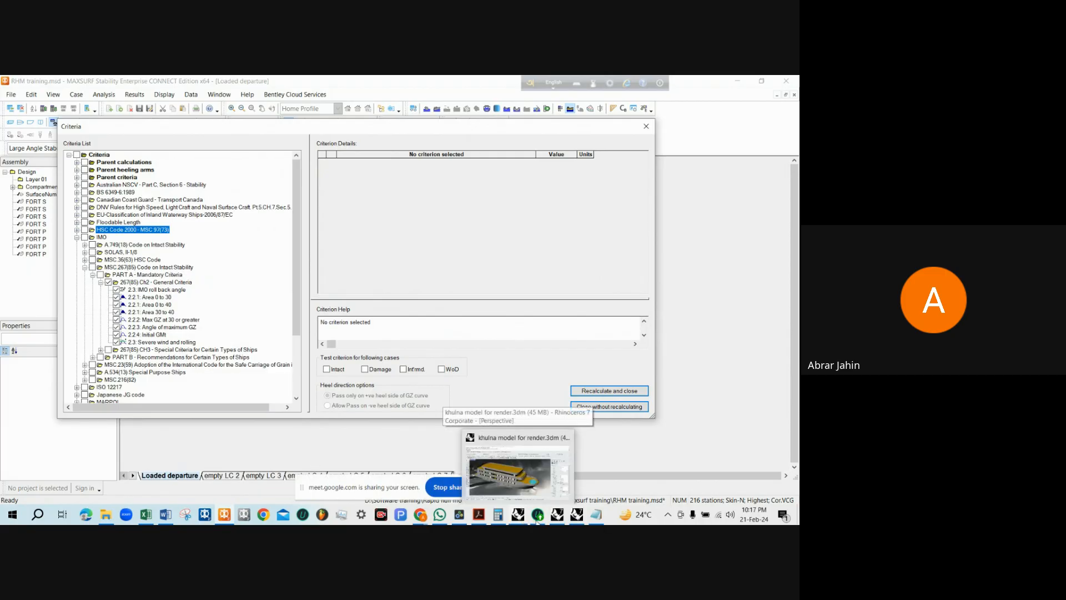
right_click(518, 515)
left_click(517, 496)
left_click(409, 318)
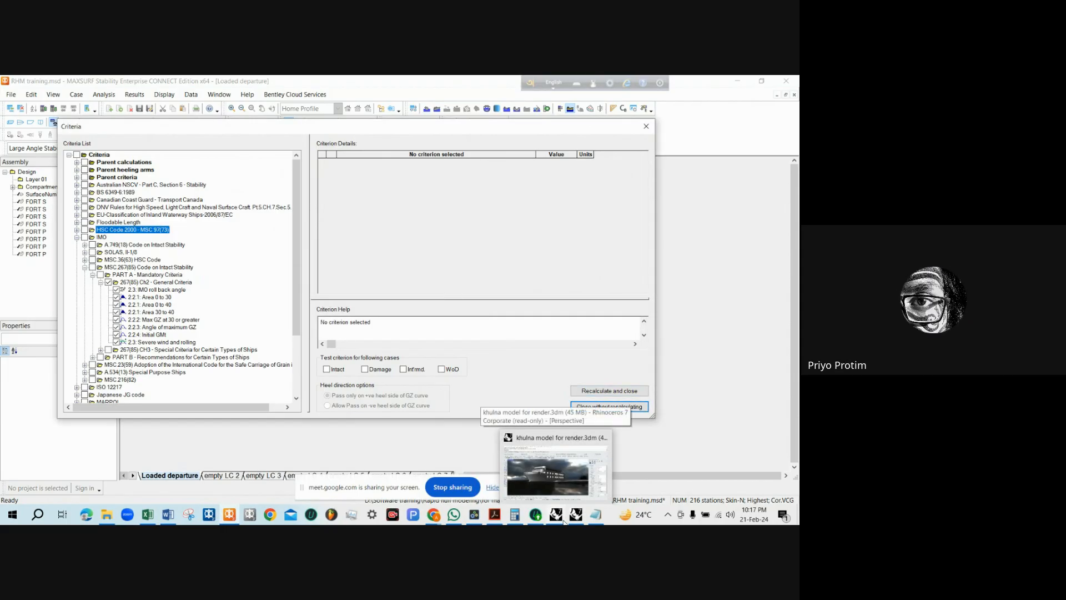
left_click(552, 416)
left_click(39, 334)
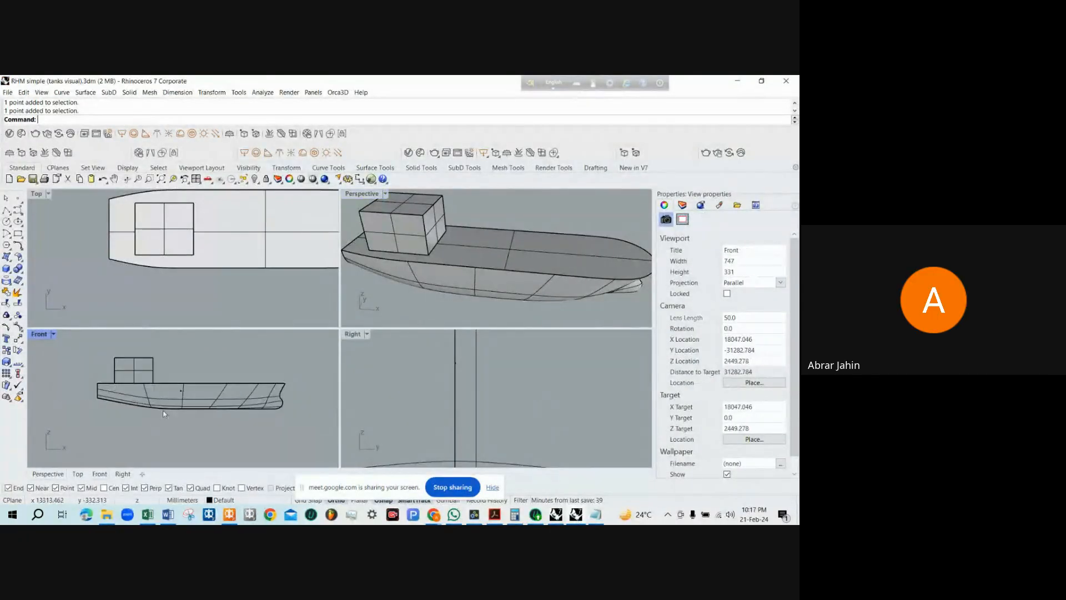
double_click(39, 334)
Draw a horizontal polyline from 0,0,0 extending forward past the bow
left_click(6, 210)
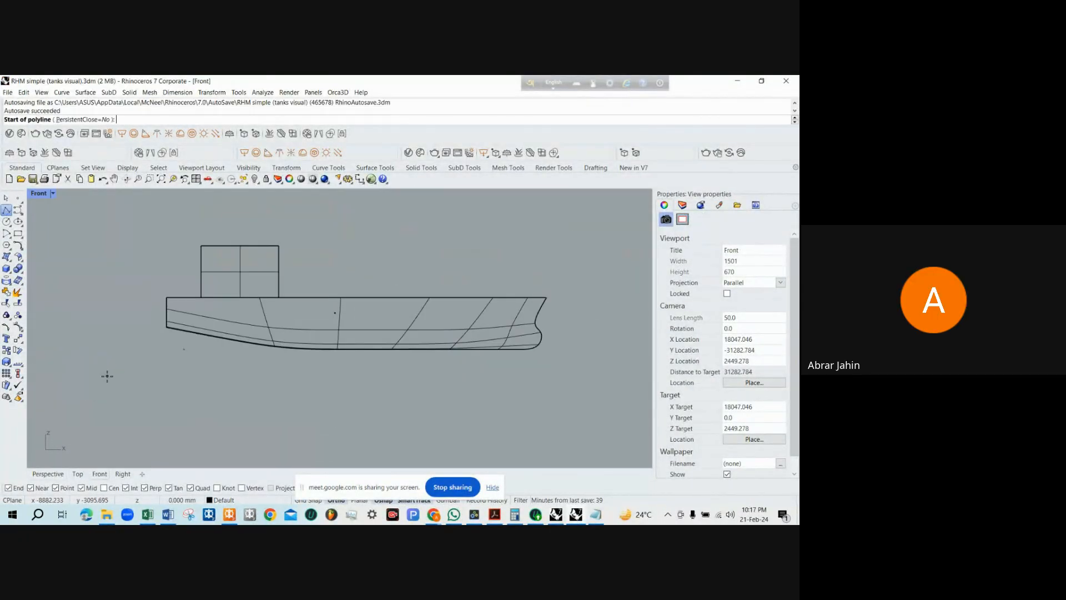
type("0,0,0")
key("Return")
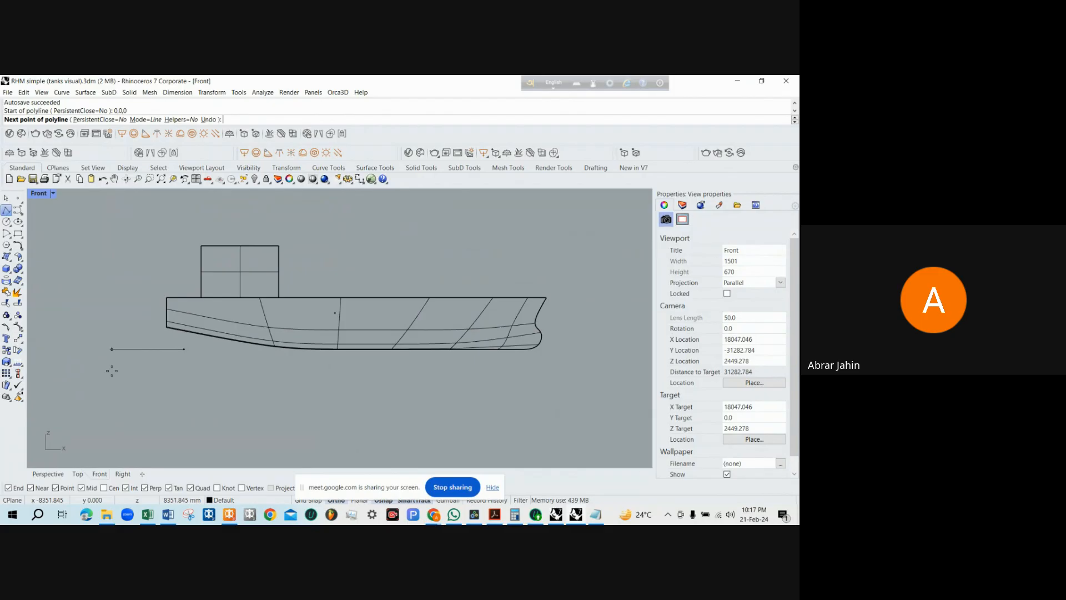
scroll(112, 371, "down", 4)
left_click(479, 363)
key("Return")
Move the horizontal line up 3200 mm as the waterline so that it spans the hull's full length
type("M")
key("Return")
left_click(494, 322)
type("3200")
key("Return")
key("Escape")
scroll(416, 345, "up", 2)
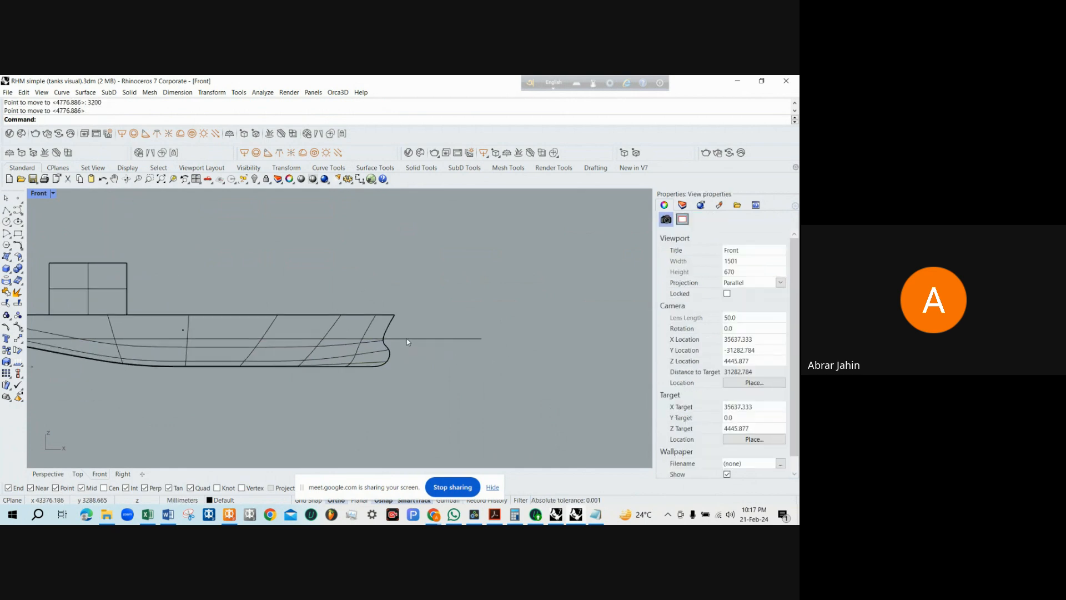
left_click(407, 338)
scroll(461, 363, "down", 3)
left_click(395, 376)
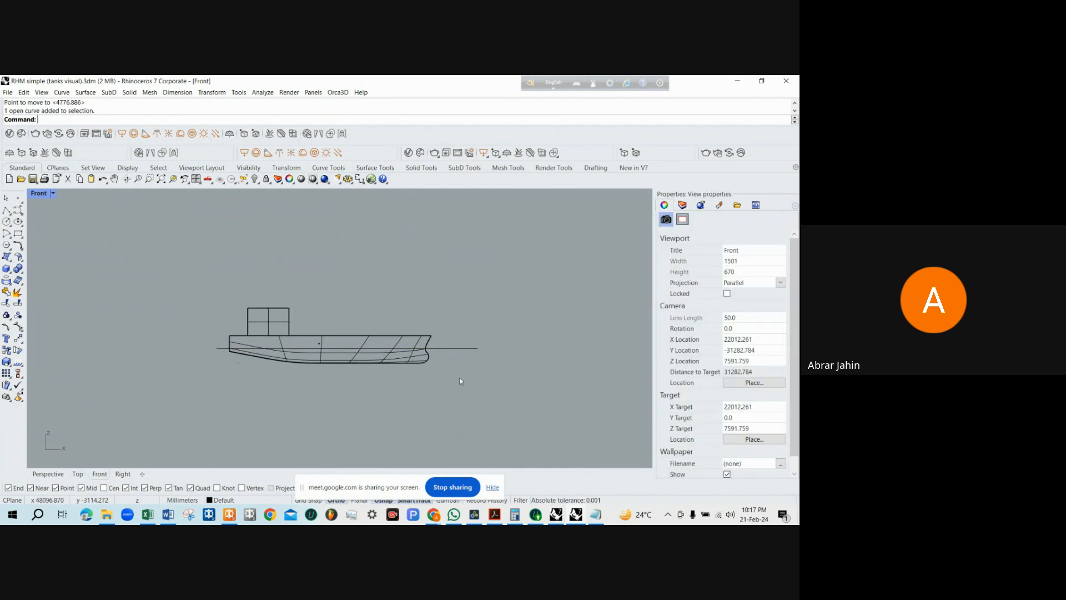
Hide the isocurves of the hull and deckhouse, delete the stray point inside the hull, and restore the four-viewport layout
key("ctrl+a")
left_click(444, 404)
scroll(323, 339, "up", 2)
left_click_drag(282, 328, 309, 374)
scroll(326, 360, "down", 2)
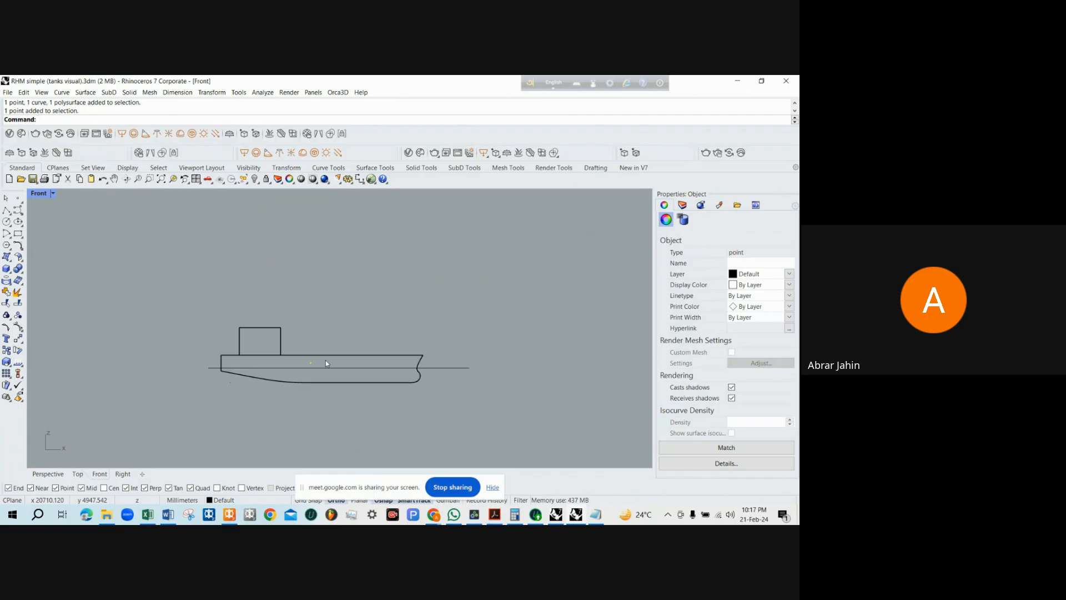
double_click(39, 193)
scroll(485, 407, "down", 4)
key("Delete")
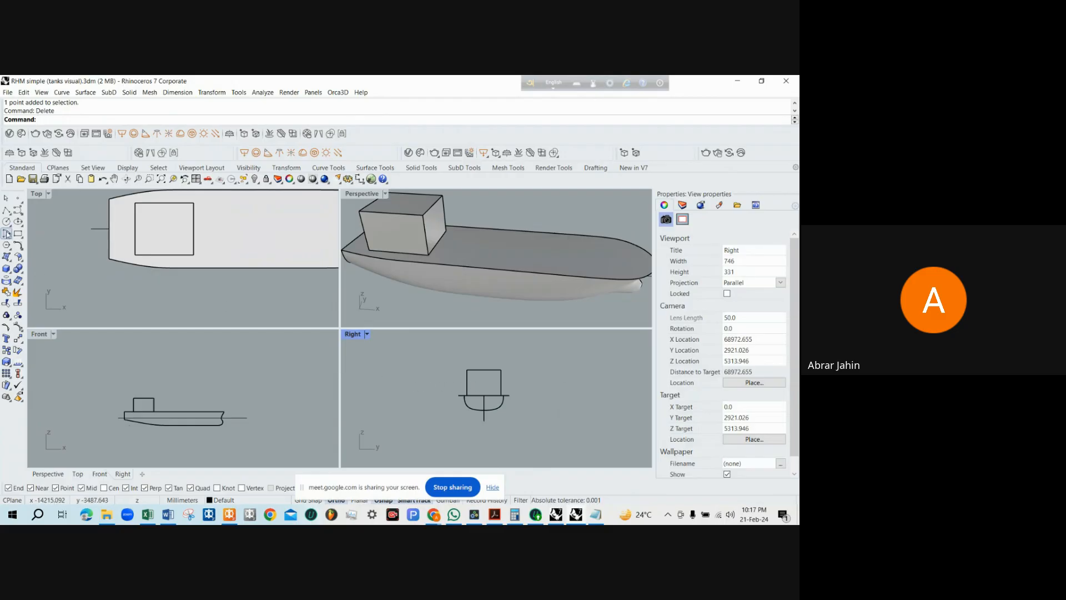
Create a rectangular plane surface enclosing the whole ship in the Top viewport
left_click(6, 256)
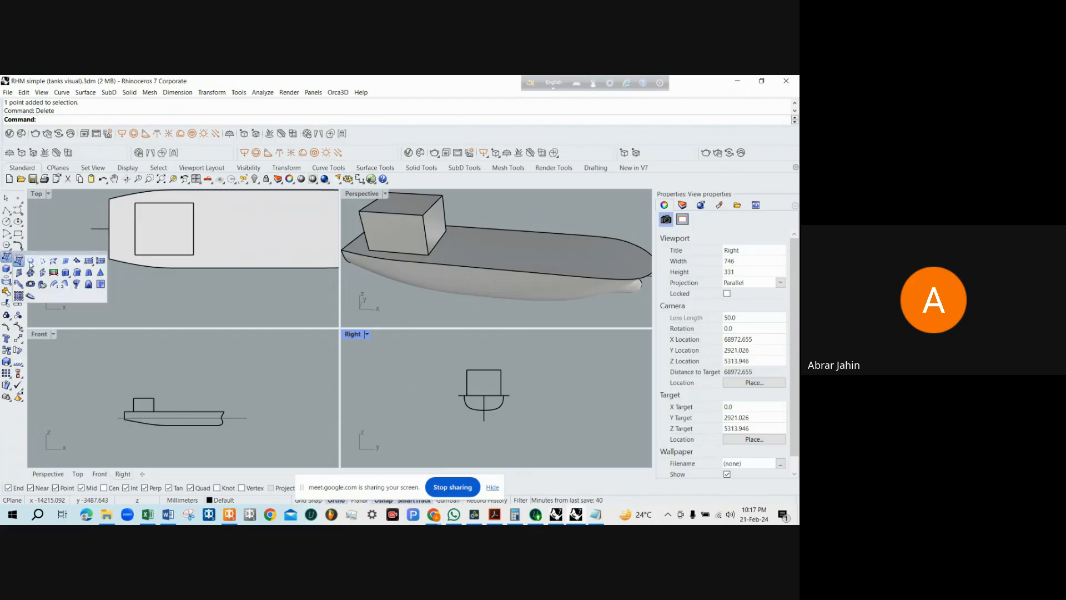
left_click(89, 260)
scroll(66, 235, "down", 4)
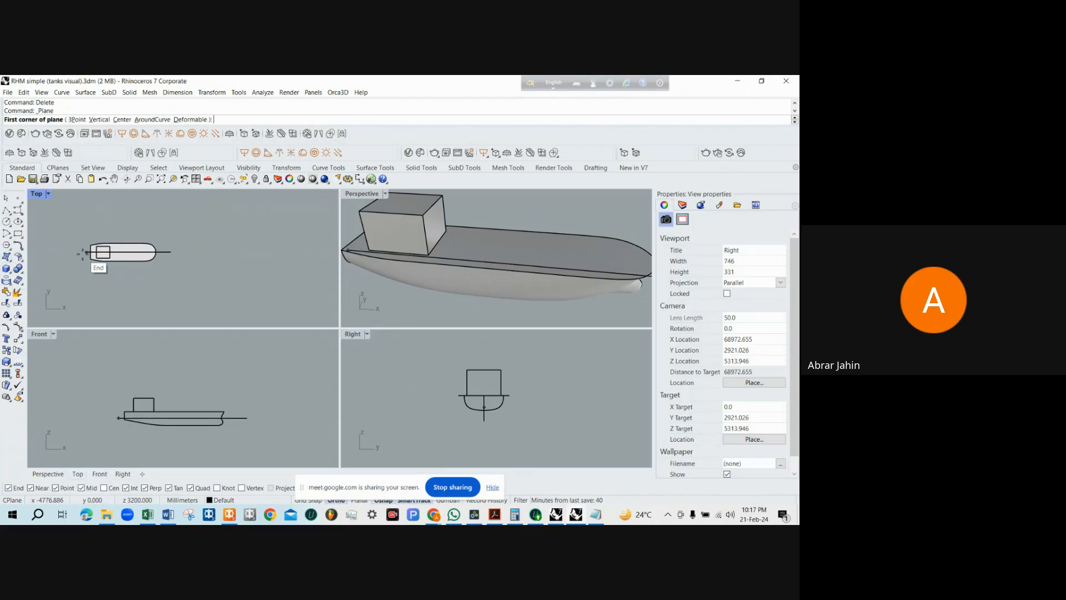
left_click(66, 235)
left_click(188, 276)
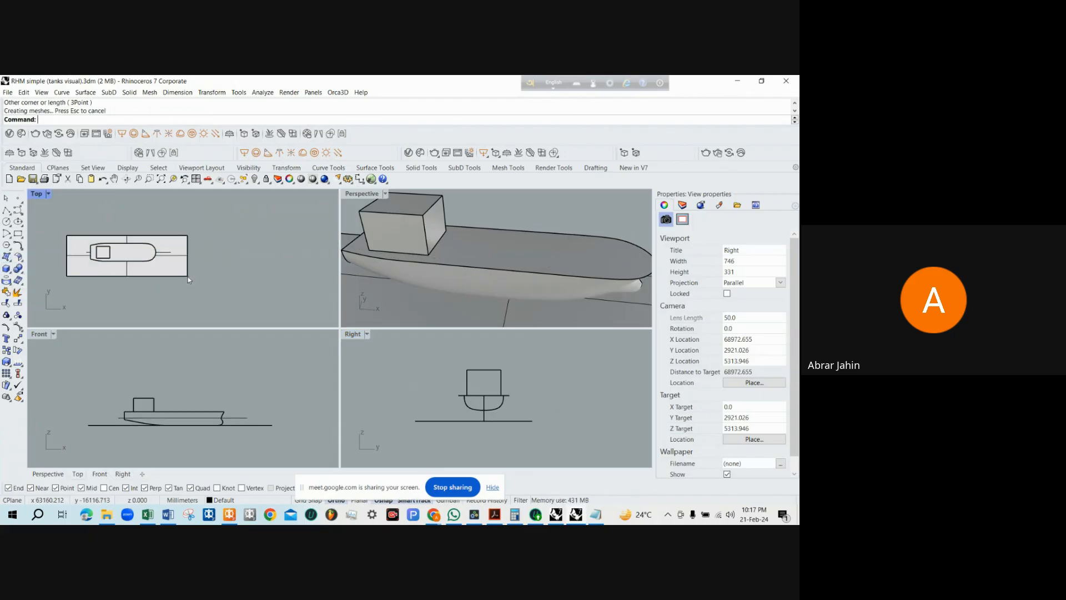
Align the plane's points in world Z only with the waterline using SetPt
type("setpt")
key("Return")
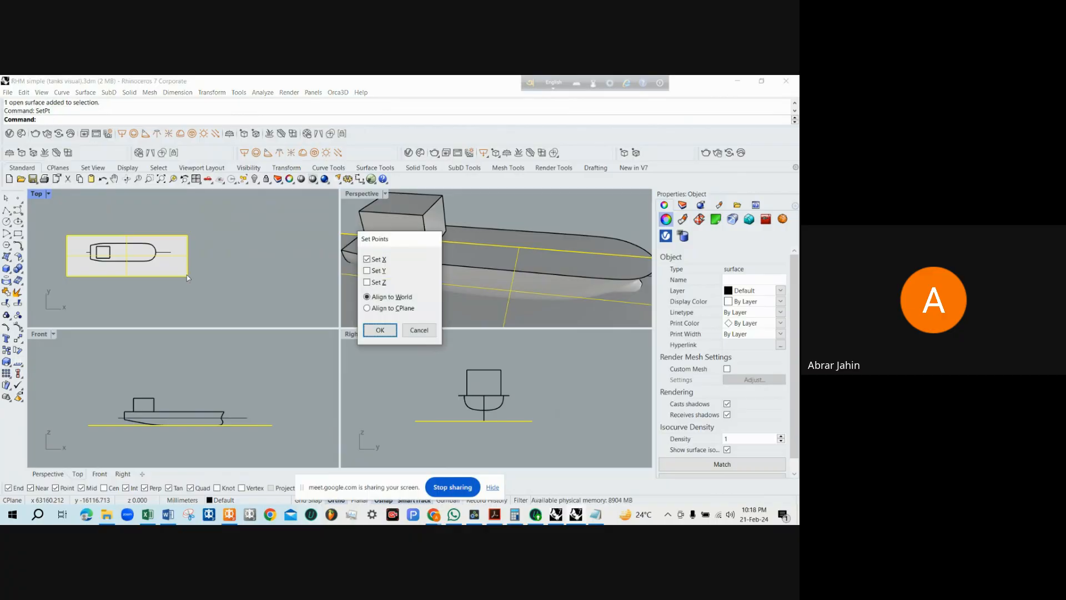
left_click(366, 282)
left_click(368, 259)
left_click(379, 329)
left_click(166, 417)
scroll(482, 245, "down", 3)
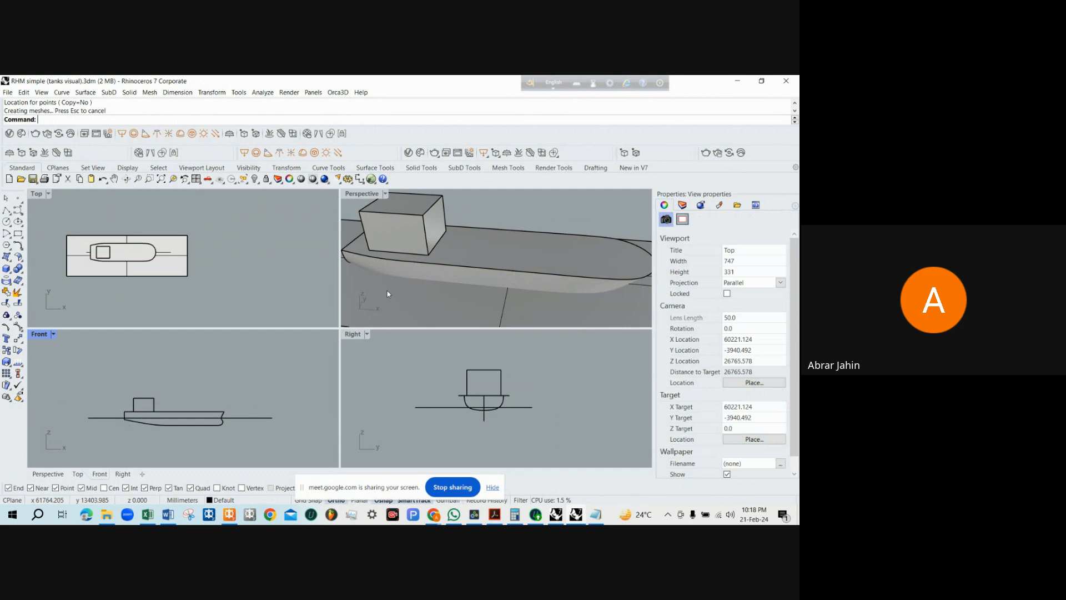
scroll(461, 374, "up", 2)
scroll(461, 371, "down", 2)
Set the Right viewport to Rendered display and move the water plane sideways to centre it on the hull
middle_click(448, 364)
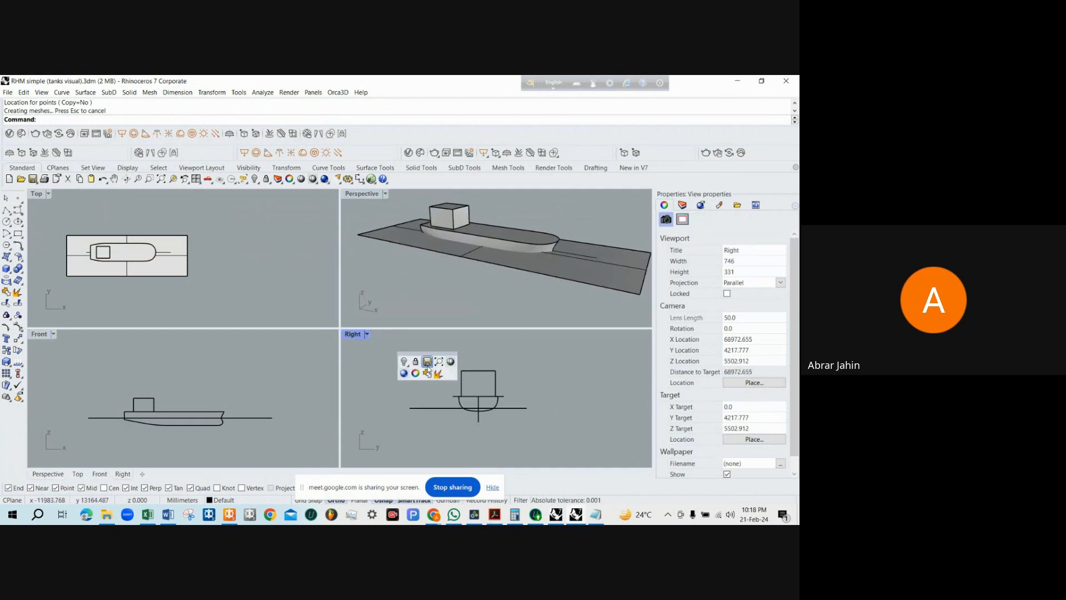
left_click(411, 373)
left_click(423, 408)
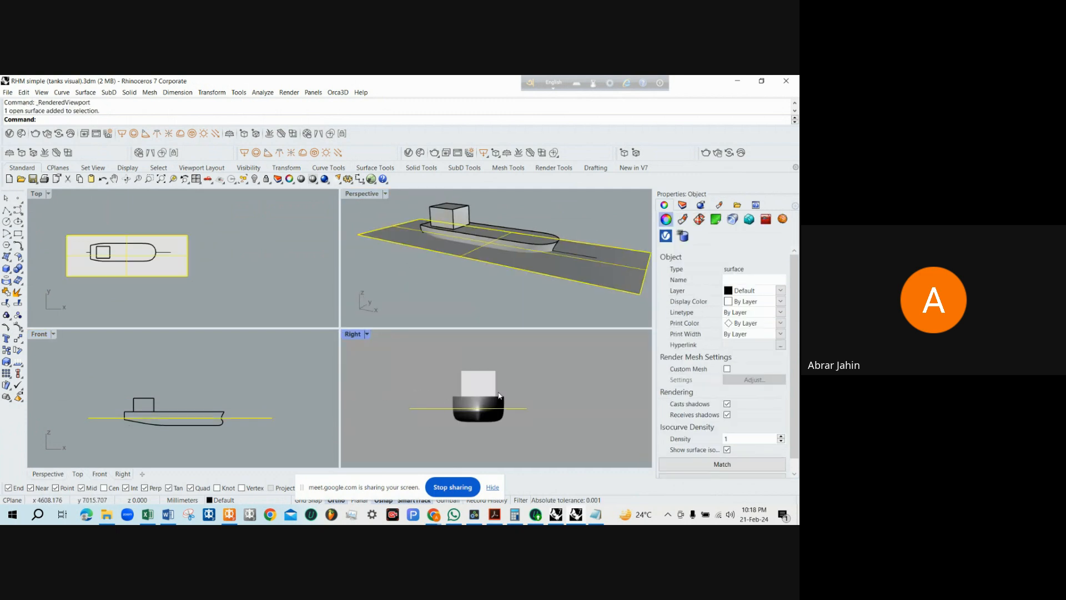
type("M")
key("Return")
left_click_drag(558, 383, 565, 384)
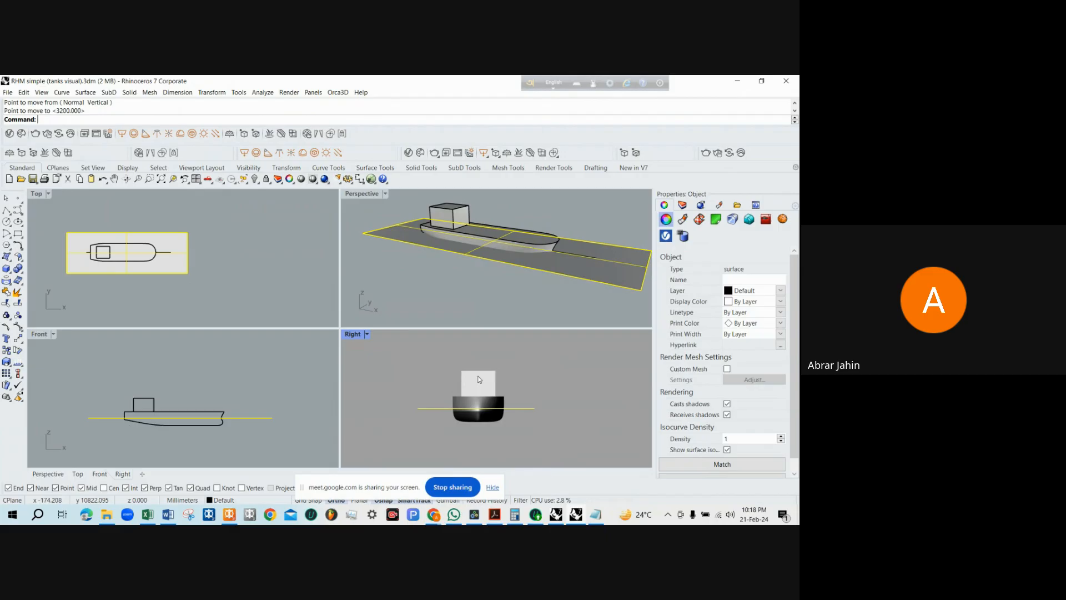
Maximise the Front viewport and examine the hull and deckhouse profile above the waterline plane
double_click(39, 335)
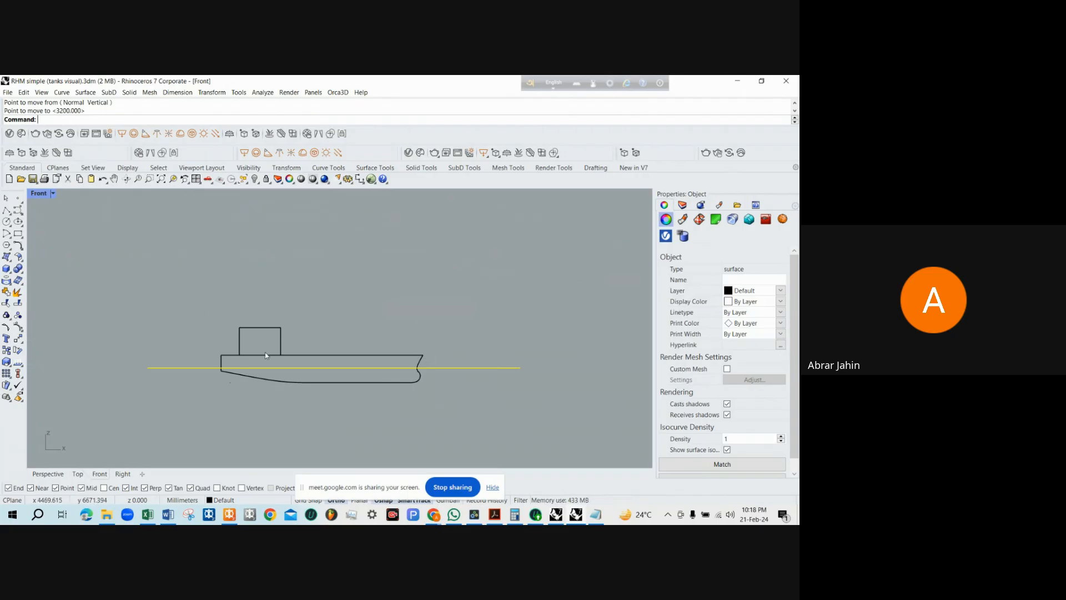
scroll(331, 328, "up", 2)
scroll(331, 331, "down", 3)
scroll(333, 332, "up", 1)
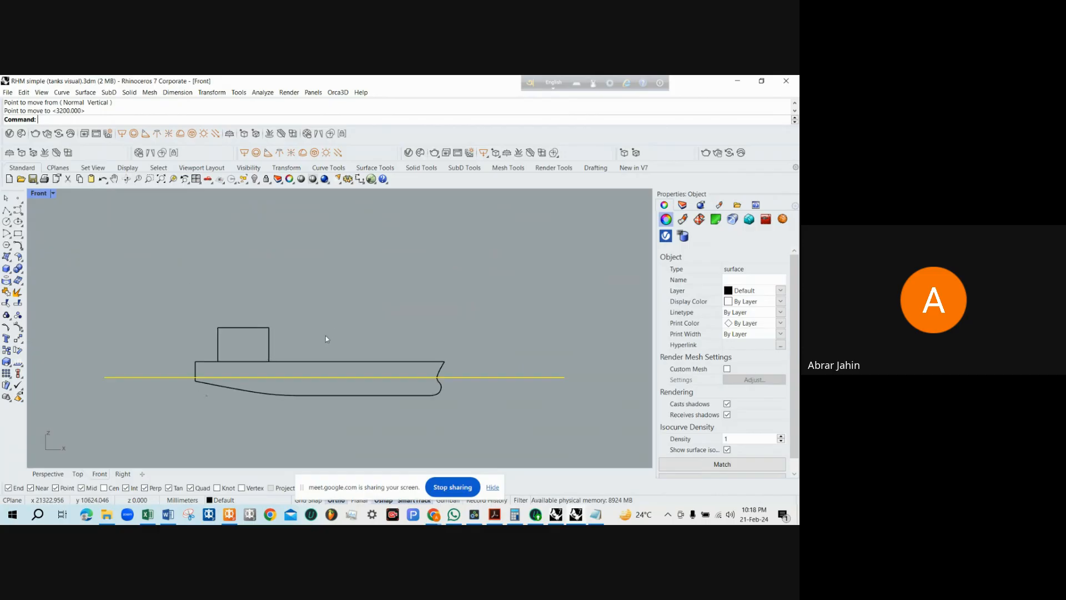
Return to MAXSURF Stability, close the criteria definitions and display the Profile view
left_click(229, 517)
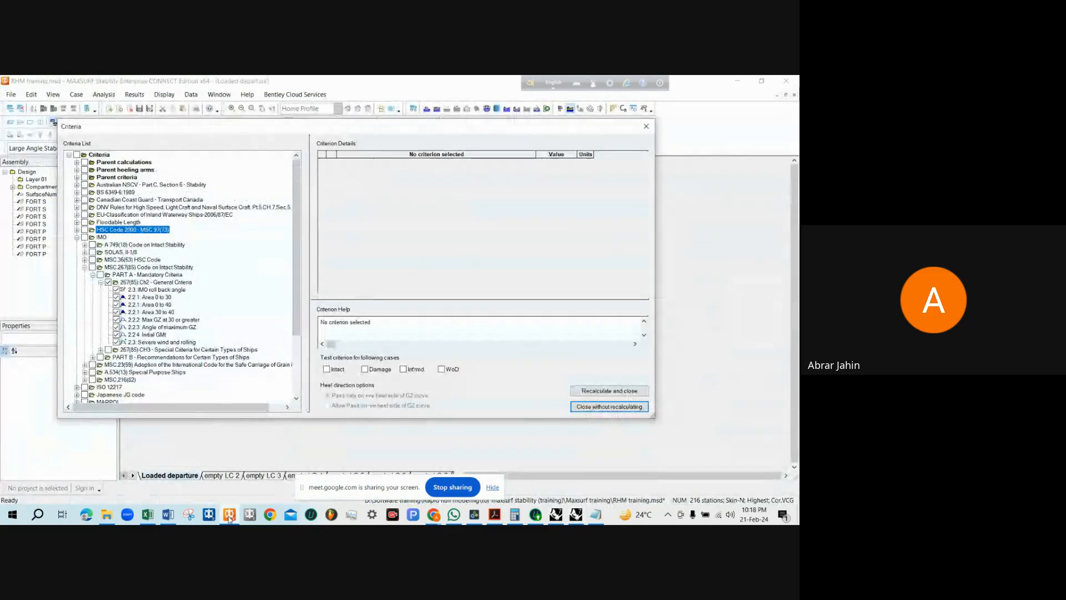
left_click(647, 126)
left_click(30, 121)
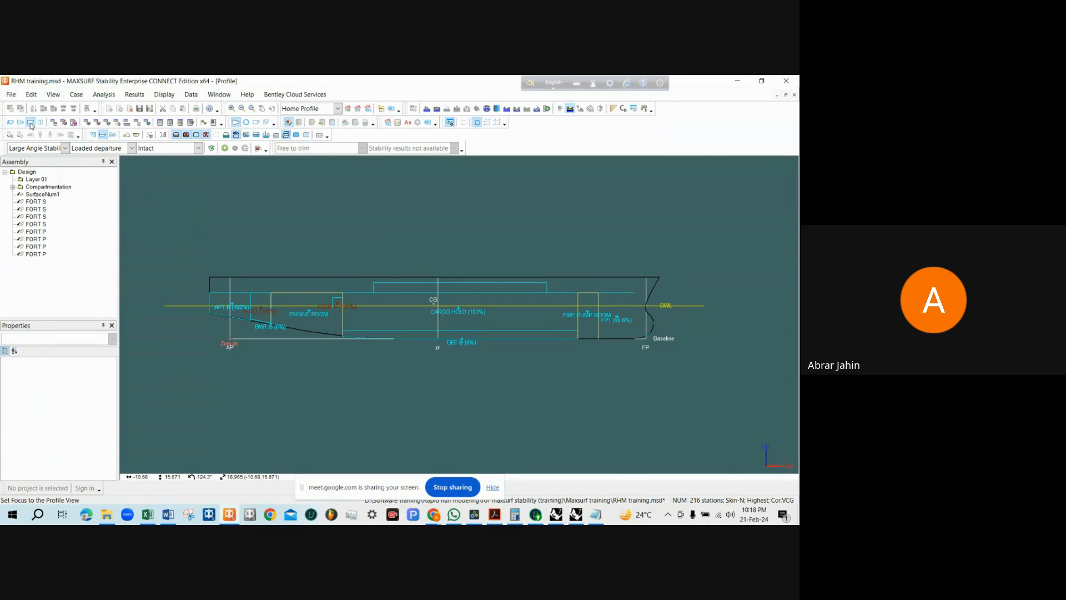
Display the hull sections in the Profile view and examine the lateral area from stern to bow
left_click(92, 135)
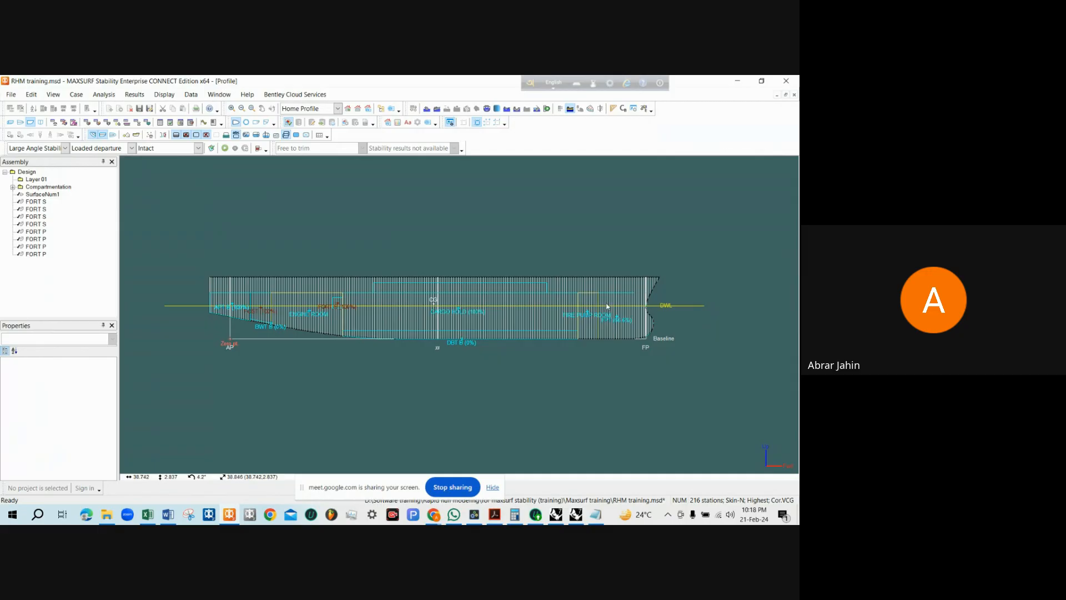
left_click(93, 135)
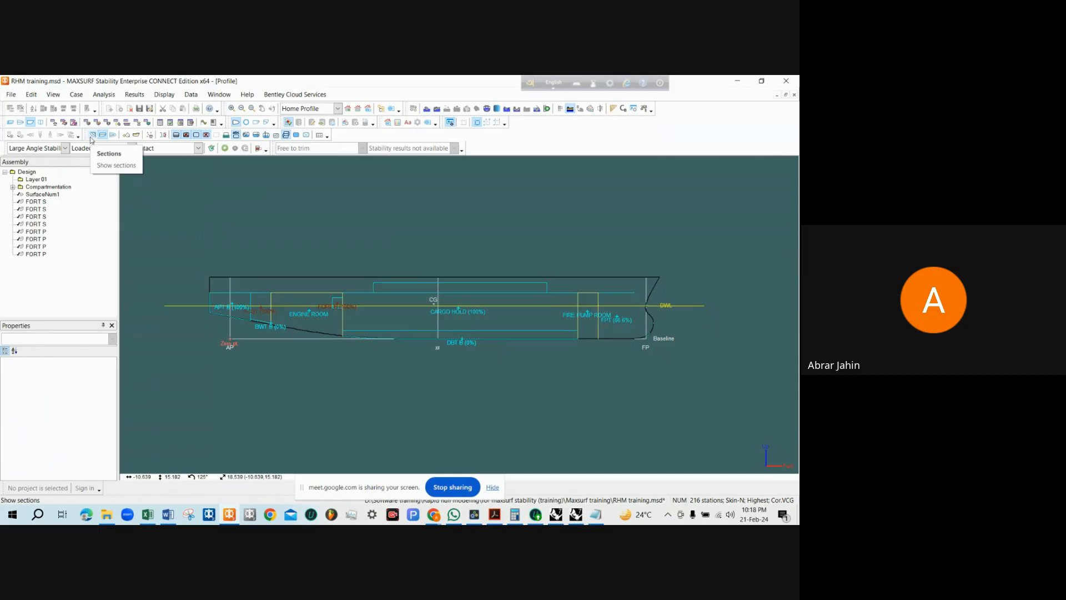
left_click(93, 135)
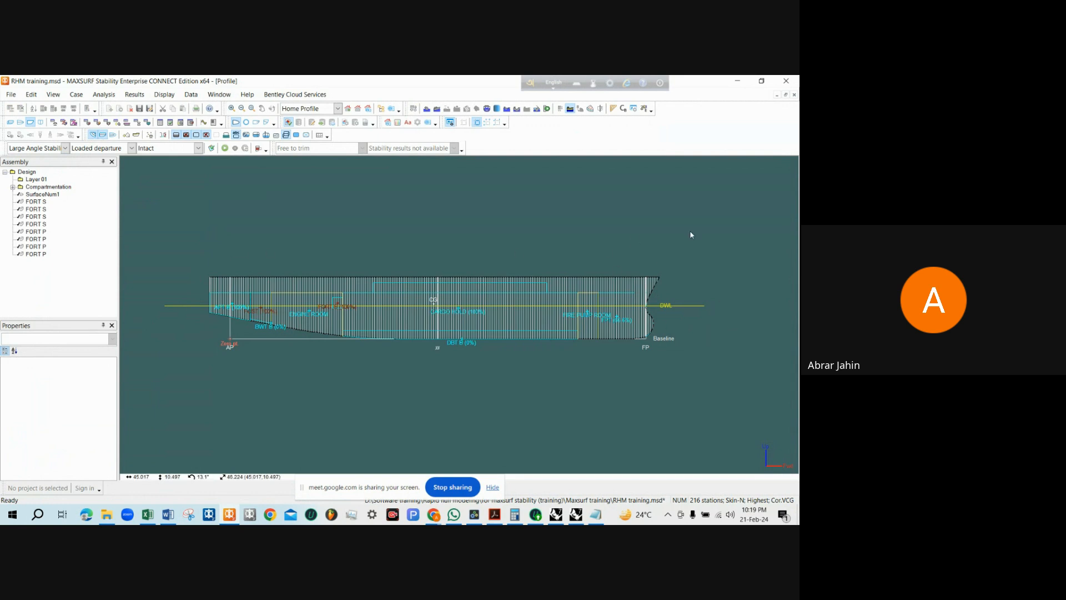
left_click_drag(667, 349, 654, 336)
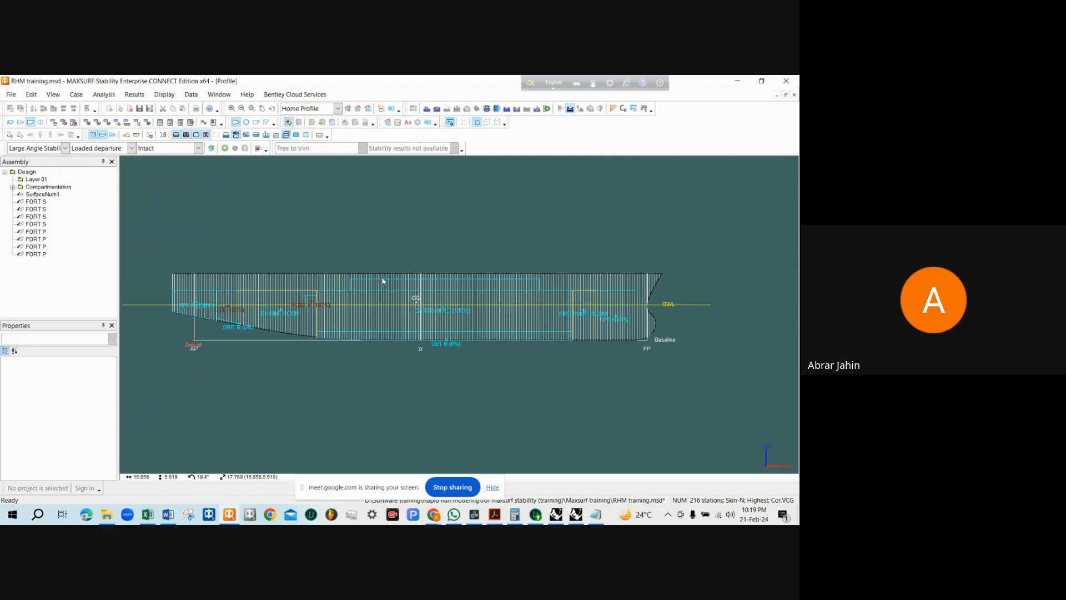
Reopen the stability criteria and select total area A as the area input for 2.3: Severe wind and rolling
left_click(104, 94)
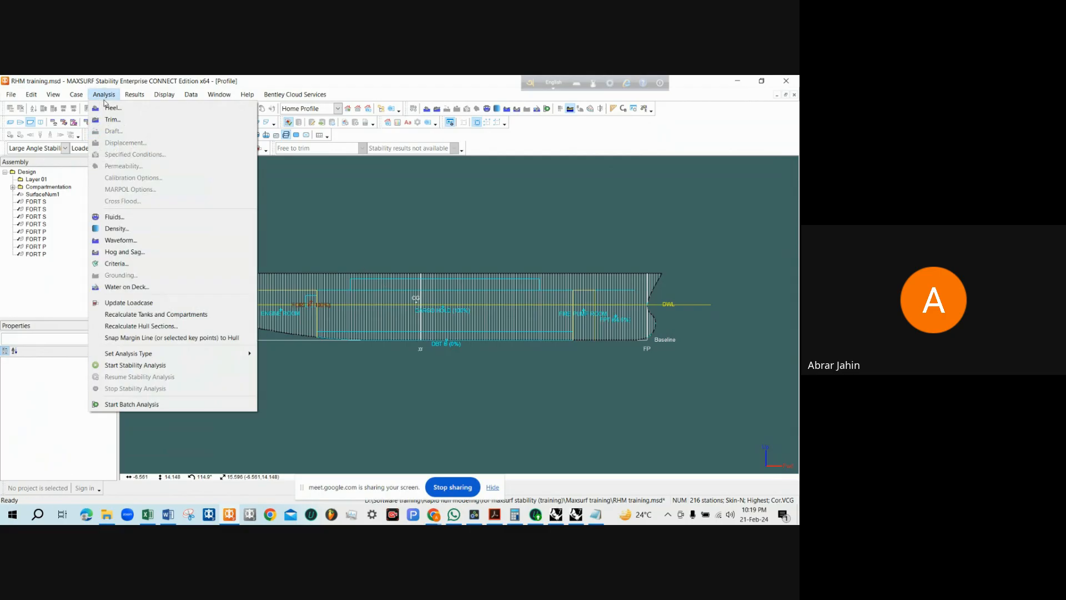
left_click(133, 264)
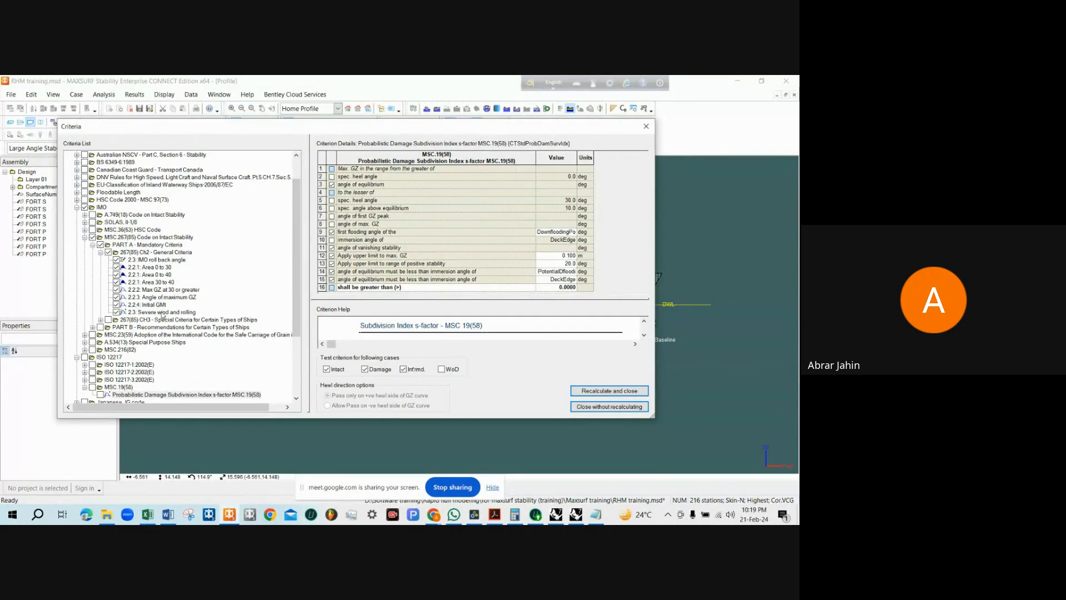
left_click(146, 313)
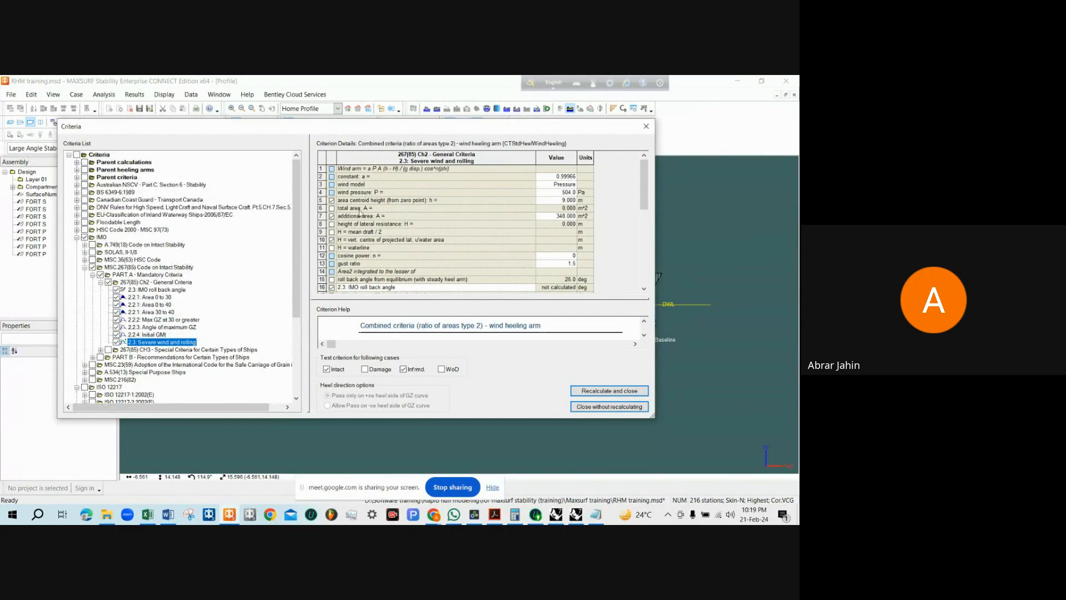
left_click(335, 217)
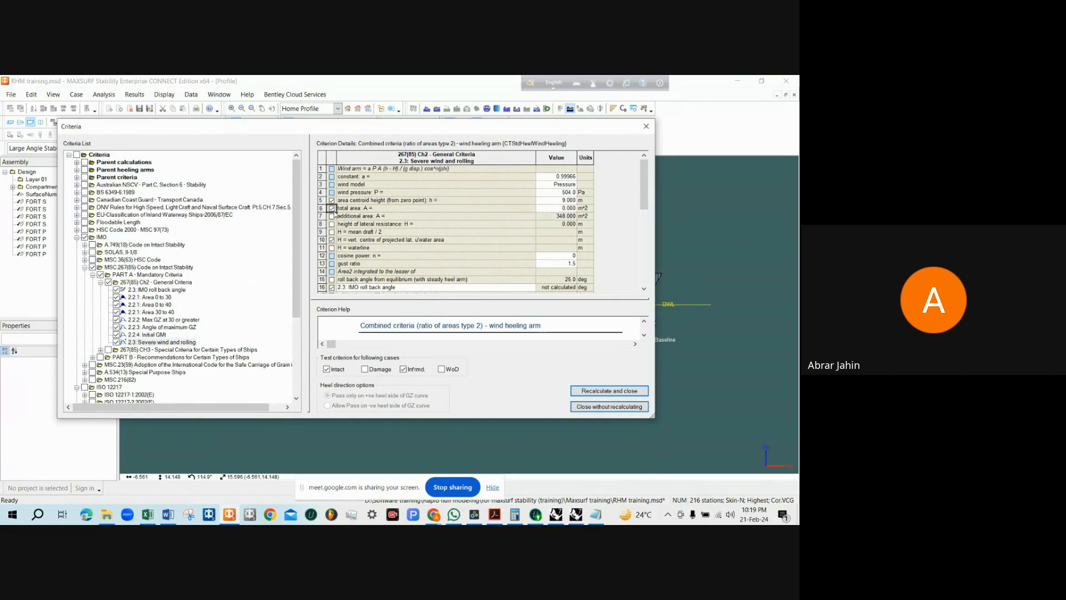
Select additional area A as the area input for 2.3: Severe wind and rolling, and switch to Rhinoceros 7
left_click(333, 211)
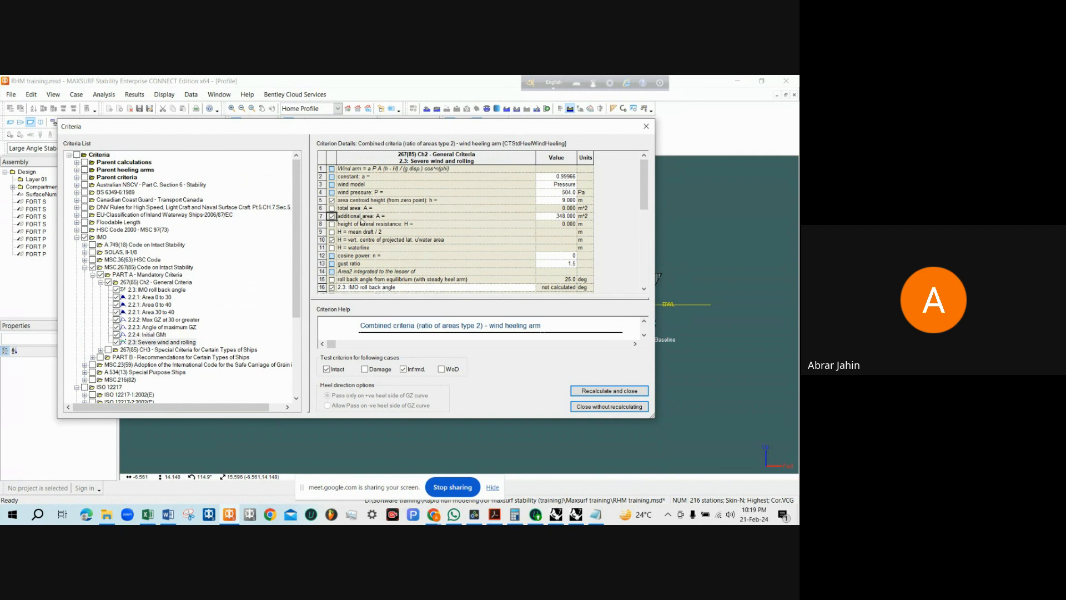
left_click(558, 219)
left_click(557, 515)
left_click(576, 515)
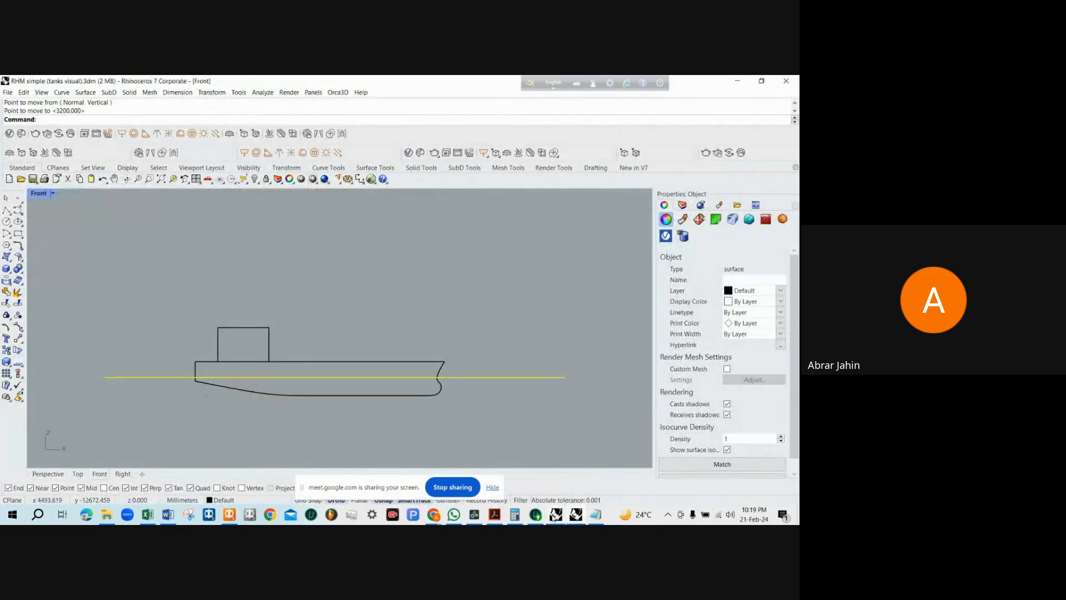
Close the window of khulna model for render.3dm without saving its changes
right_click(556, 515)
left_click(533, 491)
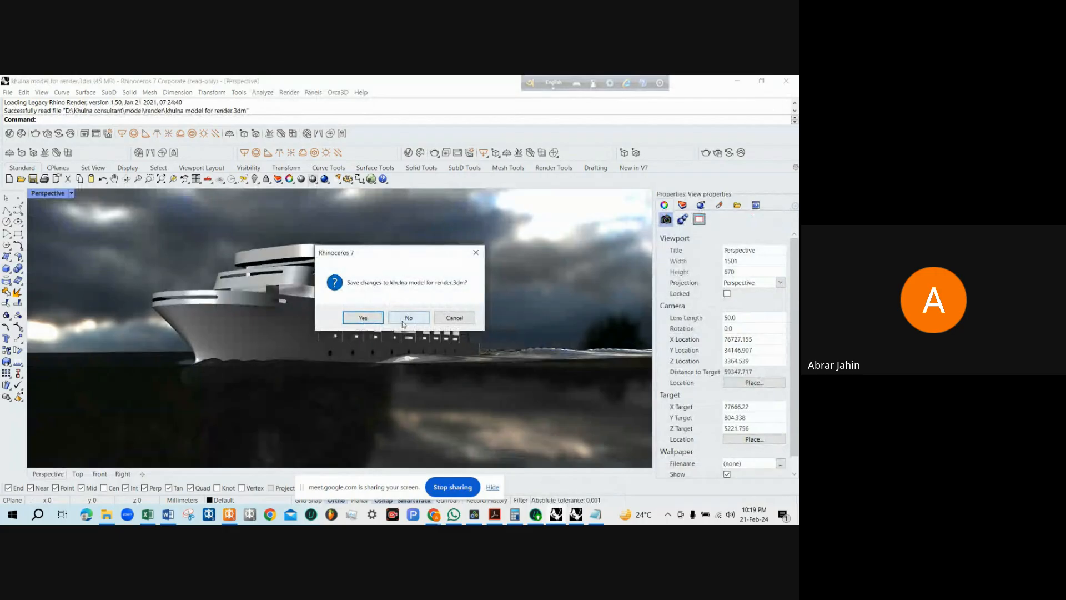
left_click(408, 318)
scroll(224, 351, "up", 5)
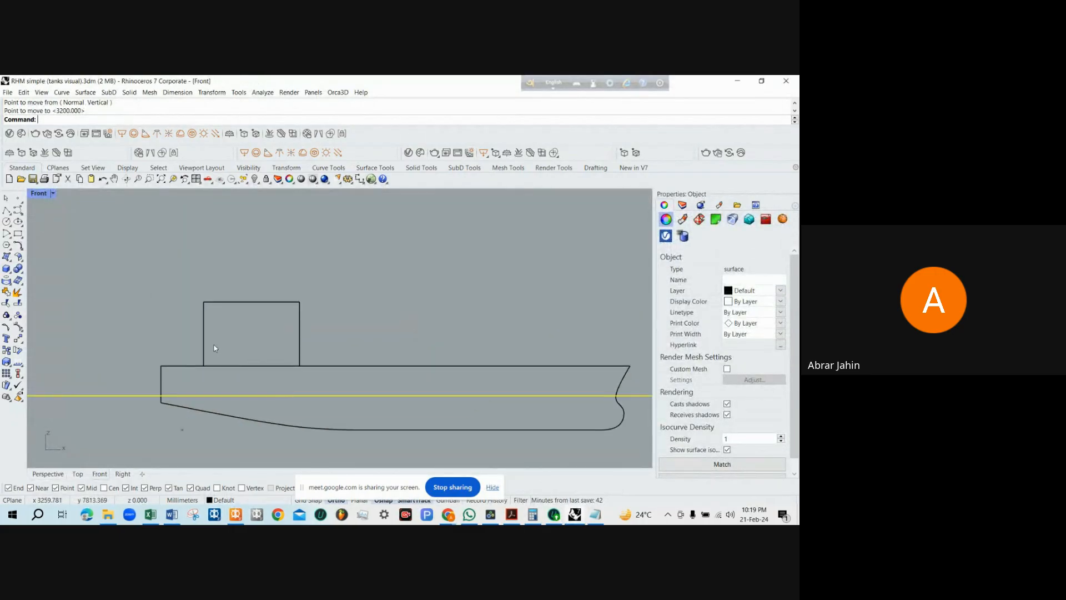
Draw a rectangle in the Front view over the deckhouse profile, from its upper aft corner to its lower forward corner at deck level
key("Escape")
left_click(19, 234)
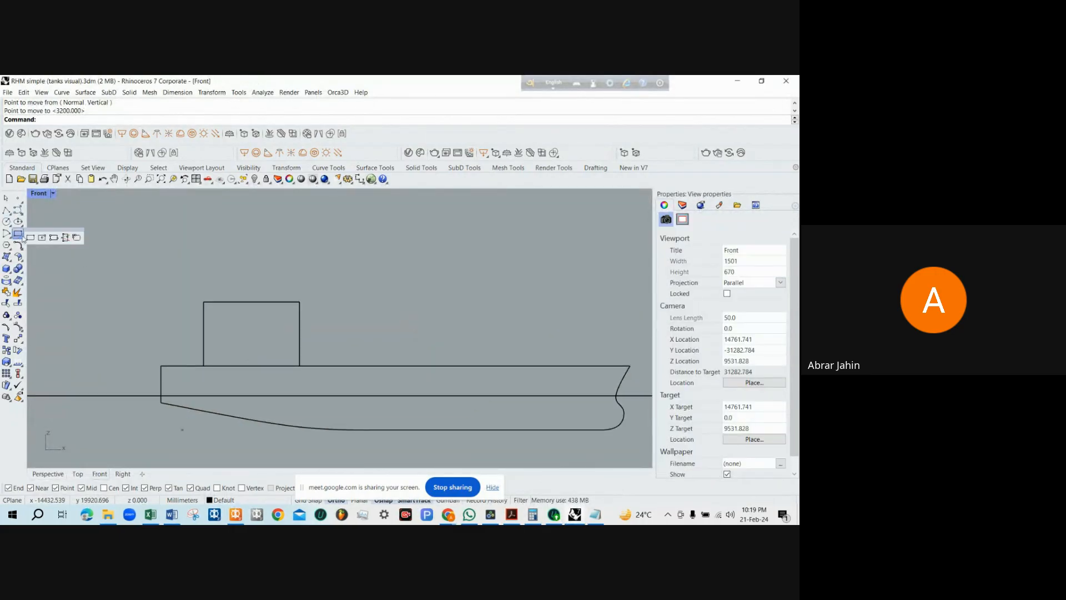
left_click(30, 237)
left_click(203, 301)
key("Escape")
left_click(19, 234)
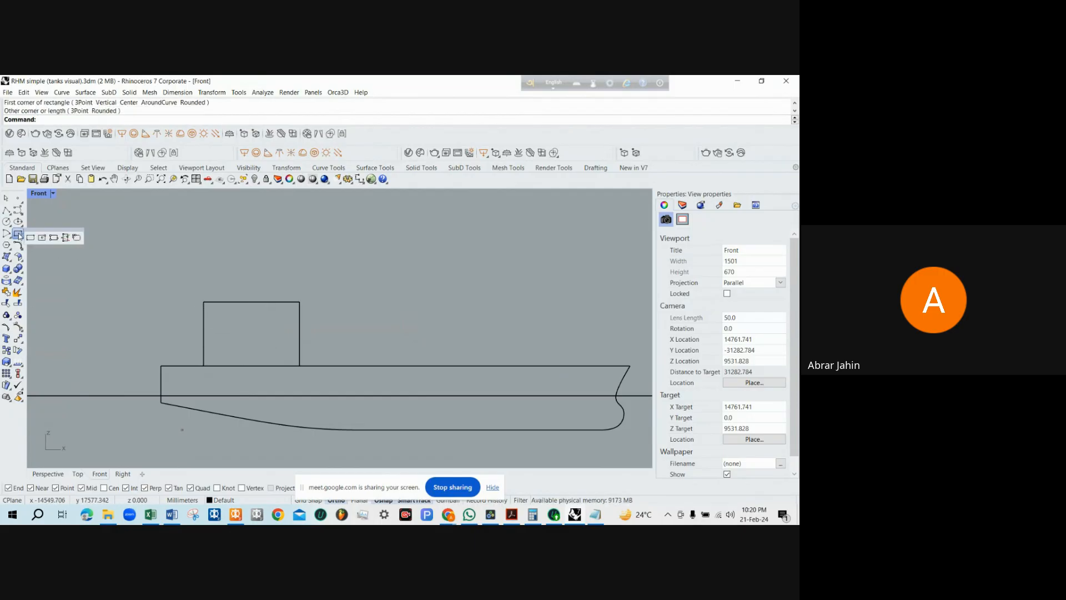
left_click(31, 238)
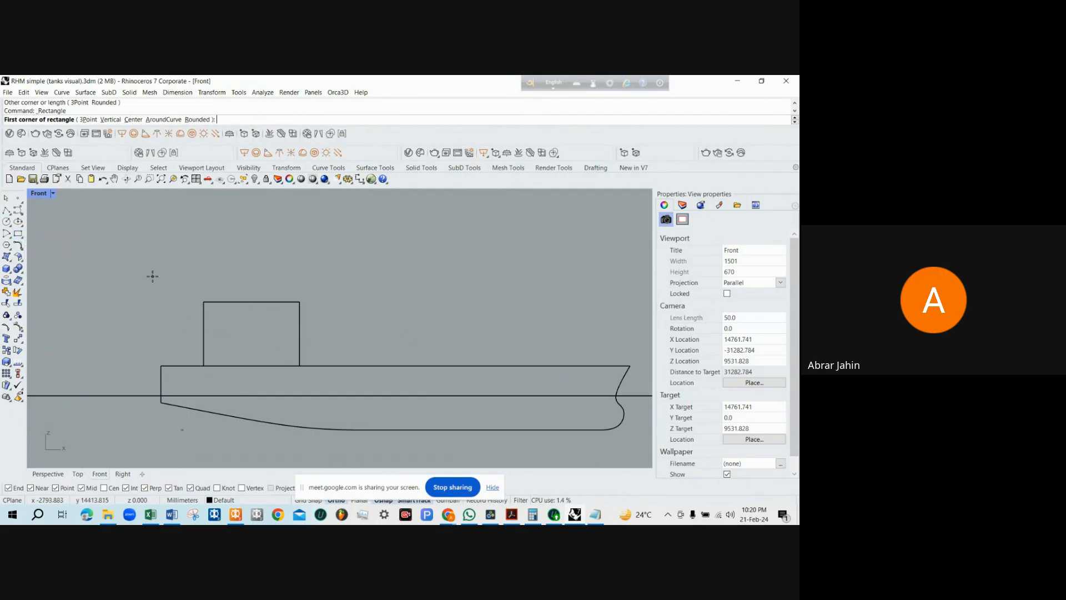
left_click(203, 302)
left_click(300, 366)
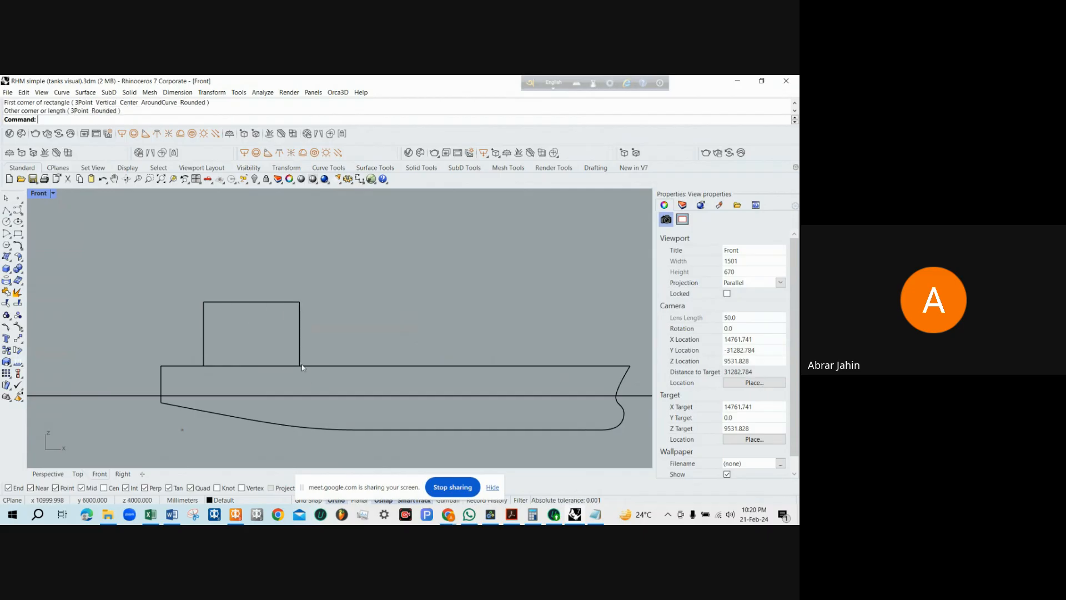
Select the closed curve on the deckhouse outline and examine its position in the four-viewport layout and the Front view
left_click(300, 358)
left_click(341, 375)
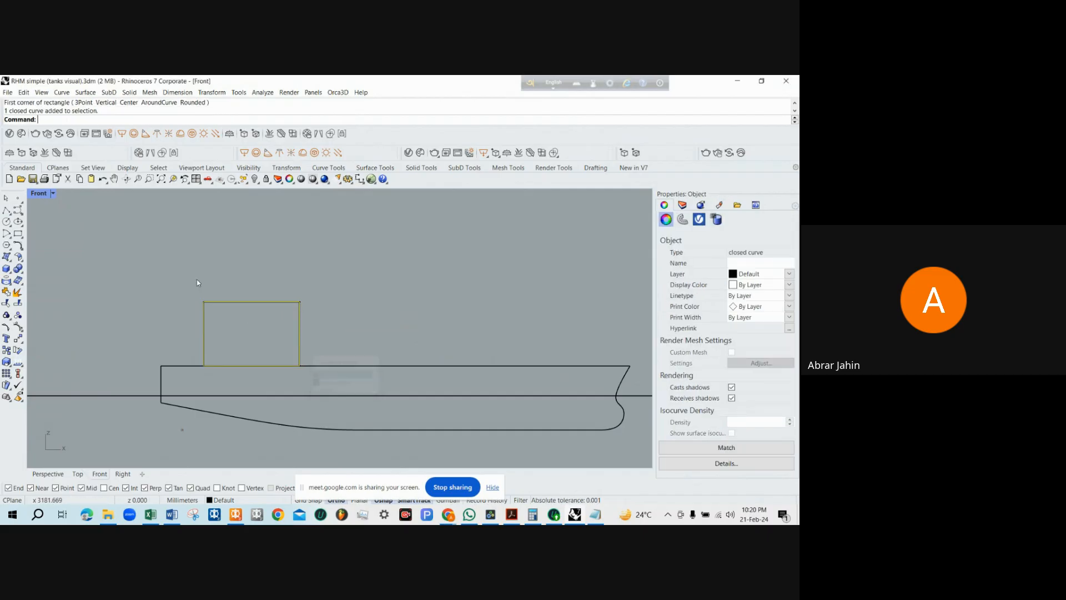
double_click(44, 193)
scroll(462, 240, "up", 5)
scroll(462, 240, "down", 4)
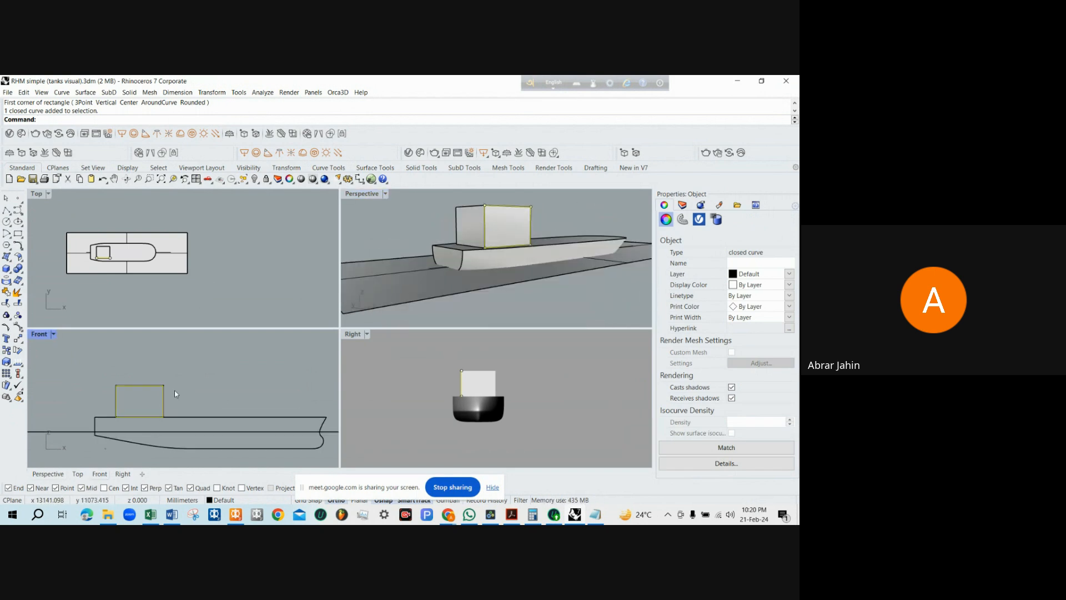
double_click(45, 334)
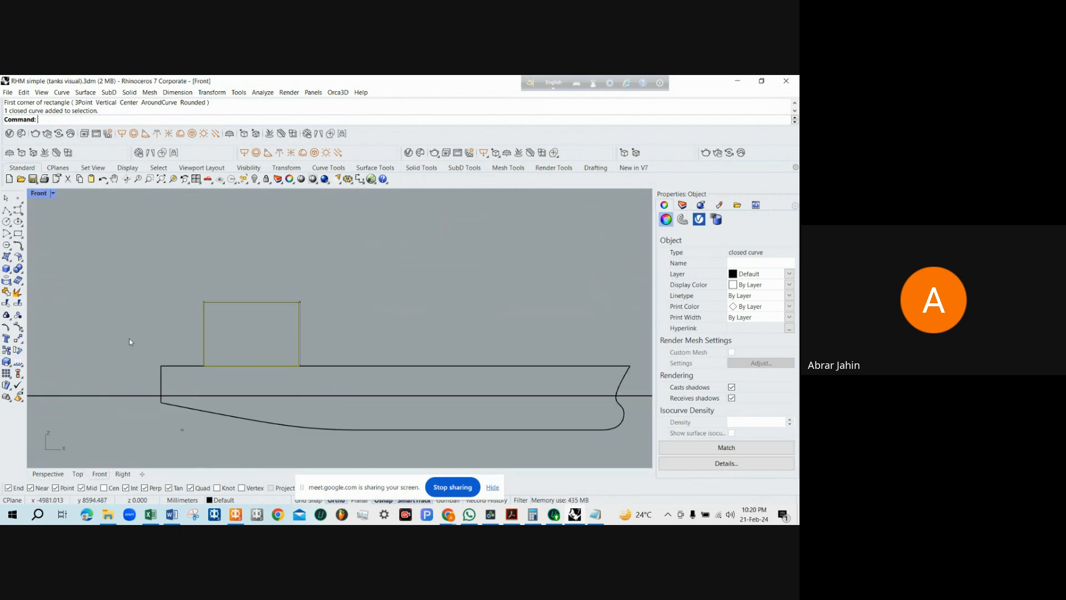
scroll(250, 318, "down", 2)
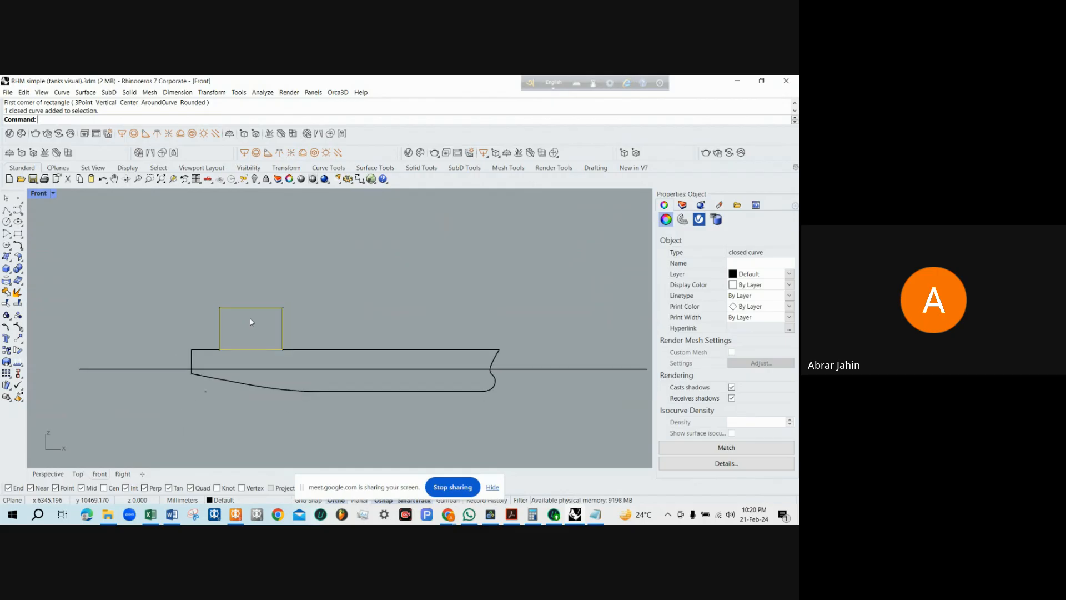
Delete the rectangle on the deckhouse side and undo the deletion
double_click(41, 194)
scroll(495, 259, "down", 2)
key("Delete")
scroll(496, 258, "up", 4)
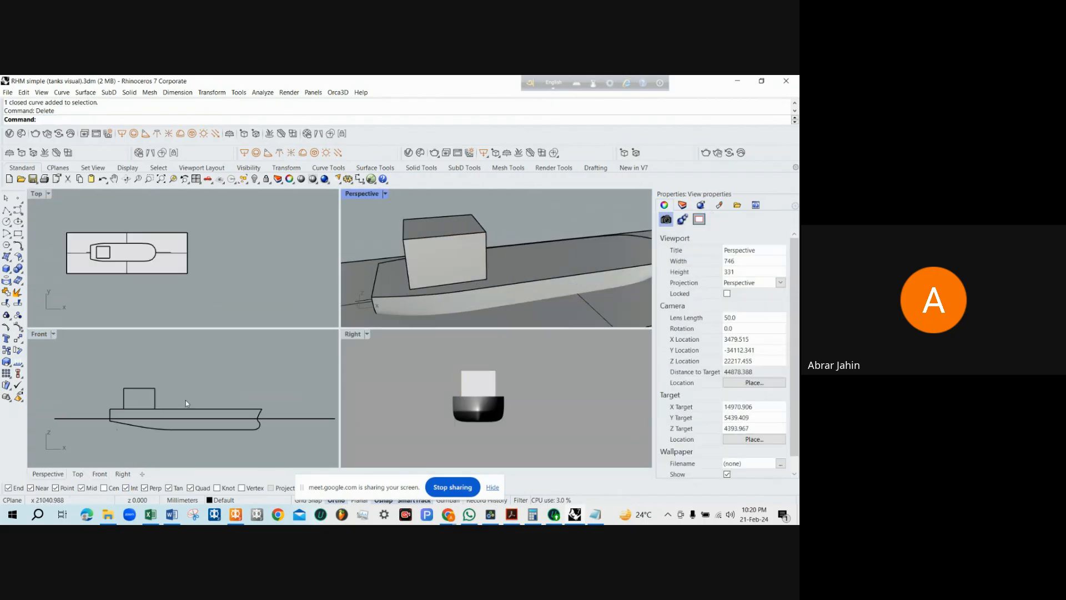
key("ctrl+z")
Maximise the Front viewport and select the deckhouse rectangle
double_click(45, 334)
scroll(228, 324, "up", 3)
key("Escape")
left_click(248, 308)
type("ar")
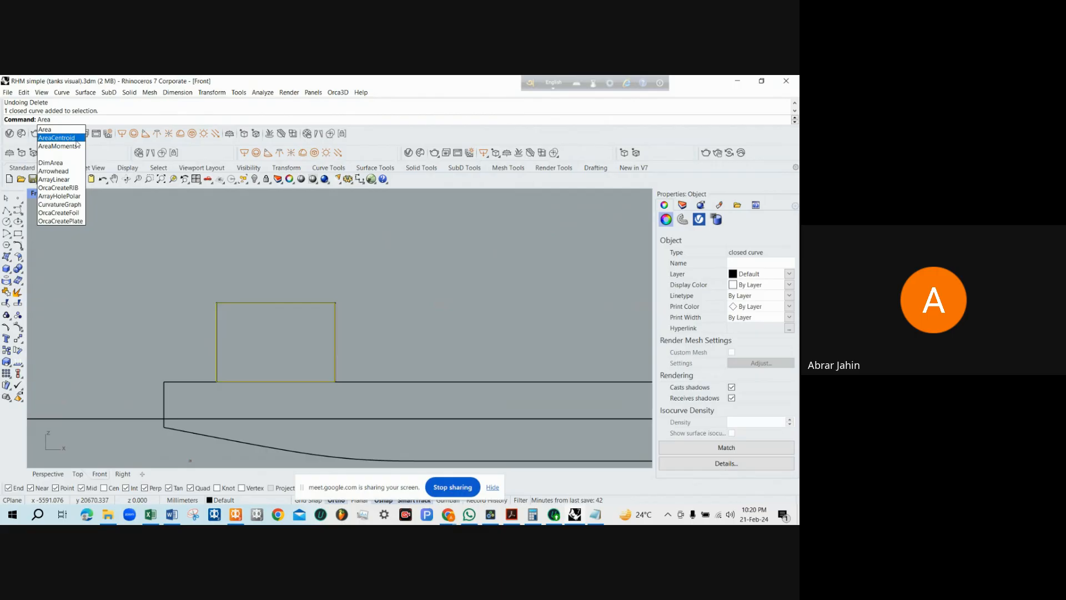
key("BackSpace")
type("c")
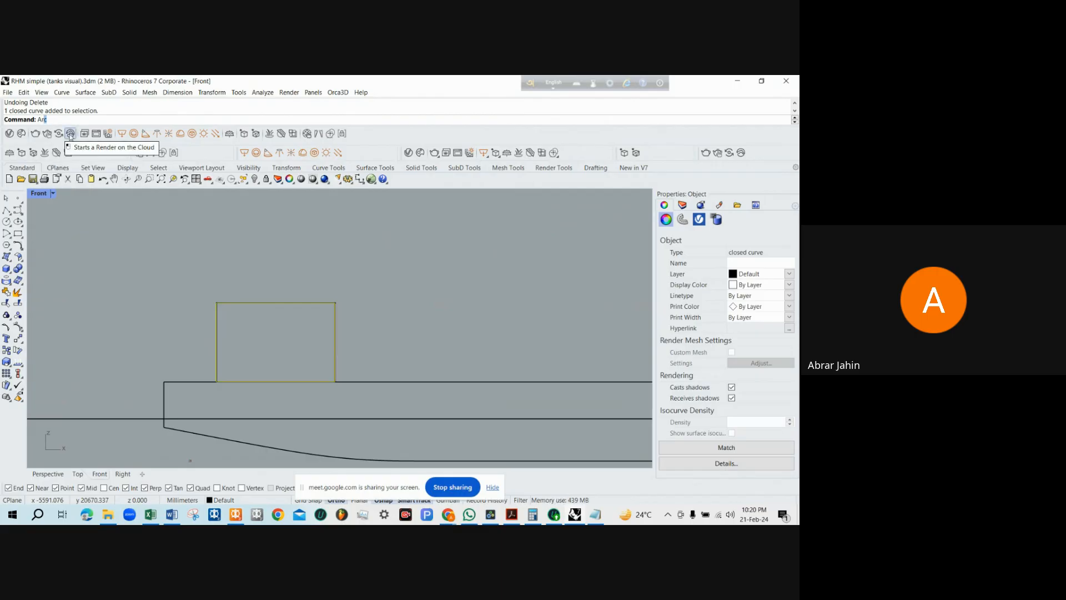
key("Escape")
Measure the area of the deckhouse rectangle using the Area command with its units set to Meter
type("area")
key("Return")
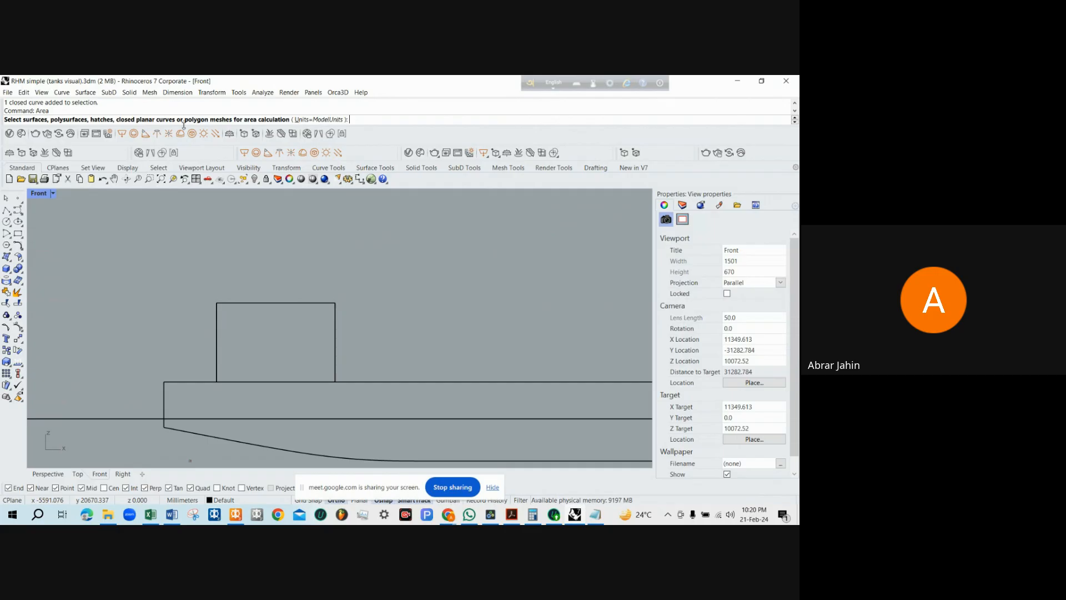
left_click(332, 120)
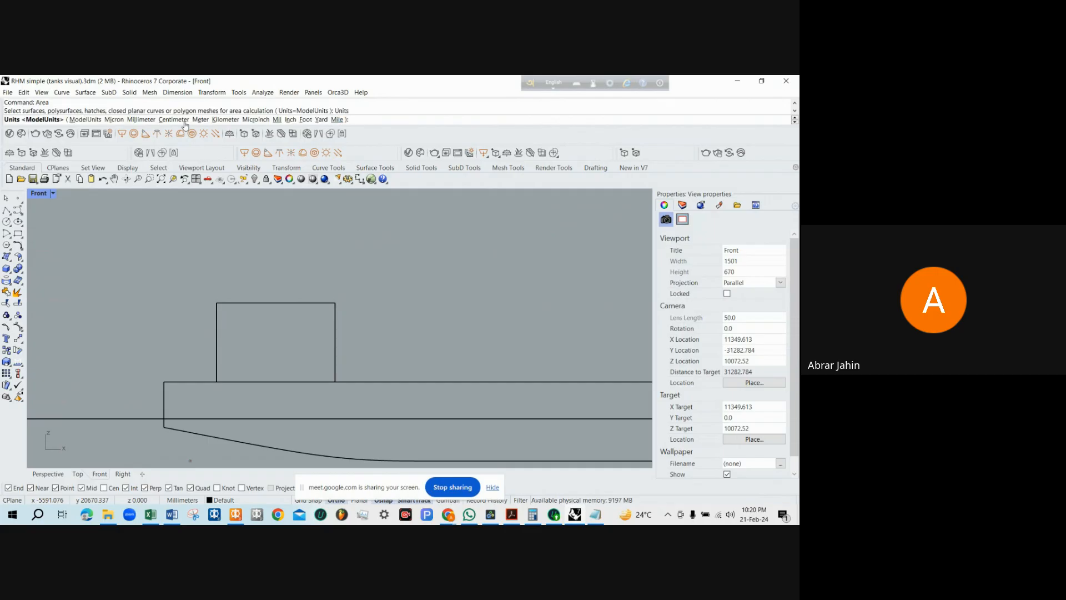
left_click(201, 120)
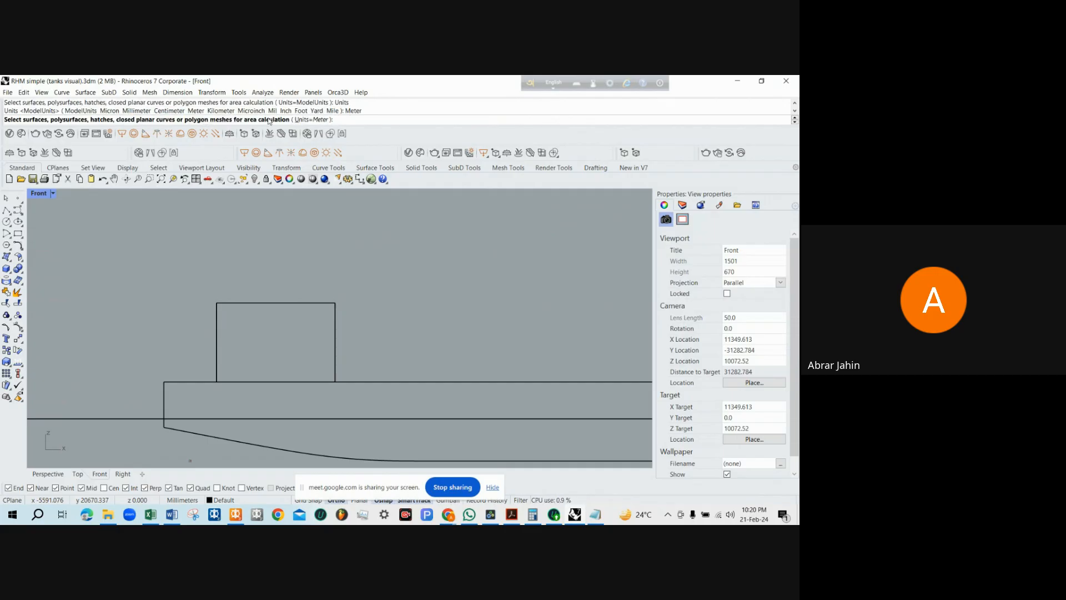
left_click(216, 333)
left_click(231, 353)
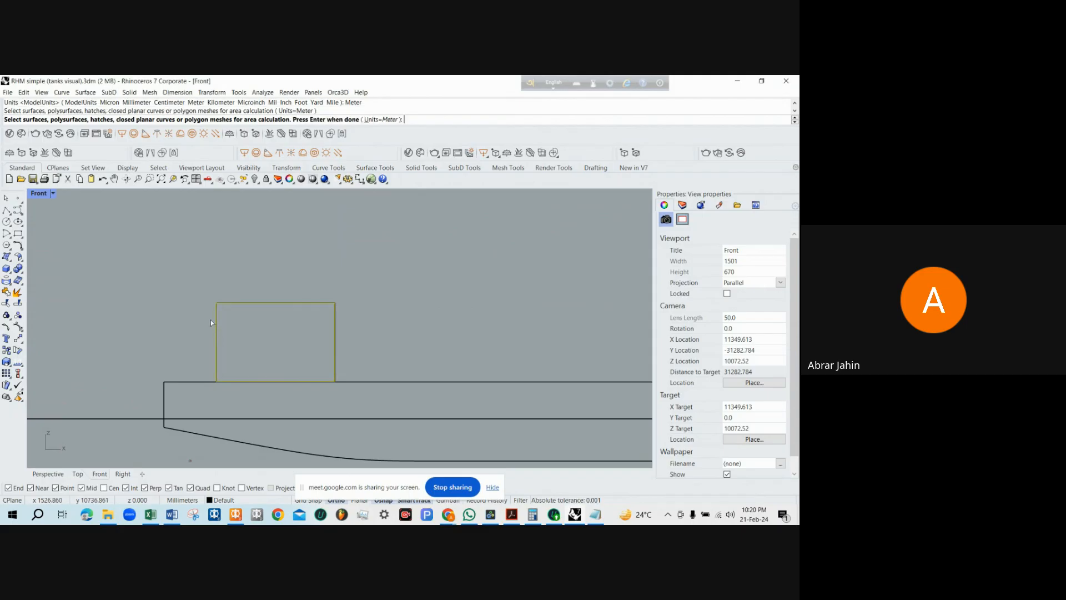
key("Return")
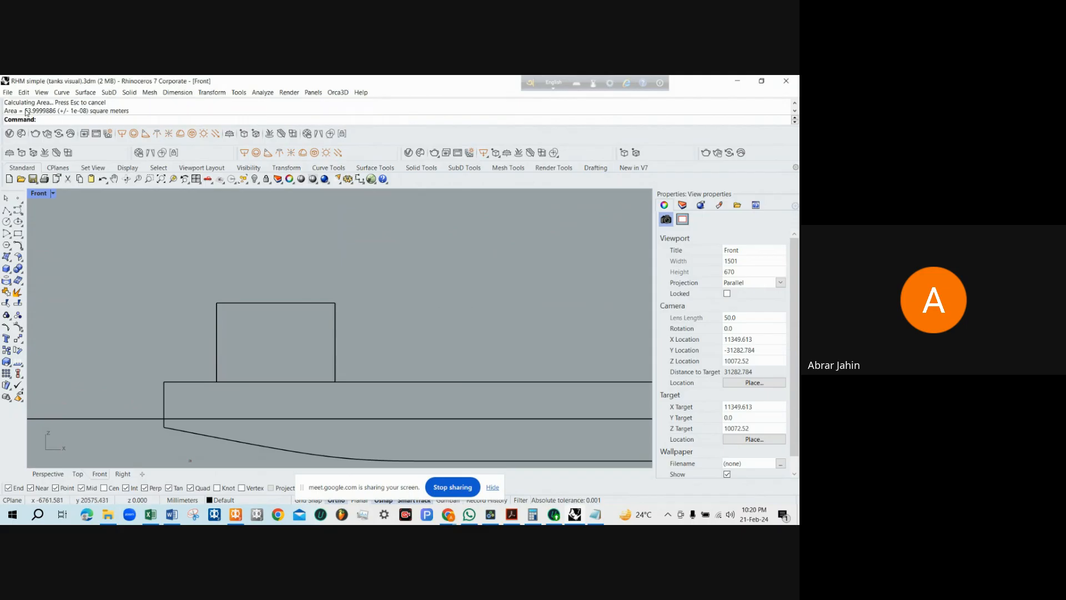
left_click_drag(25, 112, 46, 114)
Return to MAXSURF Stability and set additional area A to 54 m2 for 2.3: Severe wind and rolling
left_click(239, 518)
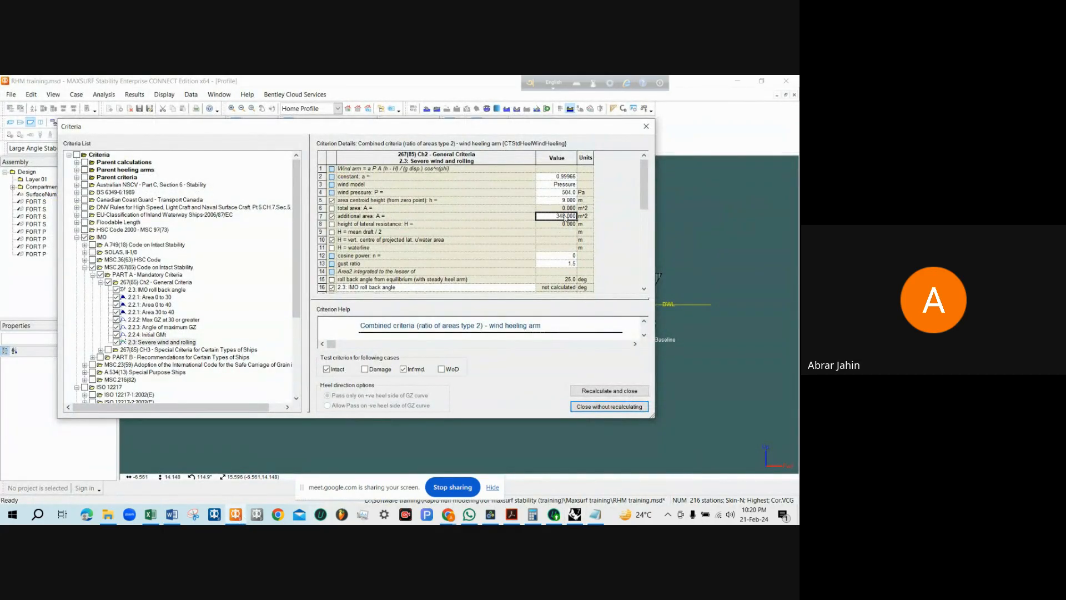
type("54")
key("Return")
Switch to Rhinoceros 7, create the deckhouse rectangle's centroid point with AreaCentroid and select that point
left_click(561, 203)
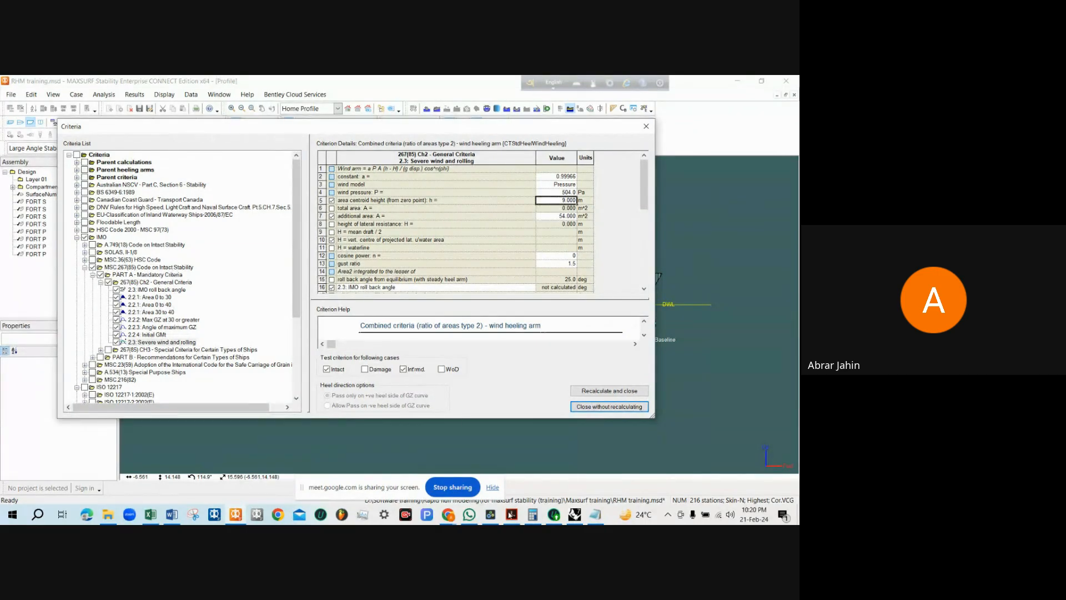
left_click(575, 514)
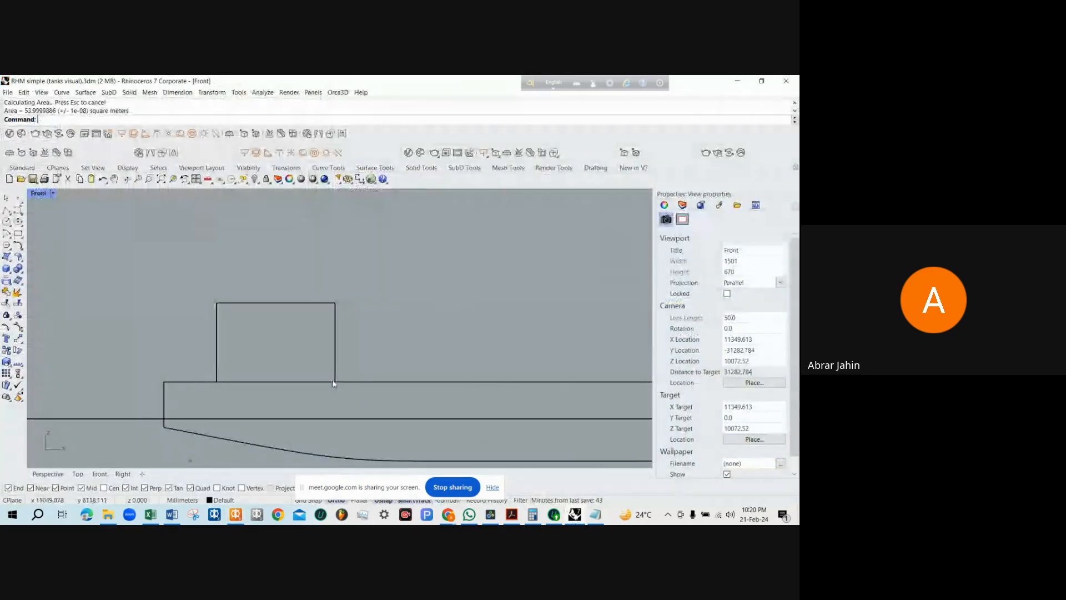
left_click(336, 343)
left_click(367, 364)
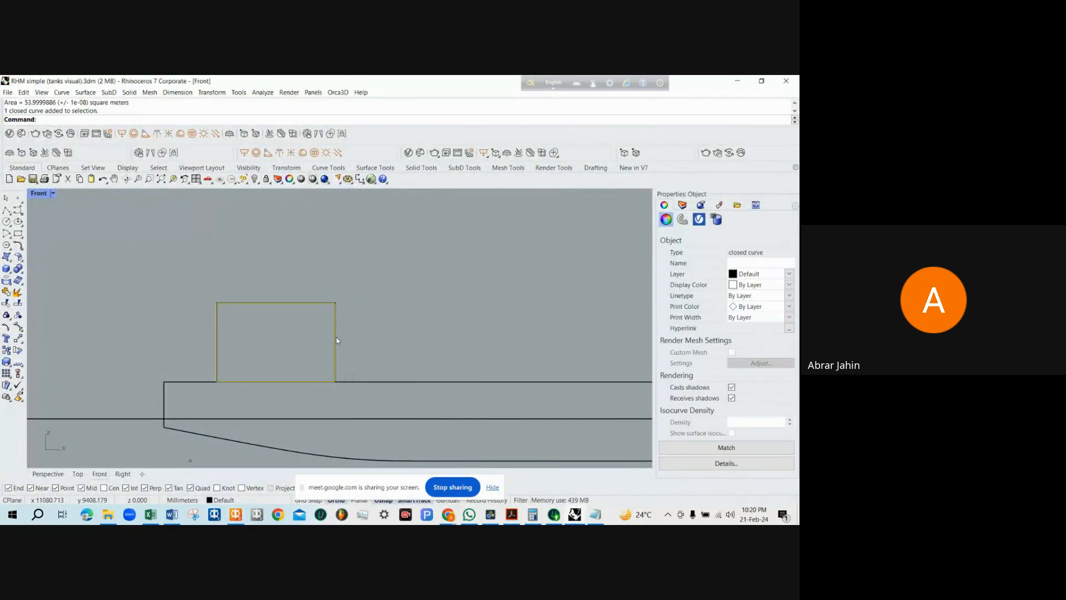
type("AreaC")
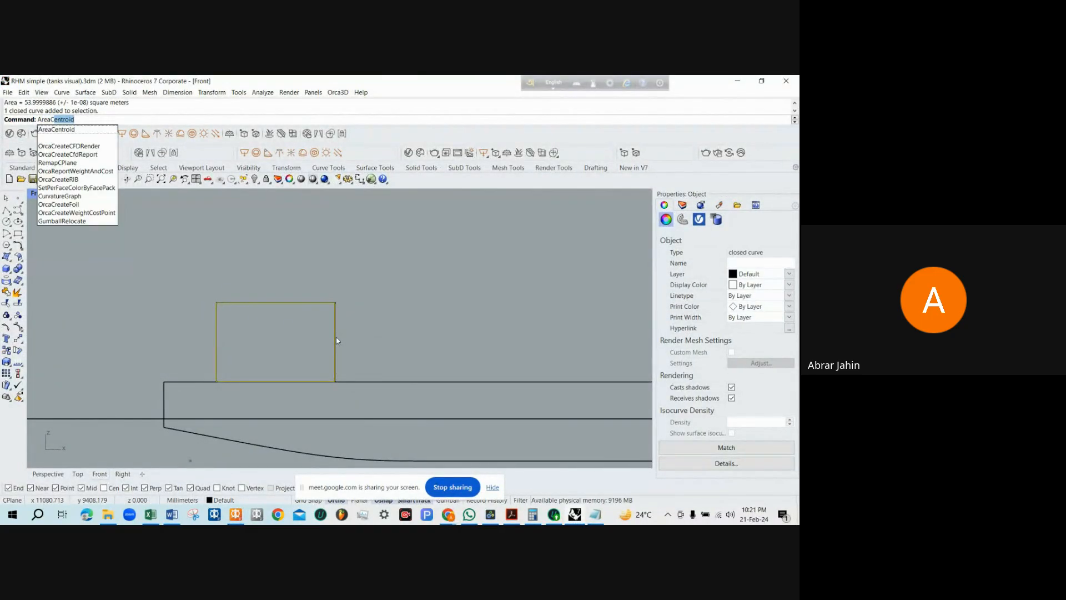
key("Return")
left_click(279, 342)
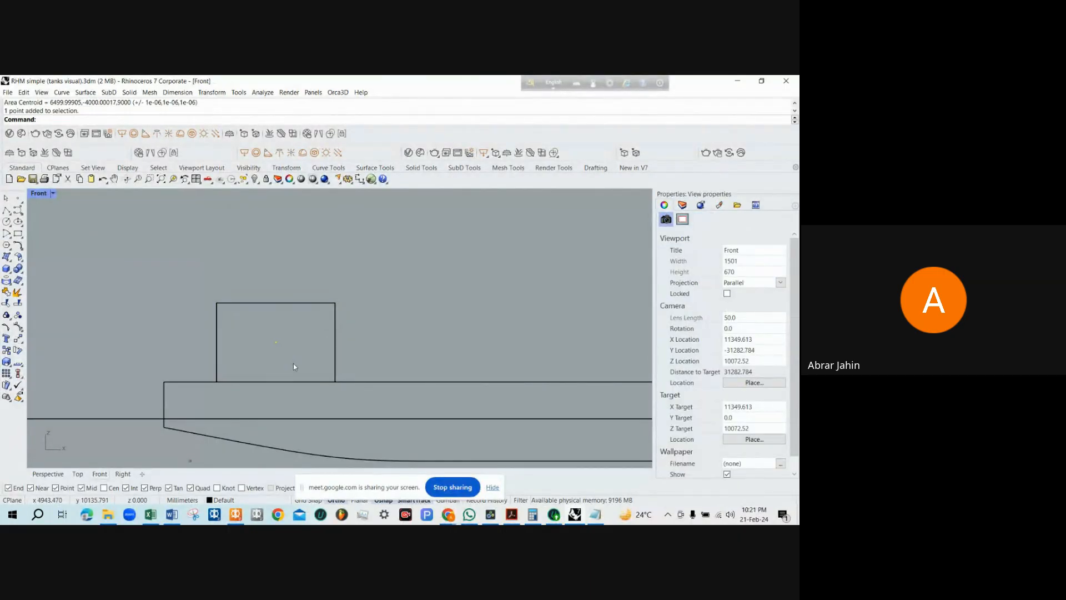
left_click_drag(293, 363, 293, 363)
scroll(311, 264, "down", 2)
scroll(311, 264, "up", 2)
scroll(273, 288, "down", 2)
scroll(272, 288, "up", 3)
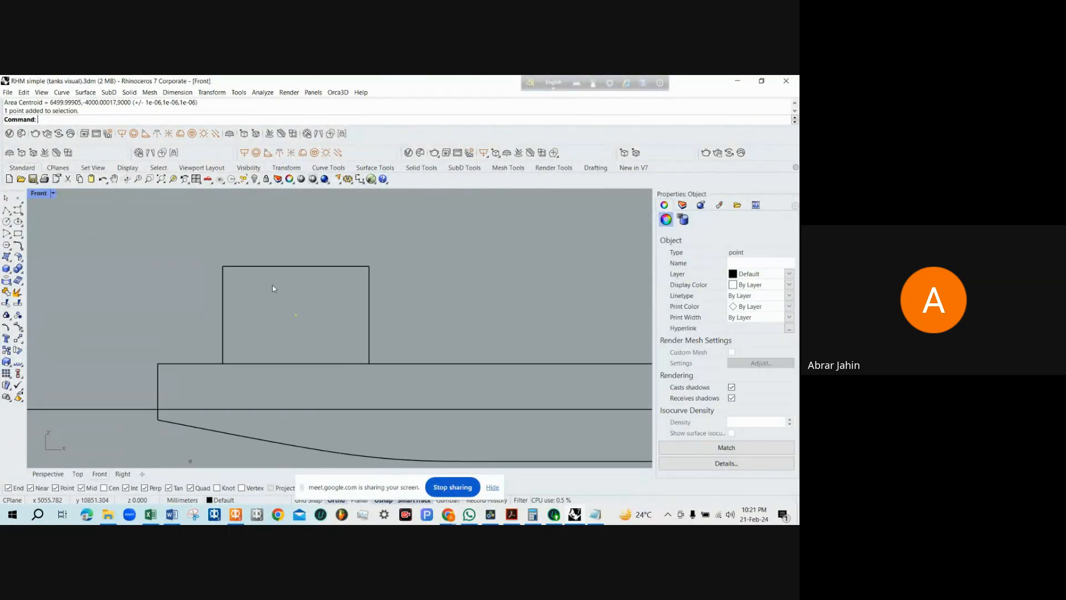
Close the criteria in MAXSURF Stability and examine the centroid point's coordinates in its object description in Rhinoceros 7
left_click(236, 514)
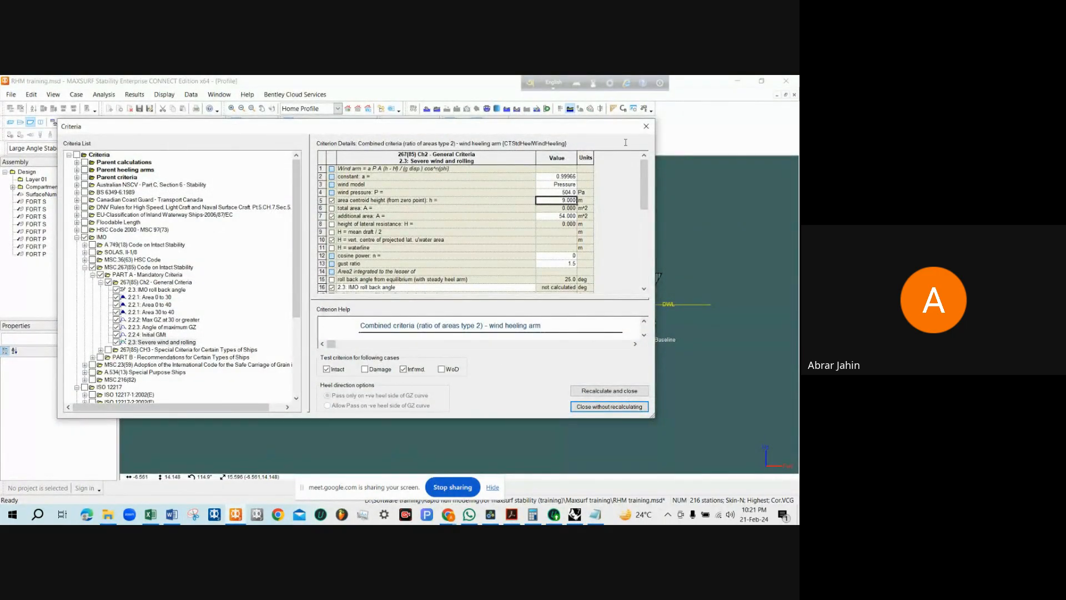
left_click(646, 126)
key("alt+Tab")
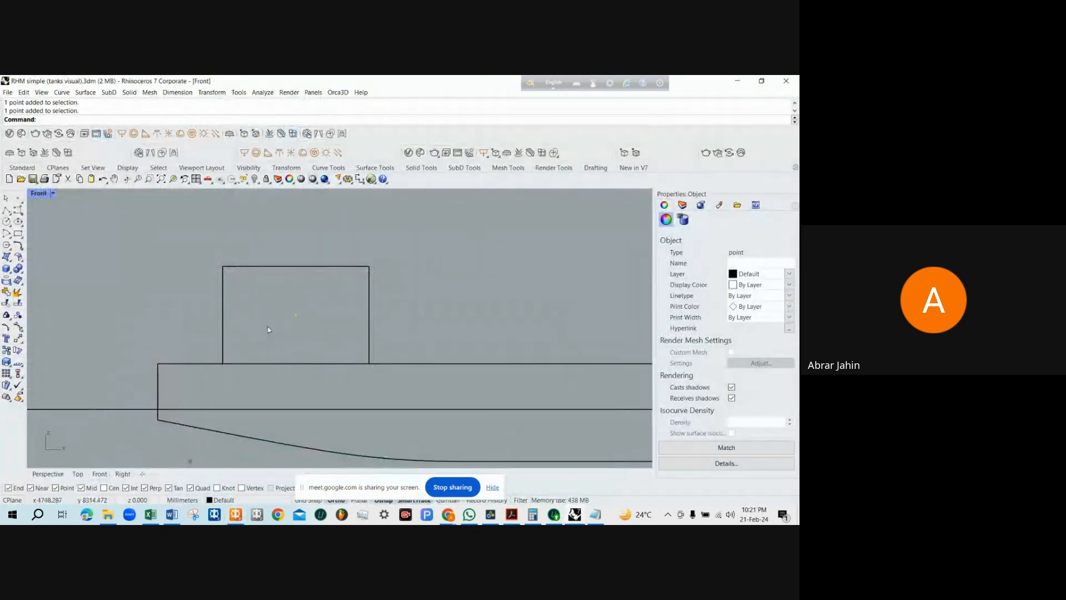
scroll(268, 330, "down", 3)
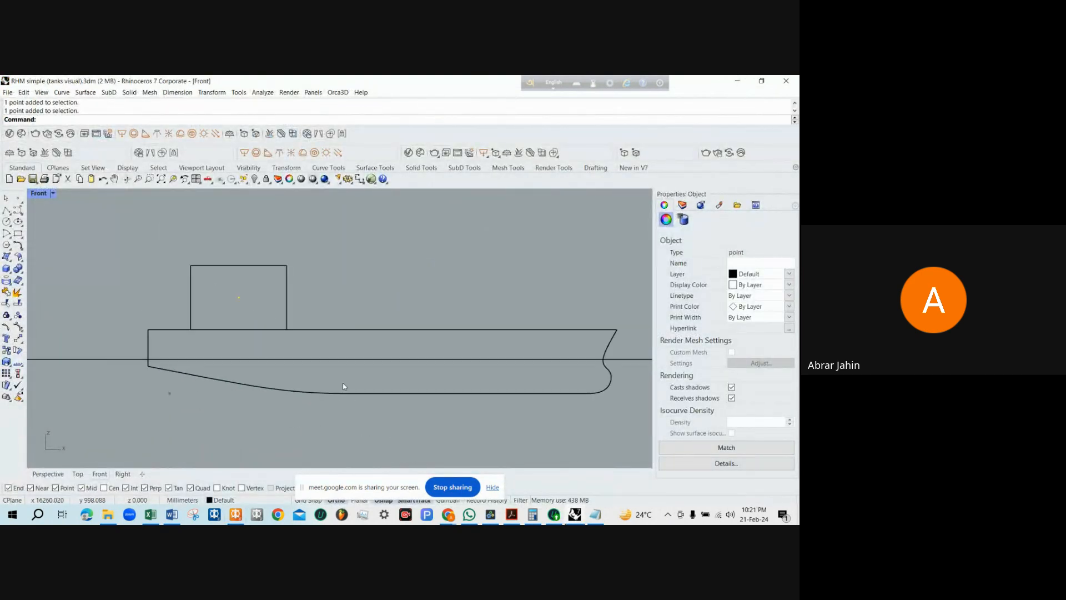
left_click(686, 463)
left_click_drag(474, 275, 487, 276)
left_click(478, 275)
left_click(488, 275)
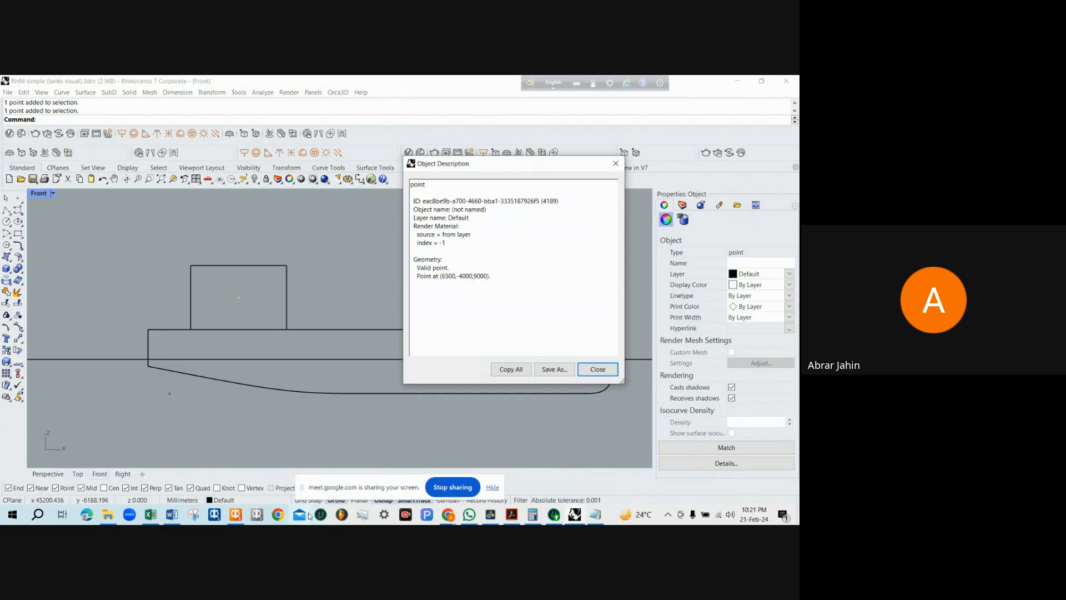
Return to MAXSURF Stability, reopen the criteria and review area centroid height h and additional area A for severe wind and rolling
left_click(256, 514)
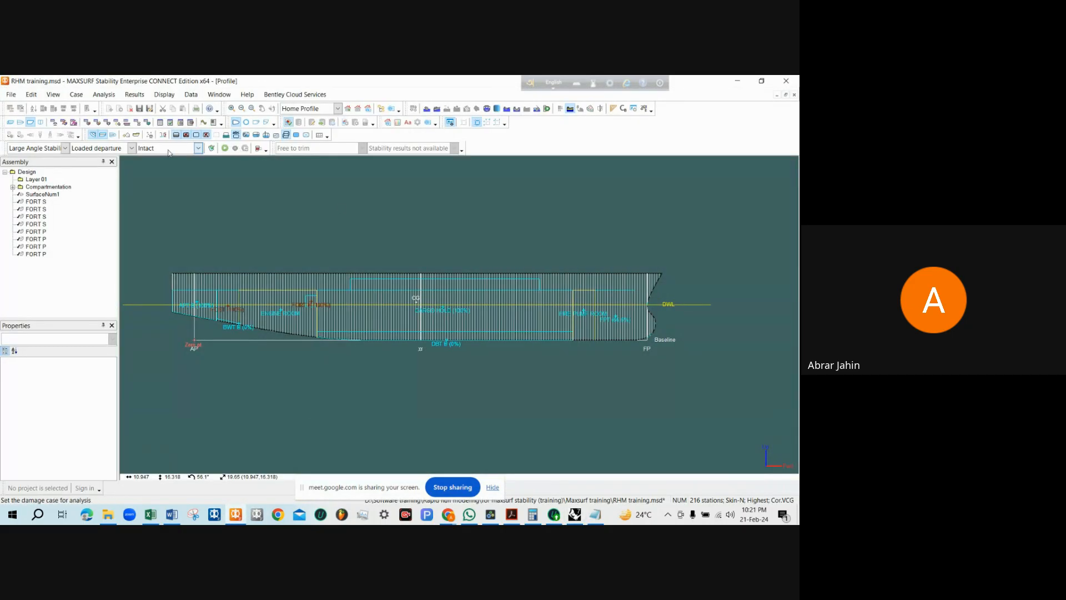
left_click(211, 147)
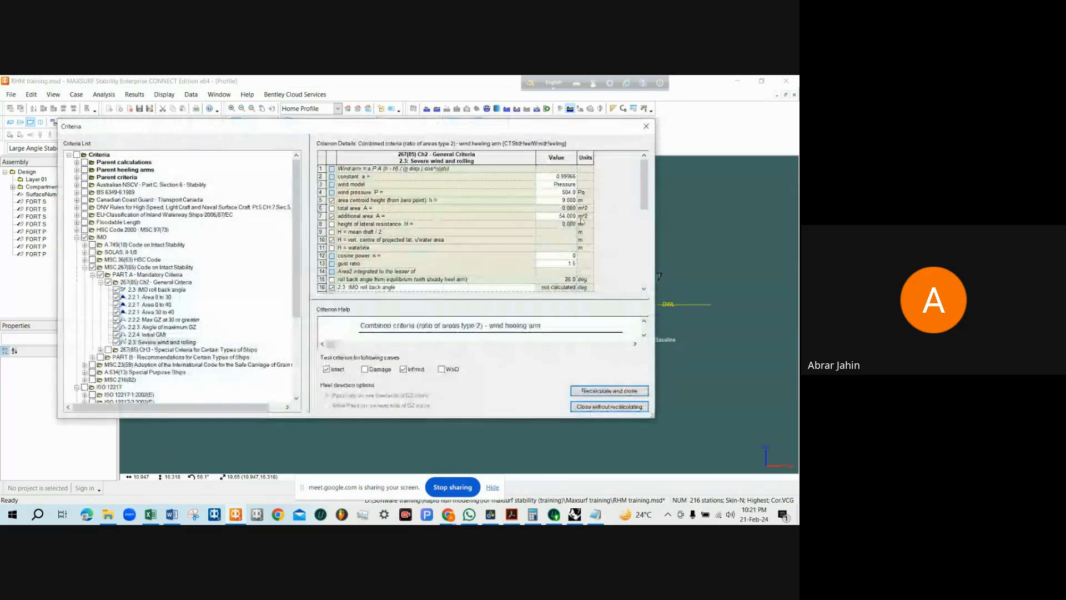
left_click(574, 202)
left_click(566, 216)
left_click(566, 201)
left_click(570, 218)
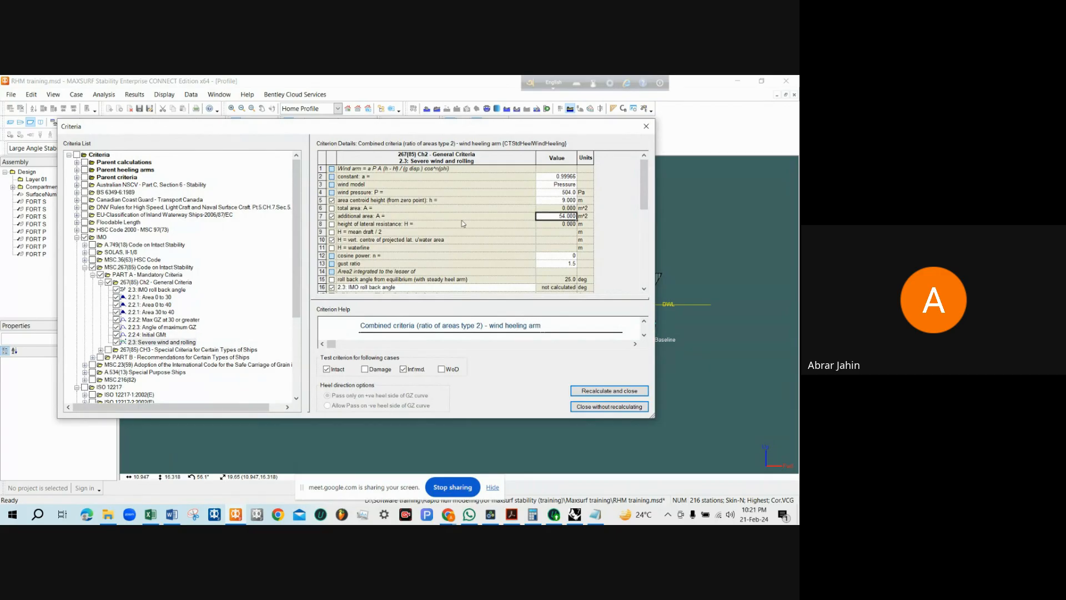
left_click(376, 218)
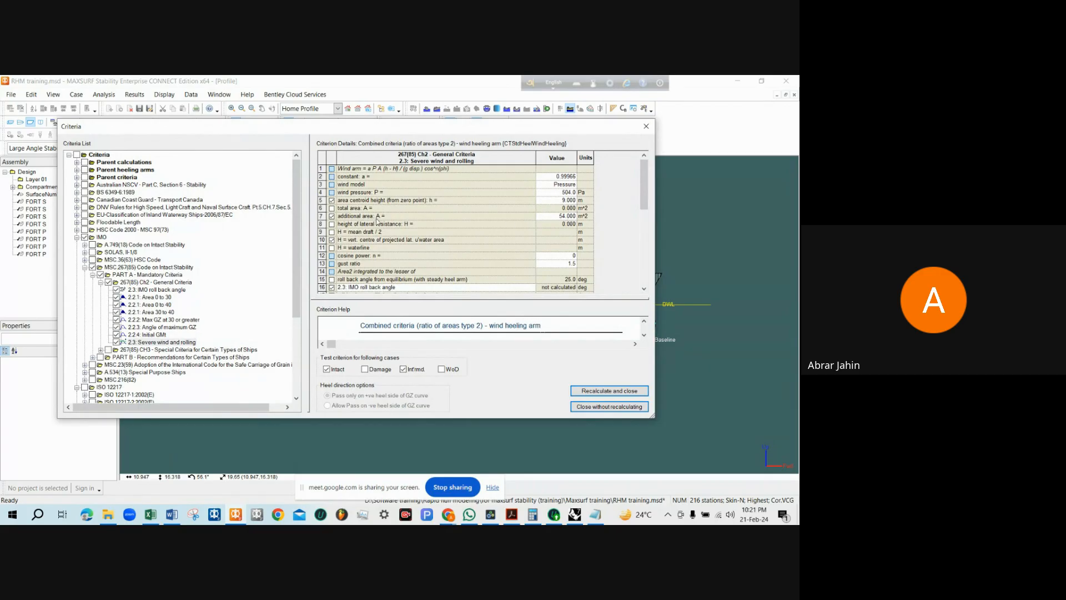
Check the total area A entry for severe wind and rolling, and close the criteria without recalculating
left_click(573, 210)
left_click_drag(373, 126, 593, 145)
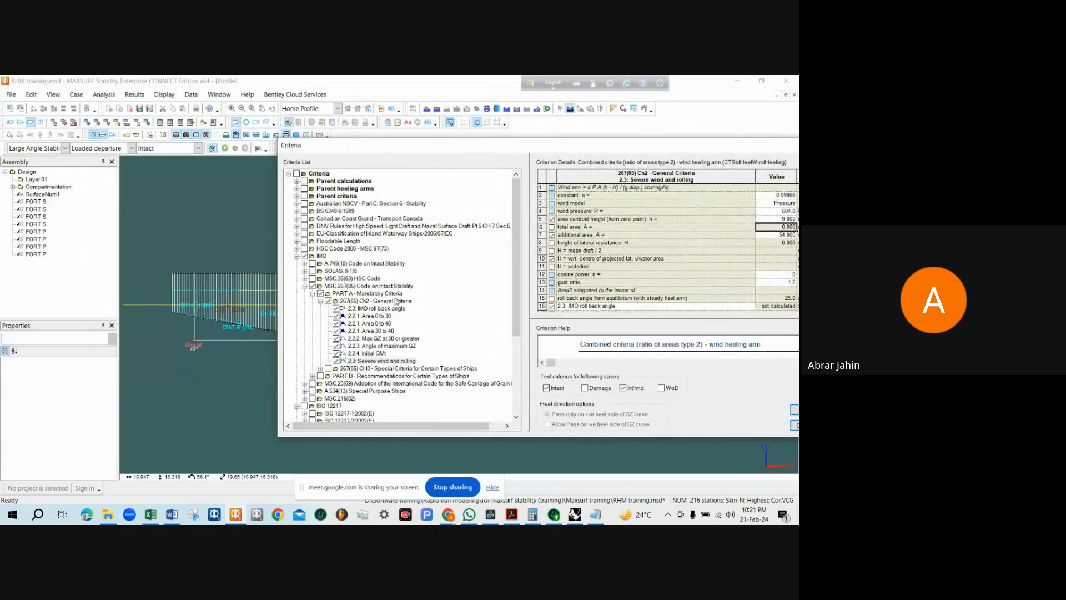
left_click_drag(466, 145, 359, 128)
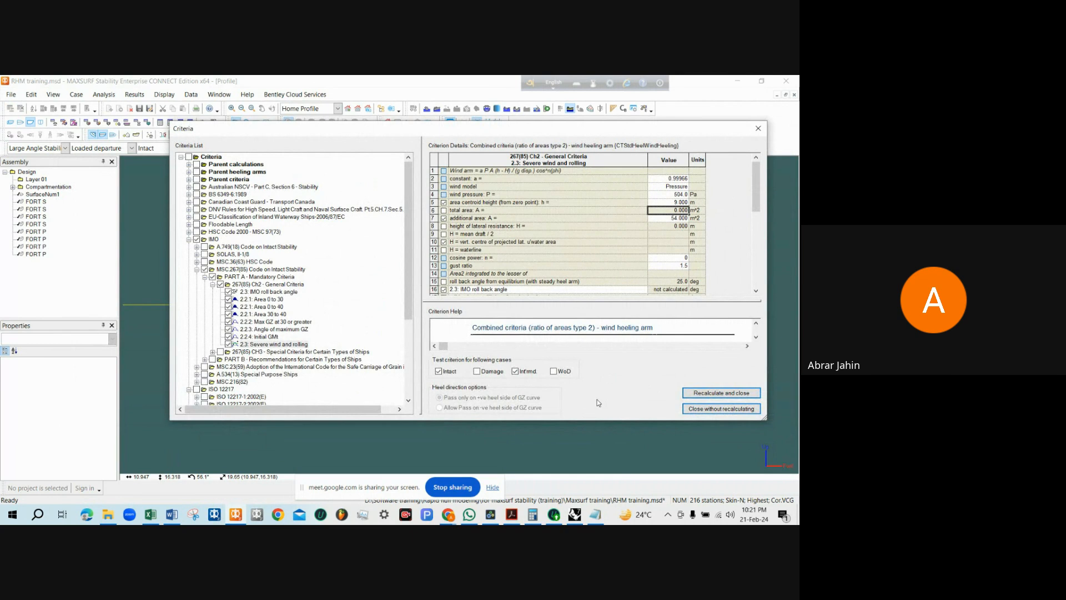
left_click(714, 409)
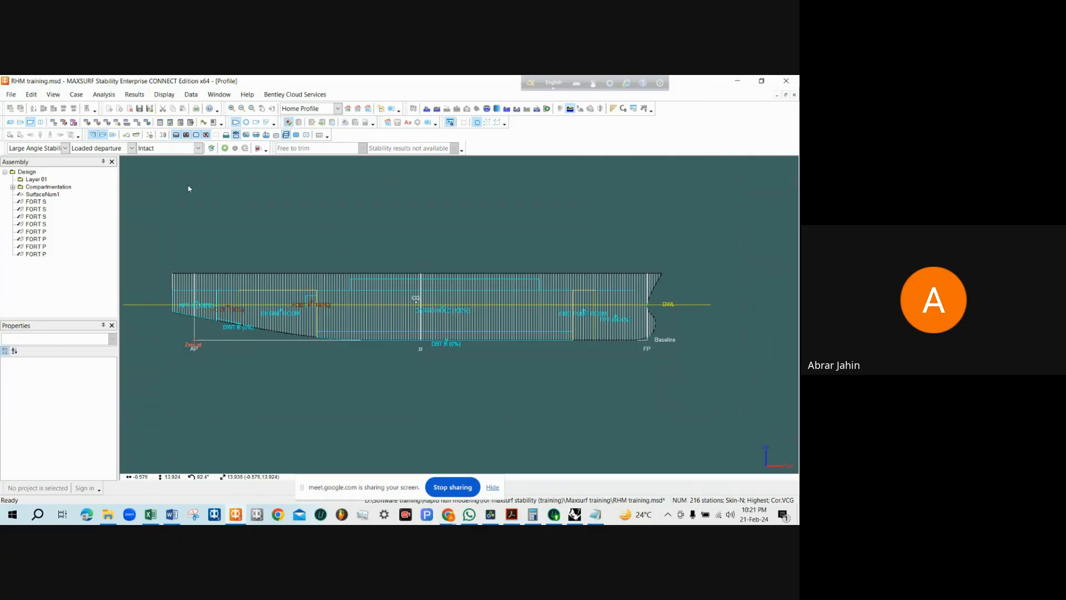
Open the Loaded departure loadcase and review the fuel tank masses and the ballast tank quantities
left_click(54, 122)
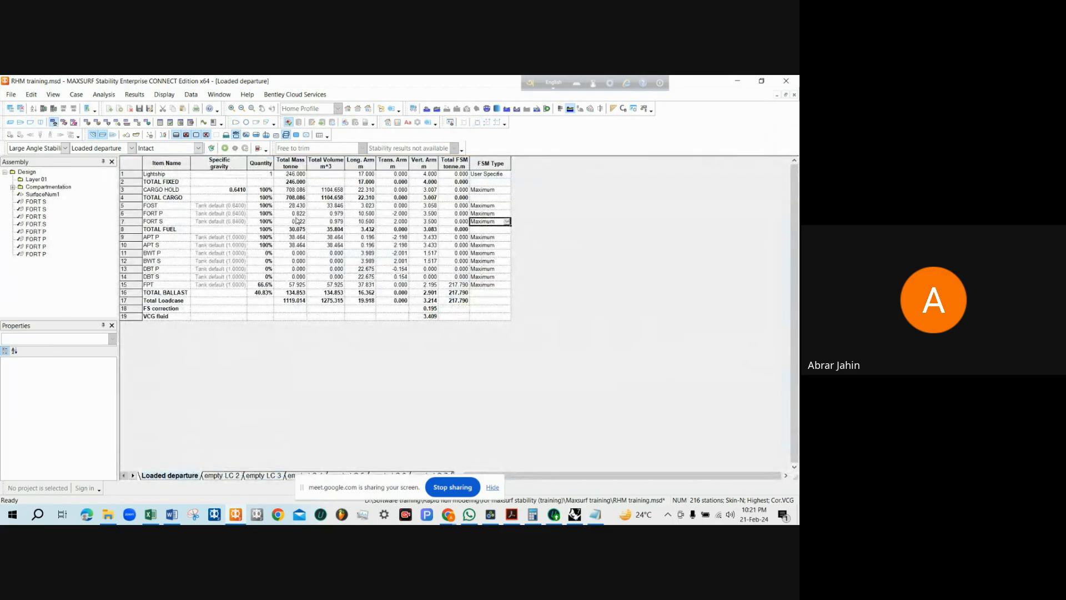
left_click(299, 197)
left_click(299, 206)
left_click(300, 213)
left_click(300, 206)
left_click(303, 214)
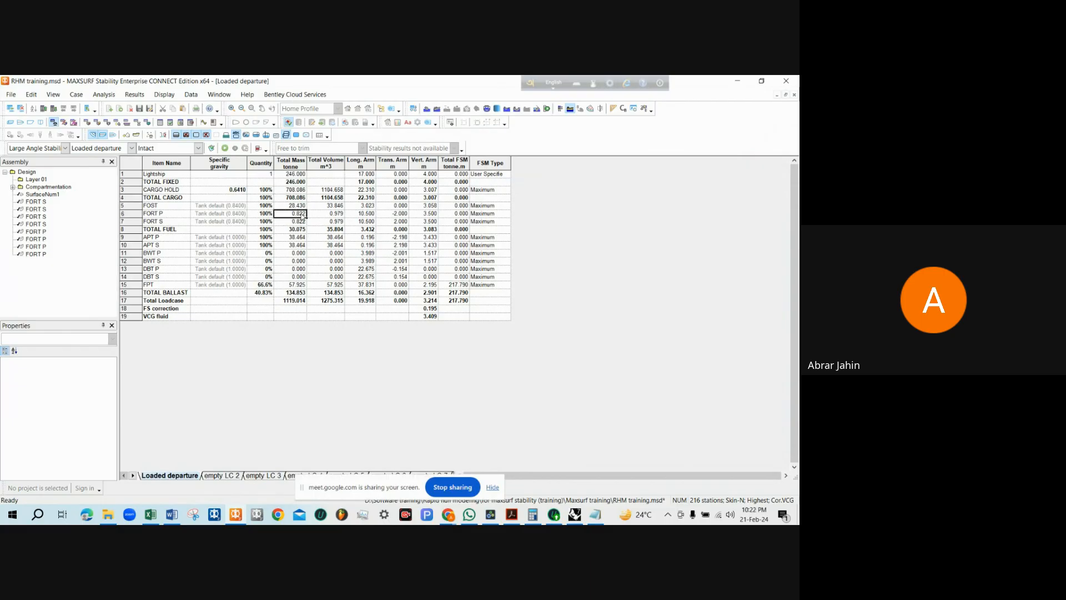
left_click(263, 260)
left_click(263, 276)
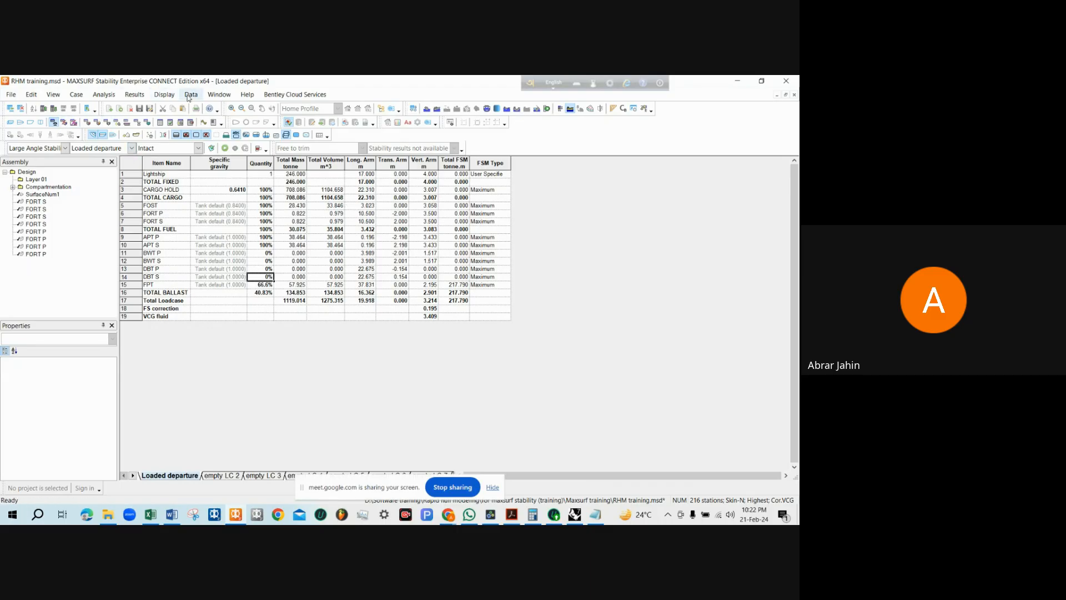
Open the Large Angle Stability results table, run the stability analysis for Loaded departure and review the computed values
left_click(141, 97)
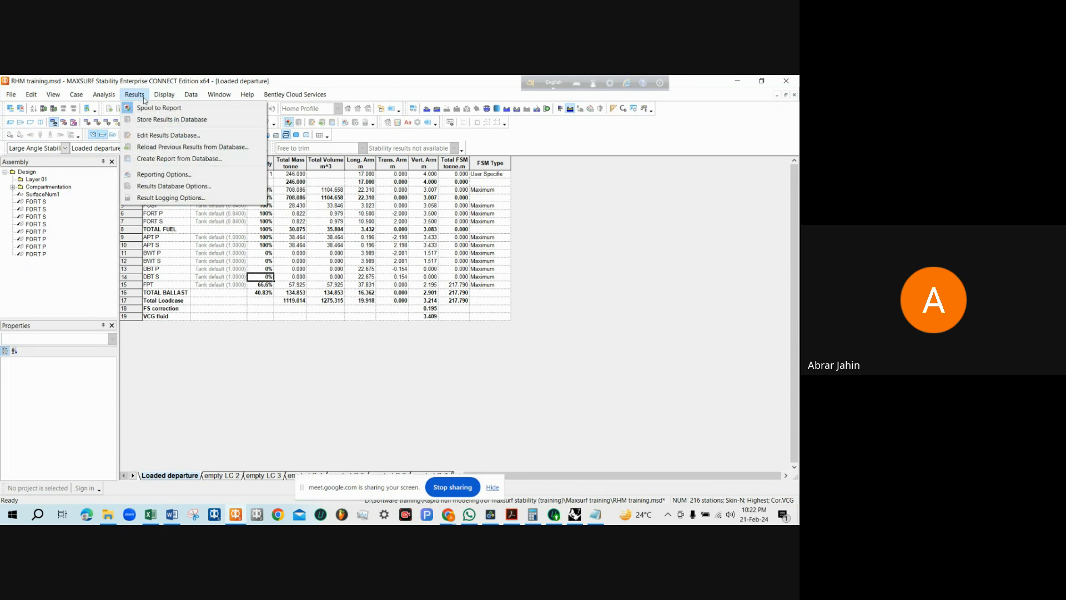
mouse_move(219, 94)
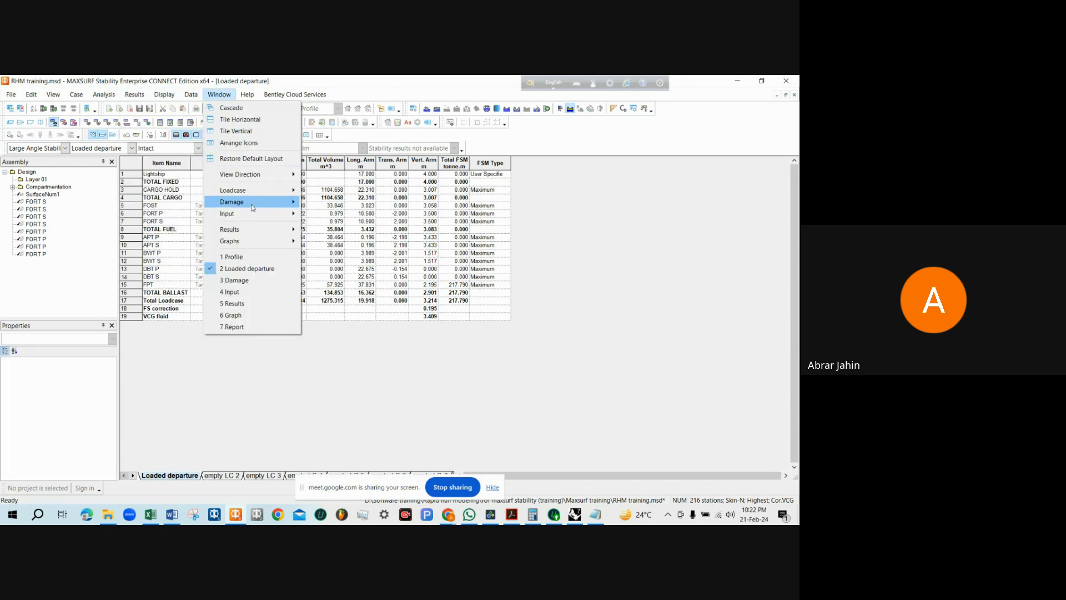
mouse_move(257, 228)
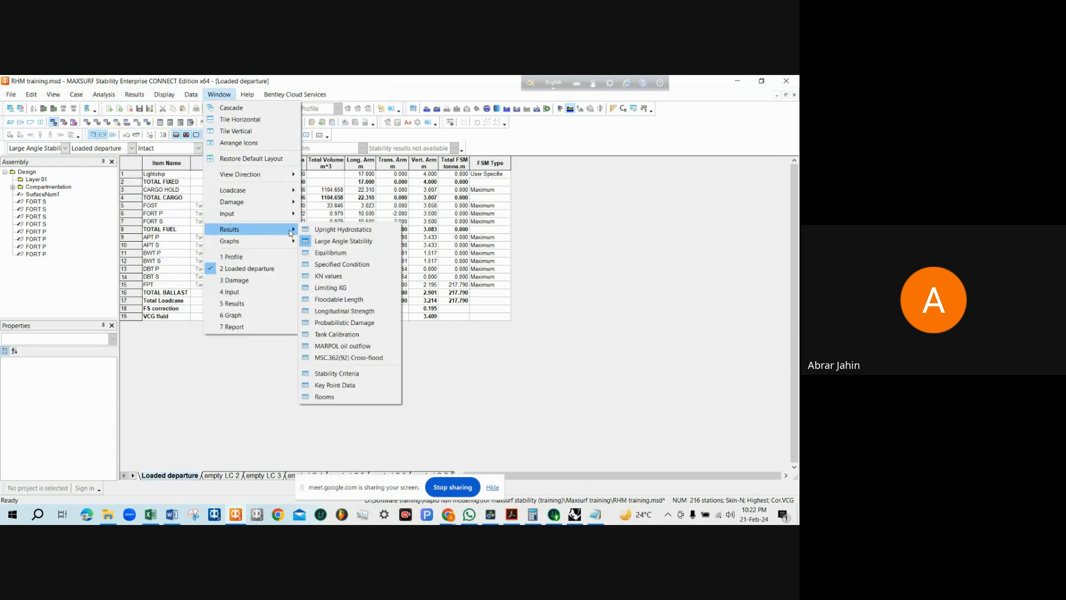
left_click(352, 241)
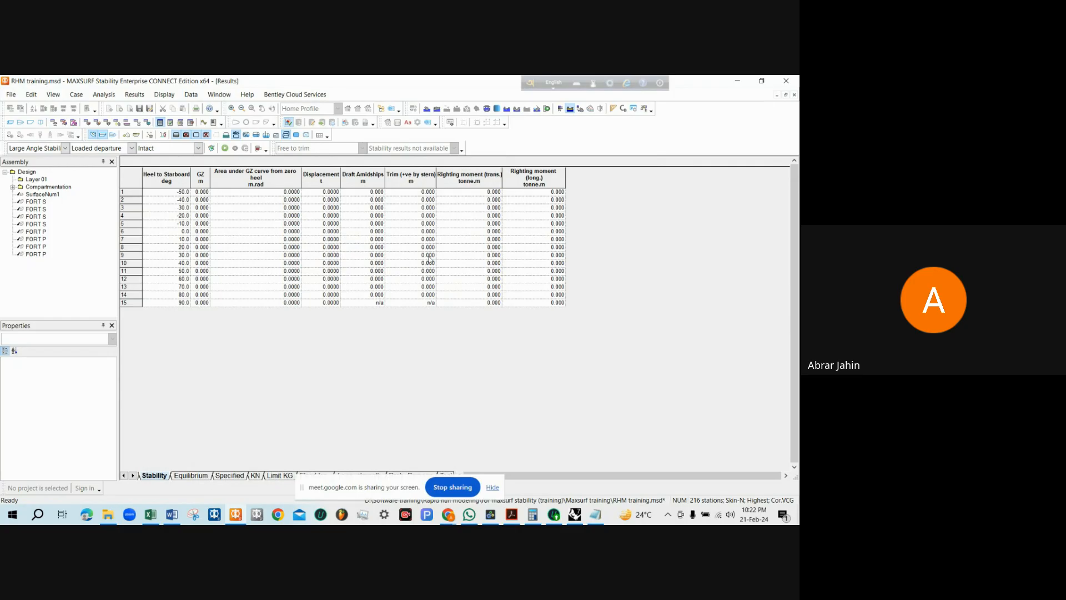
left_click(226, 149)
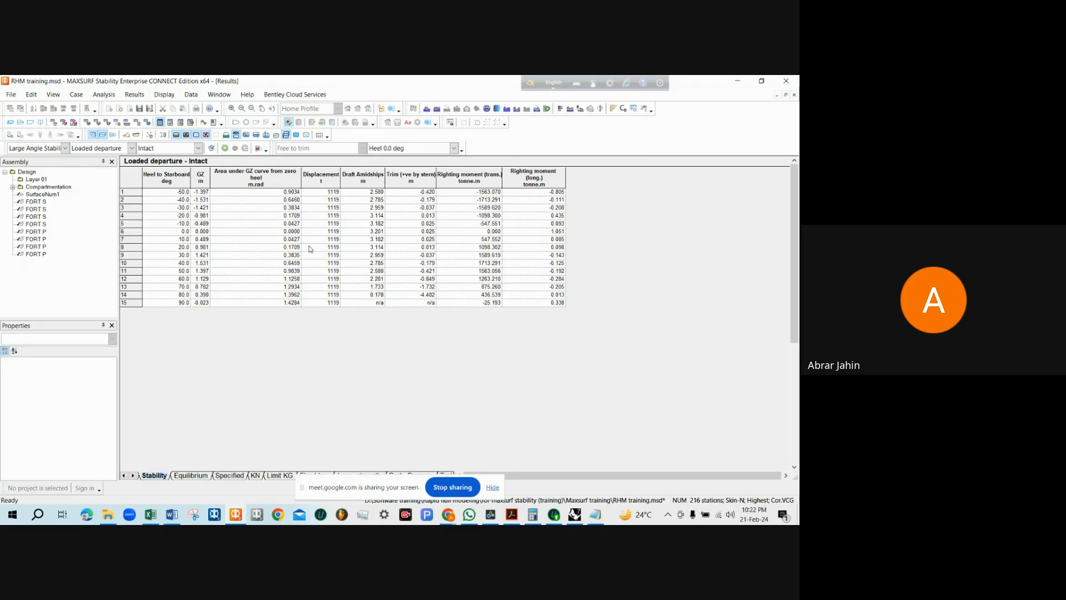
left_click(292, 233)
left_click_drag(288, 193, 528, 303)
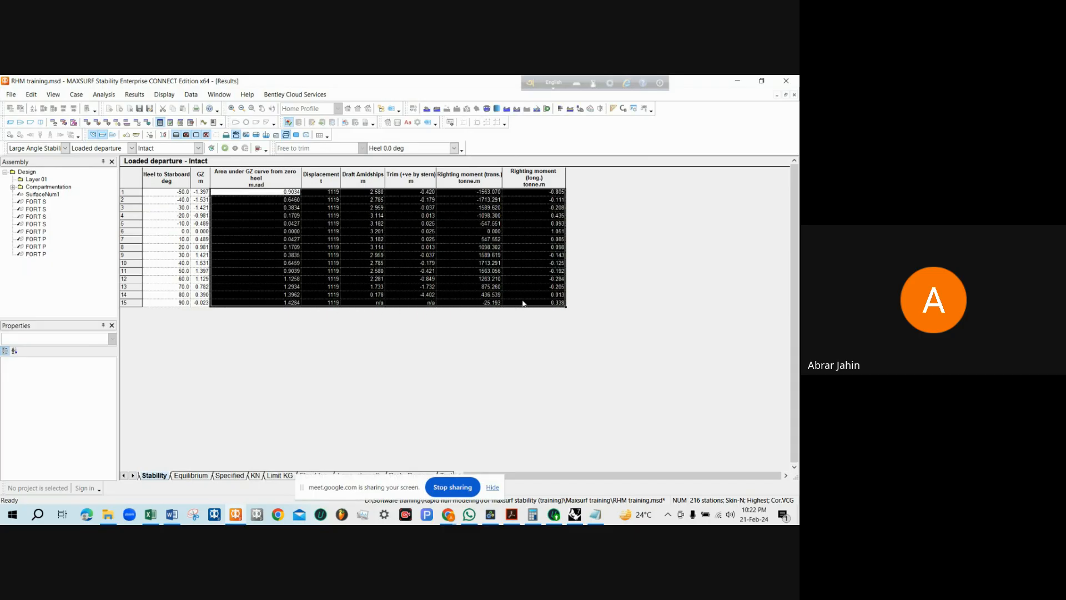
left_click(286, 240)
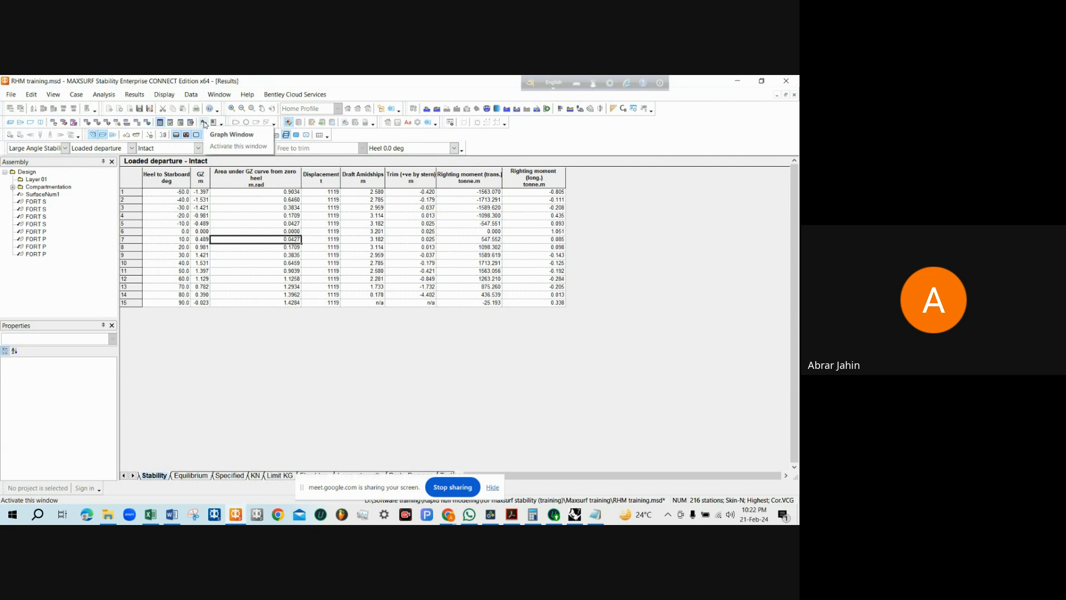
Display the Righting Lever (GZ) graph for Loaded departure and examine the curve
left_click(218, 94)
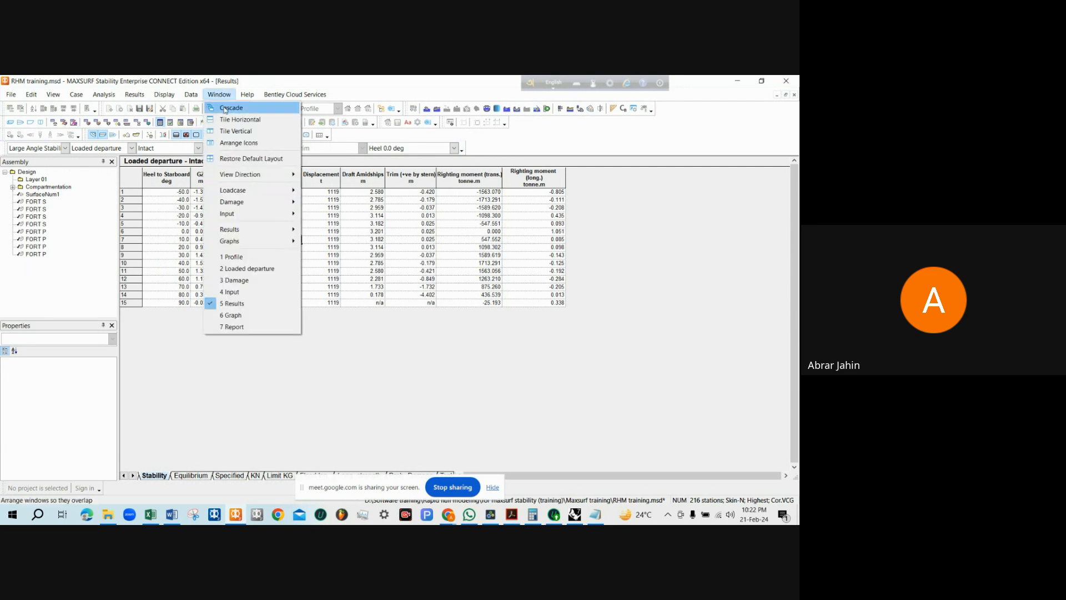
mouse_move(251, 244)
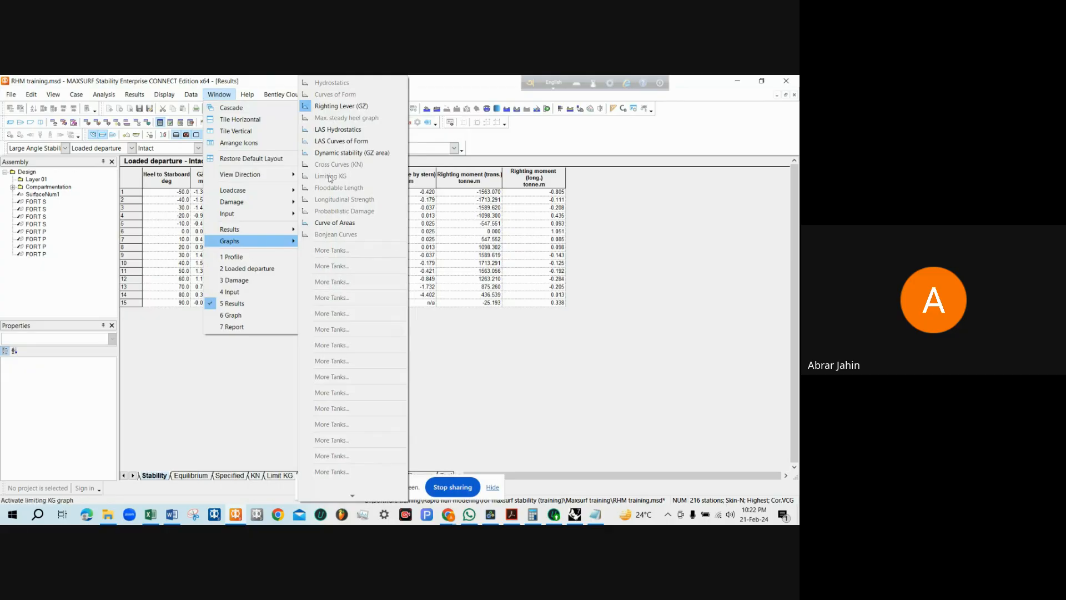
left_click(341, 111)
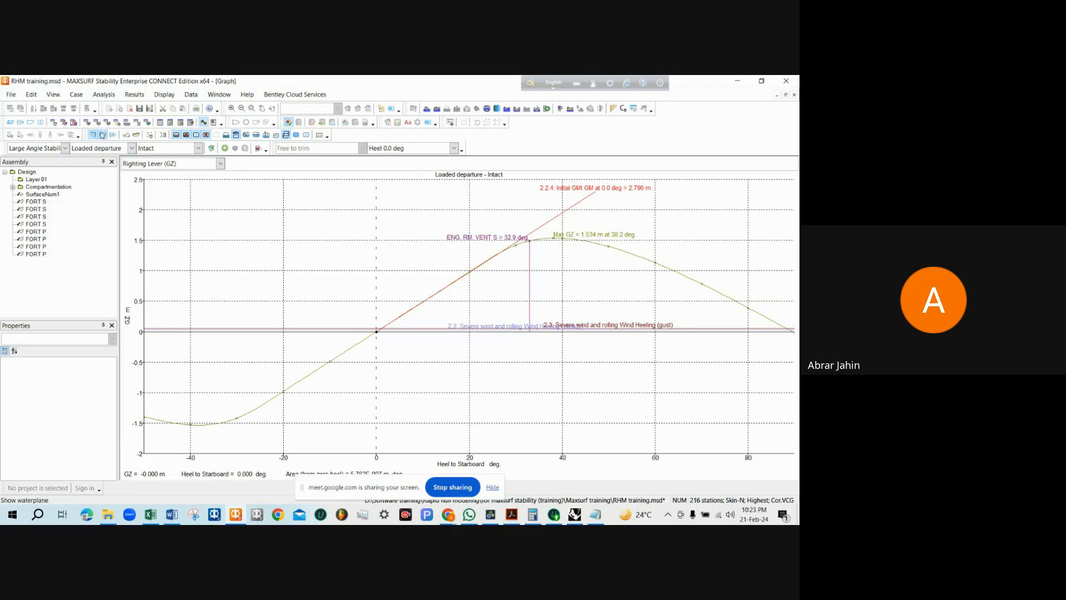
Return to the Large Angle Stability results table and examine its heel angle column
left_click(218, 95)
mouse_move(252, 236)
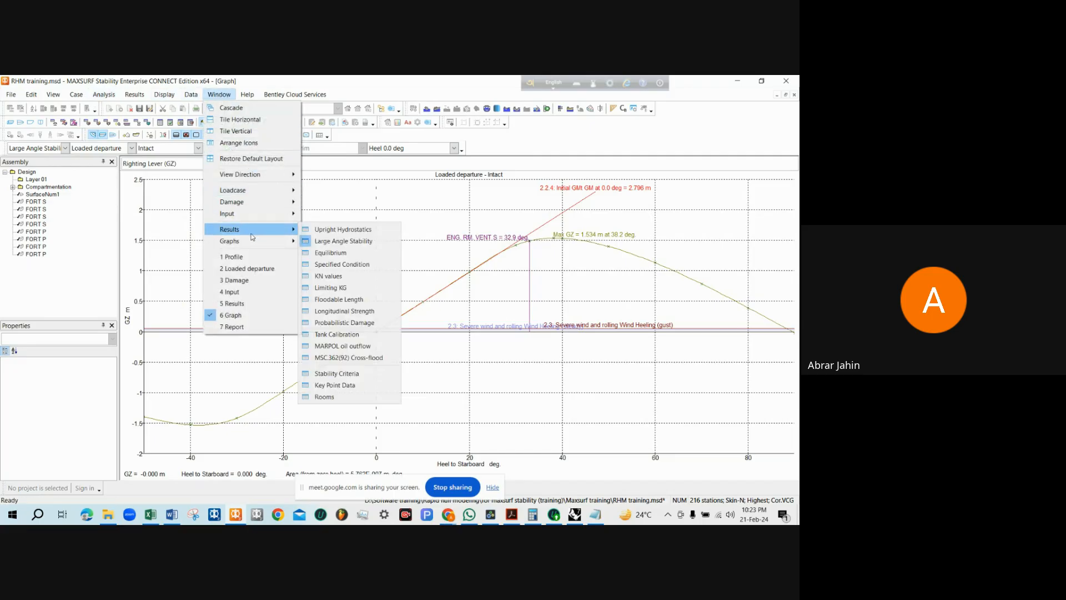
left_click(341, 241)
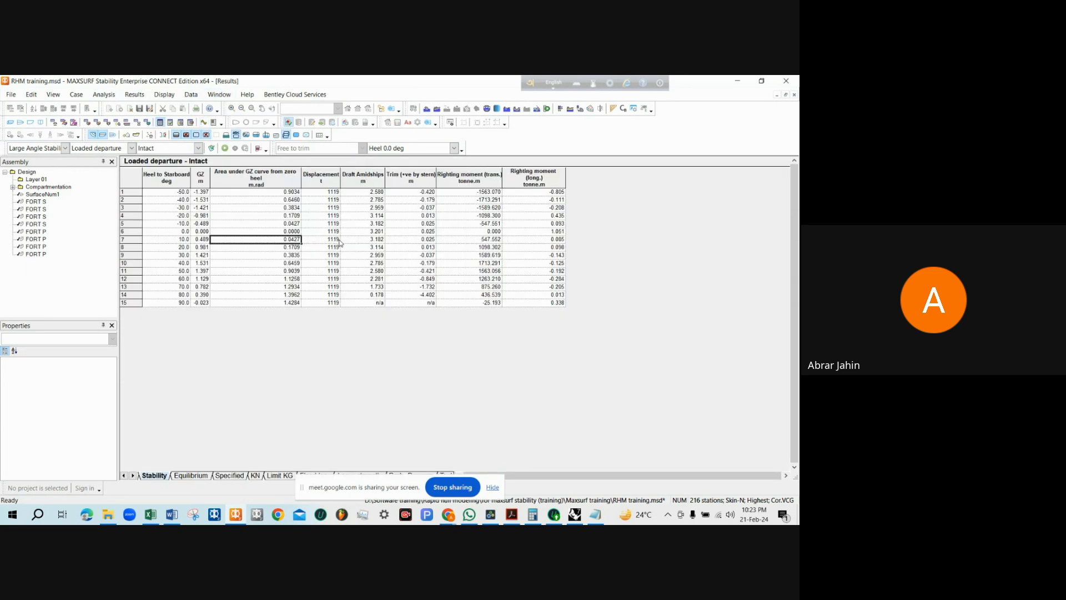
left_click_drag(182, 191, 185, 305)
left_click(180, 277)
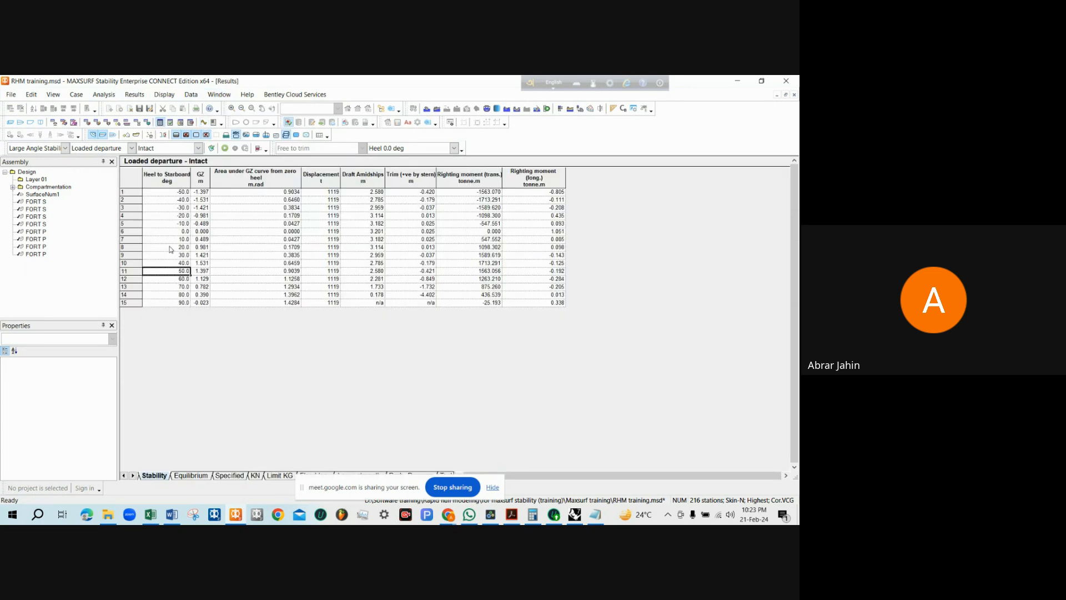
Set the analysis heel angles from -40 to 120 degrees in steps of 5 degrees
left_click(104, 94)
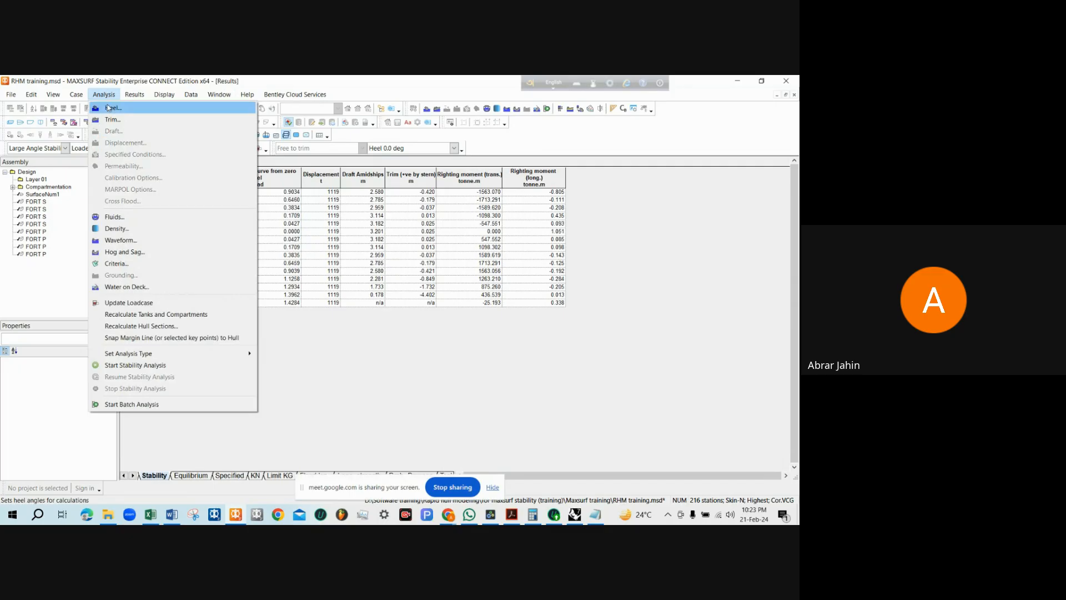
left_click(109, 108)
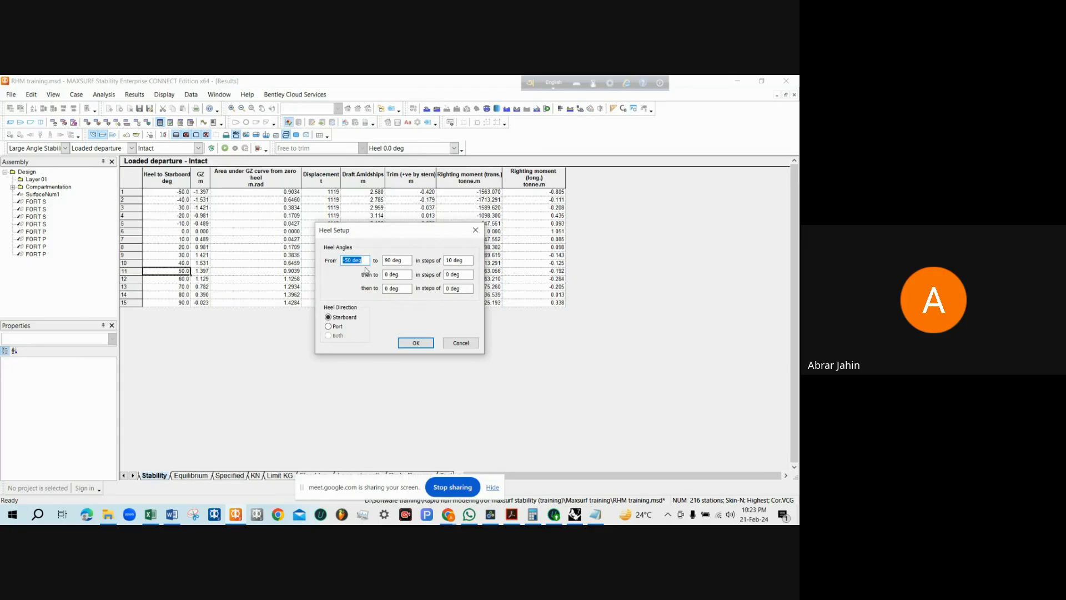
type("-40")
key("Tab")
type("120")
left_click(451, 260)
double_click(453, 260)
type("5")
left_click(454, 275)
left_click(336, 327)
left_click(403, 343)
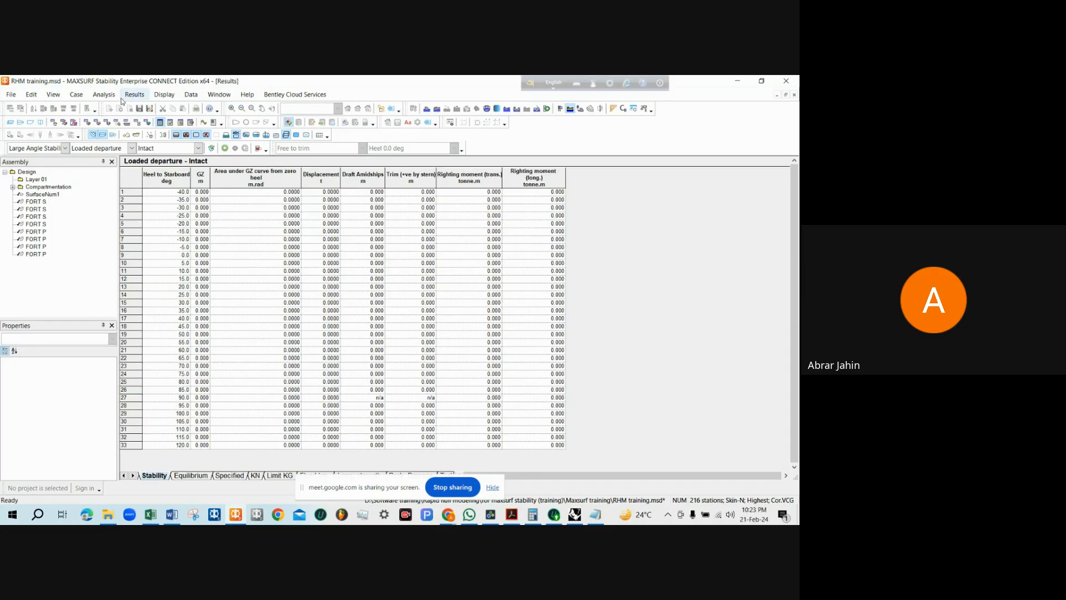
Keep the trim setup on Free Trim to Loadcase and rerun the large angle stability analysis
left_click(104, 95)
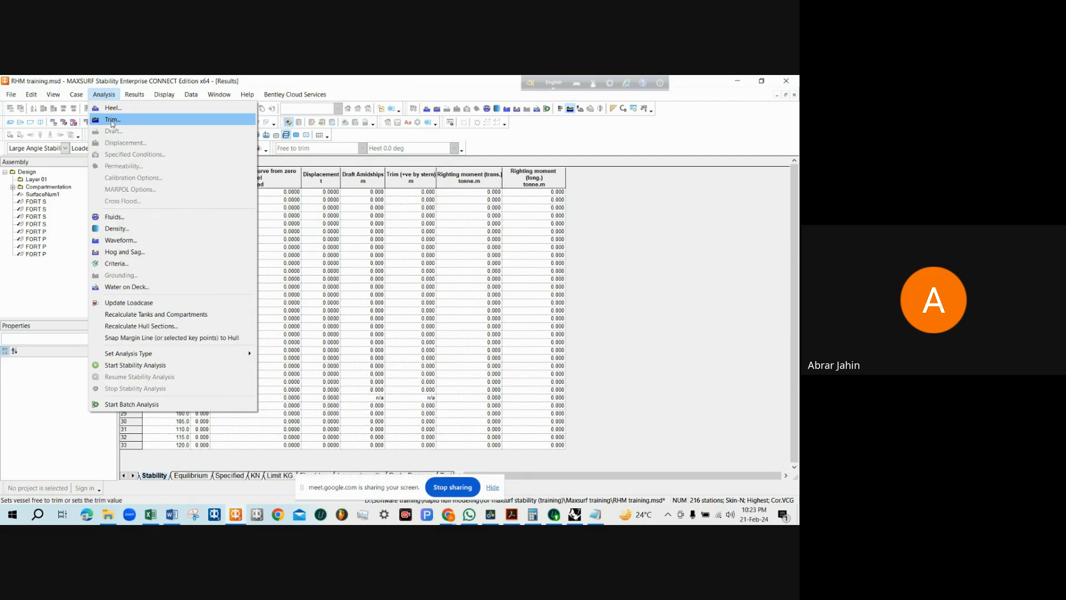
left_click(112, 120)
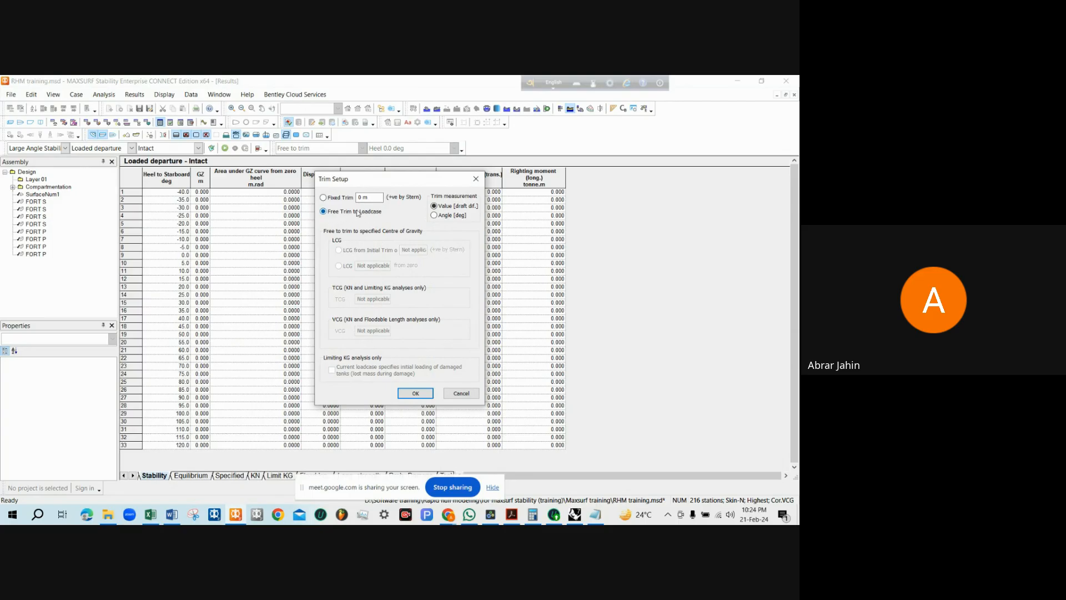
left_click(337, 198)
left_click(344, 213)
left_click(415, 393)
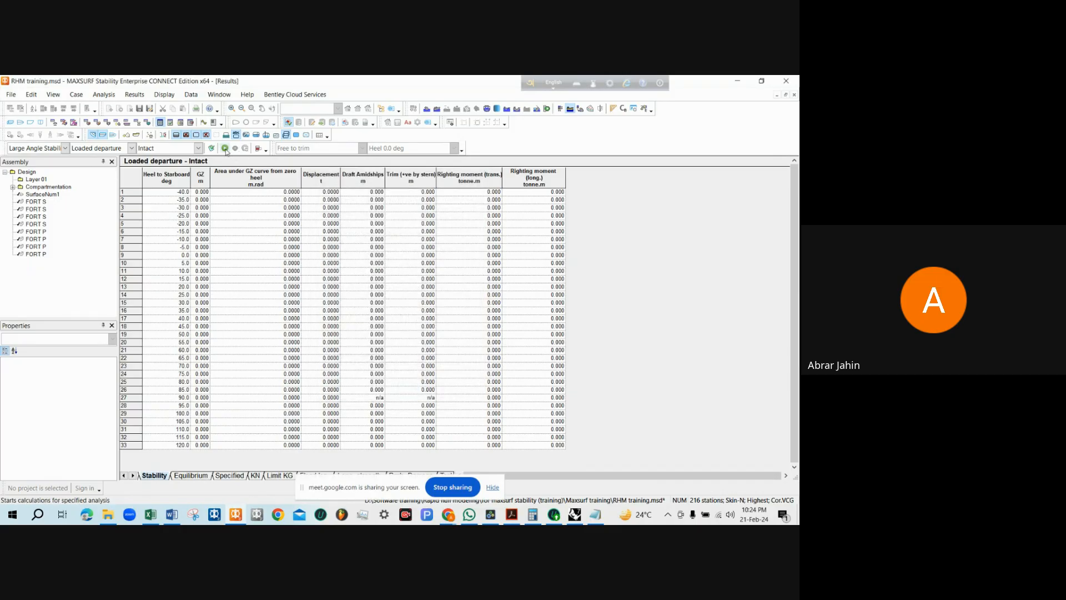
left_click(225, 148)
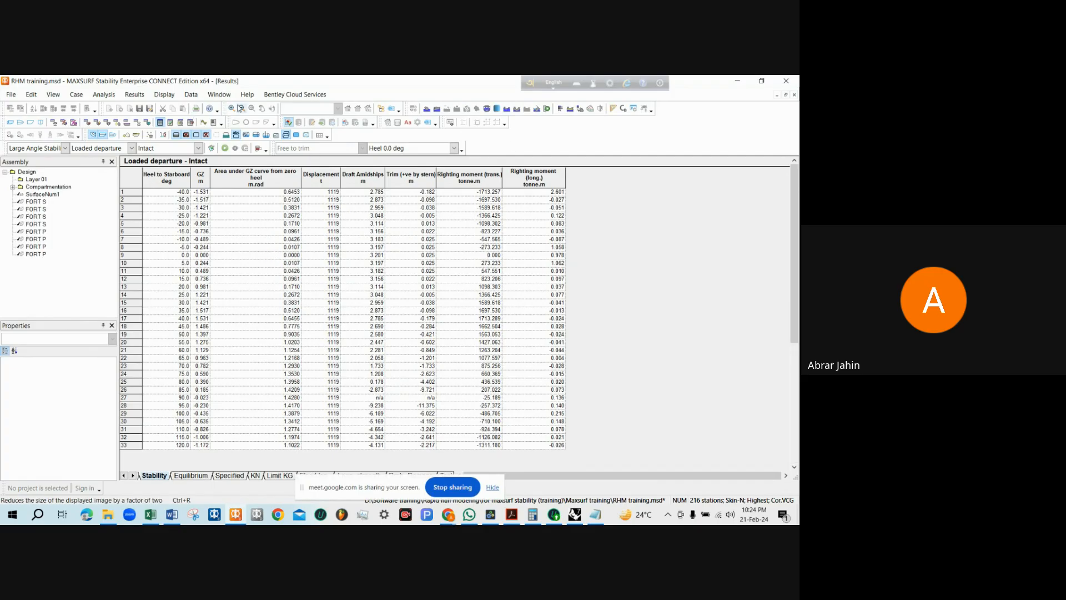
Display the GZ curve and read it at about 57 degrees of heel and at its zero crossing near 90 degrees
left_click(204, 123)
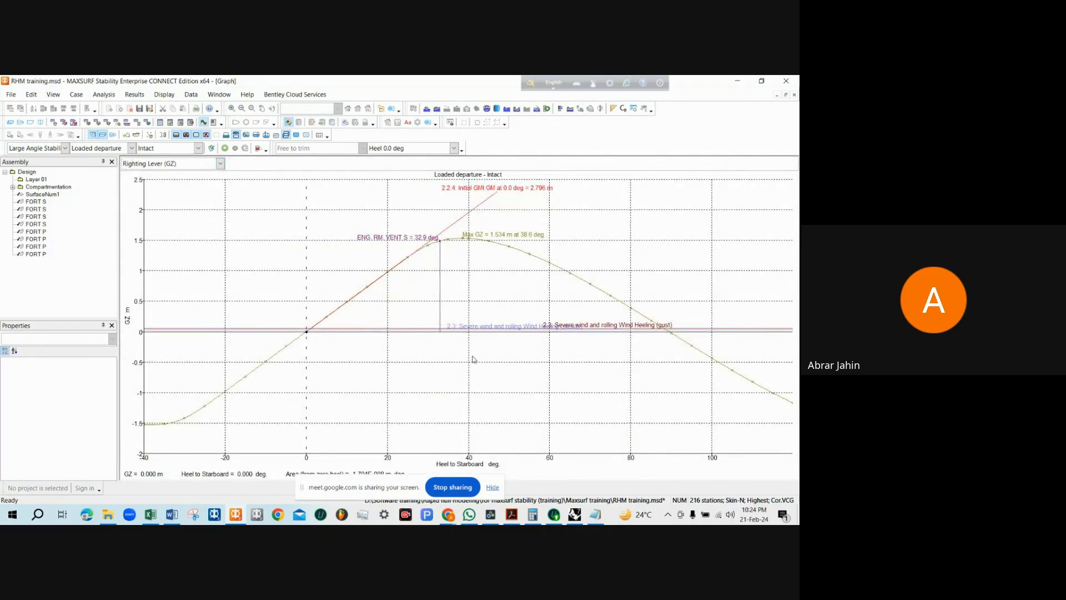
left_click_drag(595, 290, 537, 399)
left_click_drag(315, 487, 564, 179)
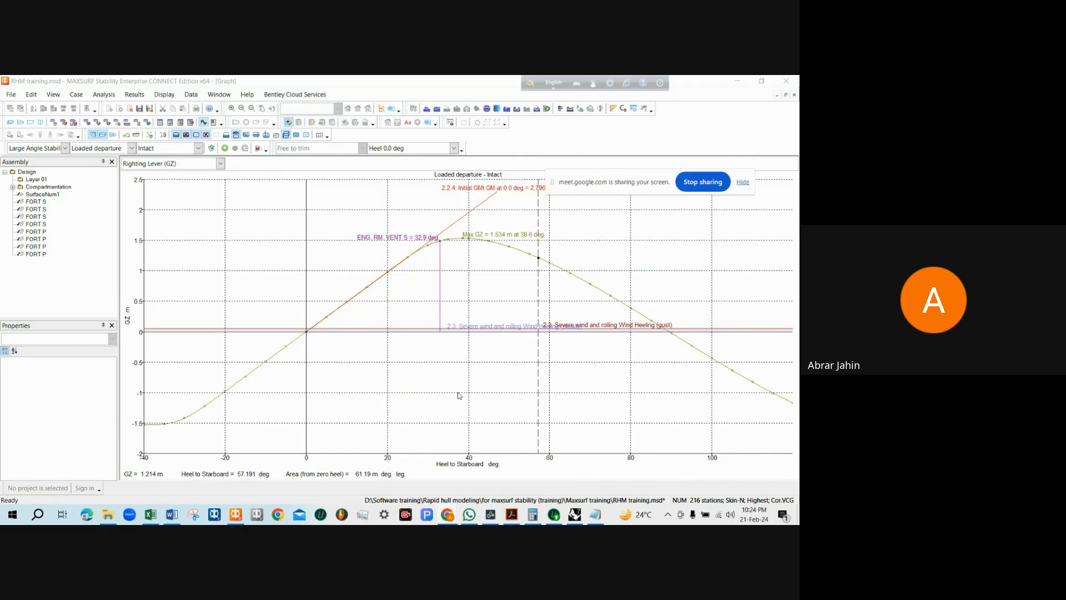
left_click_drag(537, 311, 670, 456)
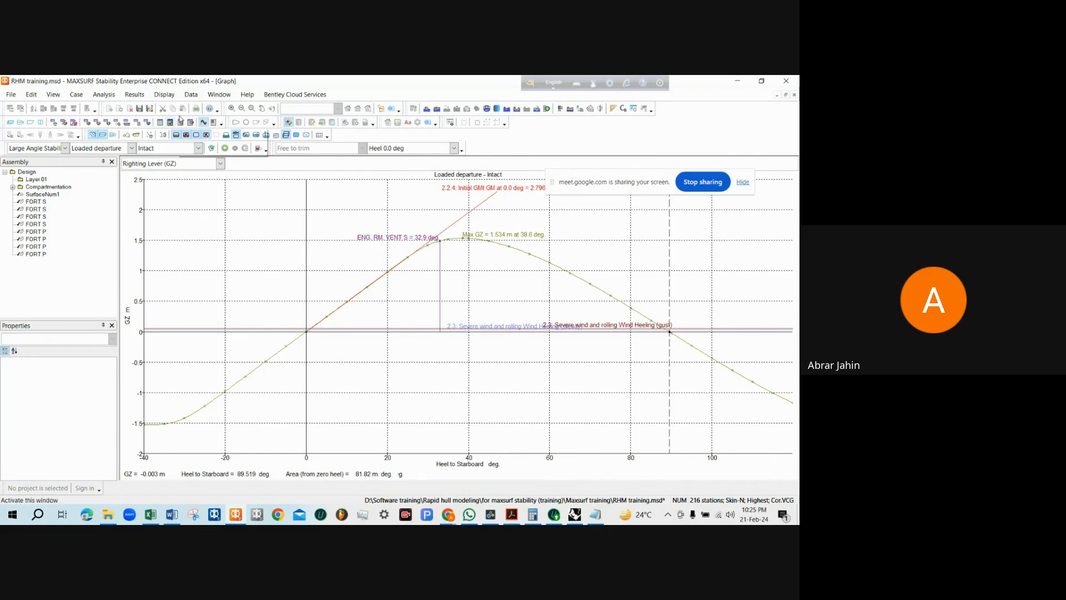
Open the Stability Criteria results and review the status of each criterion from IMO roll back angle through severe wind and rolling
left_click(219, 94)
mouse_move(252, 230)
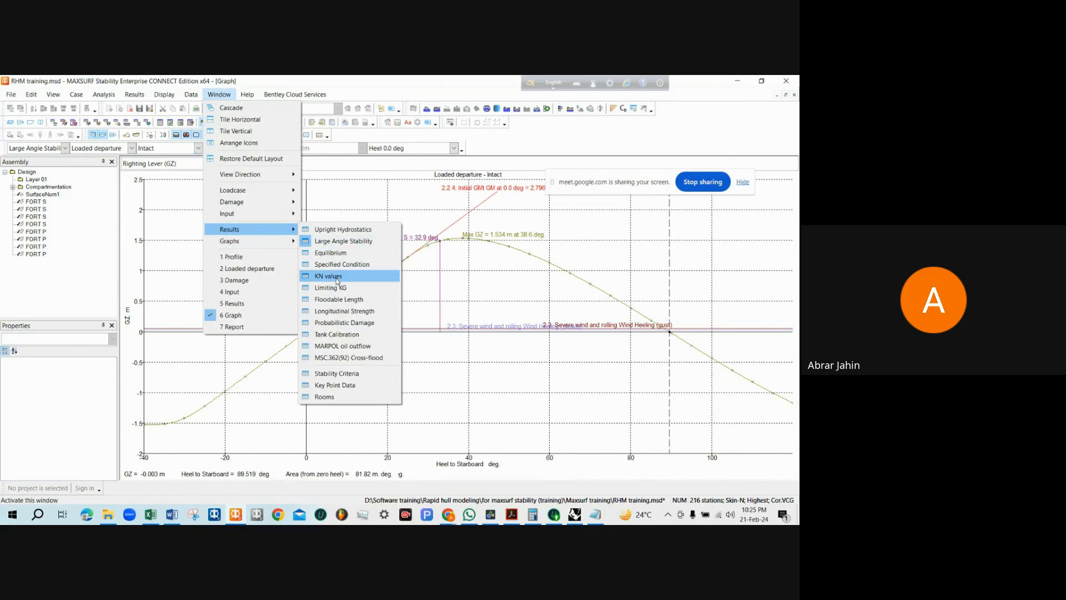
left_click(350, 373)
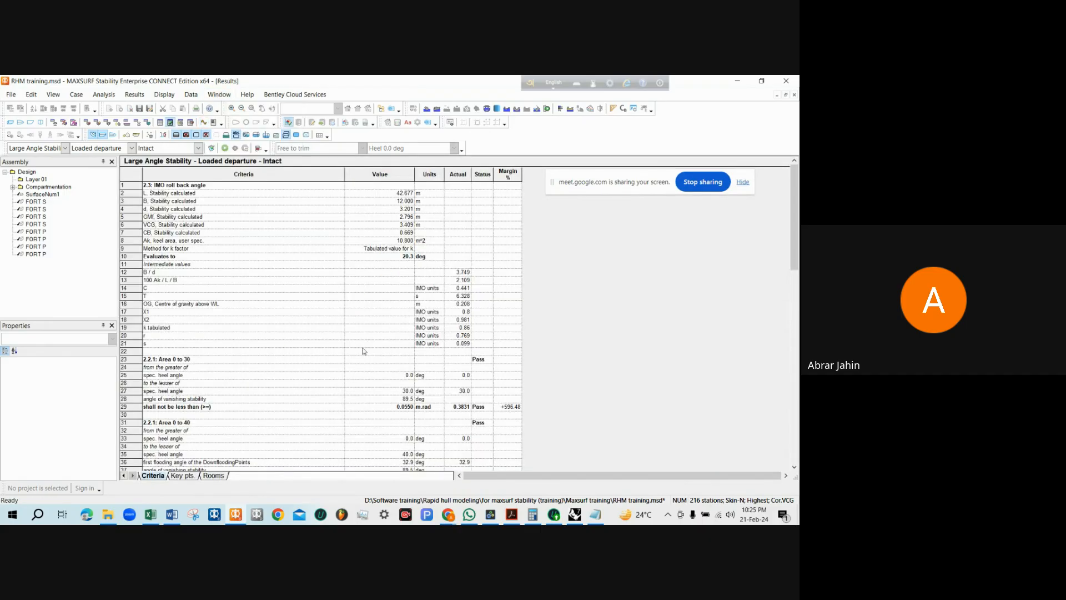
scroll(452, 261, "down", 13)
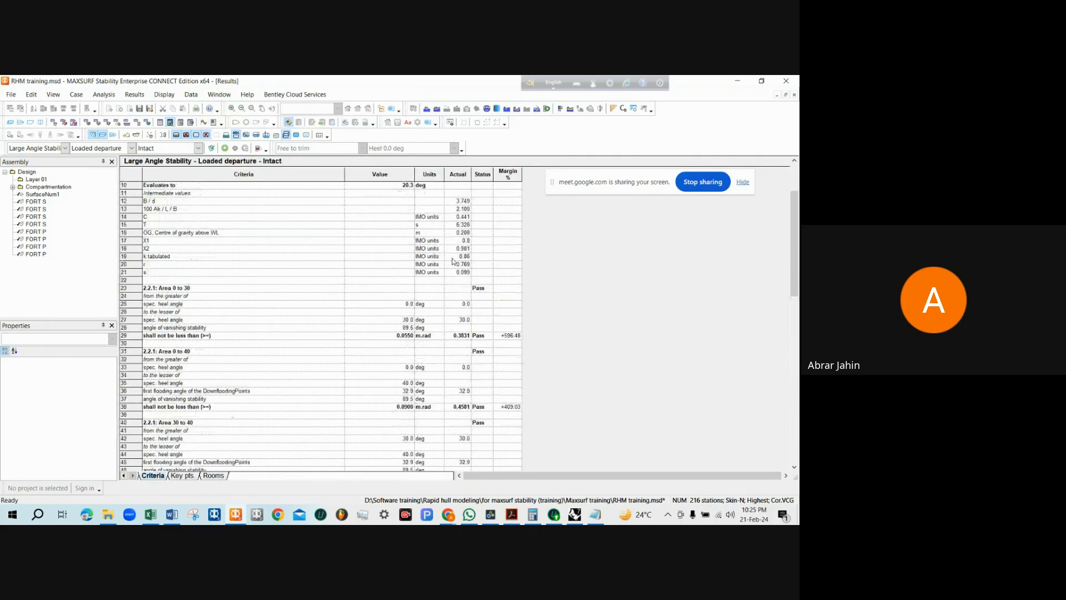
scroll(452, 261, "down", 6)
scroll(487, 365, "up", 12)
scroll(487, 365, "up", 9)
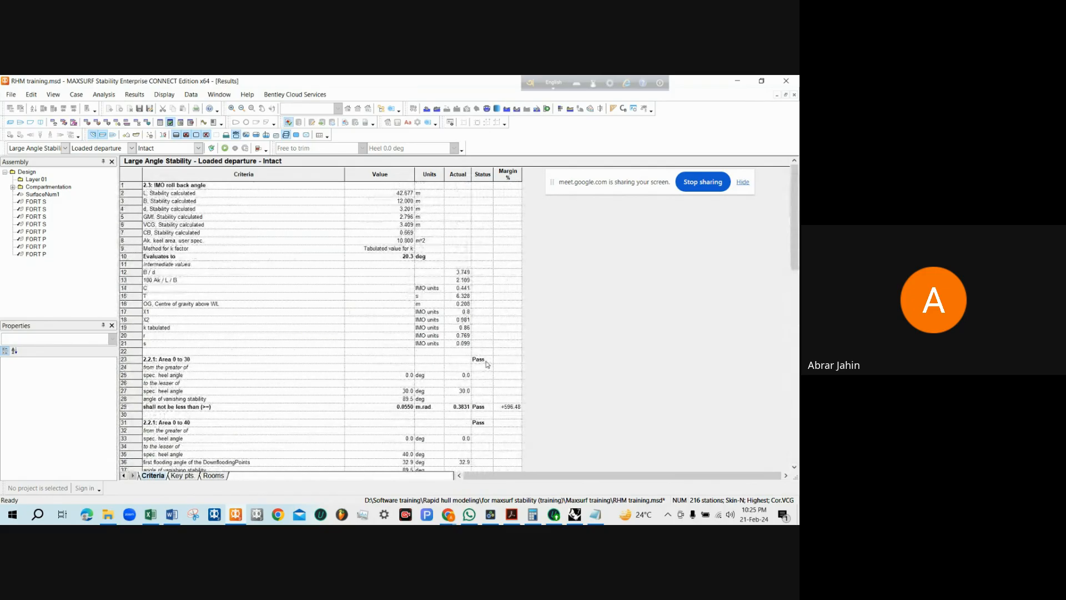
scroll(487, 364, "down", 18)
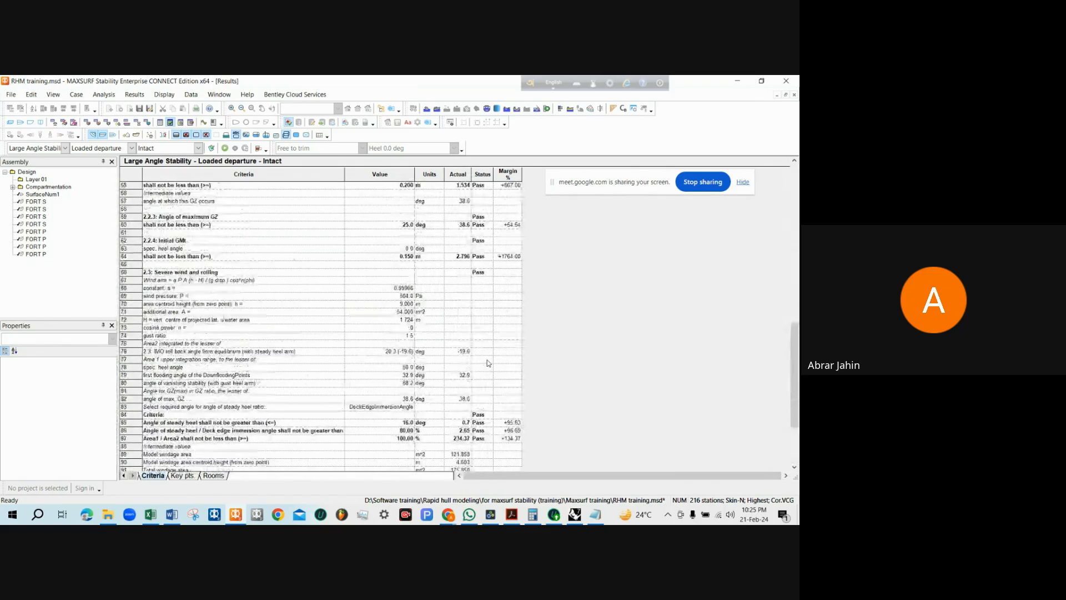
scroll(487, 364, "up", 6)
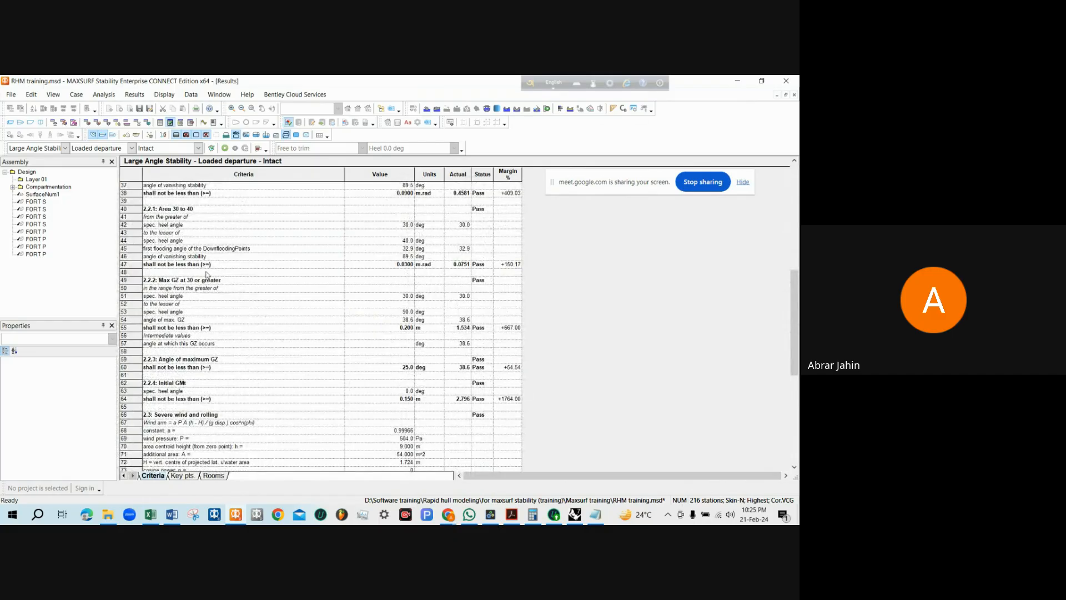
Review the margins of the IMO criteria from roll back angle through severe wind and rolling, including the calculated GMt
scroll(207, 274, "up", 12)
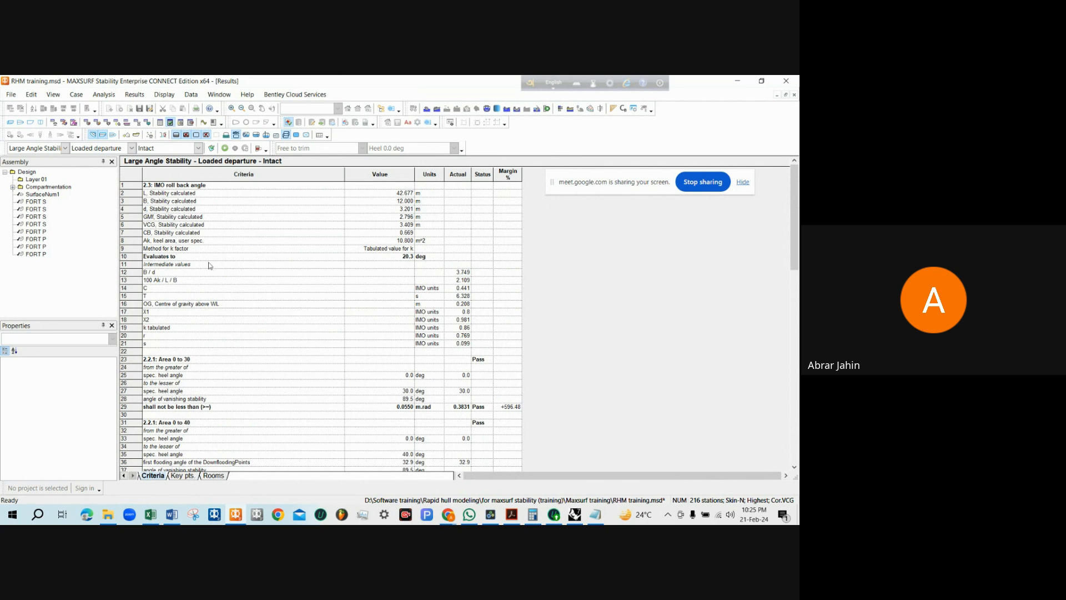
scroll(364, 266, "down", 14)
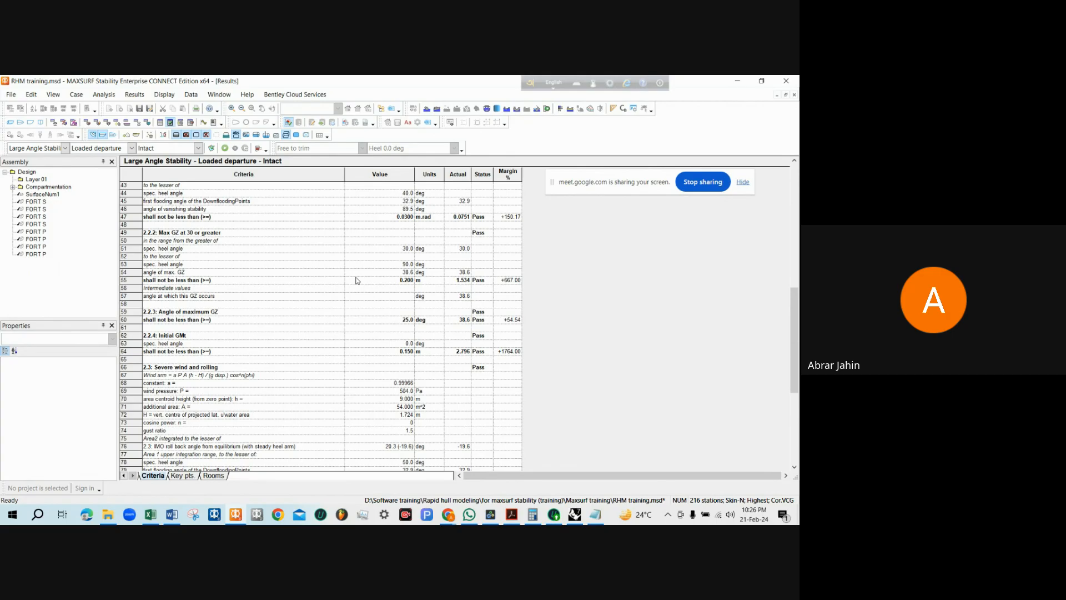
scroll(331, 263, "up", 14)
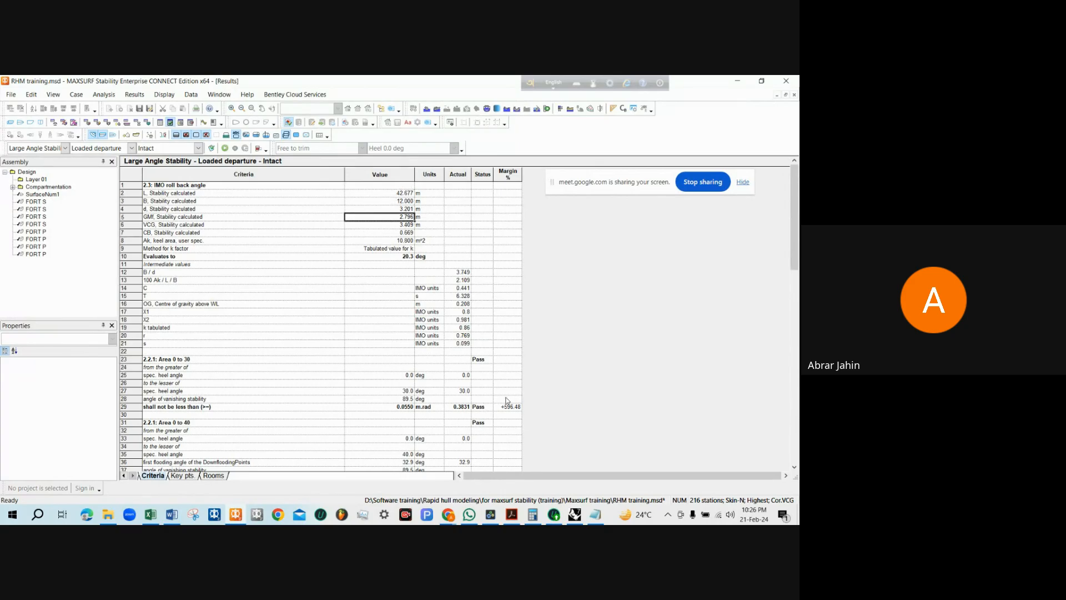
Switch to Rhinoceros, close the point's object description, and delete the selected point and the open surface at the waterline
left_click(578, 515)
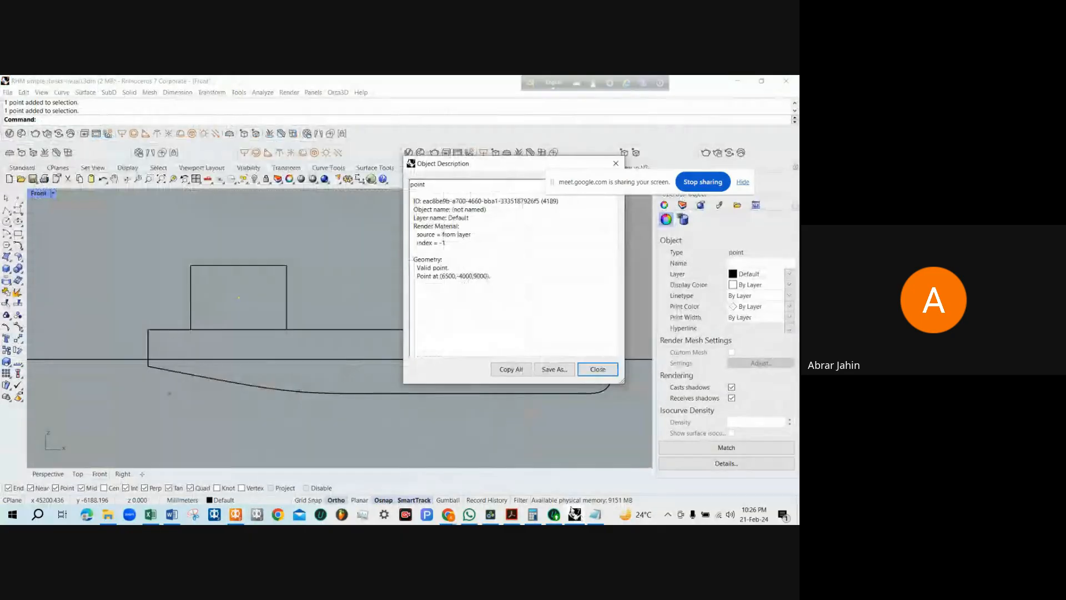
left_click(593, 373)
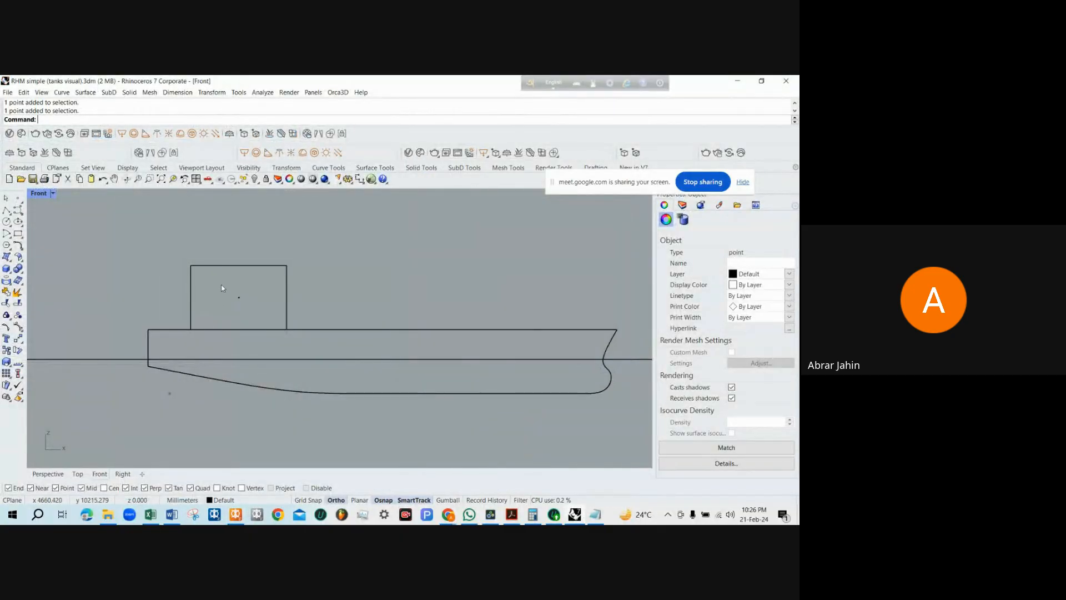
key("Delete")
scroll(186, 400, "down", 2)
left_click(119, 363)
key("Delete")
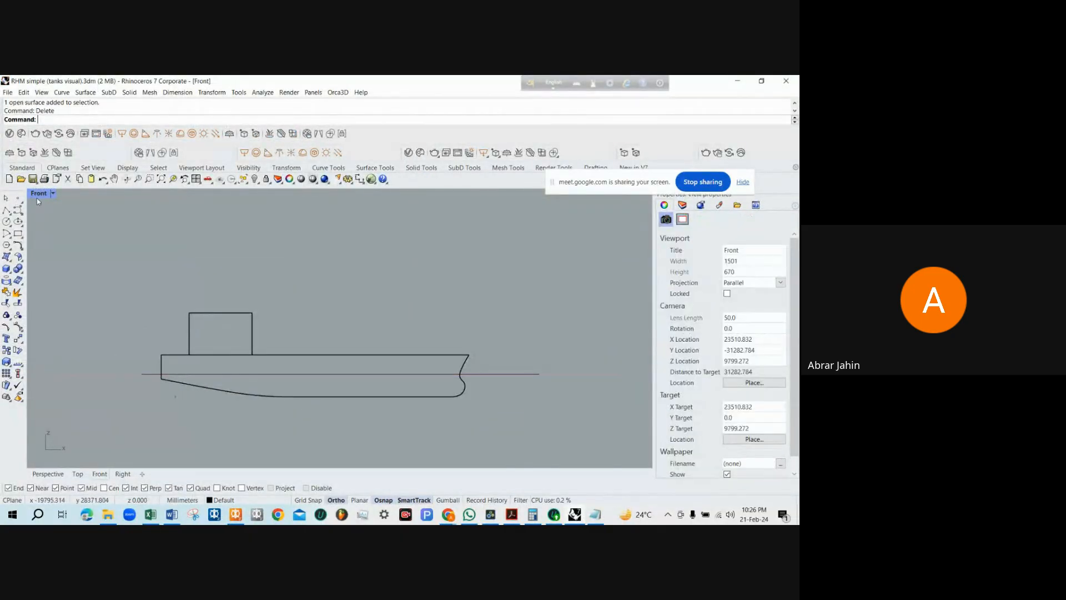
Draw a circle of 200 mm radius between the deckhouse and the hull side in the Top view, with that view in Wireframe
double_click(38, 193)
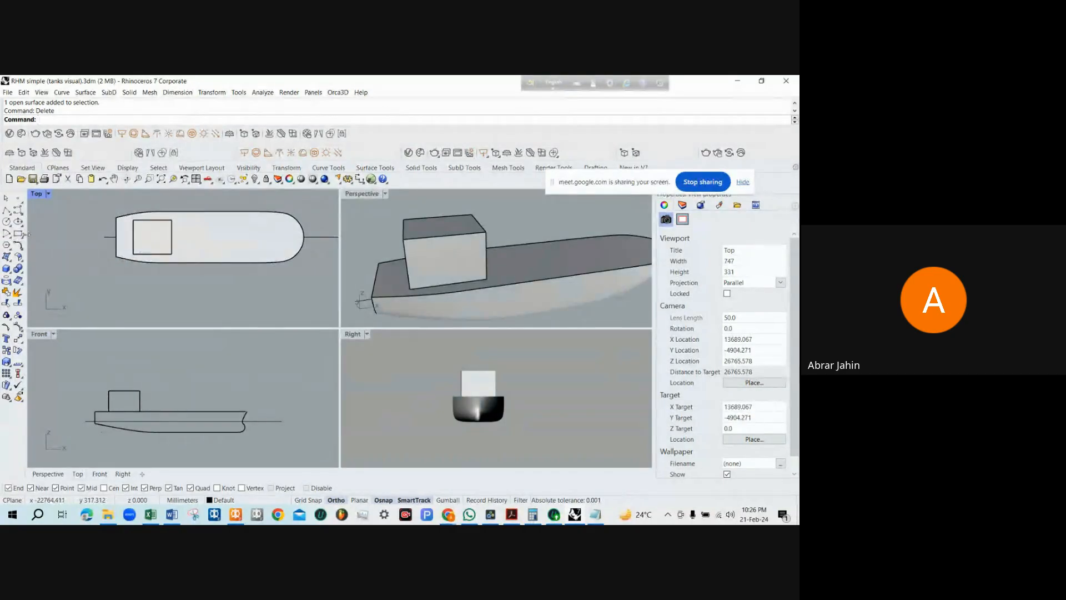
left_click(19, 221)
double_click(36, 193)
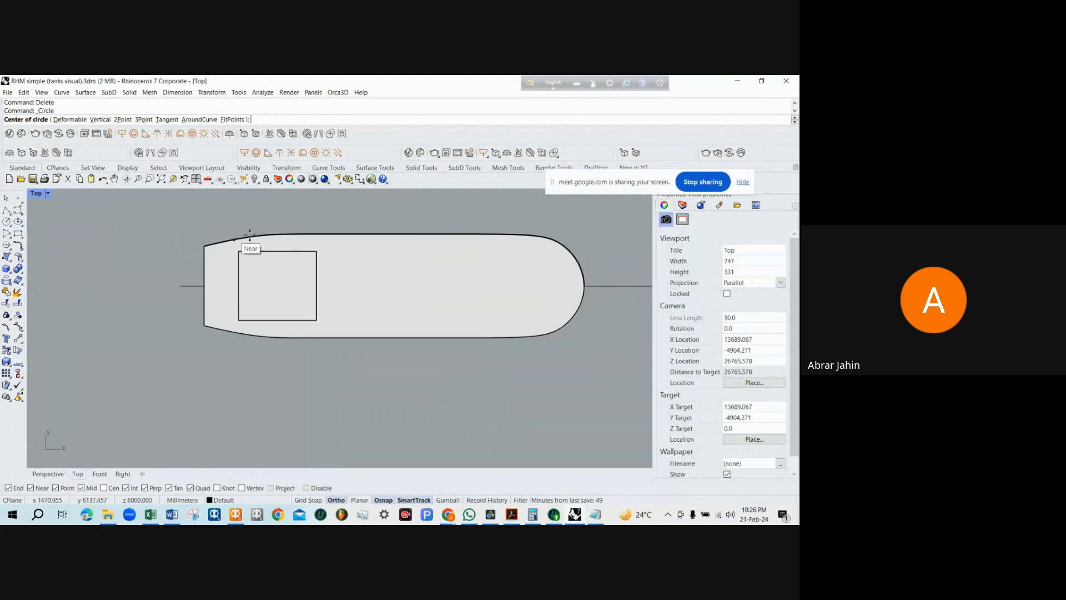
scroll(316, 247, "up", 5)
left_click(320, 269)
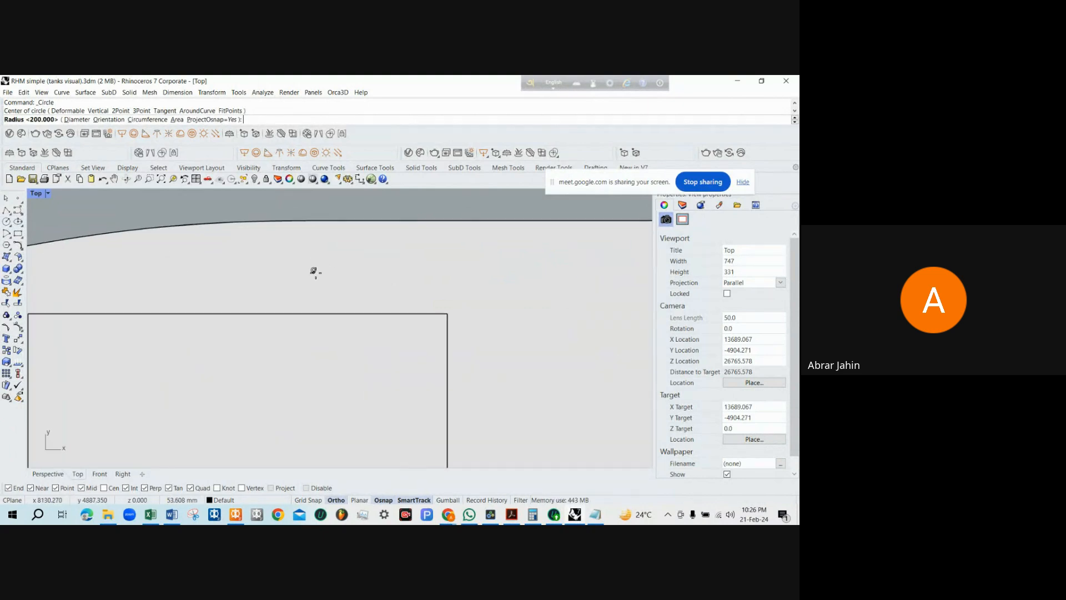
key("Escape")
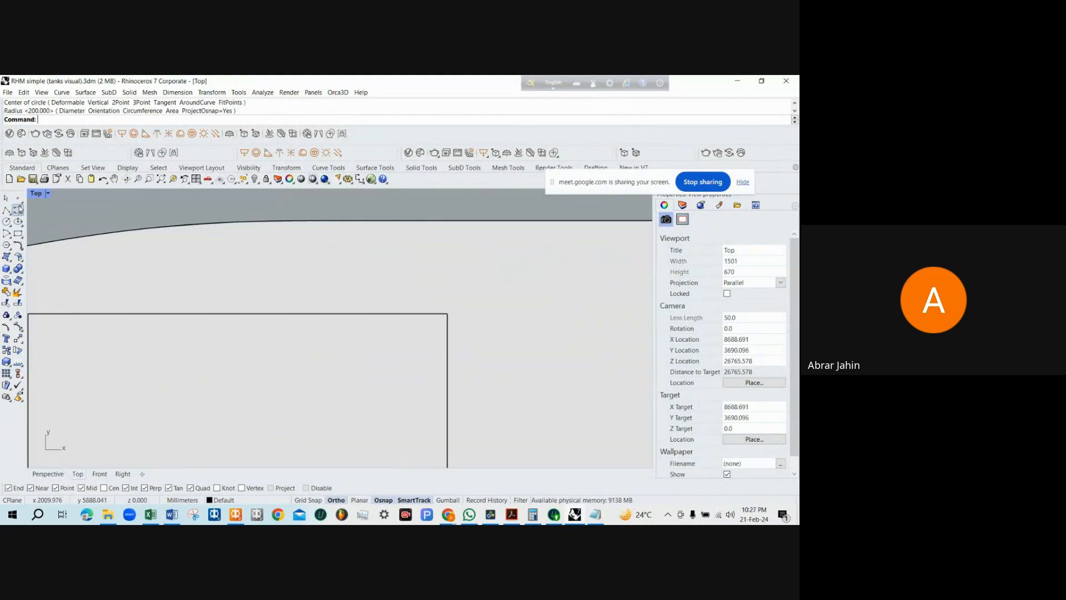
left_click(35, 194)
left_click(82, 197)
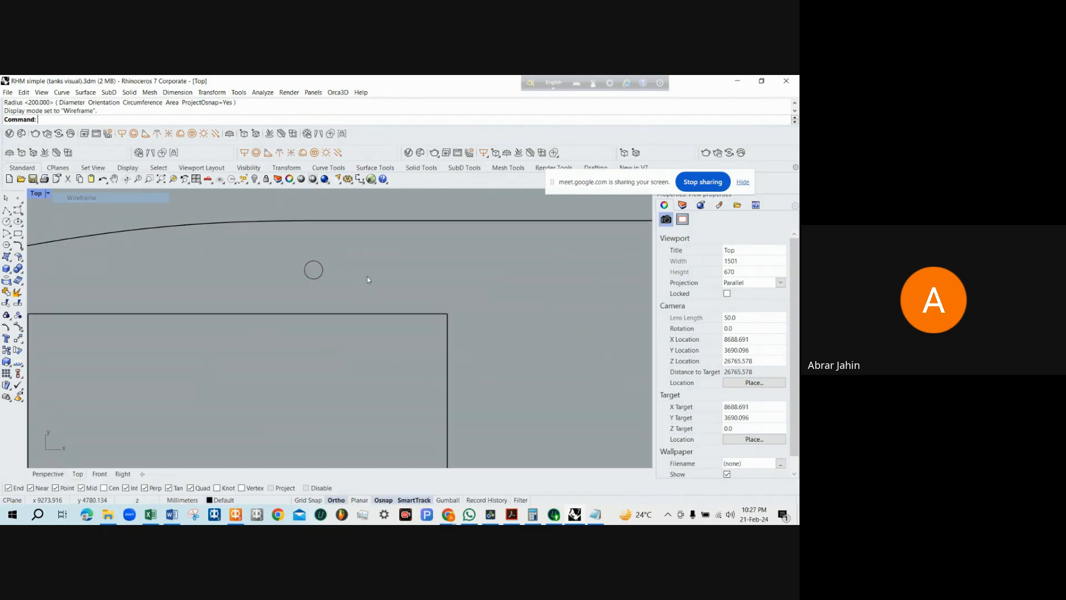
Align the circle in world Z only to the main deck level with SetPt
left_click(323, 273)
double_click(37, 194)
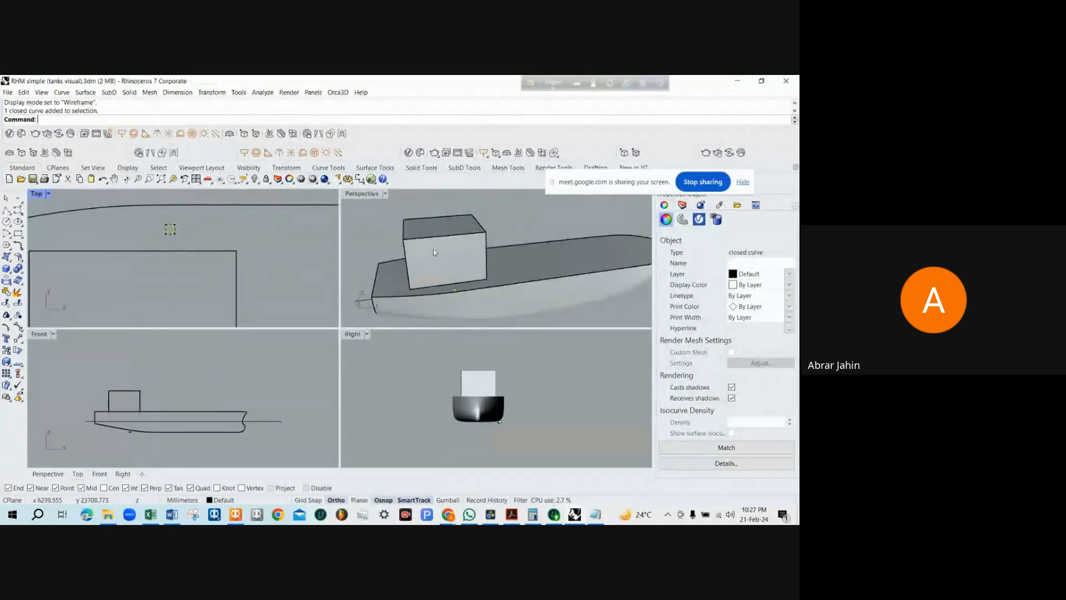
left_click(457, 278)
type("SetPt")
key("Return")
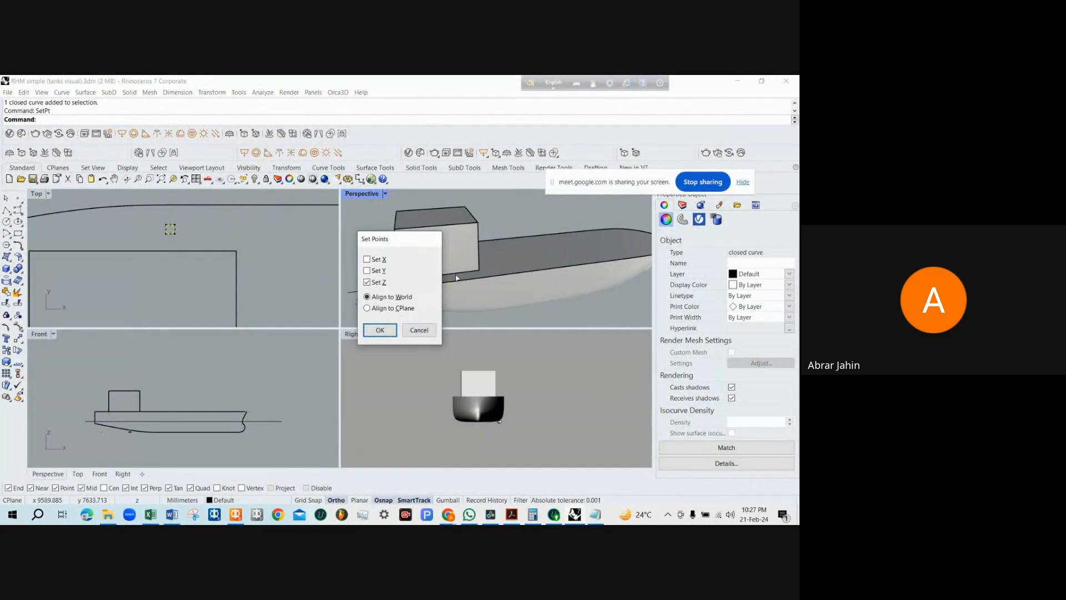
key("Return")
left_click_drag(480, 289, 441, 229)
Extrude the circle upward from the deck by about 2387 mm to form a vent pipe
scroll(453, 227, "up", 5)
type("Extrudecrv")
key("Return")
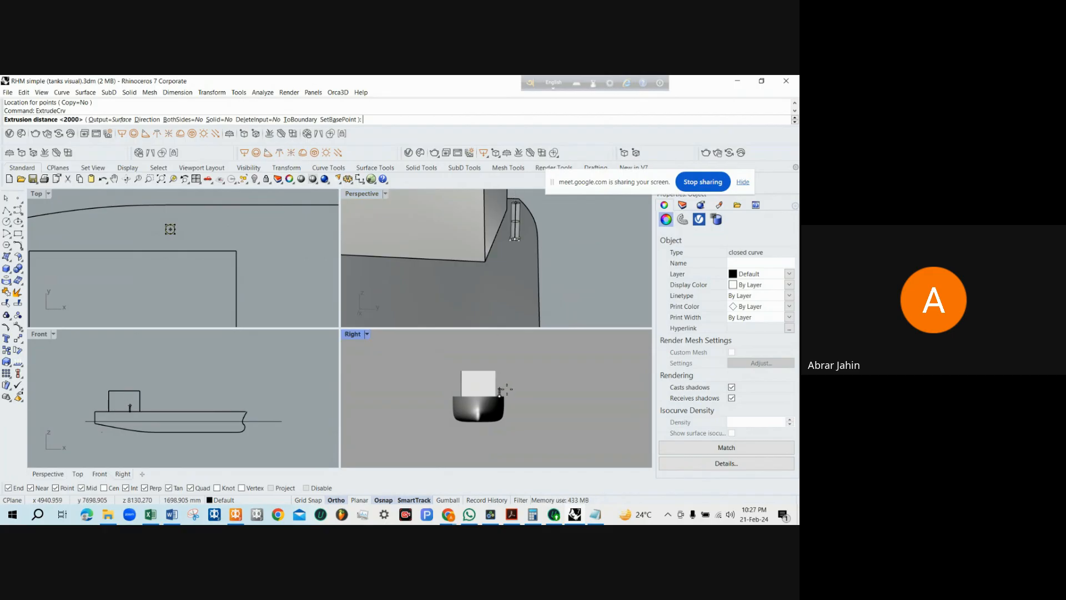
scroll(504, 393, "up", 5)
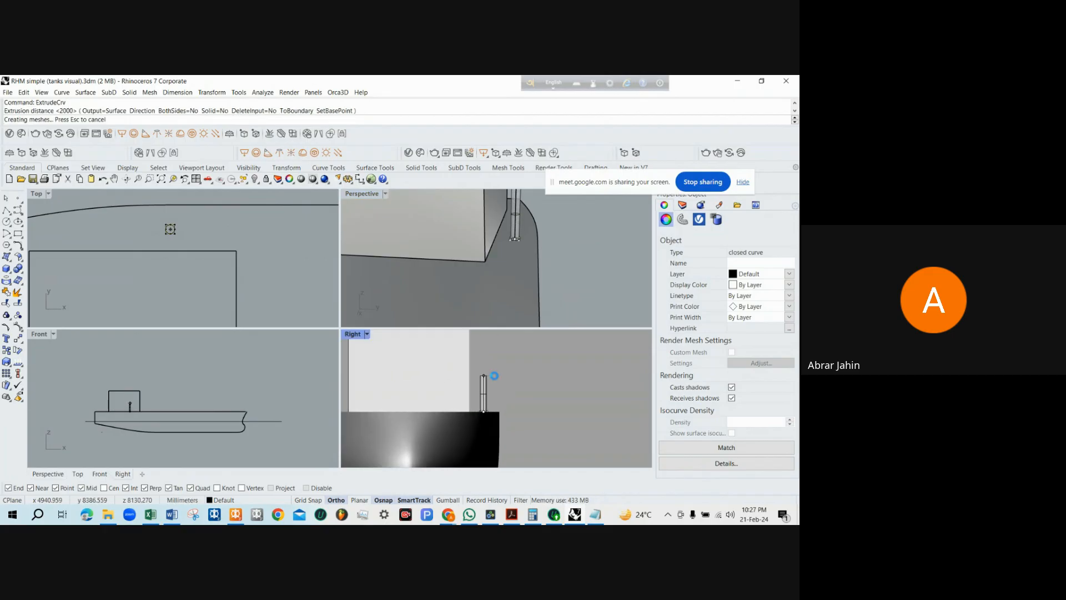
left_click(511, 238)
scroll(500, 240, "down", 5)
scroll(491, 242, "up", 5)
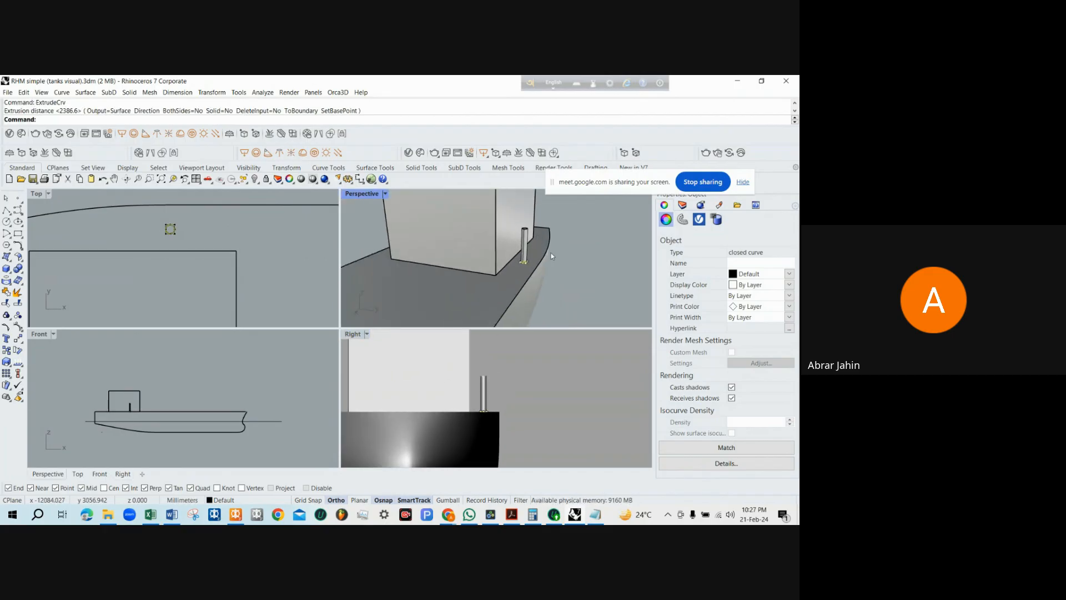
Mirror a copy of the vent pipe across the ship's centreline through 0,0,0 in the Right view
scroll(491, 242, "down", 3)
left_click_drag(533, 278, 501, 247)
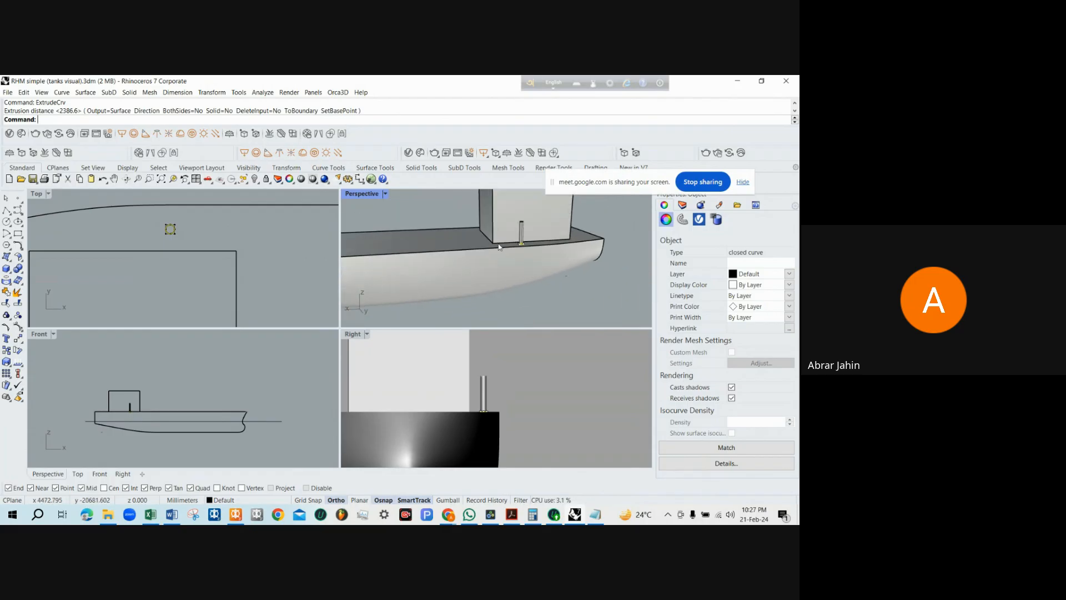
left_click(496, 418)
left_click(483, 396)
type("M")
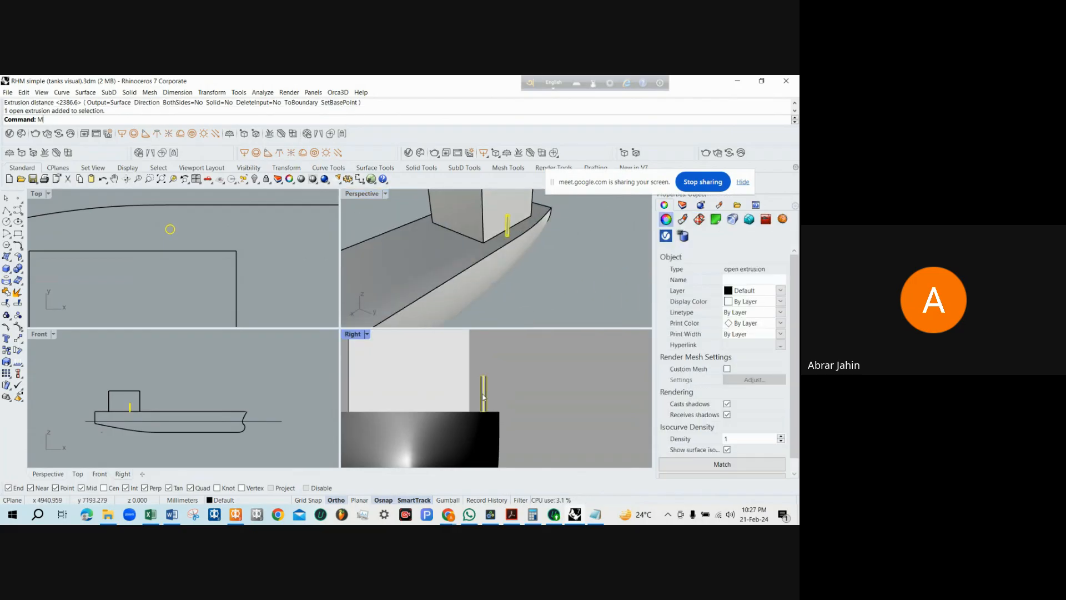
type("irror")
key("Return")
type("0,0,0")
key("Return")
scroll(478, 411, "down", 3)
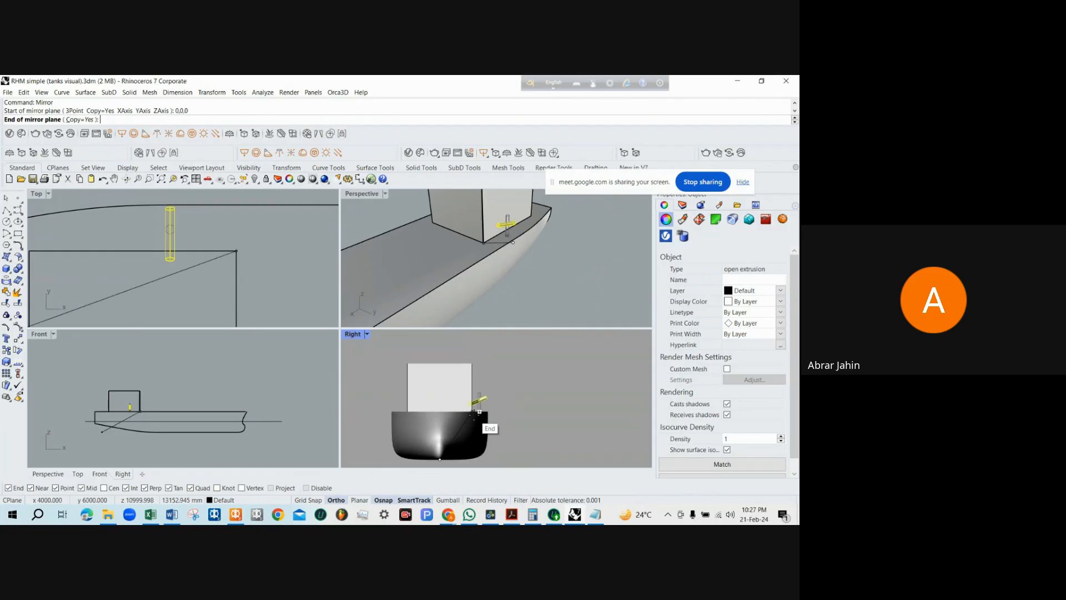
left_click(478, 411)
scroll(479, 411, "down", 3)
left_click(475, 359)
Examine the vent pipe's open top and its base on the deck in the enlarged Perspective view
left_click(376, 198)
double_click(375, 198)
scroll(474, 284, "down", 3)
scroll(468, 304, "up", 5)
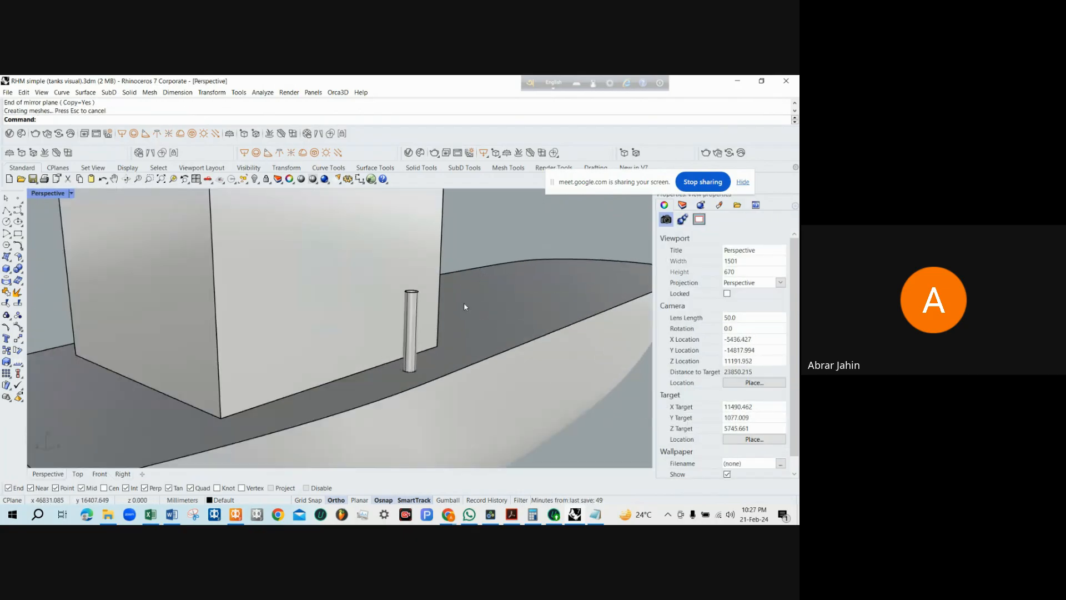
scroll(468, 304, "down", 3)
scroll(466, 303, "up", 5)
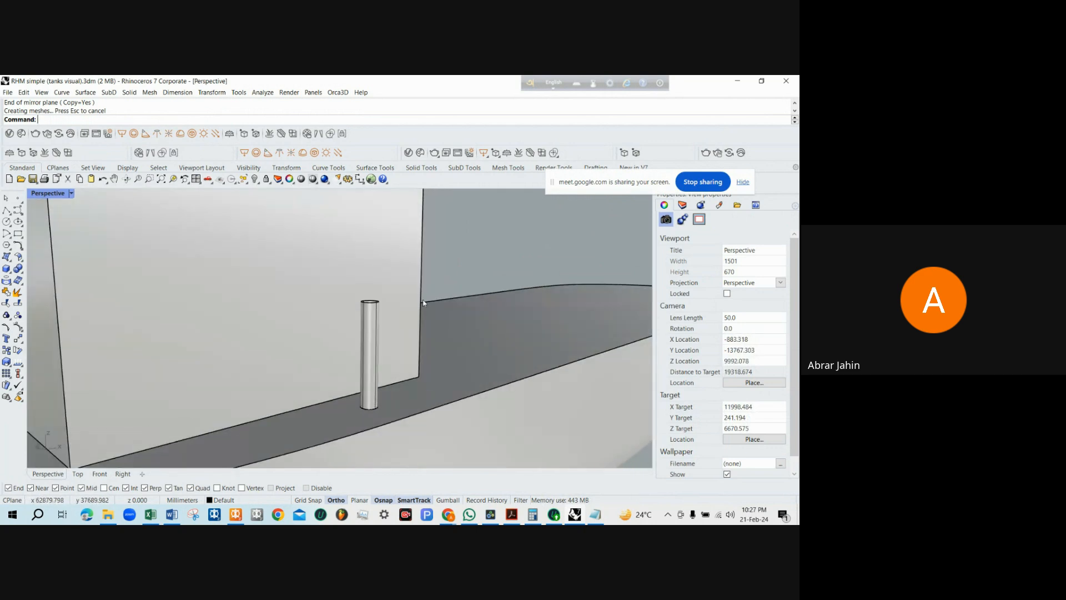
scroll(422, 295, "down", 2)
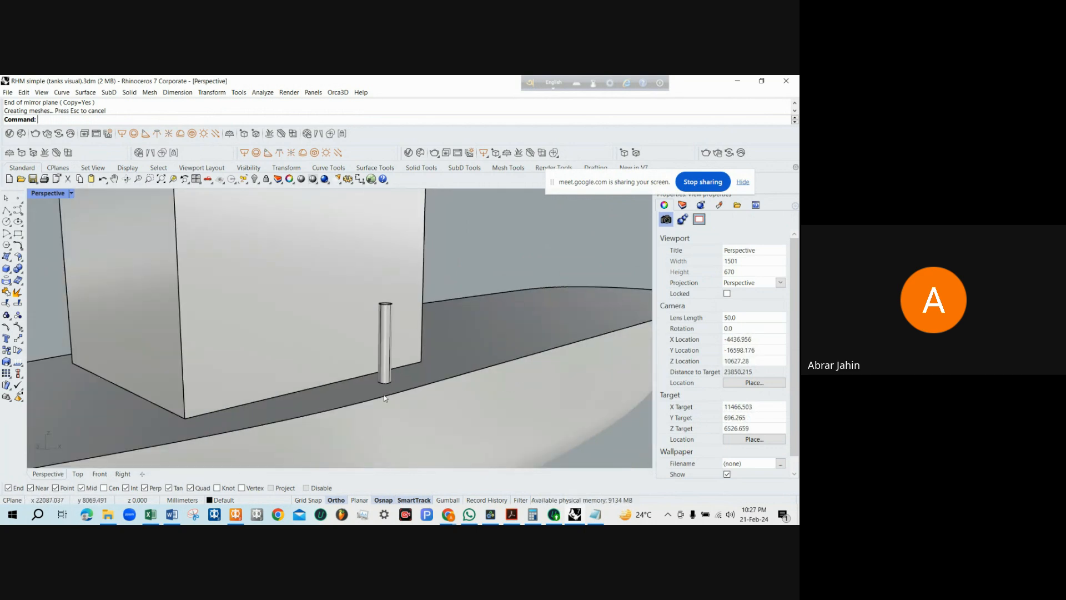
left_click_drag(392, 389, 185, 298)
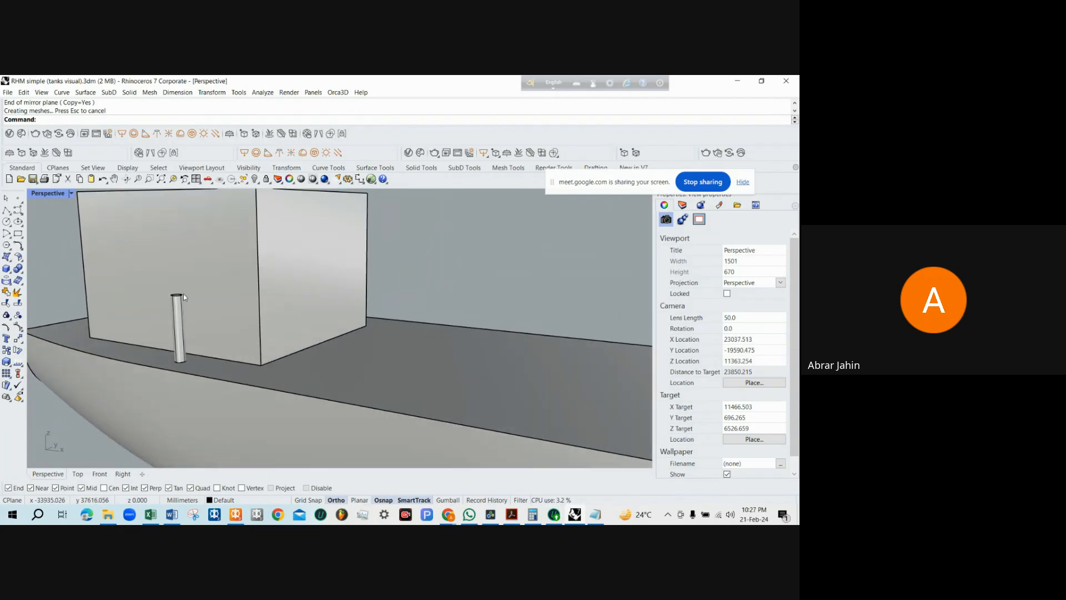
scroll(179, 319, "up", 8)
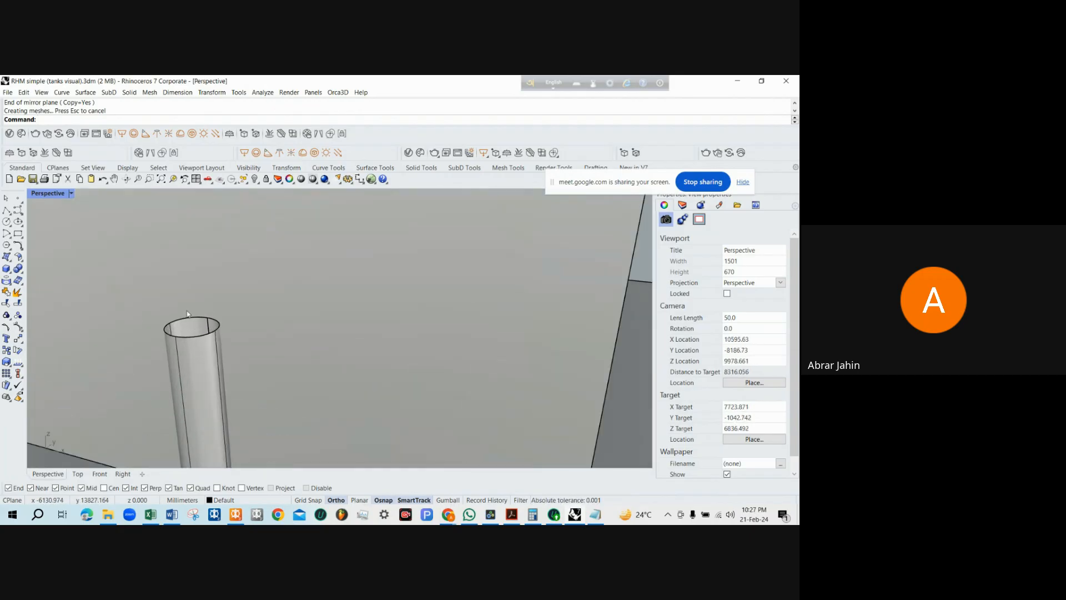
scroll(209, 425, "down", 3)
scroll(209, 425, "up", 4)
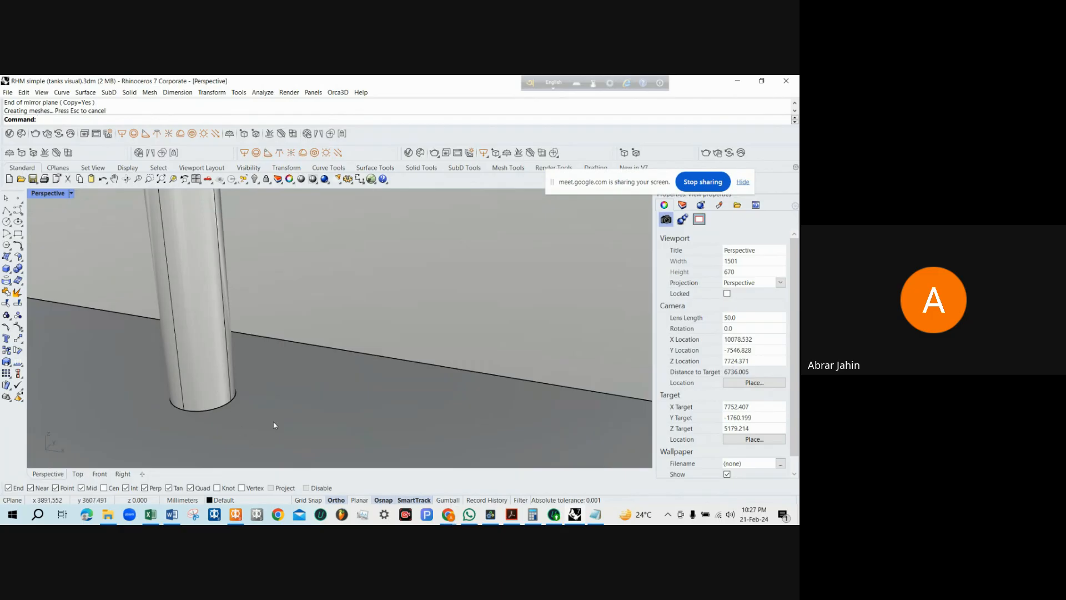
scroll(243, 300, "down", 3)
Place a point at the centre of the vent pipe's top opening using the Cen object snap
left_click_drag(243, 285, 305, 394)
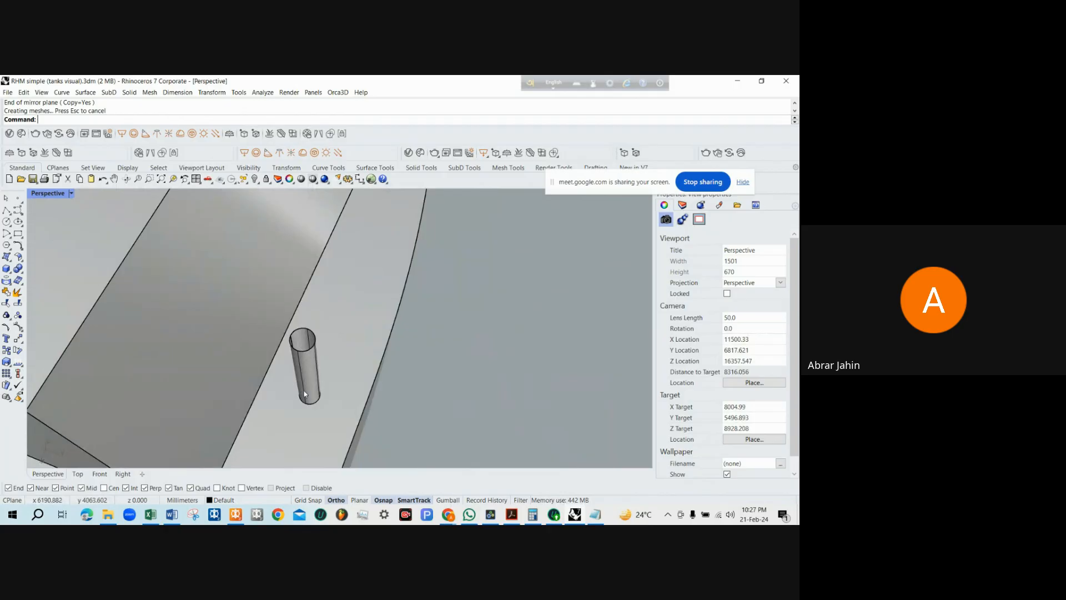
left_click(20, 210)
scroll(322, 357, "up", 1)
scroll(306, 347, "up", 3)
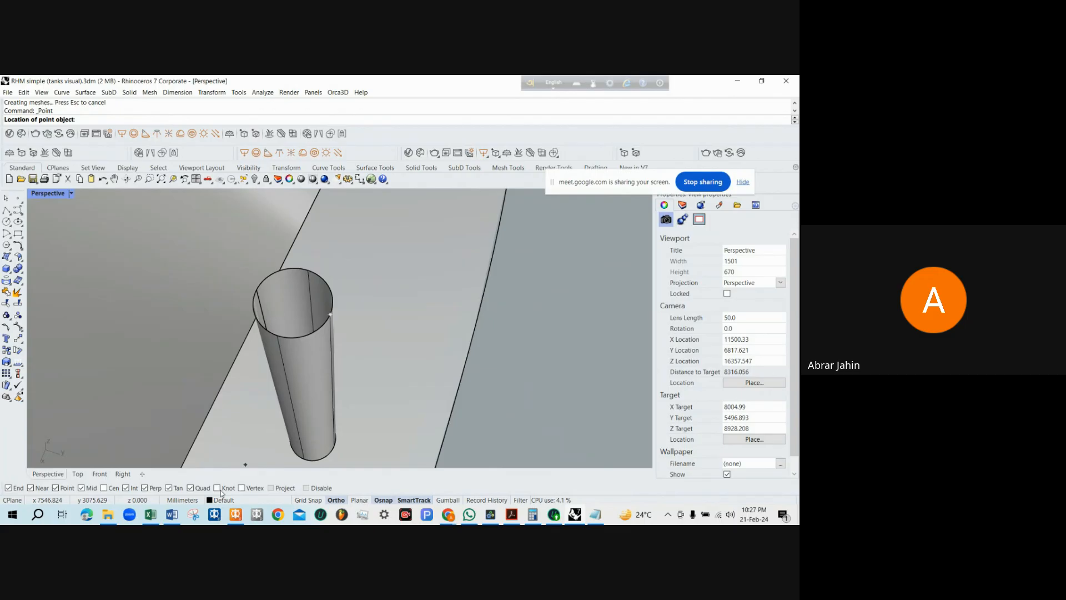
left_click(111, 489)
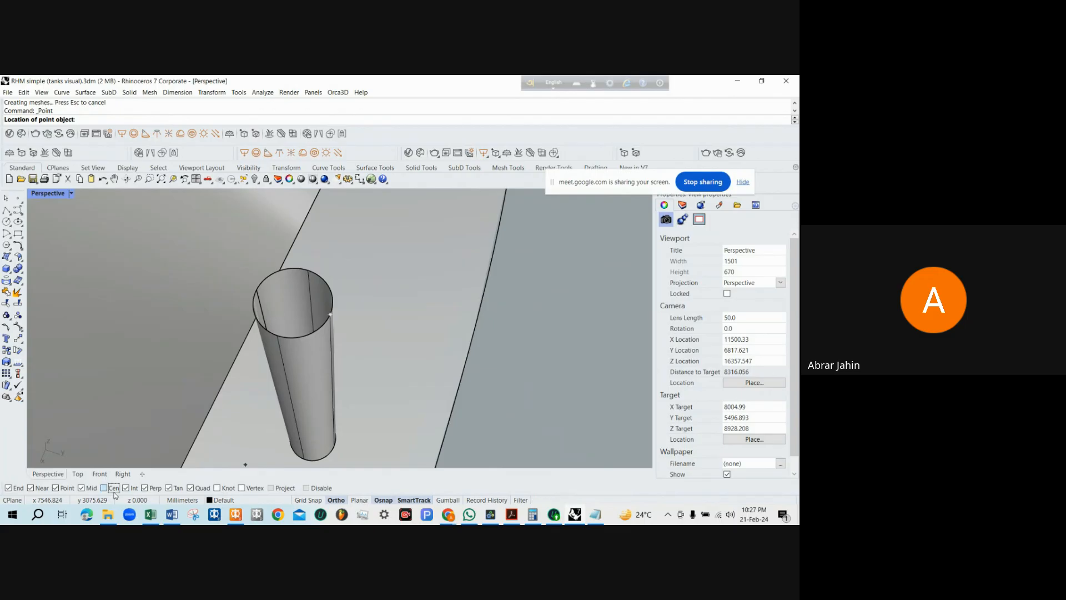
left_click(299, 332)
scroll(335, 336, "down", 3)
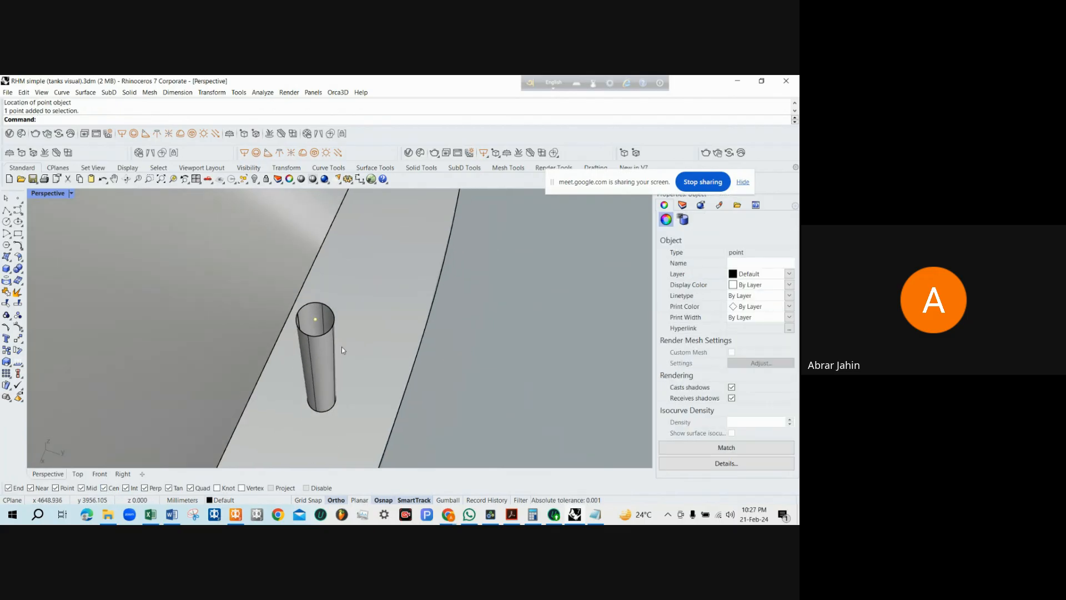
Mirror a copy of the pipe-top point across the ship's centreline, starting the mirror plane at the origin
scroll(291, 299, "down", 6)
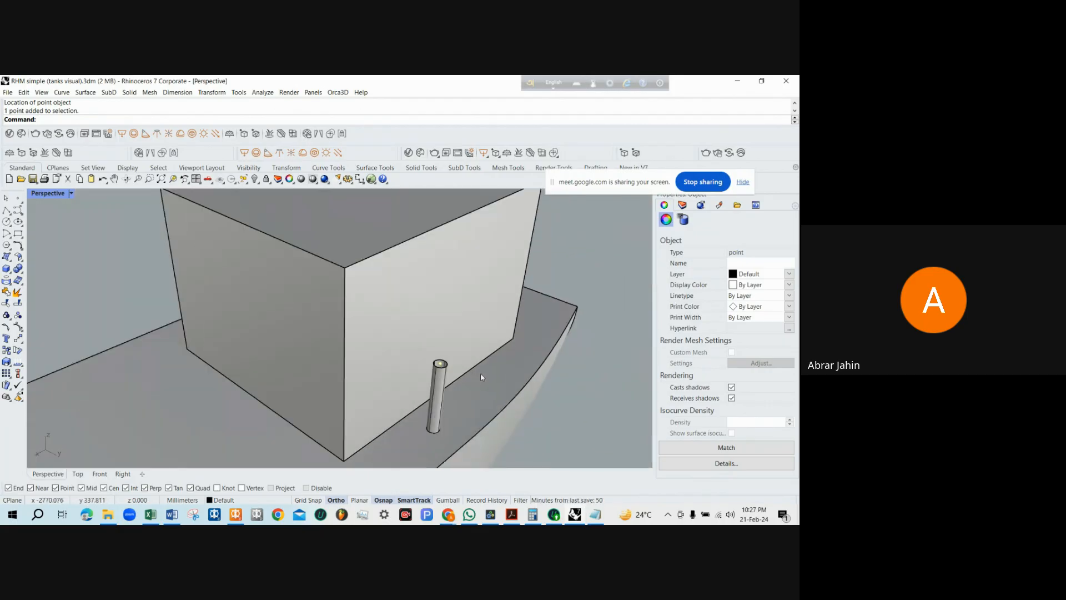
type("mirror")
key("Return")
type("0,0,0")
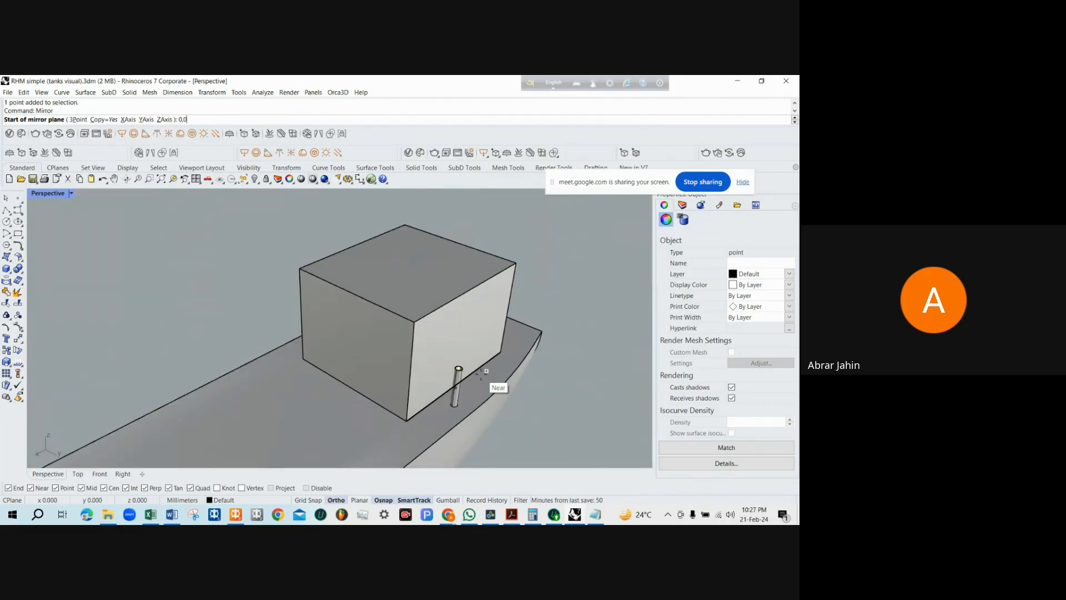
key("Return")
left_click(482, 371)
left_click_drag(507, 317, 356, 334)
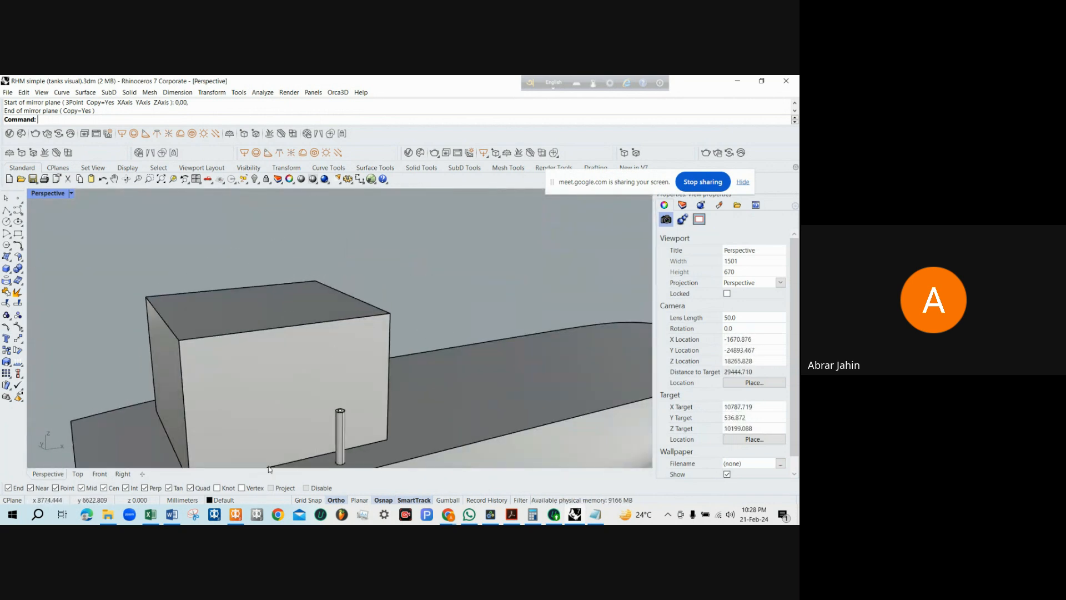
Switch to MAXSURF Stability, view the Loaded departure loadcase and open the Key Points input table
left_click(236, 516)
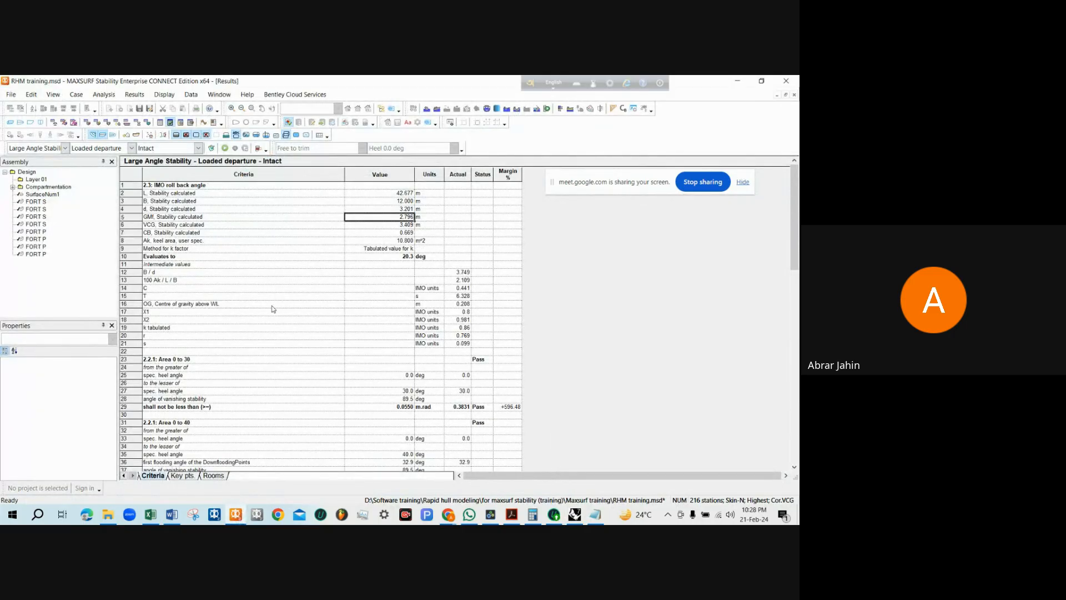
left_click(118, 124)
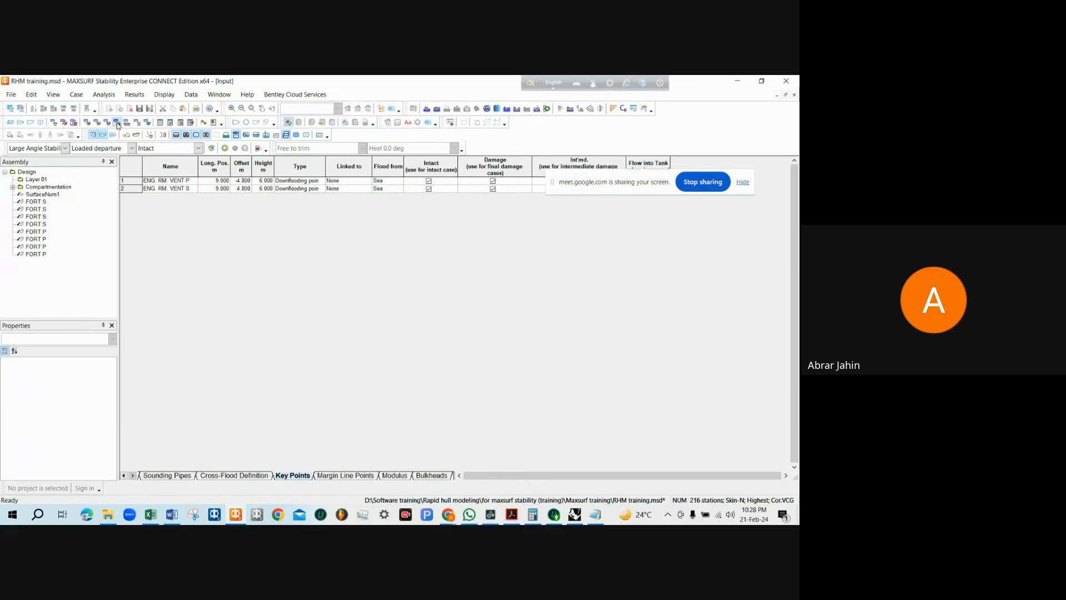
left_click(52, 123)
left_click(218, 95)
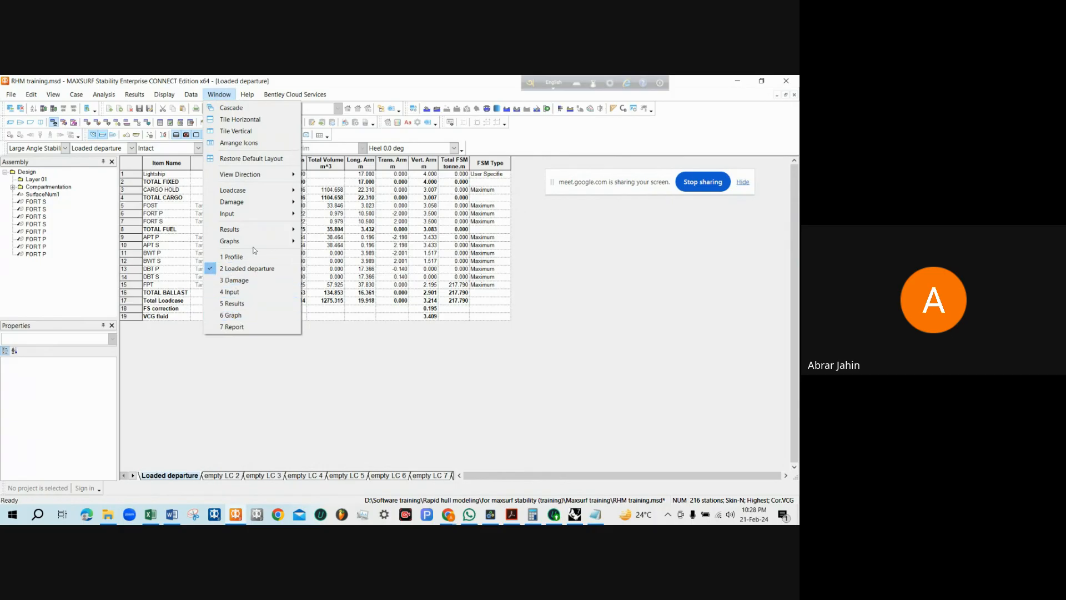
left_click(251, 158)
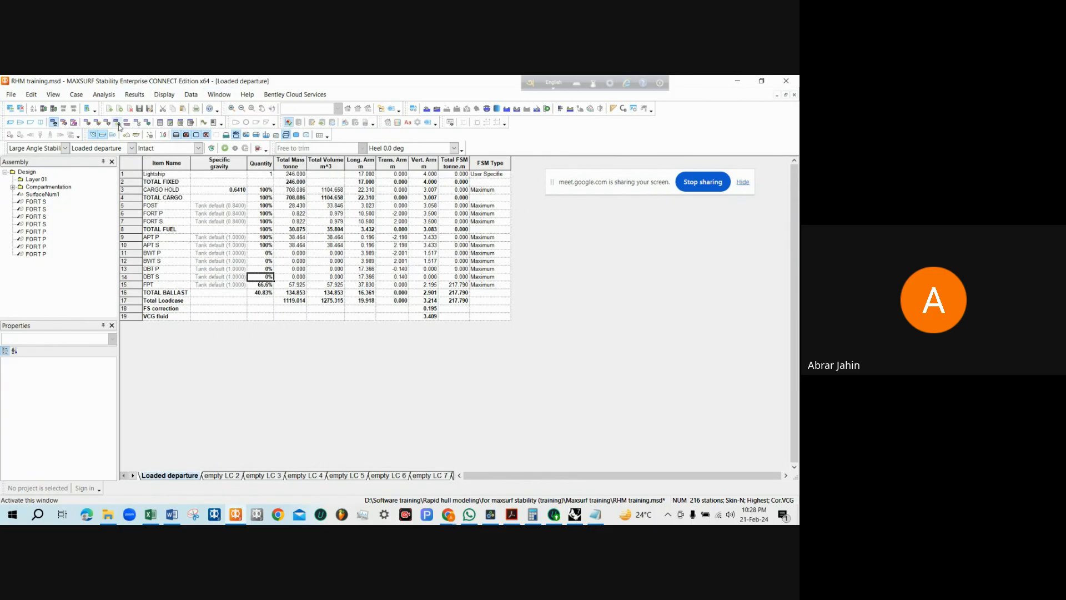
left_click(118, 125)
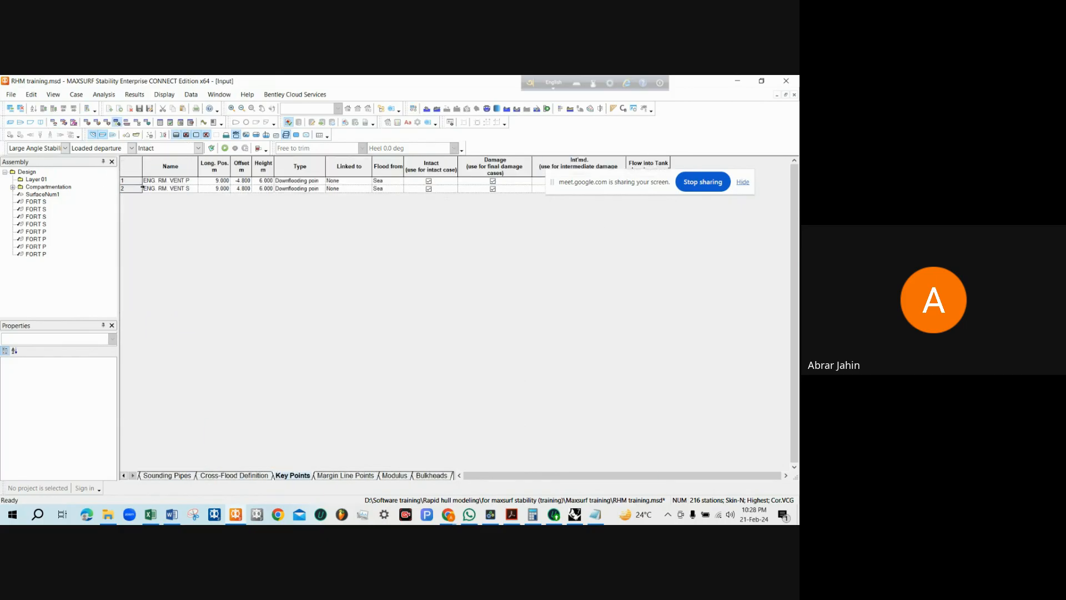
Copy the name, position and type cells of both engine room vent key points into the Excel sheet from cell L13
left_click_drag(153, 182, 314, 191)
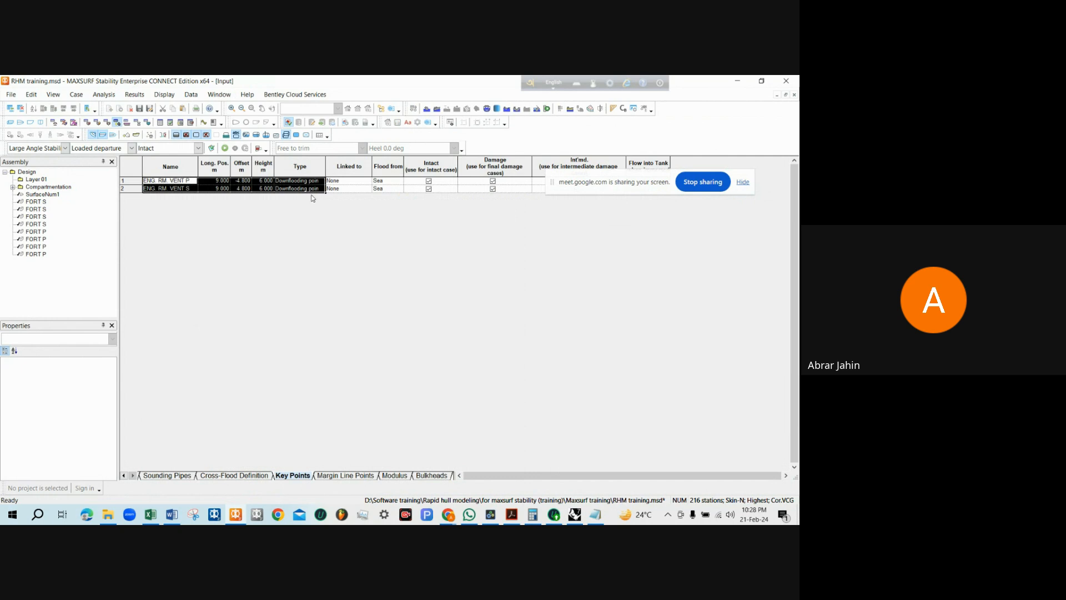
left_click(150, 514)
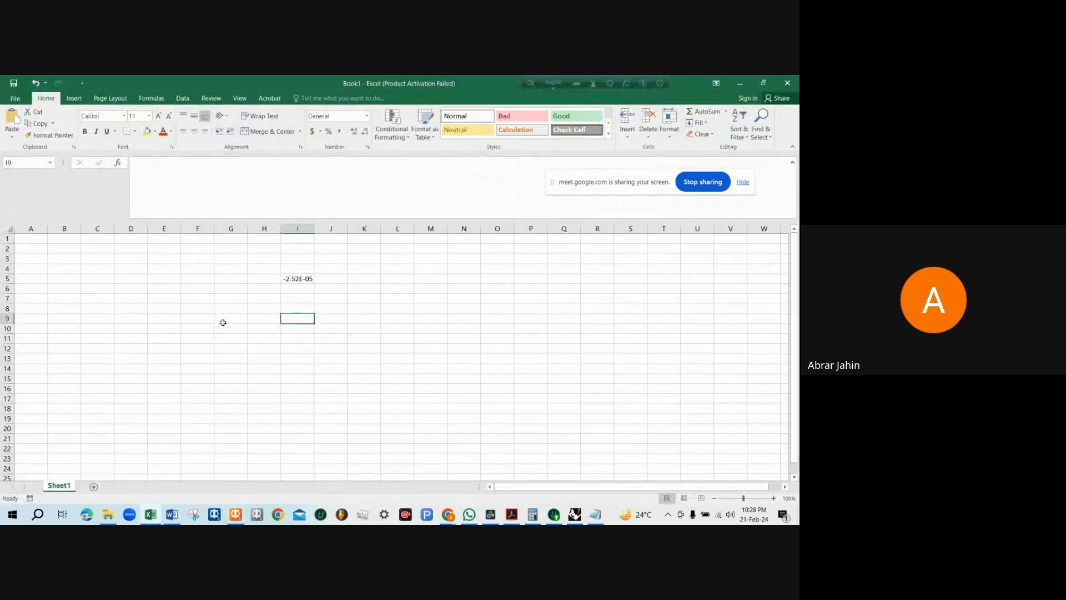
left_click(396, 358)
type("ENG. RM.\t9\t-4.8\t6\tDownflooding point ENG. RM.\t9\t4.8\t6\tDownflooding point")
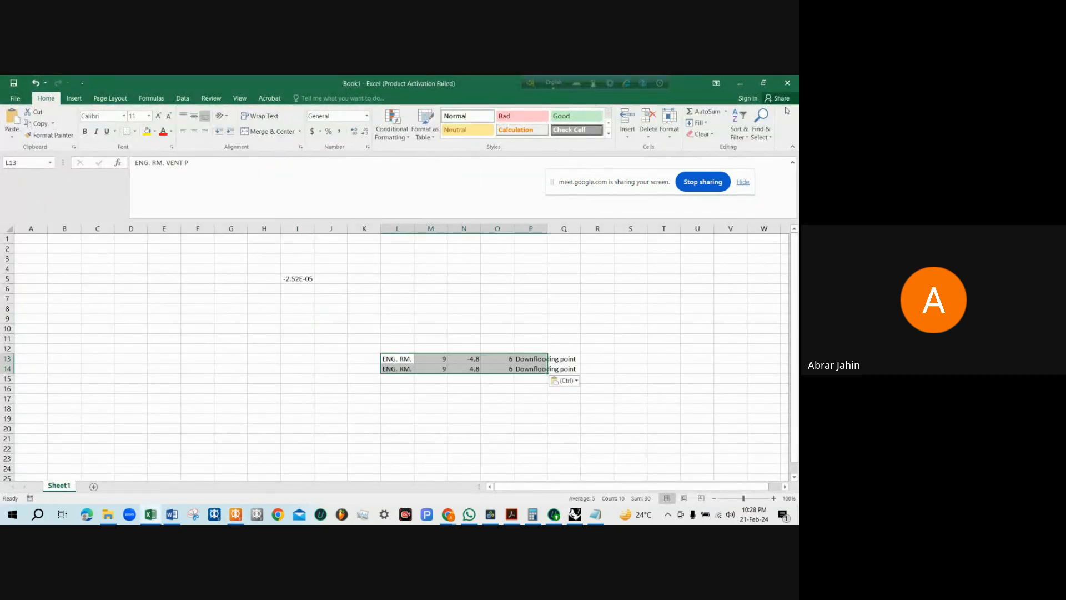
left_click(739, 83)
Delete both engine room vent rows from the Key Points table in MAXSURF Stability
left_click(205, 189)
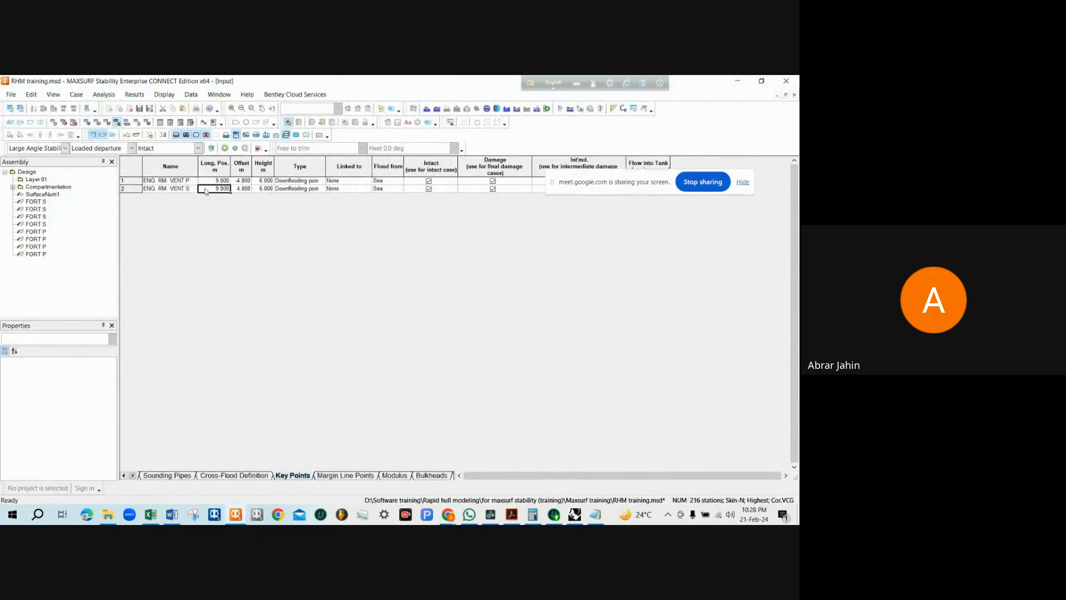
left_click(122, 181)
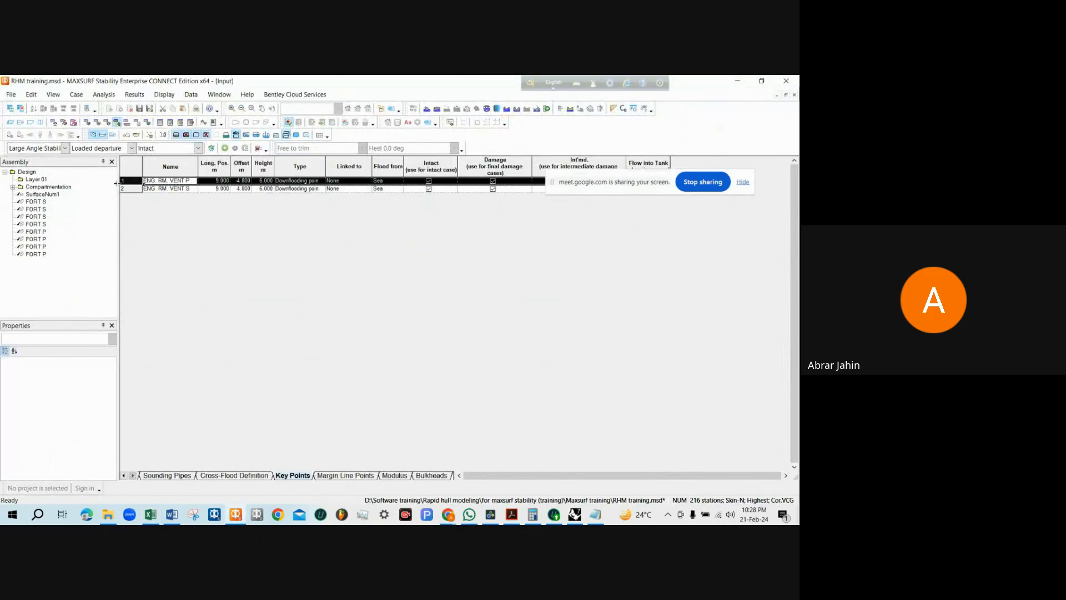
left_click(123, 189, "shift")
left_click(20, 108)
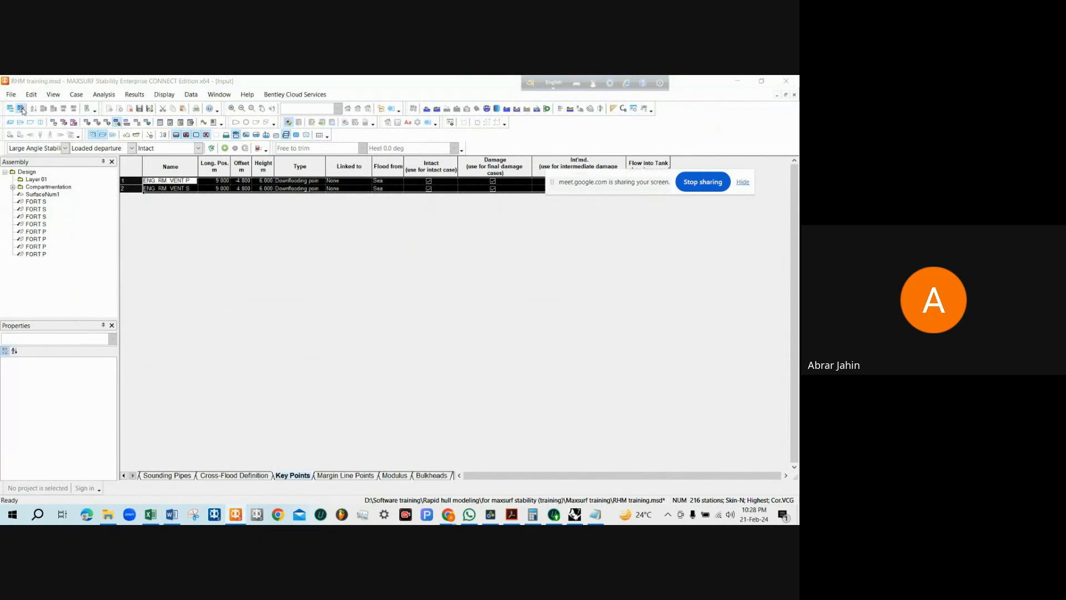
left_click(423, 317)
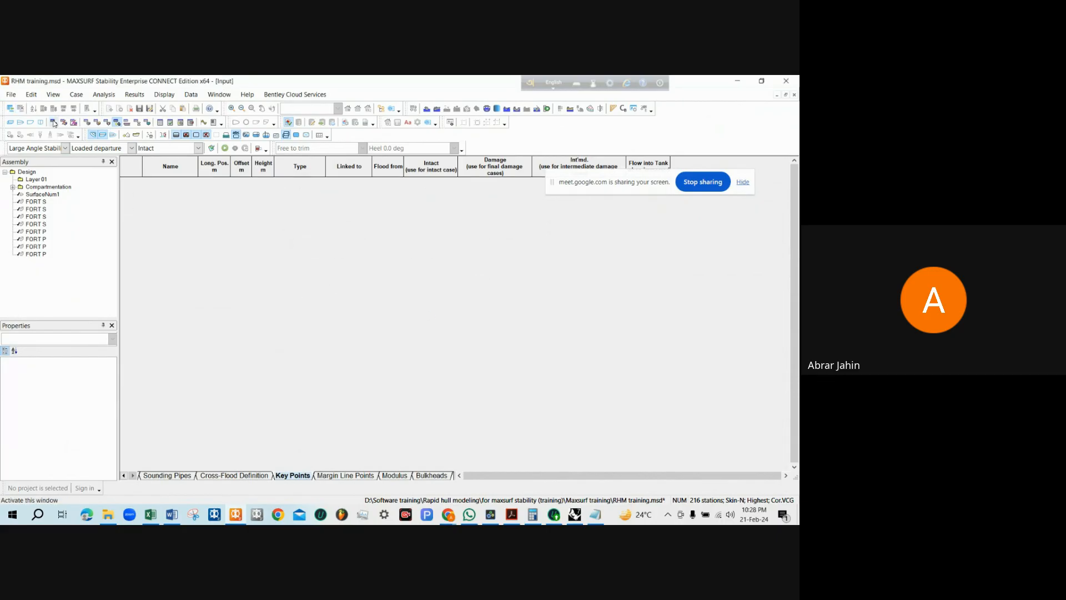
Add a new key point and name it ENG. RM. VENT. (P)
left_click(115, 123)
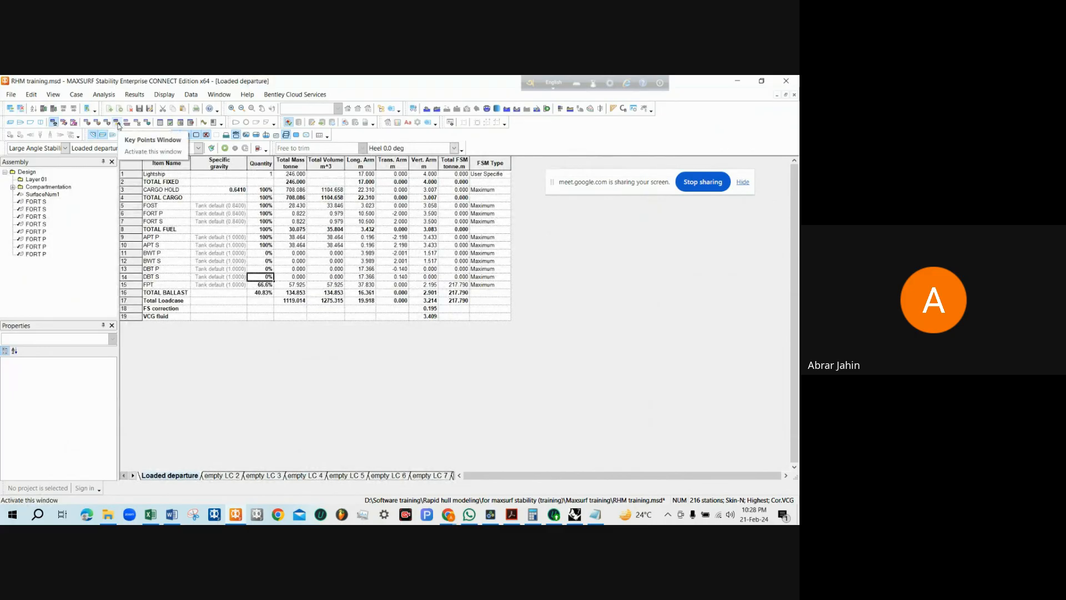
left_click(117, 123)
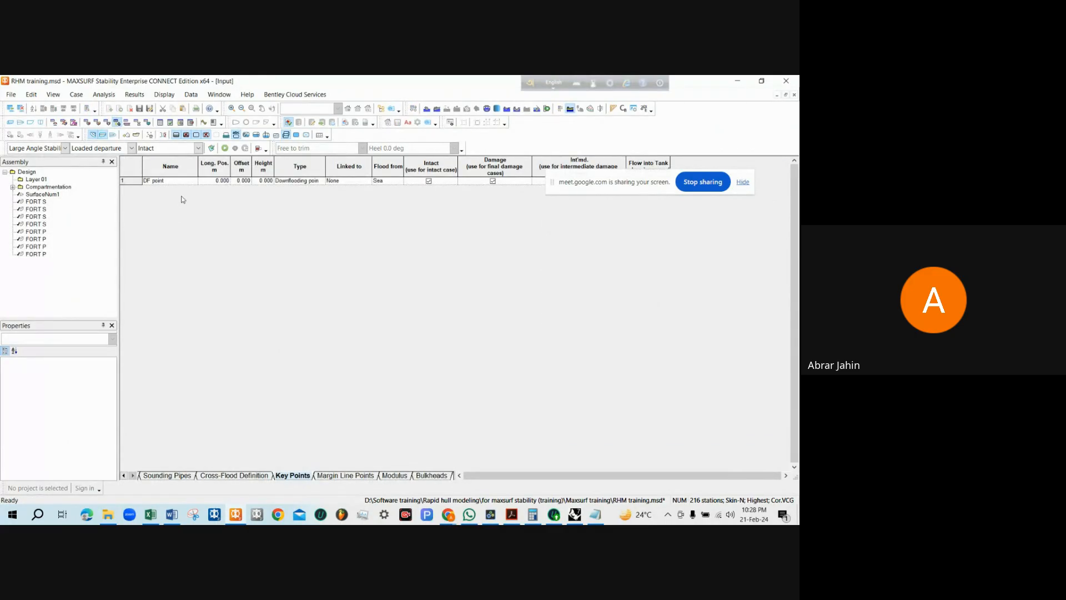
left_click(184, 184)
type("ENG. RM. VENT. (P")
Review the type options of the new vent key point and keep it as a Downflooding point
left_click(294, 181)
left_click(322, 181)
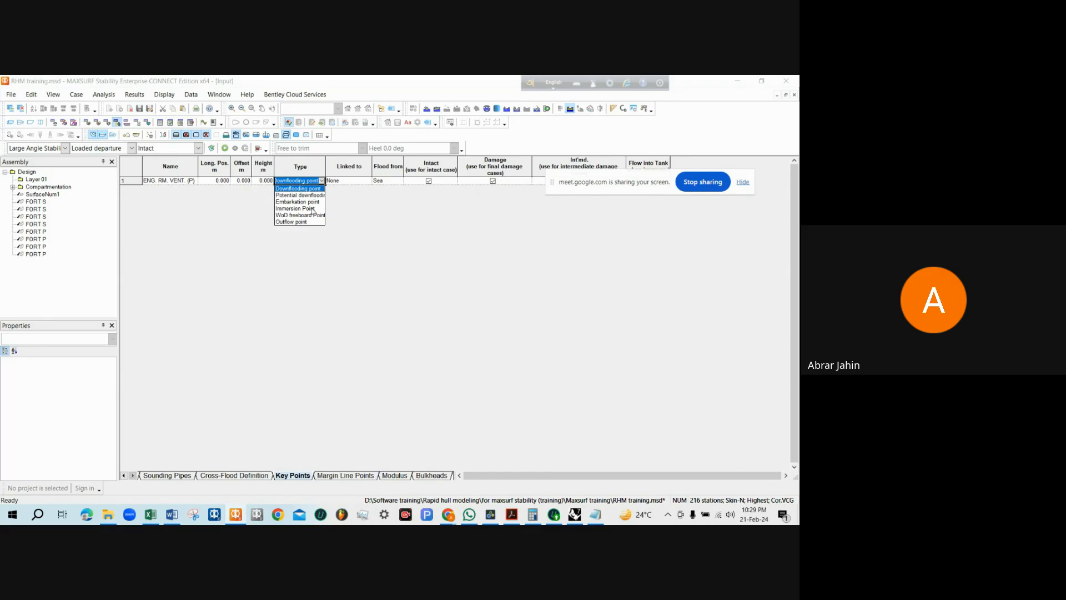
left_click(303, 182)
left_click(337, 181)
left_click(316, 183)
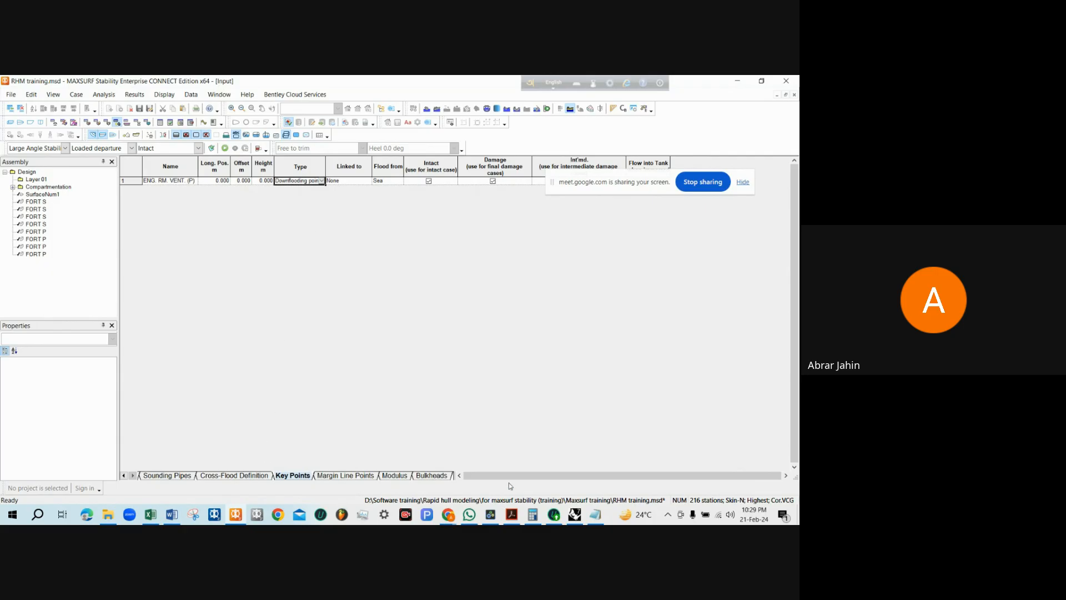
Switch to Rhino and examine the top of the vent pipe in the Front view
key("alt+Tab")
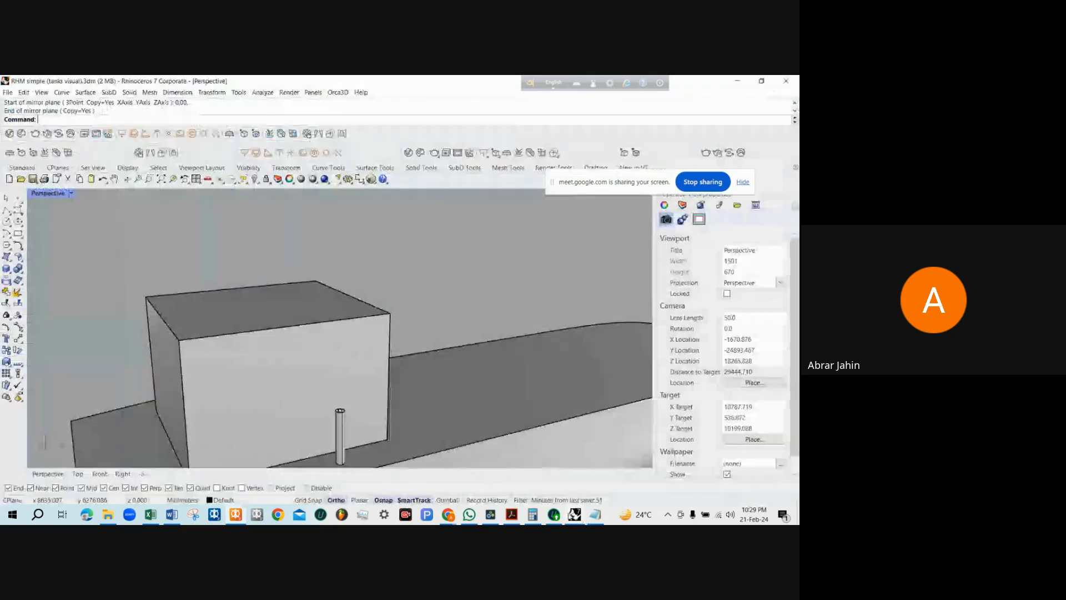
scroll(125, 405, "up", 10)
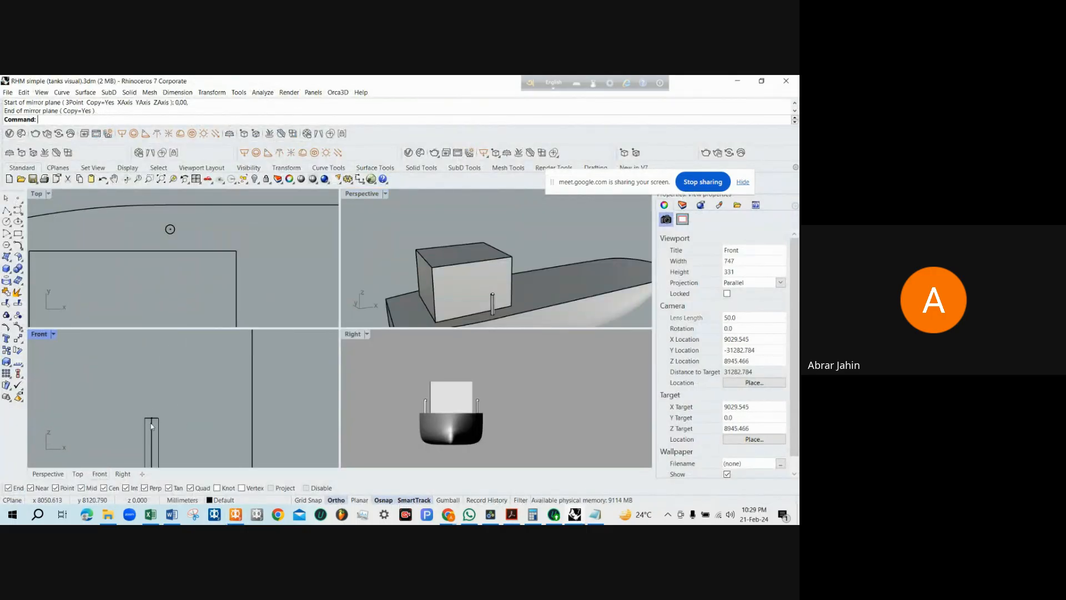
scroll(156, 398, "down", 2)
scroll(179, 408, "up", 1)
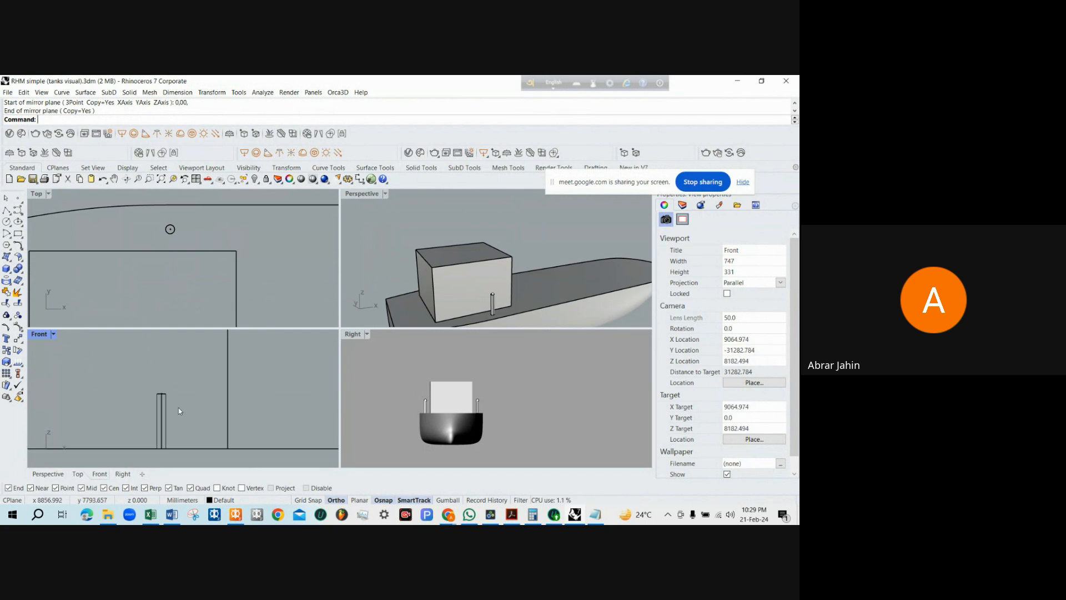
Check the position fields of the new vent key point in MAXSURF Stability and return to Rhino
left_click(738, 81)
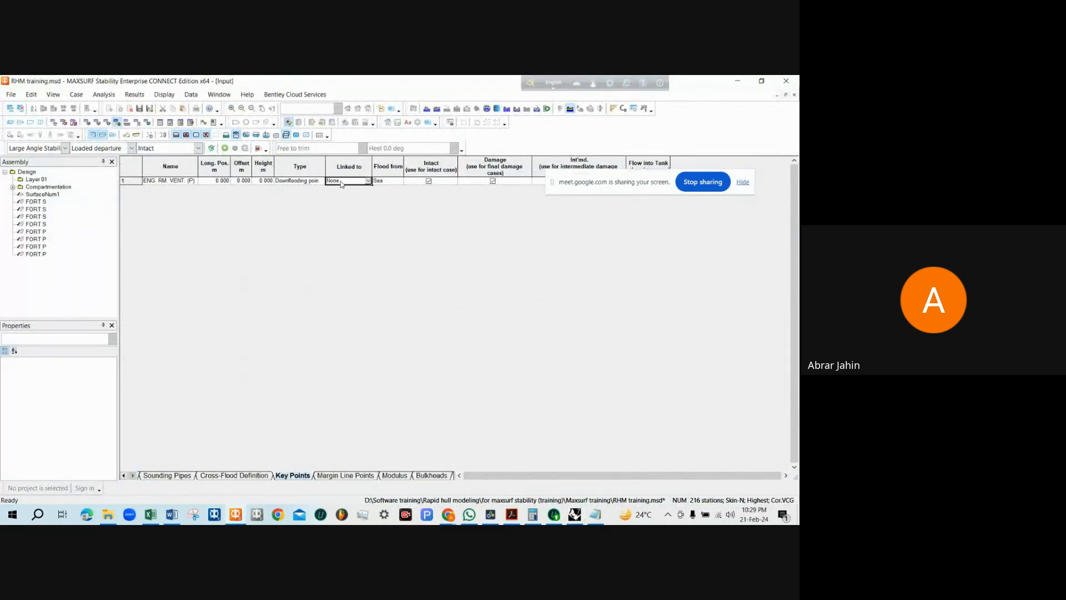
key("Left")
key("Left")
key("Left")
left_click(738, 81)
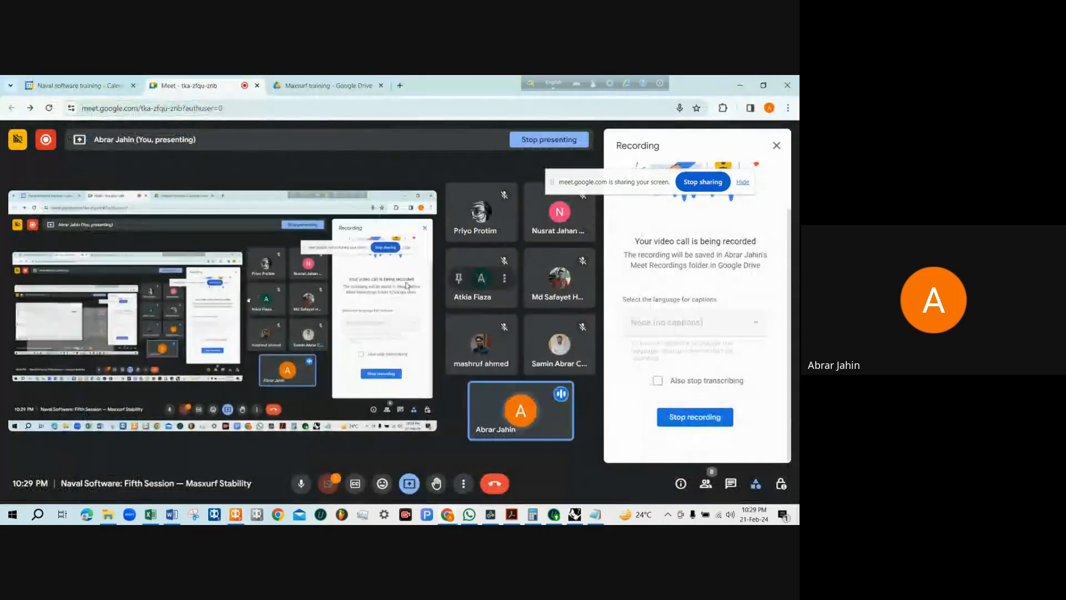
left_click(741, 83)
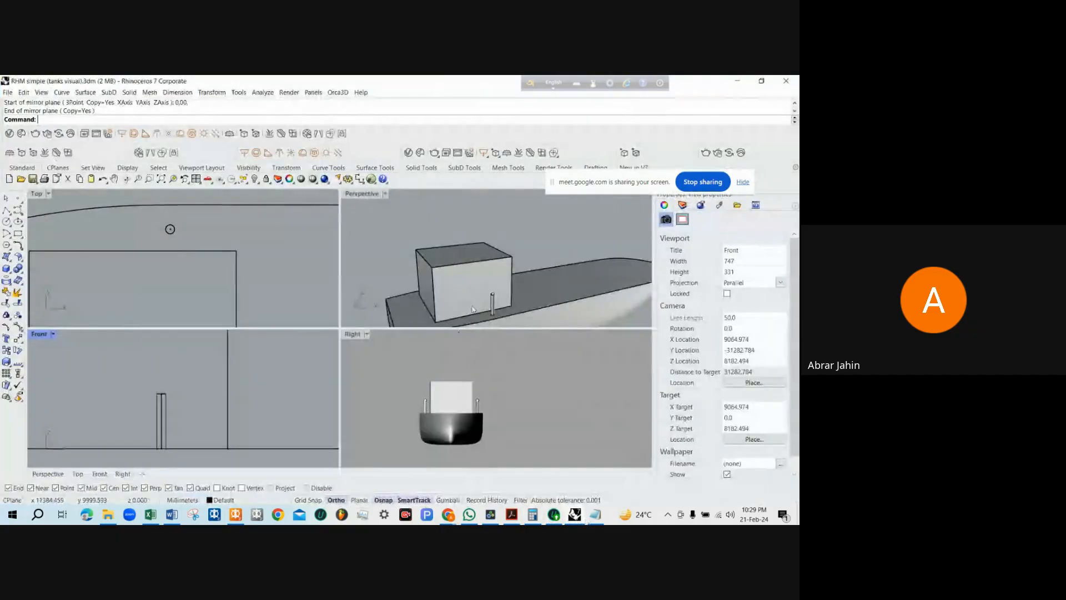
Select the pipe-top point on the positive-Y side and copy its coordinates from its object description
left_click_drag(472, 309, 554, 282)
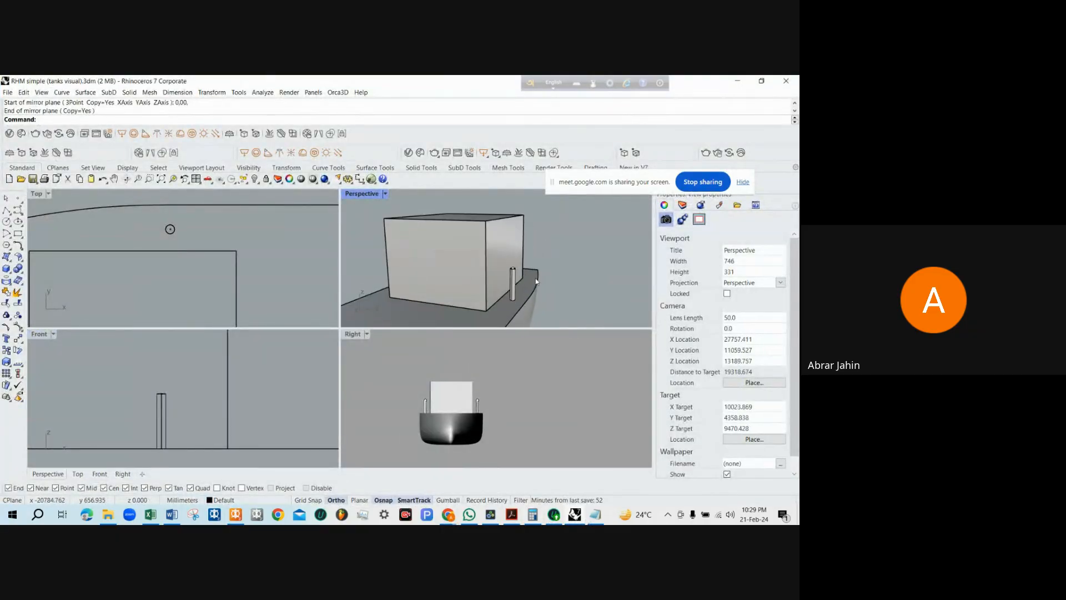
scroll(554, 281, "up", 5)
left_click(497, 261)
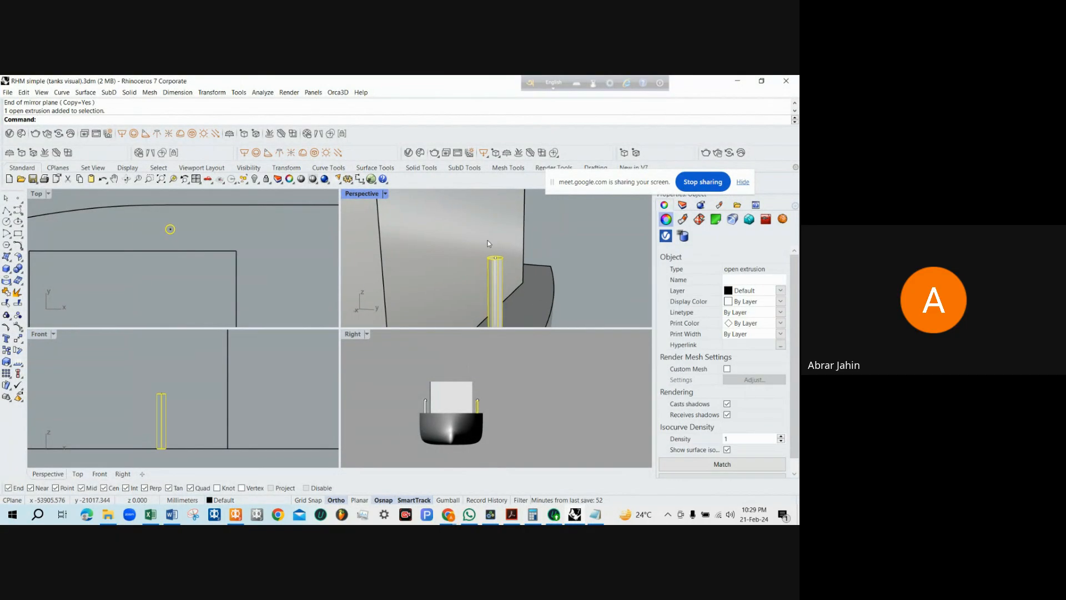
left_click(494, 389)
scroll(495, 392, "up", 3)
left_click(508, 397)
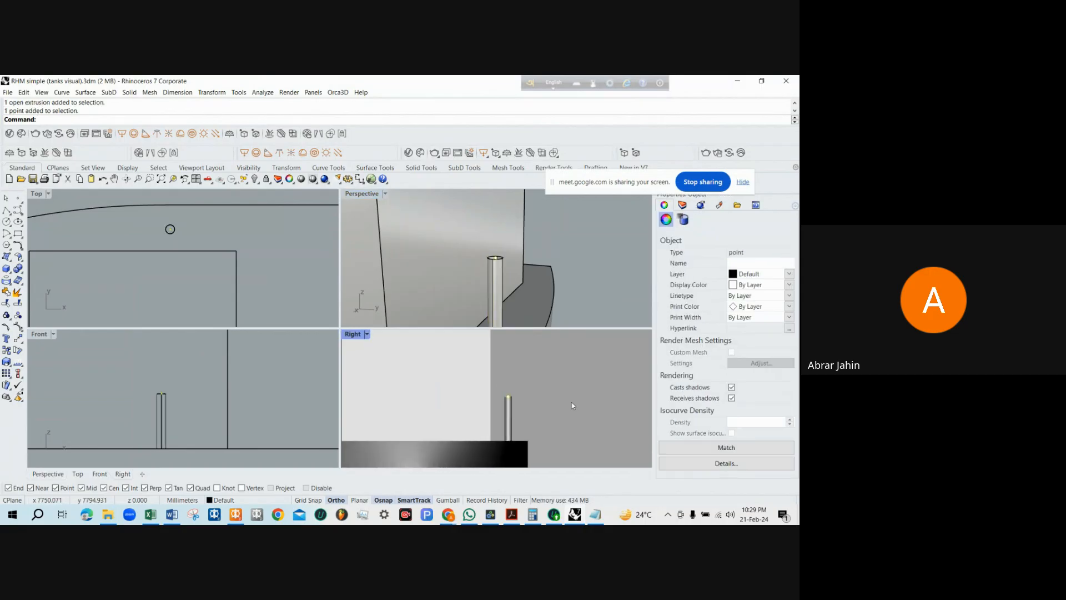
left_click(704, 463)
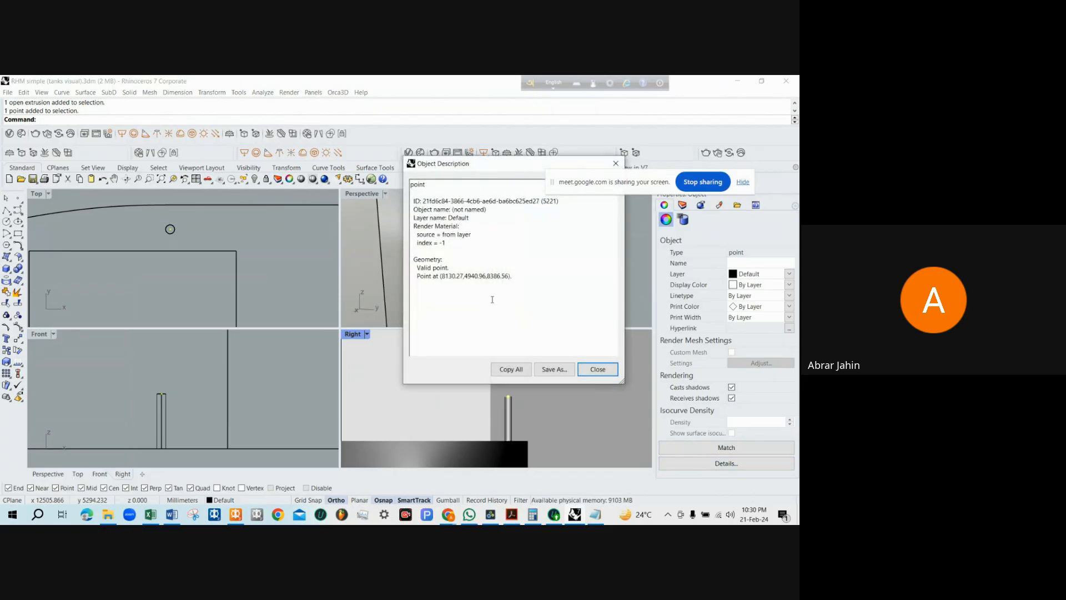
left_click_drag(441, 277, 508, 279)
key("ctrl+c")
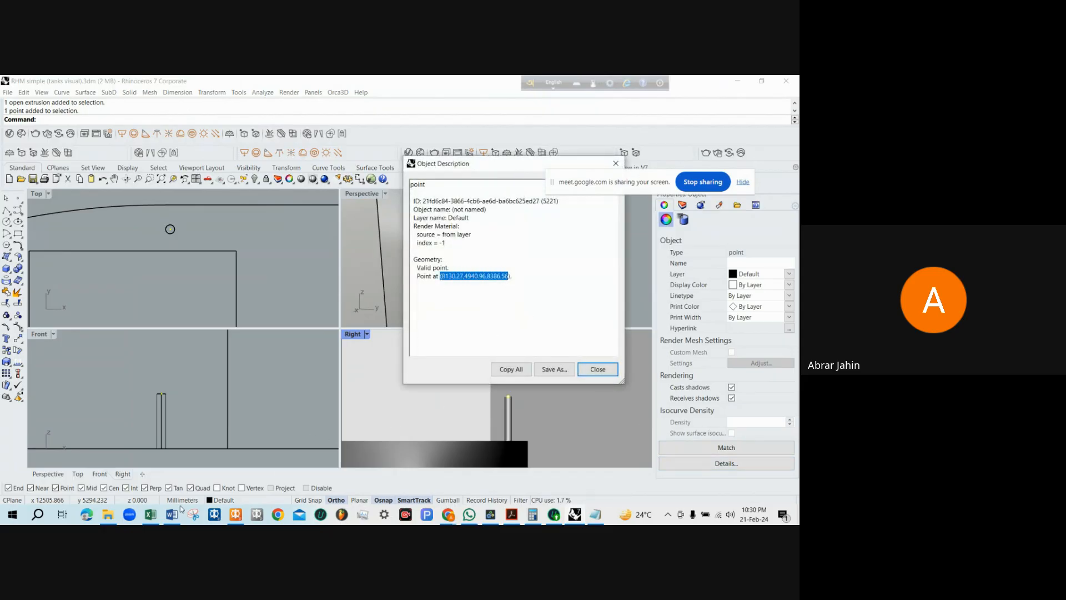
key("Escape")
Examine both vent pipes and their top points in the Right and Perspective views
scroll(532, 261, "up", 3)
scroll(531, 267, "up", 2)
scroll(562, 415, "down", 6)
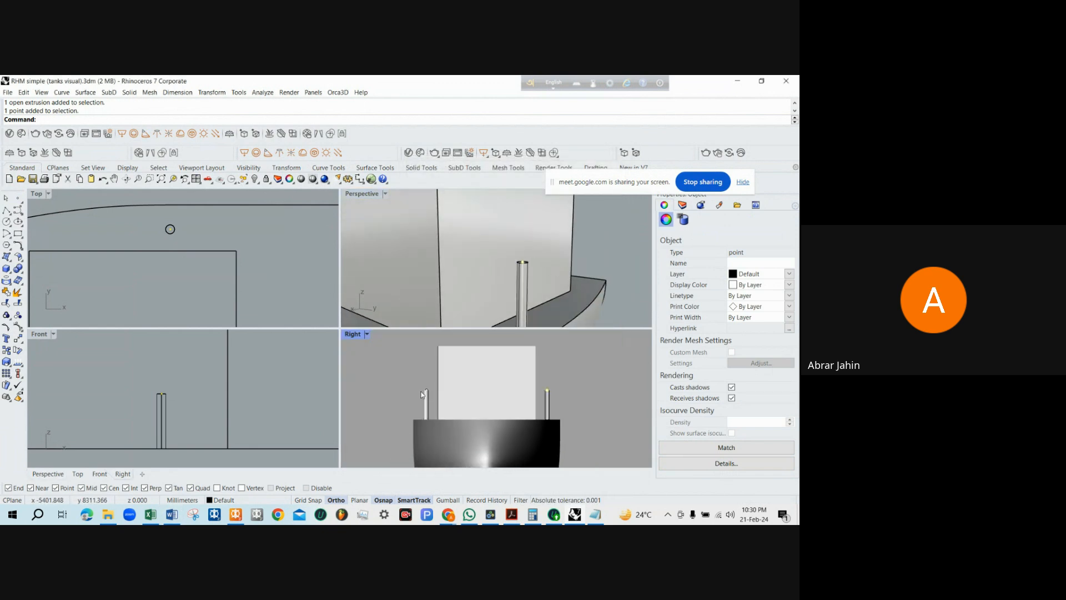
scroll(561, 354, "up", 2)
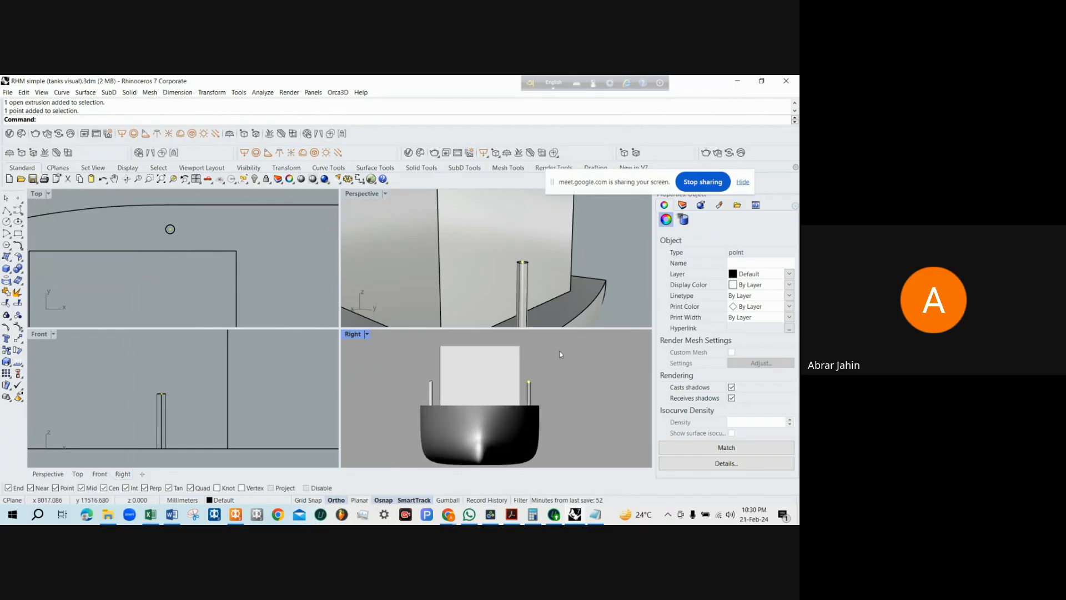
scroll(541, 372, "down", 2)
scroll(555, 265, "up", 3)
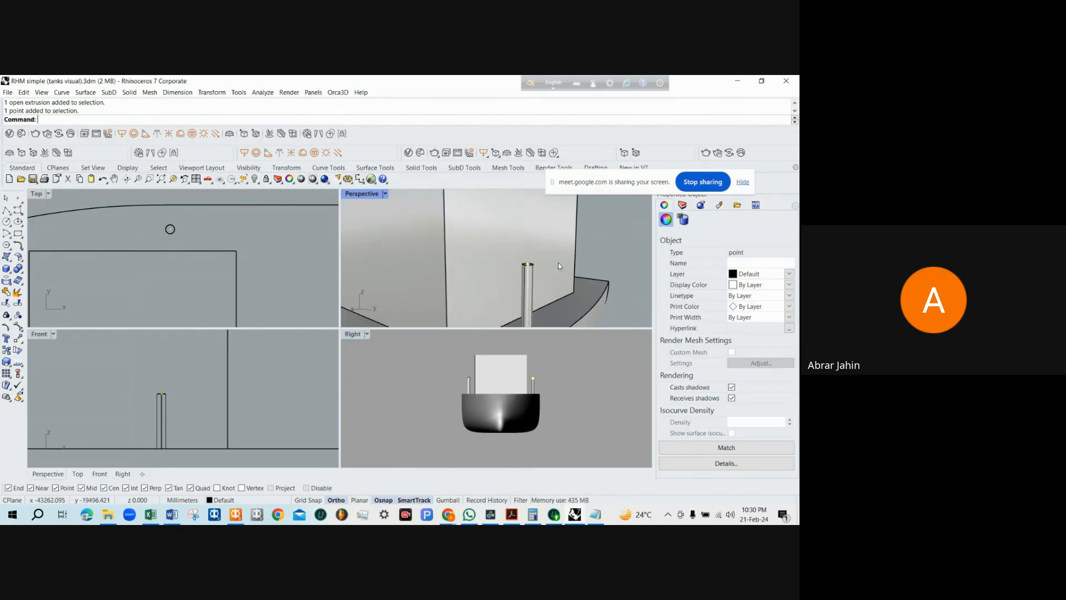
scroll(521, 258, "down", 3)
scroll(417, 383, "up", 3)
scroll(417, 383, "down", 1)
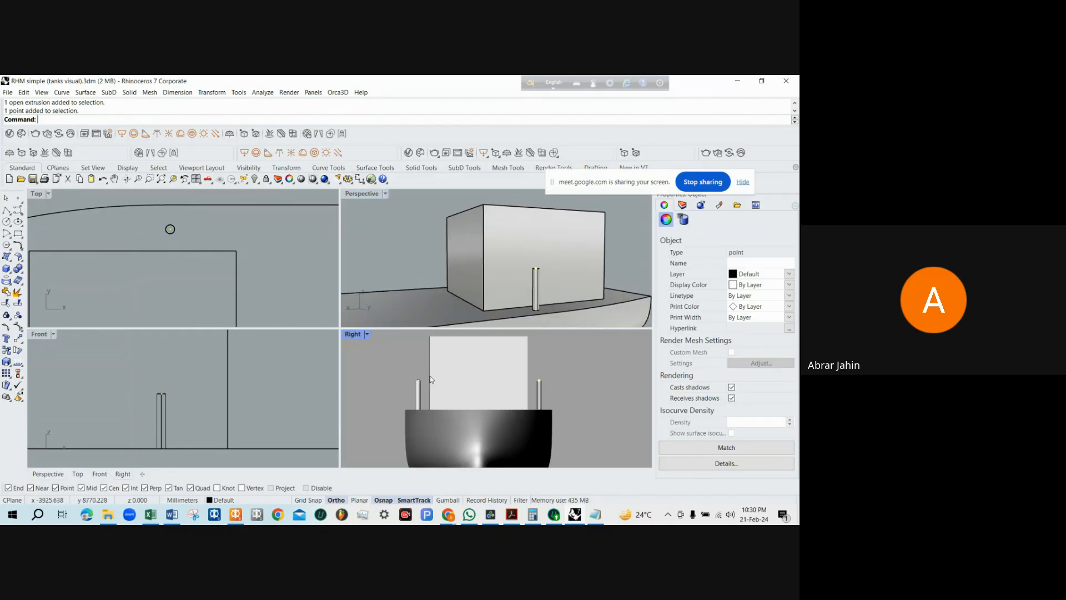
Try moving both pipe-top points vertically down inside the vent pipes in the Right view, and undo the move
left_click_drag(413, 384, 415, 385)
type("m")
key("Return")
left_click(596, 368)
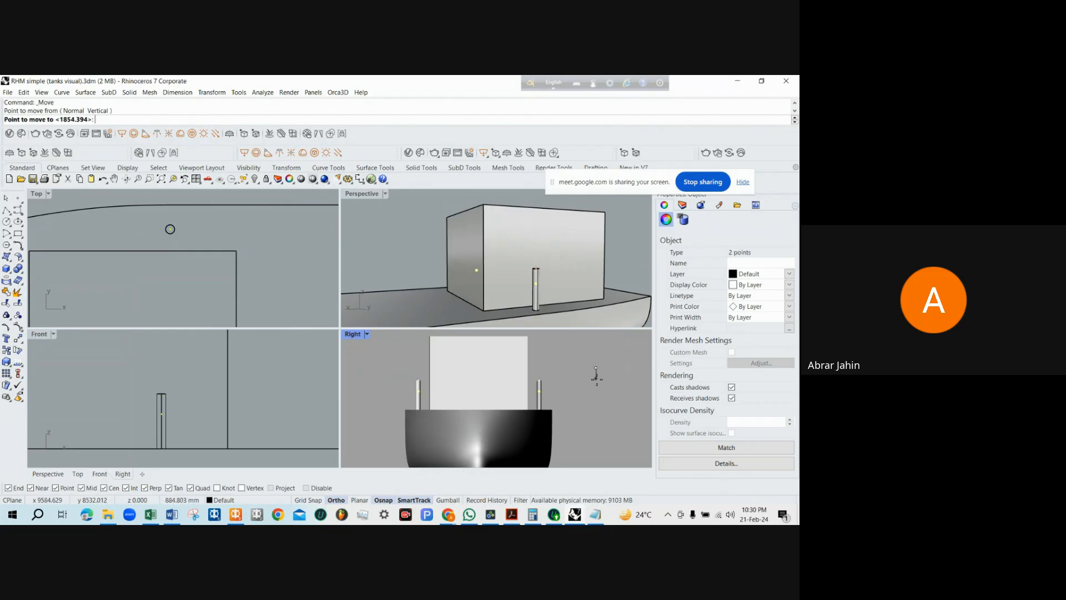
left_click(597, 383)
scroll(527, 389, "up", 3)
left_click_drag(513, 353, 556, 421)
scroll(548, 374, "down", 2)
key("ctrl+z")
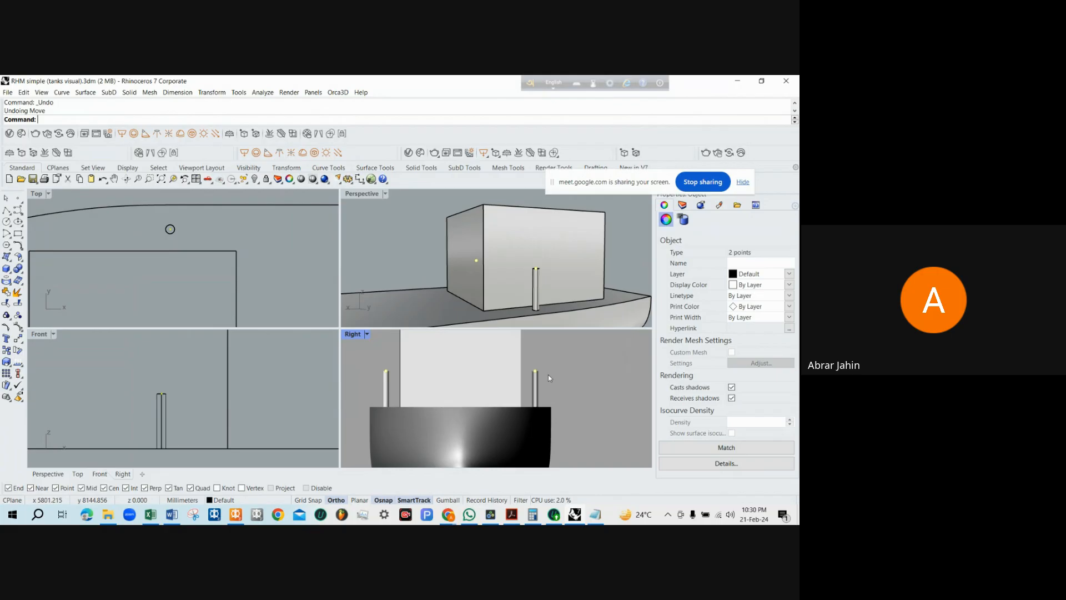
Select only the pipe-top point on the positive-Y side and open its object description to read its coordinates
scroll(525, 357, "up", 2)
left_click_drag(525, 360, 560, 408)
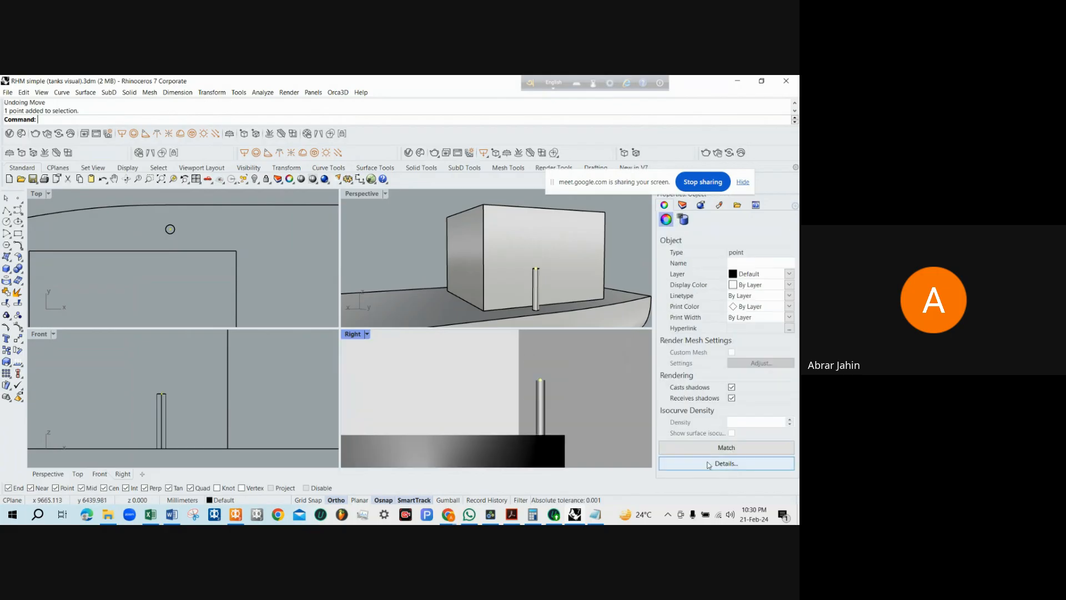
left_click(711, 463)
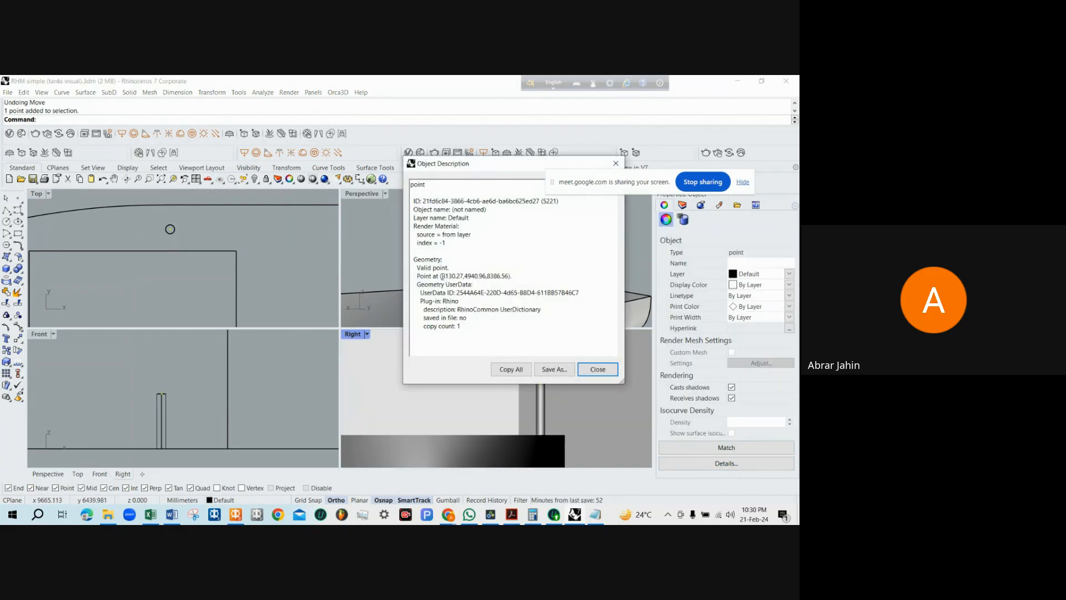
Copy the point's coordinates from the object description, switch to Excel, and put them in E7 of a new sheet, widening column E to fit
left_click_drag(449, 276, 502, 275)
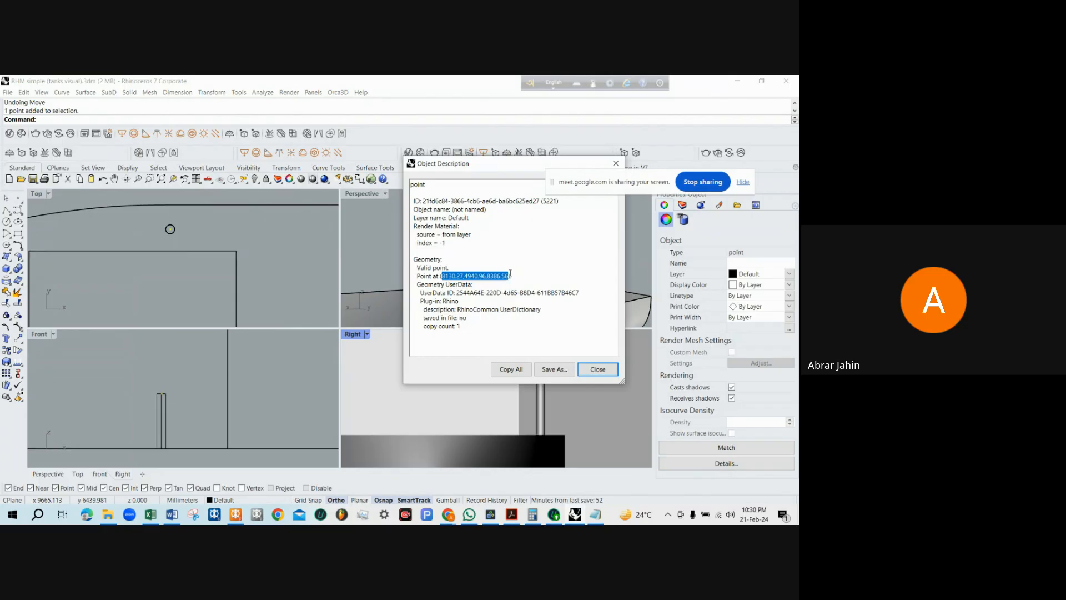
left_click(150, 515)
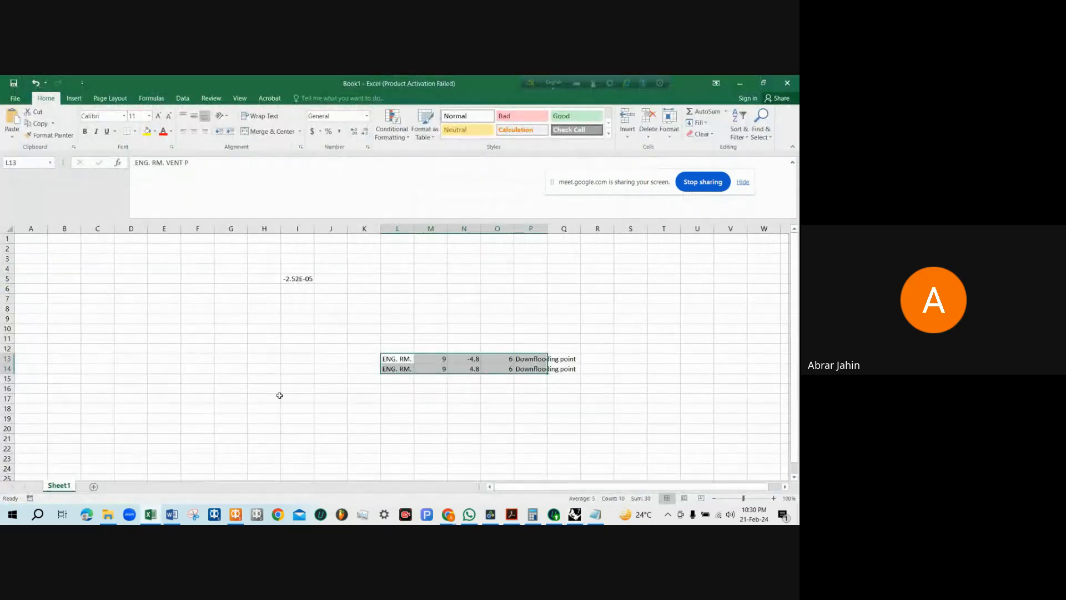
left_click(94, 486)
left_click(171, 299)
key("ctrl+v")
double_click(181, 228)
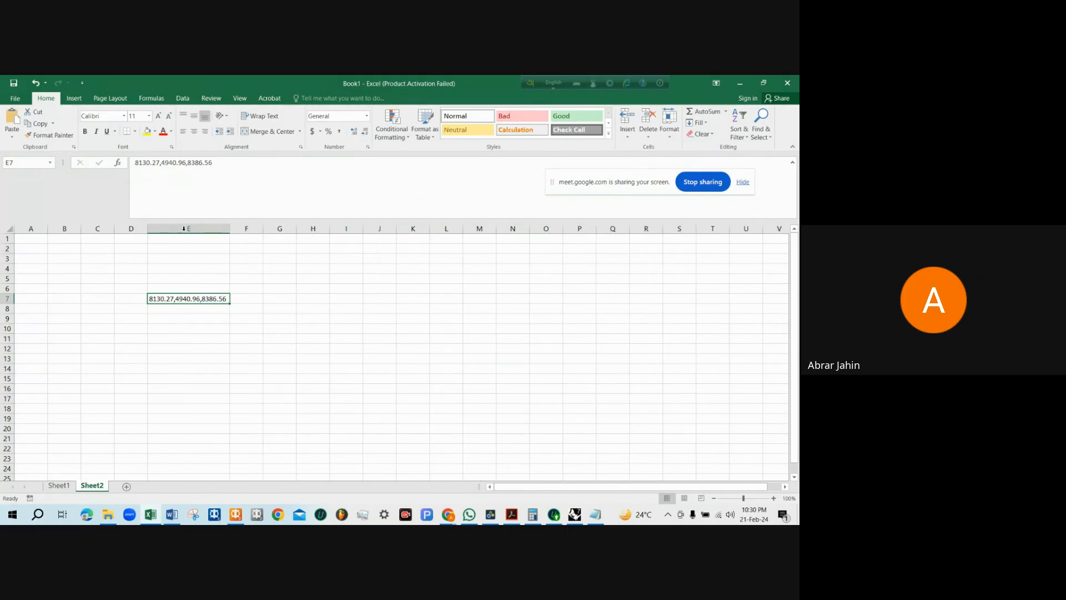
Split the coordinate text in E7 into separate columns with Text to Columns, using the comma as delimiter
left_click(183, 98)
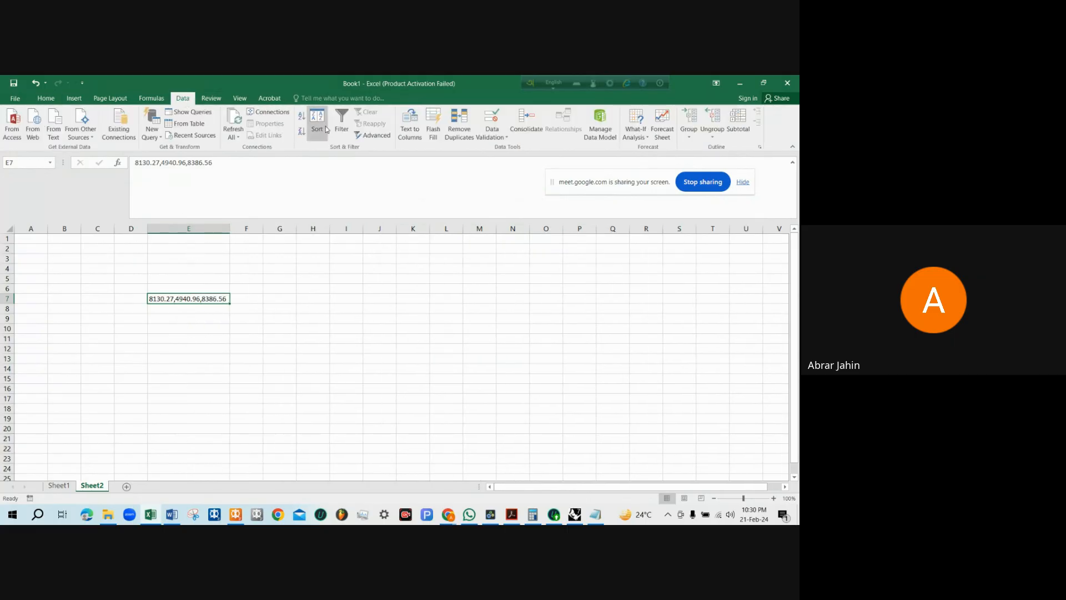
left_click(409, 123)
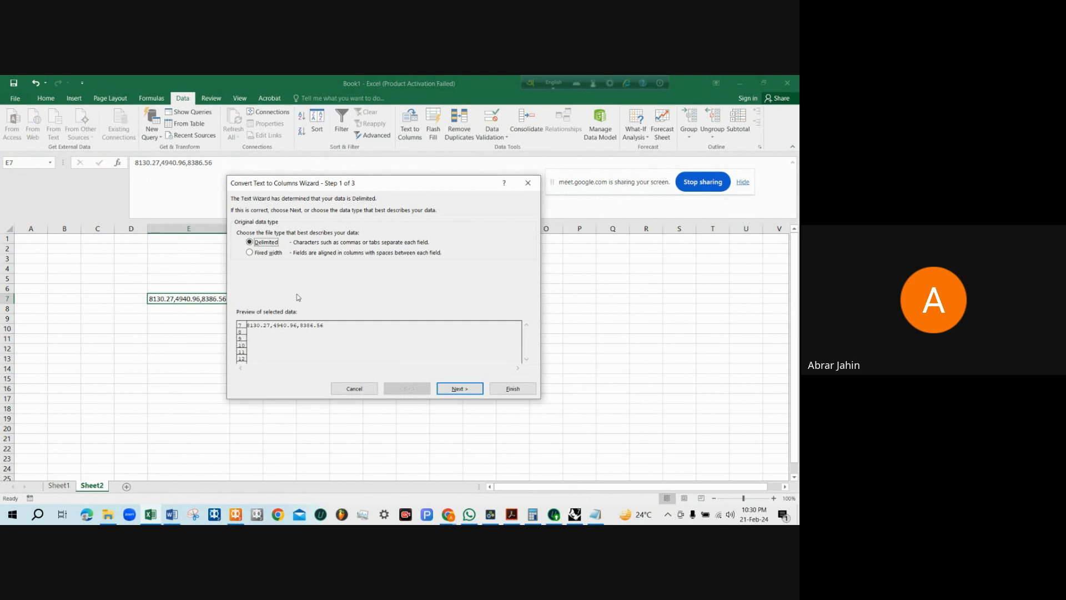
left_click(453, 390)
left_click(248, 244)
left_click(247, 224)
left_click(503, 388)
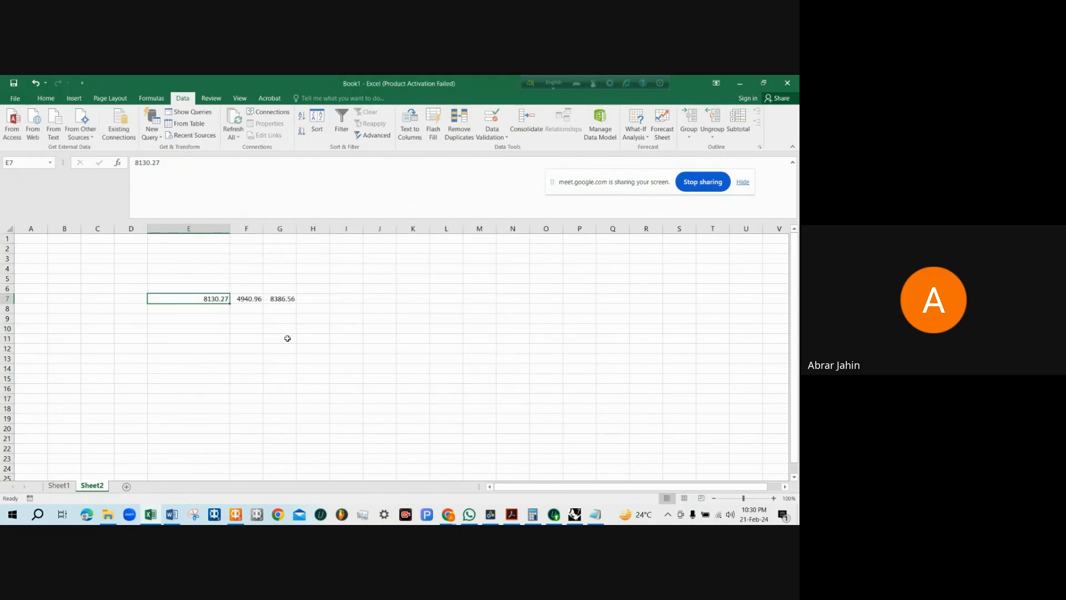
Convert the three coordinates to metres in E9:G9 with the formula =E7/1000 filled across, and fit the width of column E
left_click(278, 345)
left_click(215, 317)
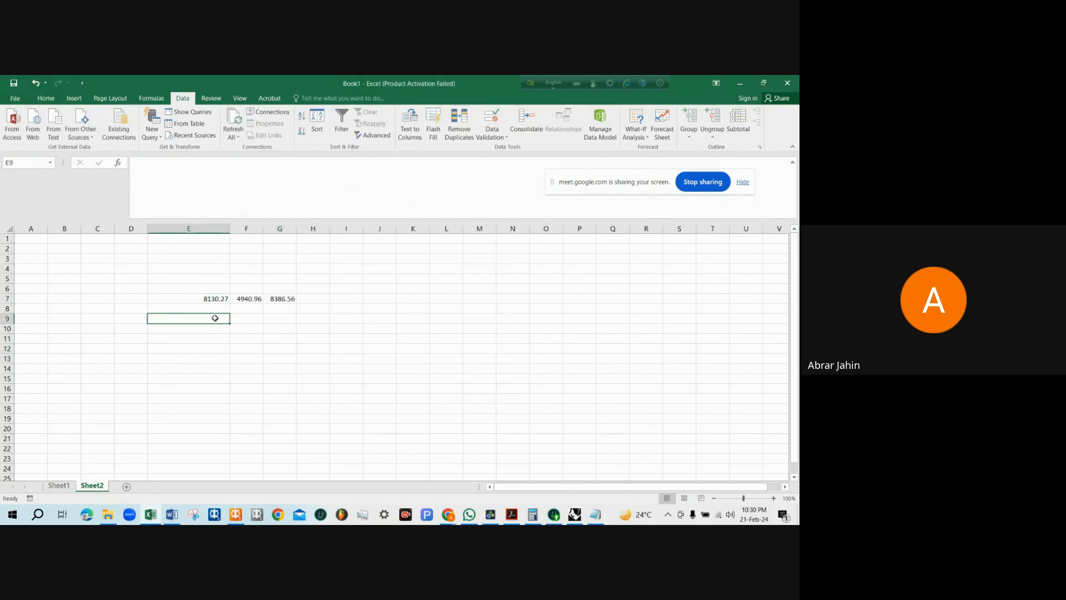
type("=")
left_click(208, 300)
type("/1000")
key("Return")
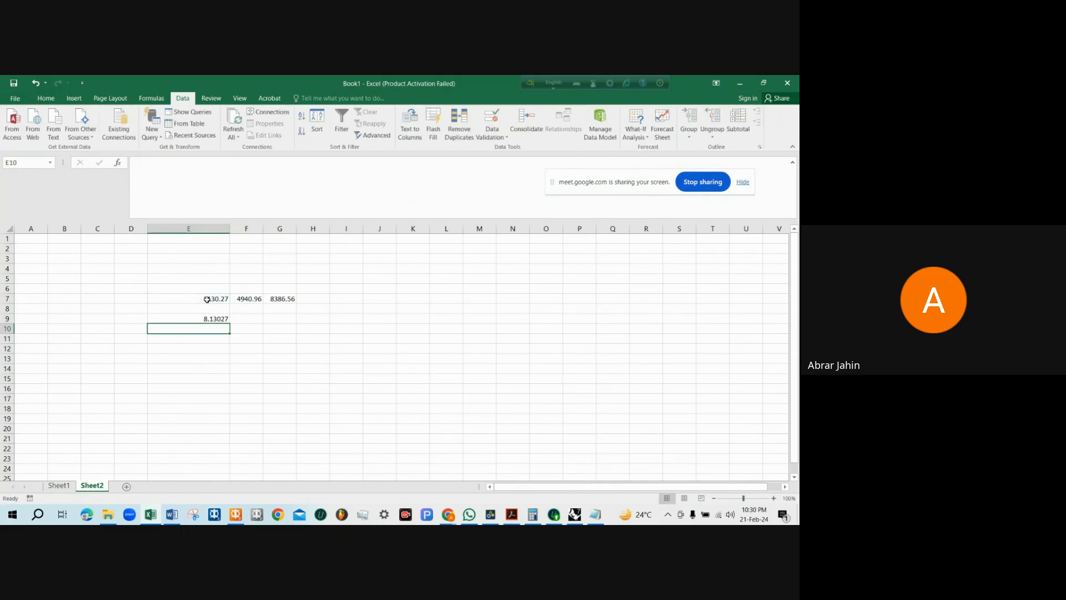
left_click(219, 318)
left_click_drag(229, 324, 292, 323)
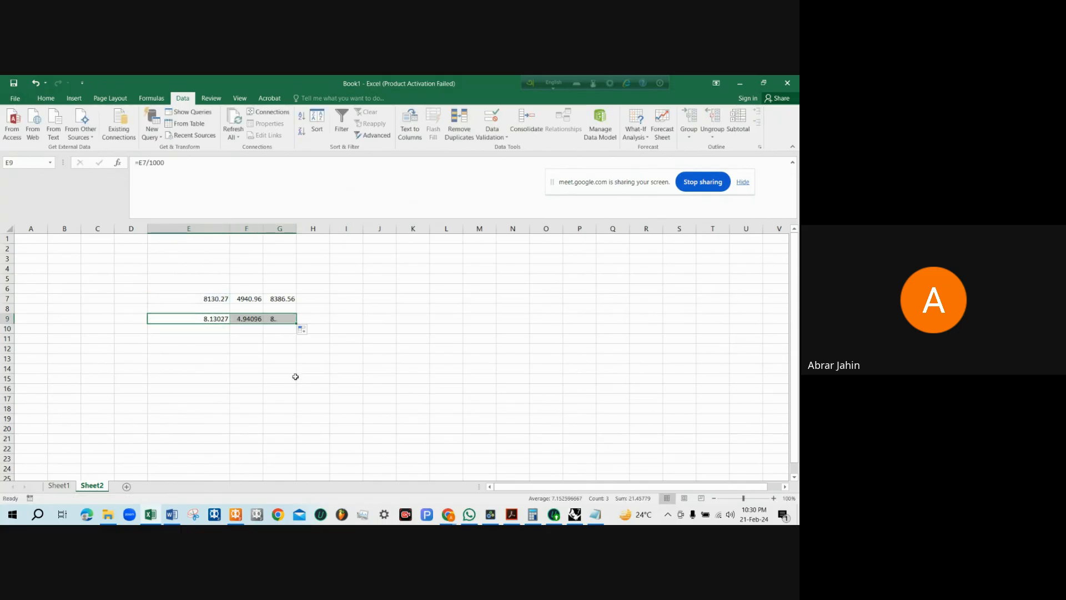
left_click(270, 381)
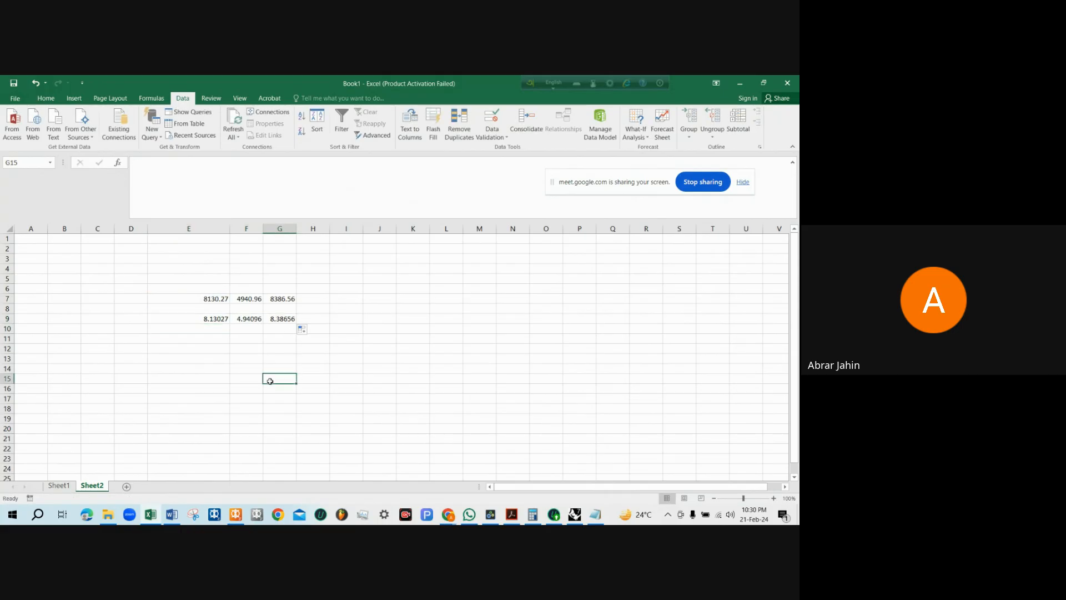
double_click(230, 229)
left_click_drag(166, 318, 227, 319)
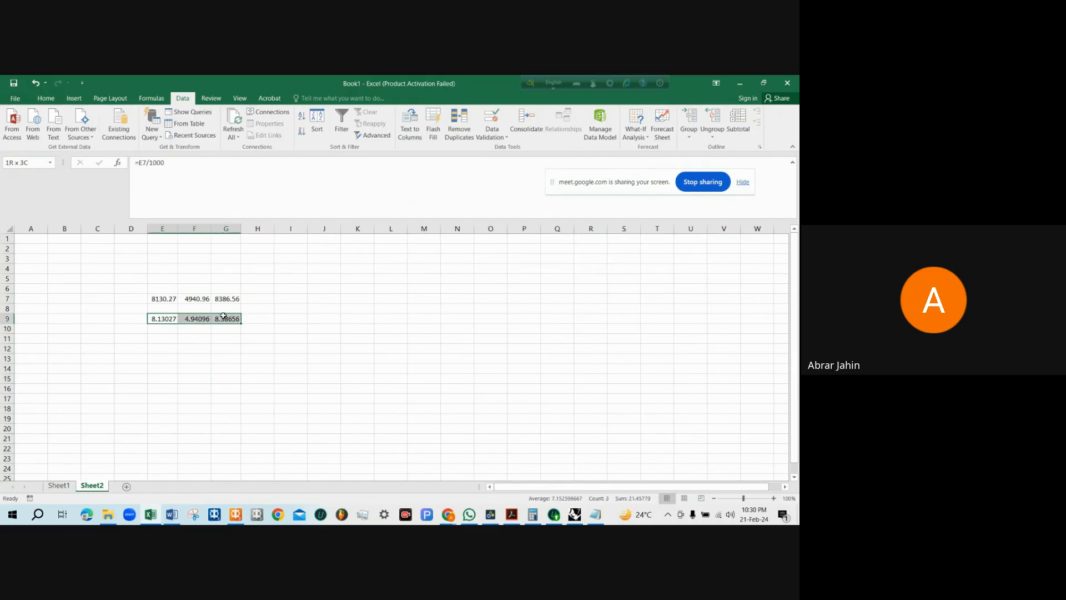
Switch to Rhino, close the object description, and examine in the Perspective view which side of the hull the selected point is on
left_click(574, 515)
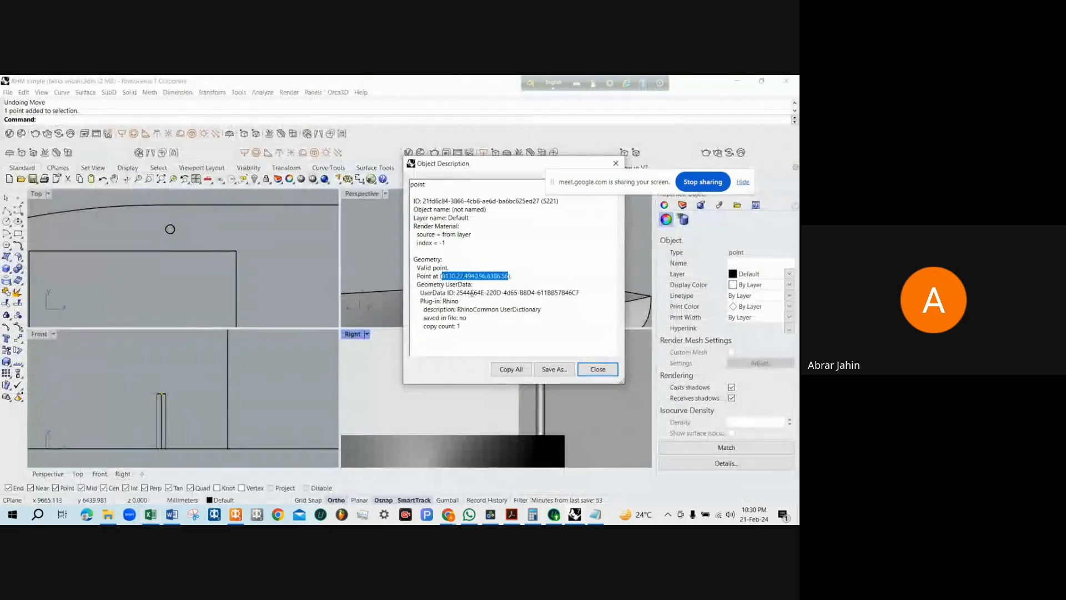
left_click(596, 367)
double_click(379, 194)
left_click_drag(437, 265, 319, 333)
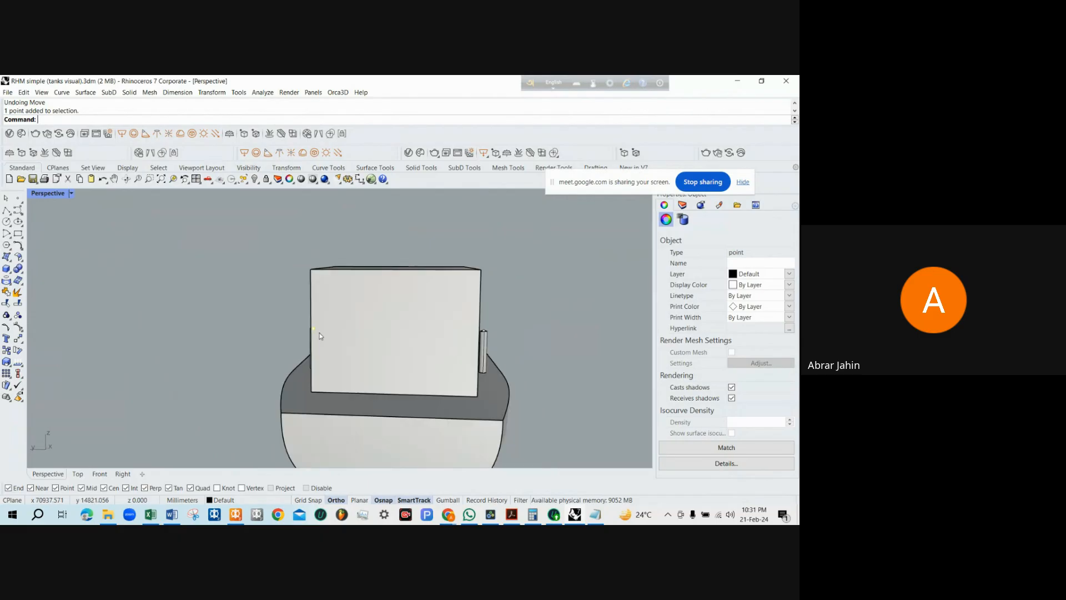
Copy E9:G9 from Excel into the position cells of ENG. RM. VENT. (P) in MAXSURF's Key Points table, and make the offset negative
key("alt+Tab")
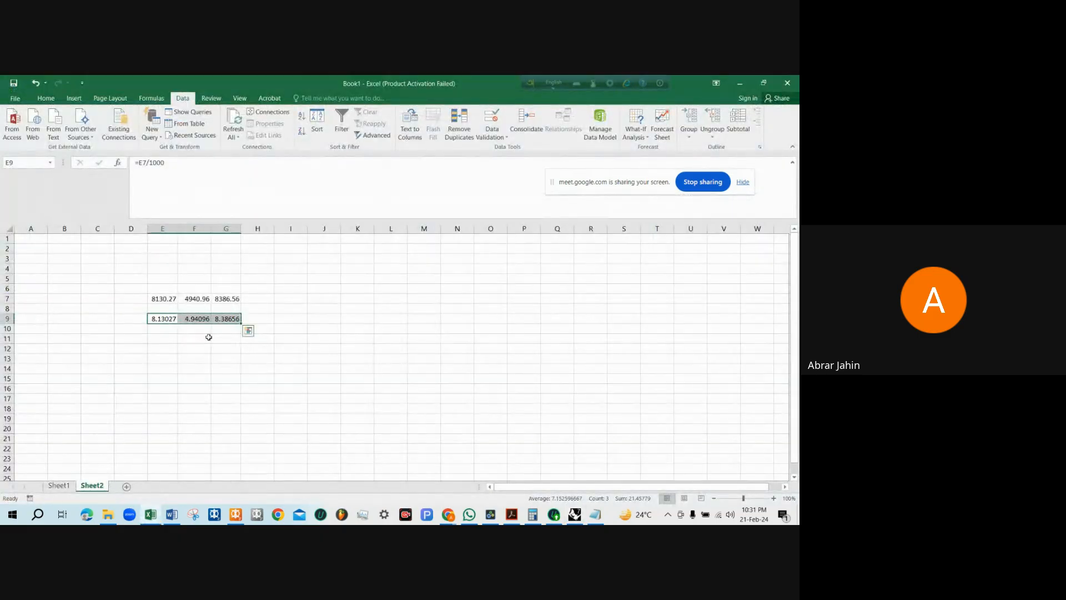
key("alt+Tab")
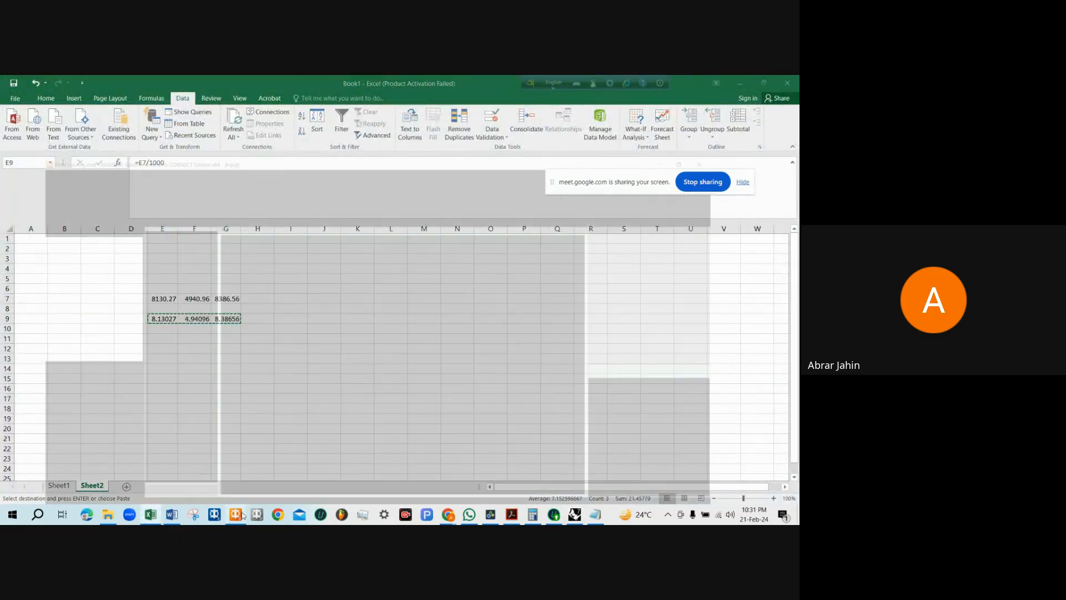
right_click(225, 181)
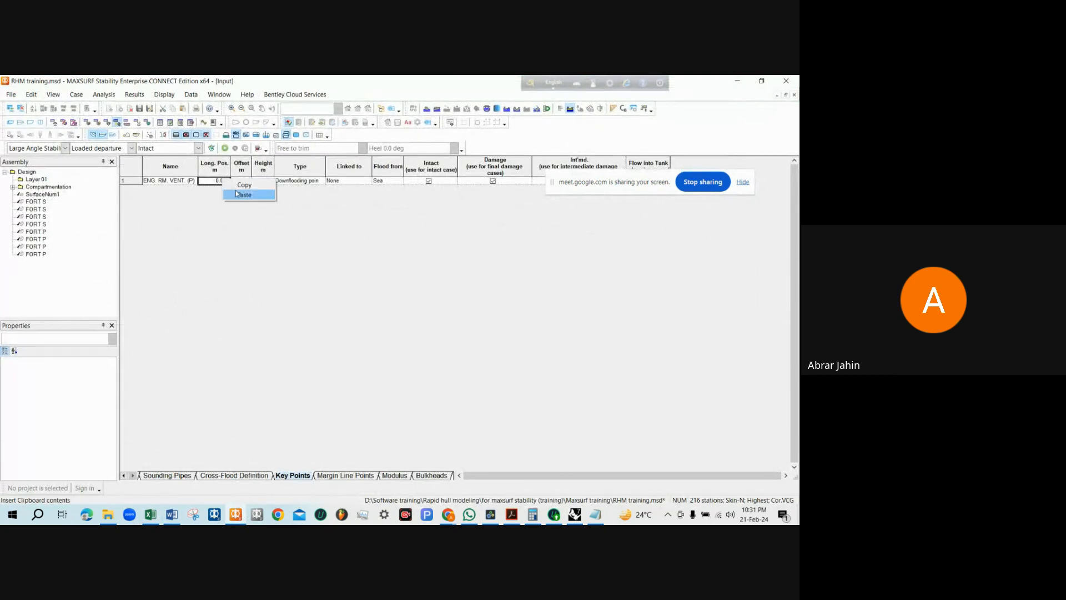
left_click(238, 195)
left_click(235, 182)
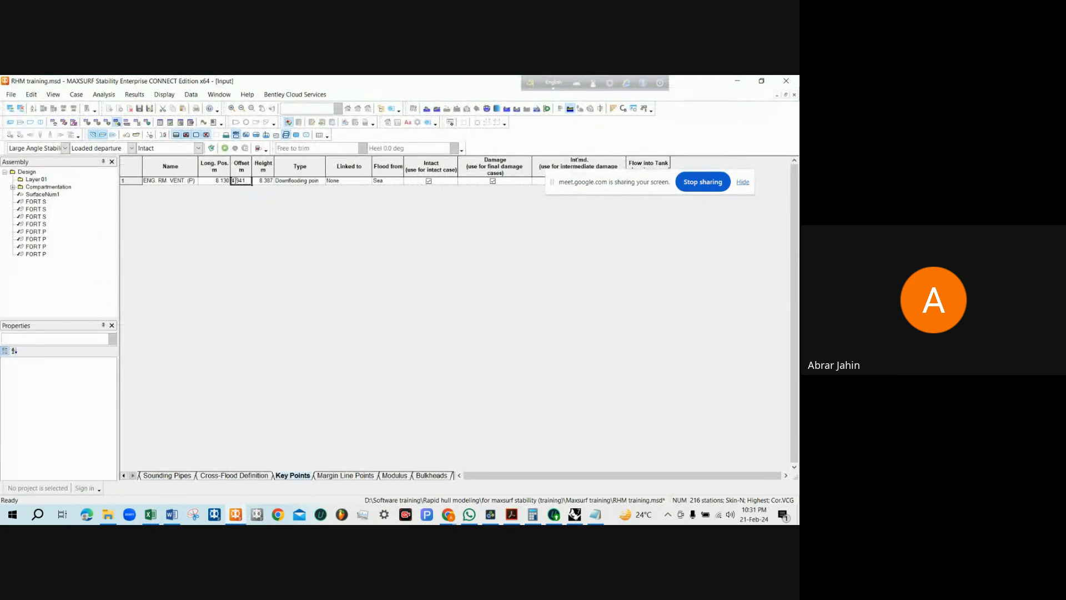
type("-")
left_click(270, 182)
Examine the tanks and compartments available in the Linked to options of the ENG. RM. VENT. (P) key point
left_click(311, 182)
left_click(335, 182)
left_click(186, 183)
left_click(347, 181)
left_click(336, 185)
left_click(367, 180)
scroll(353, 194, "down", 2)
left_click(489, 211)
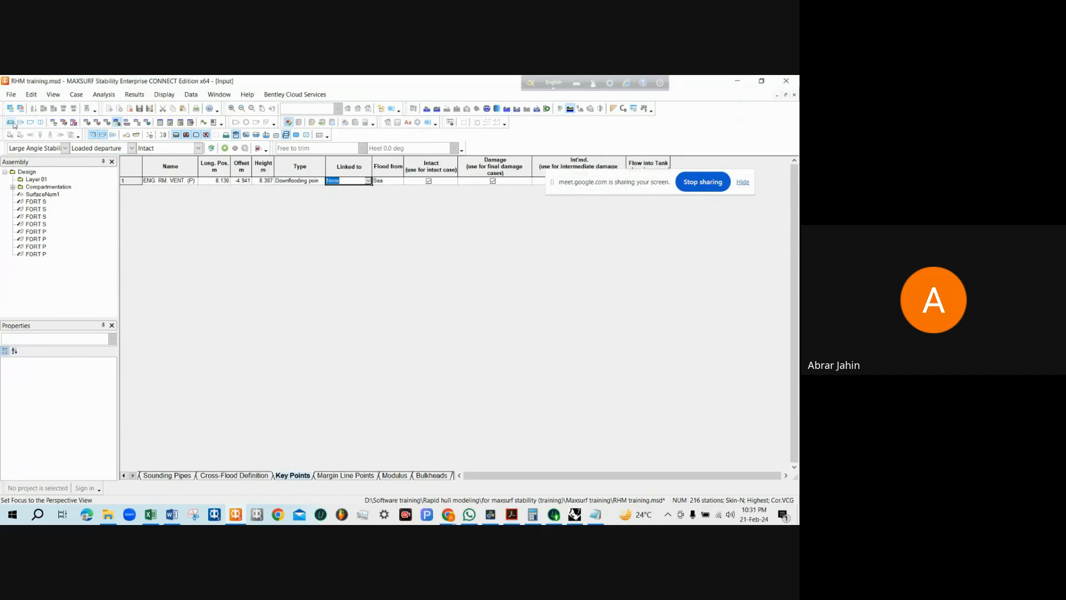
Examine the Room Definition table and locate the ENGINE ROOM compartment
left_click(88, 122)
left_click(180, 216)
left_click(185, 175)
left_click(186, 190)
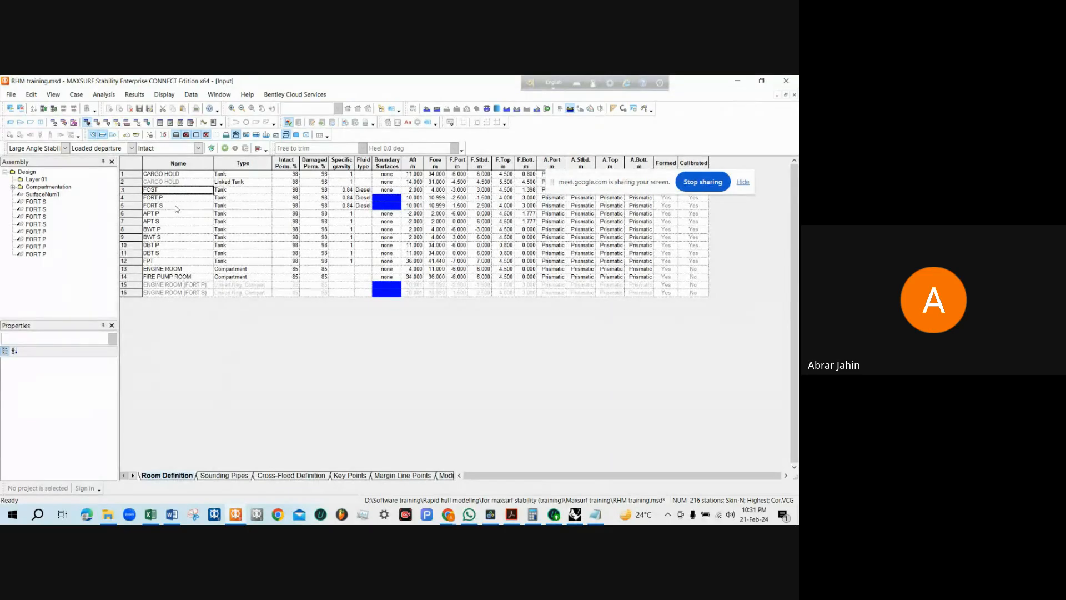
left_click(185, 270)
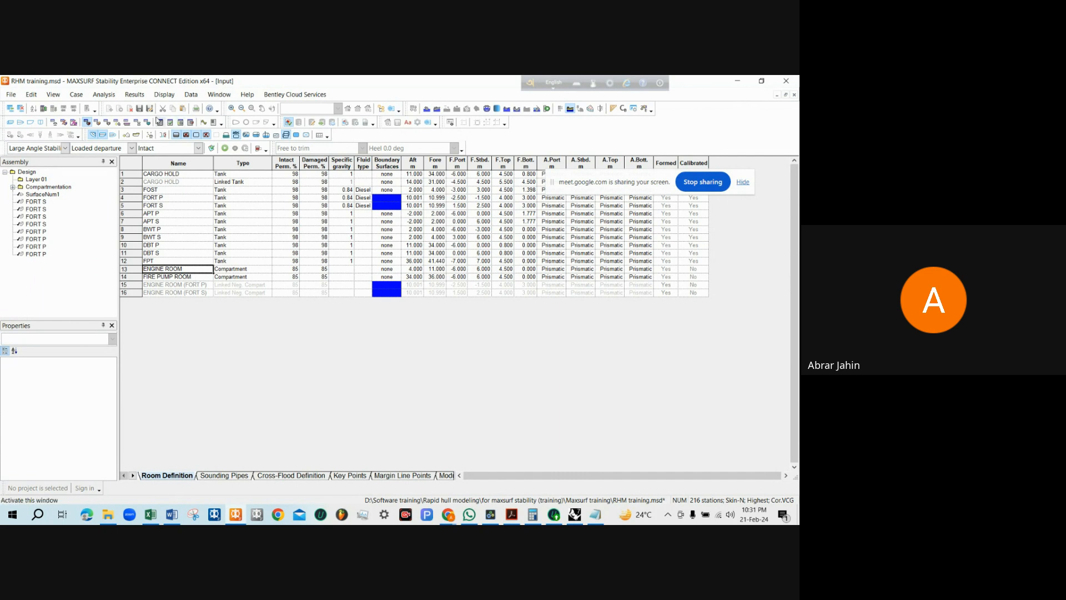
Return to the Key Points table and link the ENG. RM. VENT. (P) downflooding point to ENGINE ROOM
left_click(117, 123)
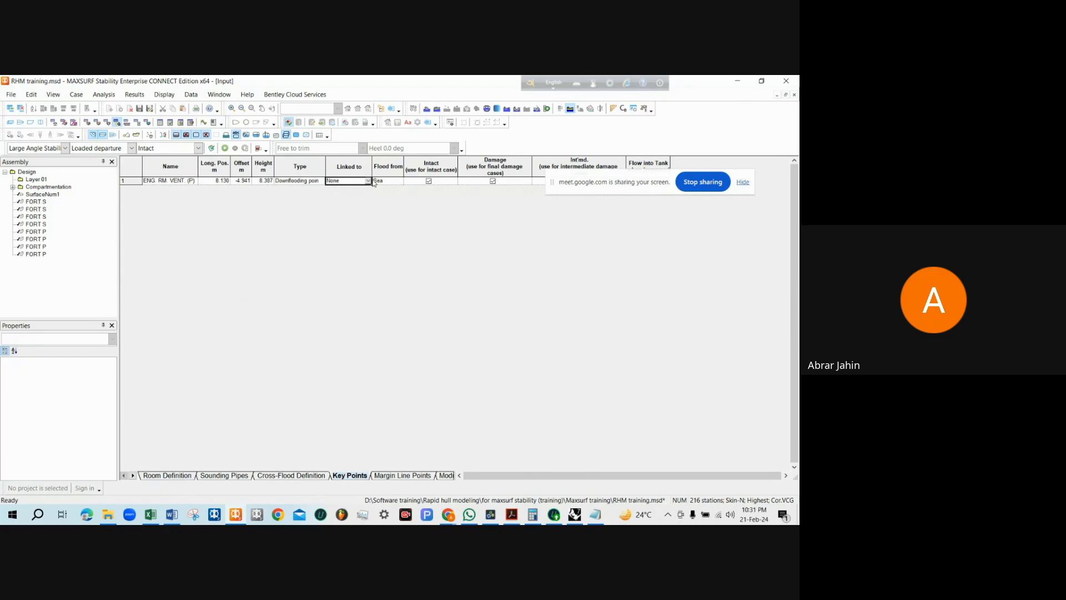
left_click(369, 181)
scroll(354, 207, "down", 4)
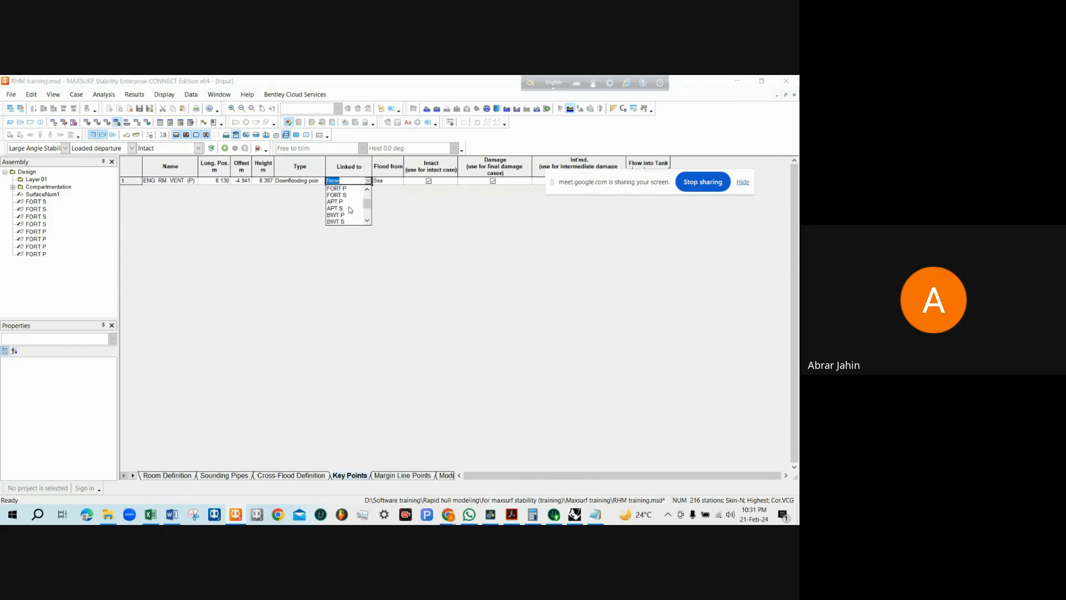
left_click(348, 217)
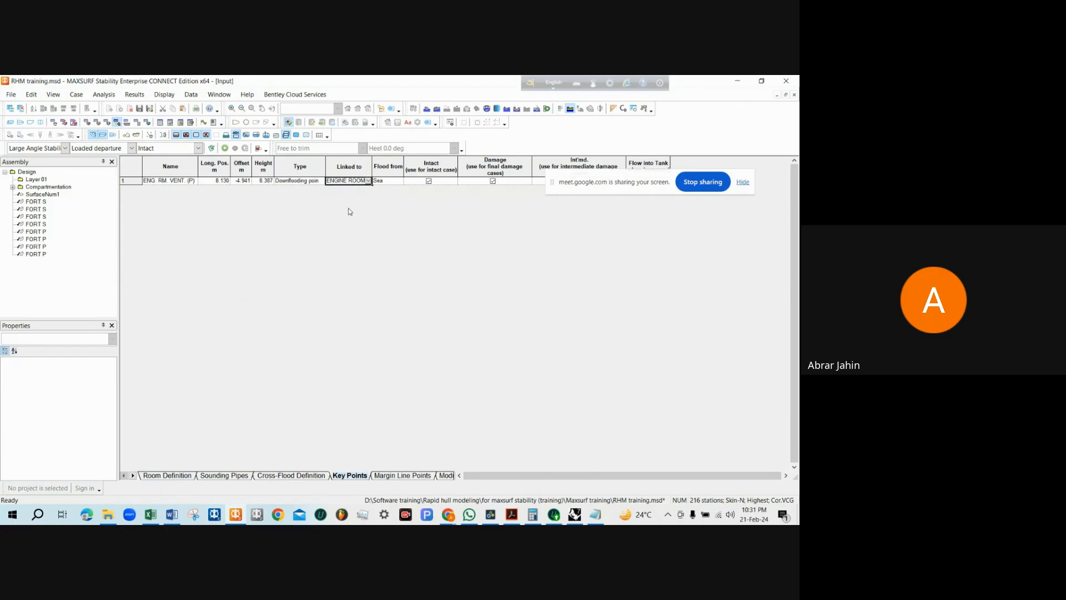
left_click(300, 168)
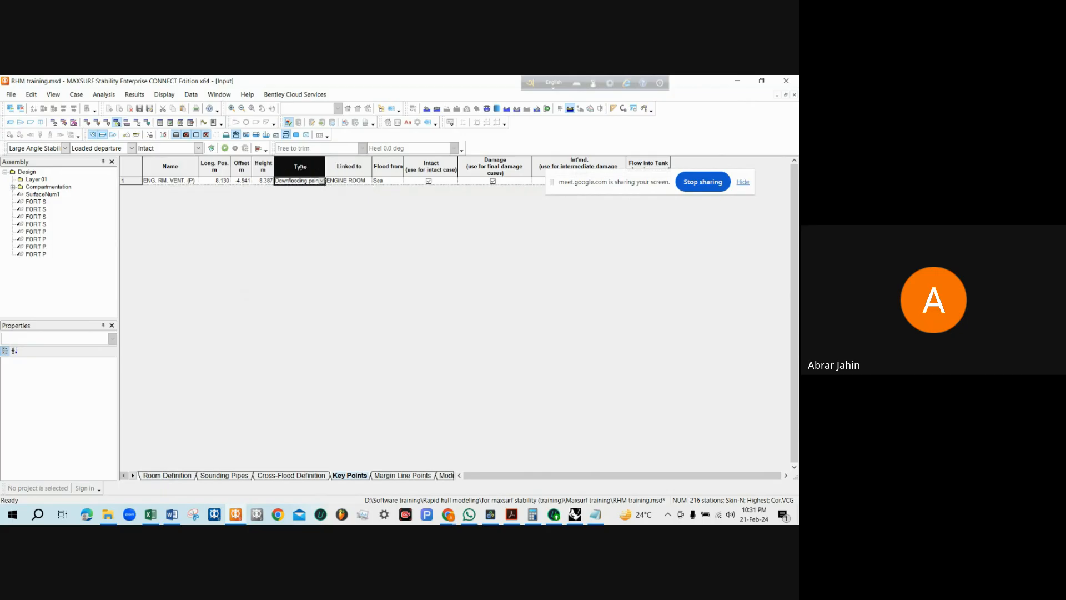
Switch to Rhino, delete the selected pipe-top point, and show the maximized Right view in Shaded display mode
left_click(588, 519)
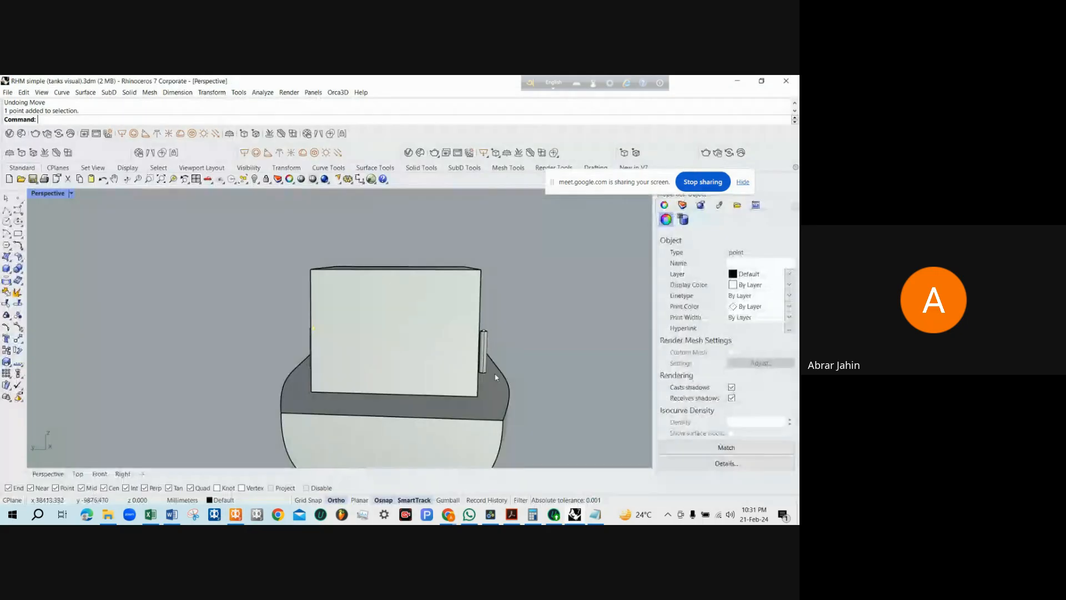
key("Delete")
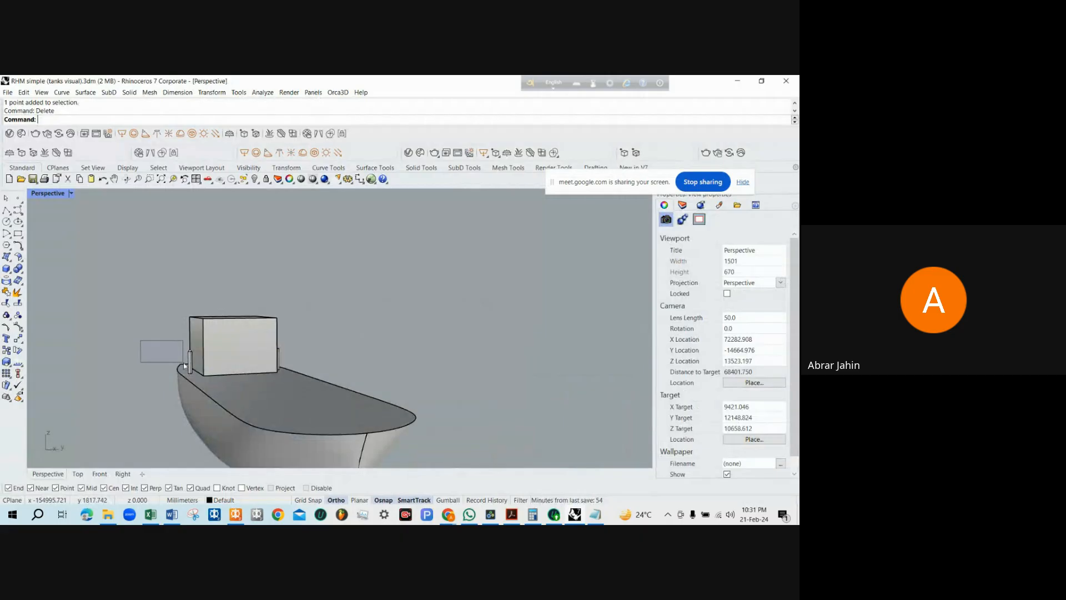
double_click(52, 194)
left_click(468, 399)
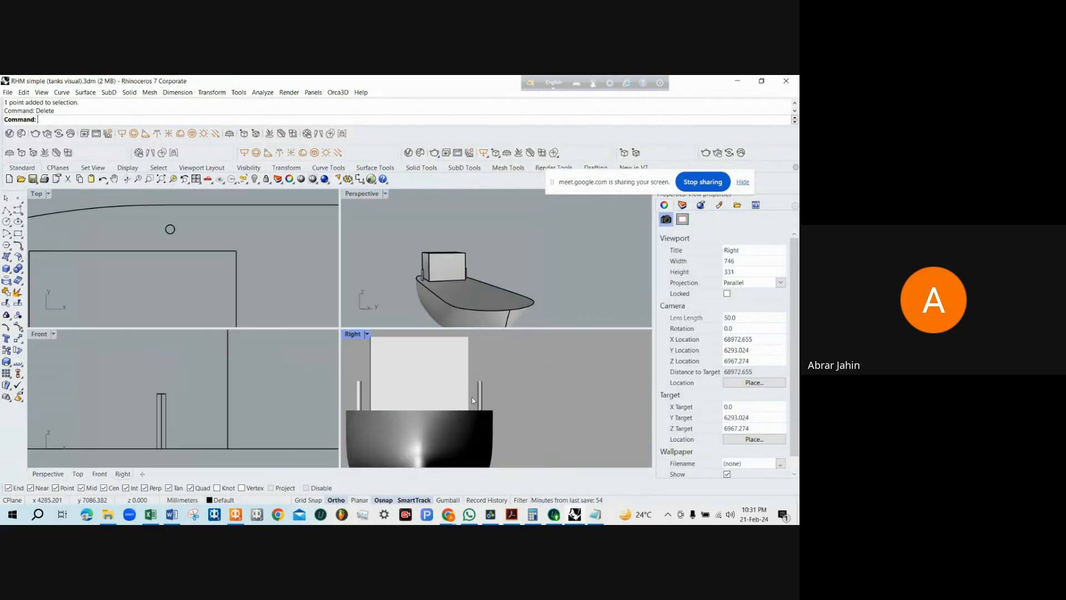
double_click(353, 334)
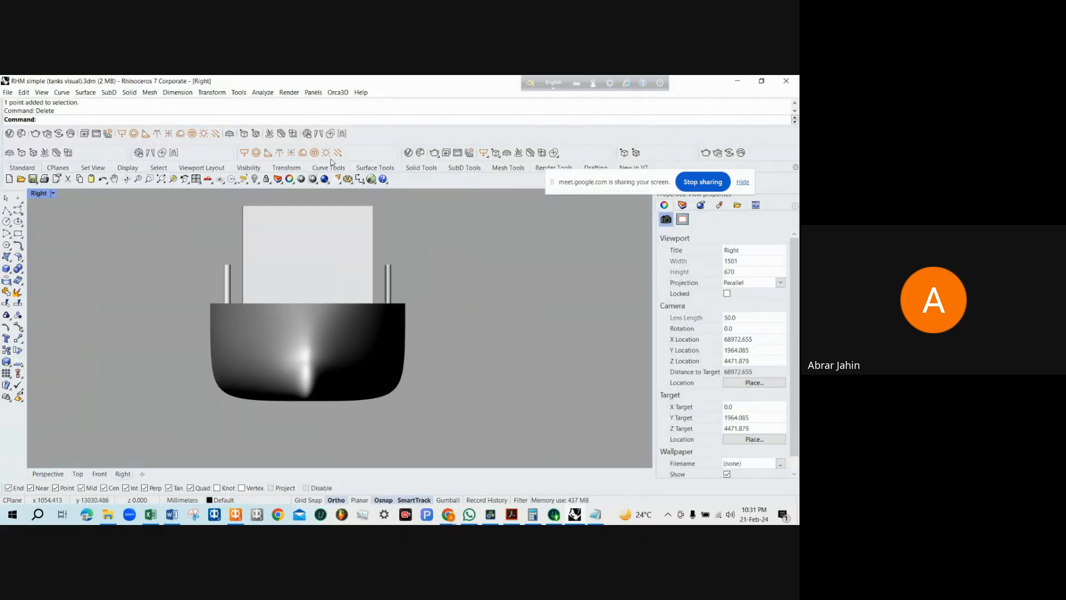
key("ctrl+alt+s")
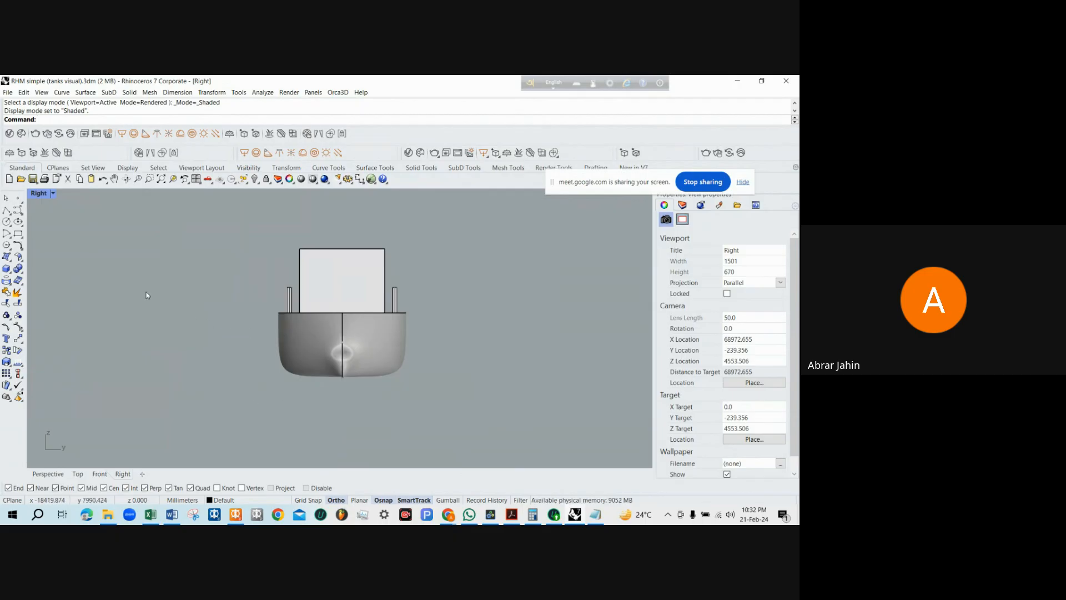
Draw a horizontal rectangular plane surface in the Top view that extends well beyond the whole hull on every side
left_click(7, 245)
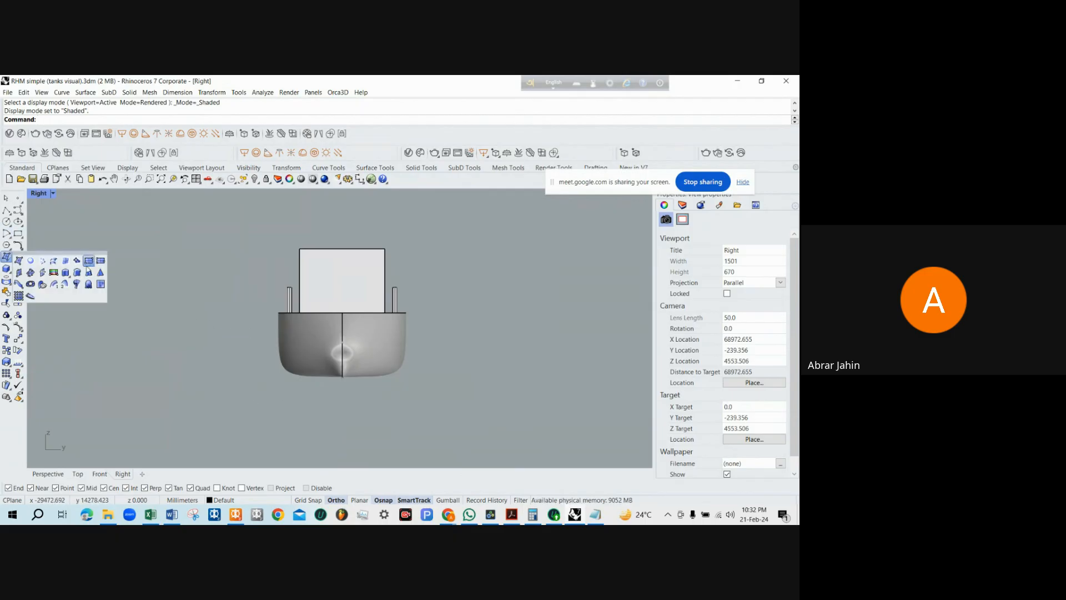
left_click(88, 261)
double_click(39, 194)
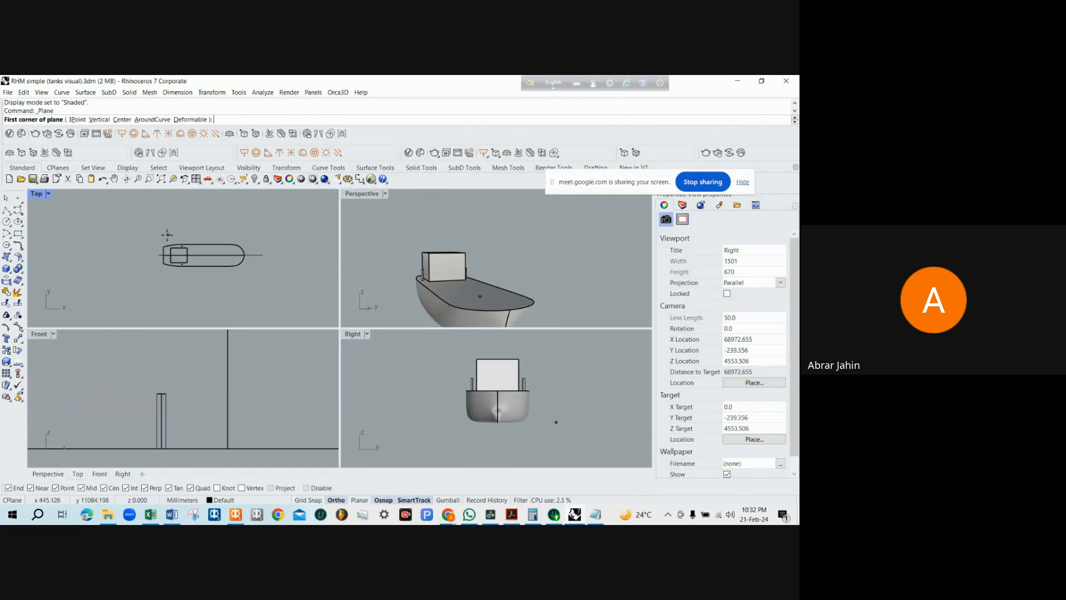
left_click(136, 230)
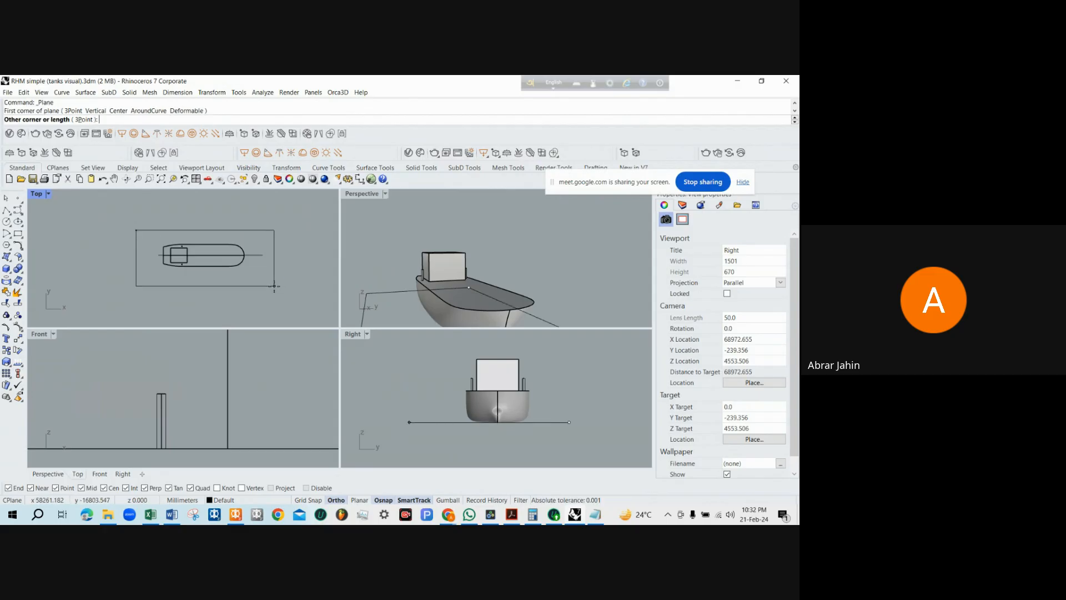
left_click(274, 287)
left_click(275, 285)
scroll(166, 400, "down", 3)
Move the plane surface vertically up by 3200 mm in the Front view
type("m")
key("Return")
left_click(151, 391)
type("3200")
key("Return")
left_click(140, 385)
left_click(140, 385)
Maximize the Right view and preview heeling the hull, superstructure and vent pipes about 40 degrees to each side of the water plane with Rotate
double_click(353, 334)
left_click_drag(241, 218, 445, 431)
type("Ro")
key("Return")
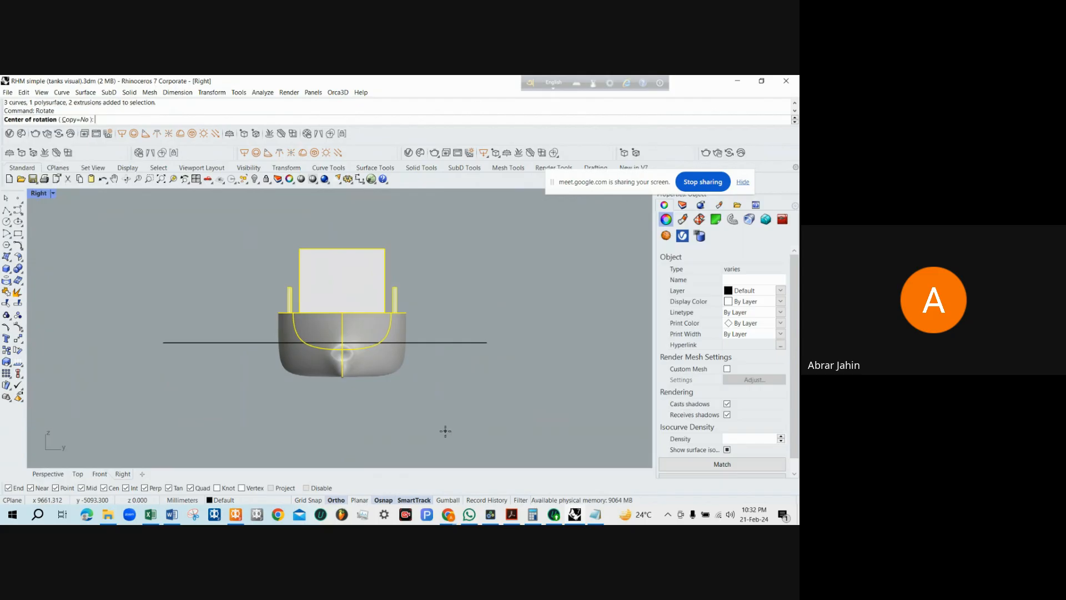
scroll(381, 369, "up", 1)
left_click(327, 337)
key("F8")
scroll(362, 386, "down", 3)
scroll(365, 392, "down", 2)
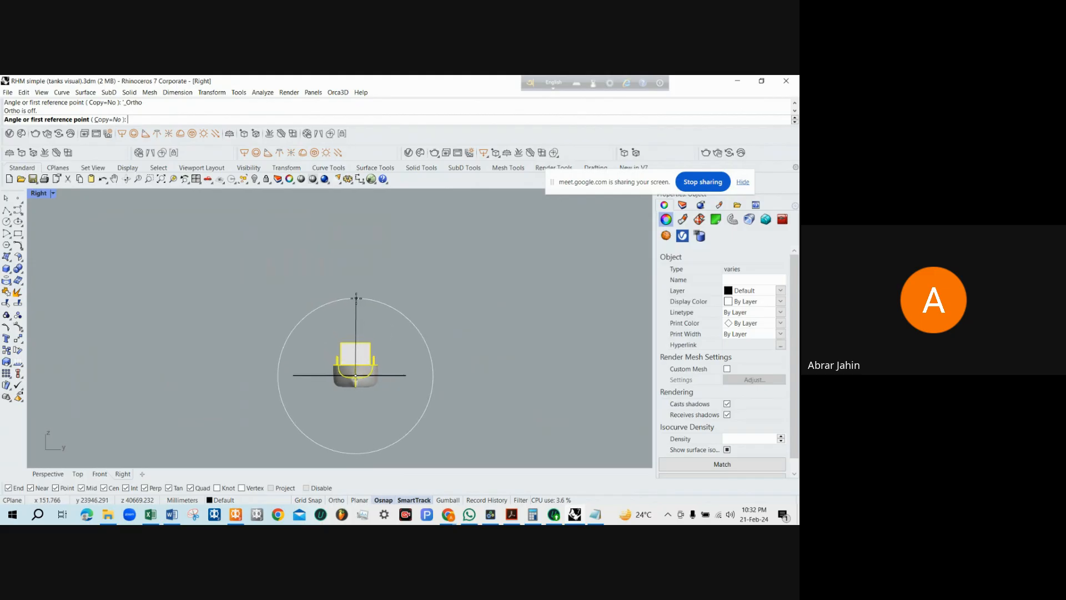
left_click(356, 298)
scroll(381, 319, "up", 4)
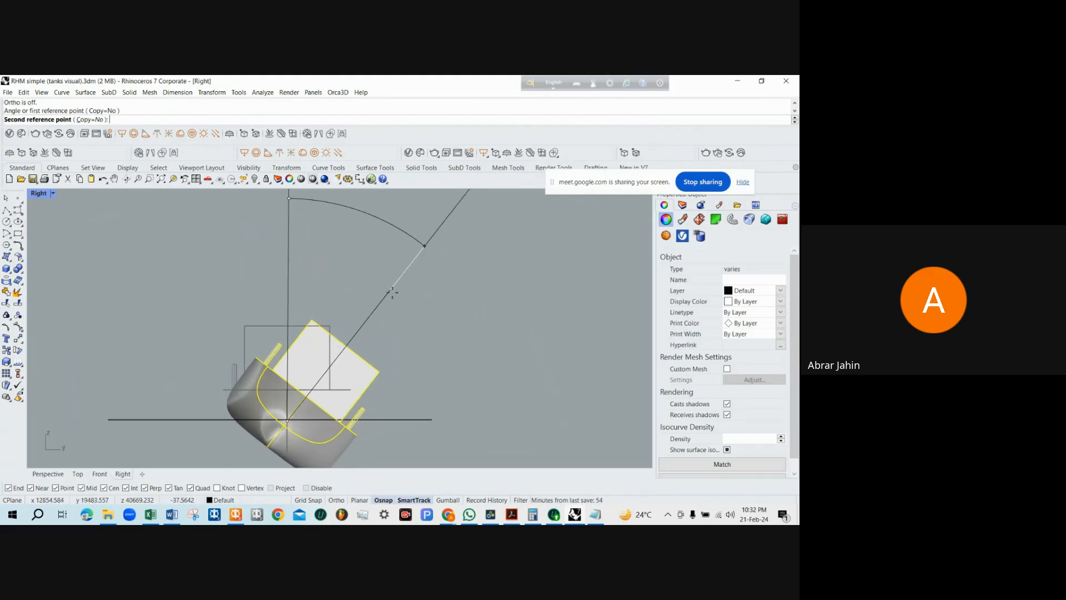
scroll(402, 310, "down", 2)
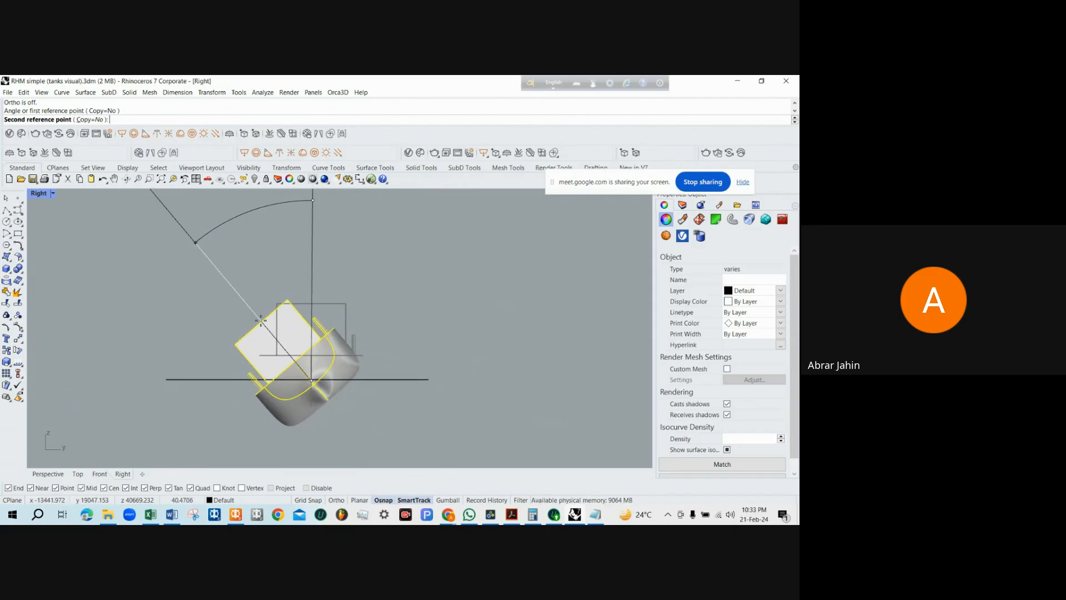
left_click(256, 311)
left_click(258, 315)
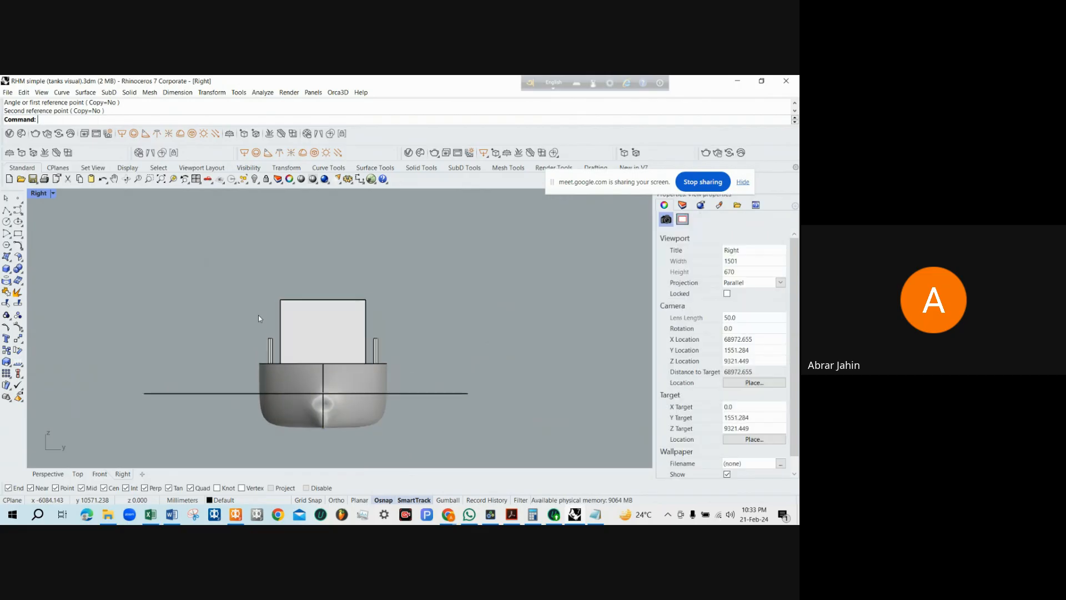
scroll(258, 318, "down", 1)
scroll(389, 315, "up", 3)
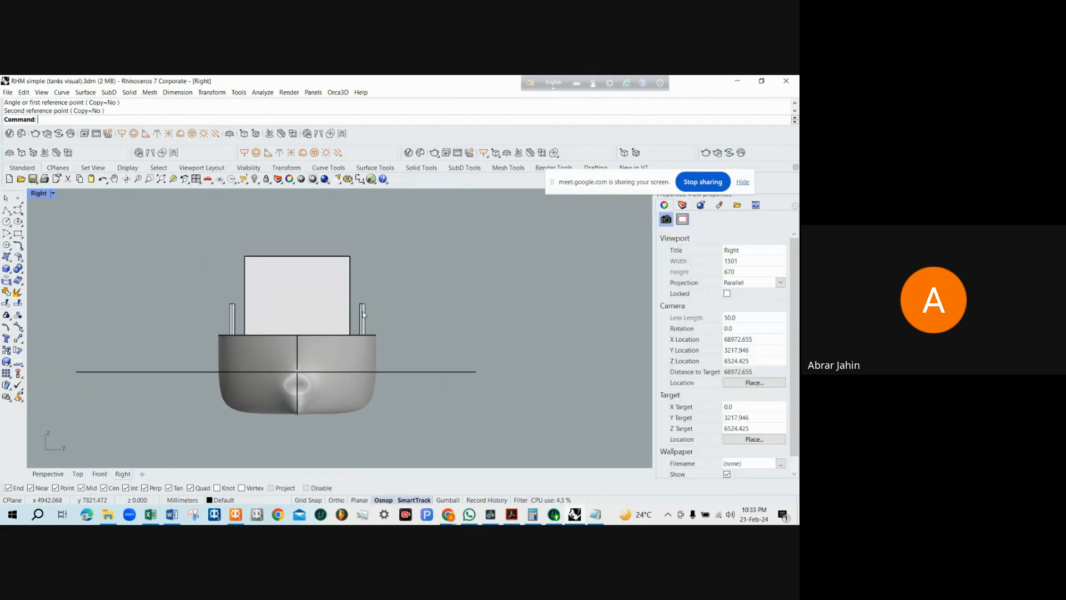
scroll(398, 399, "down", 2)
scroll(387, 376, "up", 3)
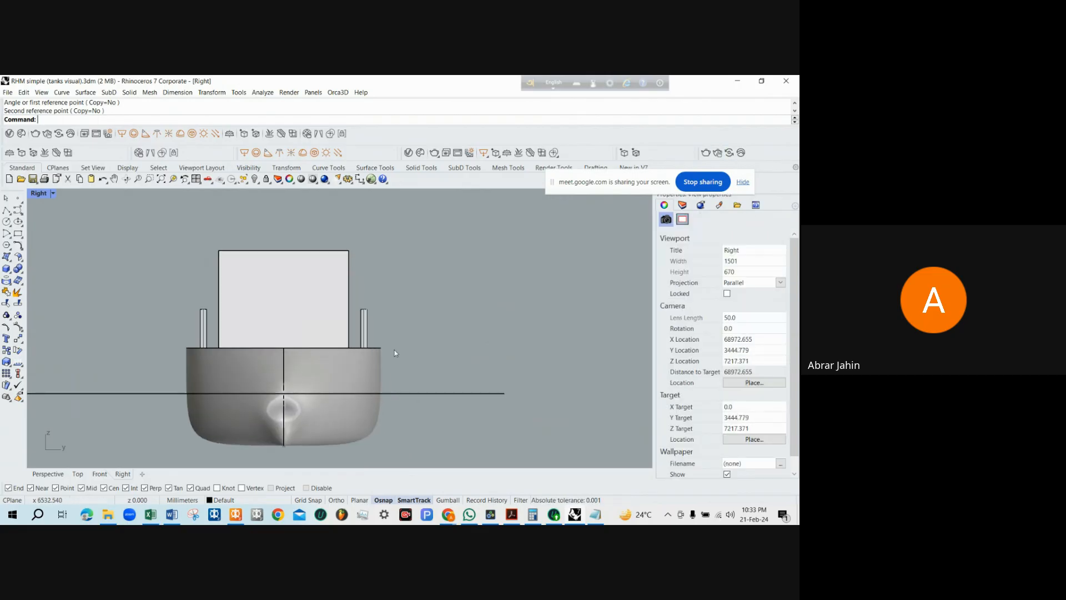
scroll(615, 263, "down", 2)
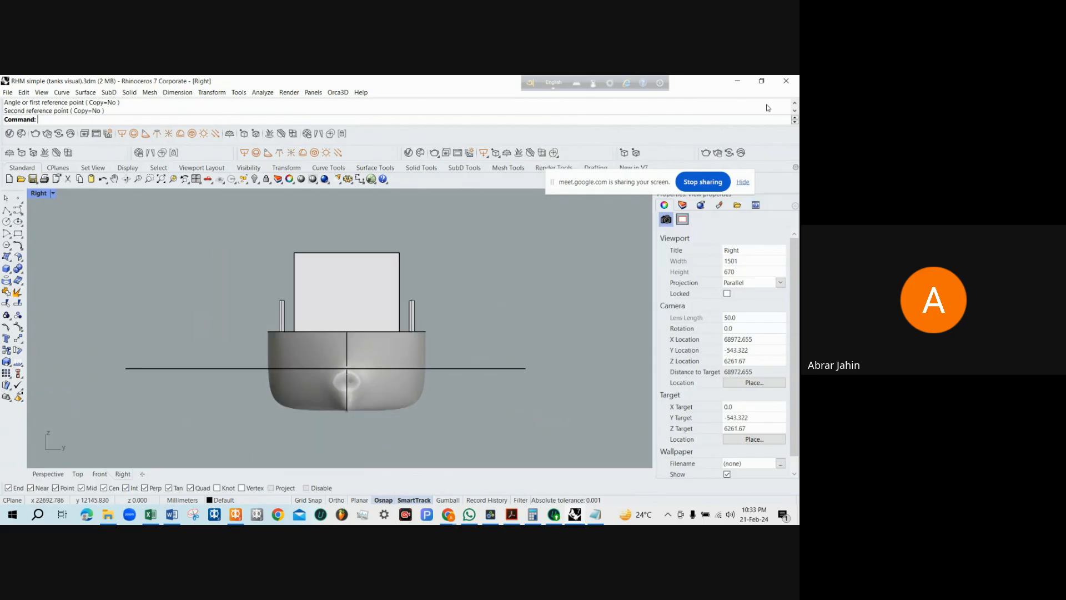
Switch to MAXSURF Stability, add a second downflooding point row to the Key Points table, and select that row
left_click(737, 81)
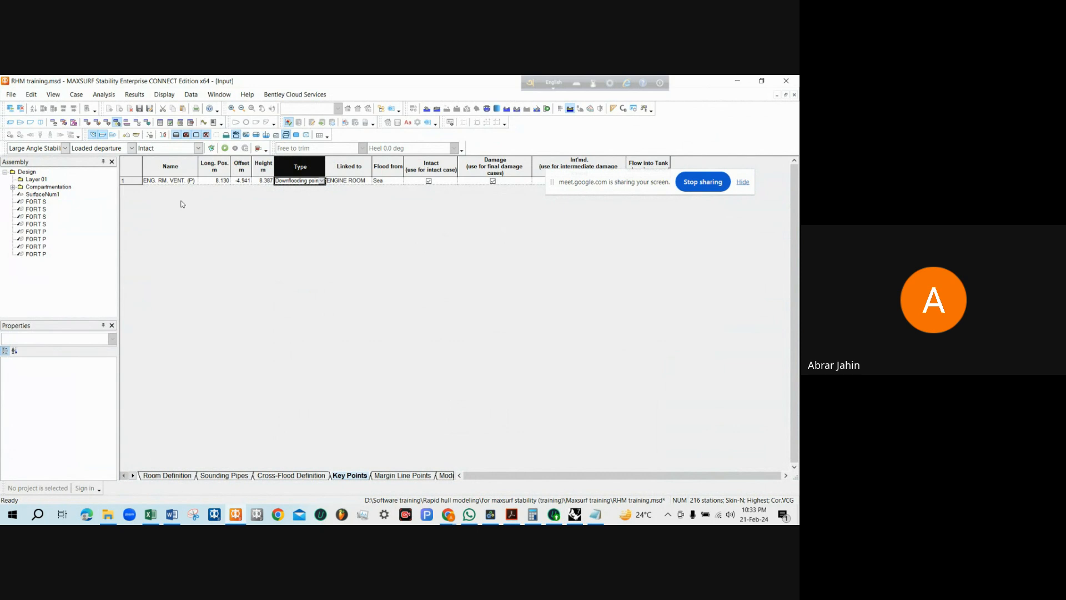
key("Left")
key("Left")
key("Left")
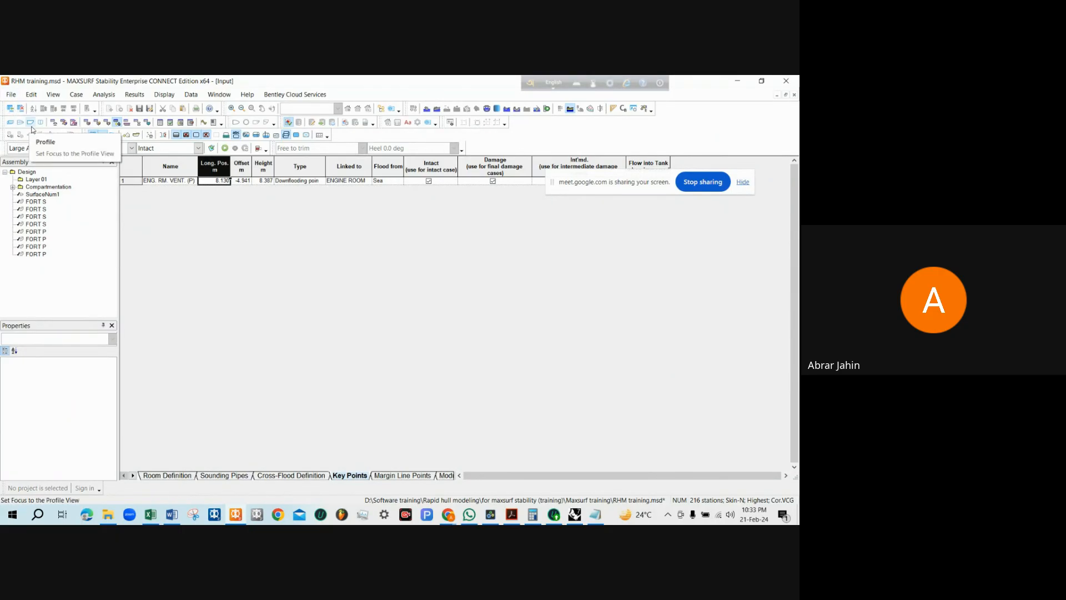
key("ctrl+a")
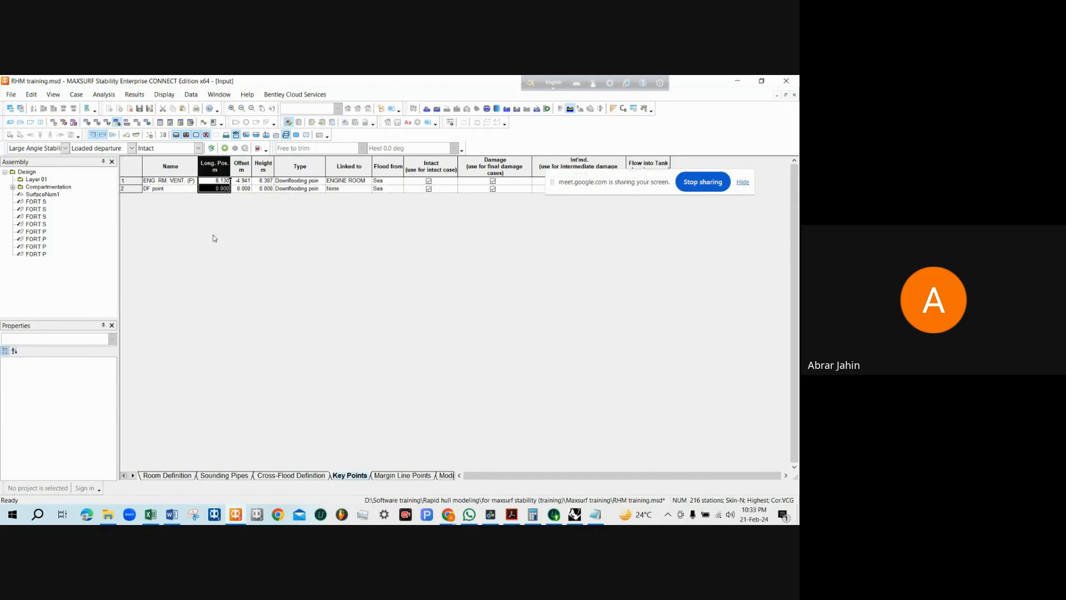
left_click(139, 182)
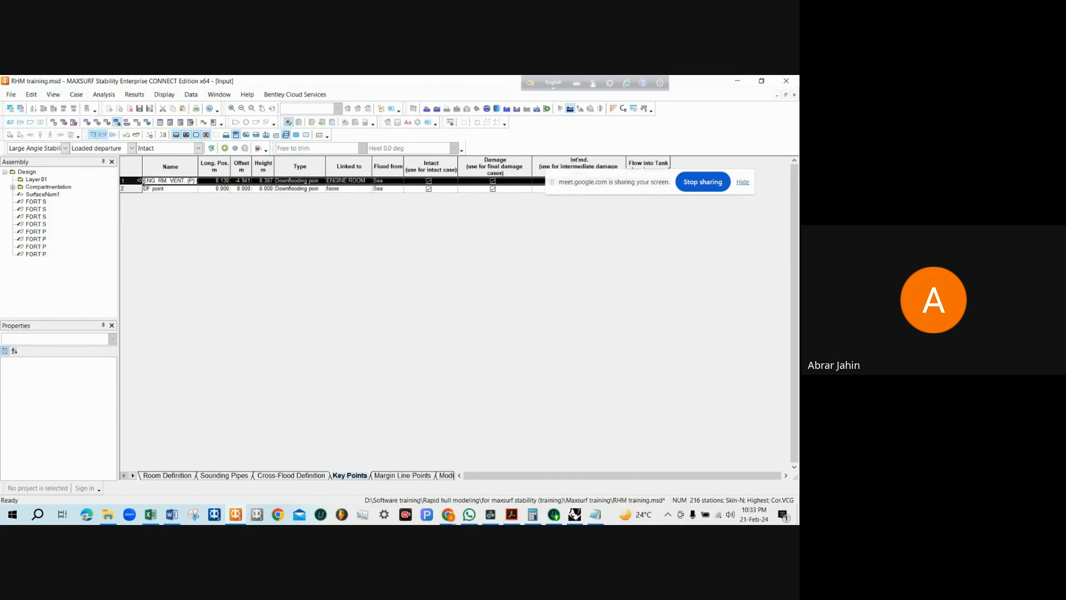
left_click(139, 188)
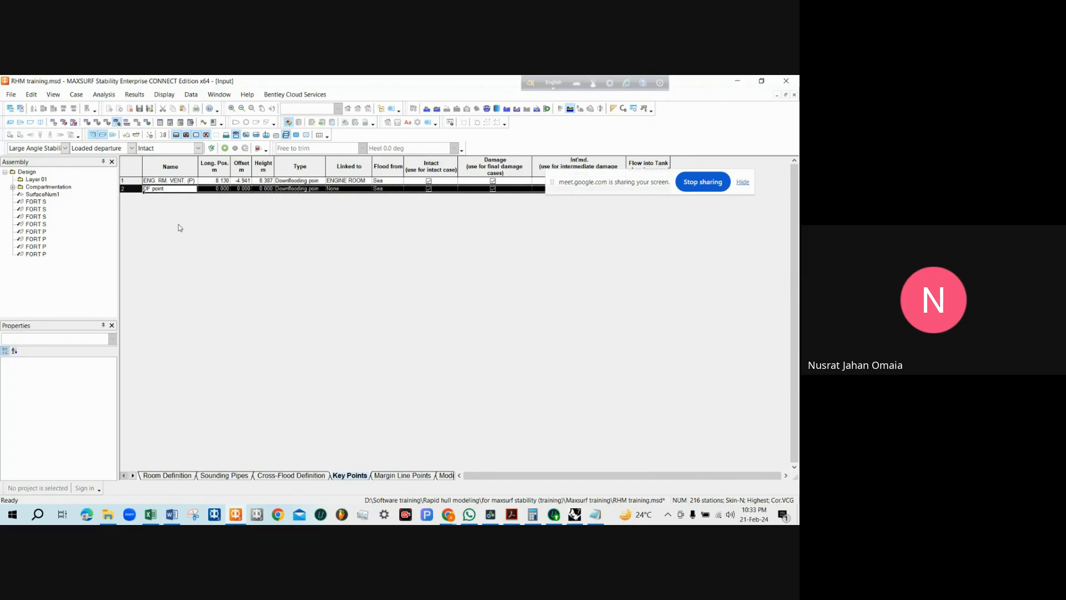
Switch to Rhino, select the hull with its superstructure and vent pipes, and preview rotating them slightly about the centreline in the Right view
left_click(737, 80)
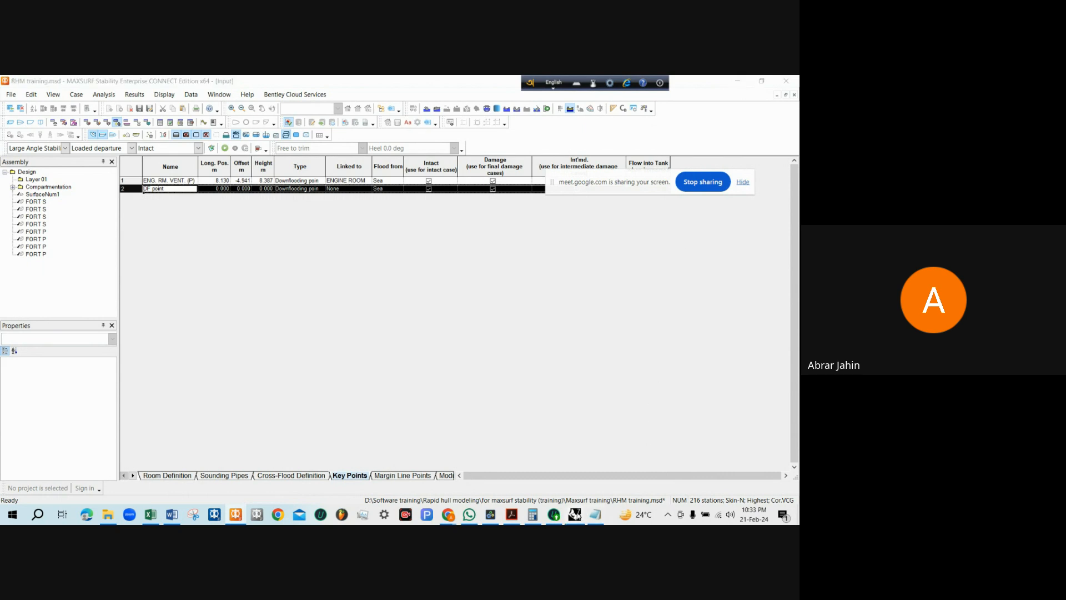
scroll(438, 334, "down", 1)
scroll(388, 351, "up", 2)
scroll(248, 270, "down", 2)
left_click_drag(203, 212, 395, 366)
type("rotate")
key("Return")
left_click(306, 344)
left_click(311, 208)
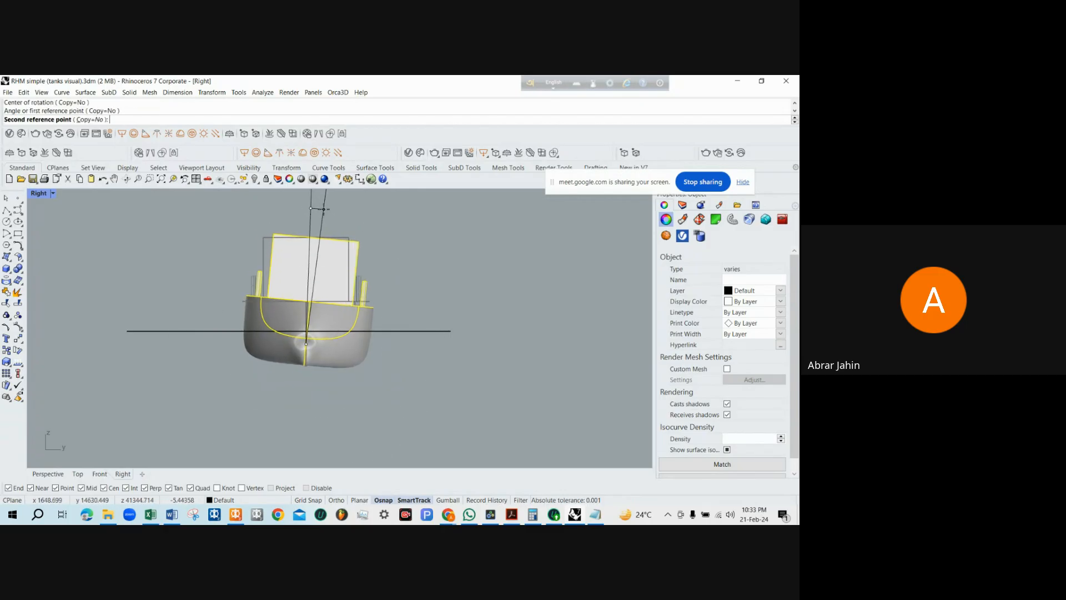
key("Escape")
Preview a heel of about 5 degrees by rotating the selected hull from a vertical reference line, with Ortho off for the second point
key("Return")
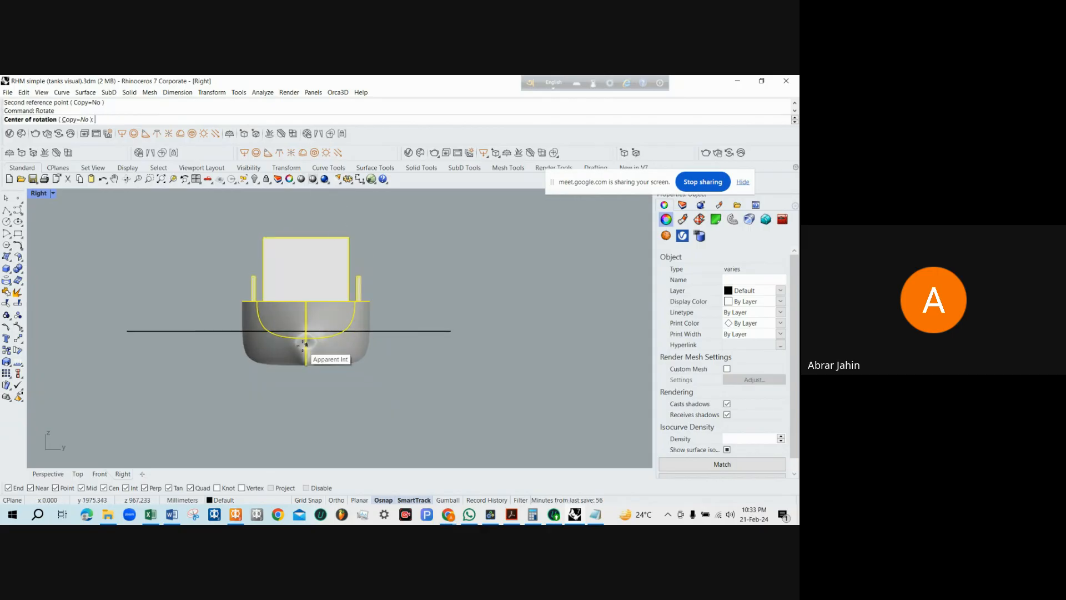
left_click(306, 344)
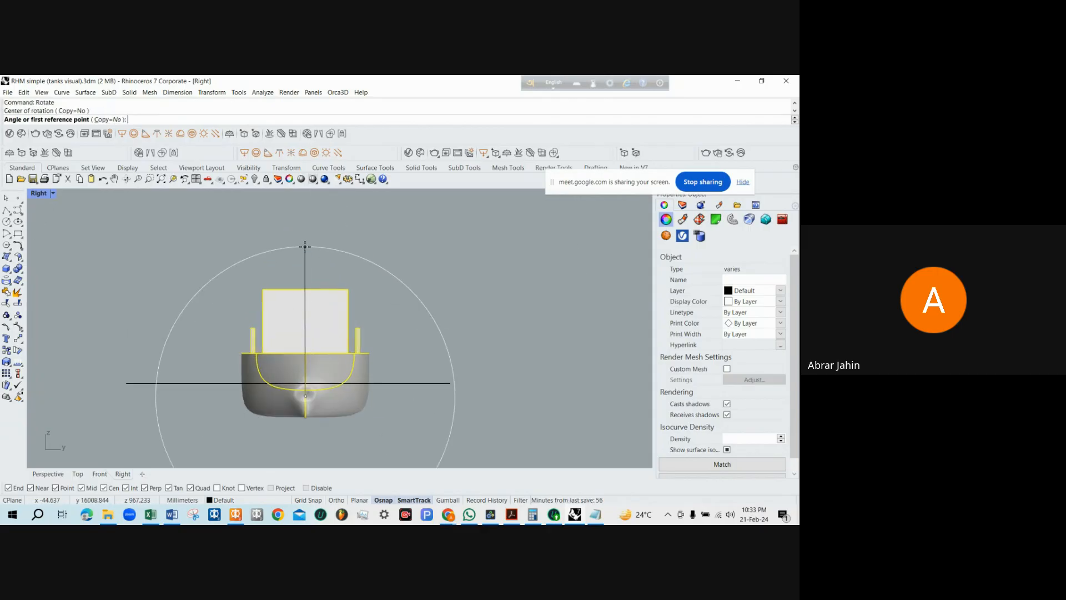
left_click(306, 233)
key("F8")
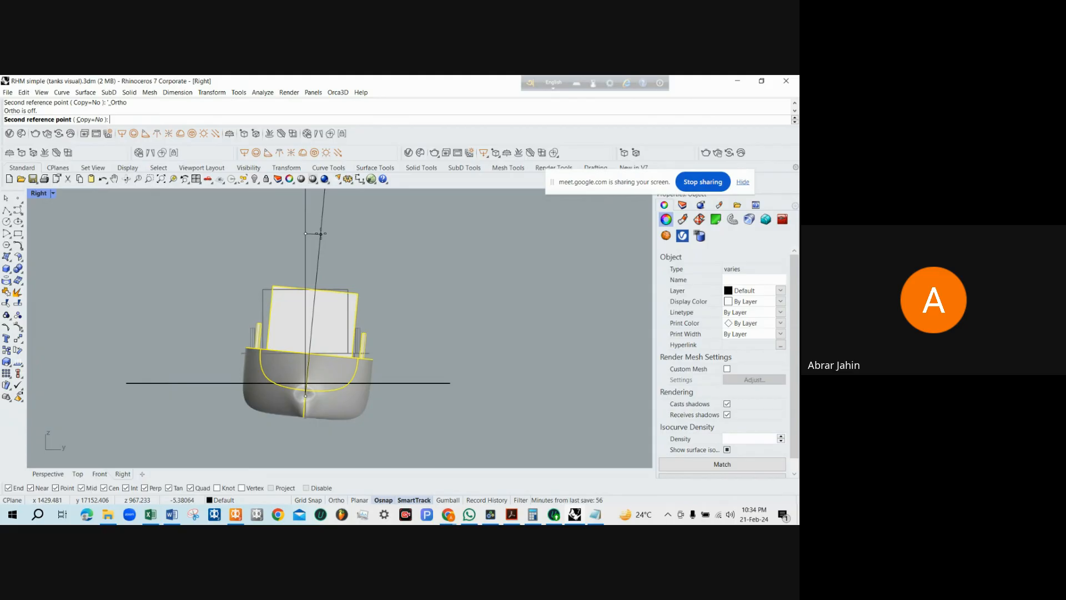
key("Escape")
Preview small heel angles of about 5 degrees to both sides, rotating the hull about its centreline near the water plane
key("Return")
left_click(305, 392)
key("F8")
left_click(309, 212)
key("F8")
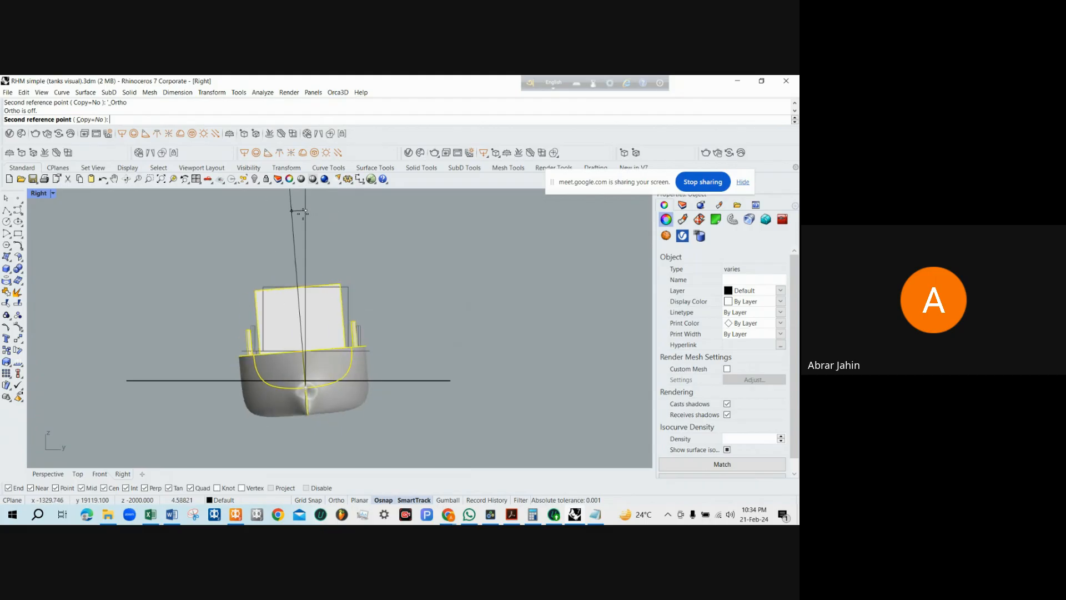
scroll(315, 223, "up", 1)
scroll(316, 221, "down", 1)
scroll(320, 218, "up", 1)
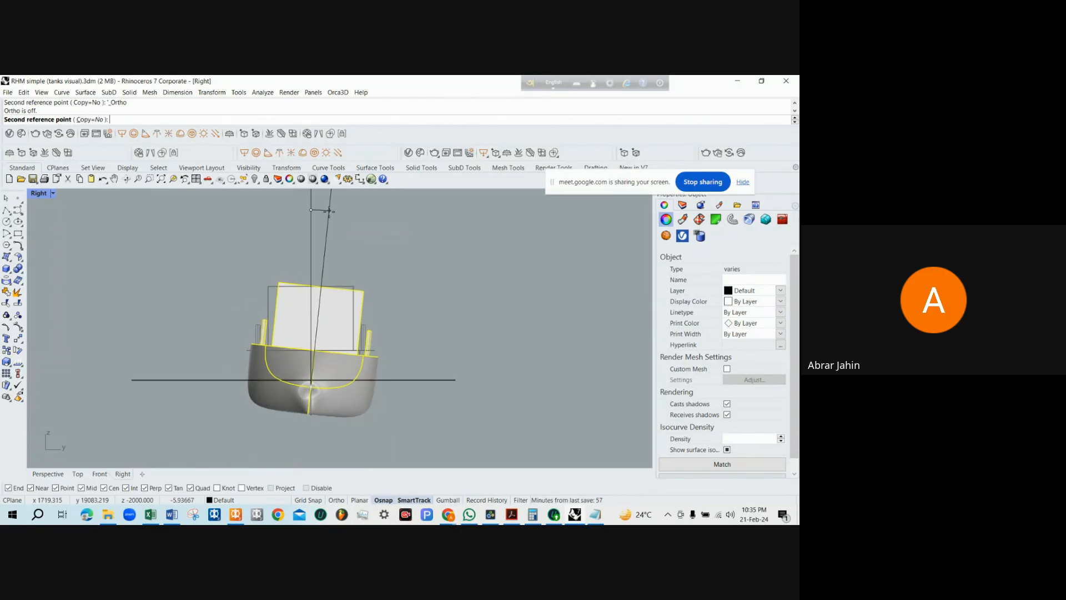
key("Escape")
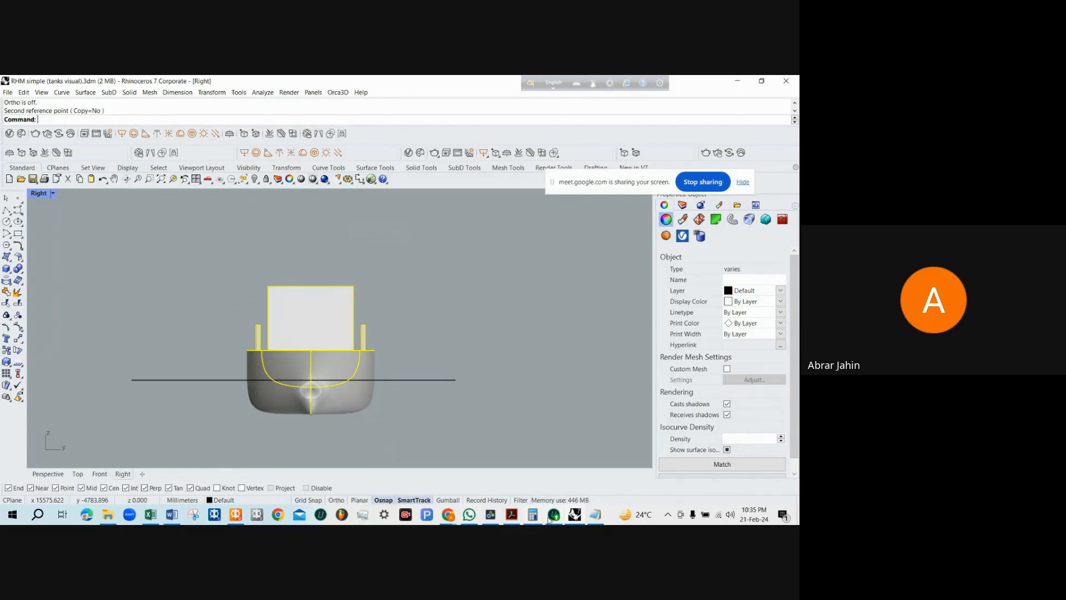
Switch to MAXSURF Stability, show the righting lever (GZ) graph, and read the curve at about 16 degrees of heel
left_click(236, 514)
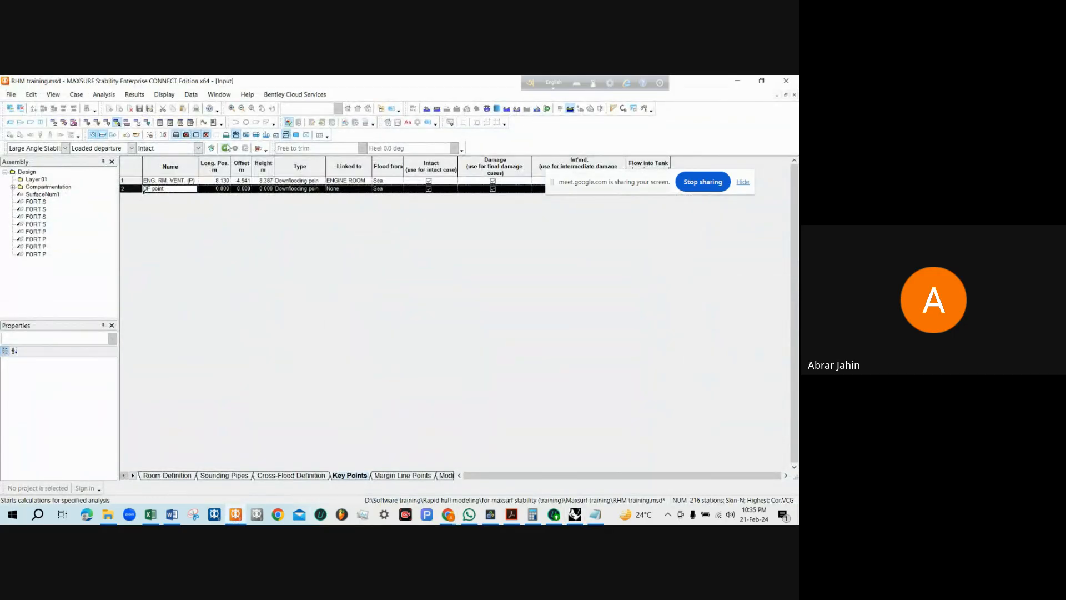
left_click(204, 123)
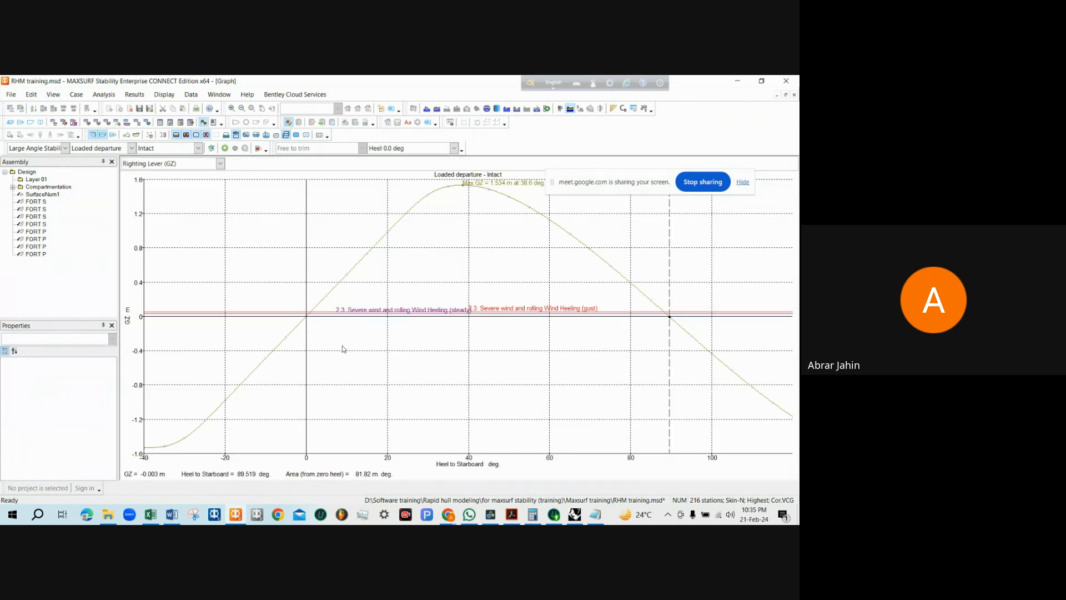
left_click(367, 255)
left_click_drag(364, 271, 372, 253)
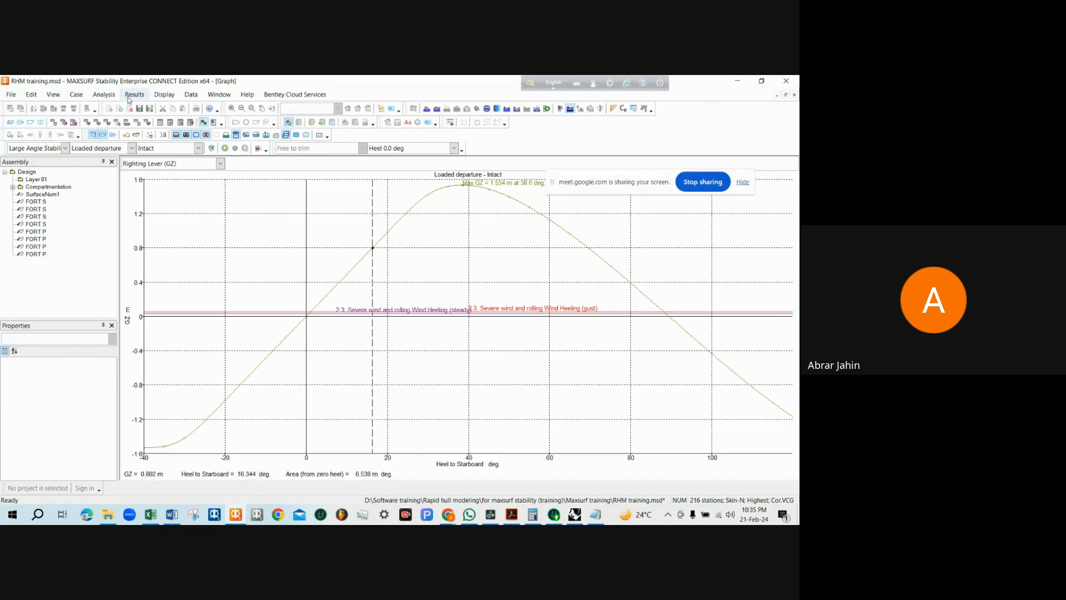
Open the Stability results table and examine the transverse righting moments at 10 and 30 degrees of heel
left_click(159, 122)
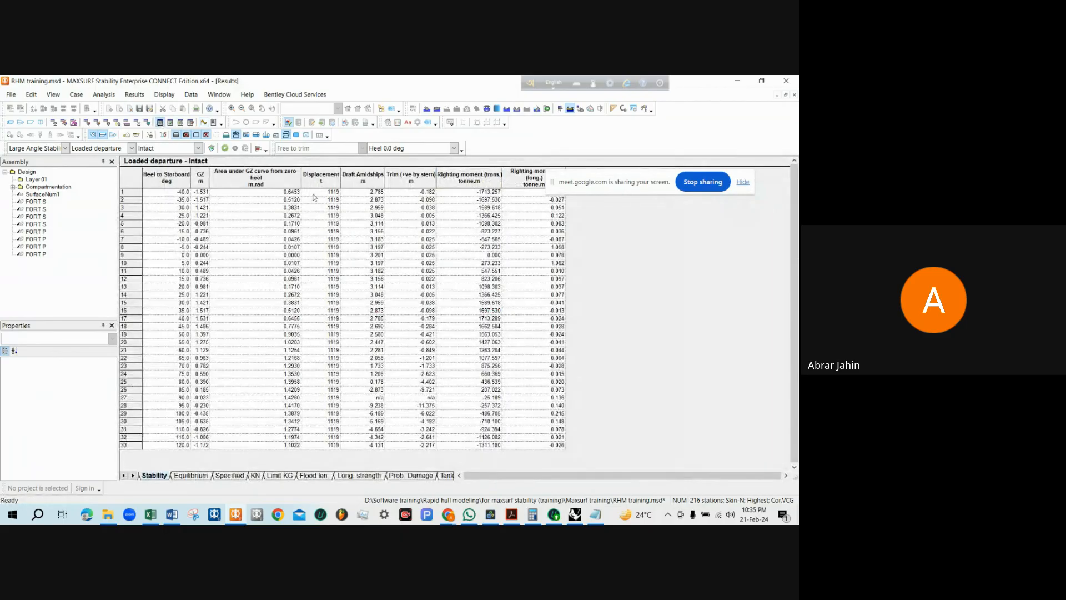
left_click(465, 200)
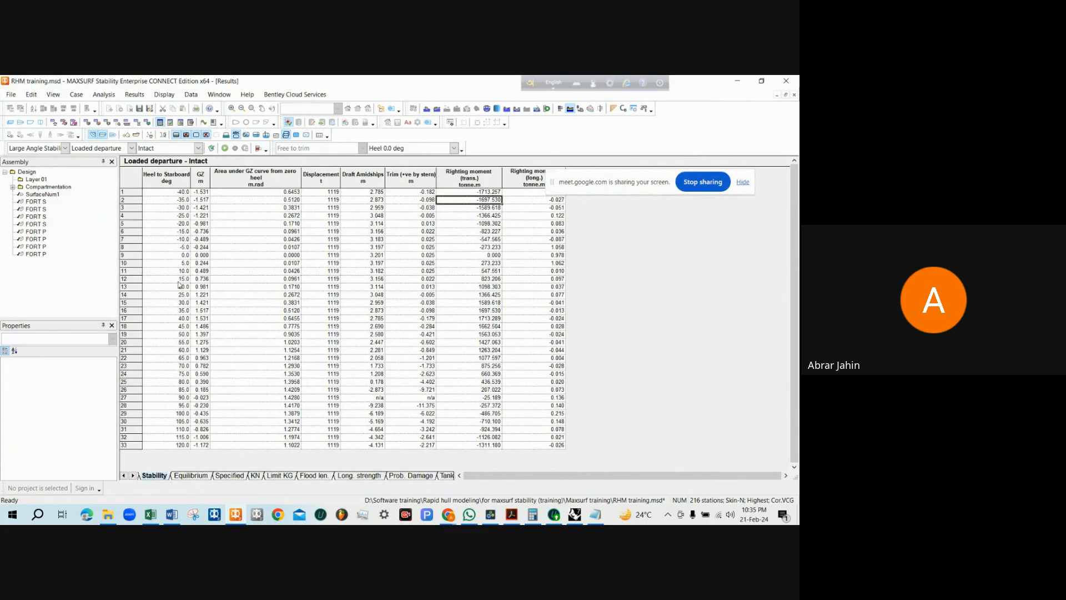
left_click(133, 272)
left_click(177, 272)
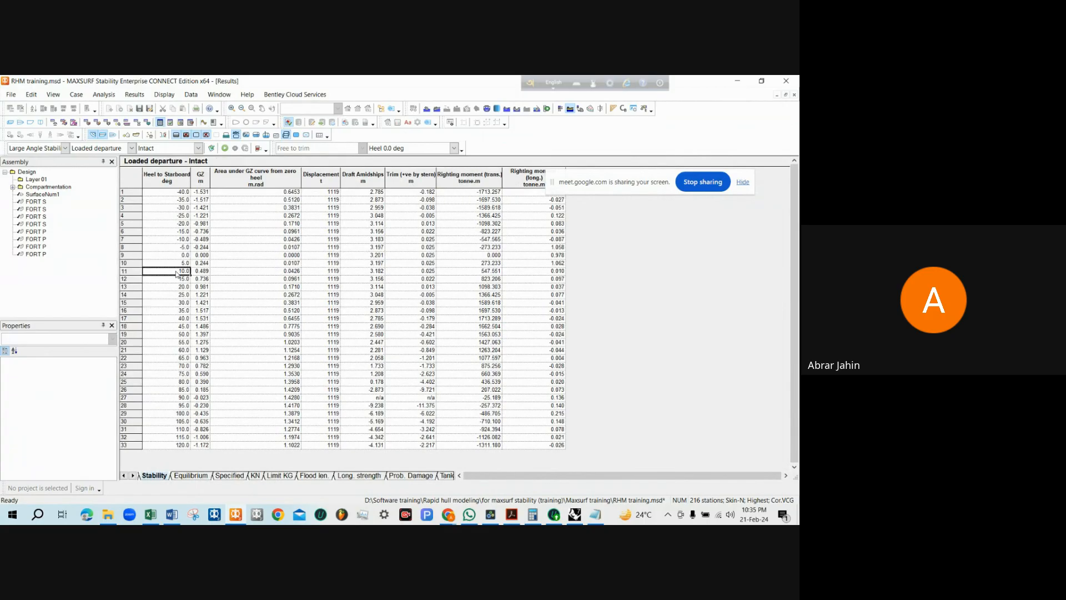
left_click(133, 272)
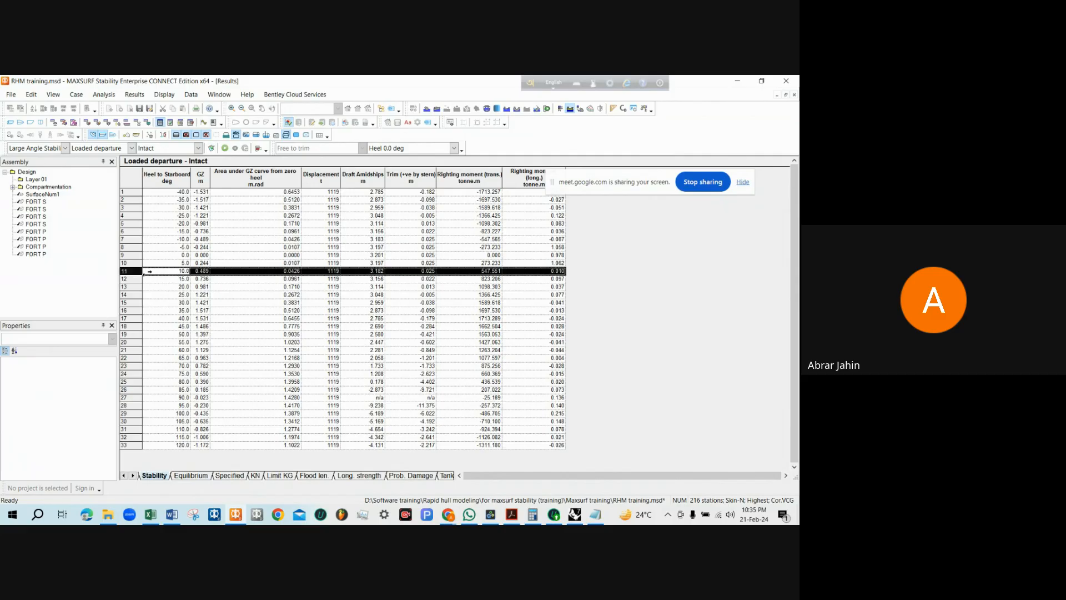
left_click(489, 272)
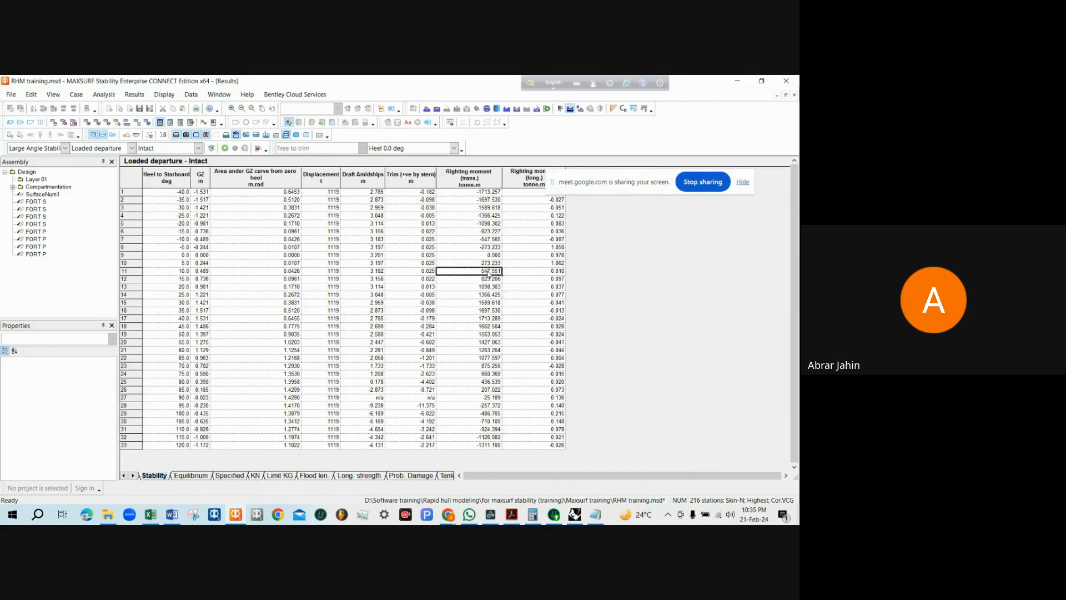
left_click(131, 302)
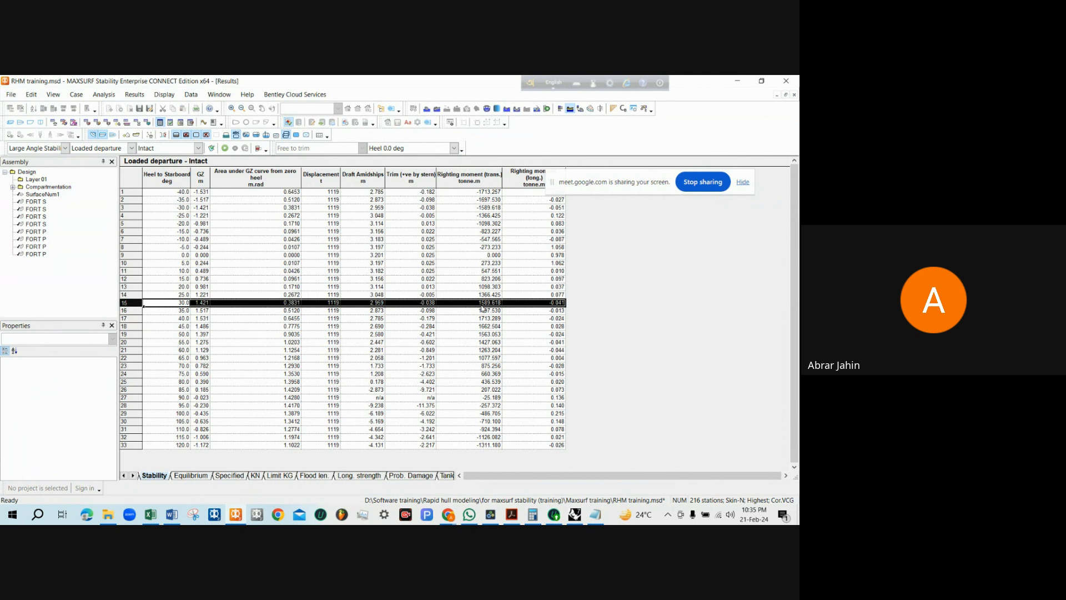
Hide the screen-sharing bar and examine the draft amidships column, then the GZ, area and displacement values at 10 degrees of heel
left_click(742, 182)
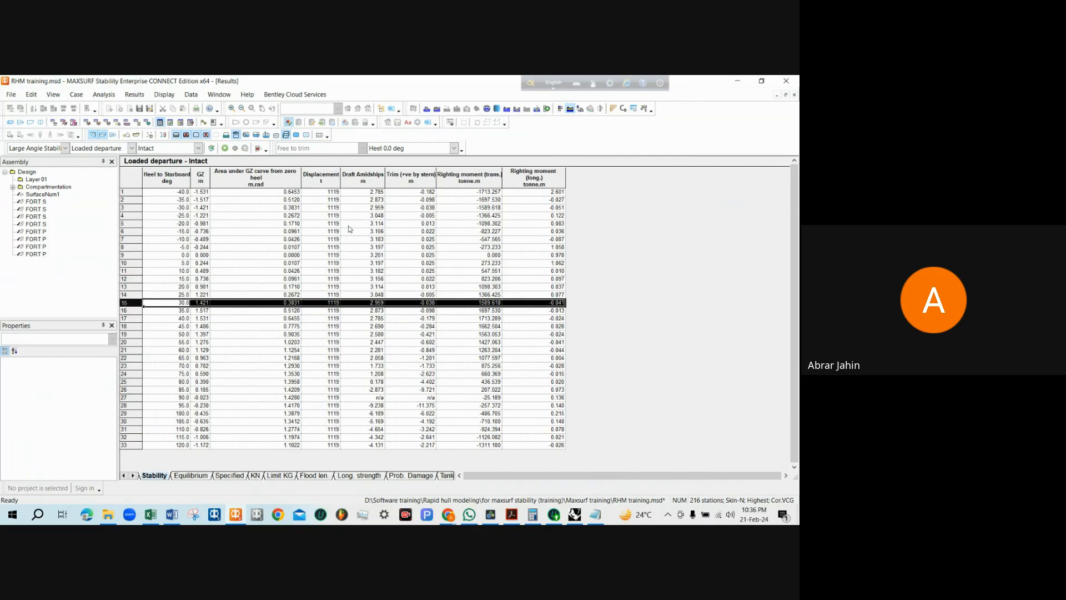
left_click(350, 224)
left_click(355, 239)
left_click(354, 255)
left_click(285, 256)
left_click(289, 263)
left_click(269, 273)
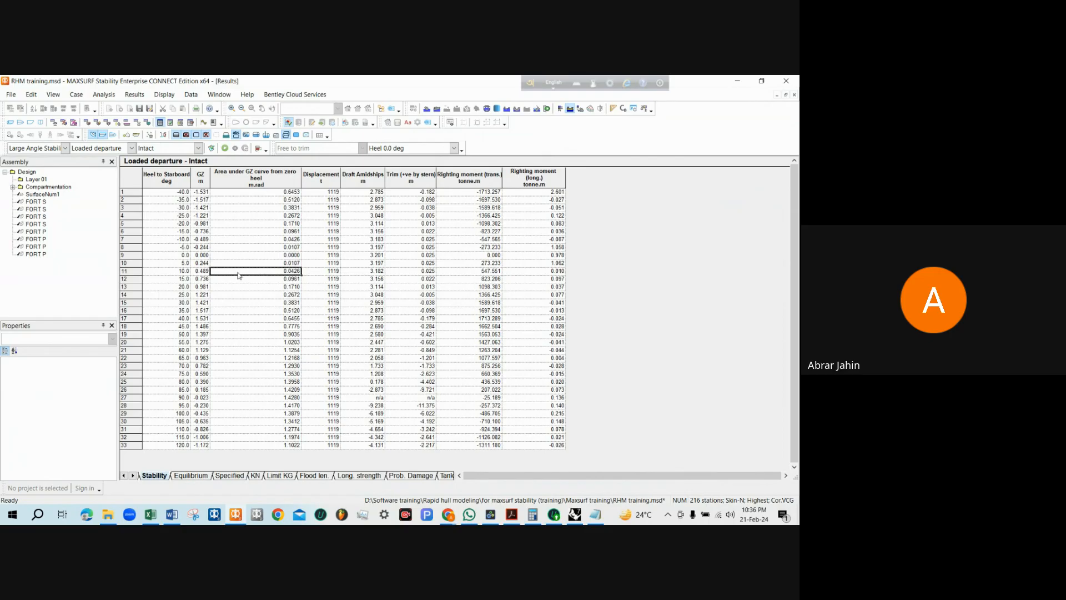
left_click(205, 272)
left_click(185, 272)
left_click(204, 271)
left_click(293, 272)
left_click(322, 272)
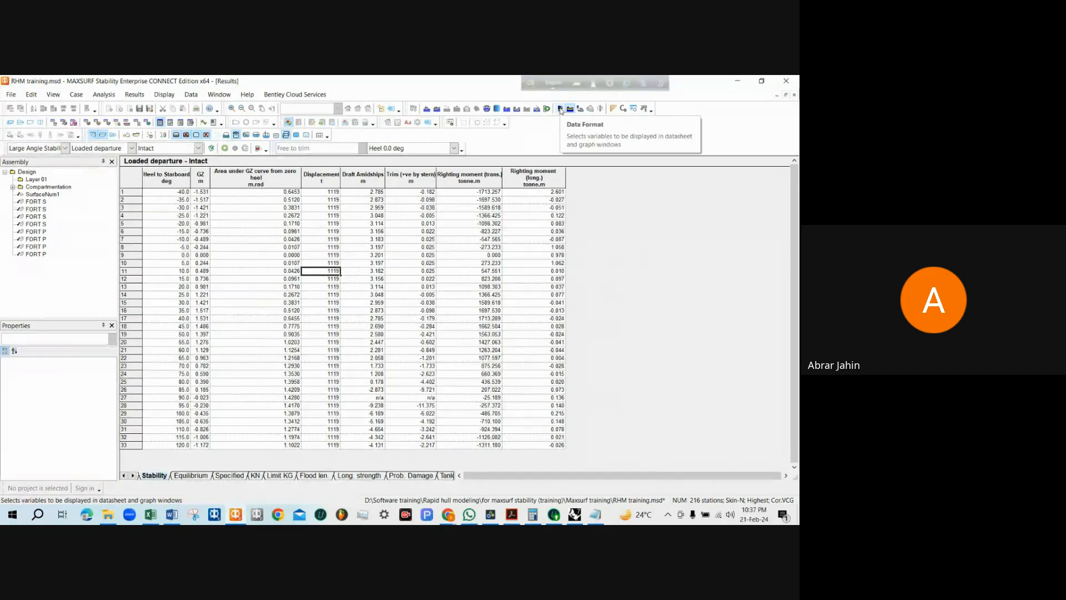
In the key points table, copy the ENG. RM. VENT (P) entry into the second row and rename the copy ENG. RM. VENT (S)
left_click(117, 122)
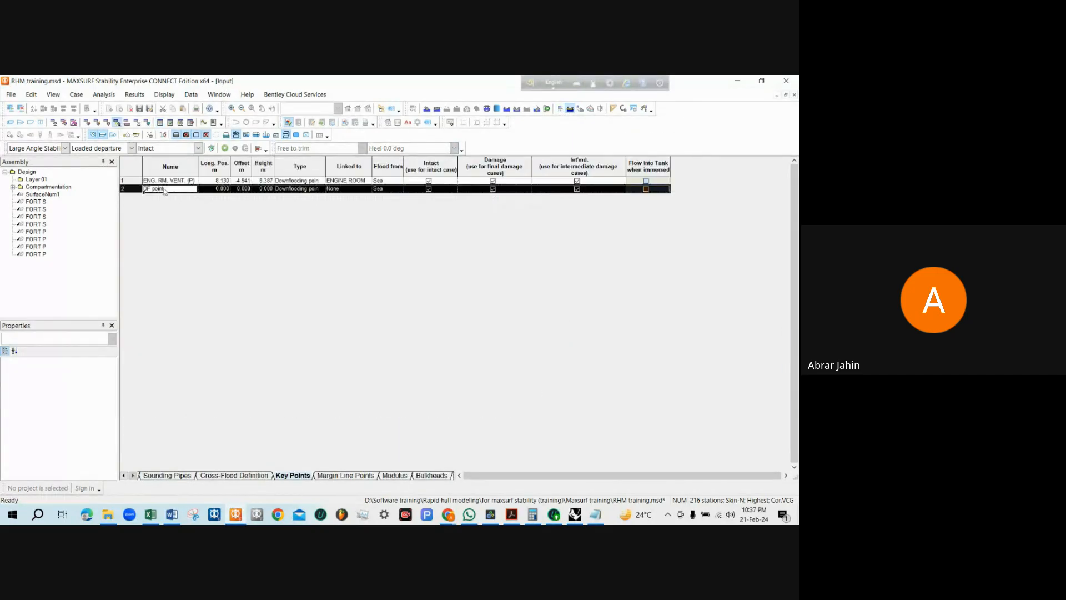
left_click_drag(158, 182, 390, 183)
key("ctrl+c")
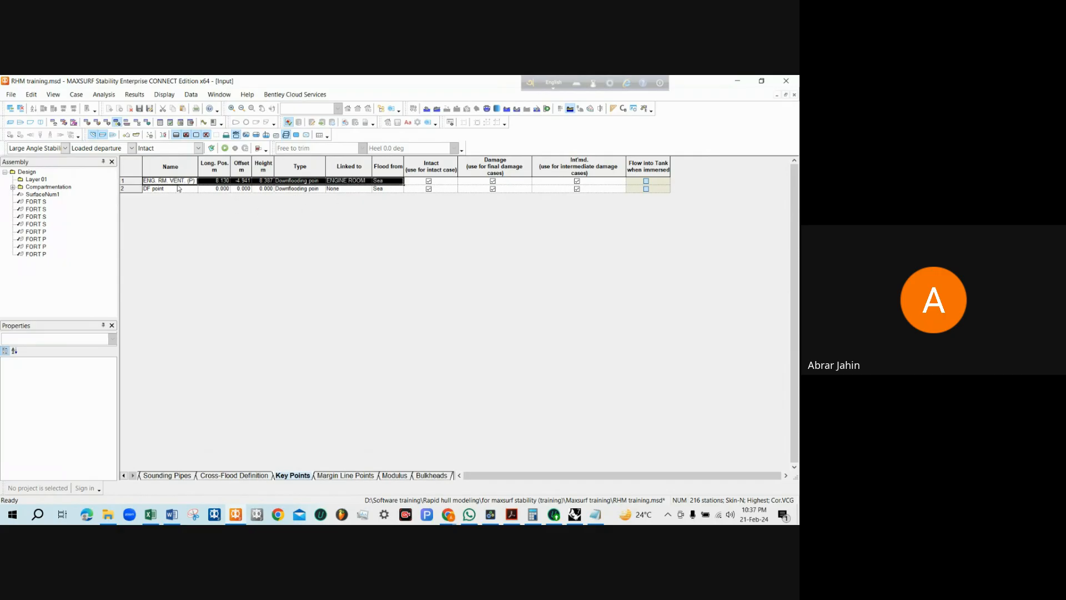
left_click(179, 189)
key("ctrl+v")
left_click(193, 189)
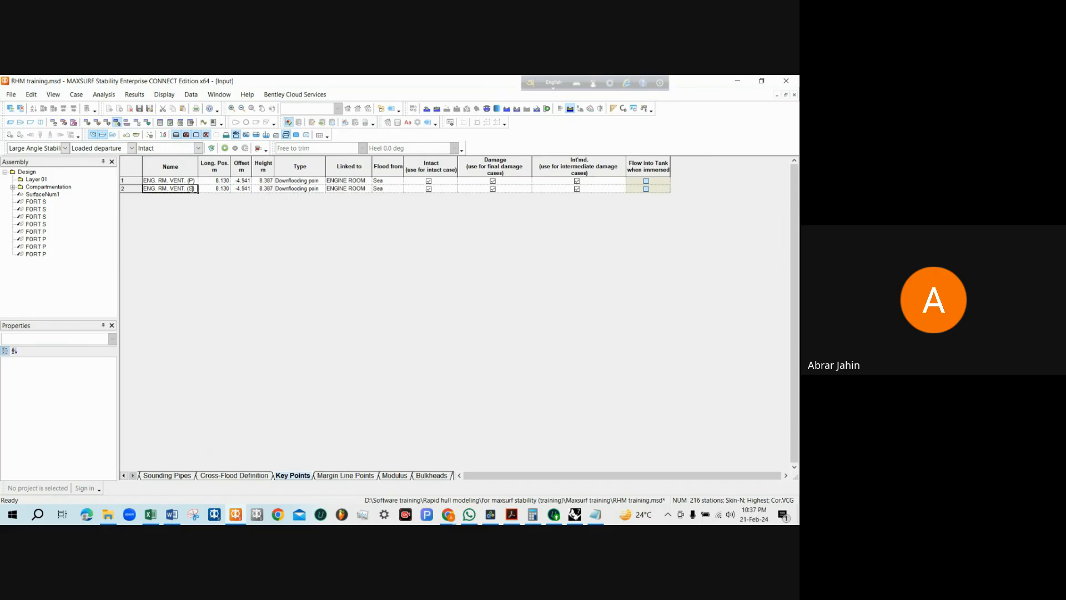
Change the offset of the ENG. RM. VENT (S) key point to positive 4.941 m
left_click(238, 189)
key("Home")
key("Delete")
left_click(247, 182)
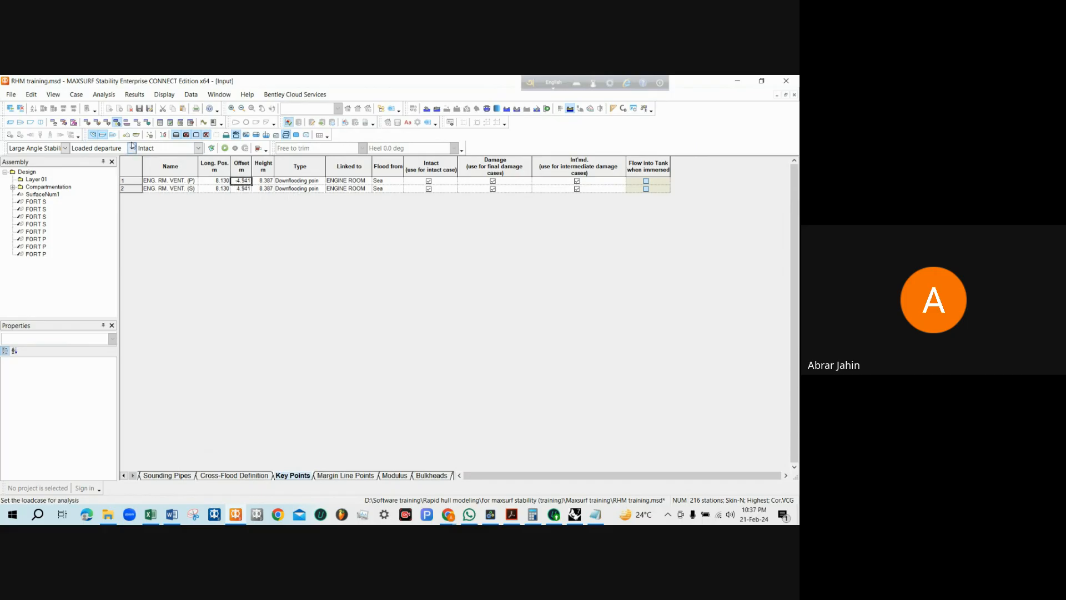
Show the profile view with the hull section lines hidden and the downflooding points displayed
left_click(31, 122)
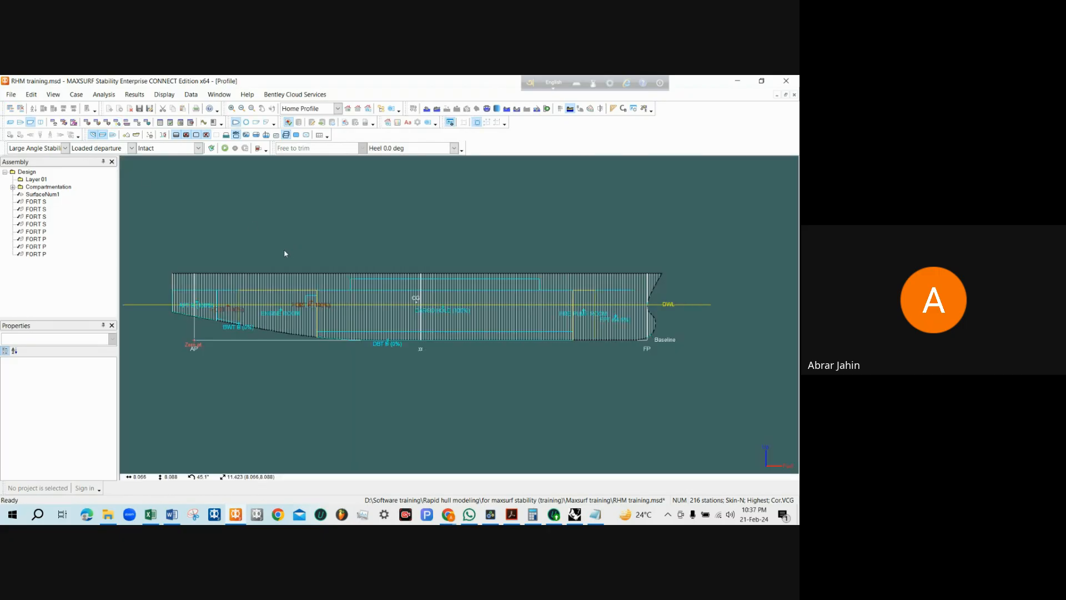
left_click(93, 135)
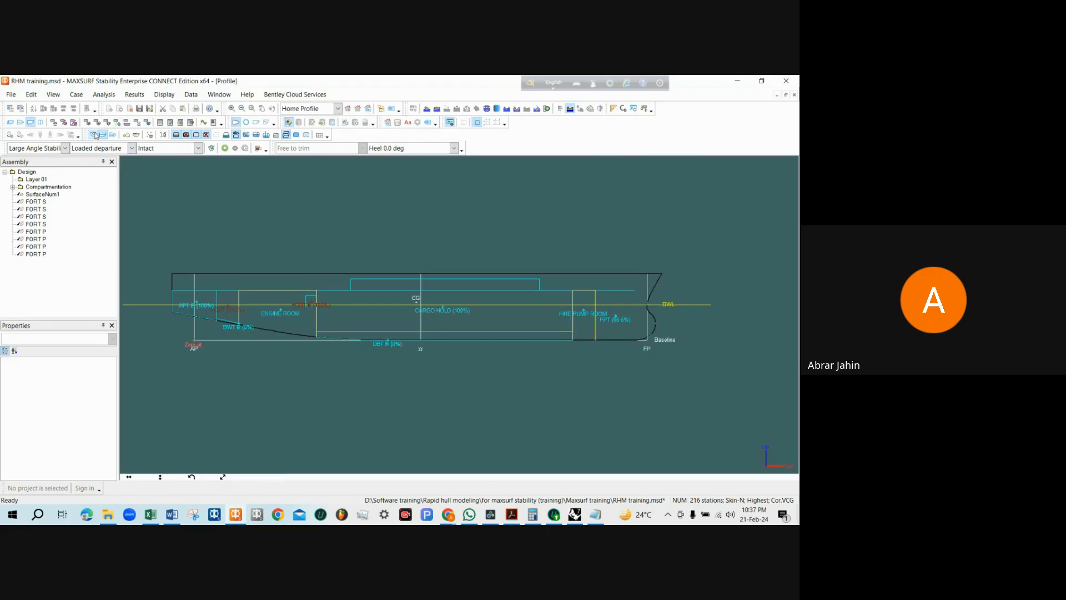
left_click(127, 135)
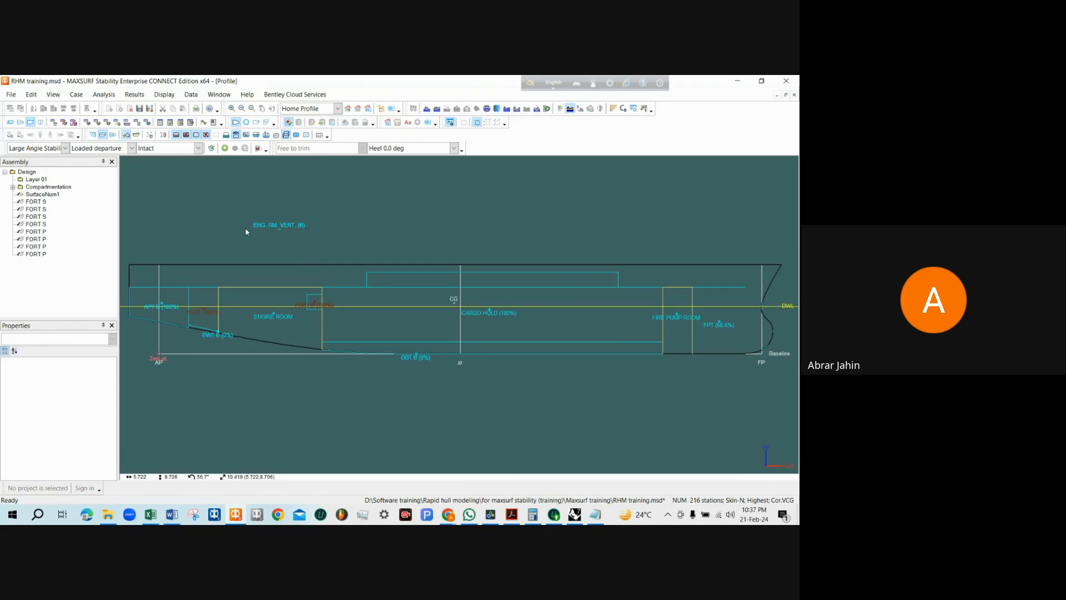
Check both engine room vent points in the full body plan and in an unrendered perspective view
left_click(41, 122)
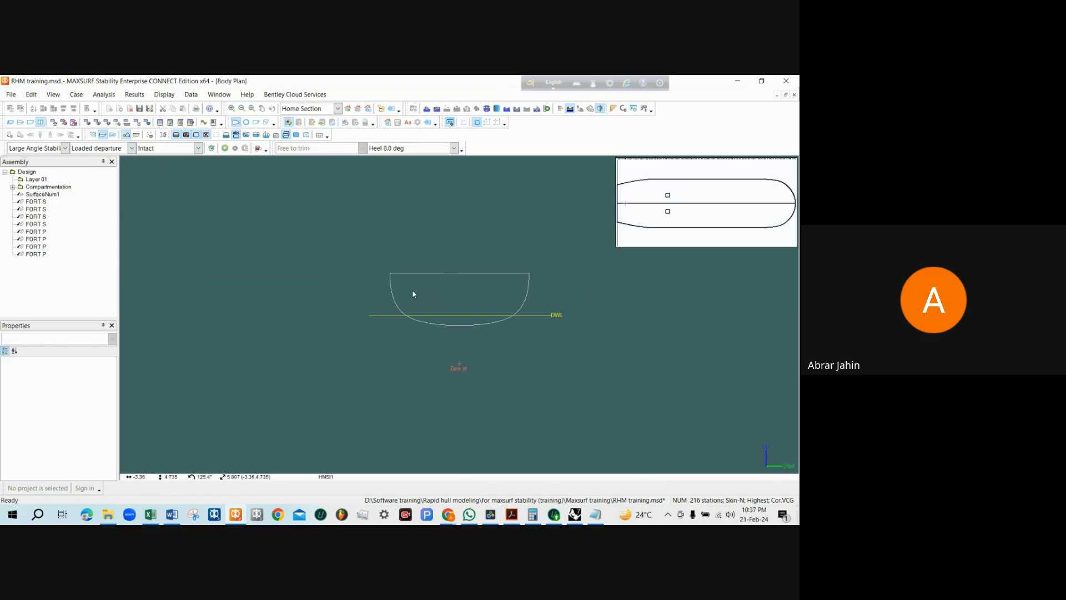
left_click(581, 109)
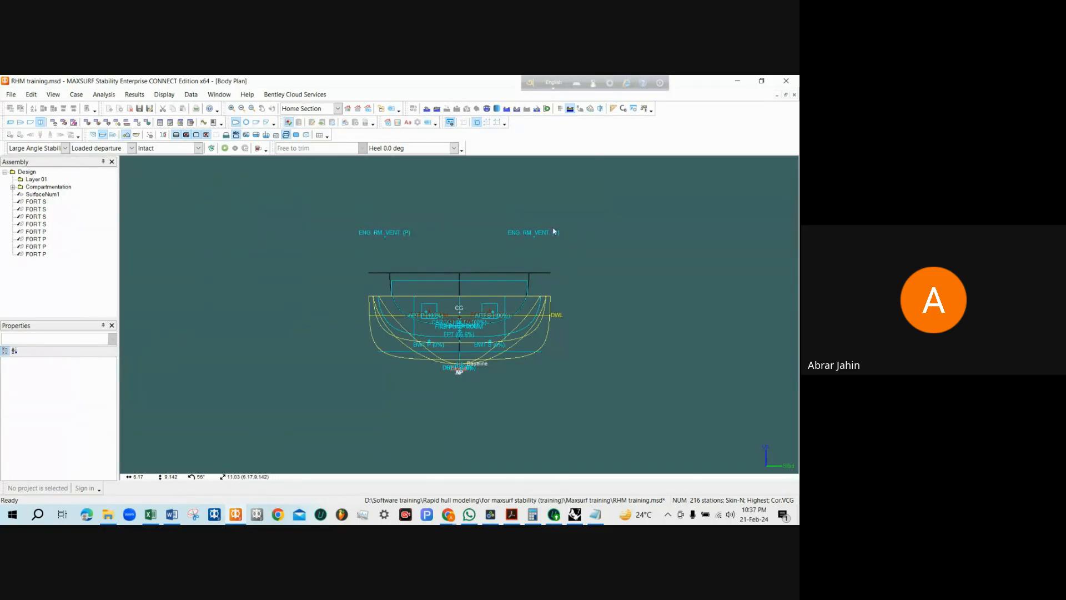
left_click(10, 121)
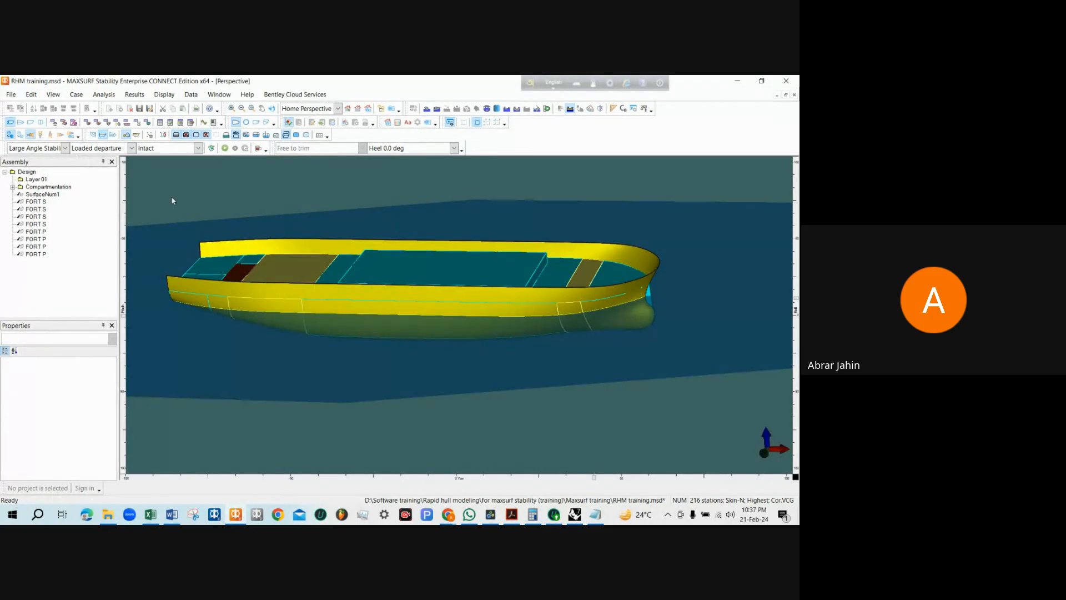
left_click(13, 135)
left_click_drag(356, 244, 412, 289)
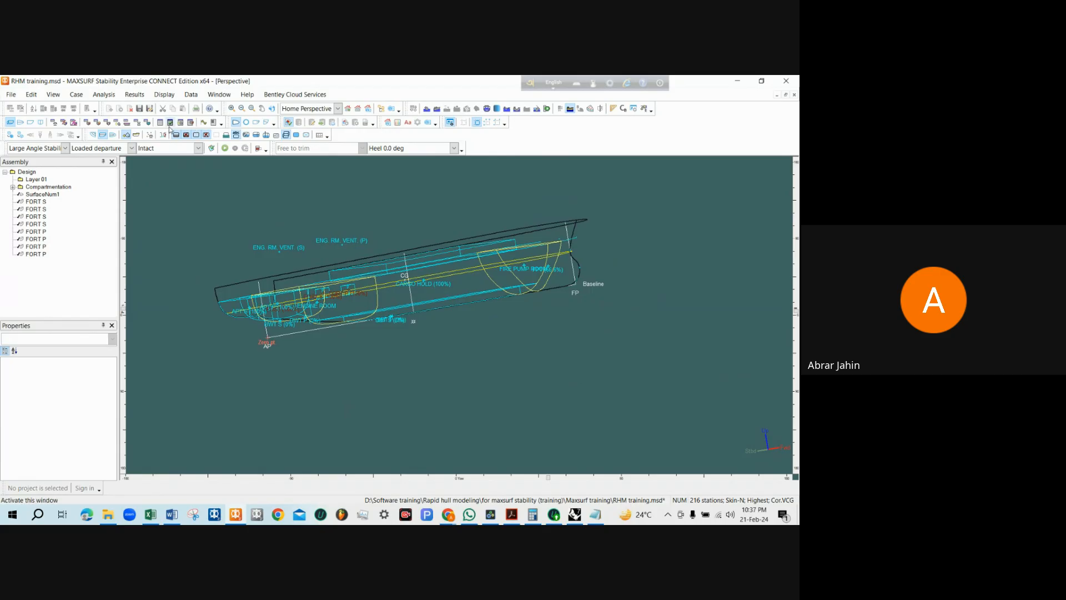
Return to the body plan, examine the two vents above the deck, and briefly hide and reshow the non-buoyant rooms
left_click(41, 122)
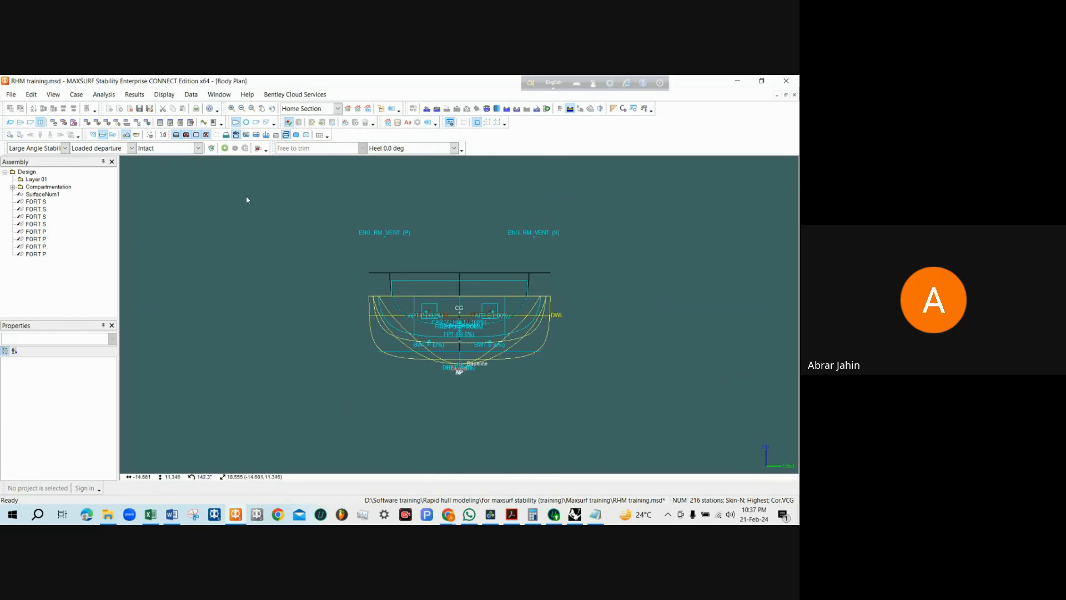
scroll(494, 294, "up", 1)
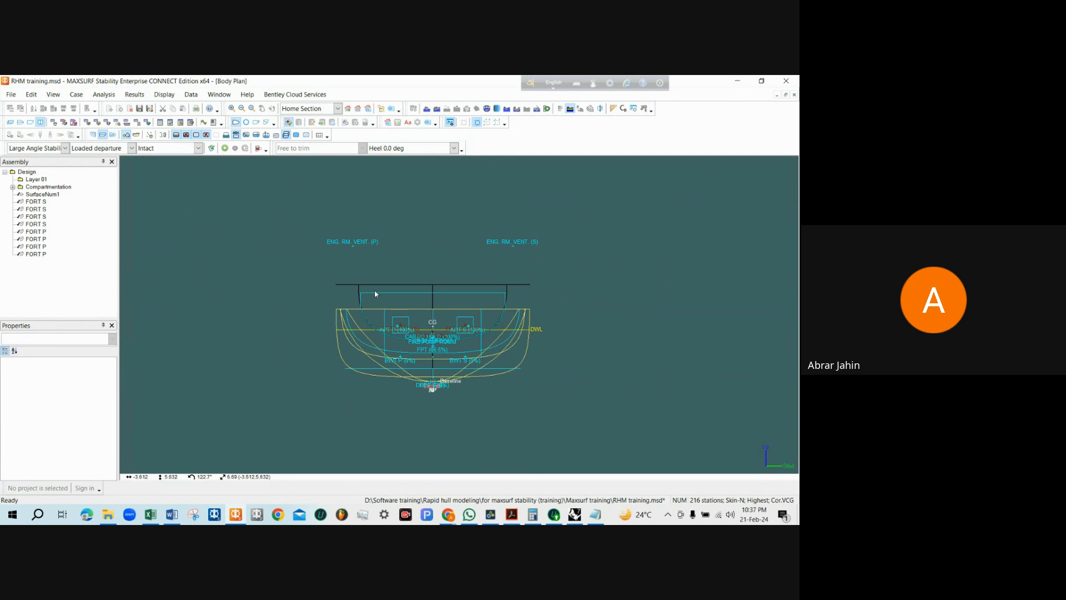
scroll(597, 369, "up", 1)
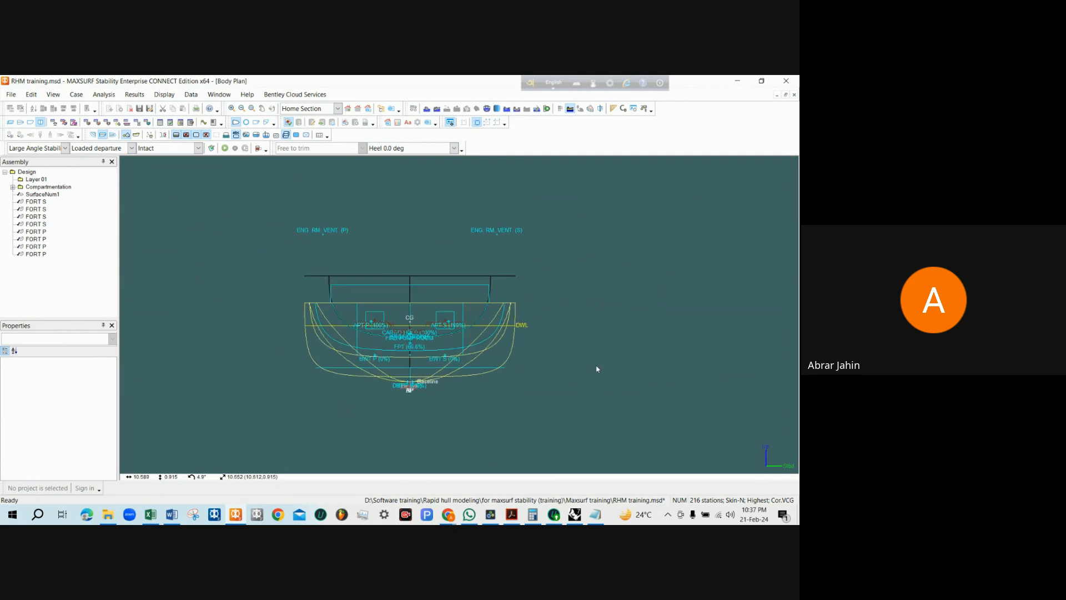
left_click(197, 135)
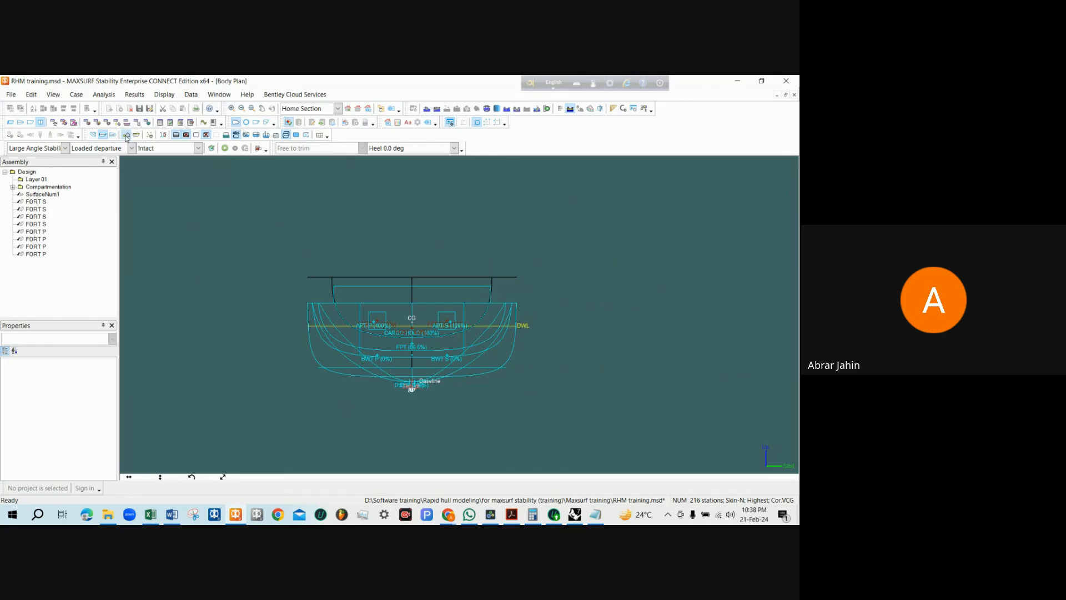
left_click(197, 135)
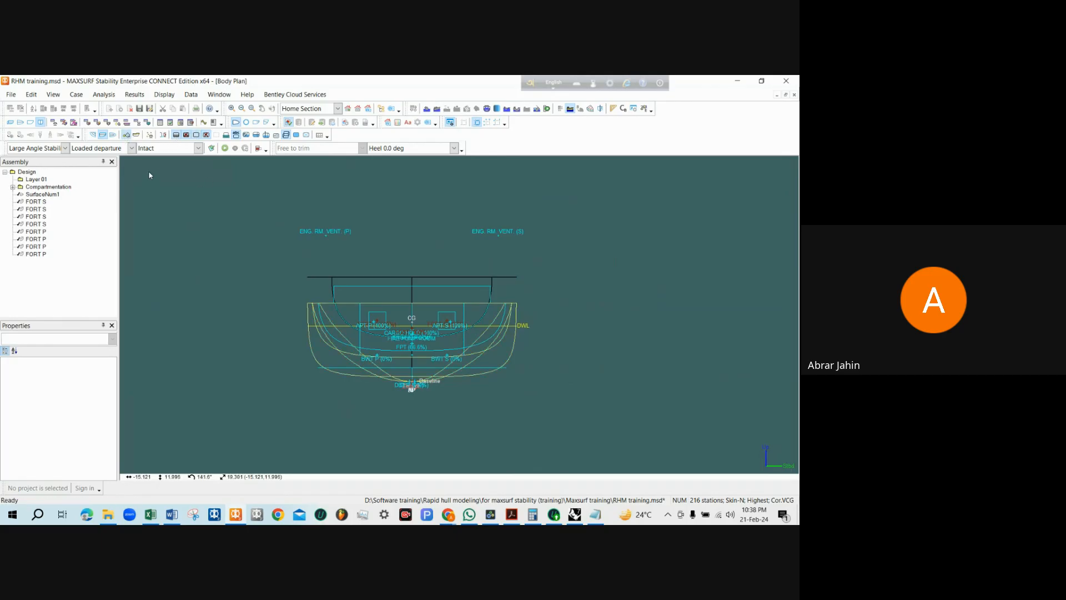
Run the large angle stability analysis, show the righting lever (GZ) graph, and read the ENG. RM. VENT (S) flooding line
left_click(226, 148)
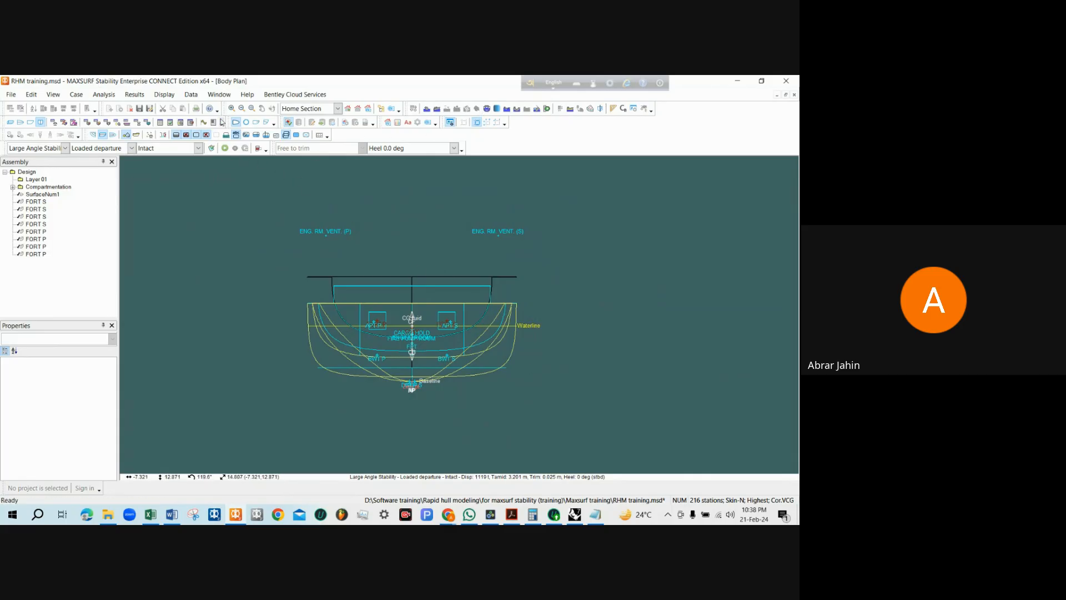
left_click(203, 122)
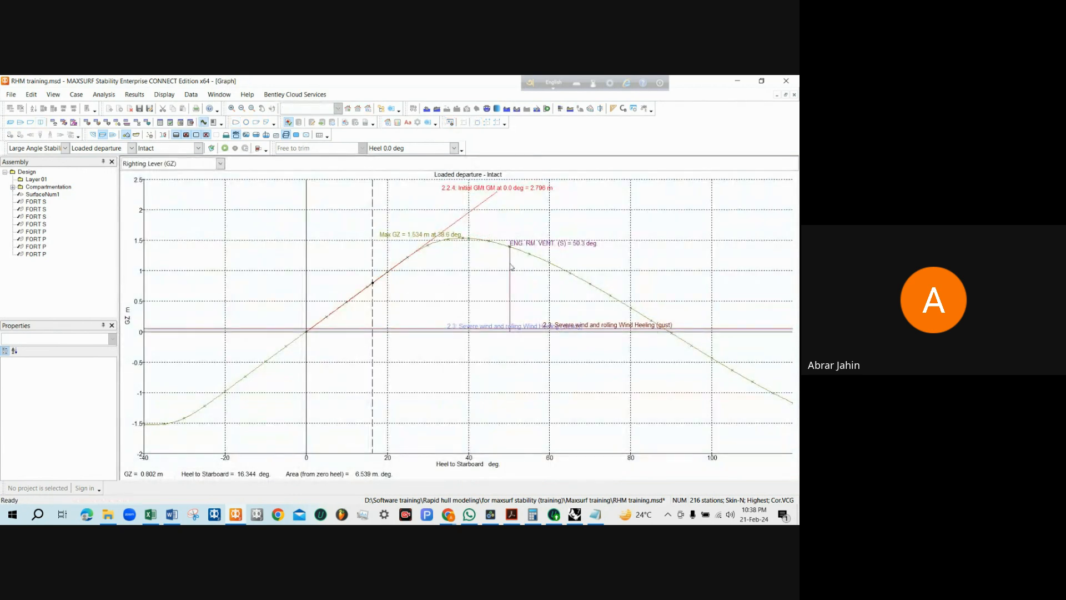
left_click(522, 276)
left_click_drag(521, 276, 627, 239)
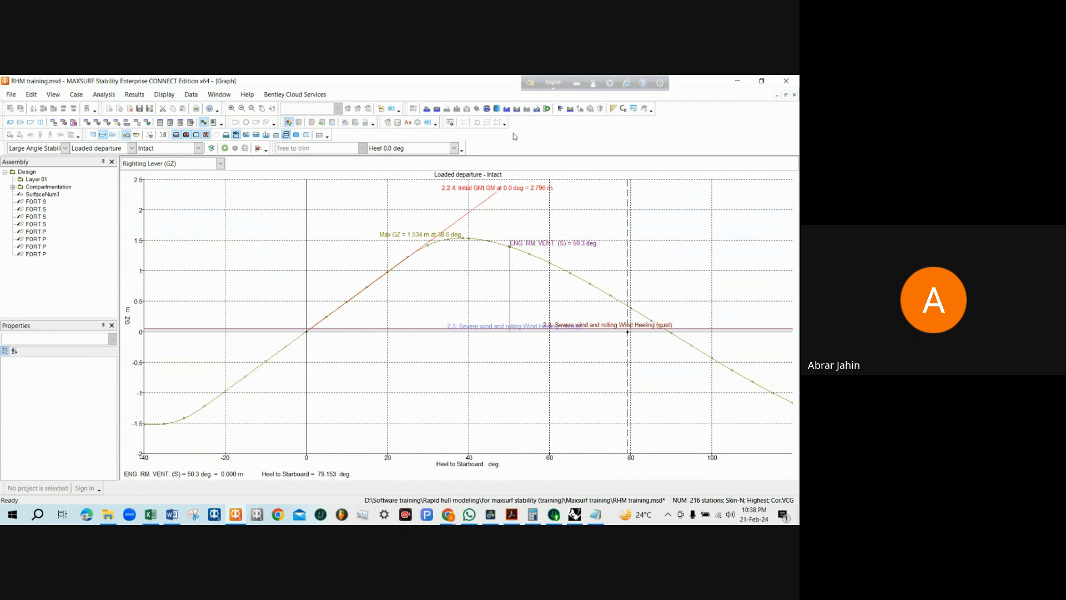
Open the criteria results and examine the first flooding angle of the downflooding points under 2.2.1: Area 0 to 40
left_click(170, 122)
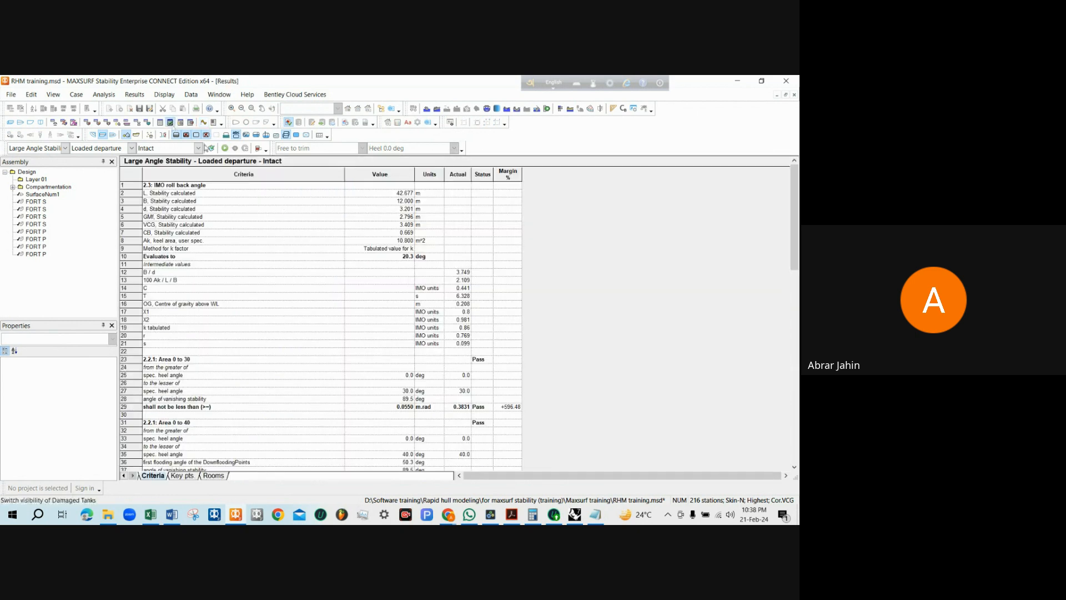
scroll(365, 262, "up", 7)
scroll(188, 294, "down", 4)
scroll(198, 289, "down", 2)
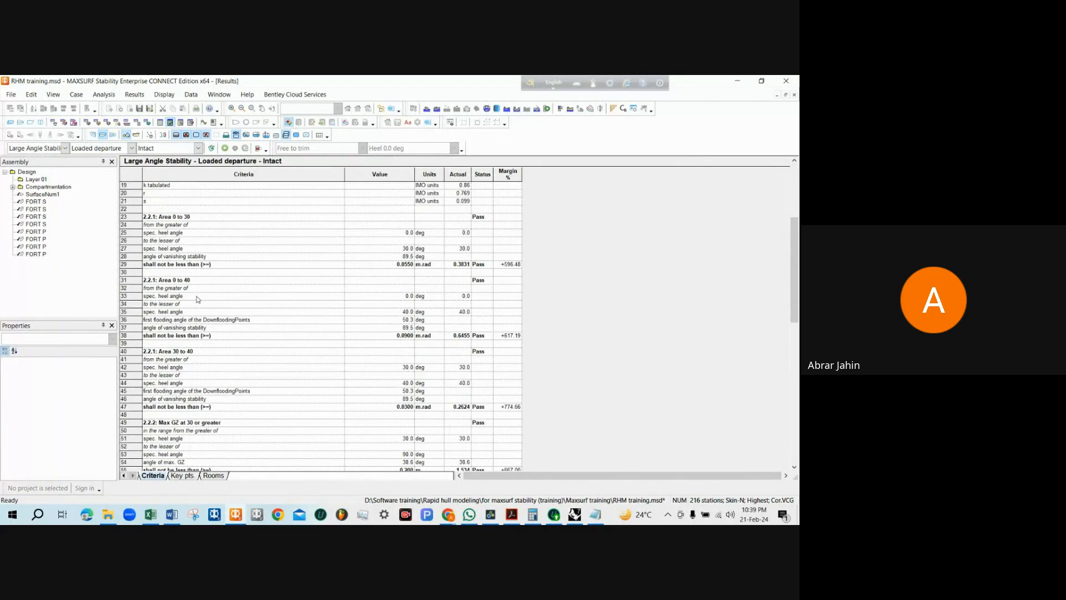
scroll(209, 282, "down", 3)
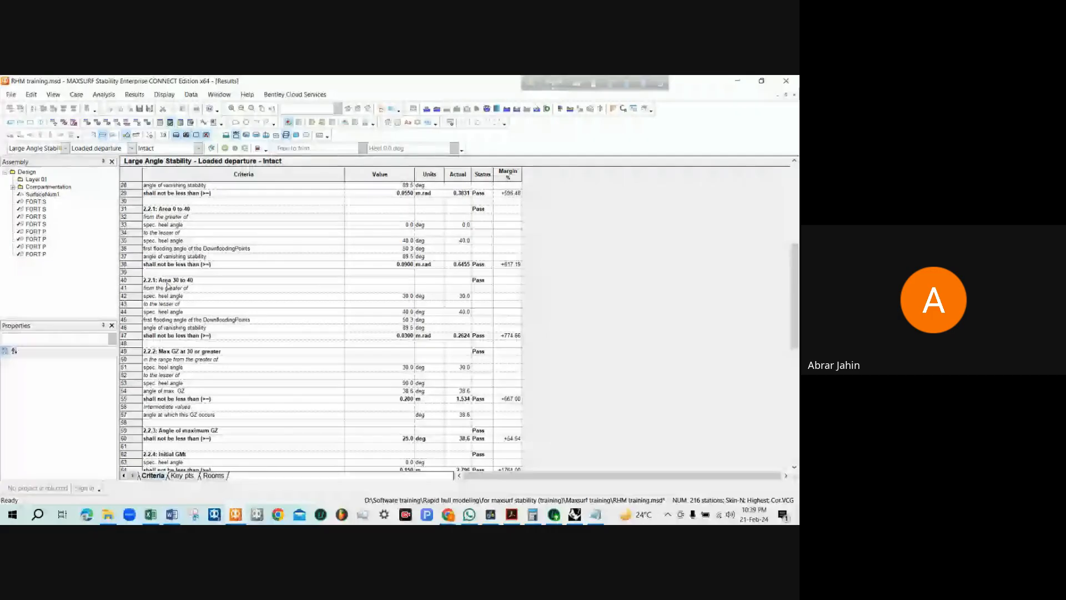
scroll(168, 286, "up", 1)
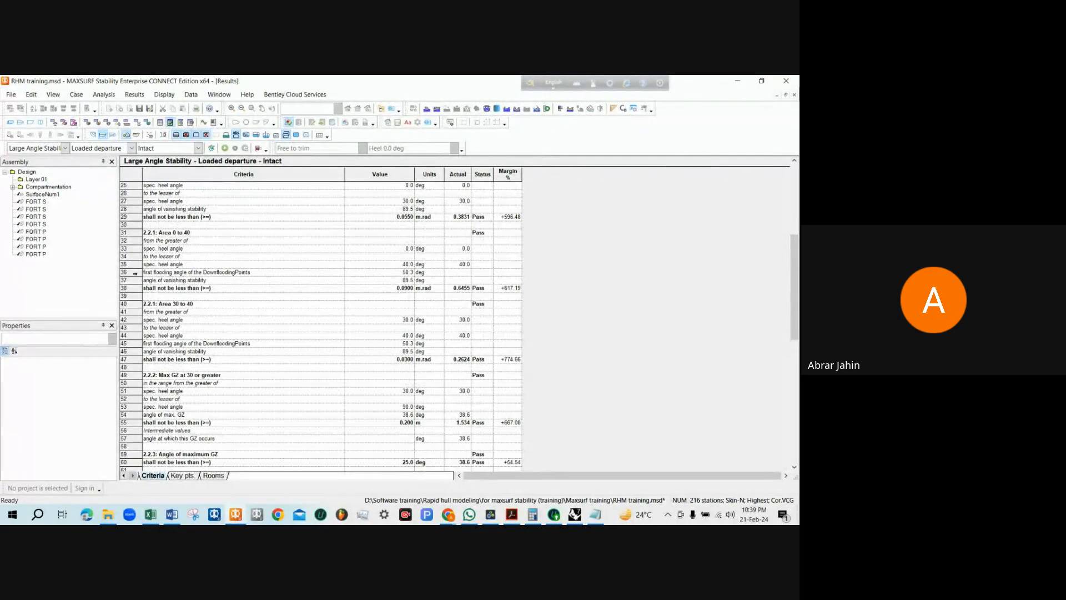
left_click(135, 273)
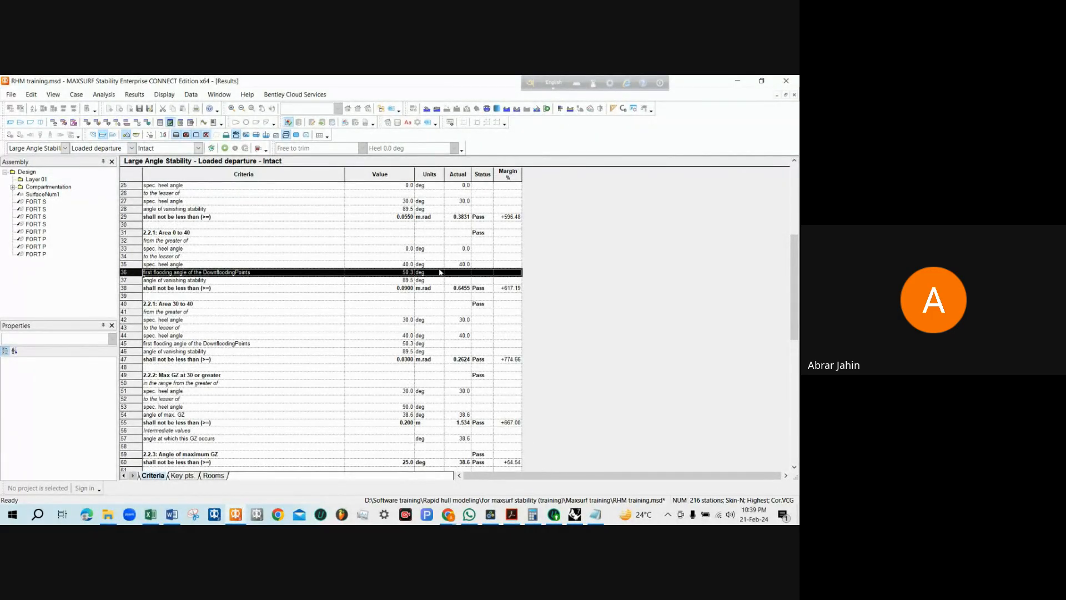
left_click(411, 274)
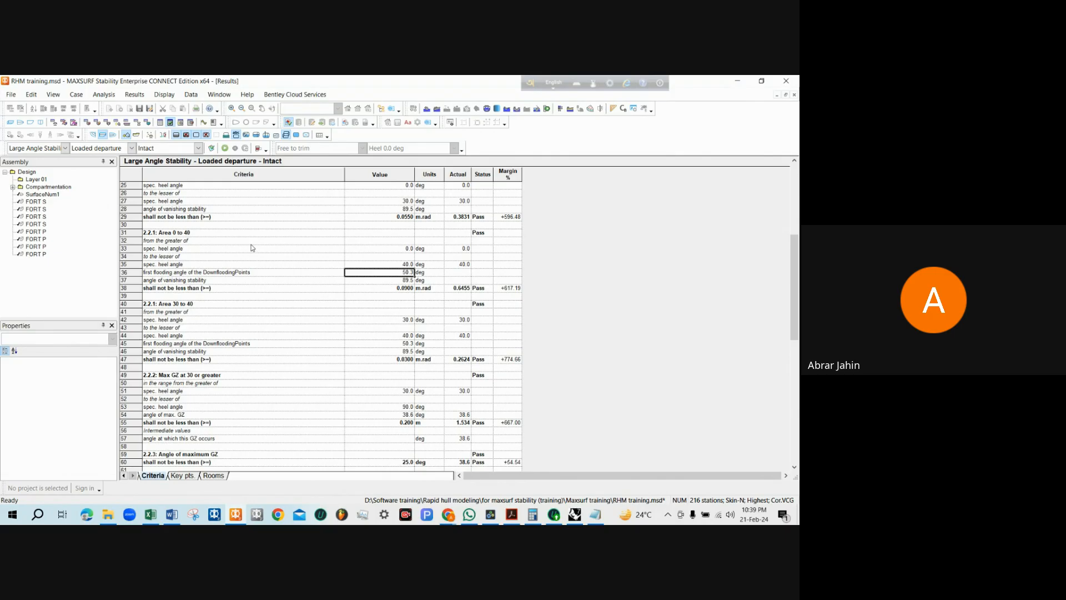
Review the criteria results from the IMO roll back angle through to severe wind and rolling
scroll(253, 247, "up", 8)
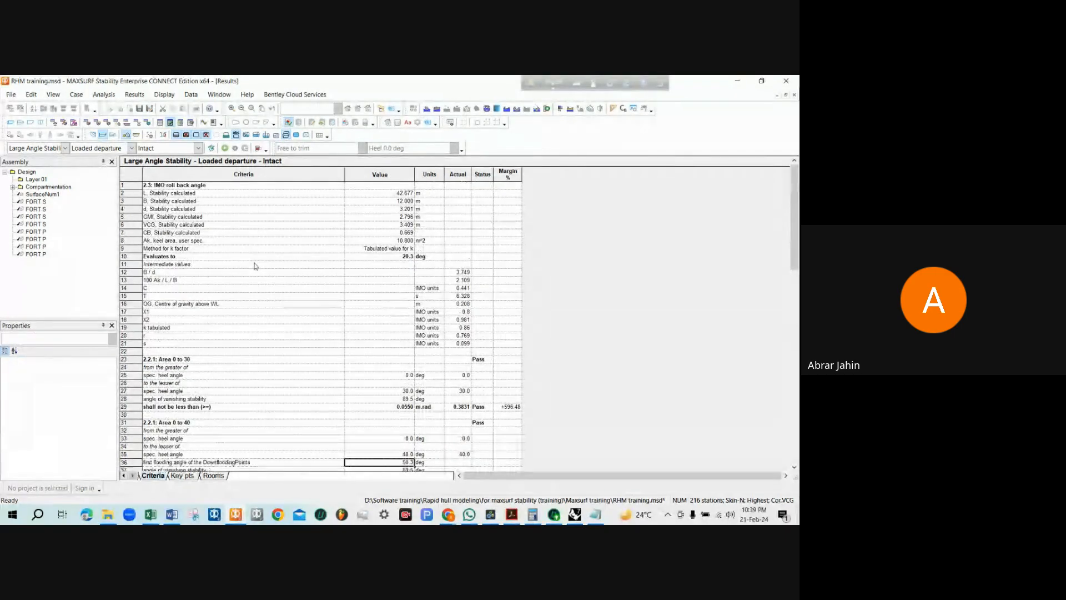
scroll(254, 272, "down", 15)
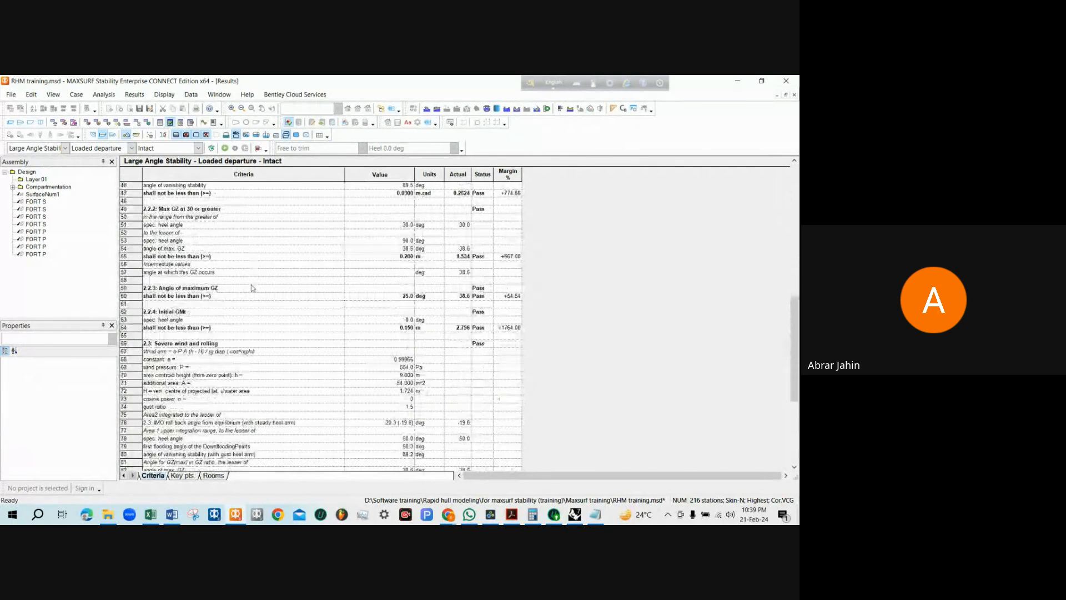
scroll(253, 289, "up", 11)
scroll(253, 291, "up", 4)
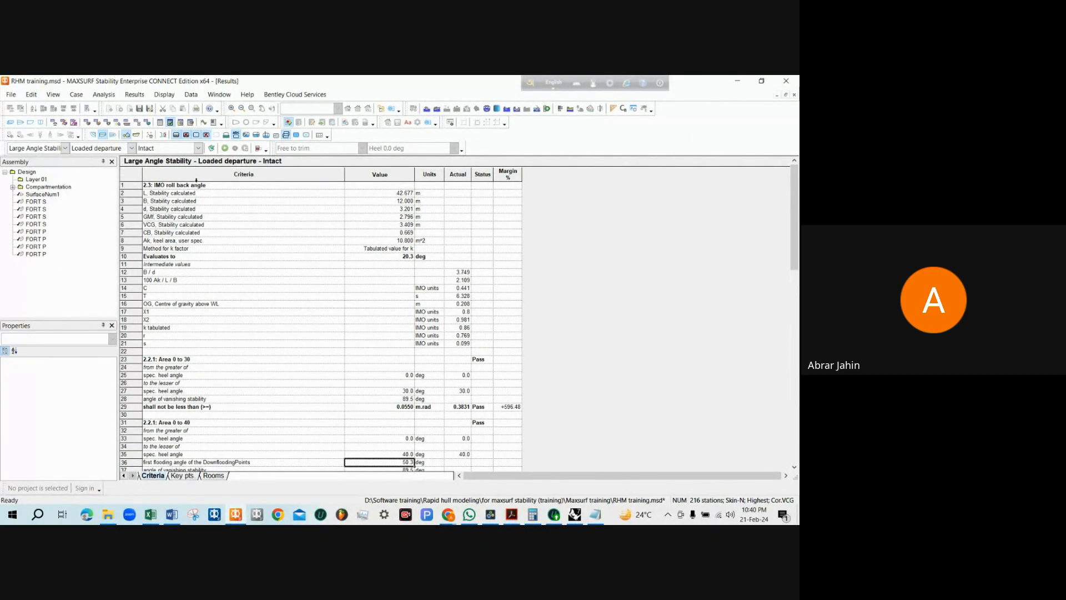
scroll(343, 223, "down", 2)
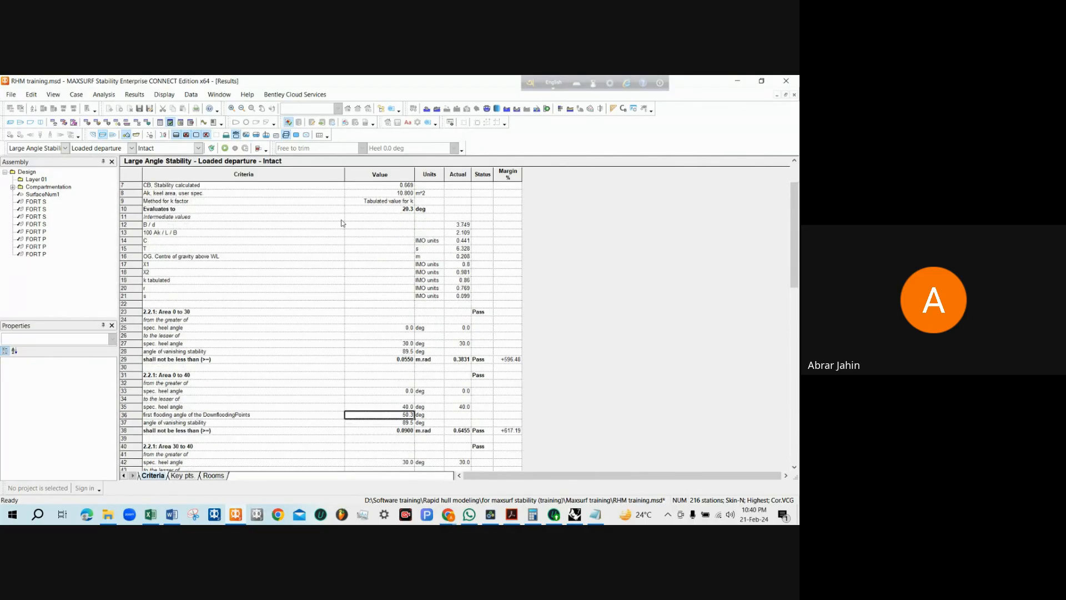
In the Loaded departure loadcase, set the lightship's vertical arm to 5 m and save the design
left_click(53, 122)
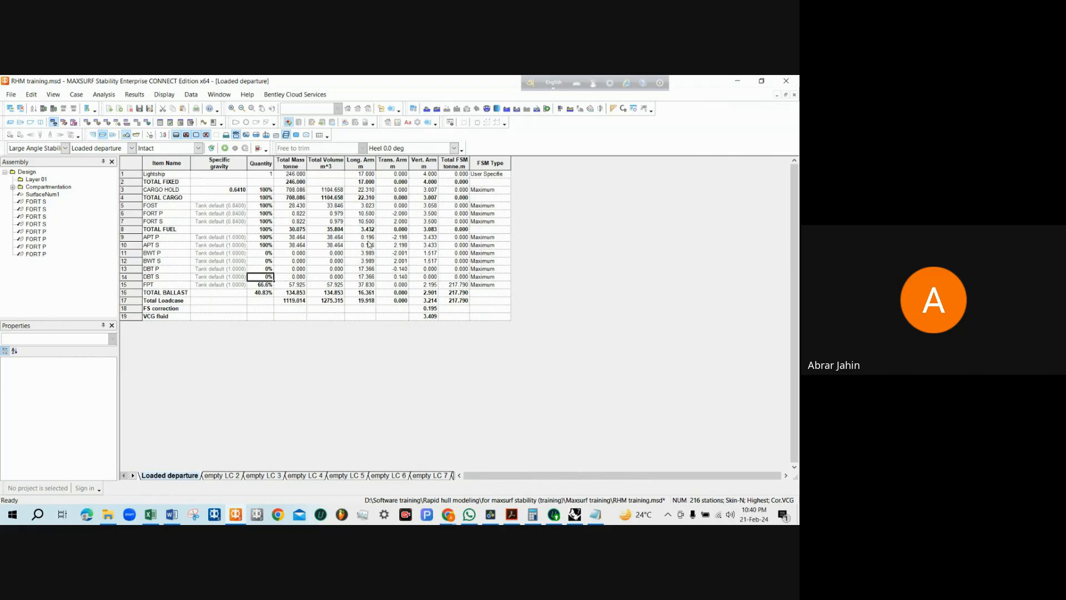
left_click(430, 176)
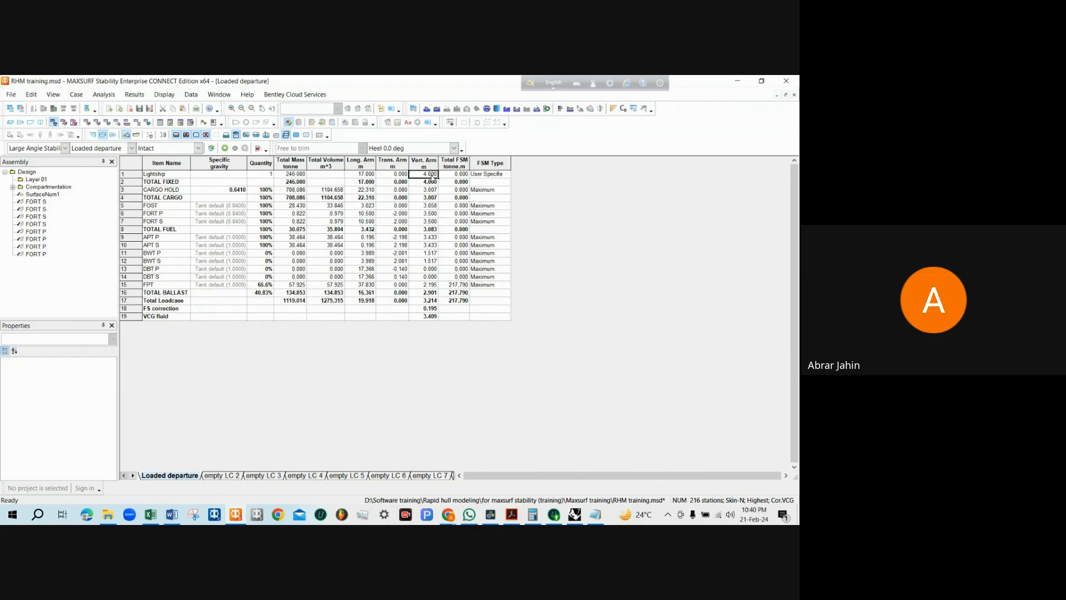
type("5")
key("Return")
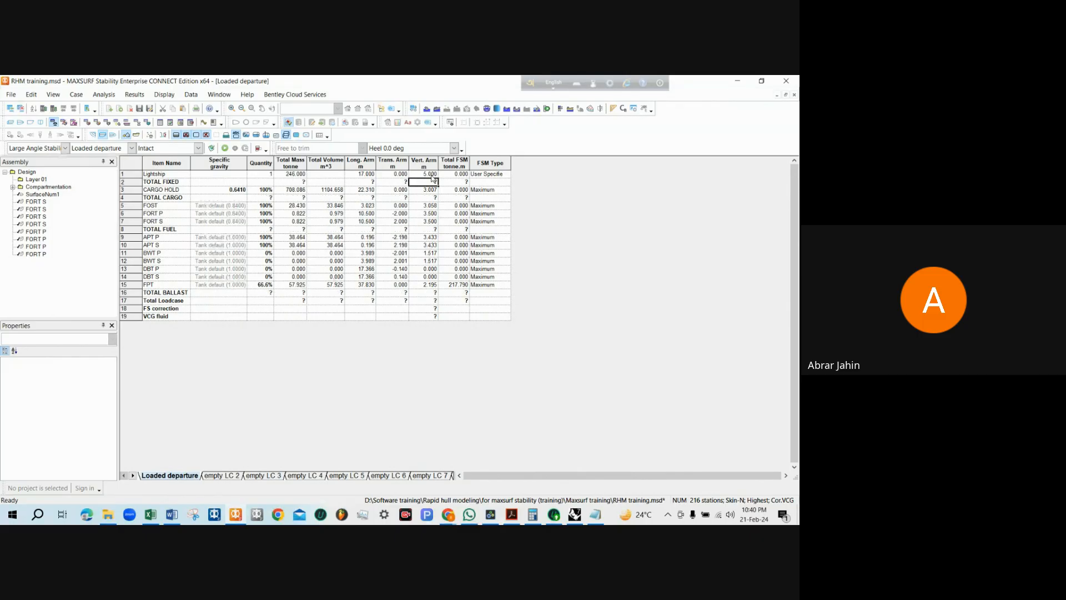
key("ctrl+s")
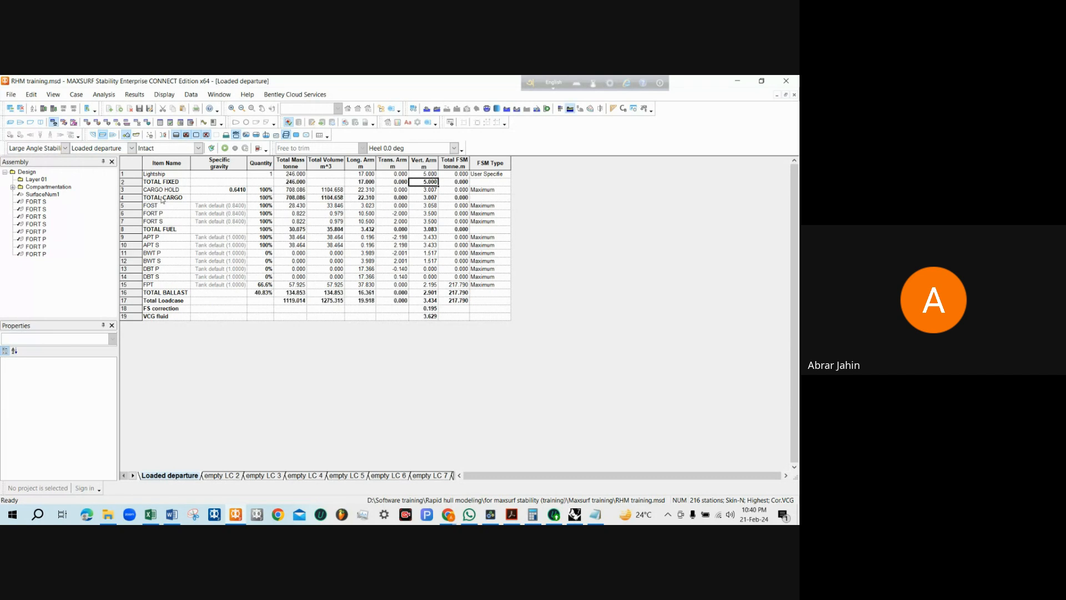
Set the analysis heel angles to run up to 90 degrees in steps of 10 degrees
left_click(104, 95)
left_click(111, 108)
key("Tab")
type("90")
key("Tab")
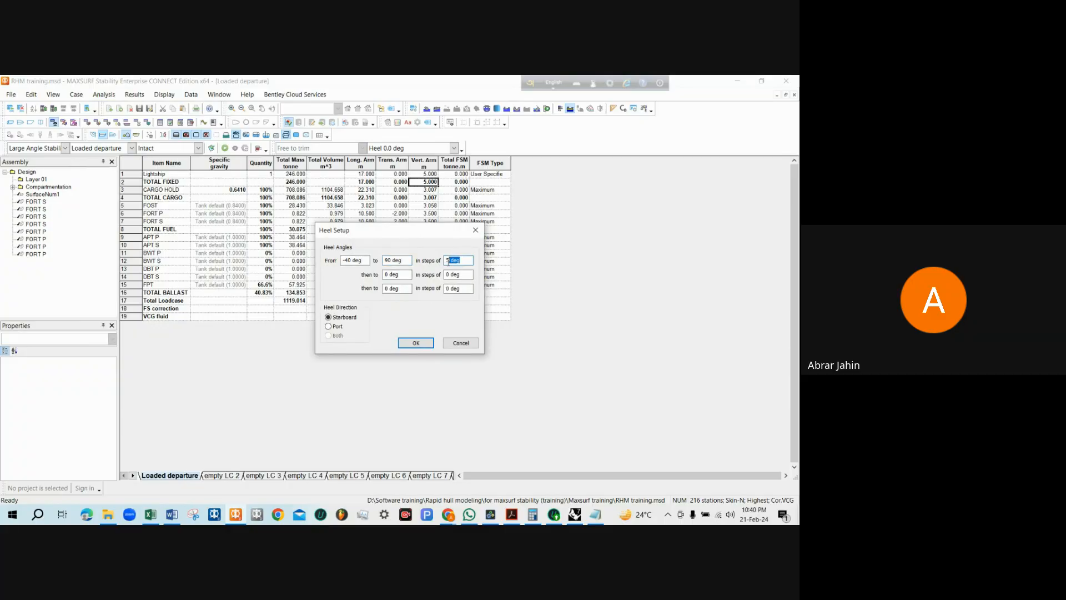
type("10")
key("Tab")
left_click(414, 342)
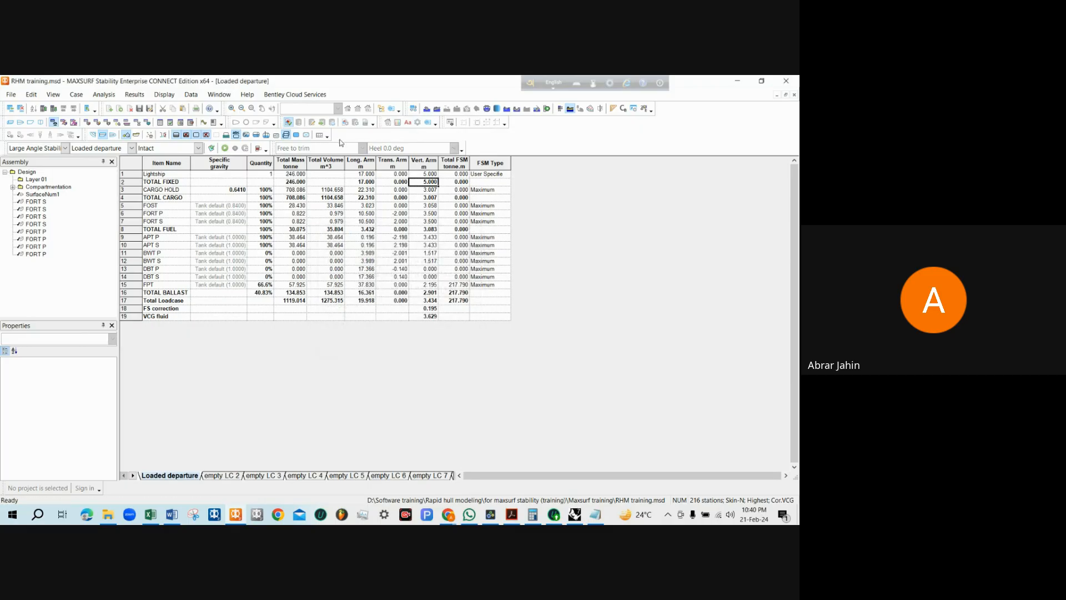
Run the large angle stability analysis for the Loaded departure loadcase and open its criteria results
left_click(223, 148)
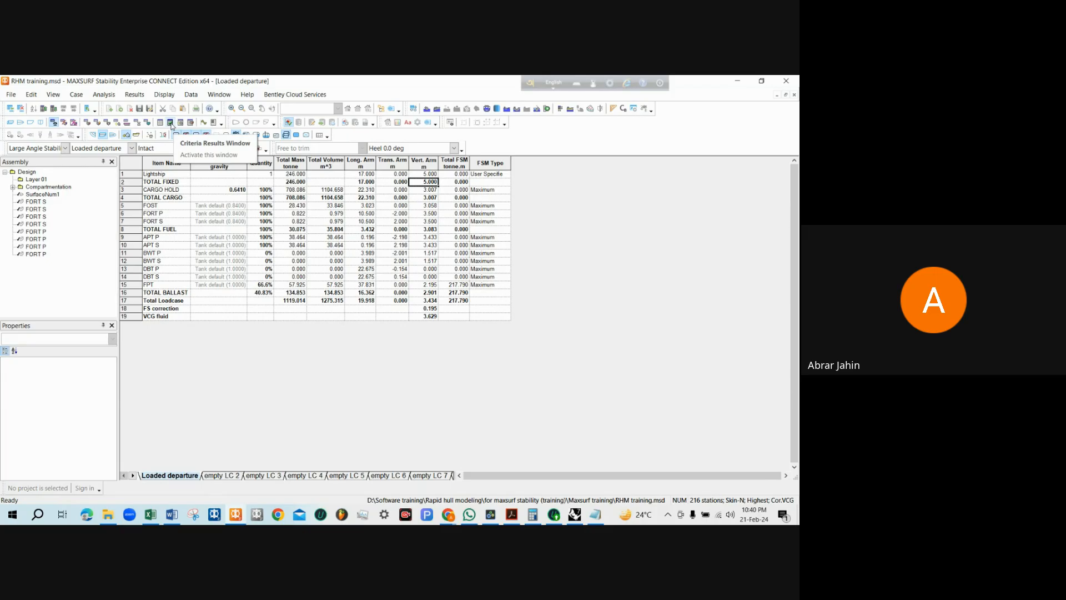
left_click(171, 122)
scroll(452, 312, "down", 9)
scroll(451, 313, "down", 9)
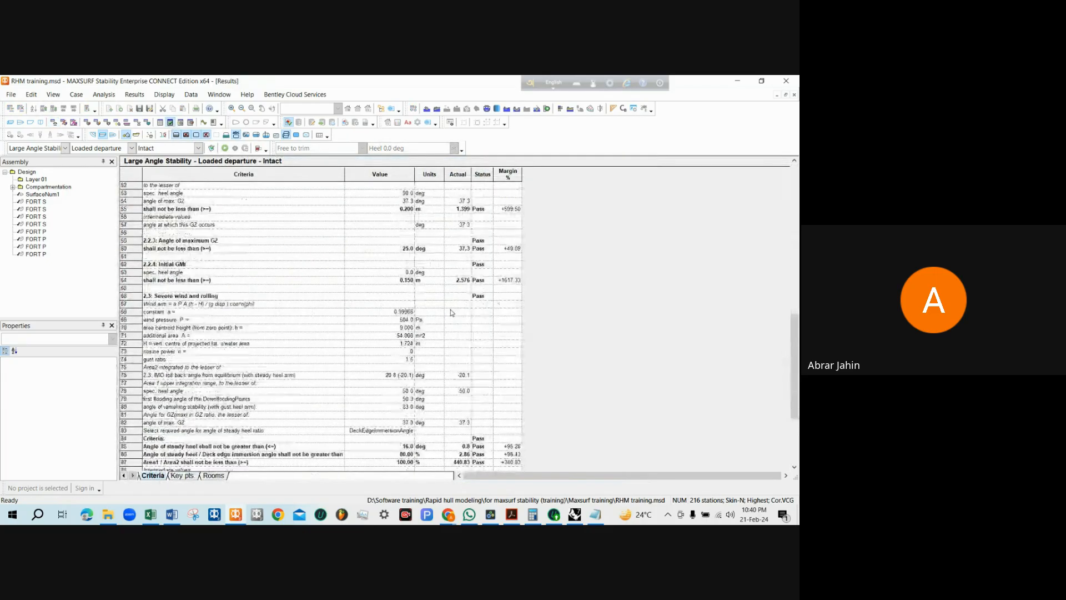
scroll(452, 347, "up", 8)
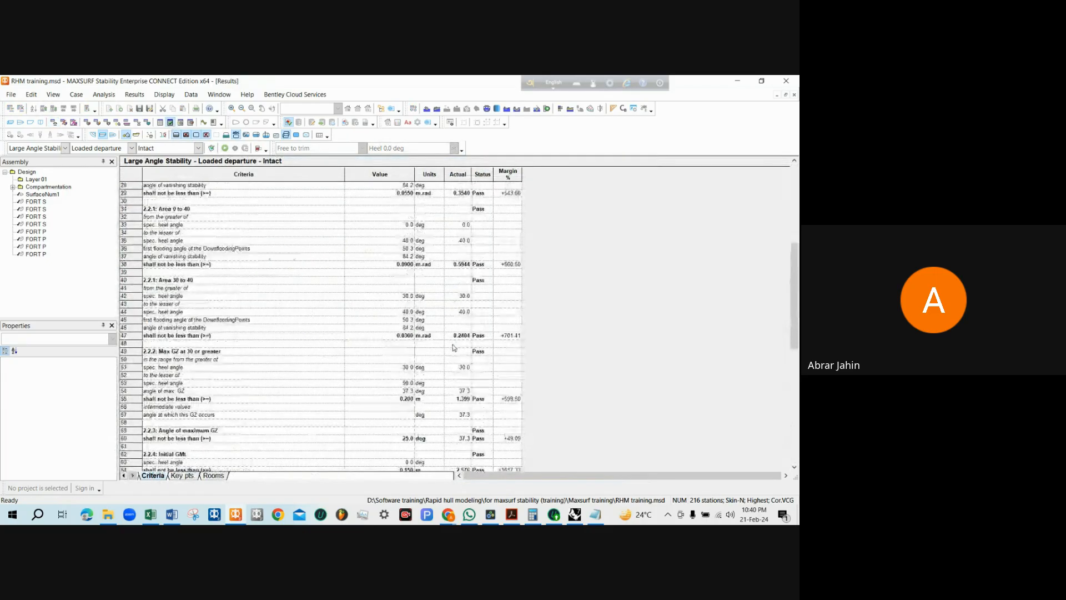
scroll(459, 354, "up", 10)
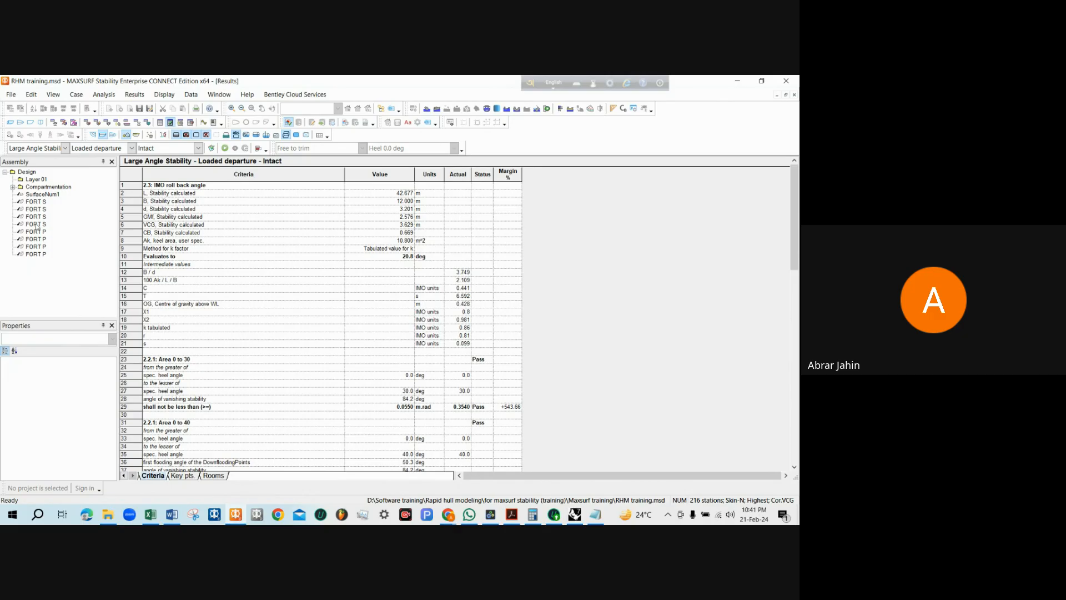
Review the pass status and margins of all criteria, from the IMO roll back angle to severe wind and rolling
left_click(38, 149)
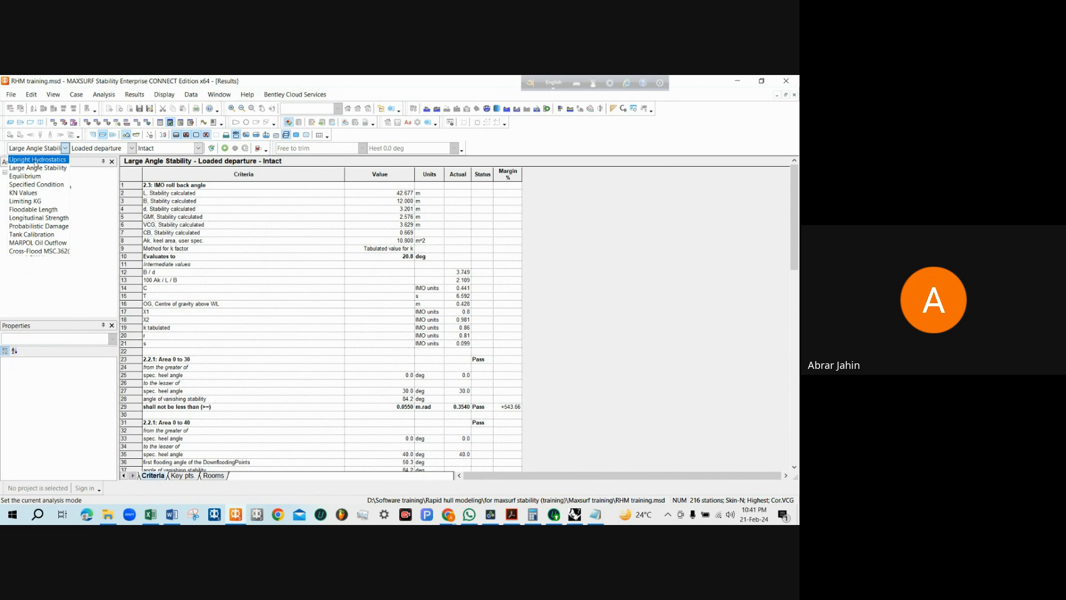
left_click(326, 215)
scroll(304, 279, "down", 3)
scroll(305, 279, "up", 3)
scroll(302, 279, "down", 2)
scroll(303, 278, "down", 9)
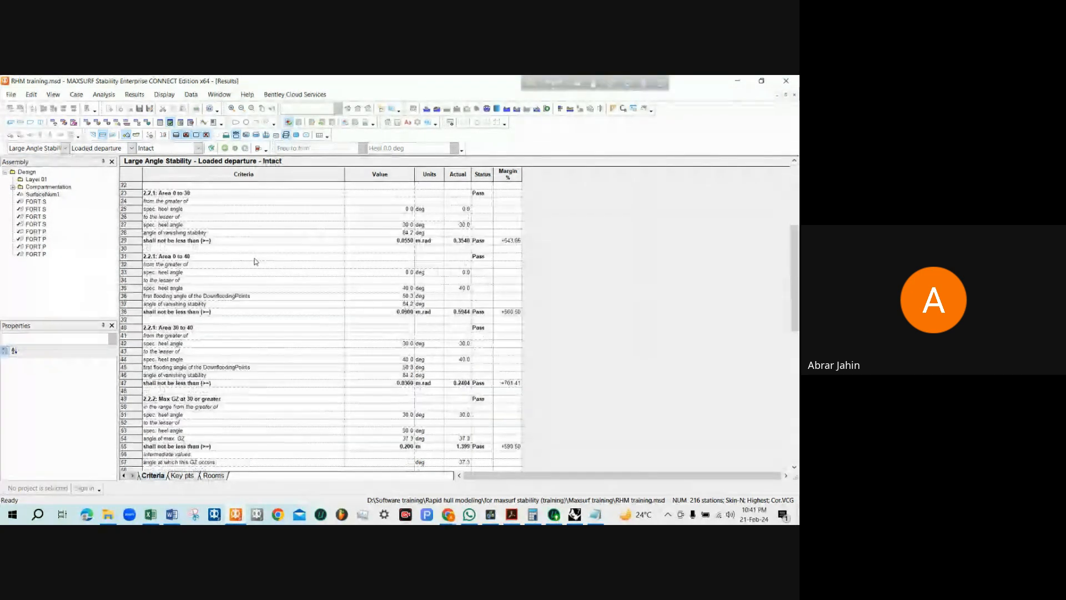
scroll(244, 328, "down", 4)
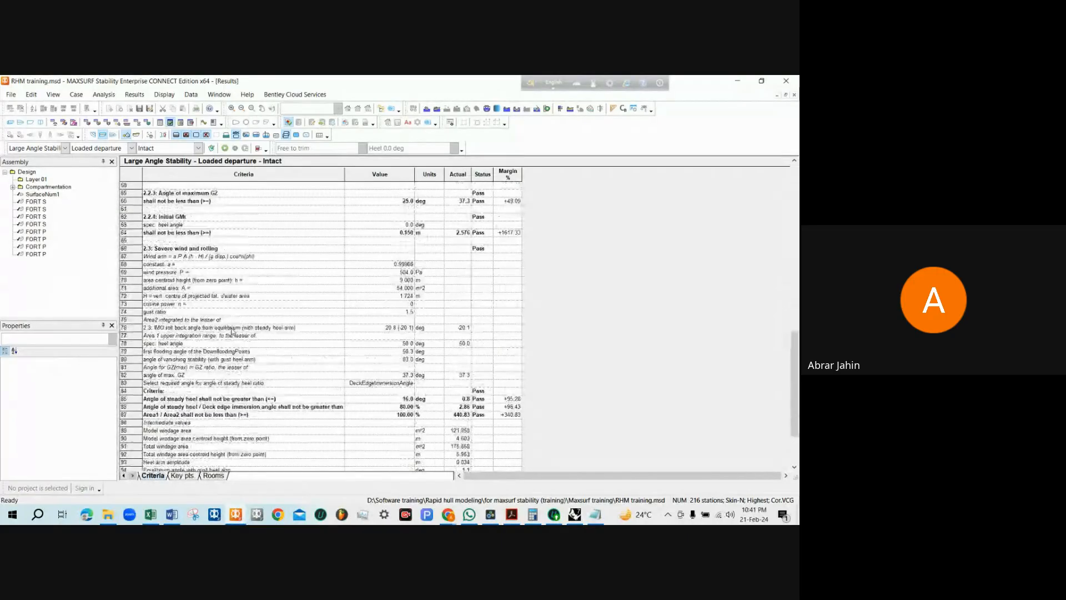
scroll(232, 331, "up", 15)
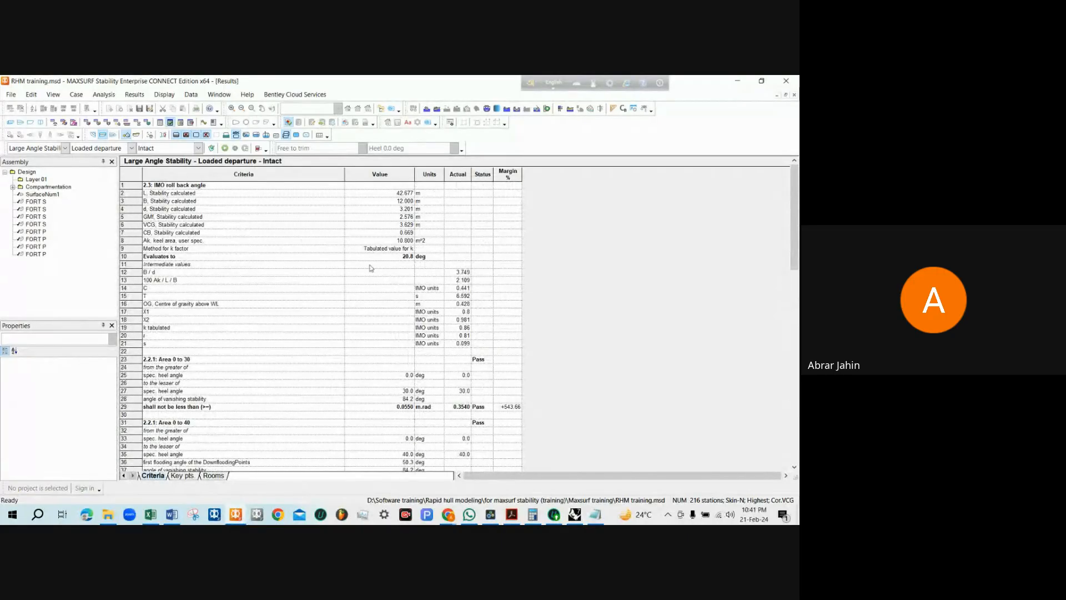
scroll(369, 278, "down", 10)
scroll(356, 286, "down", 8)
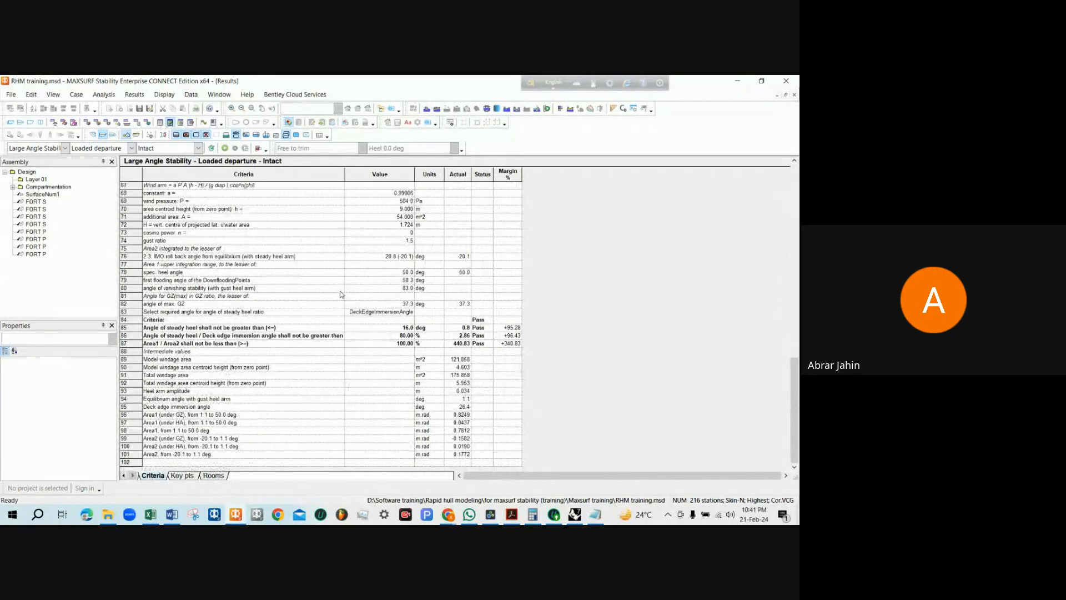
scroll(341, 294, "up", 18)
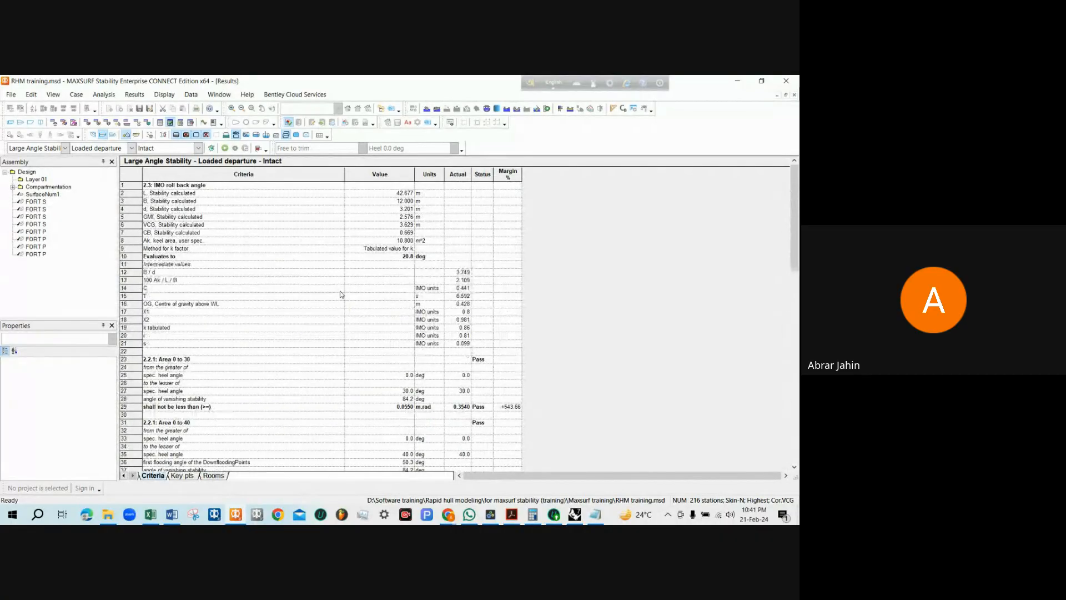
Change the analysis type to Limiting KG and accept its heel setup with the starboard heel direction
left_click(53, 150)
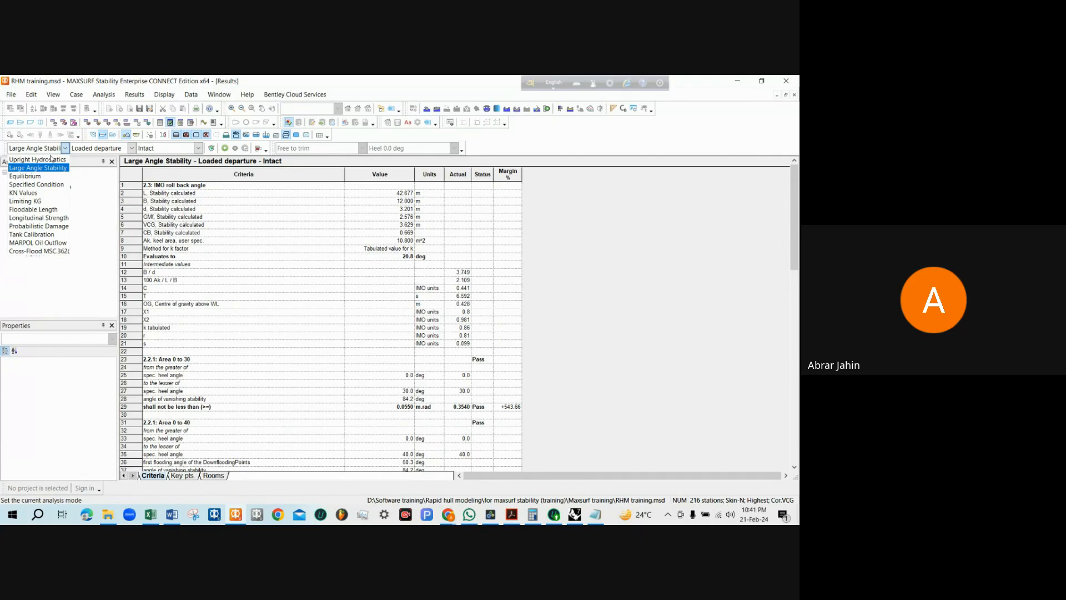
left_click(45, 201)
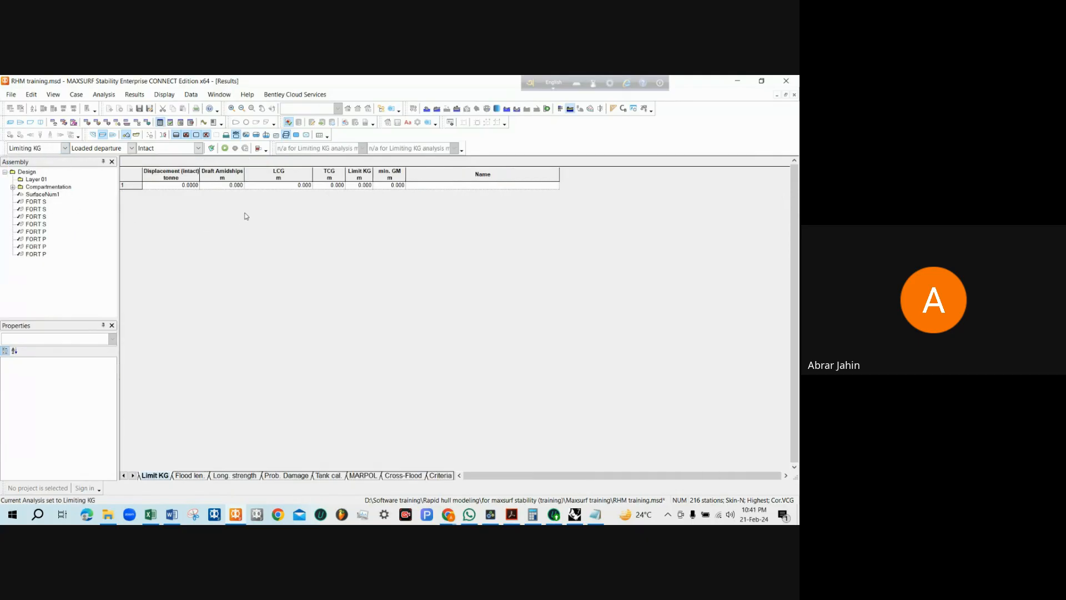
left_click(104, 95)
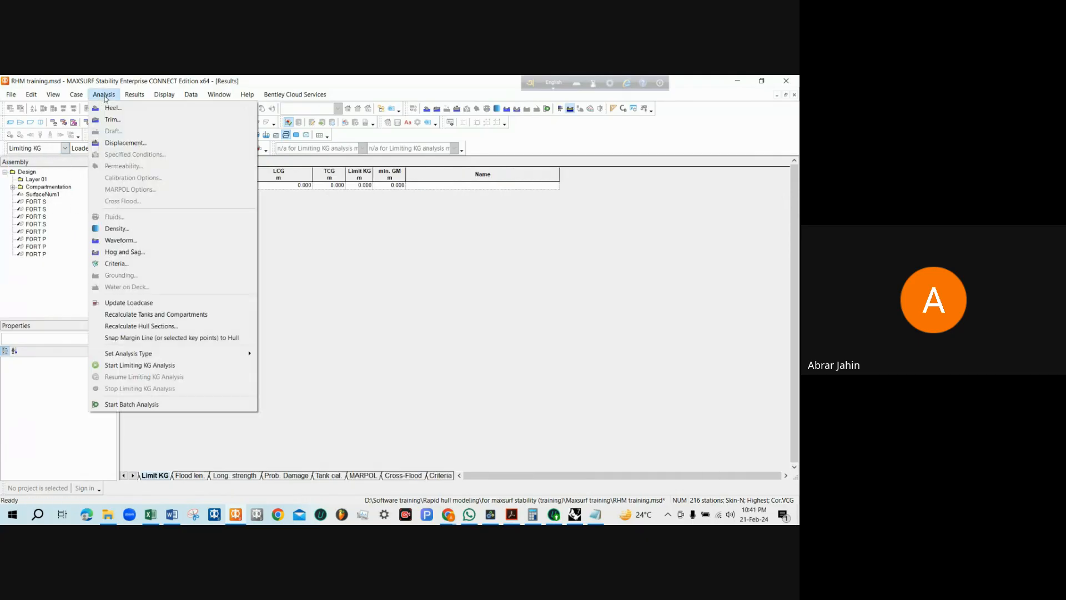
left_click(110, 109)
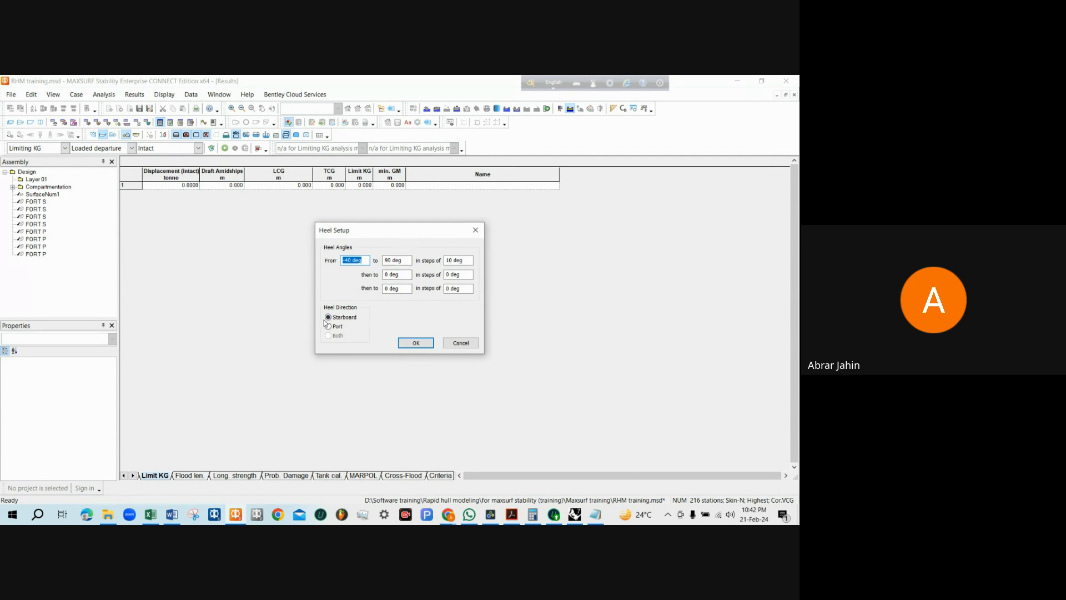
left_click(416, 342)
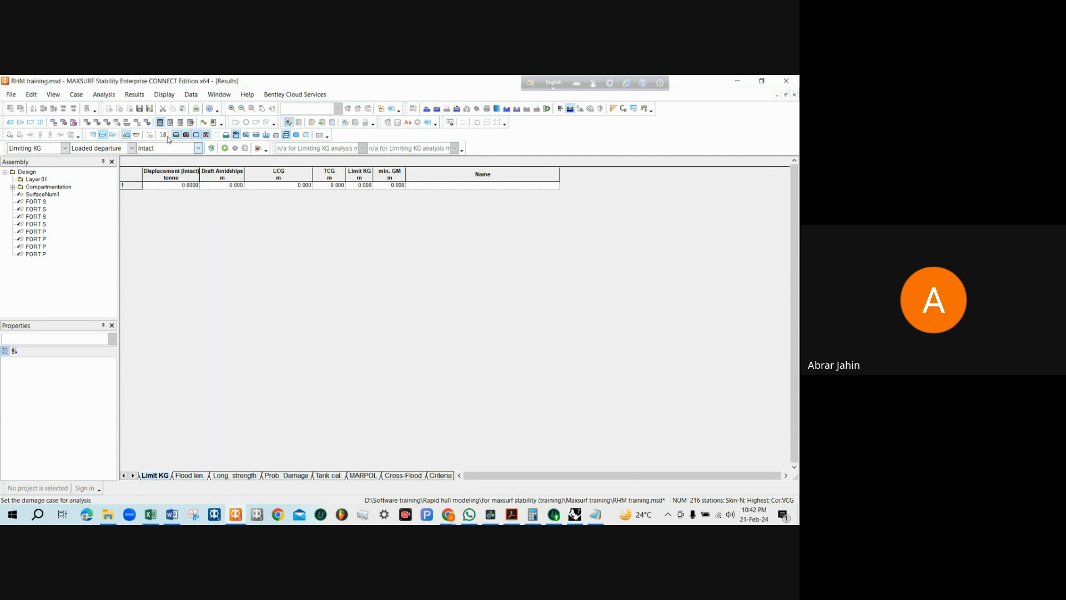
Accept the trim setup with the LCG taken from an initial trim of 0 m
left_click(104, 95)
left_click(114, 118)
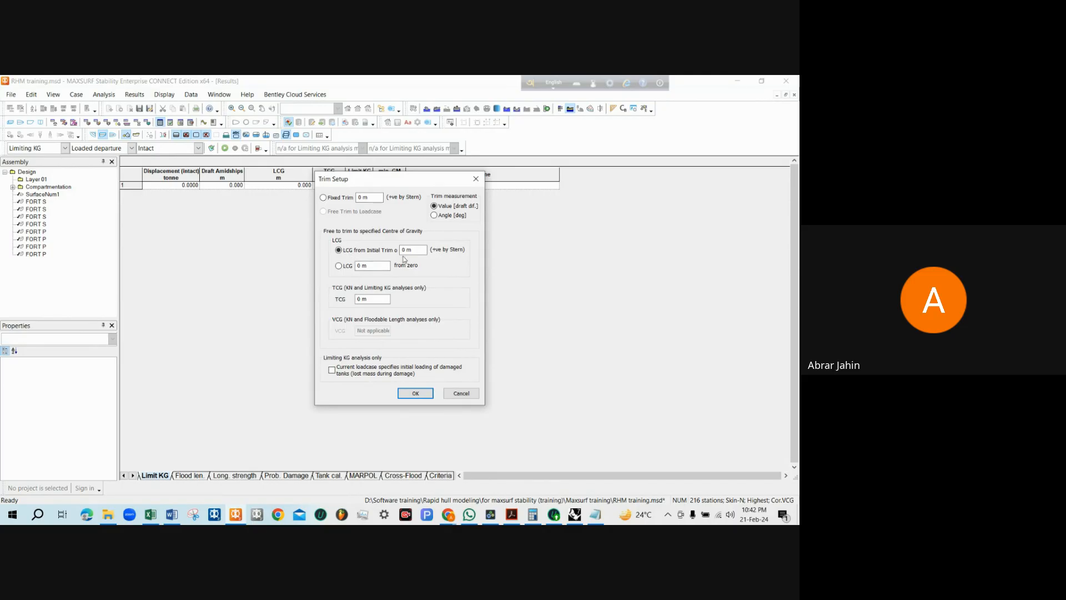
left_click(416, 393)
Set the displacement range from 200 t to 1500 t with 5 displacements and run the limiting KG analysis
left_click(104, 95)
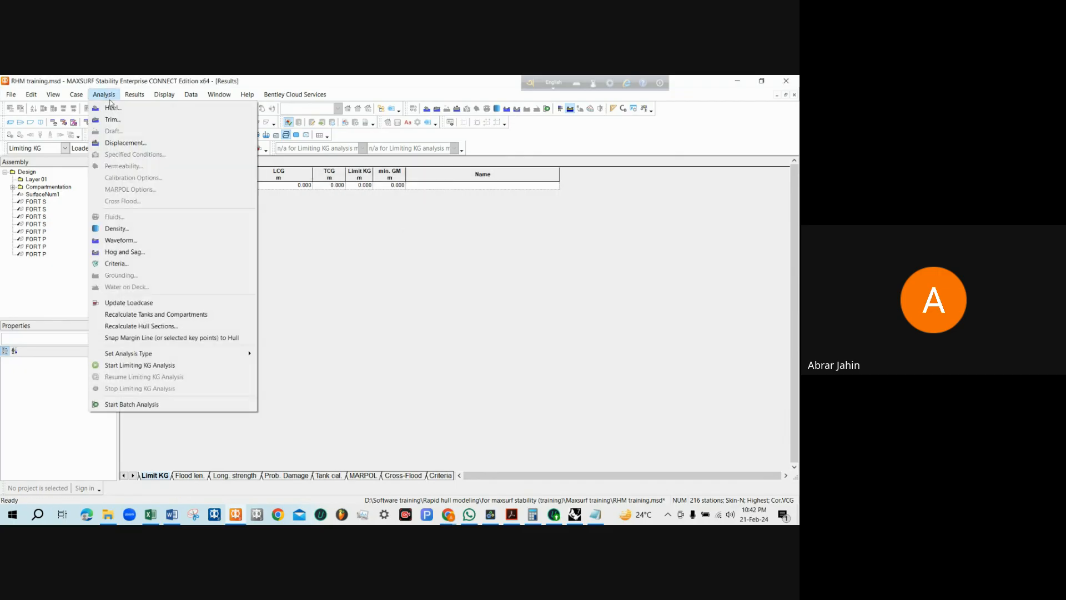
left_click(126, 143)
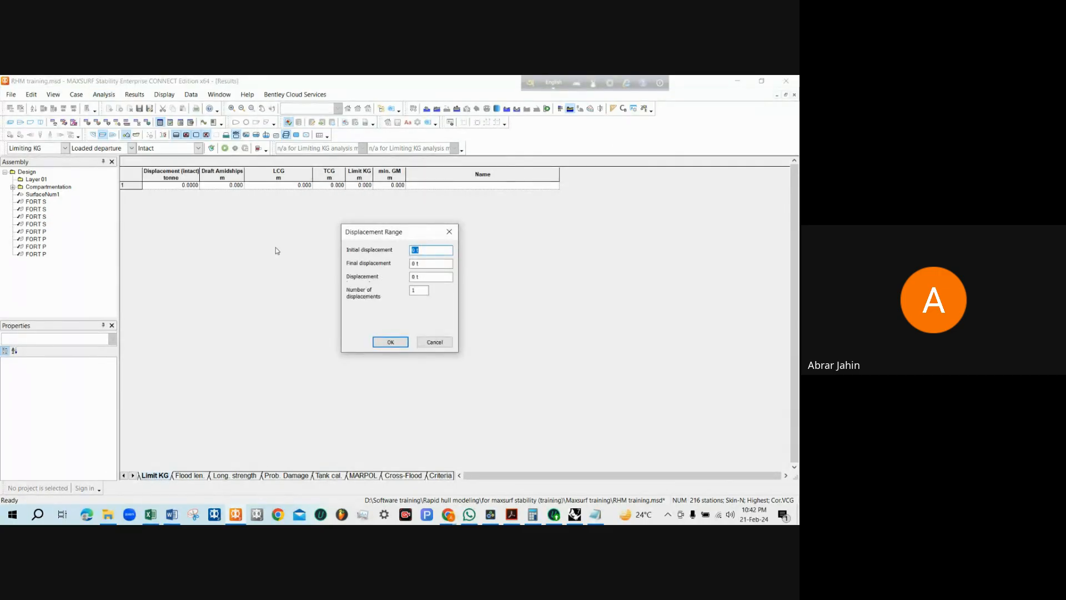
type("200")
key("Tab")
type("1500")
key("Tab")
left_click(414, 290)
type("320")
key("BackSpace")
key("BackSpace")
type("4")
key("BackSpace")
type("3")
key("BackSpace")
key("BackSpace")
type("65")
left_click(391, 342)
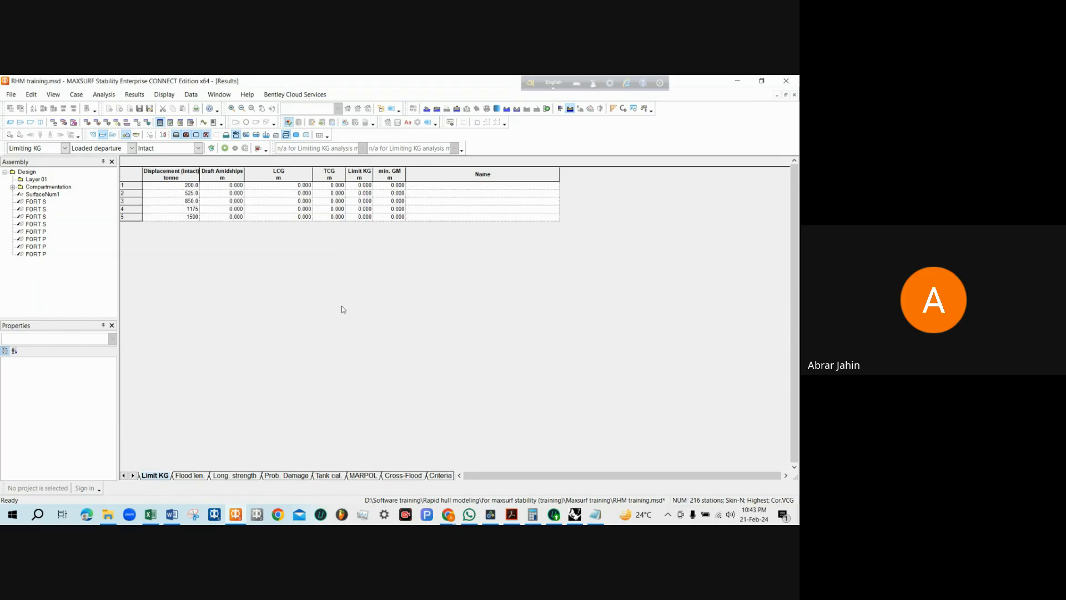
left_click(225, 147)
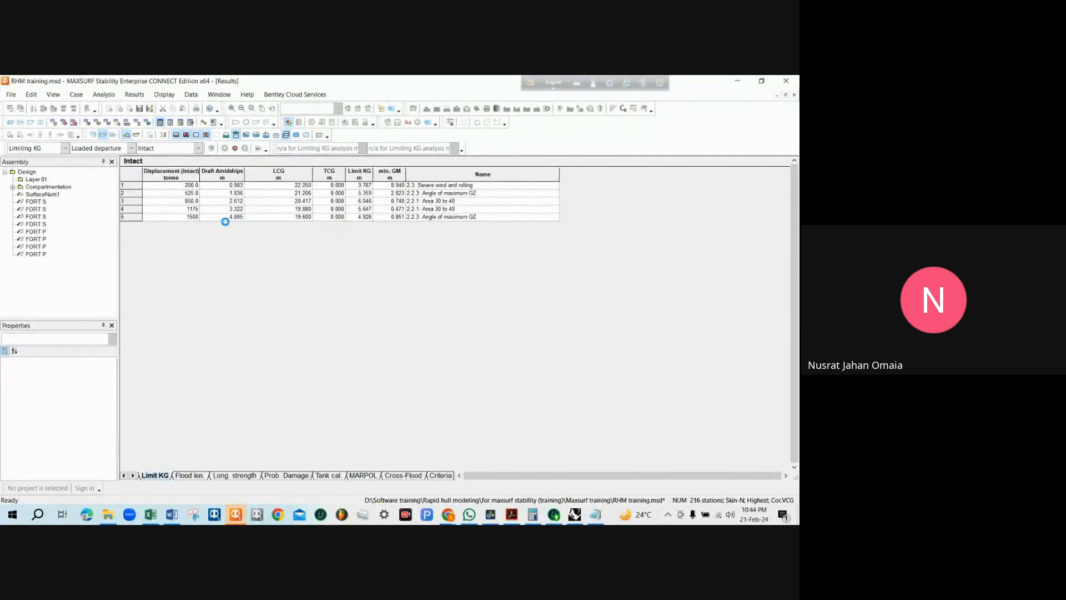
left_click(196, 210)
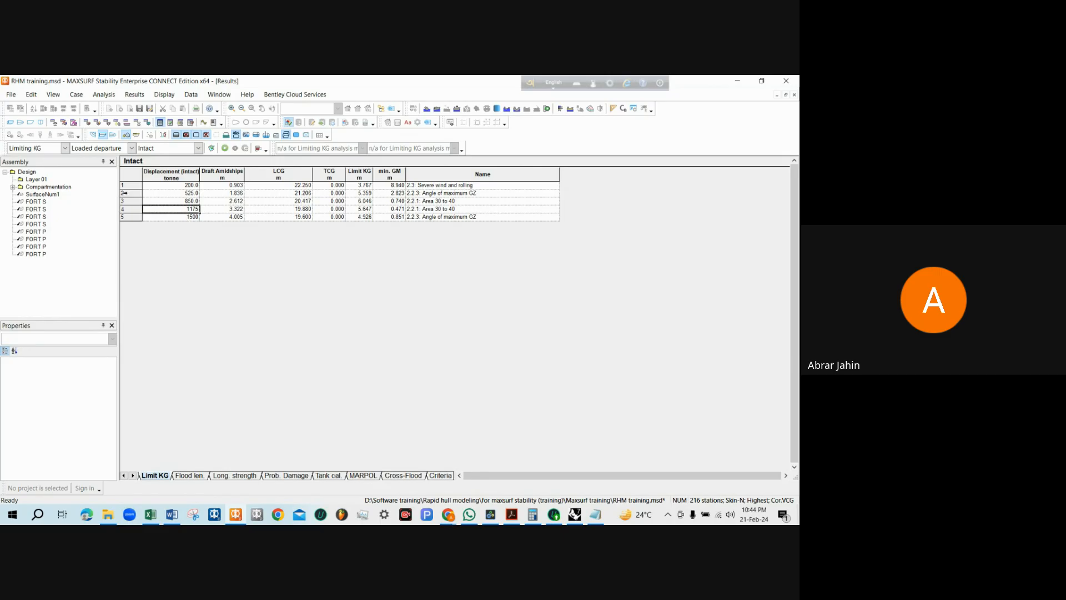
Set both the initial and final displacement to 1118 t and rerun the limiting KG analysis
left_click(108, 97)
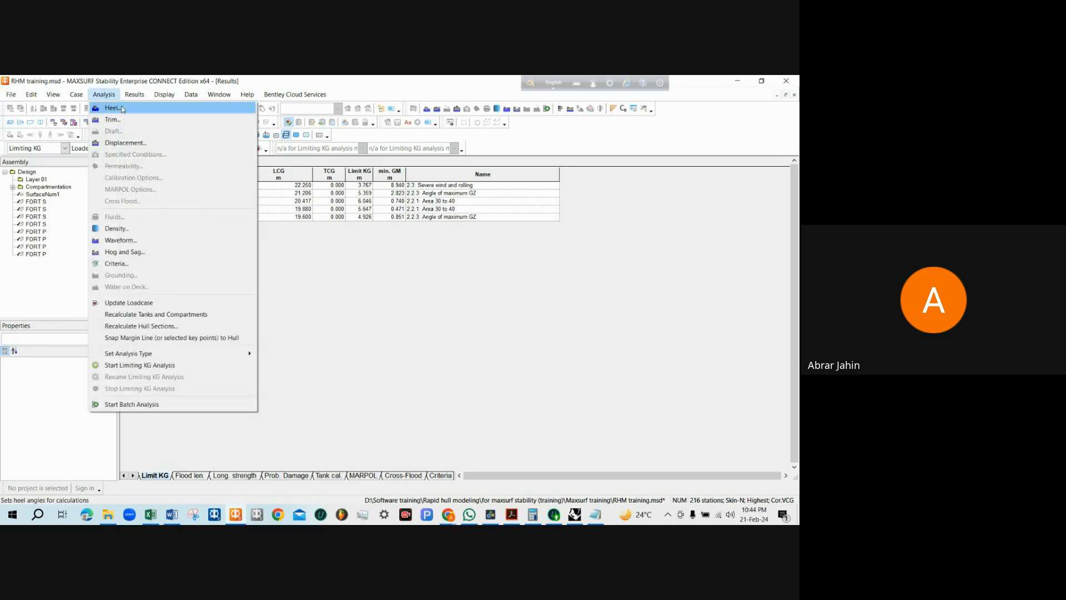
left_click(148, 145)
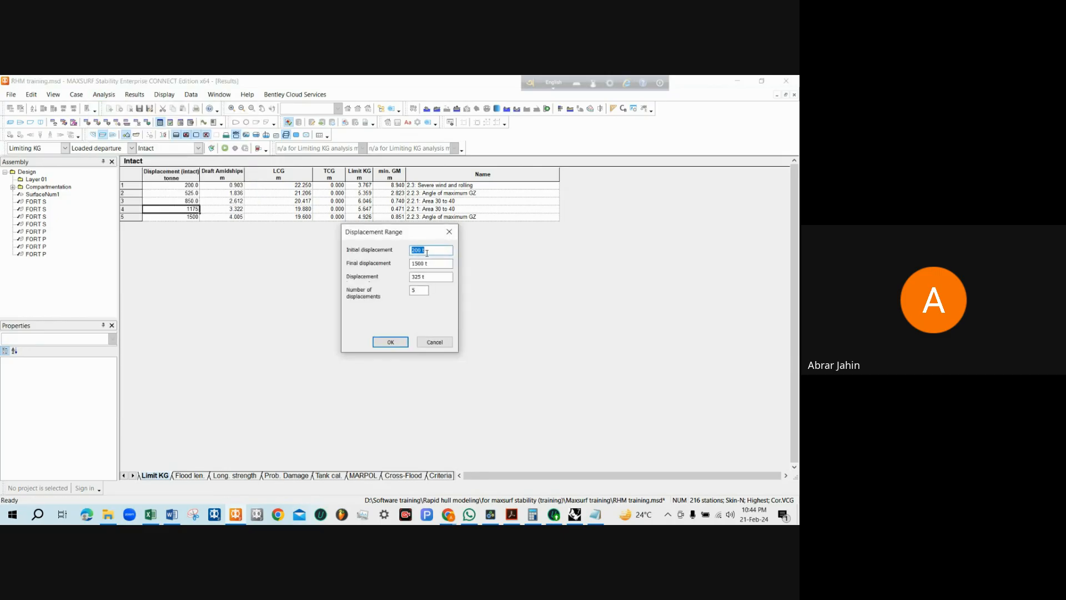
type("1118")
key("Tab")
type("1118")
left_click(391, 343)
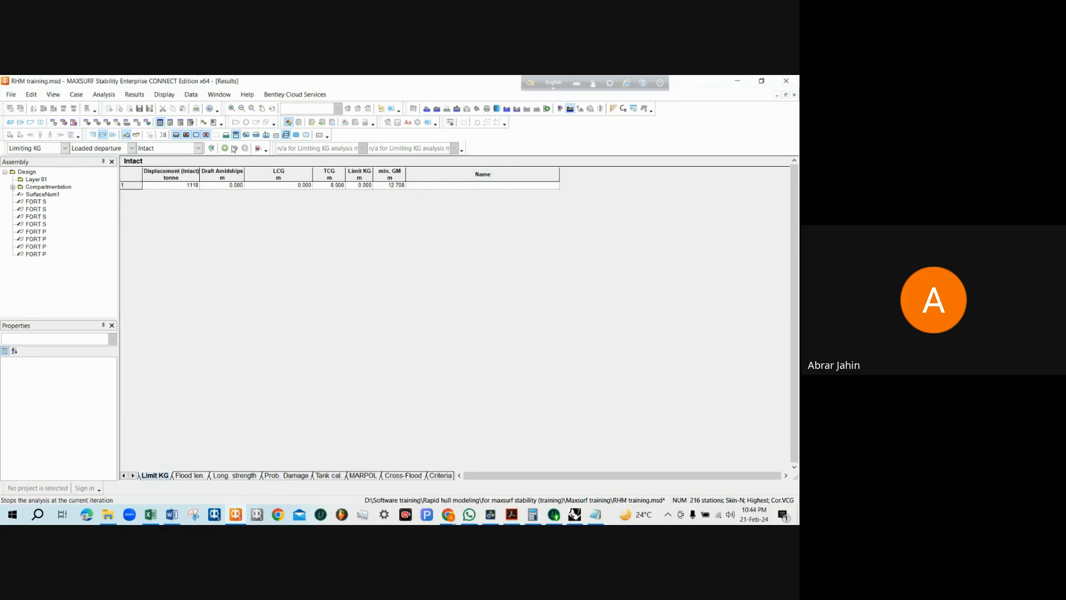
left_click(226, 148)
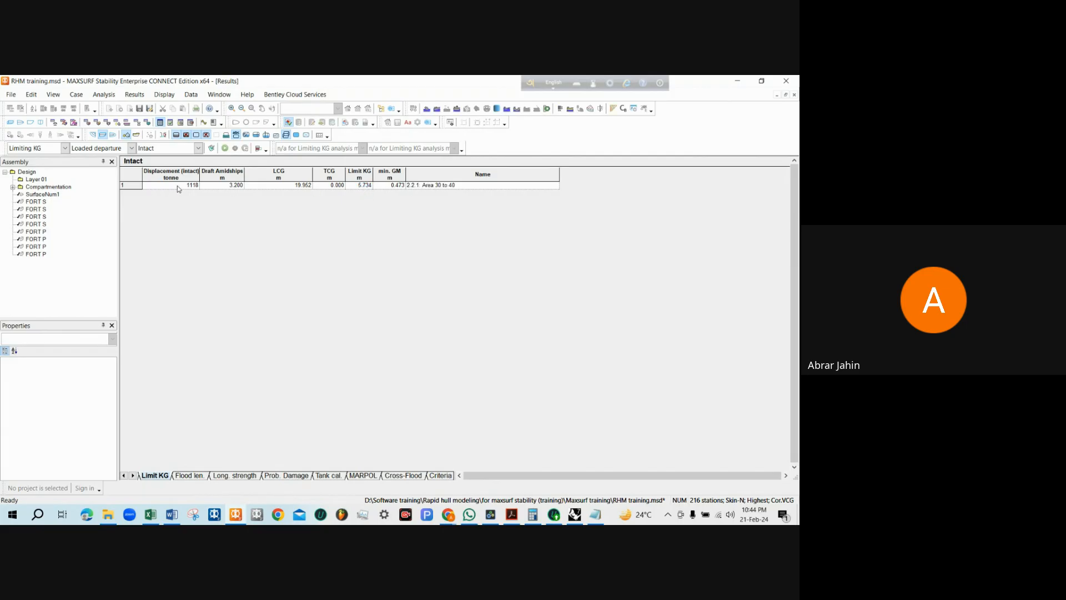
Examine the limiting KG and the governing criterion for the 1118 t displacement
left_click(359, 187)
left_click(421, 188)
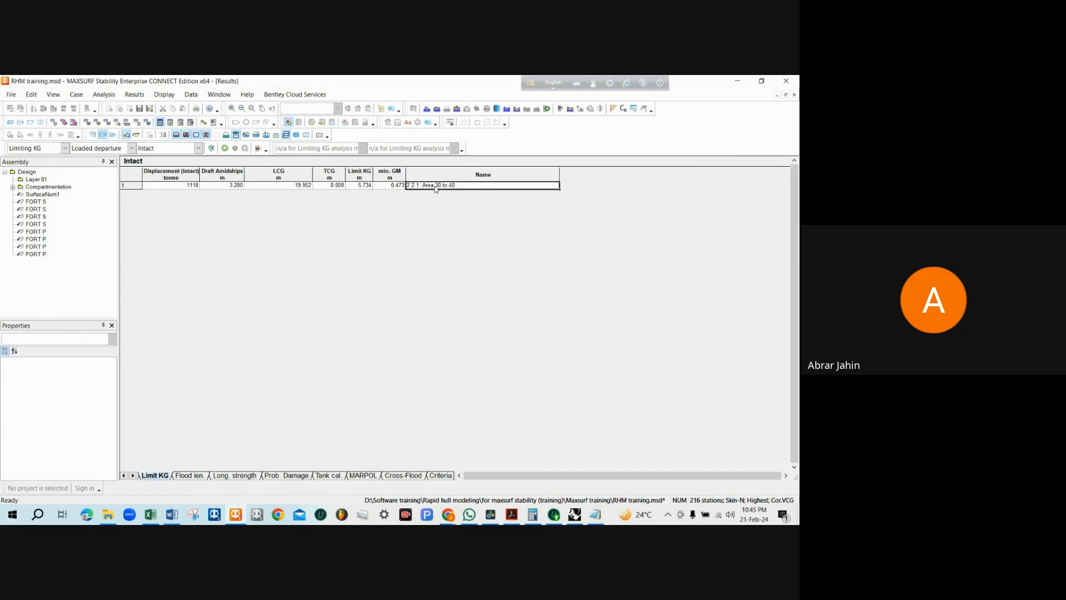
left_click(363, 187)
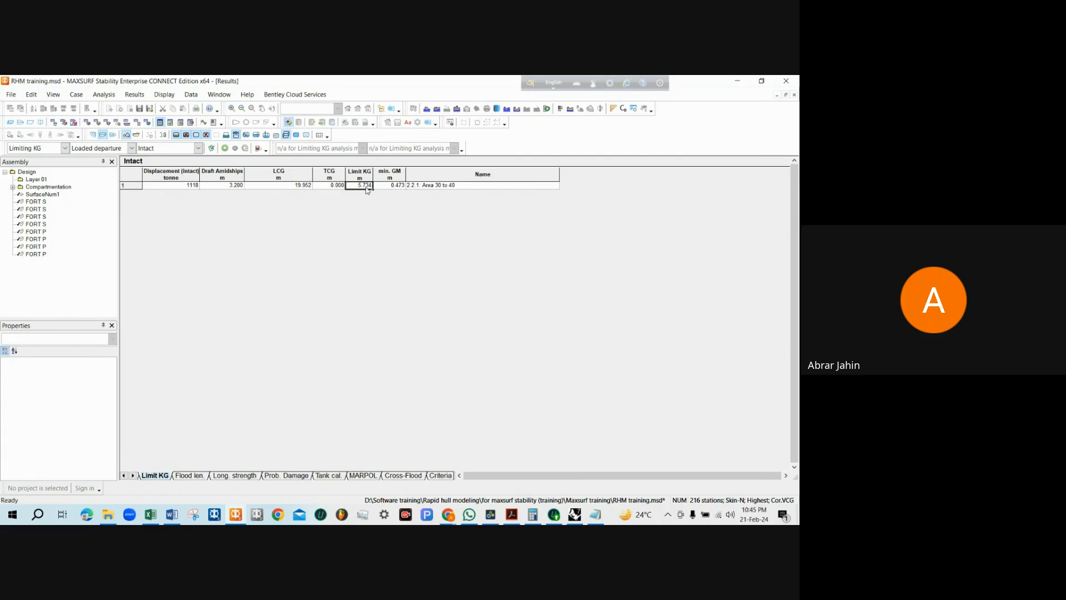
In the Loaded departure loadcase, set the lightship's vertical arm to 7 m
left_click(55, 124)
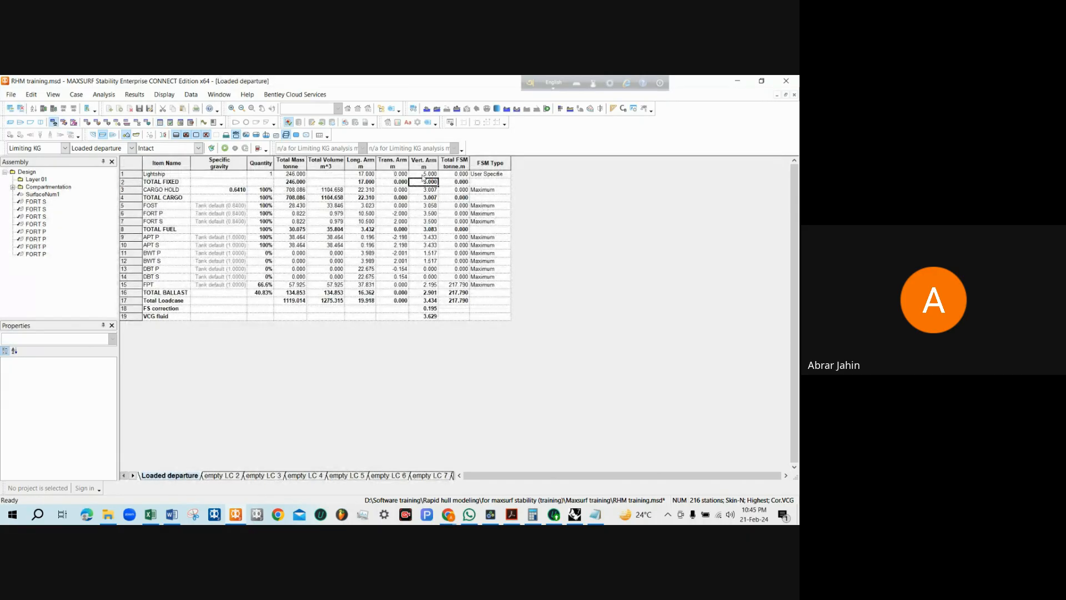
left_click(427, 175)
type("7")
key("Return")
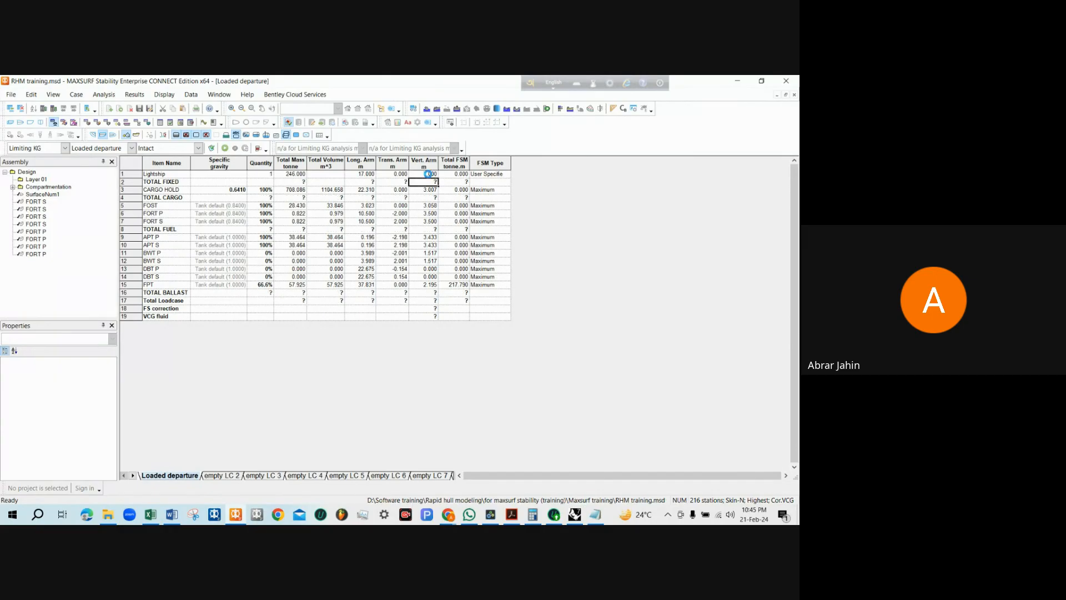
Try lightship vertical arms of 10, 15, 12, 14, 14.5 and 14.7 m to bring the fluid VCG near the limiting KG
left_click(425, 175)
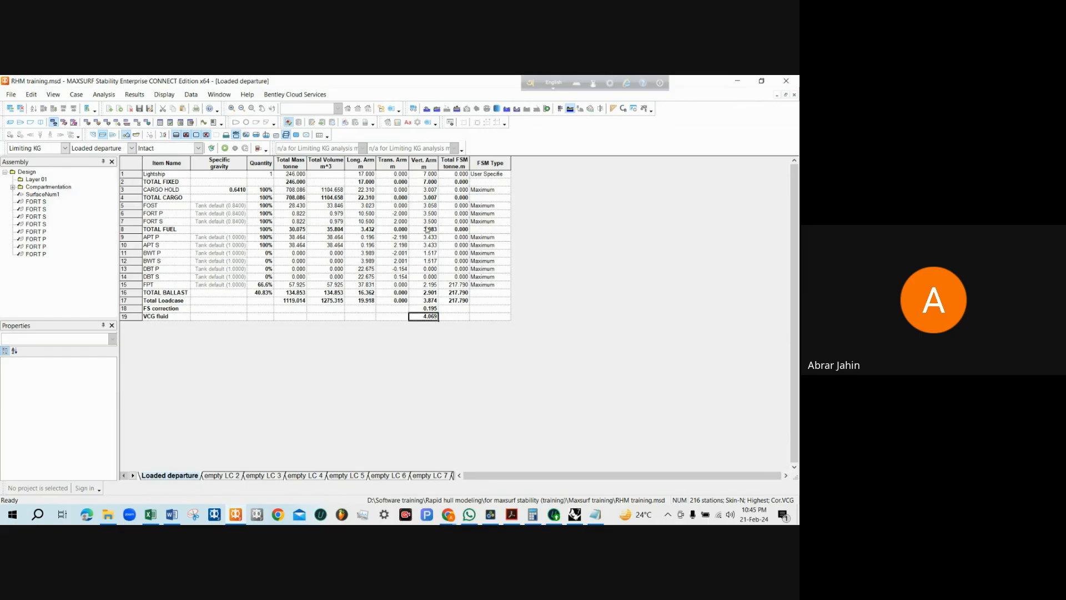
type("10")
key("Return")
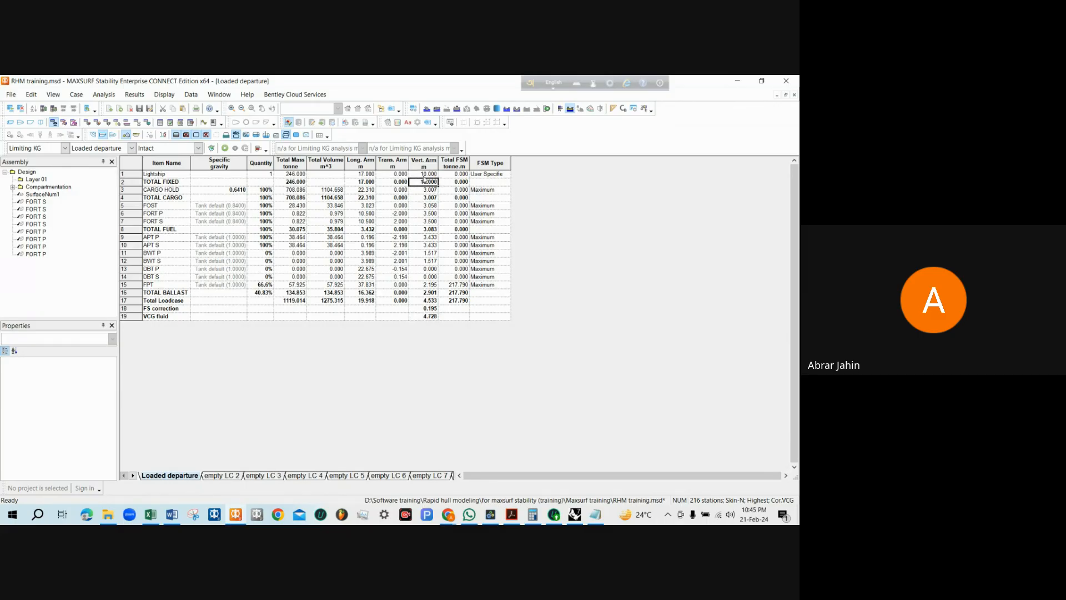
left_click(424, 174)
type("15")
key("Return")
left_click(425, 174)
type("12")
key("Return")
left_click(425, 174)
type("14")
key("Return")
left_click(424, 174)
type("14.5")
key("Return")
left_click(424, 174)
type("14.7")
key("Return")
Set the lightship's vertical arm to 14.6 m and change the analysis type to Large Angle Stability
left_click(424, 175)
type("14.6")
key("Return")
left_click(431, 317)
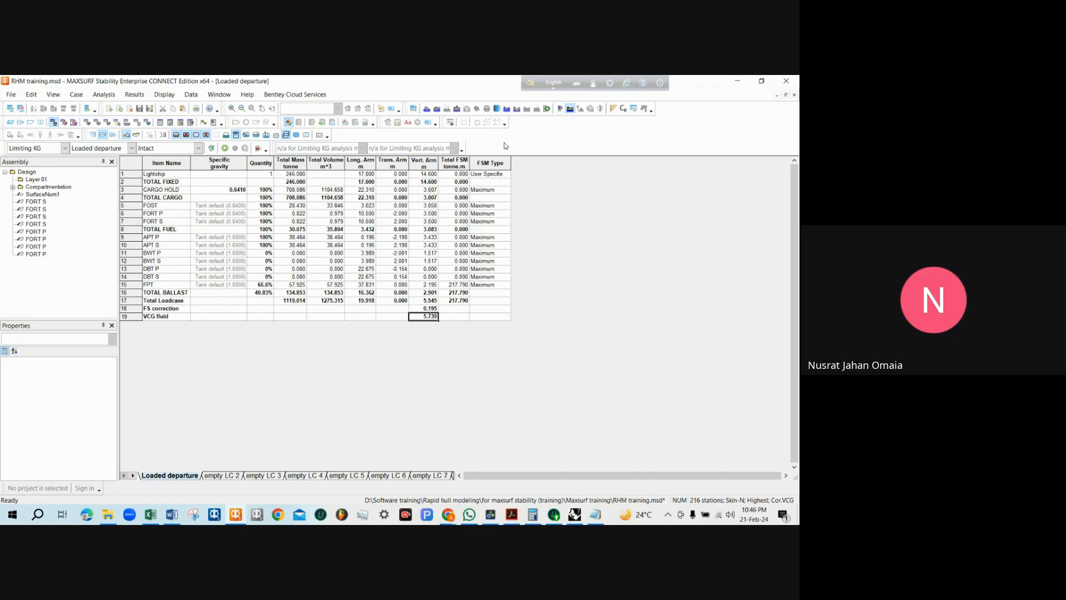
left_click(60, 148)
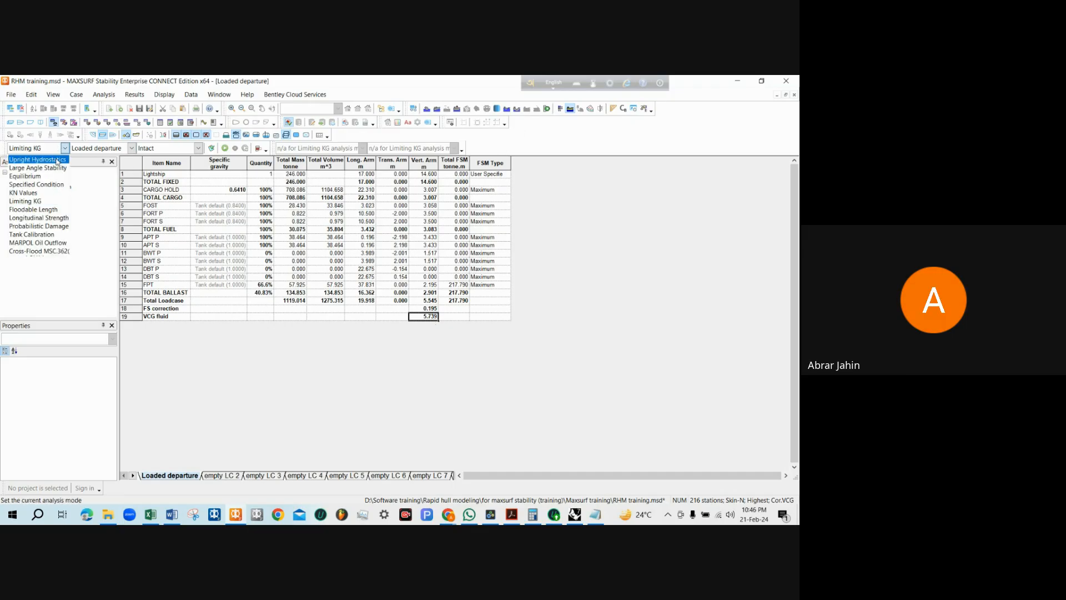
left_click(57, 167)
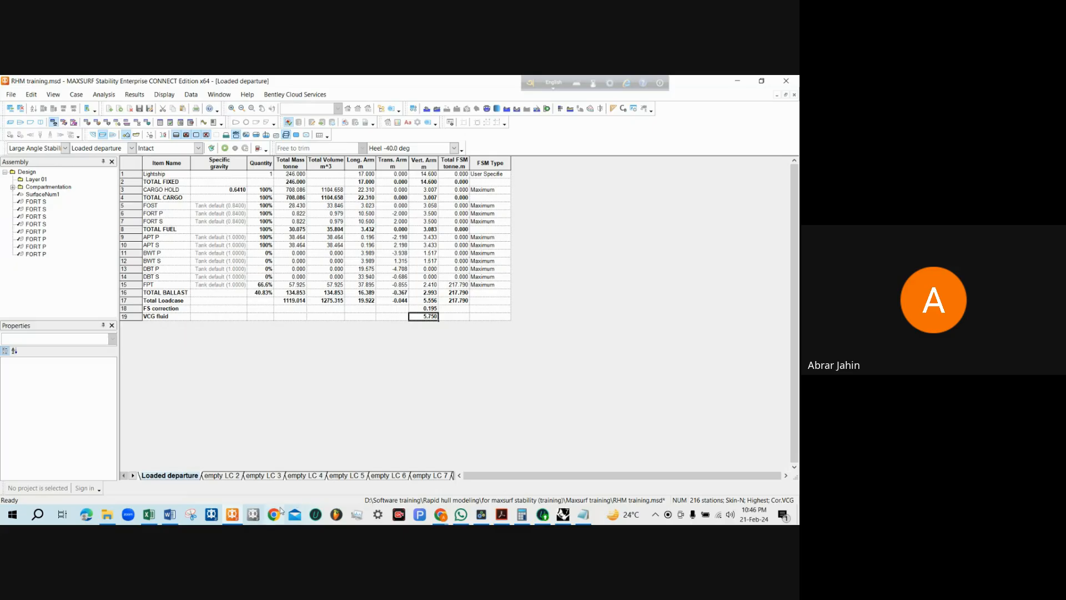
Switch to the Word report and check the limiting KG and governing criterion in the results table near its end
left_click(175, 515)
scroll(791, 195, "down", 10)
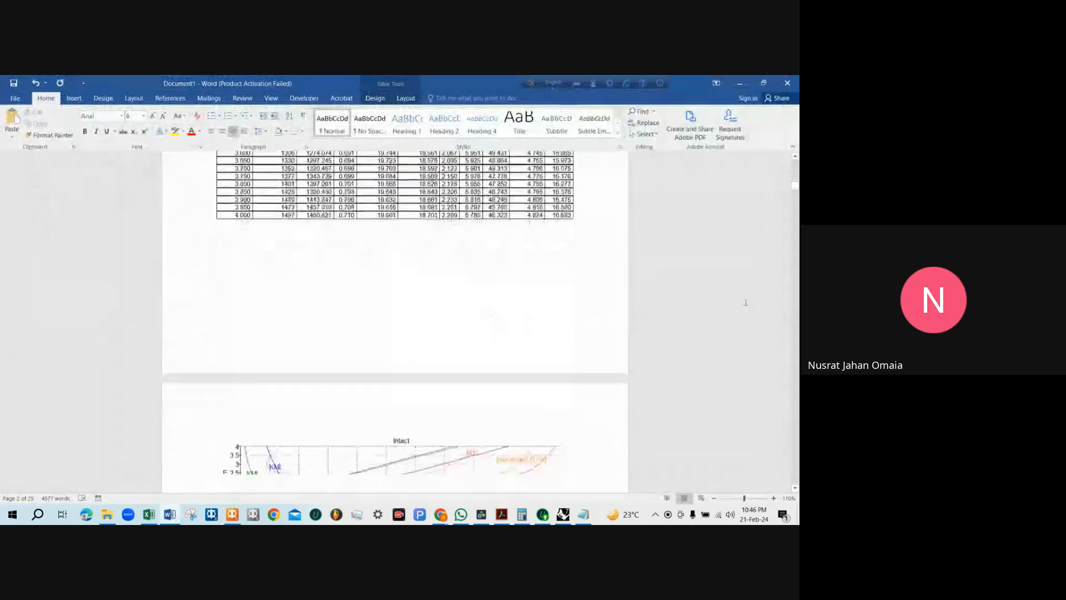
left_click_drag(794, 188, 796, 237)
left_click_drag(784, 408, 796, 487)
scroll(488, 328, "down", 8)
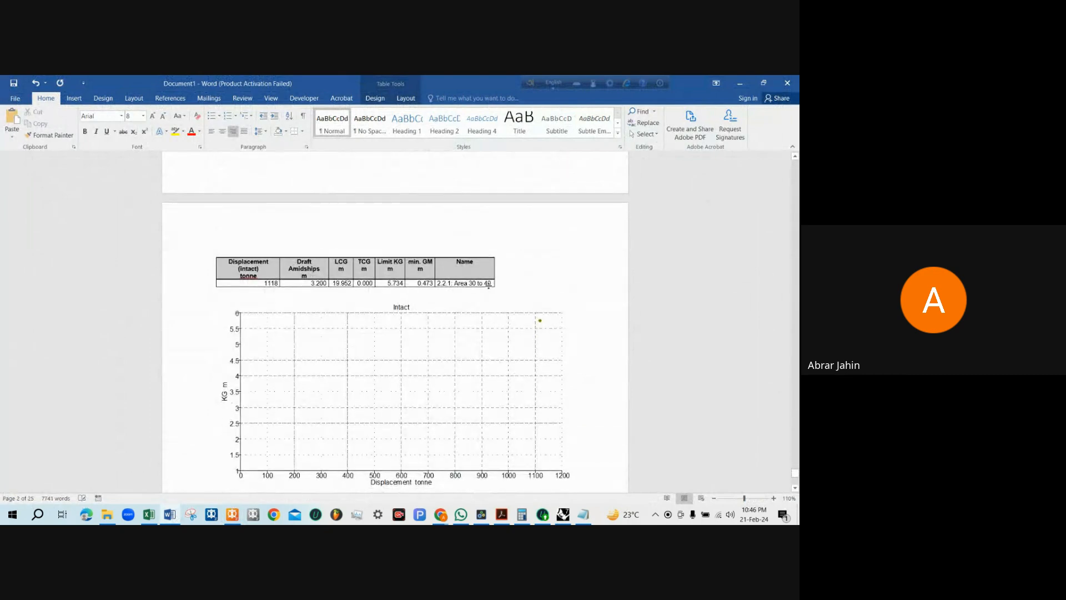
left_click(740, 83)
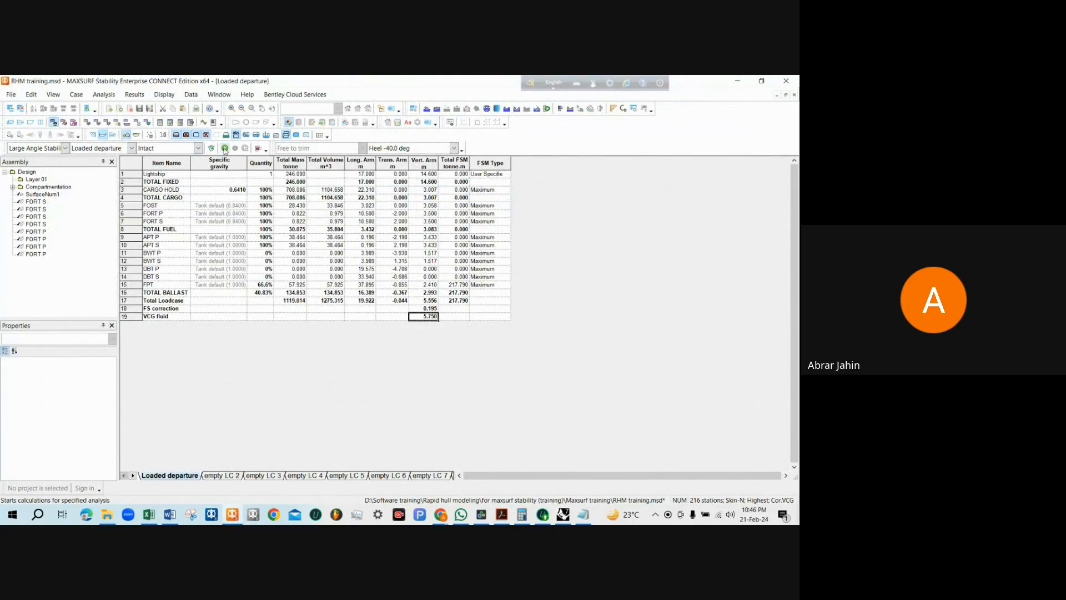
Run the Large Angle Stability analysis for the Loaded departure loadcase, review the criteria results and return to the loadcase table
left_click(225, 148)
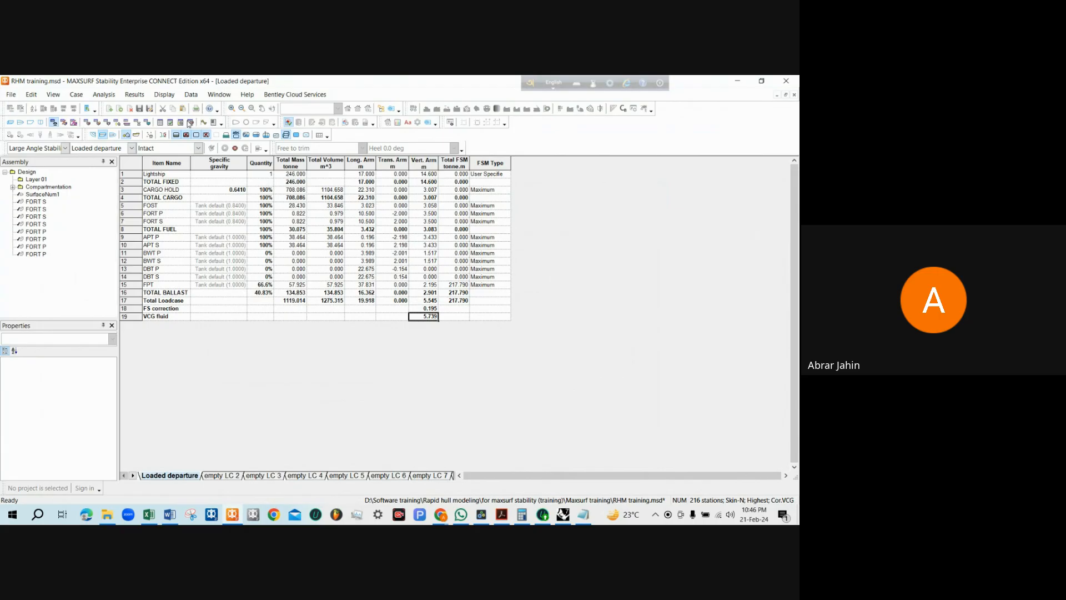
left_click(170, 122)
scroll(340, 269, "down", 5)
scroll(340, 269, "down", 3)
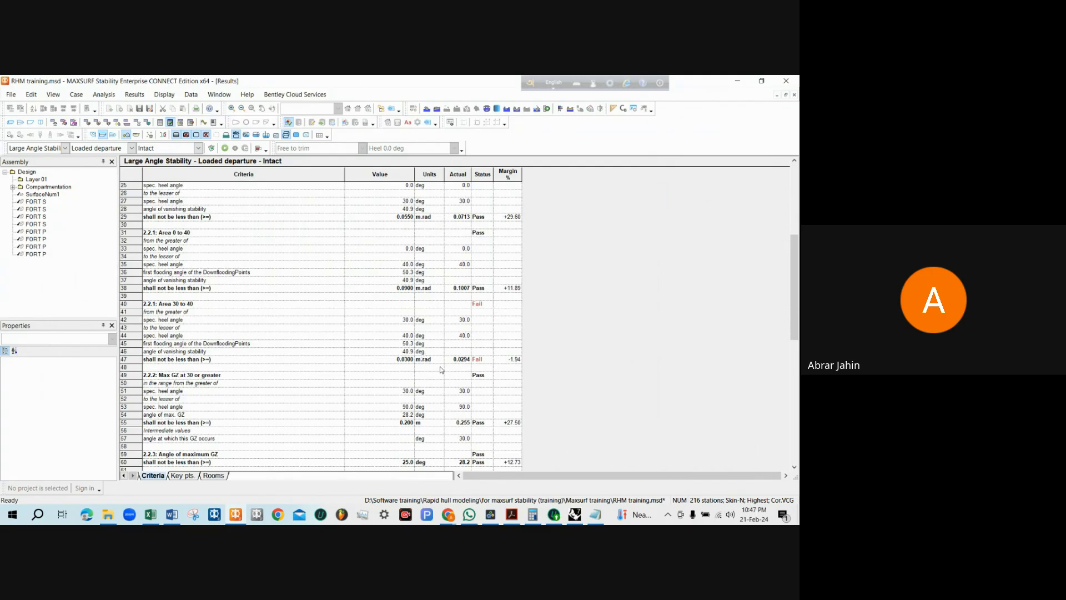
left_click(53, 122)
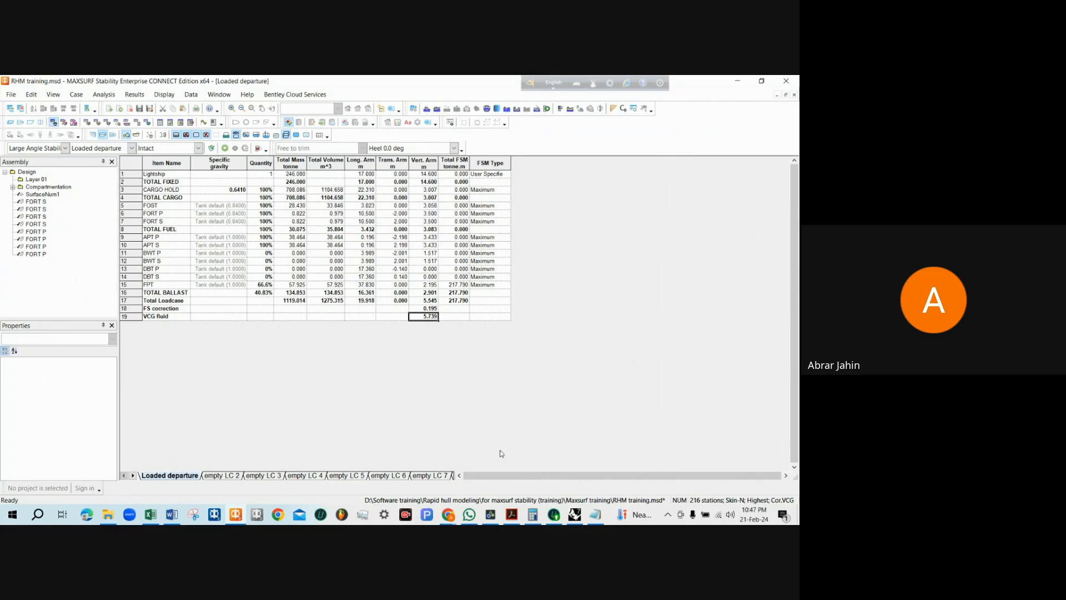
In the Word report, review the Limiting KG section and the large angle stability tables, then return to MAXSURF Stability
left_click(172, 514)
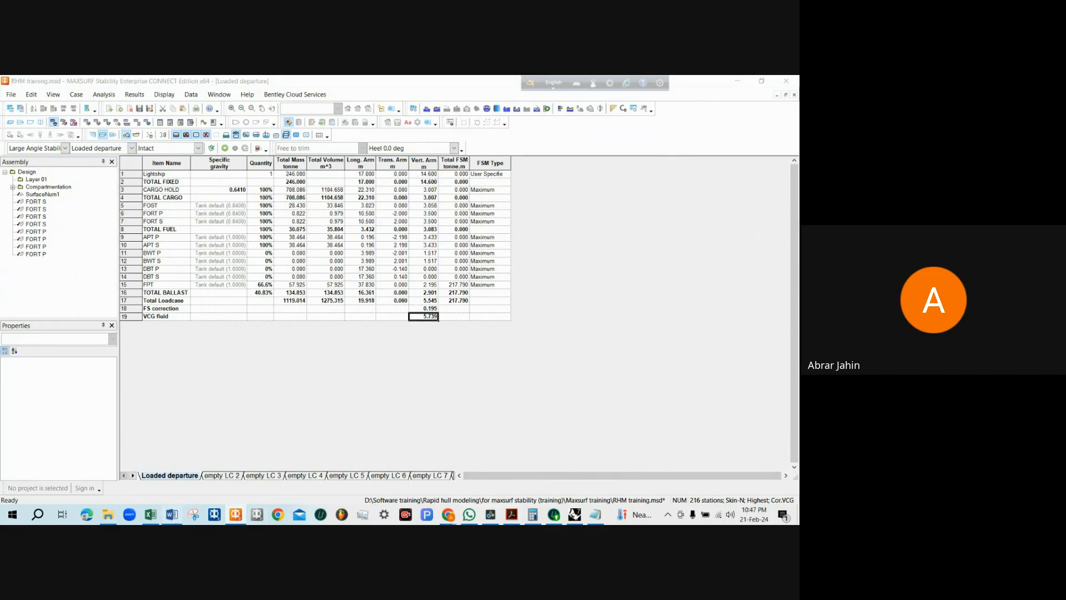
scroll(290, 323, "up", 3)
scroll(291, 323, "up", 15)
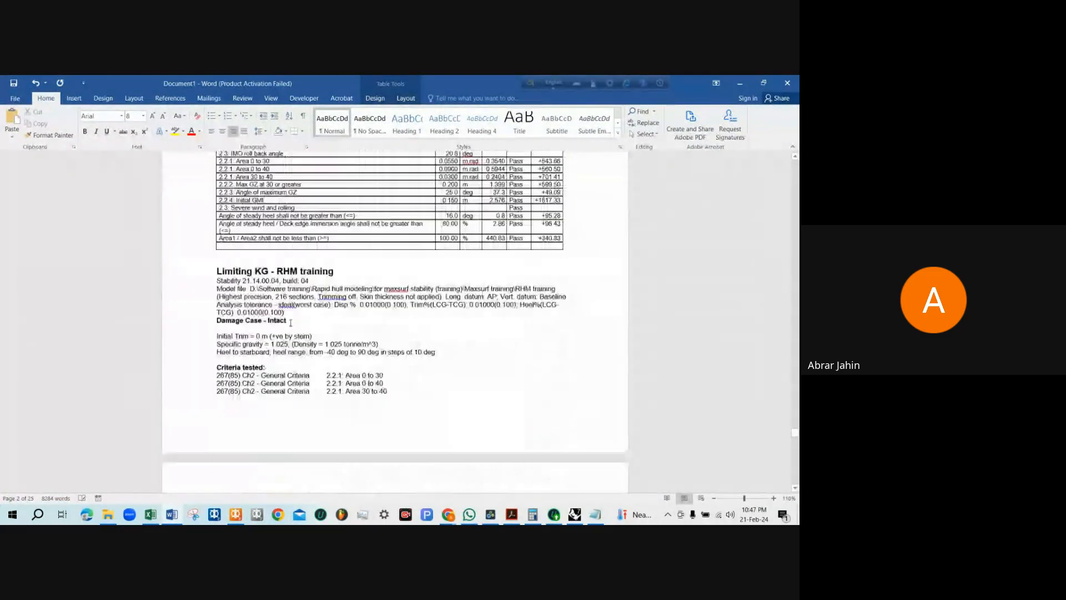
scroll(290, 323, "down", 5)
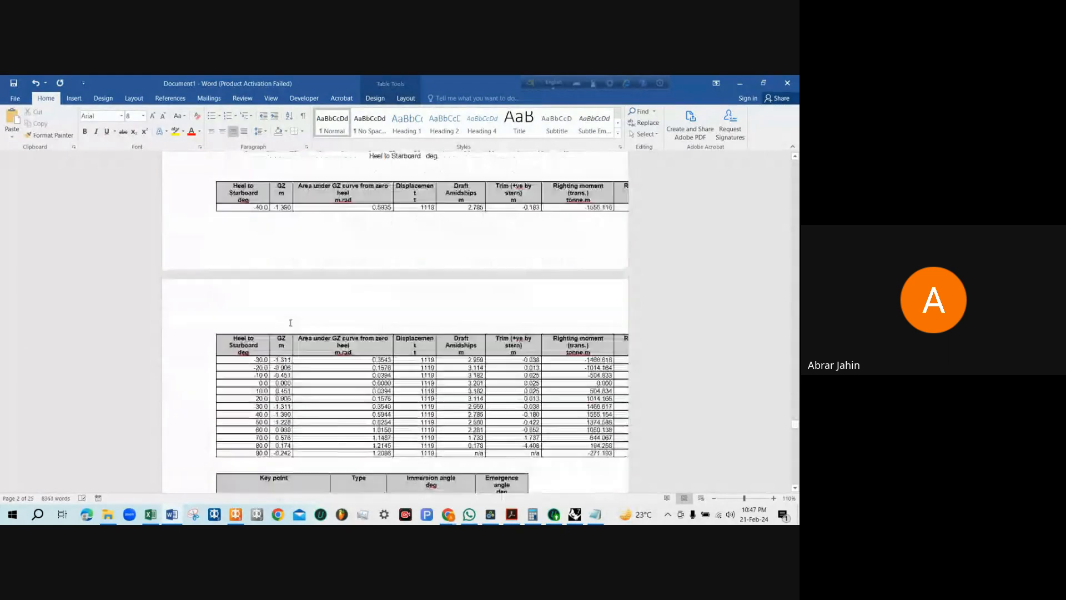
left_click(738, 83)
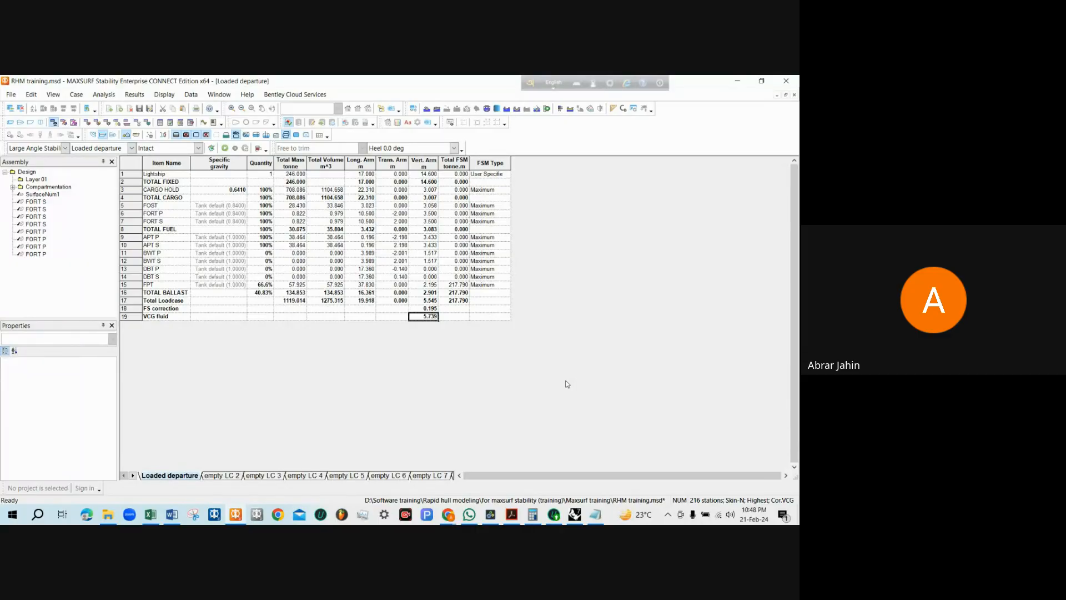
Switch to the Google Meet call window in Chrome
left_click(448, 513)
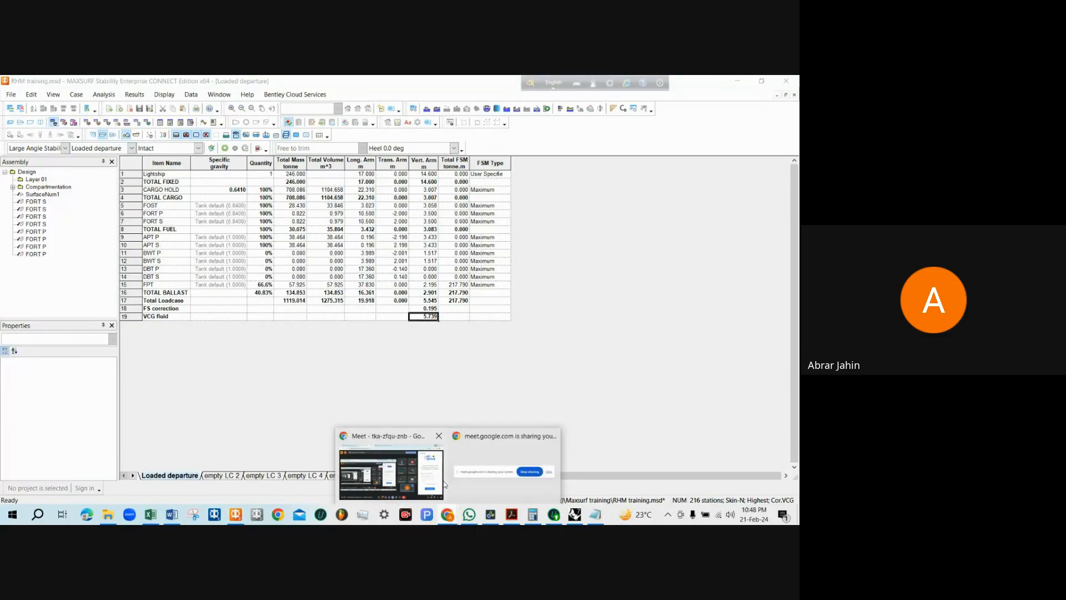
left_click(391, 472)
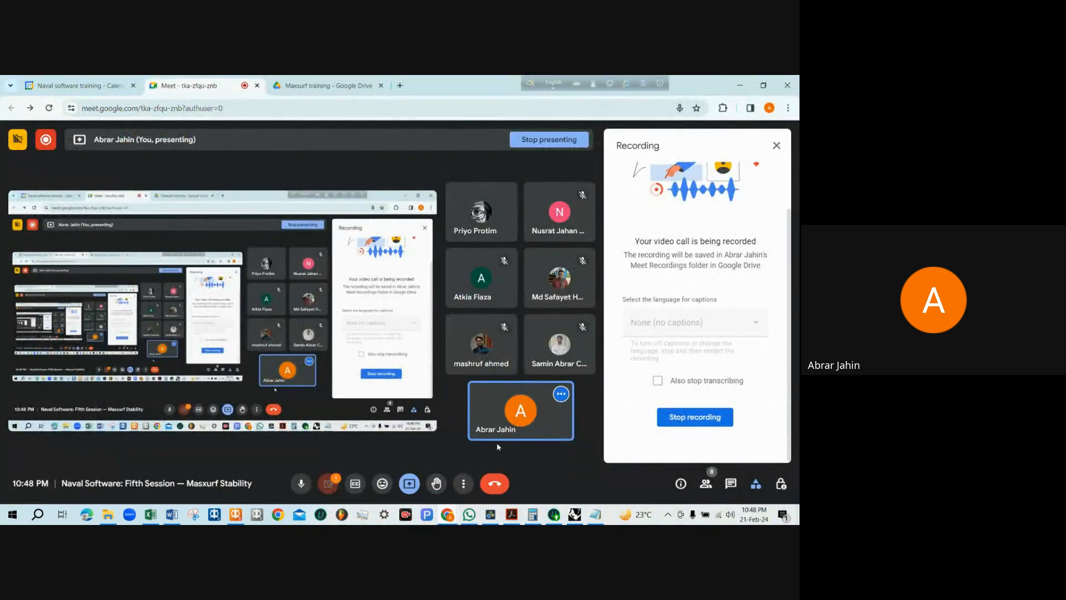